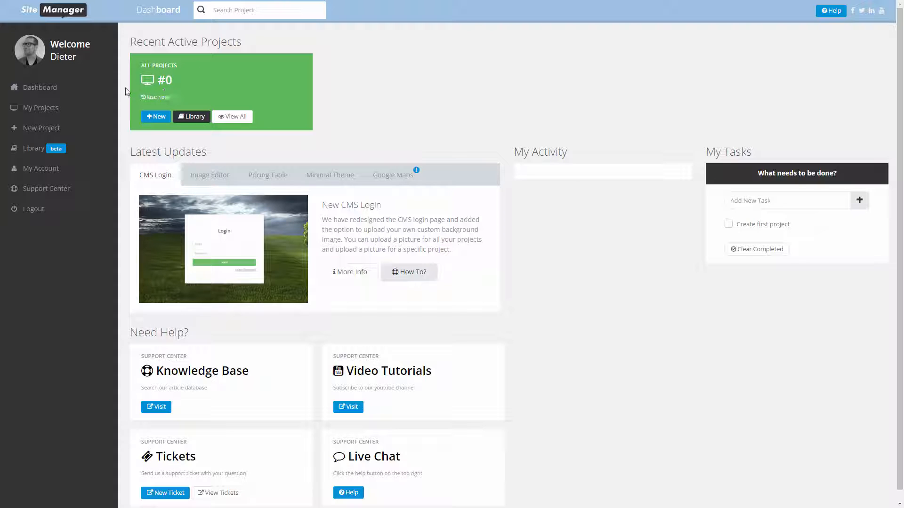
Create a new project from a blank page with the account name tutorial and log in to it.
click(48, 132)
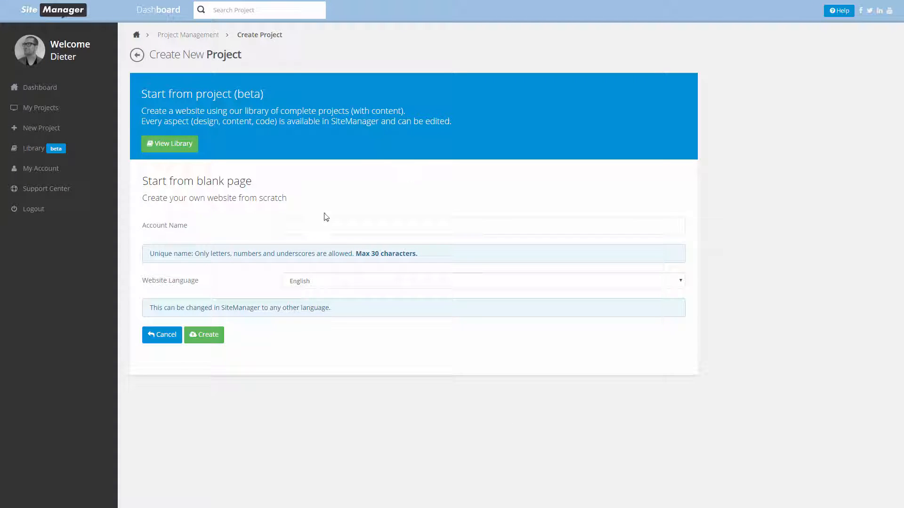
click(316, 224)
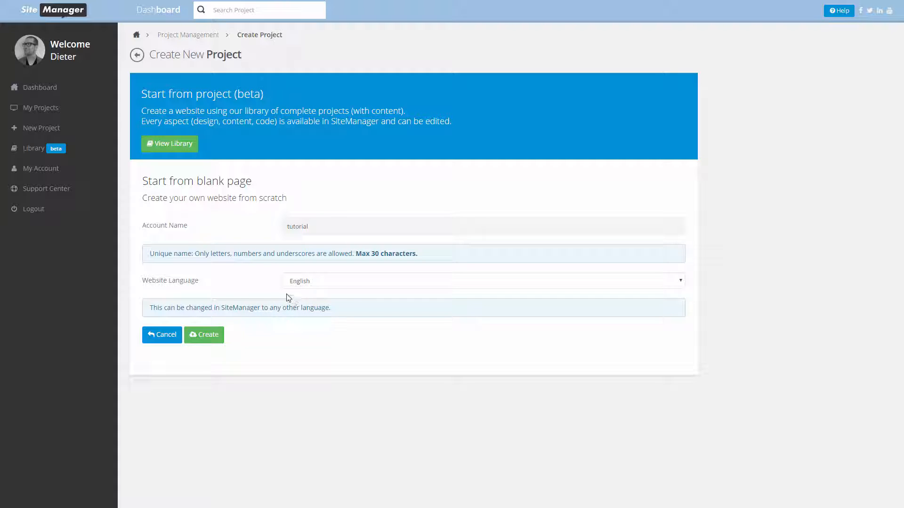
click(209, 337)
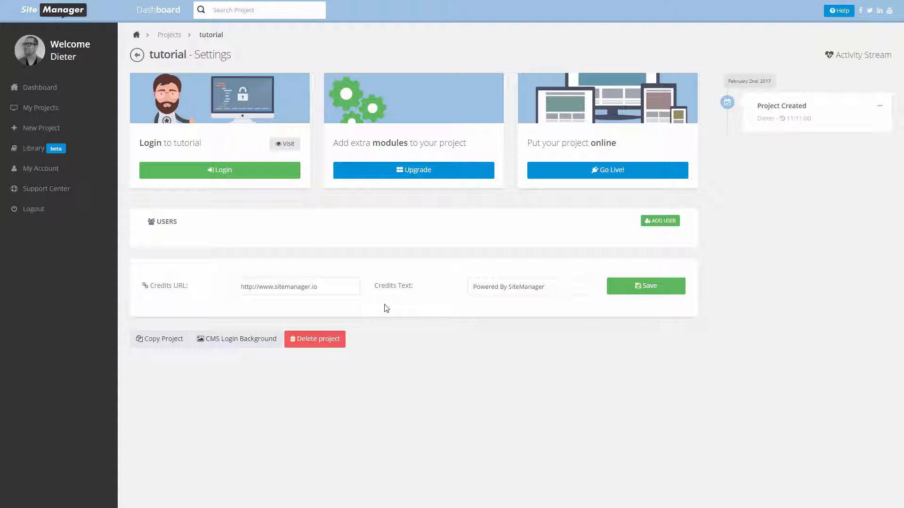
click(224, 180)
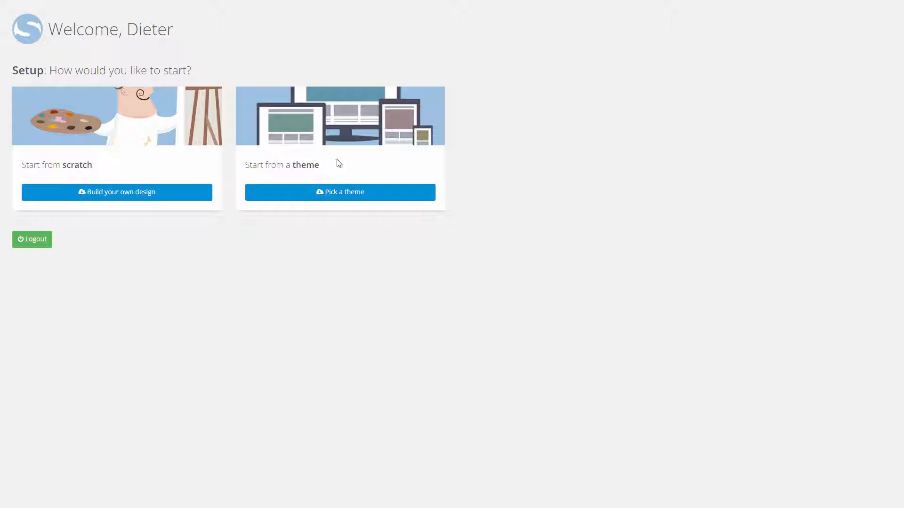
Look through the ready-made website themes and return to the setup choices.
click(338, 196)
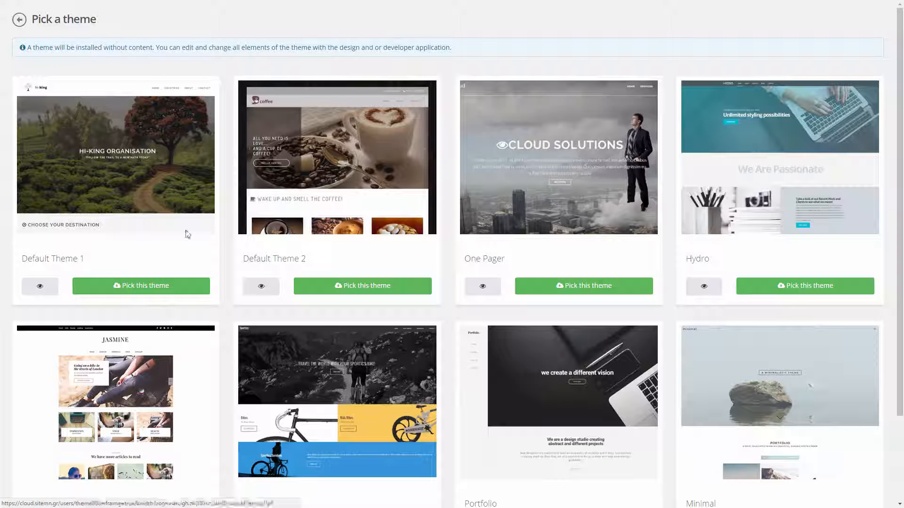
scroll(606, 376, down, 1)
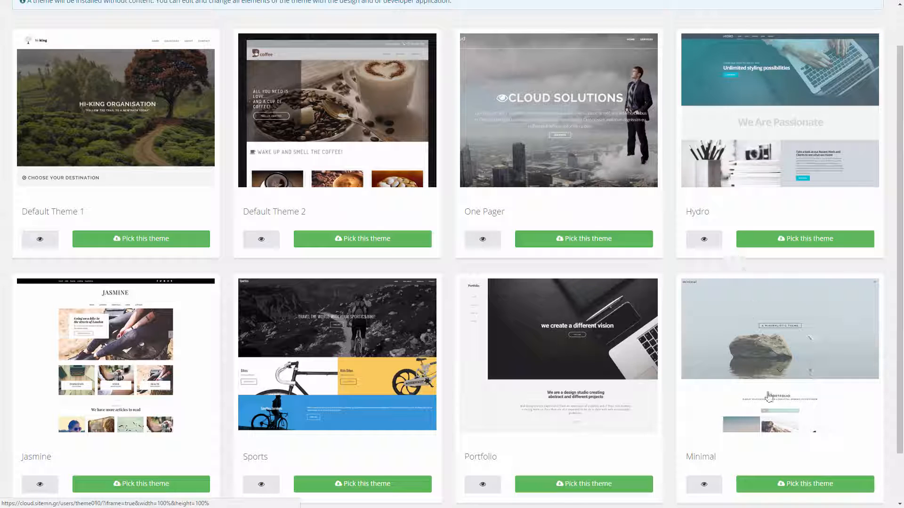
scroll(385, 202, up, 1)
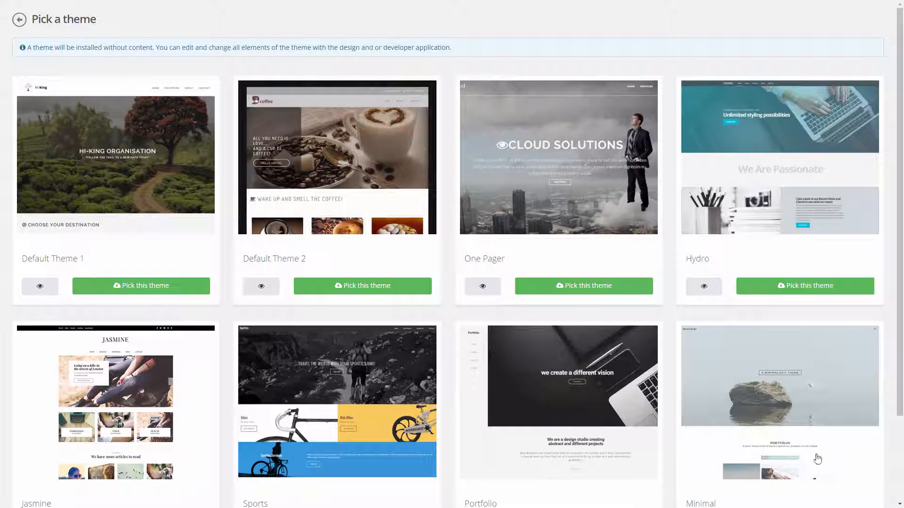
click(19, 20)
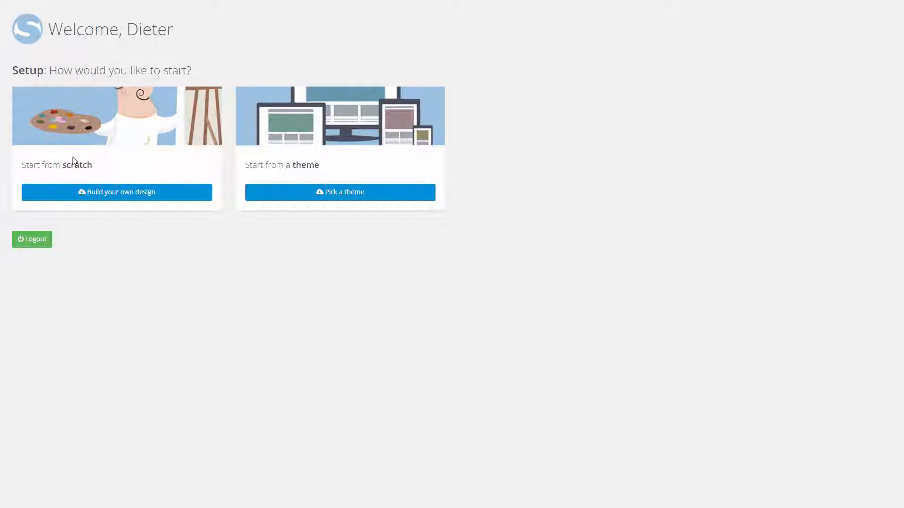
Start the design from scratch and install the black, dark purple, teal and pale blue color scheme.
click(102, 193)
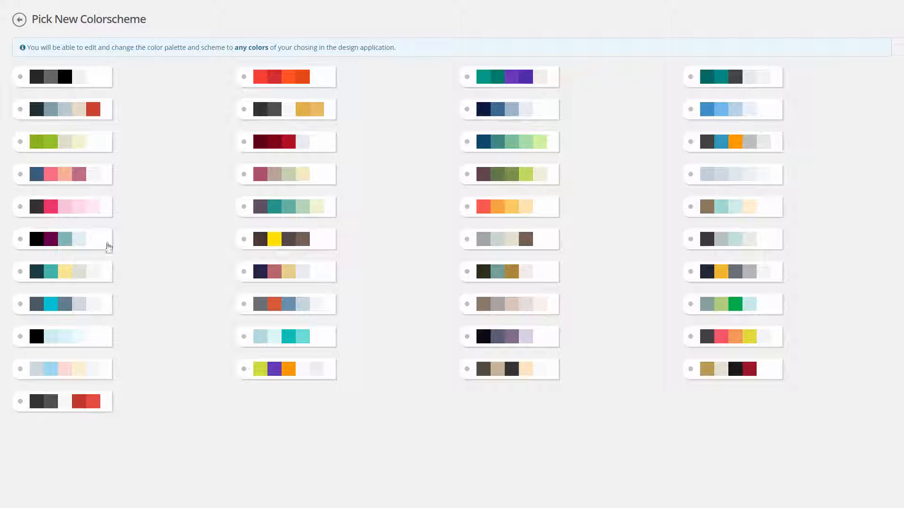
click(70, 244)
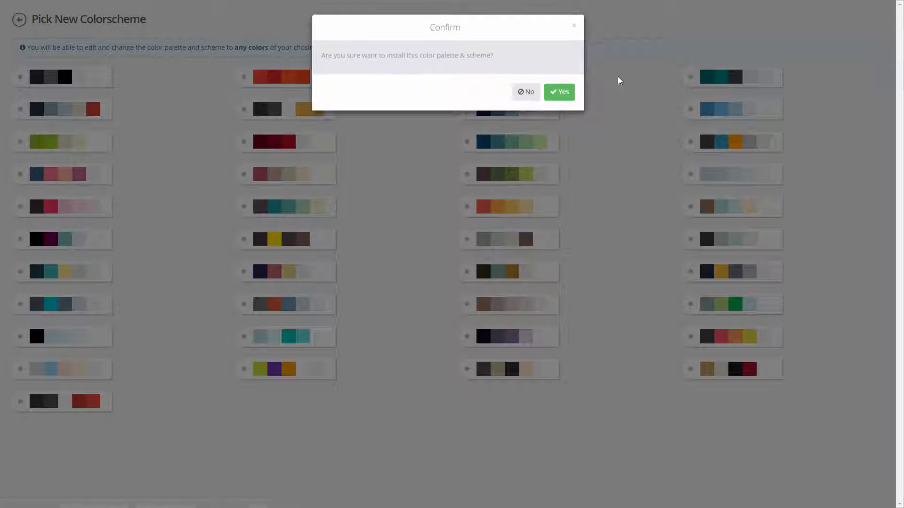
click(568, 93)
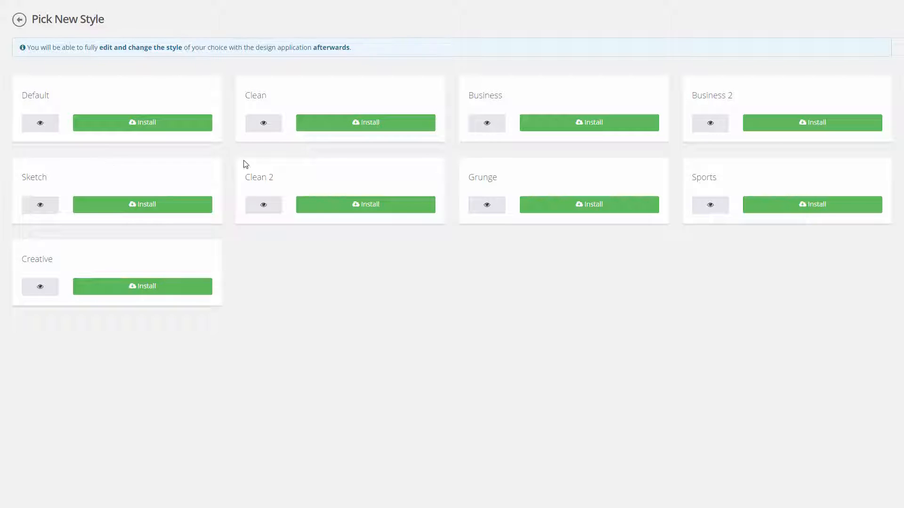
Preview the Clean website style from beginning to end and install it.
click(266, 127)
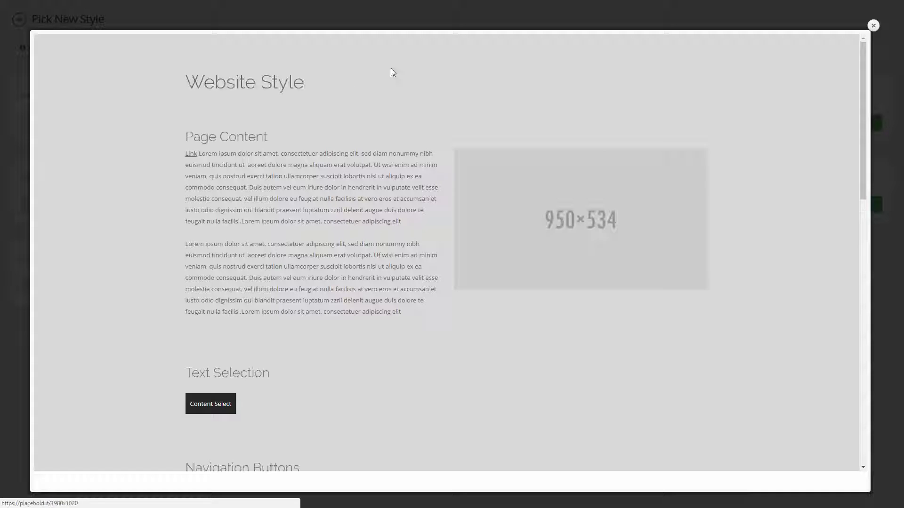
scroll(352, 284, down, 9)
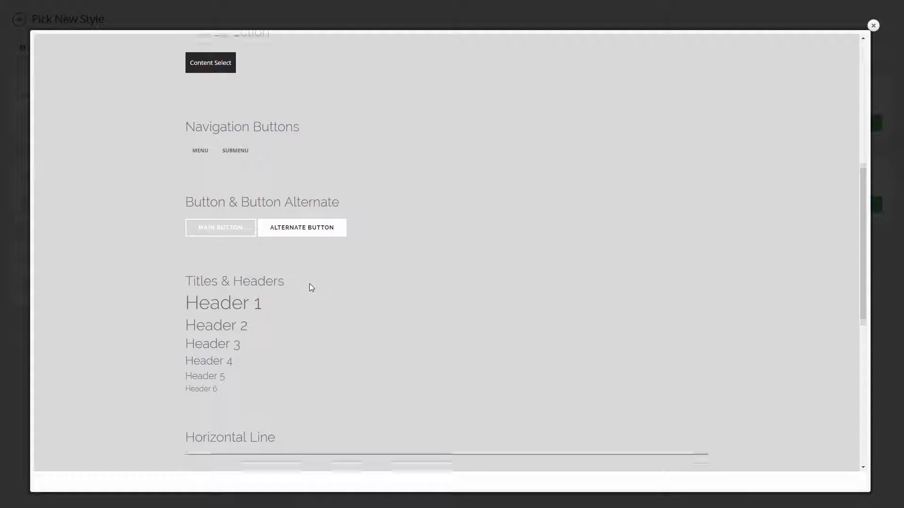
scroll(199, 323, down, 7)
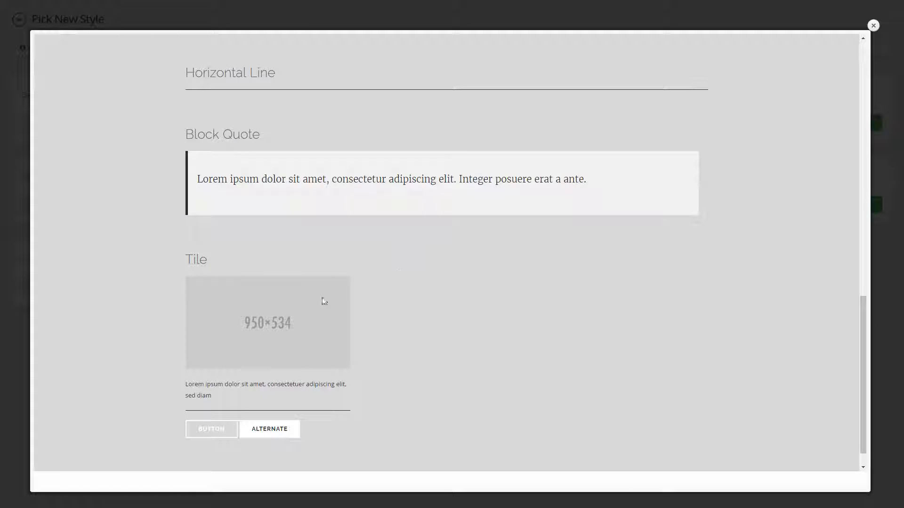
scroll(271, 354, up, 16)
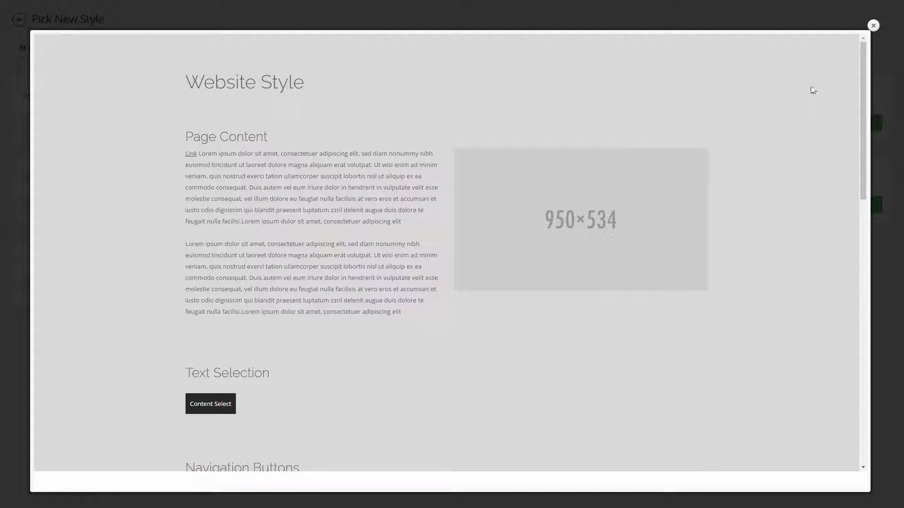
click(873, 26)
click(366, 123)
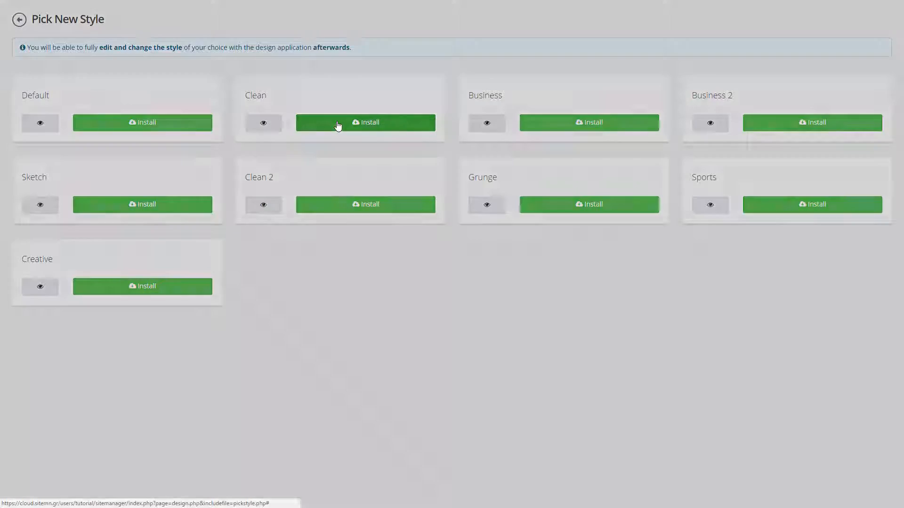
click(564, 94)
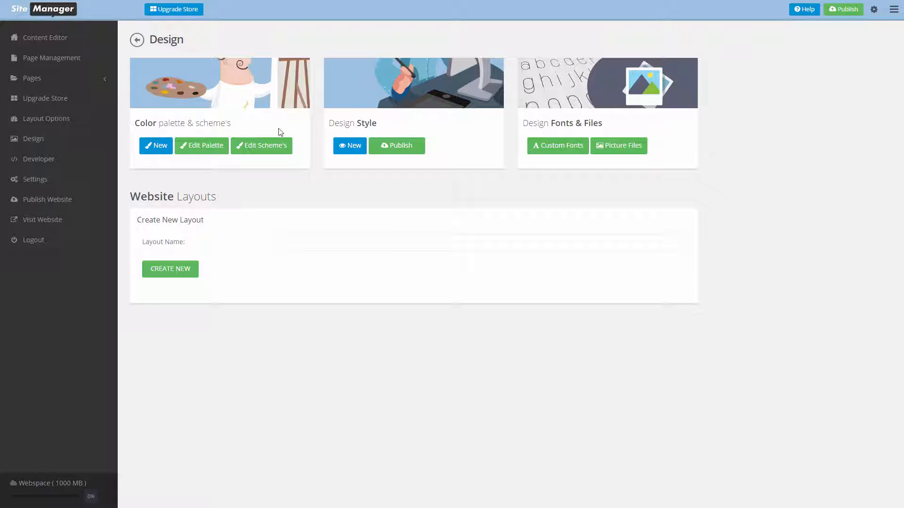
Set Color 2 to 29368C and Color 3 to 517575 in the color palette and save it.
click(203, 147)
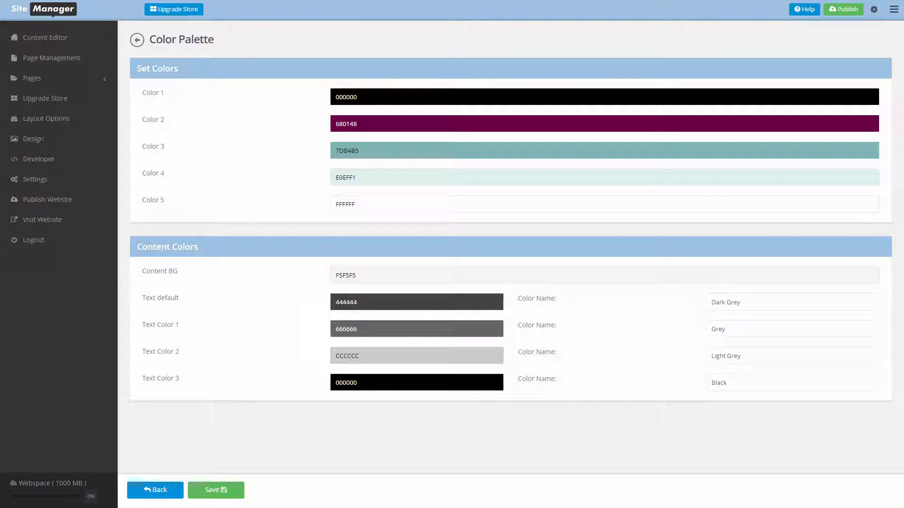
drag(363, 124, 310, 123)
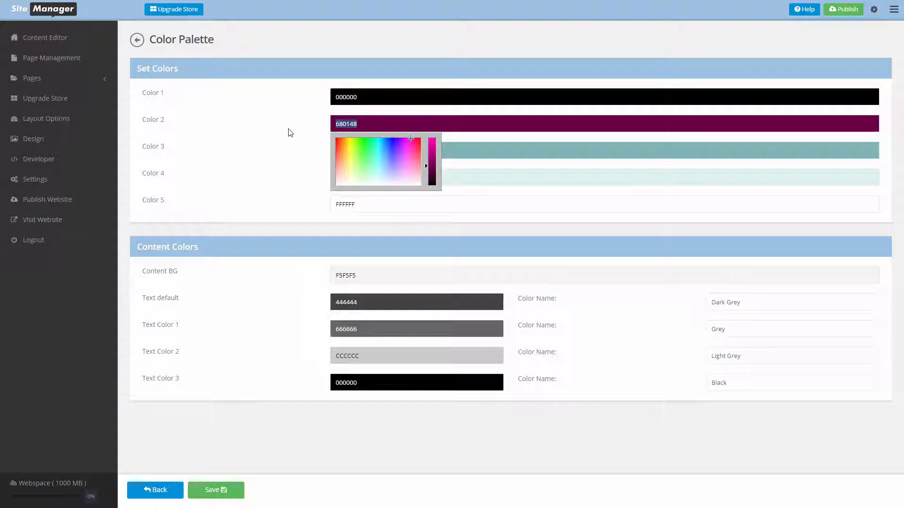
text(29368C)
click(288, 142)
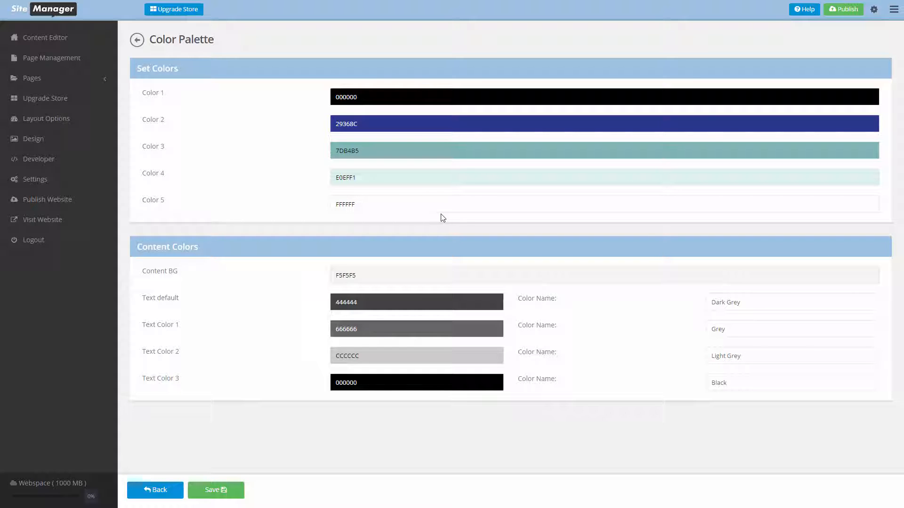
drag(363, 151, 306, 149)
text(517575)
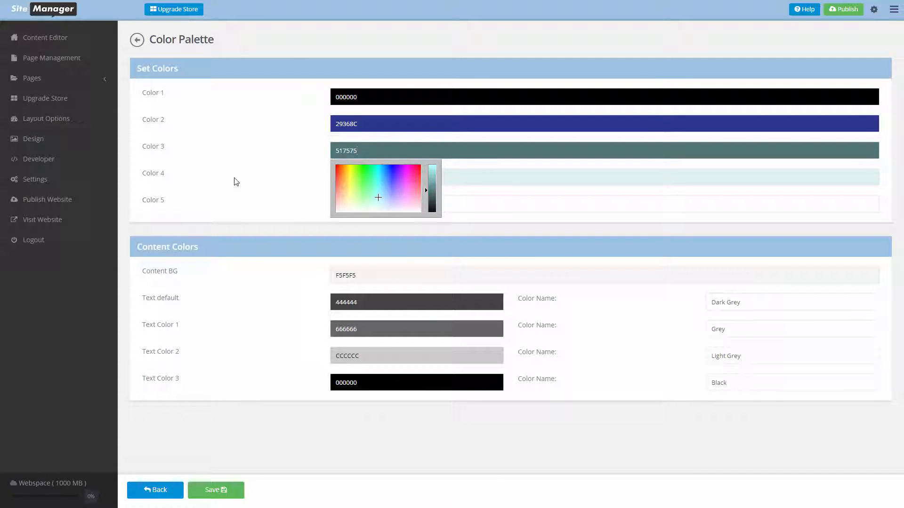
click(236, 182)
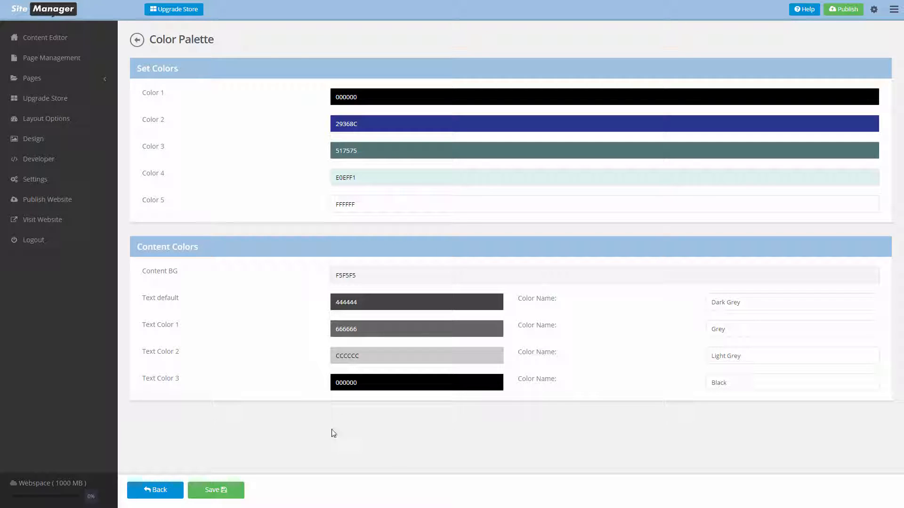
click(214, 491)
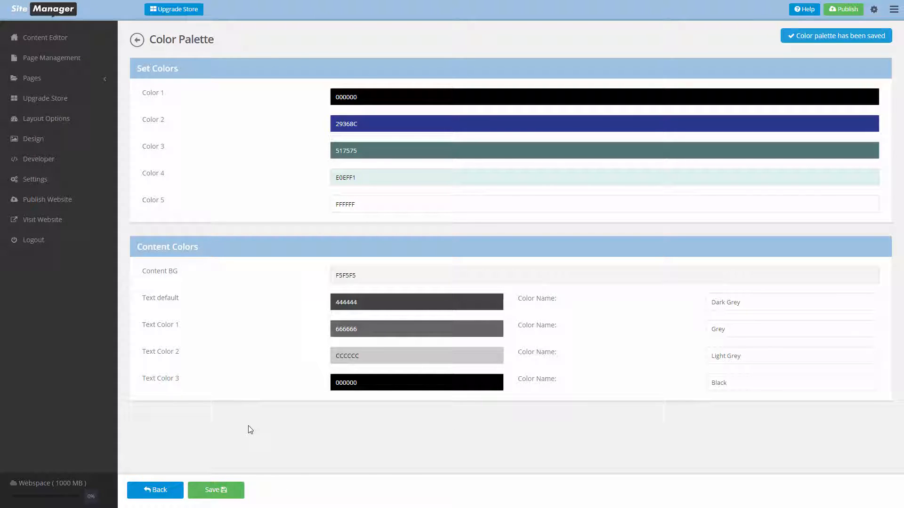
click(162, 489)
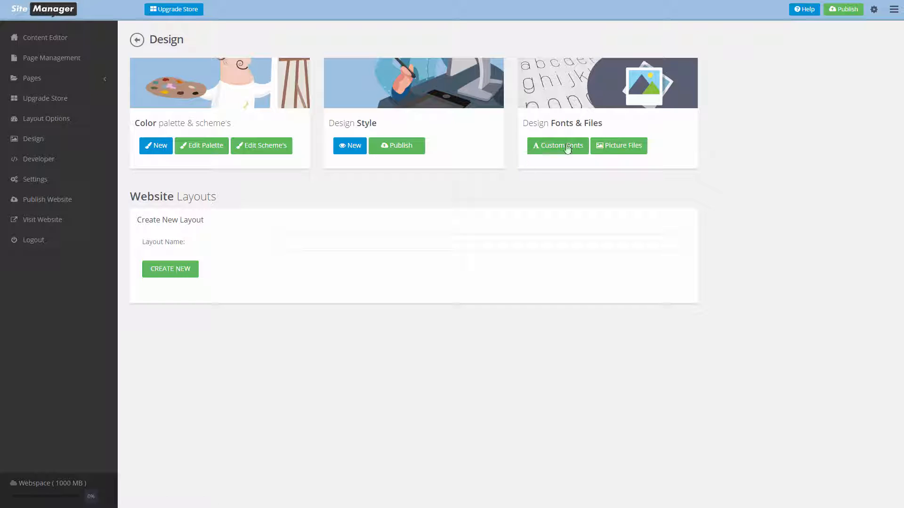
Upload banner_1980.jpg from the TUTORIAL folder to the design picture files.
click(610, 150)
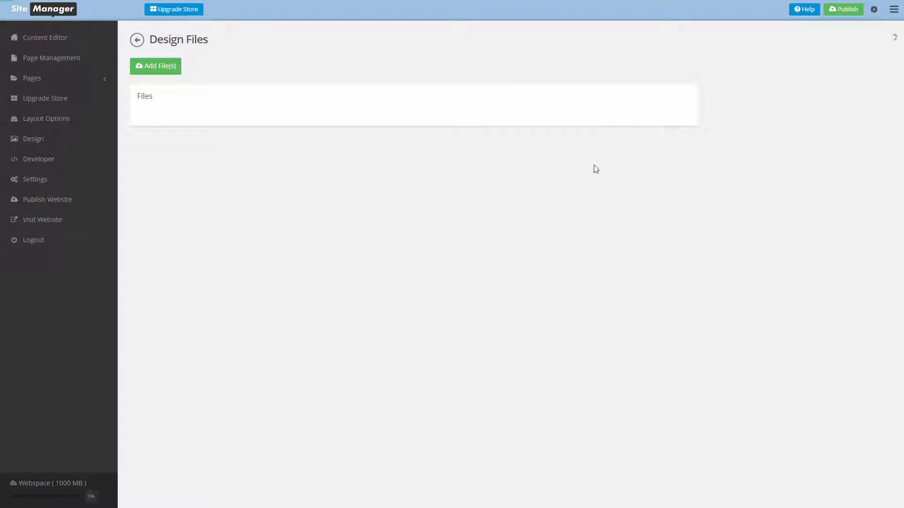
click(168, 74)
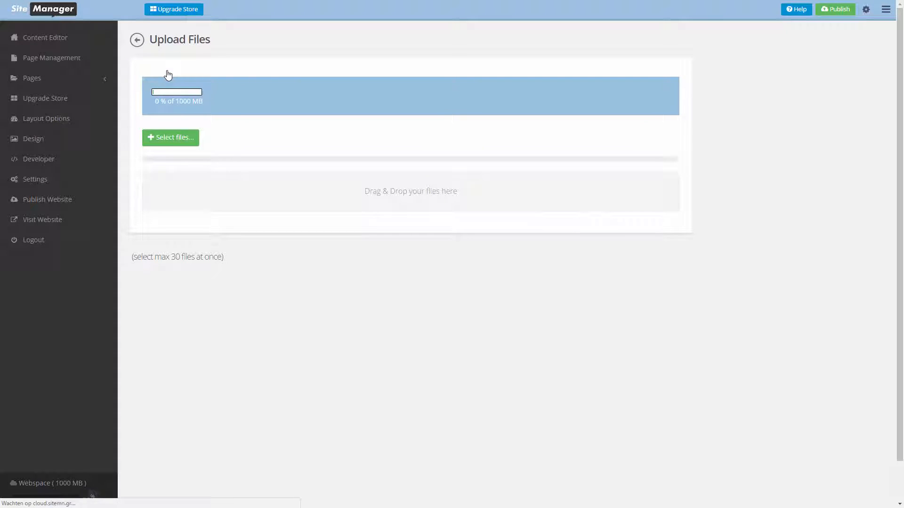
click(187, 137)
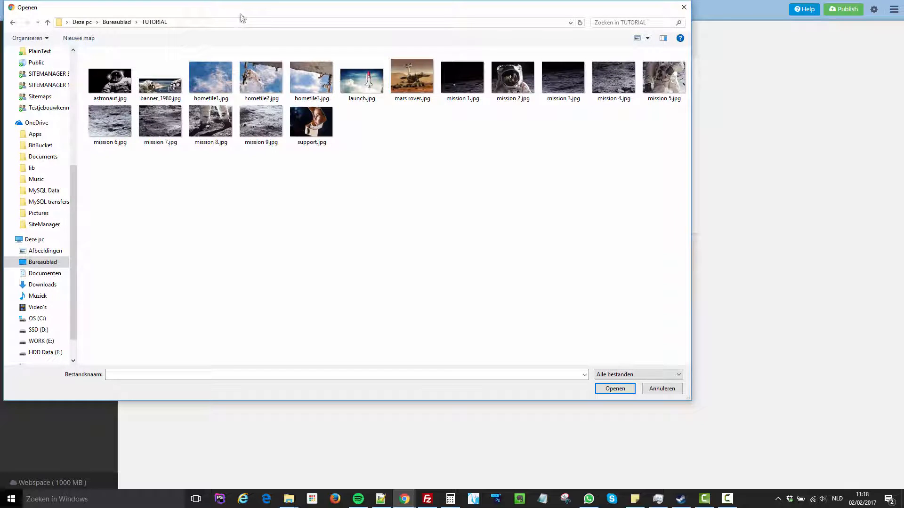
drag(242, 16, 330, 43)
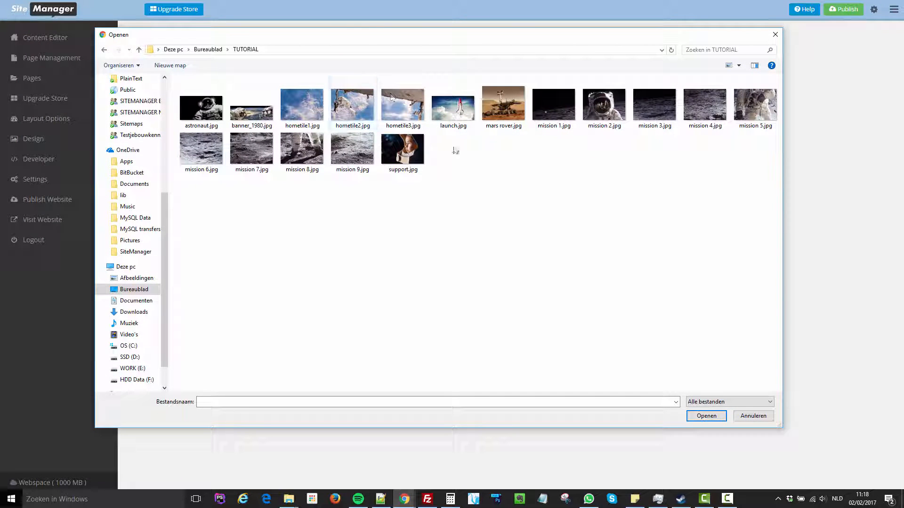
double_click(245, 123)
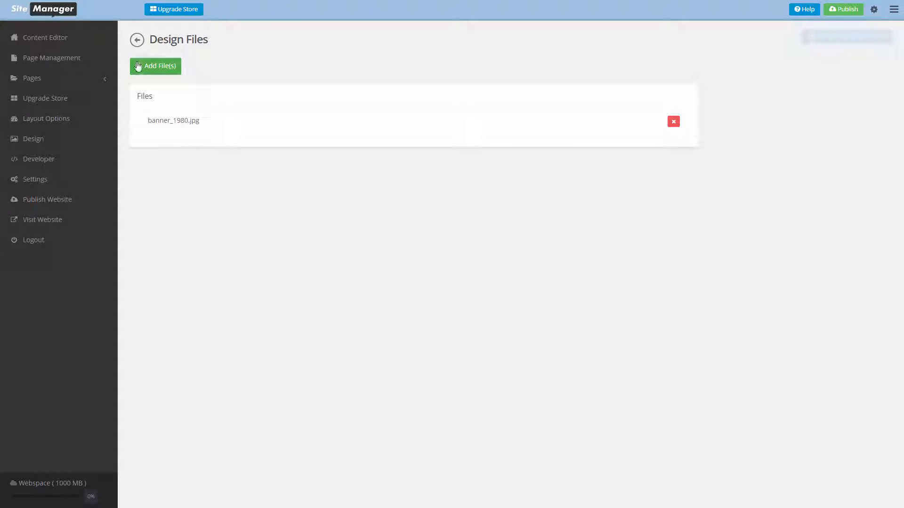
Return to the design overview and create a new website layout named content.
click(136, 44)
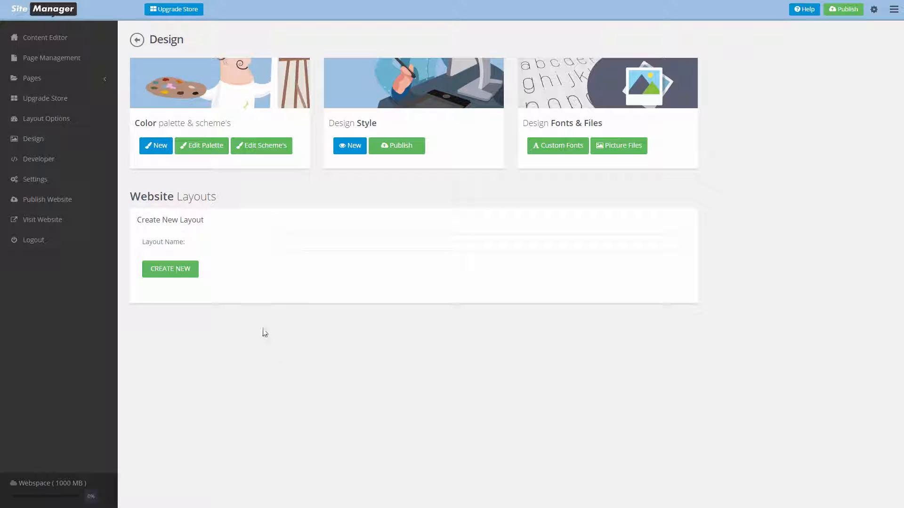
click(294, 247)
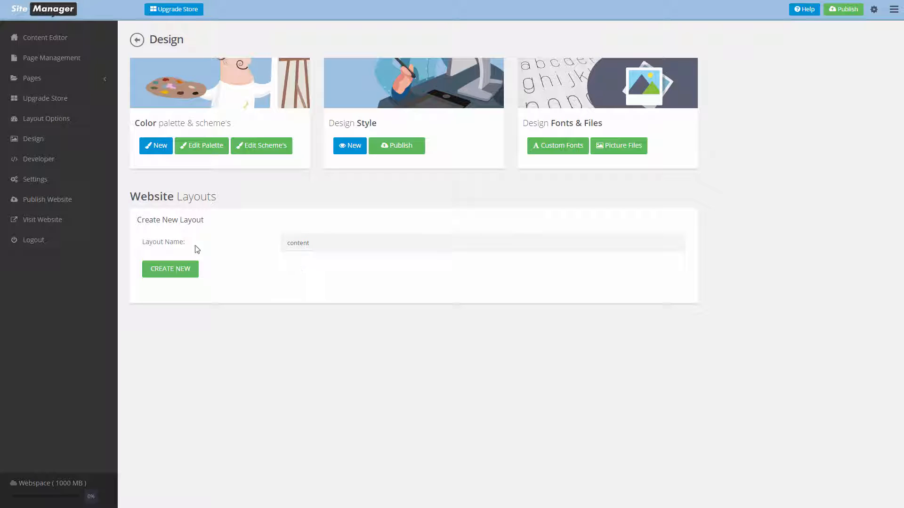
click(188, 269)
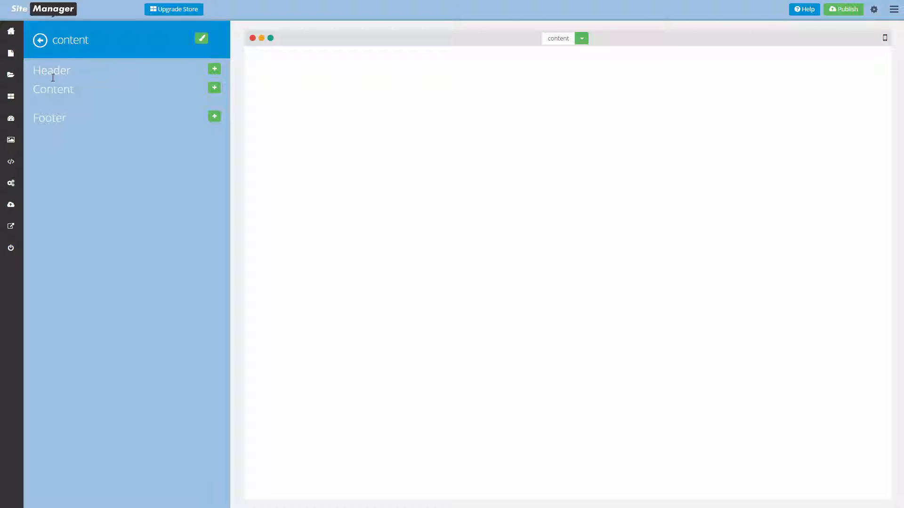
Preview the full-width Background Banner and install it in the header of the content layout.
click(215, 70)
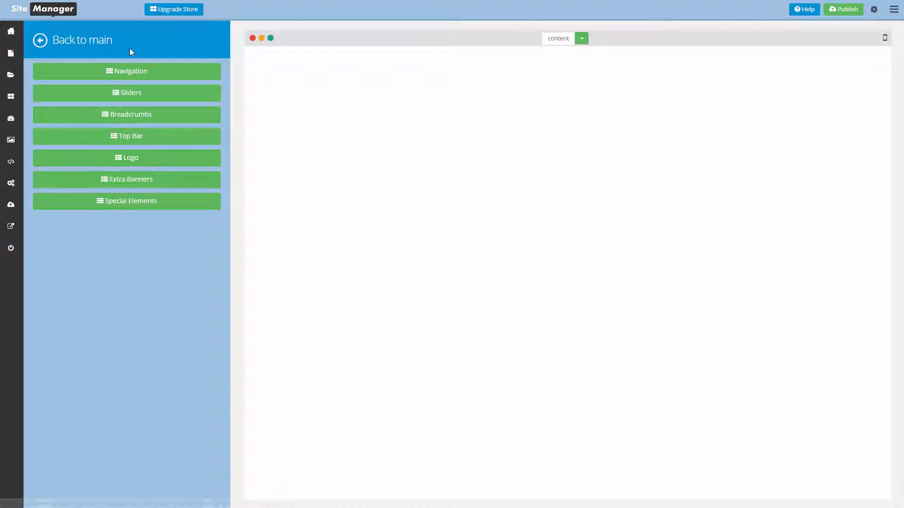
click(137, 188)
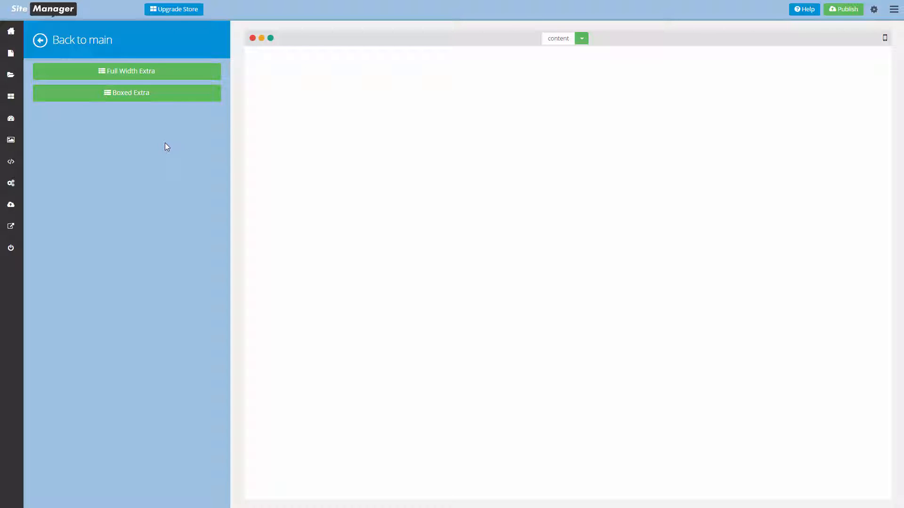
click(132, 75)
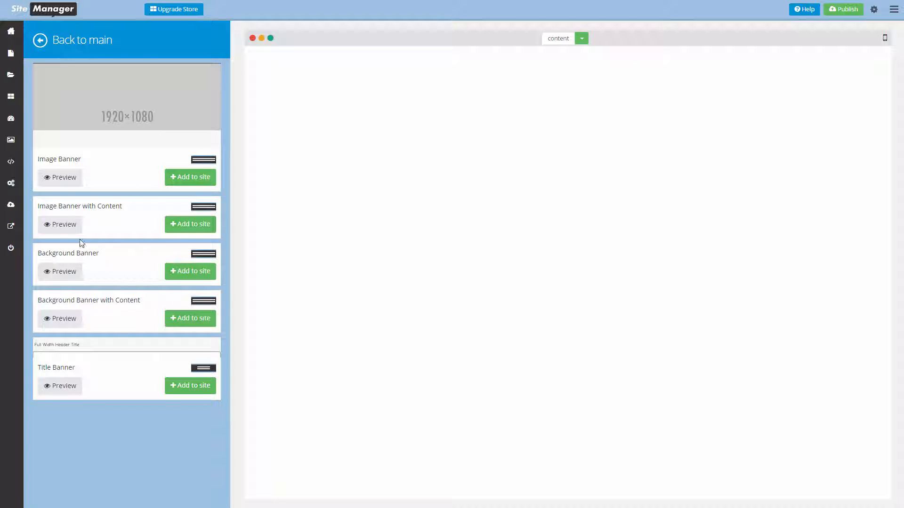
click(66, 272)
click(60, 272)
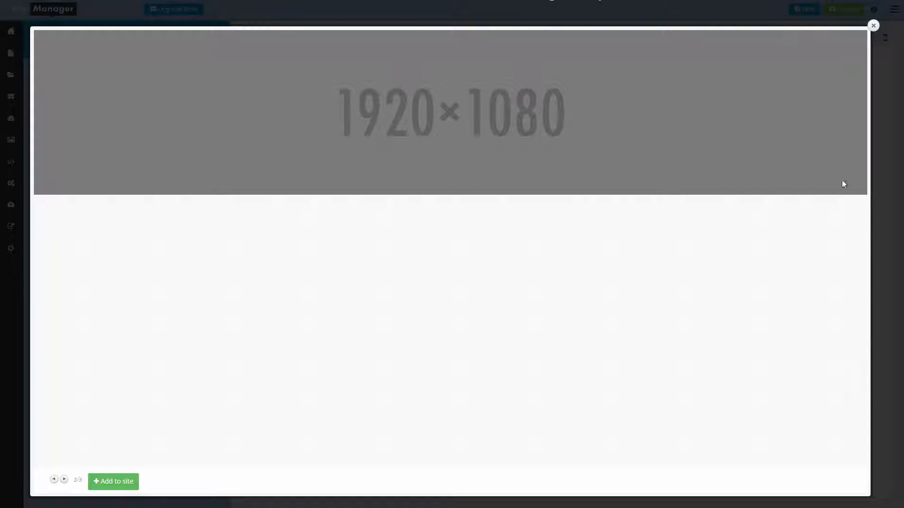
click(873, 26)
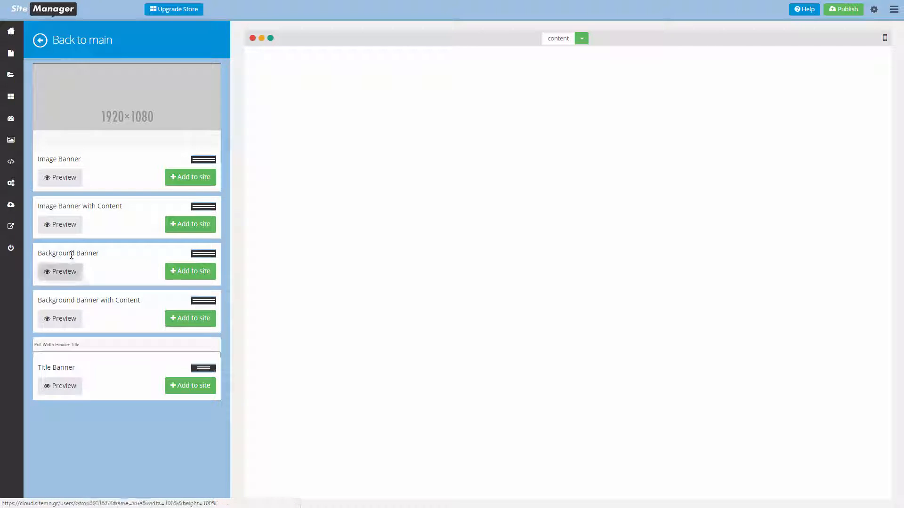
click(189, 272)
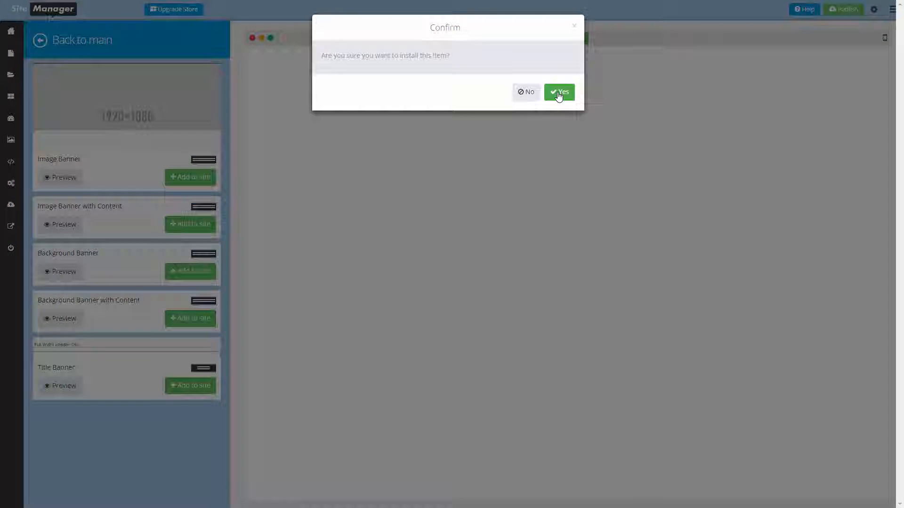
click(560, 92)
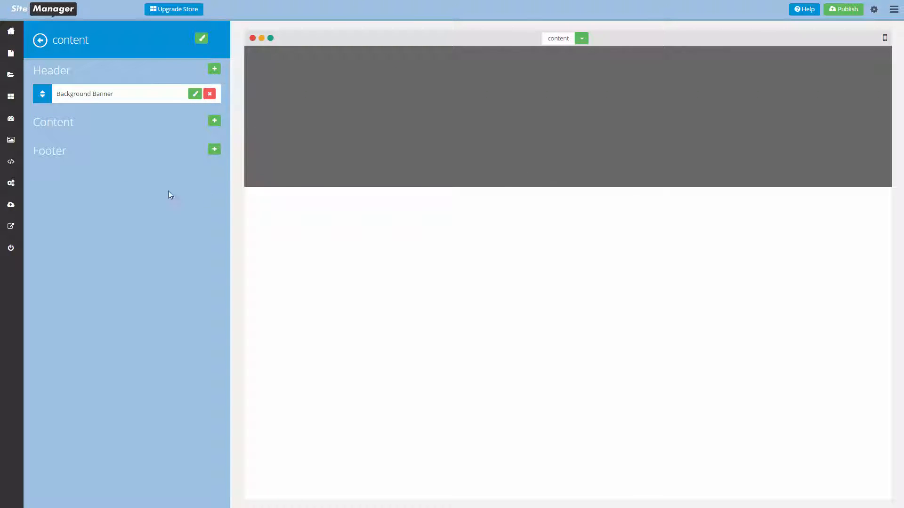
Give the header banner the background image banner_1980.jpg with Cover Center (scroll) behavior and save it.
click(195, 94)
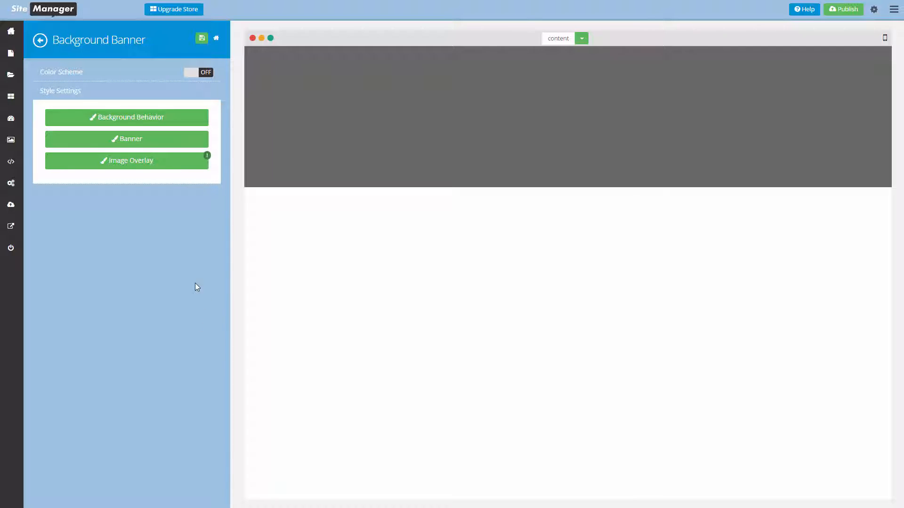
click(137, 145)
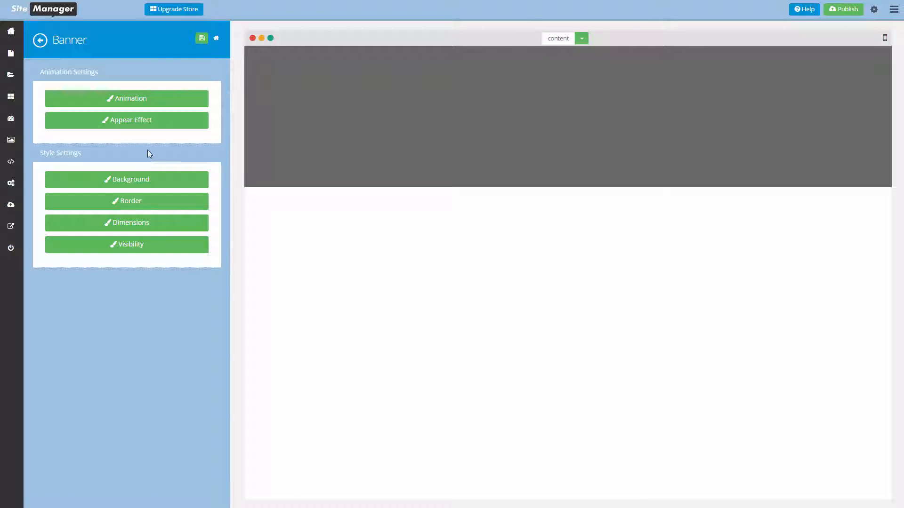
click(115, 188)
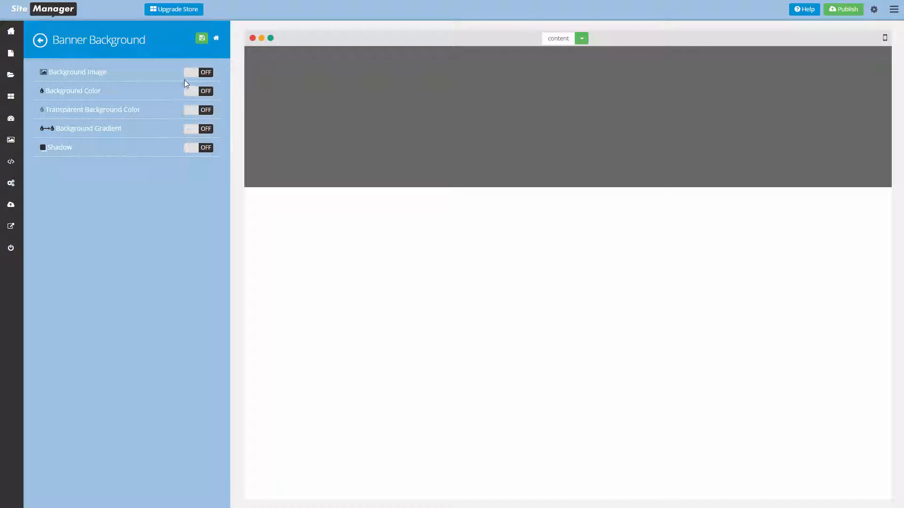
click(199, 73)
click(144, 119)
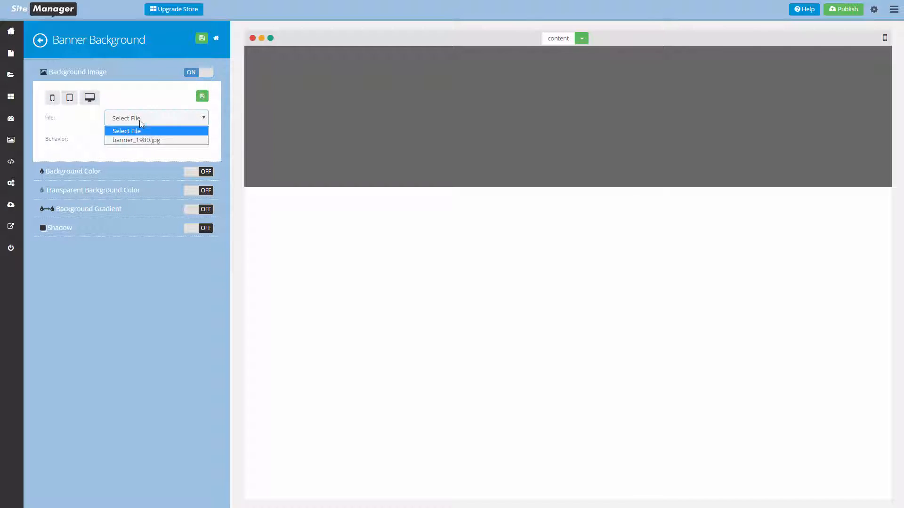
click(143, 140)
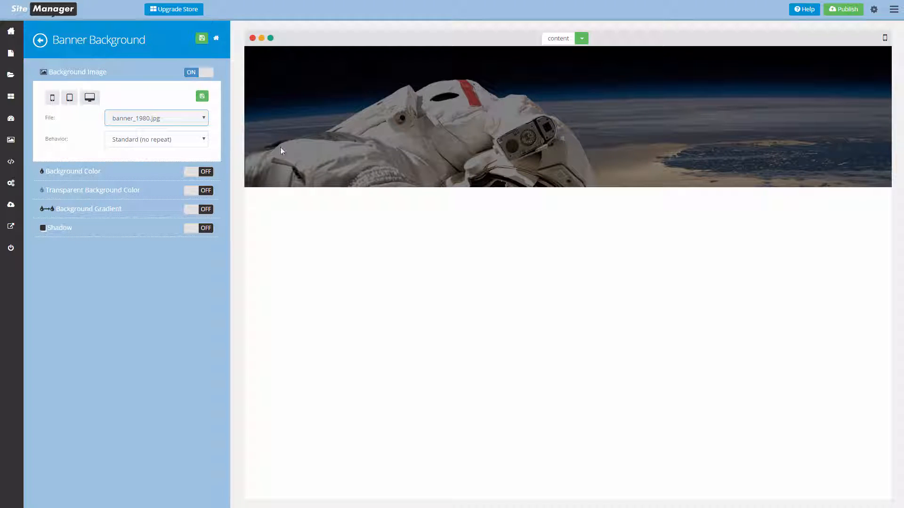
click(147, 141)
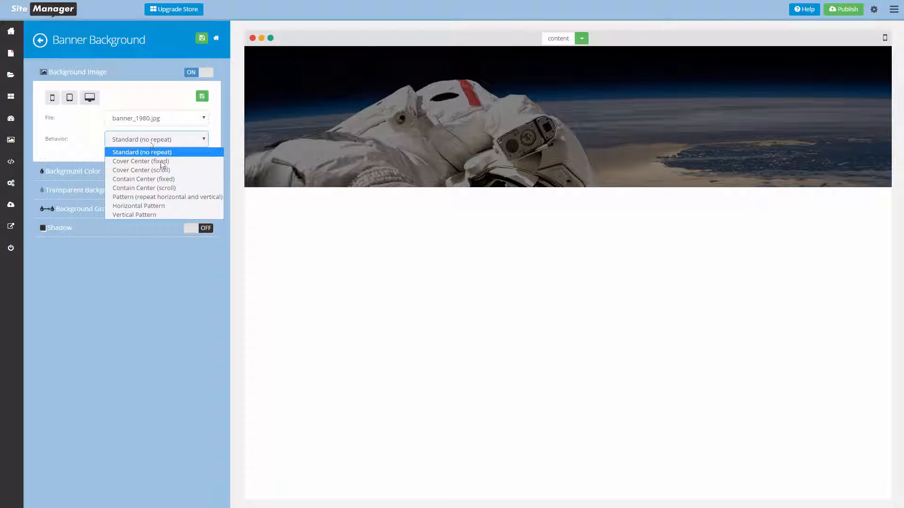
click(141, 170)
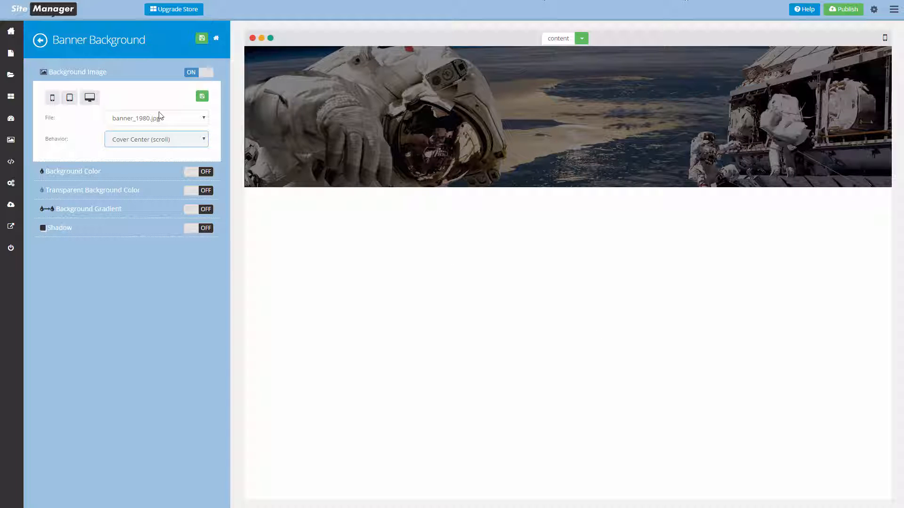
click(202, 97)
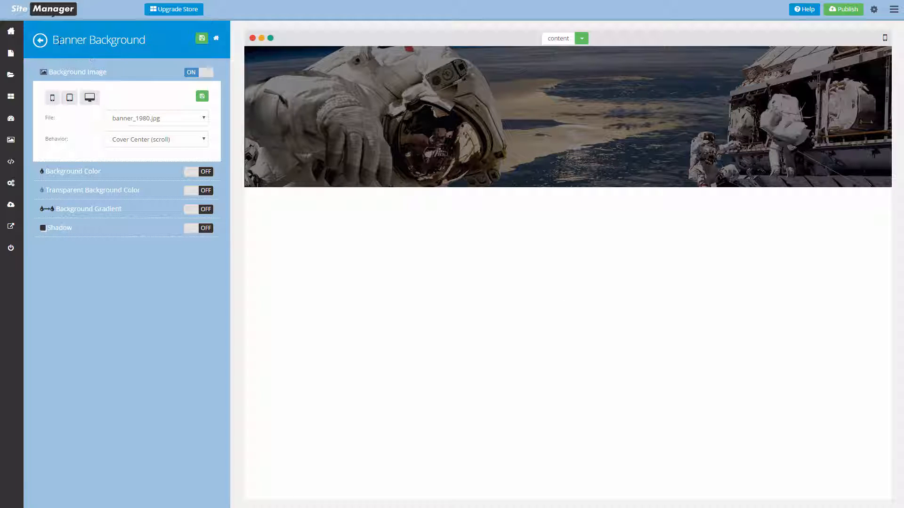
Set the banner's image overlay to transparent Color 1 at 40% opacity, save it and return to the content layout.
click(40, 40)
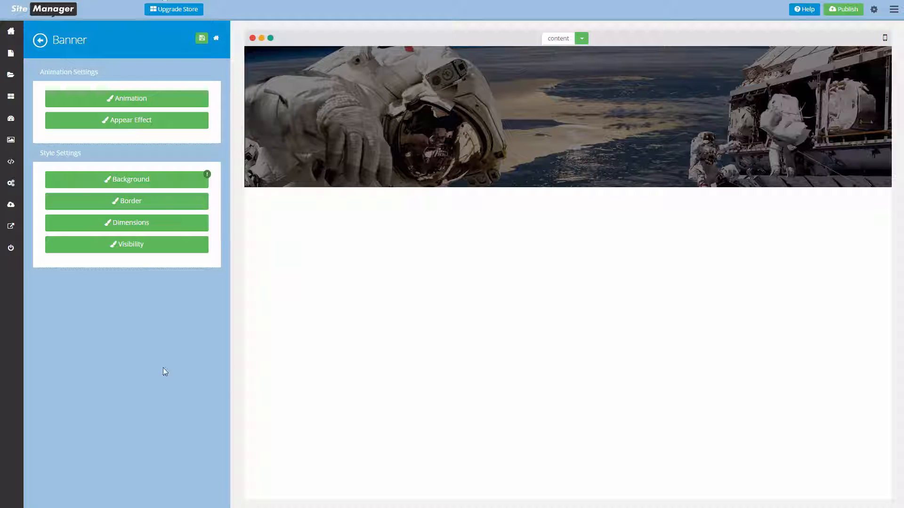
click(40, 40)
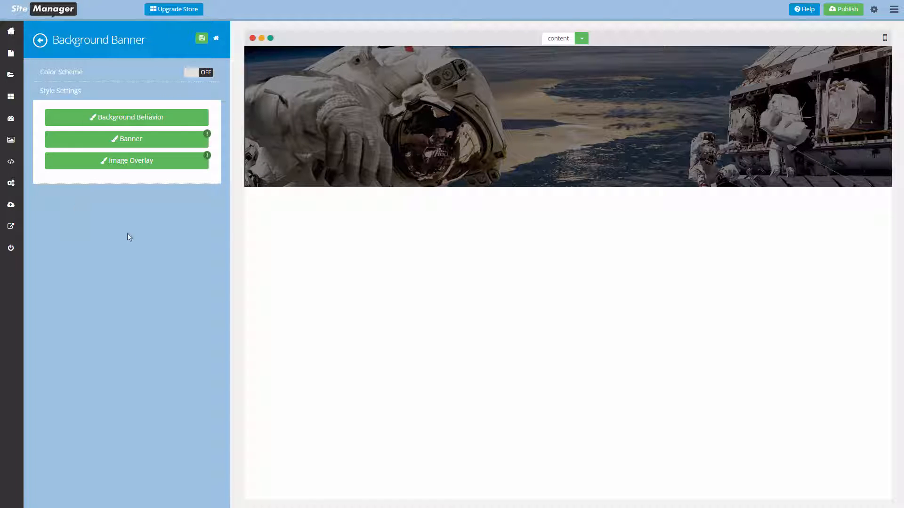
click(137, 165)
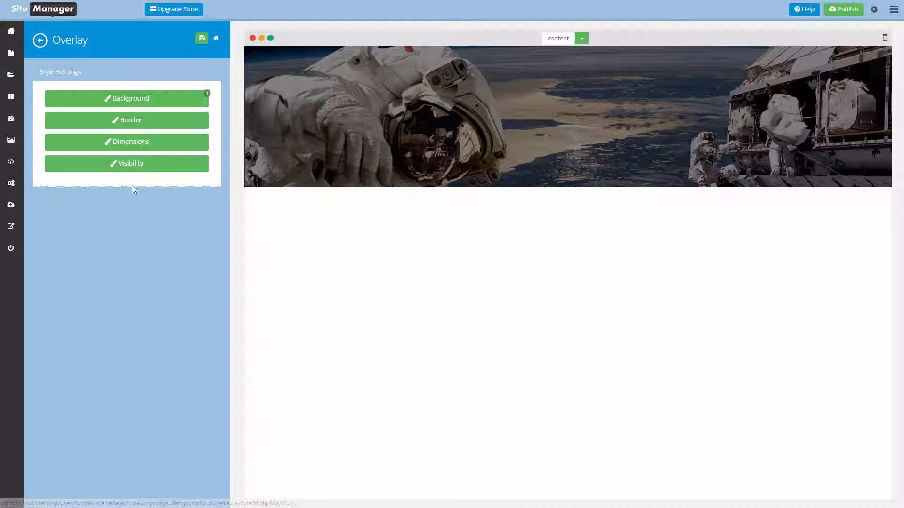
click(150, 99)
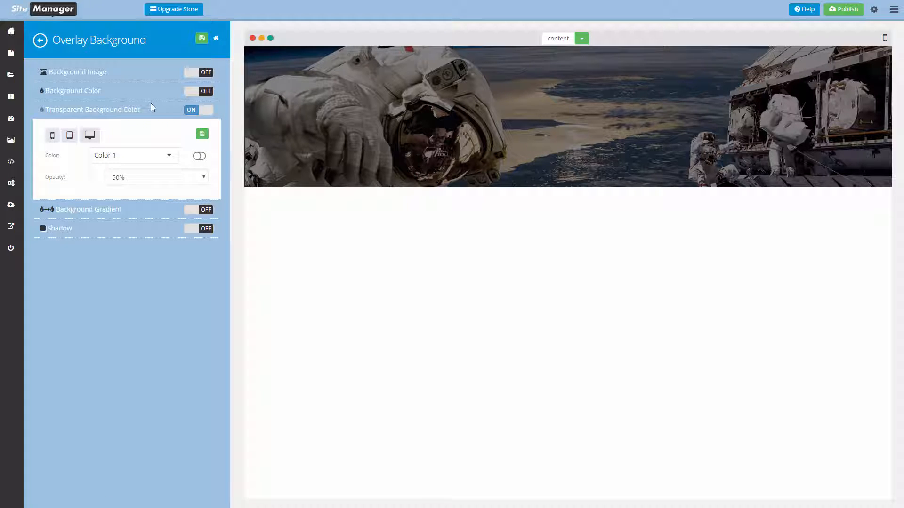
click(133, 158)
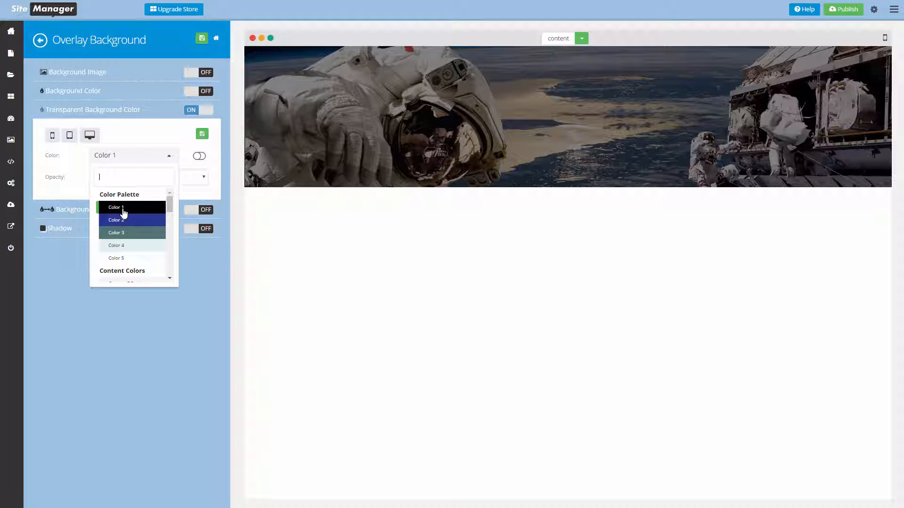
click(123, 209)
click(133, 178)
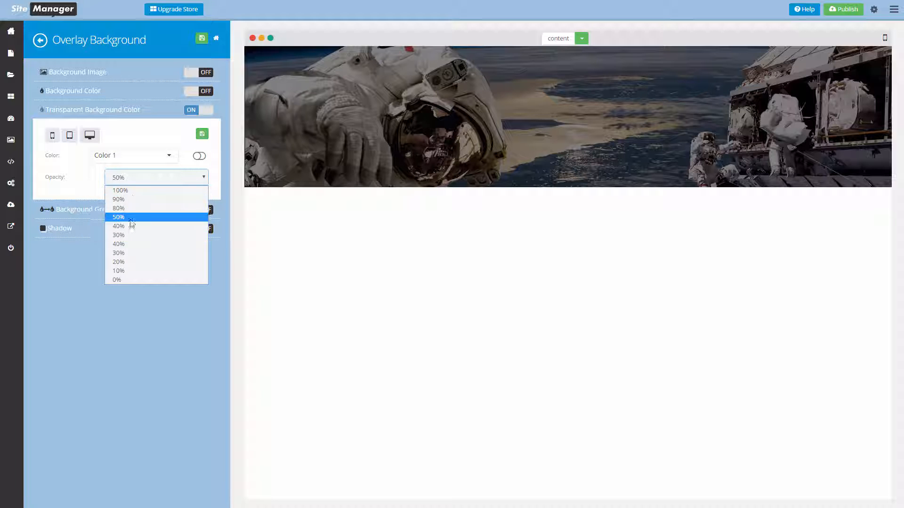
click(119, 244)
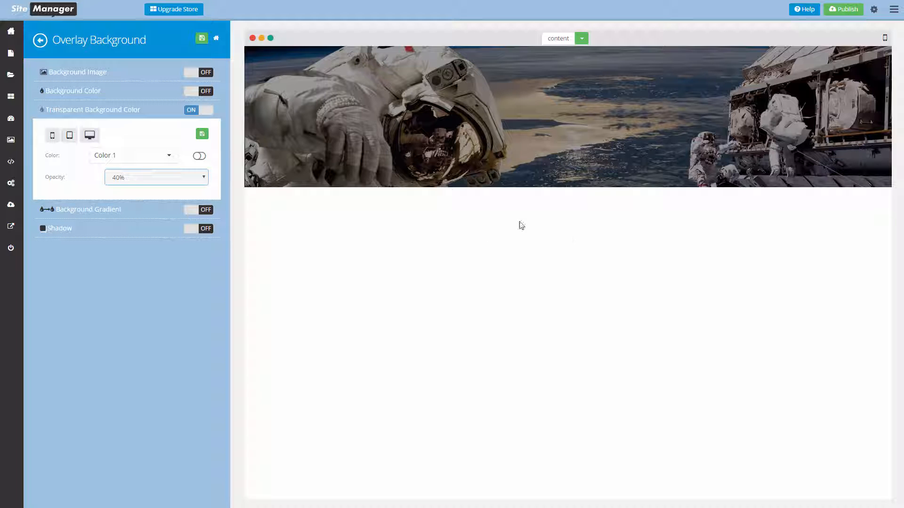
click(202, 134)
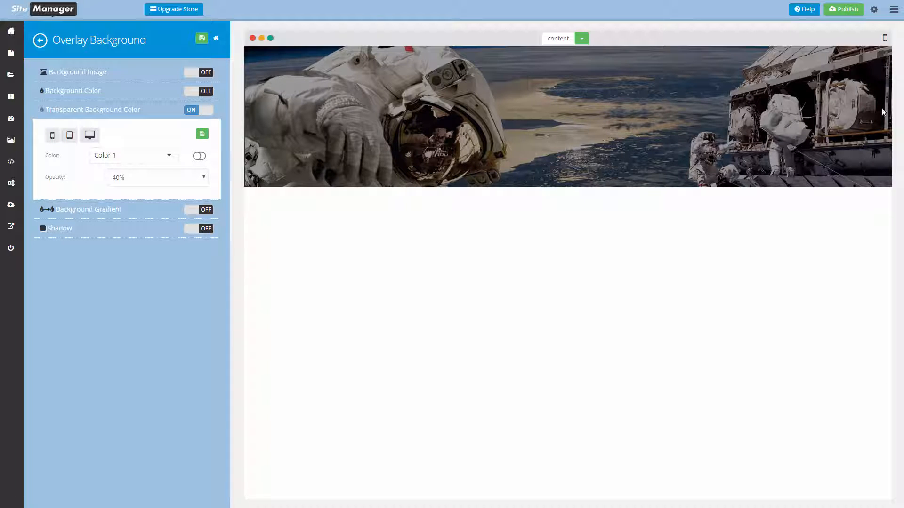
click(216, 39)
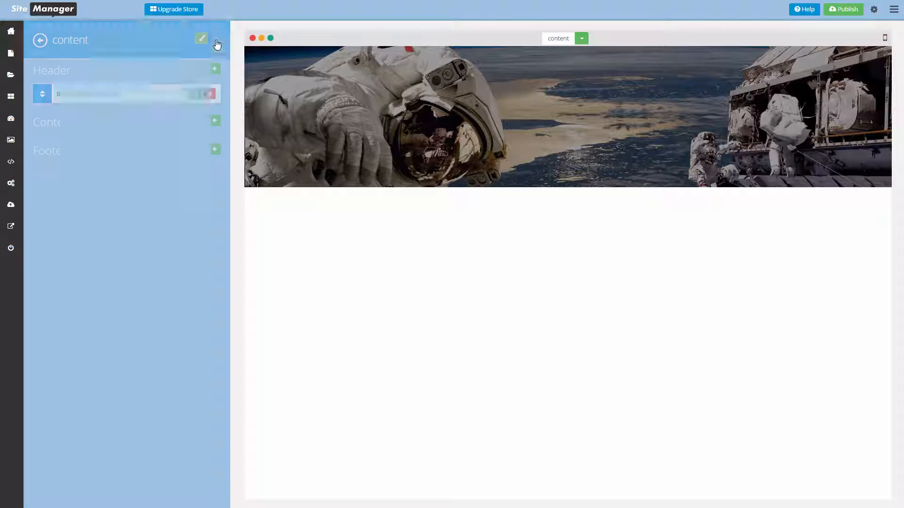
Install the full-width Floating Menu navigation in the header and move it above the Background Banner.
click(213, 73)
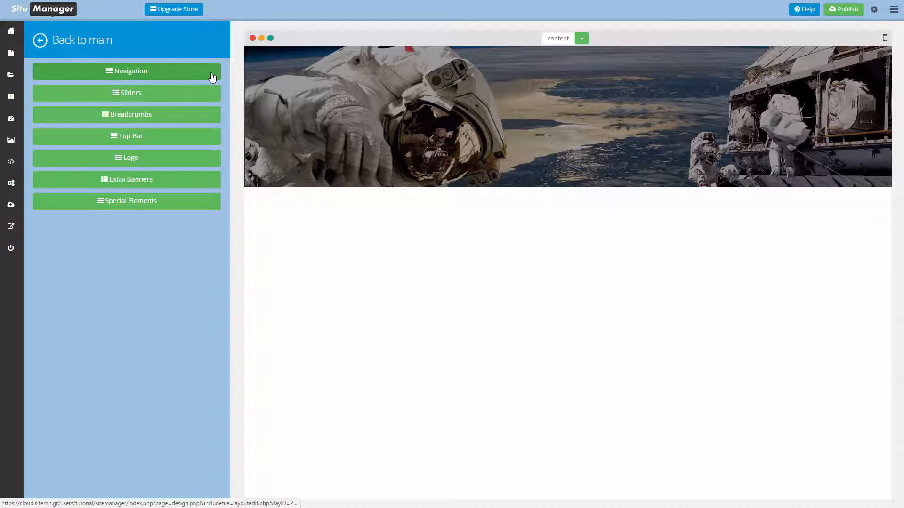
click(181, 76)
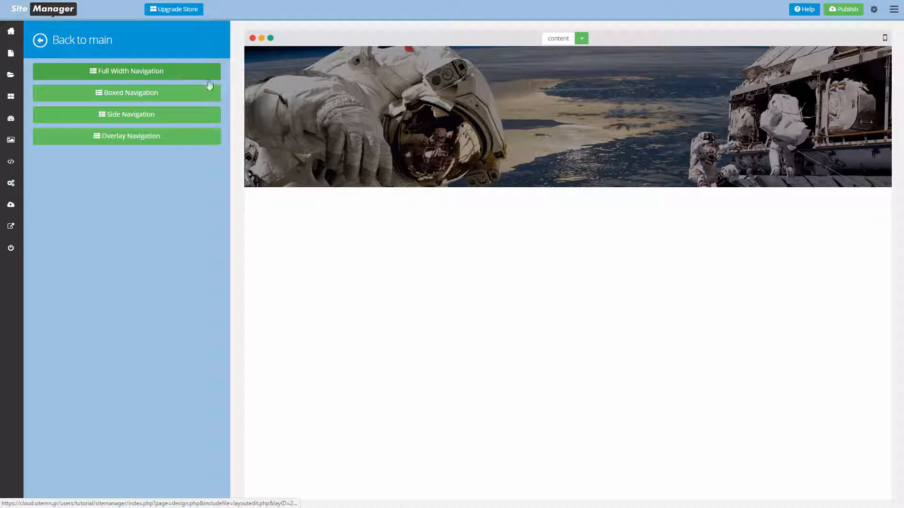
click(157, 70)
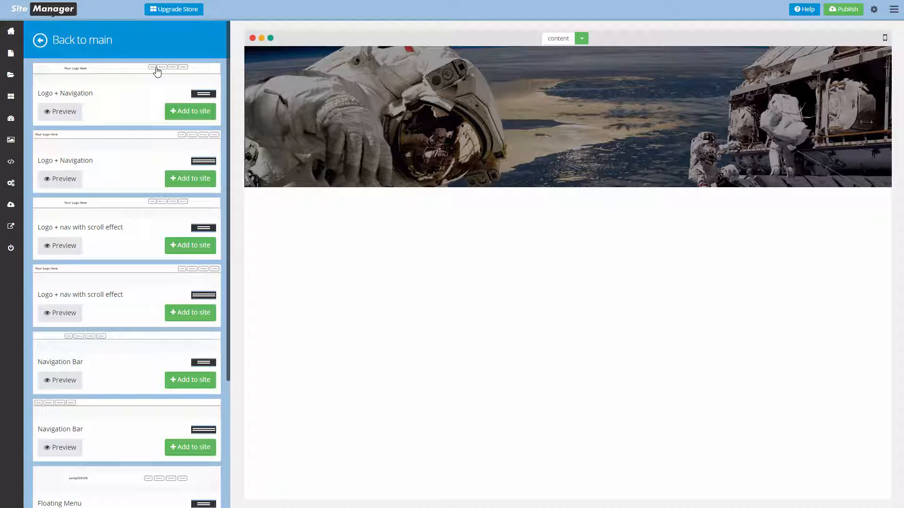
scroll(140, 214, down, 3)
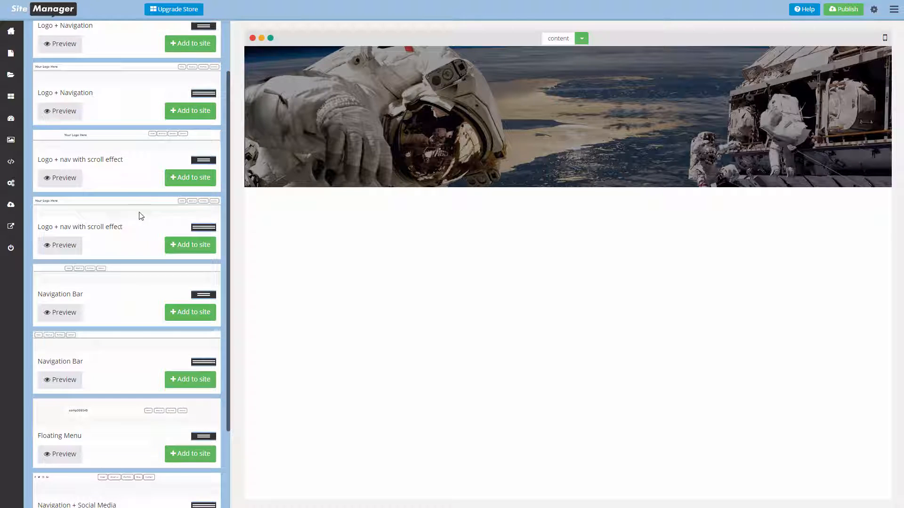
scroll(139, 216, down, 3)
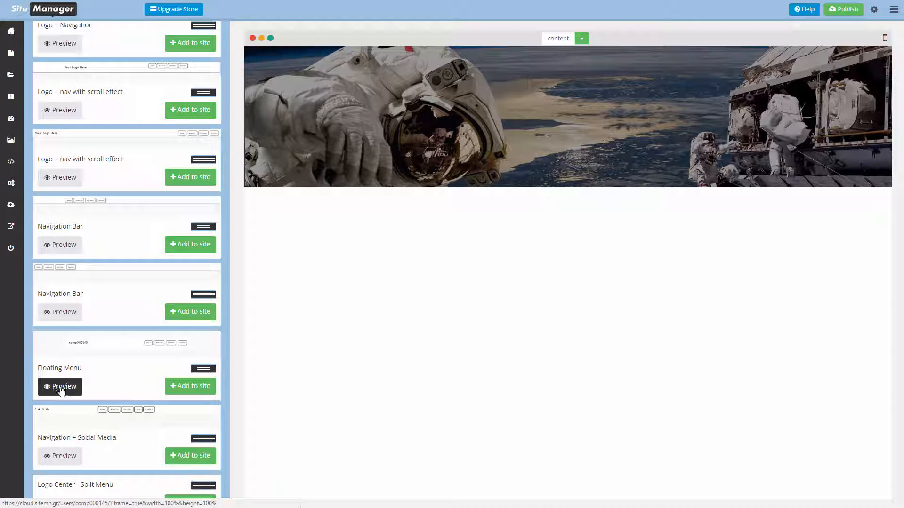
click(187, 388)
click(562, 92)
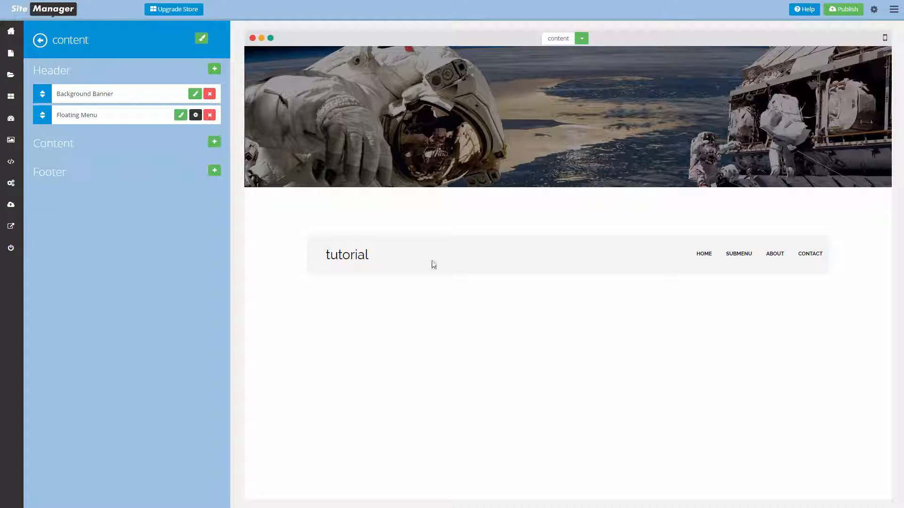
drag(49, 115, 46, 80)
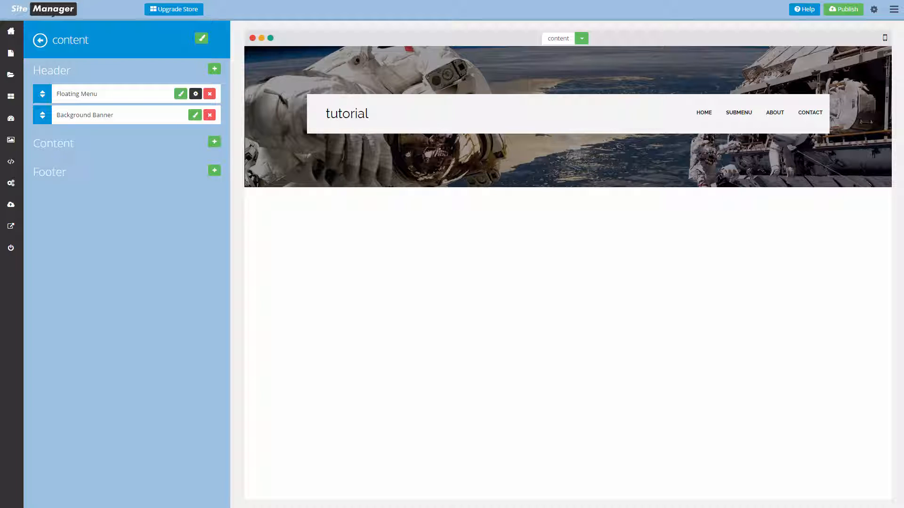
Preview the layout in mobile view and expand the navigation menu and its SUBMENU entry.
click(885, 37)
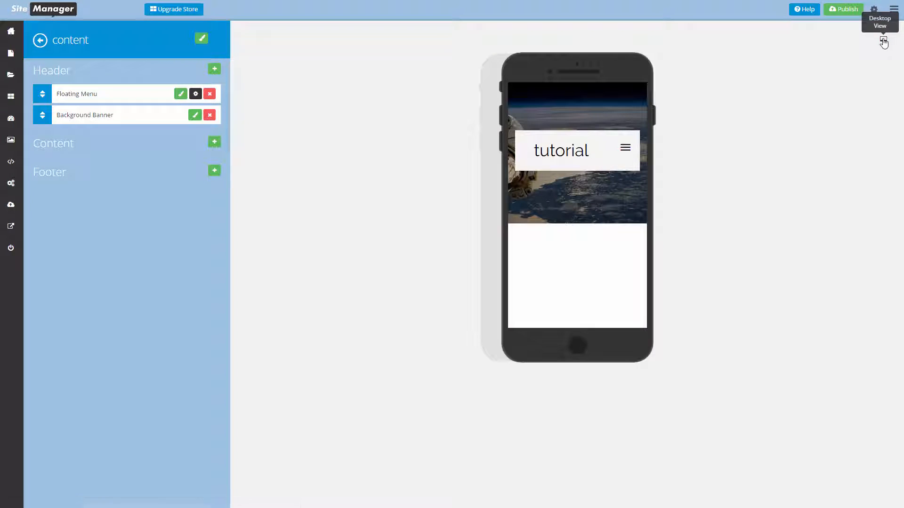
click(625, 148)
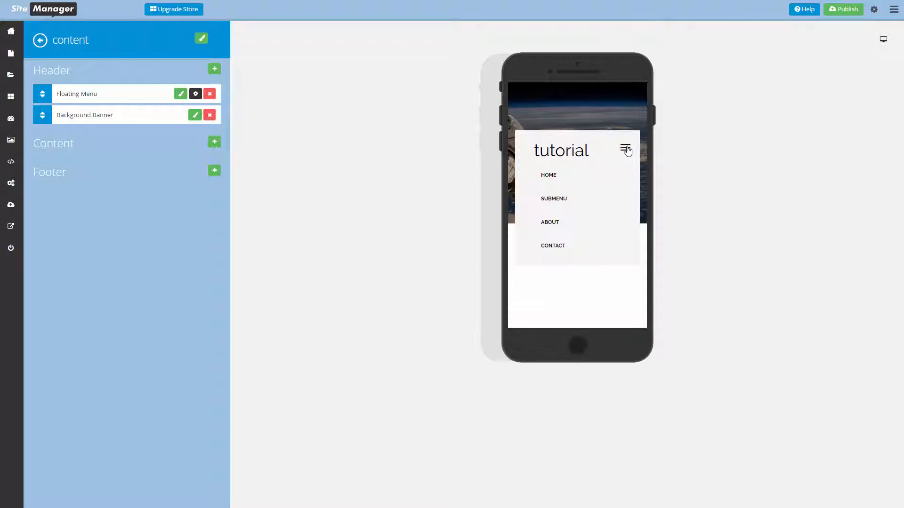
click(556, 197)
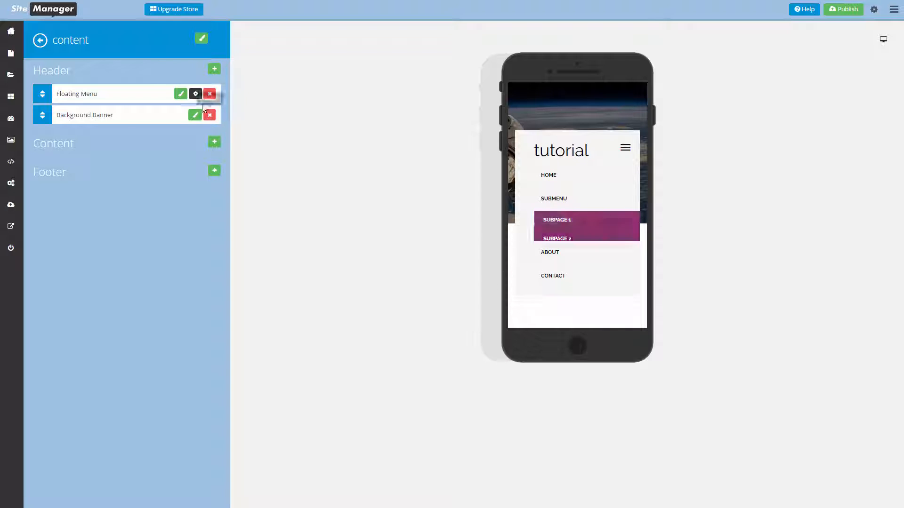
Set the left padding of the Floating Menu to 15 pixels for mobile screens.
click(180, 93)
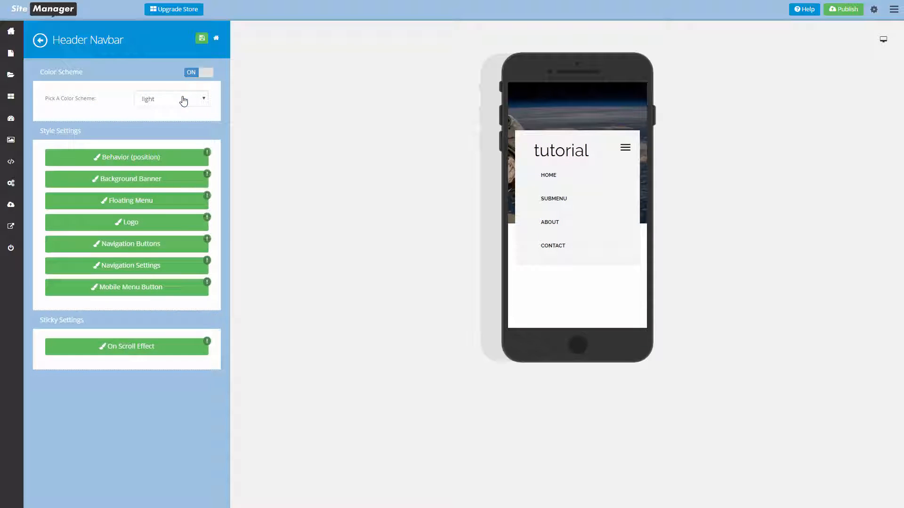
click(164, 201)
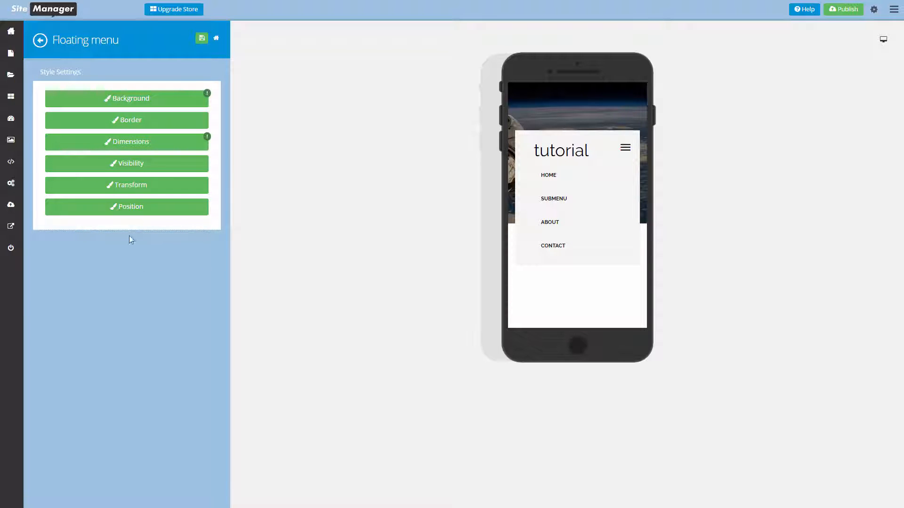
click(144, 142)
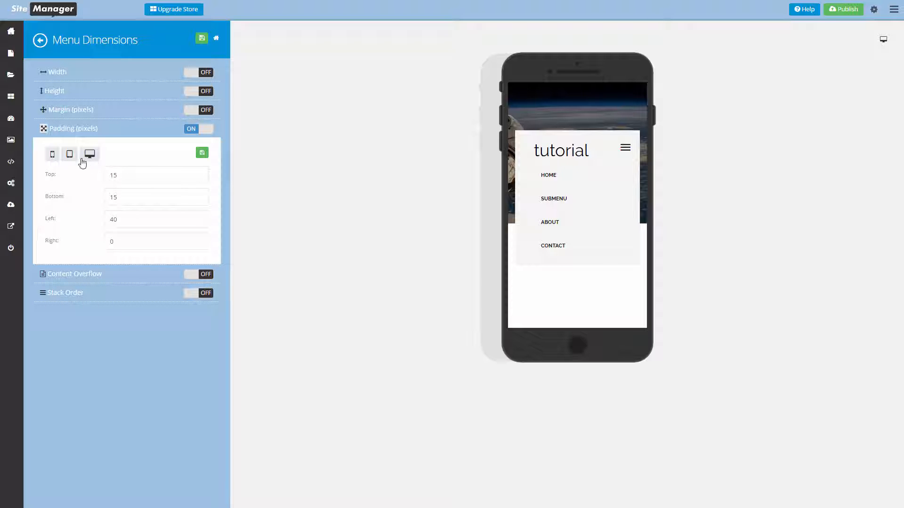
click(70, 154)
click(90, 153)
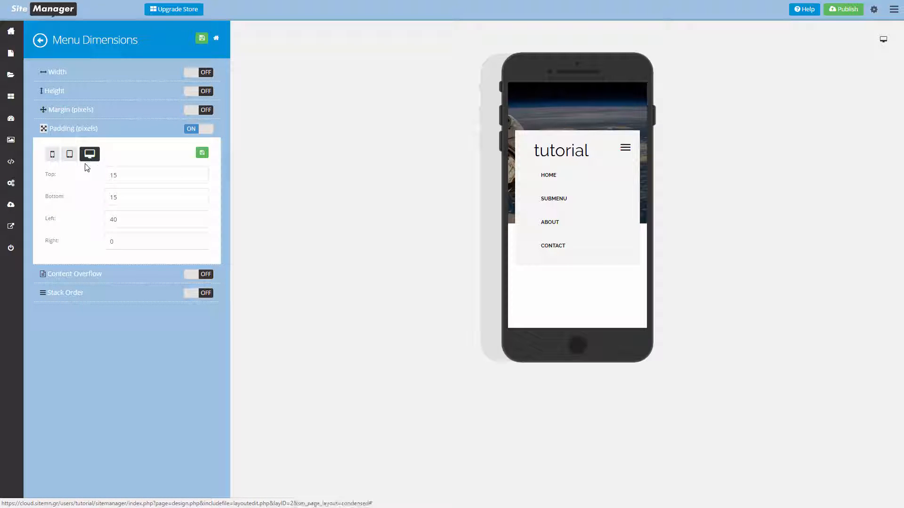
click(52, 154)
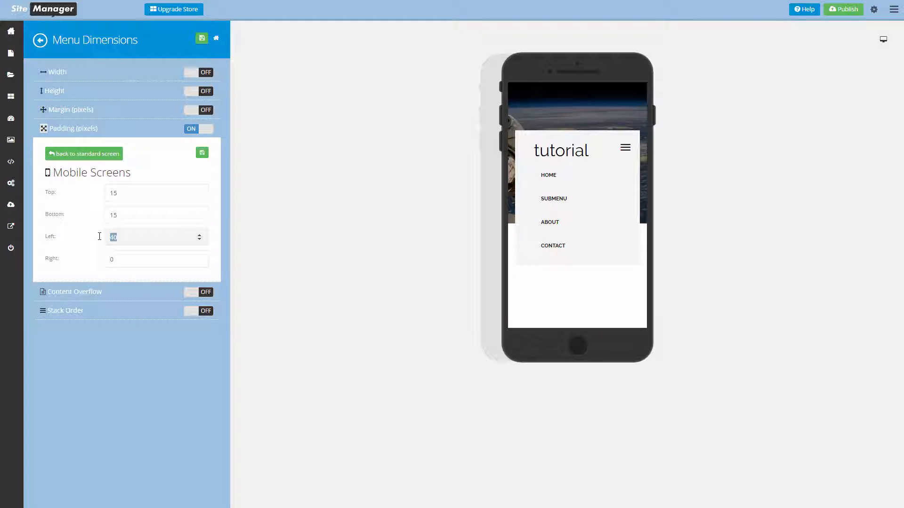
text(5)
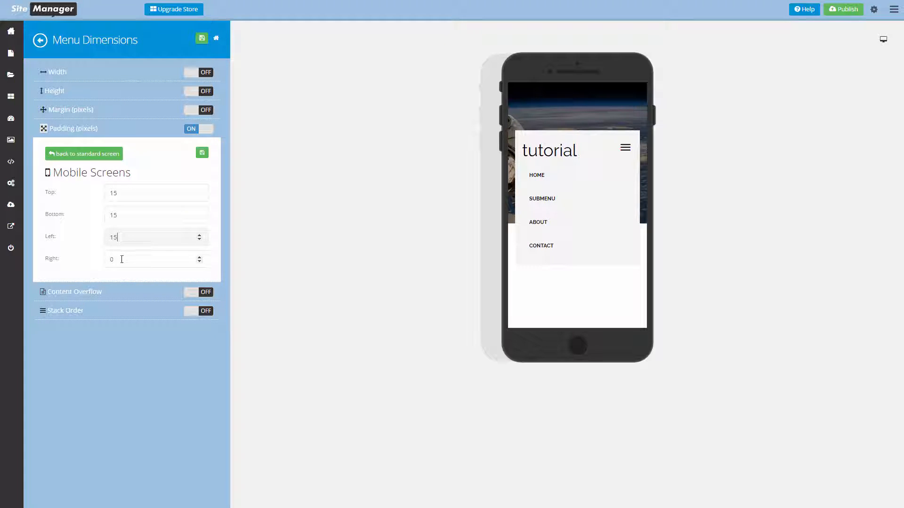
Set the menu's right mobile padding to 15 pixels, save it and return to the Header Navbar settings.
double_click(122, 260)
text(15)
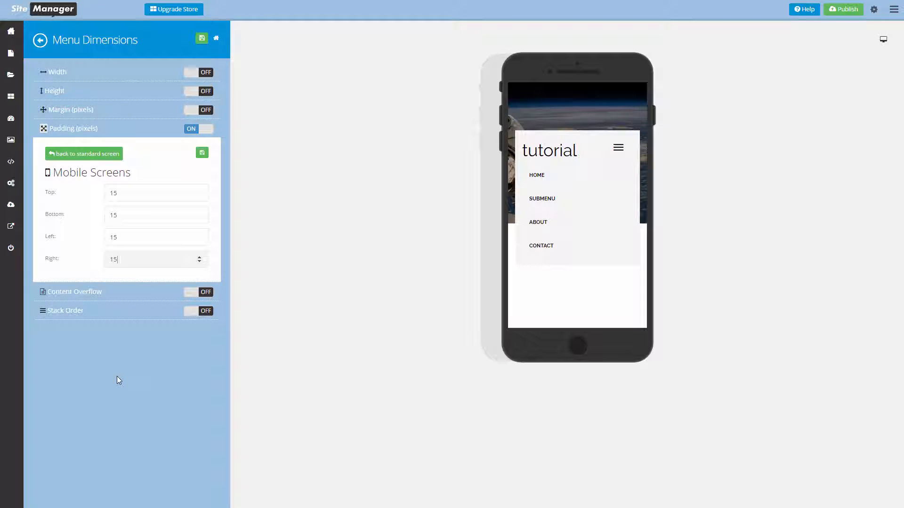
click(119, 380)
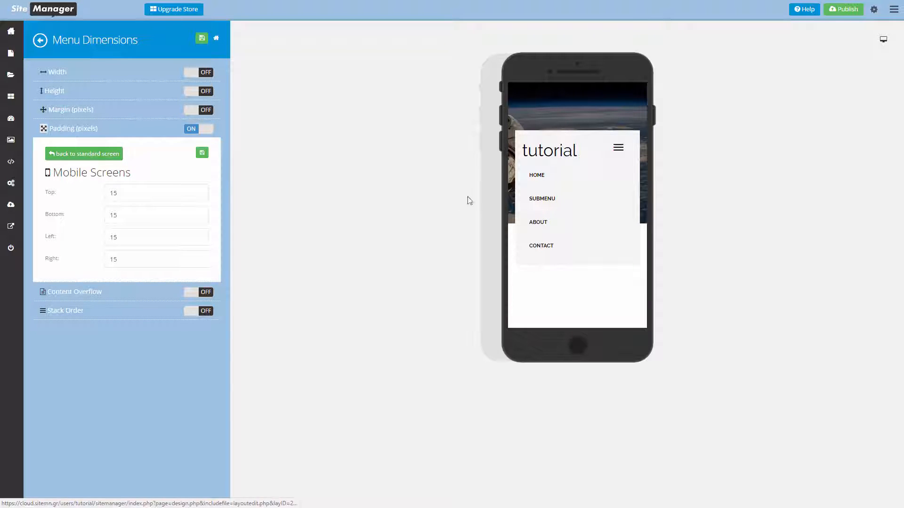
click(541, 198)
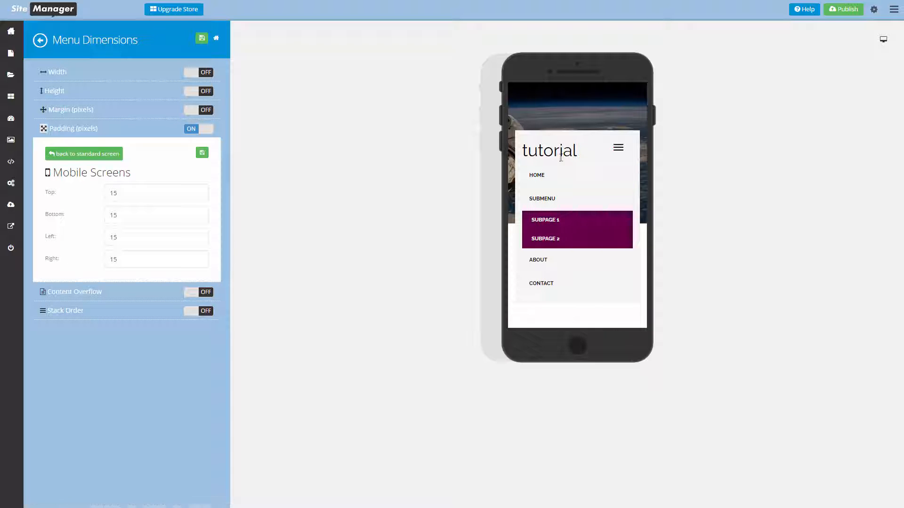
click(202, 153)
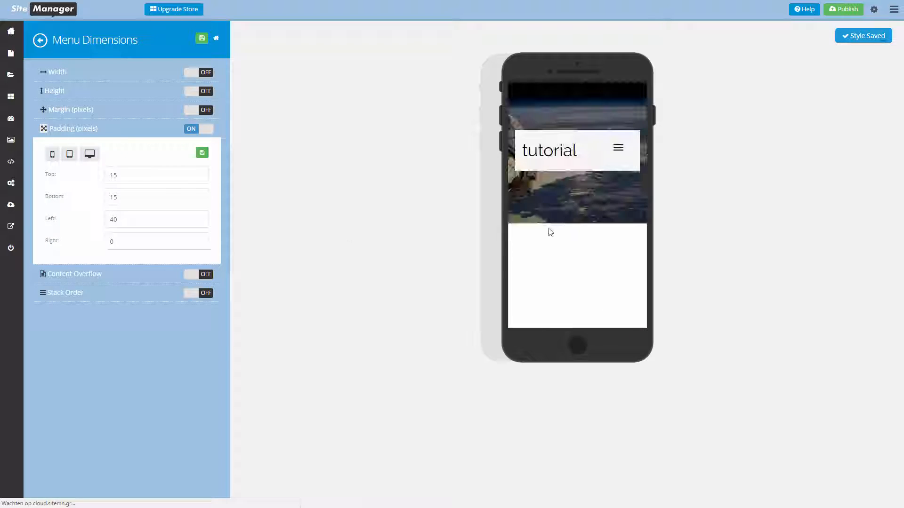
click(41, 41)
click(40, 41)
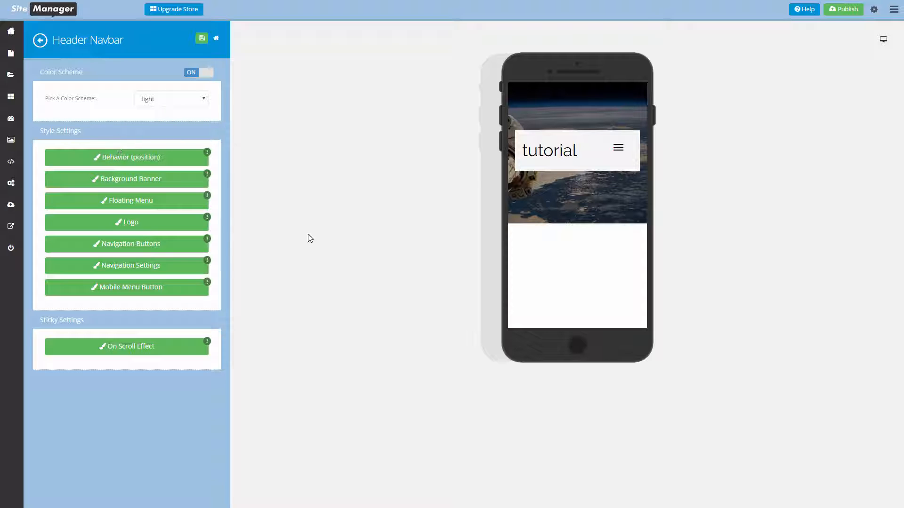
Set the Mobile Menu Button's right margin to 0 and top margin to 15 pixels, save, and test opening and closing the menu.
click(150, 290)
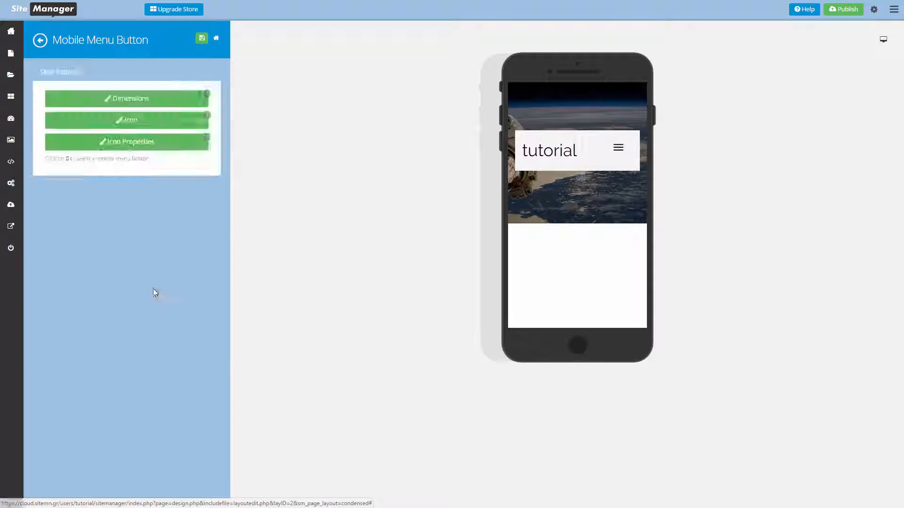
click(129, 97)
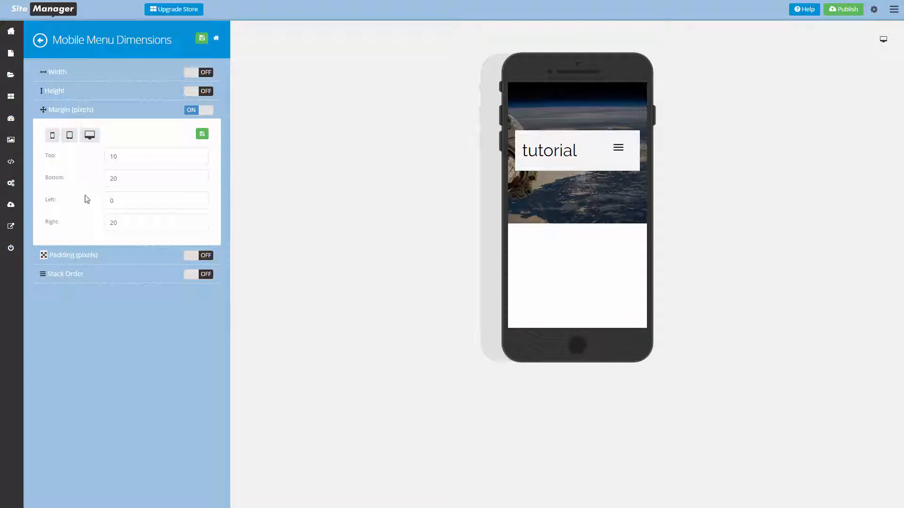
click(52, 135)
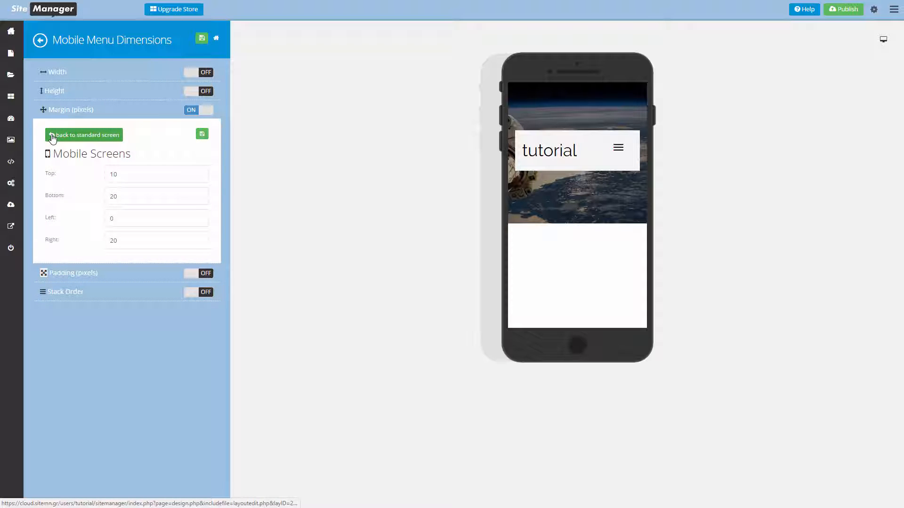
click(53, 136)
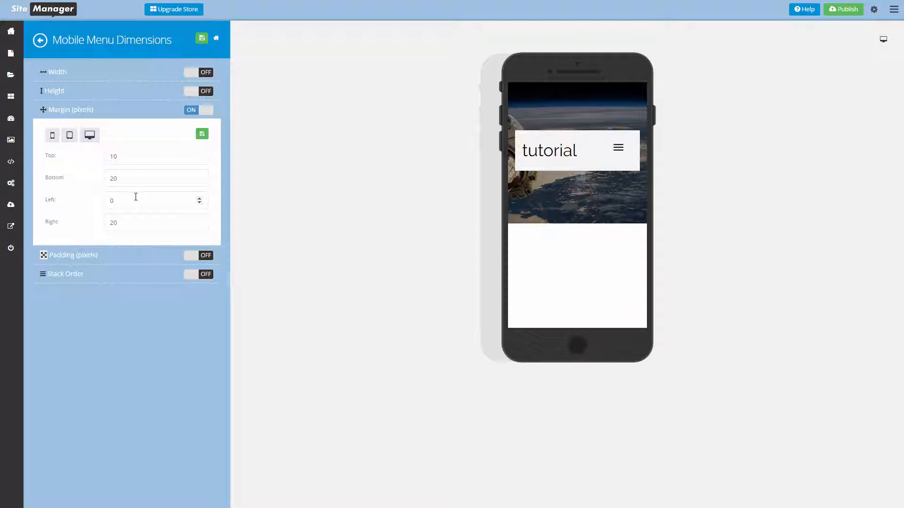
double_click(132, 222)
text(0)
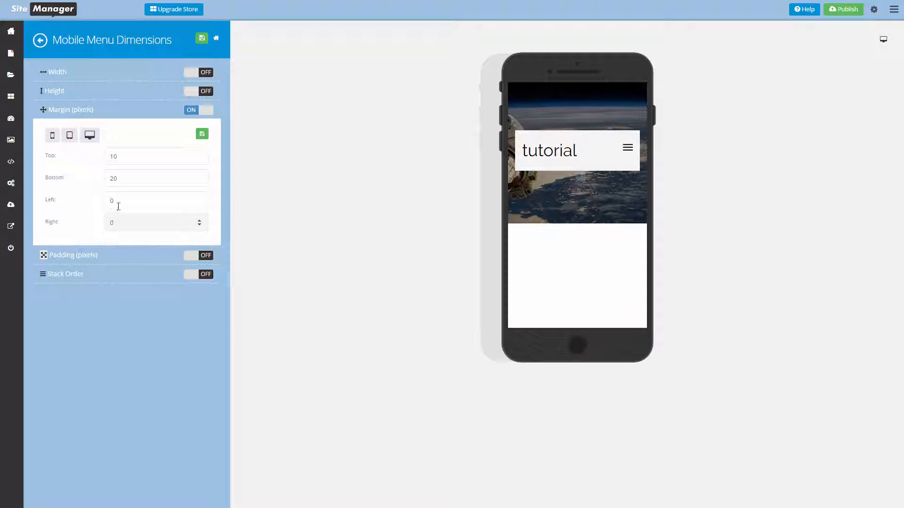
double_click(120, 160)
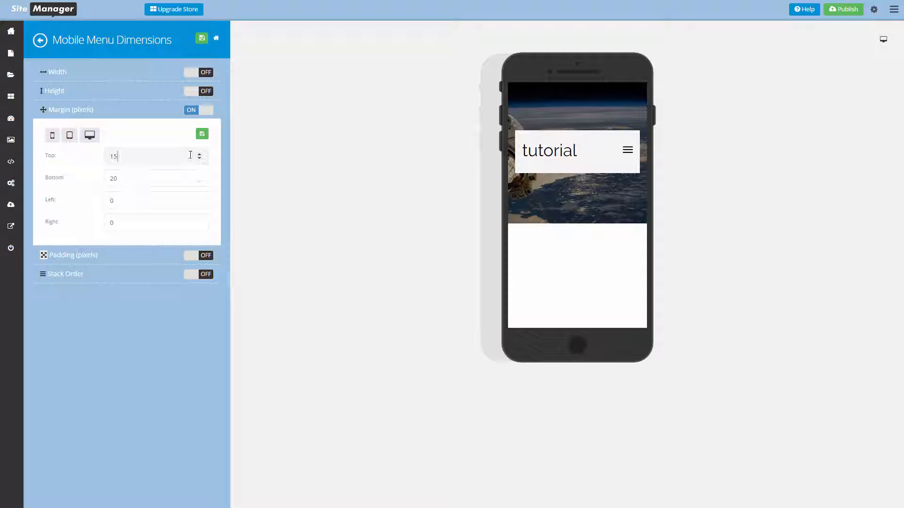
click(201, 134)
click(628, 150)
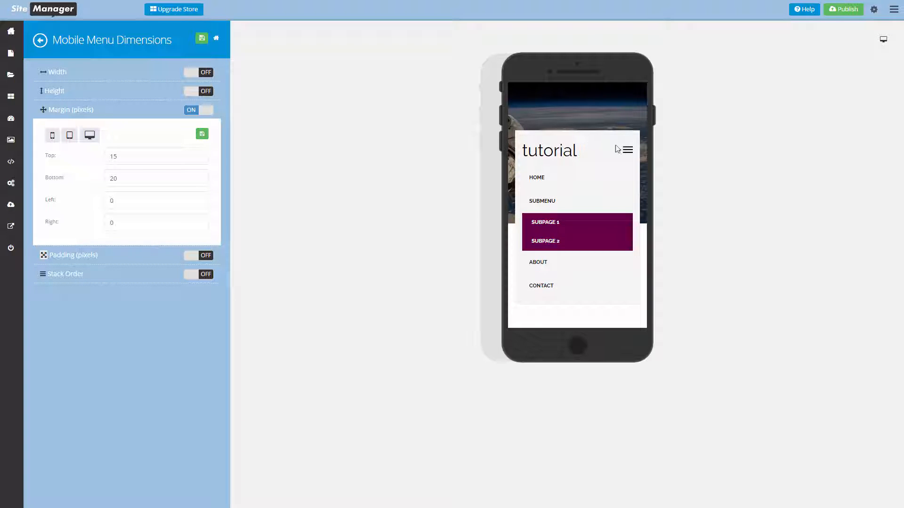
click(628, 155)
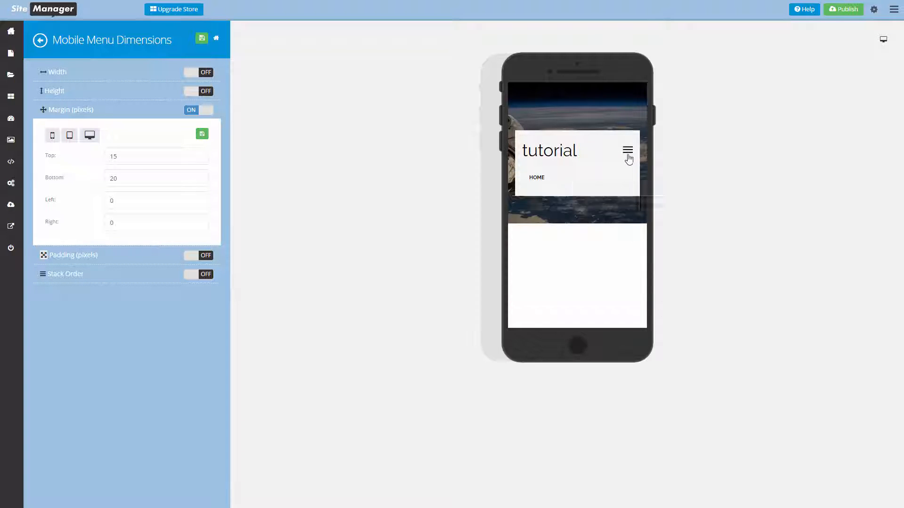
Return to the content layout in desktop view and install Full Width Content in the Content section.
click(884, 40)
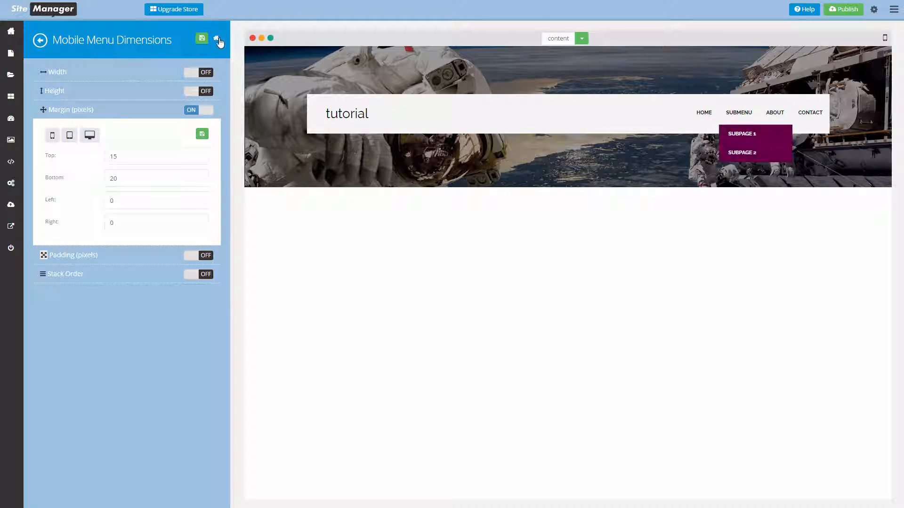
click(217, 40)
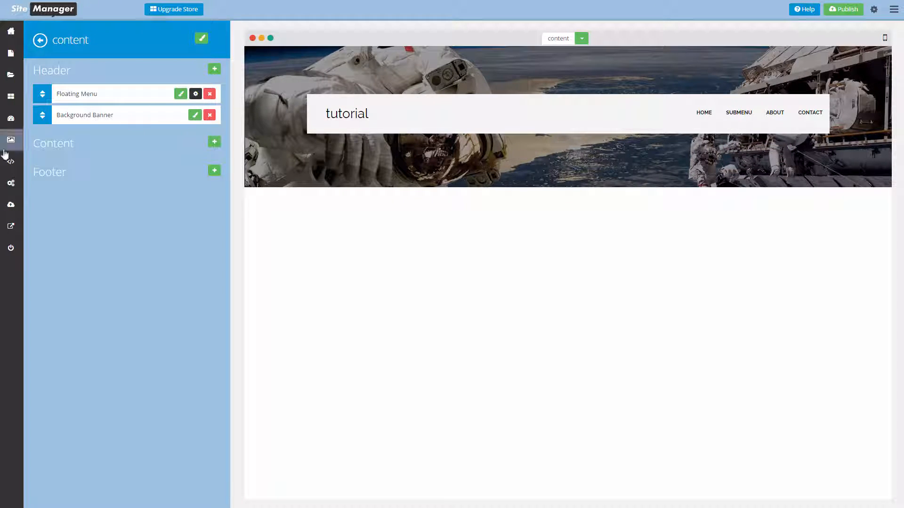
click(214, 141)
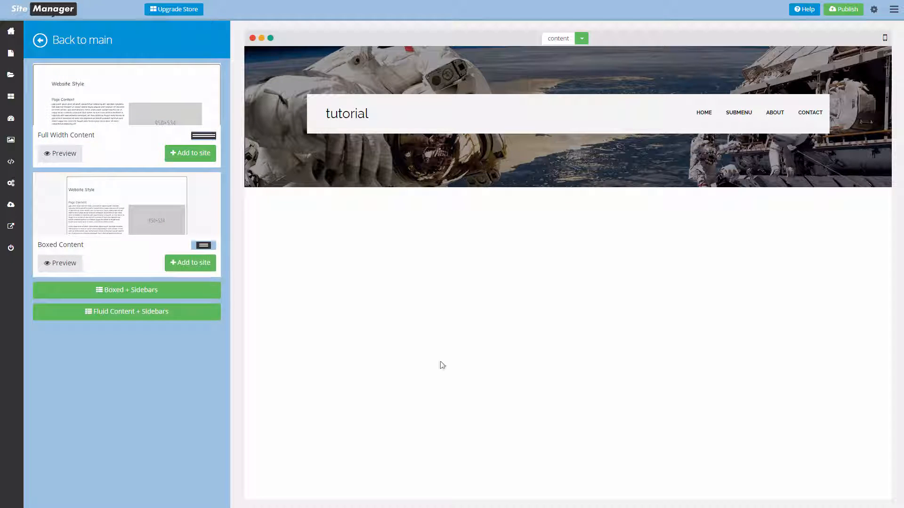
click(176, 153)
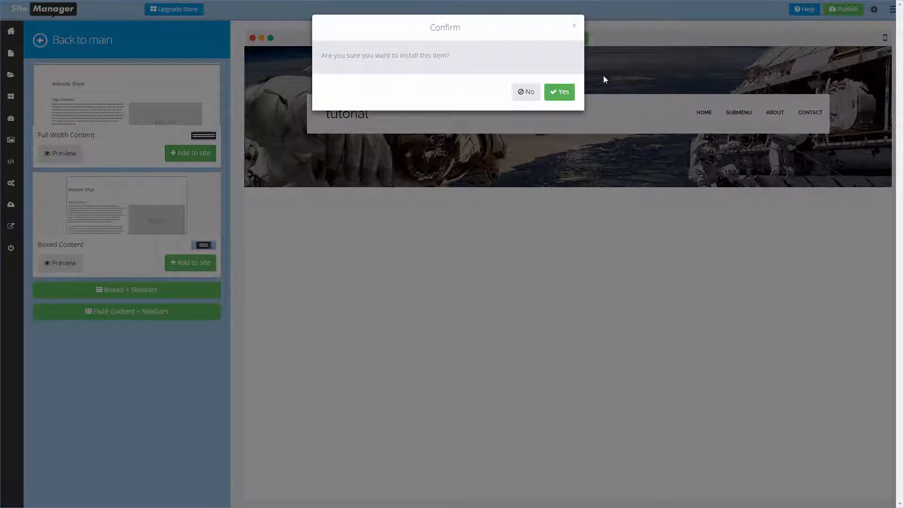
click(571, 92)
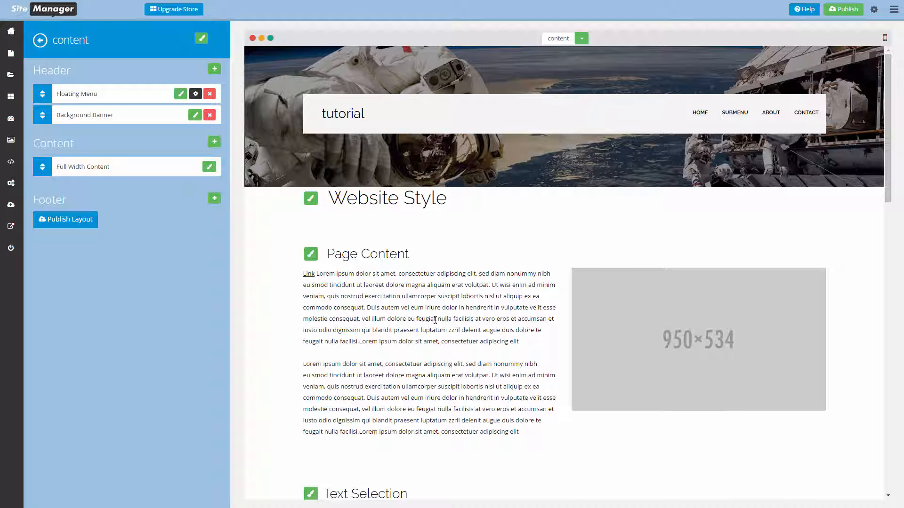
Look through the sample content and give the Page Content a top margin of 40 pixels.
scroll(377, 248, down, 5)
scroll(377, 248, up, 5)
scroll(376, 281, down, 17)
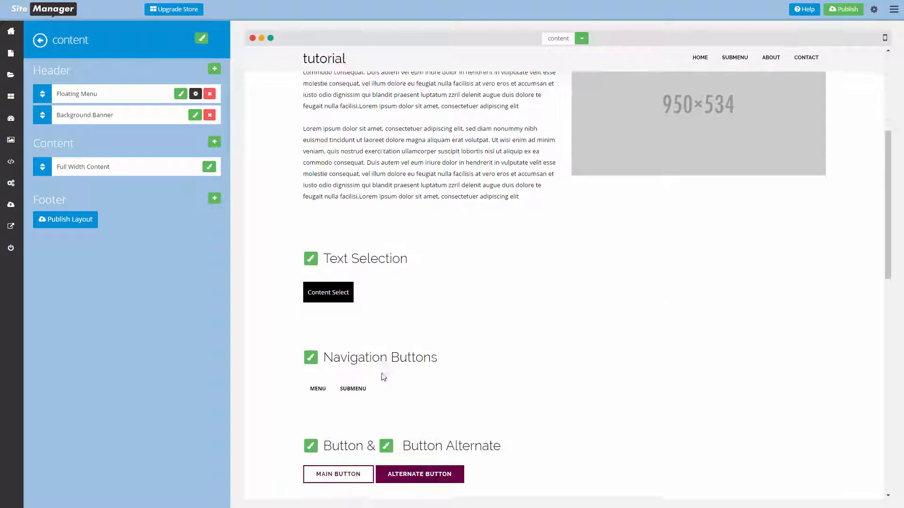
scroll(382, 385, up, 20)
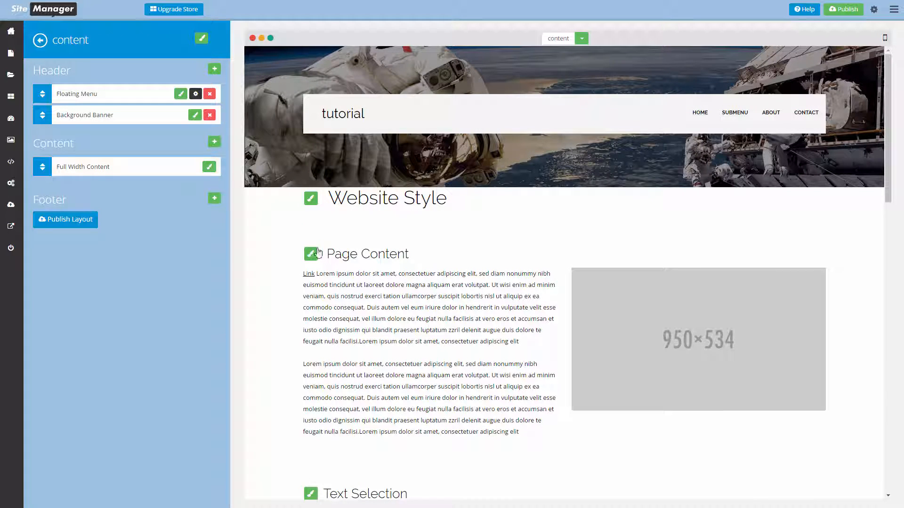
scroll(382, 306, down, 18)
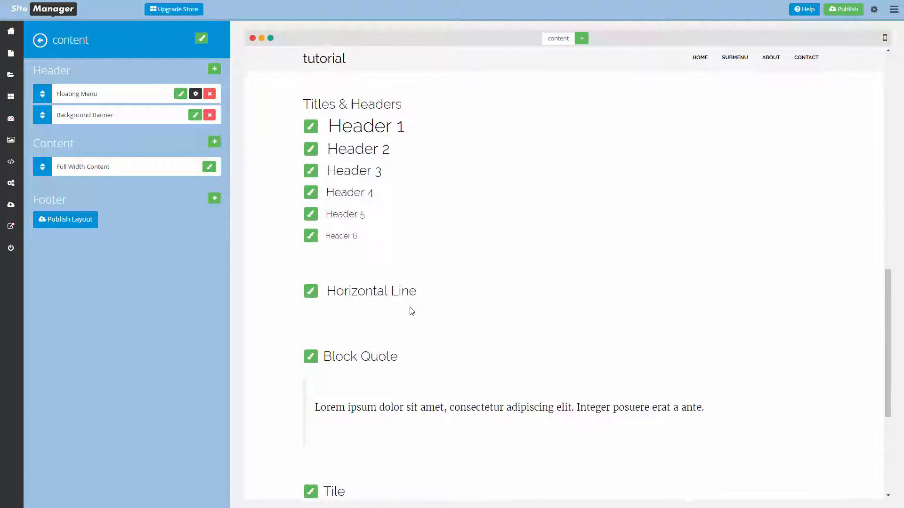
scroll(409, 311, up, 18)
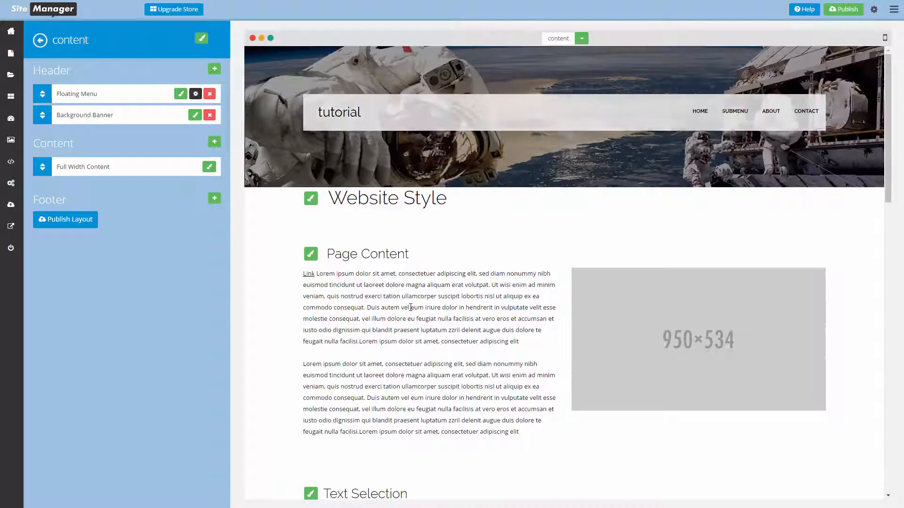
click(312, 255)
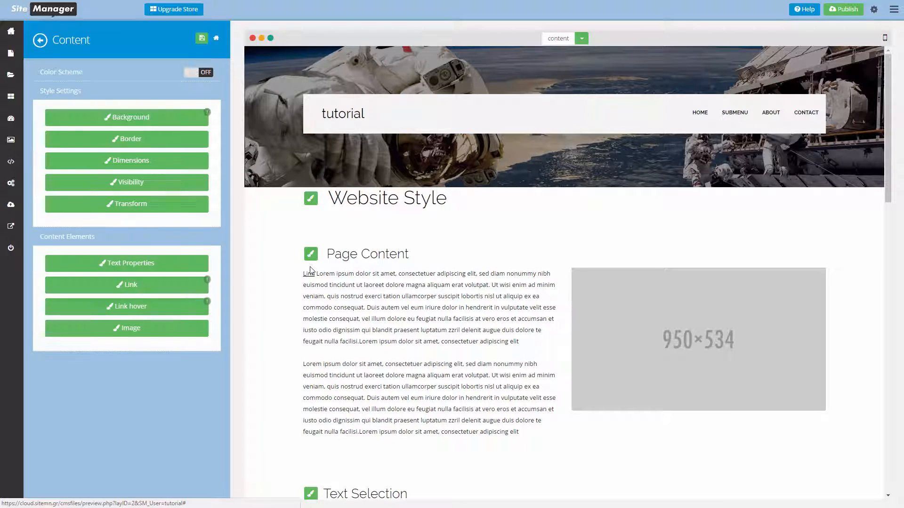
click(120, 163)
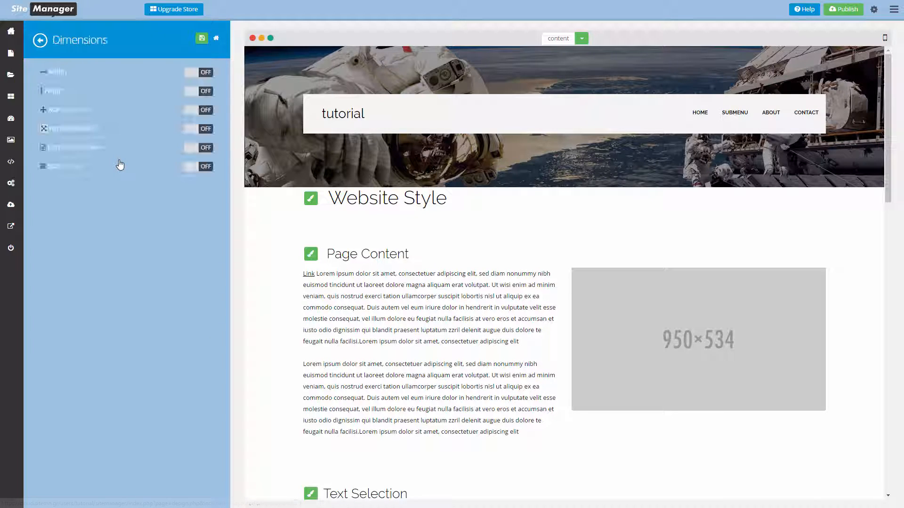
click(207, 109)
click(110, 156)
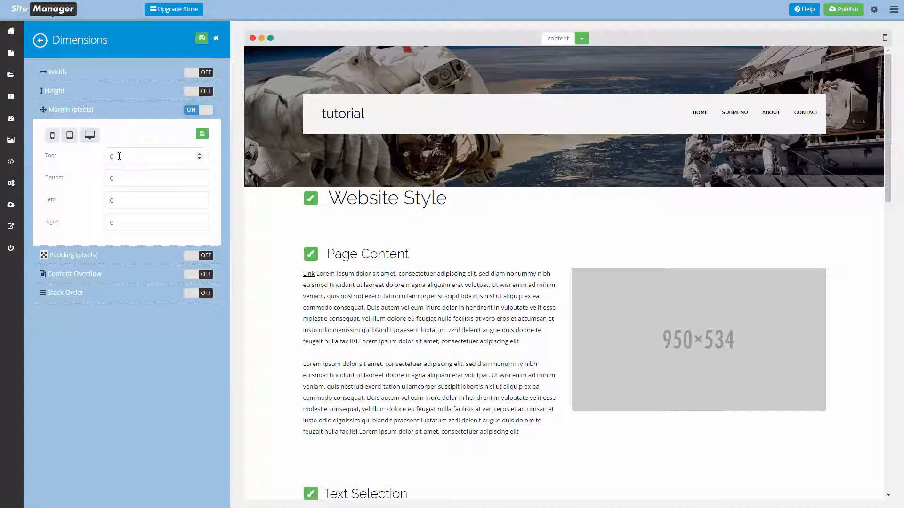
text(40)
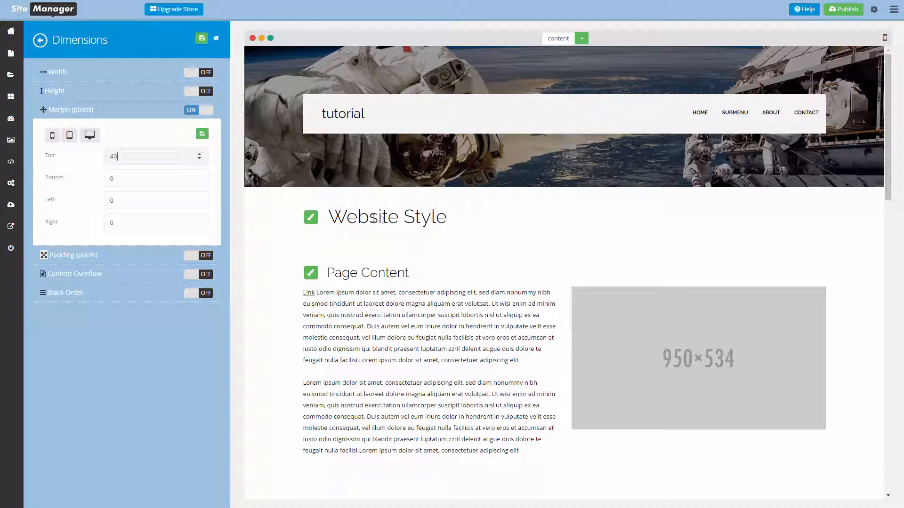
click(131, 350)
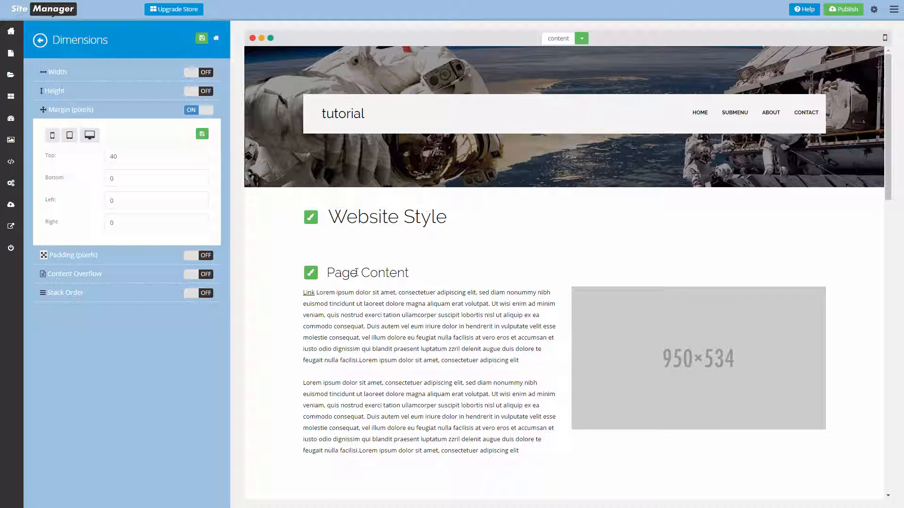
Save the Page Content margin, return to the content layout and review the page down to the Tile section.
click(202, 135)
click(217, 38)
scroll(466, 382, down, 10)
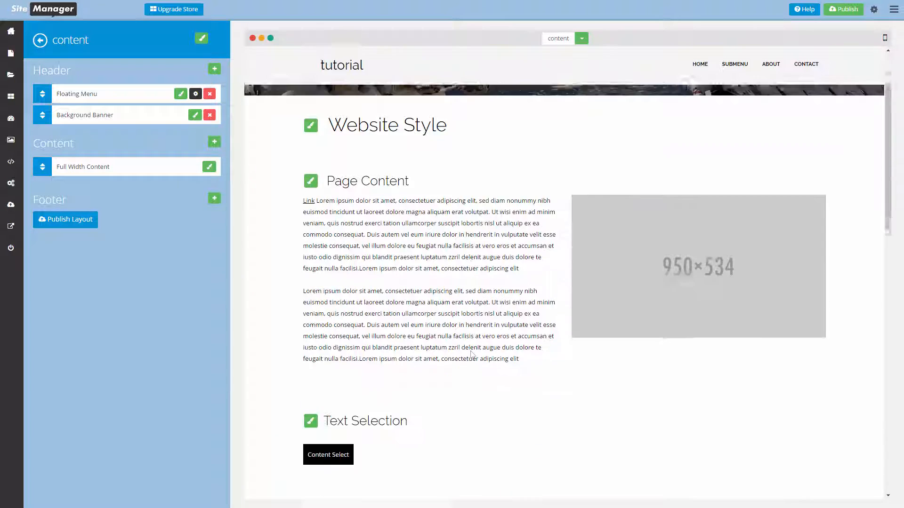
scroll(473, 354, down, 5)
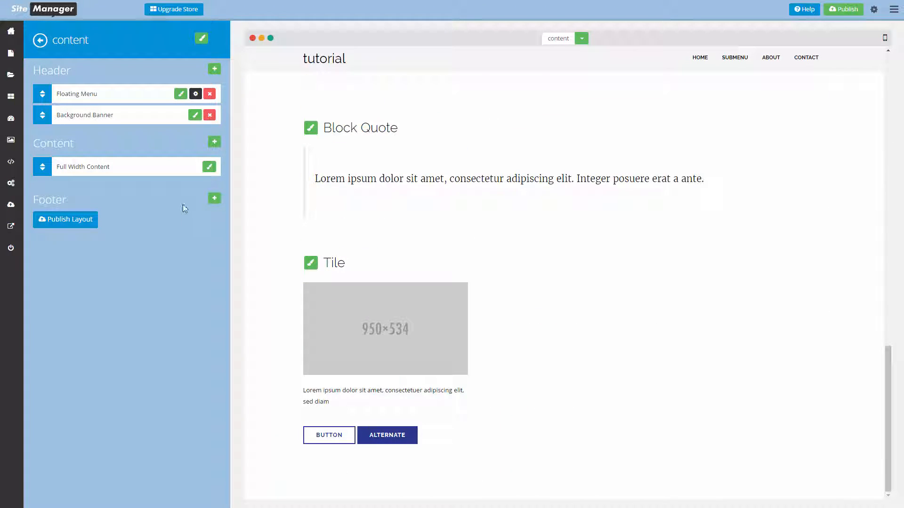
Install the Footer 3 Columns item from the full-width footers in the Footer section of the content layout.
click(214, 198)
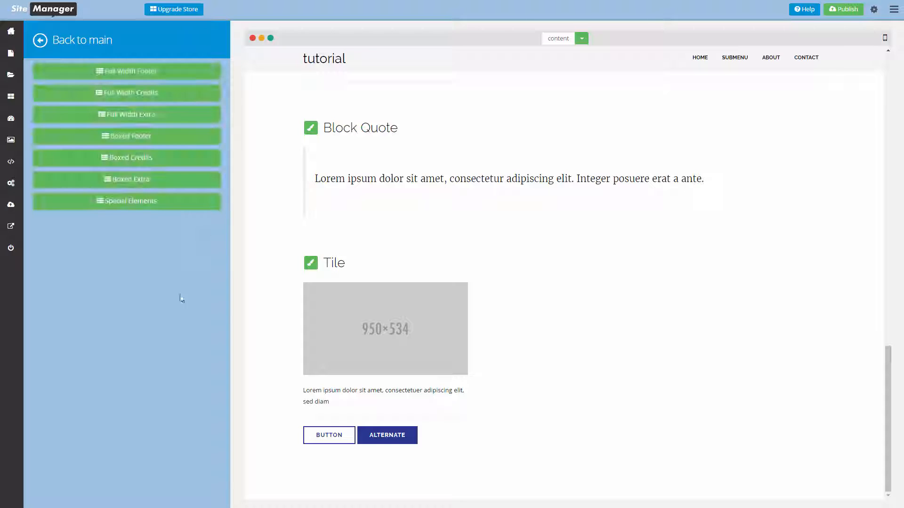
click(125, 76)
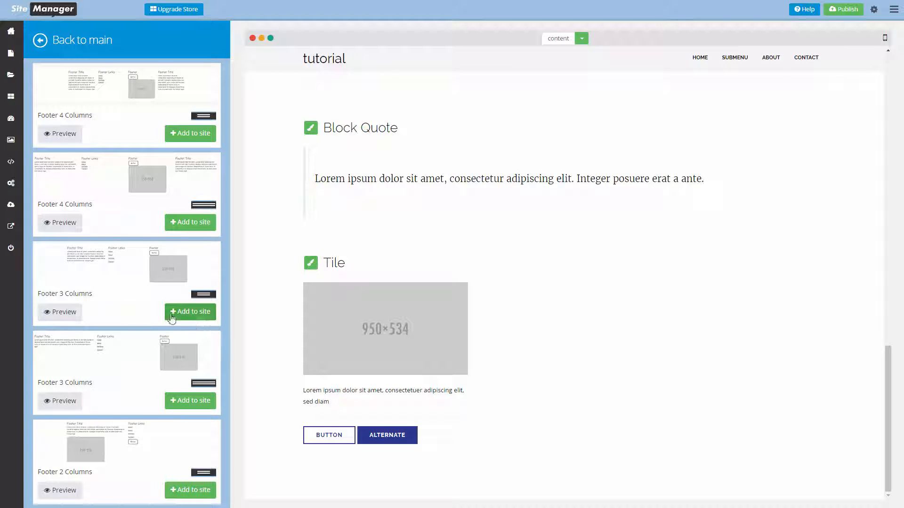
click(192, 321)
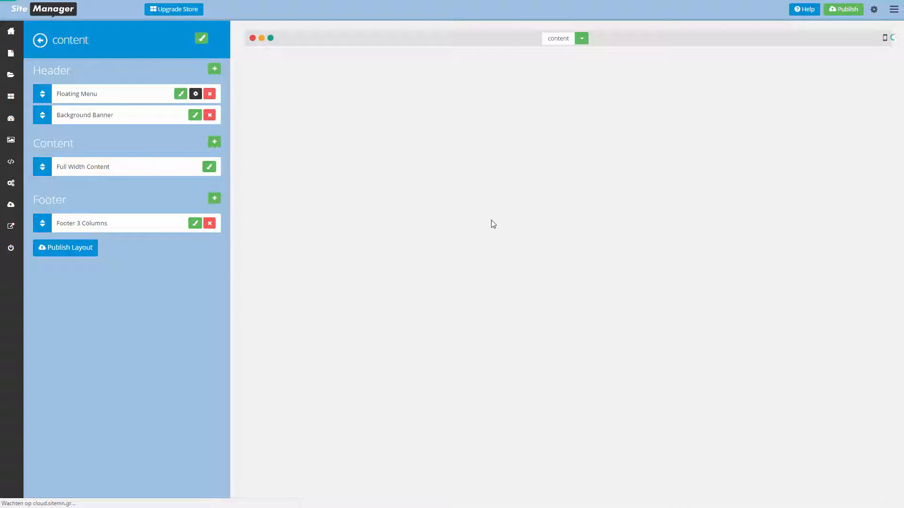
scroll(493, 224, down, 15)
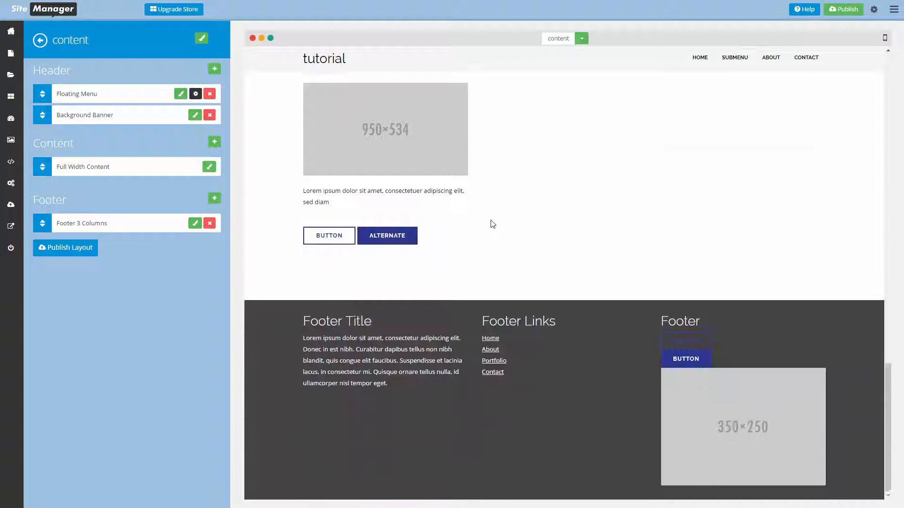
Install the first Info Bar + Credits item from the full-width credits in the Footer section.
click(214, 199)
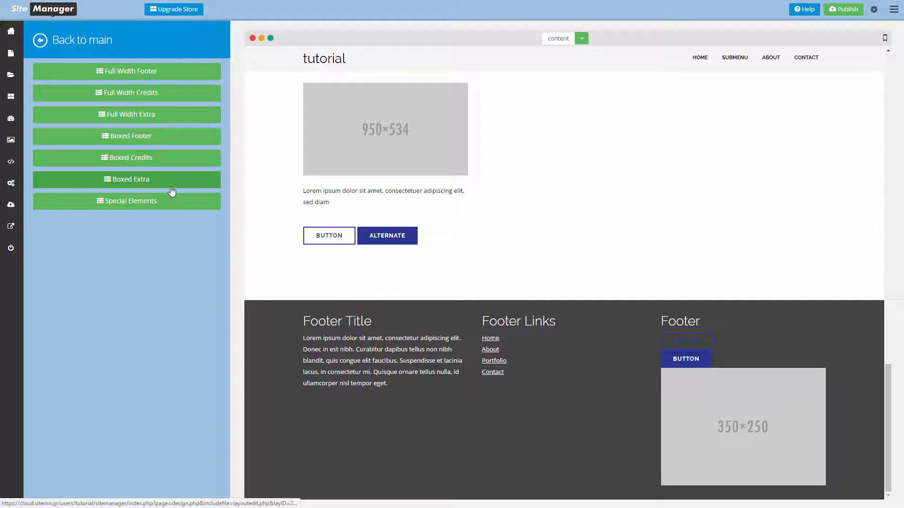
click(146, 93)
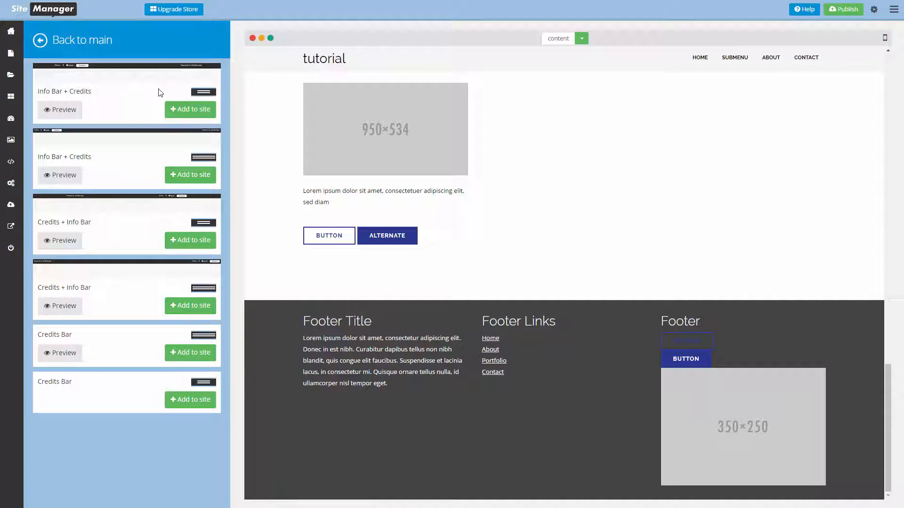
click(191, 110)
click(559, 86)
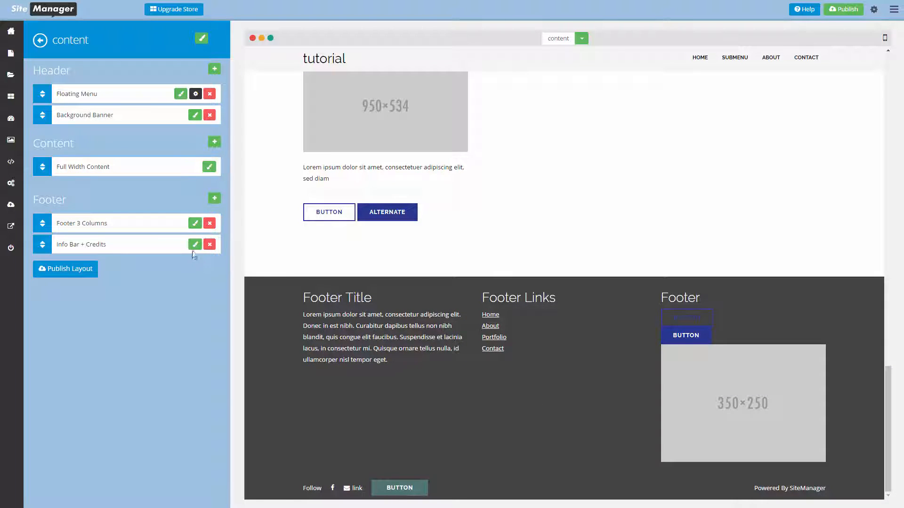
Set the footer bar background of Info Bar + Credits to Color 1, save it and return to the content layout.
click(194, 250)
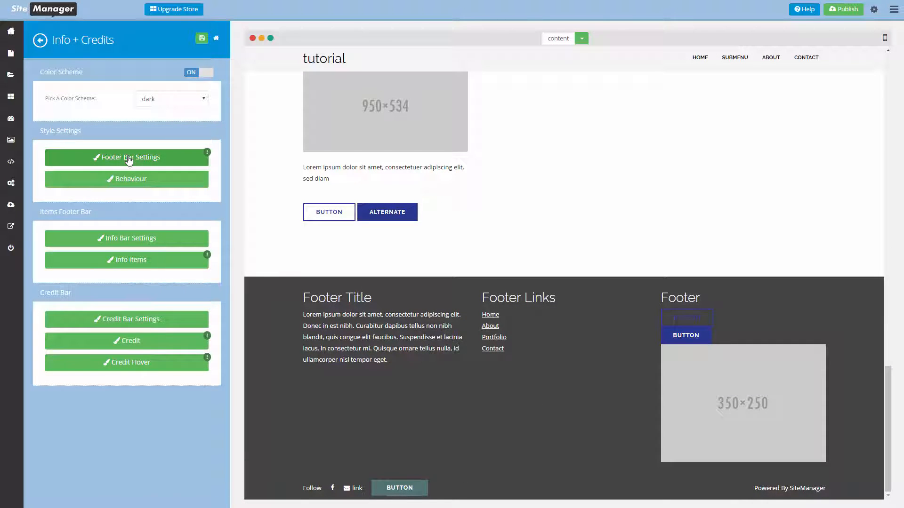
click(128, 159)
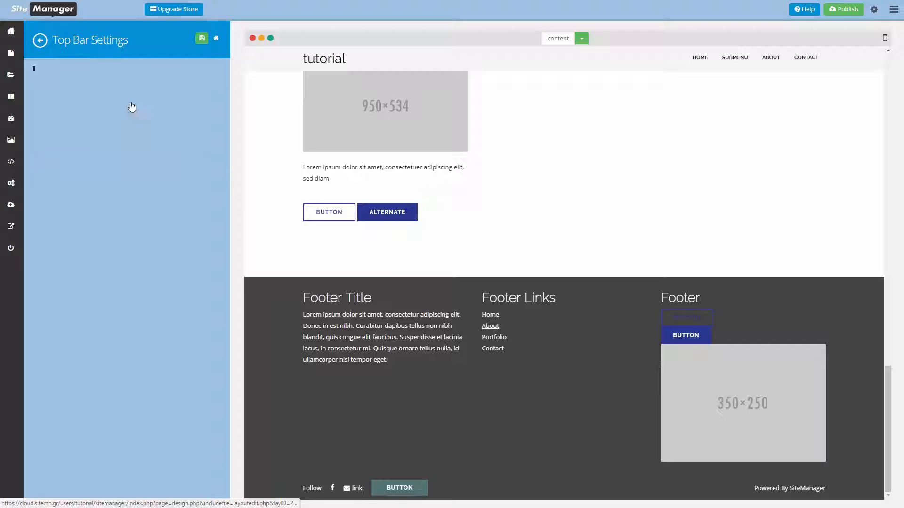
click(126, 137)
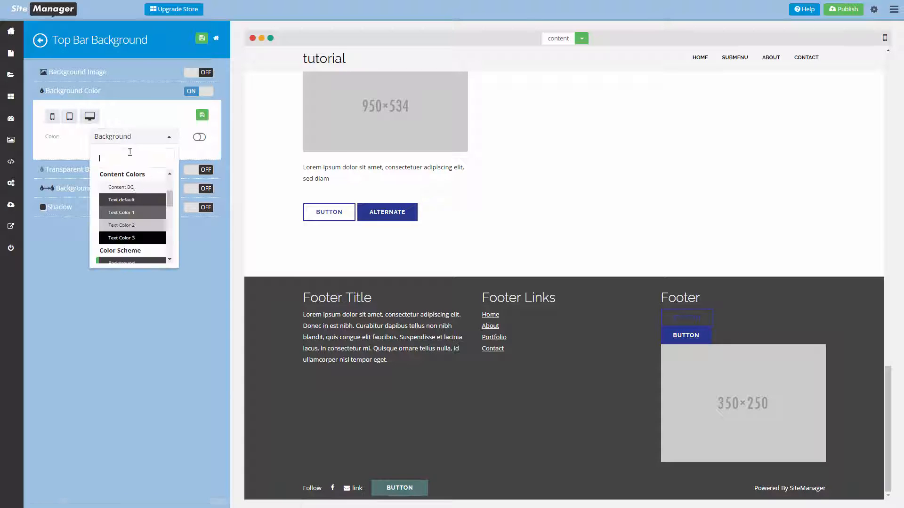
scroll(133, 204, down, 3)
click(125, 188)
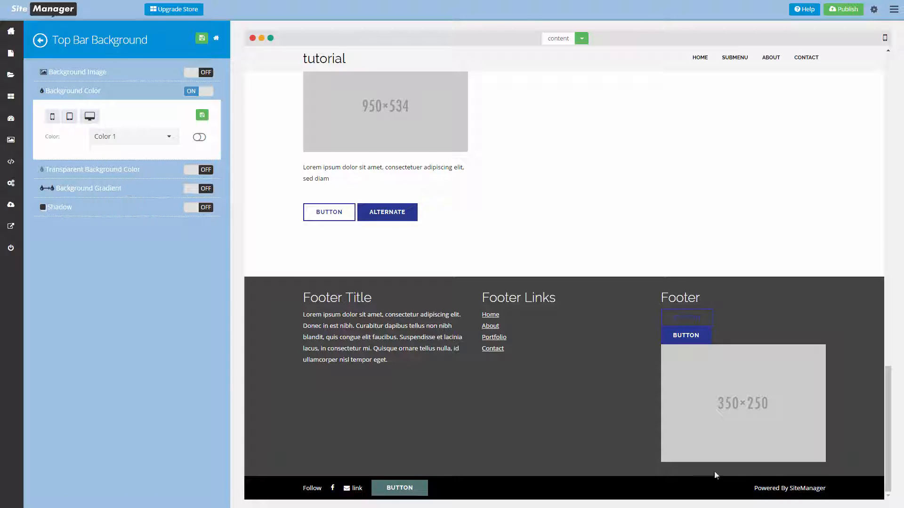
click(202, 115)
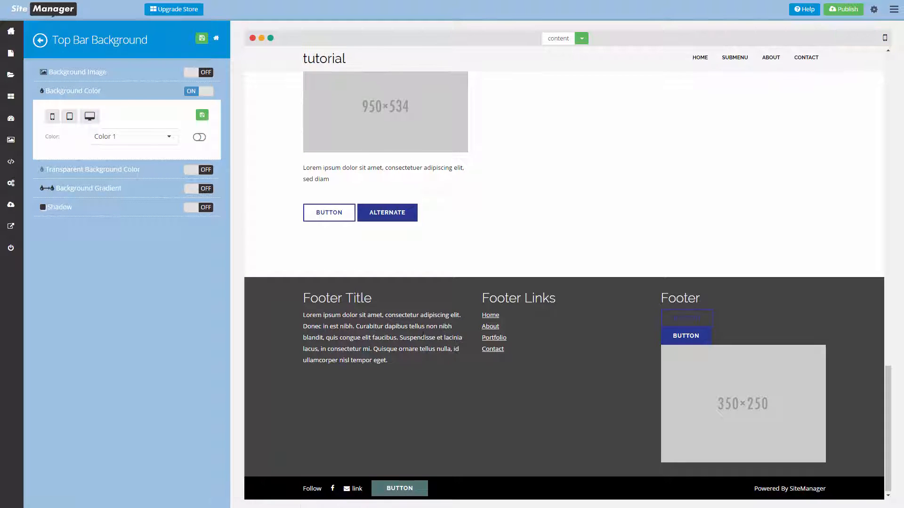
scroll(420, 335, up, 10)
scroll(422, 337, up, 2)
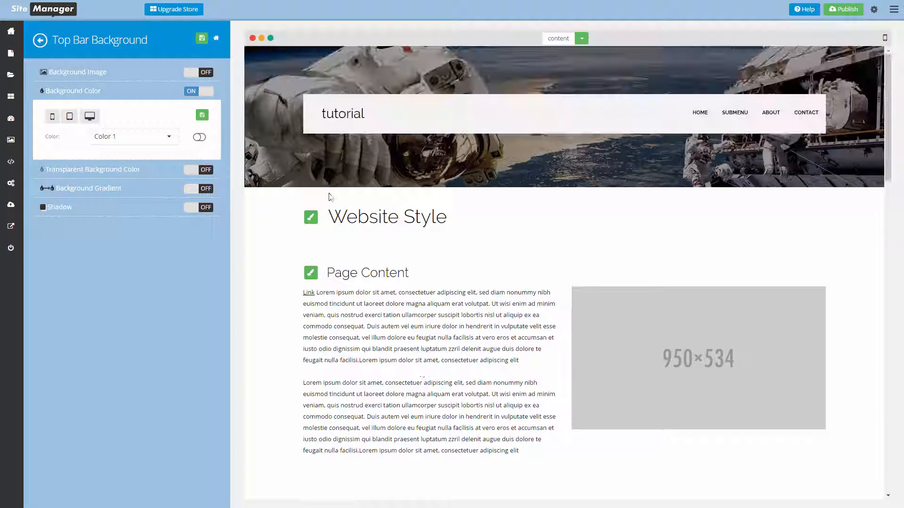
click(219, 39)
Review the page preview from the banner through the sample content sections.
scroll(567, 199, down, 8)
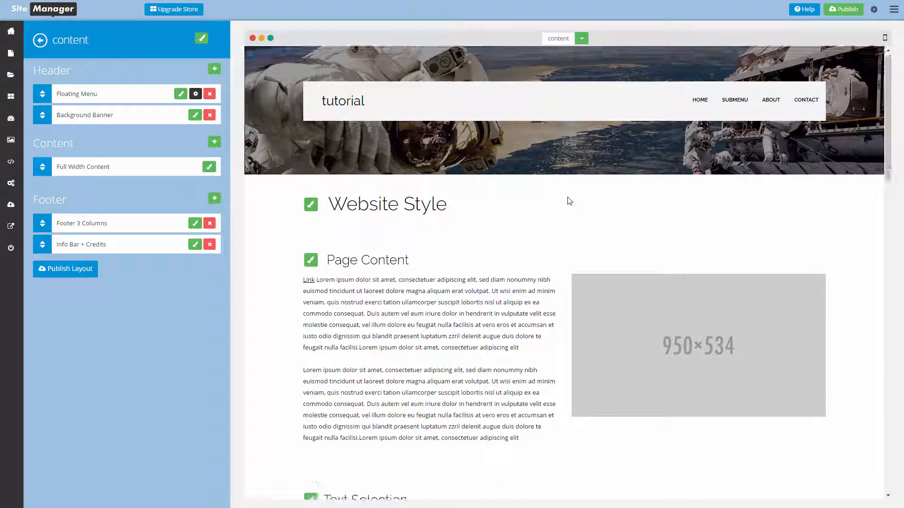
scroll(569, 200, down, 5)
scroll(569, 200, up, 10)
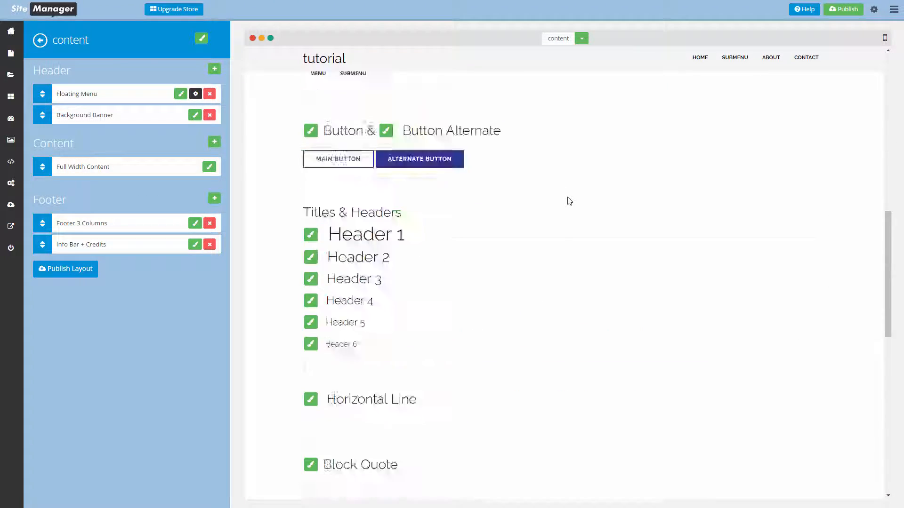
scroll(569, 201, up, 1)
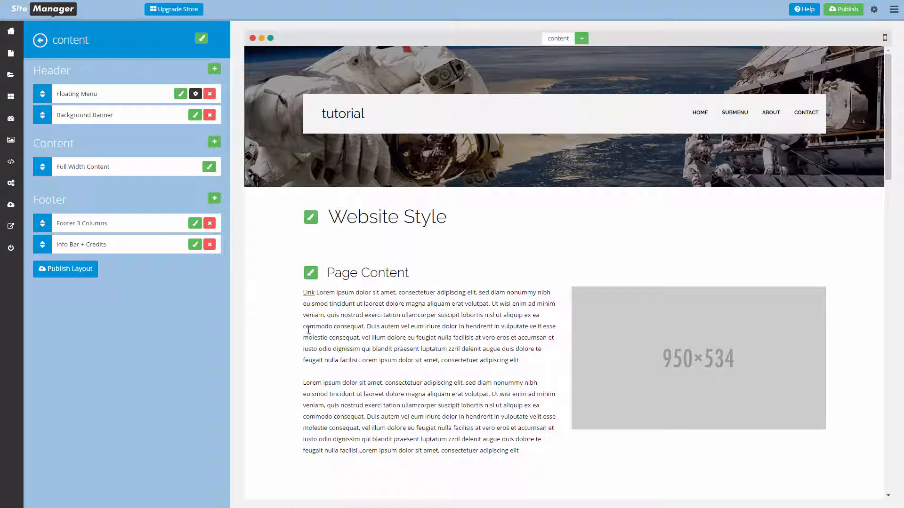
scroll(323, 322, down, 10)
scroll(323, 322, up, 4)
scroll(323, 322, up, 8)
Install the Nice Scroll special element in the Header section.
click(213, 70)
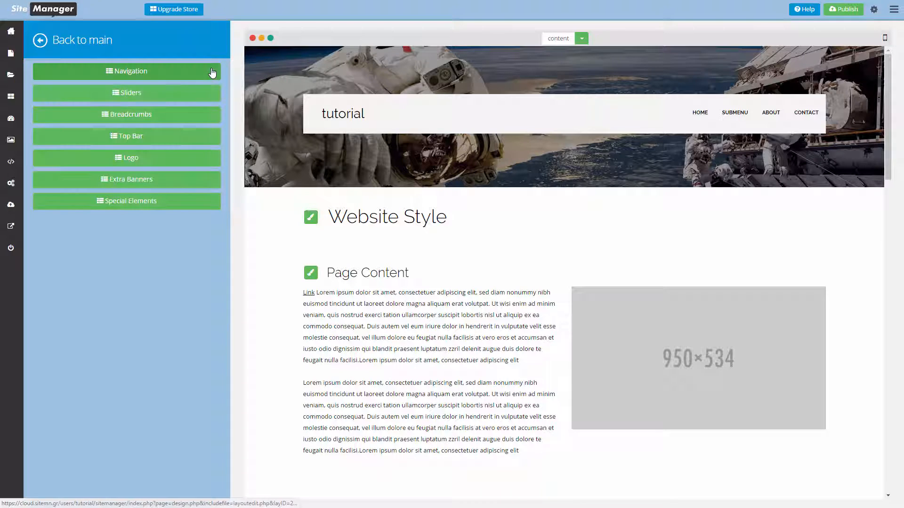
click(129, 208)
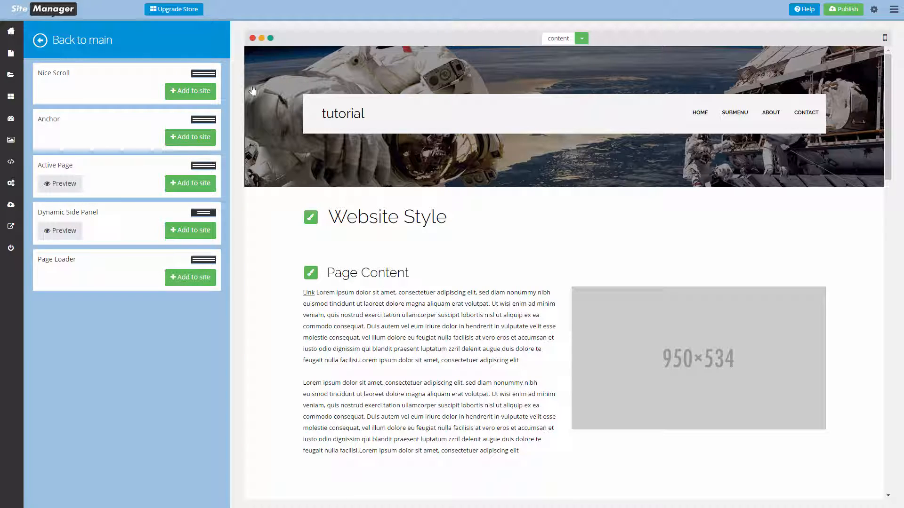
mouse_move(735, 112)
scroll(865, 100, down, 5)
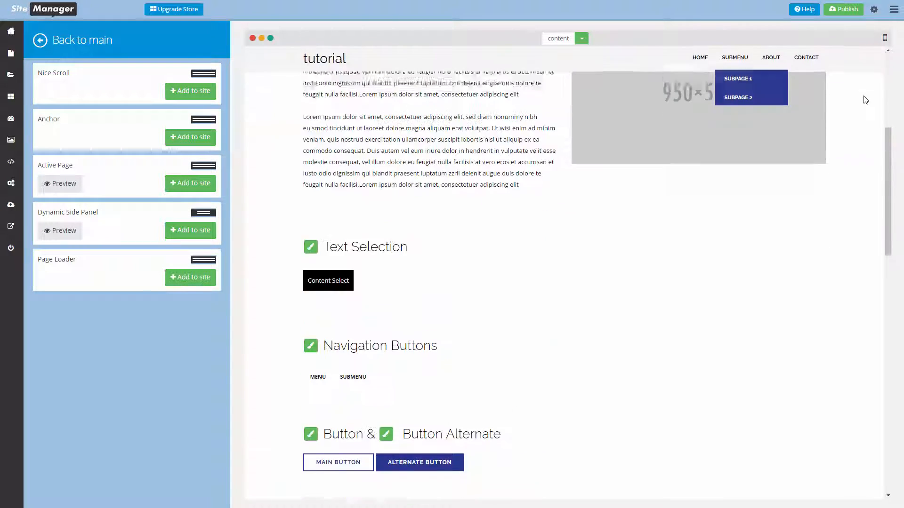
scroll(865, 100, up, 5)
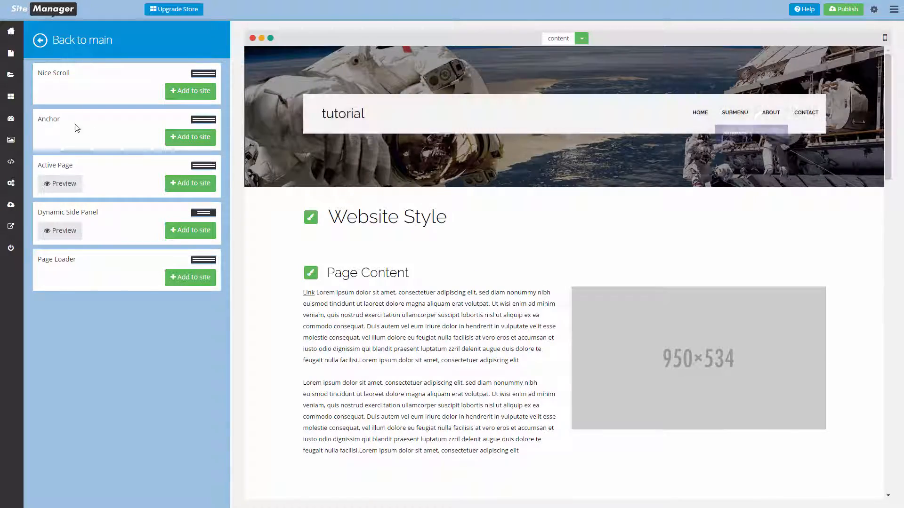
click(180, 92)
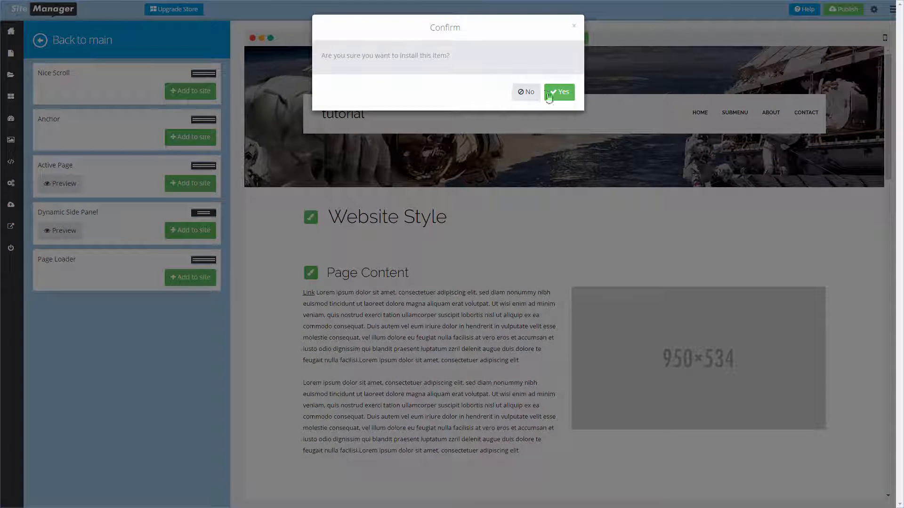
click(558, 93)
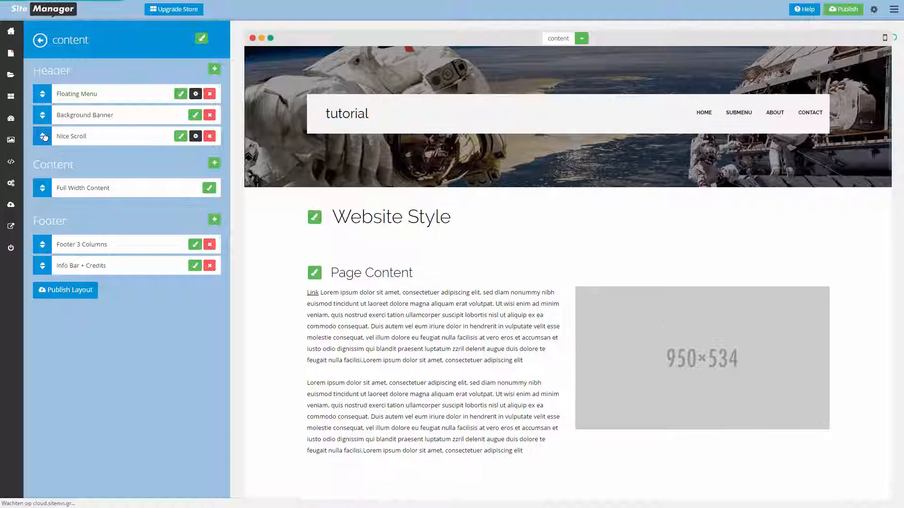
Move Nice Scroll to the first position in the Header section and test scrolling the page.
drag(54, 116, 65, 93)
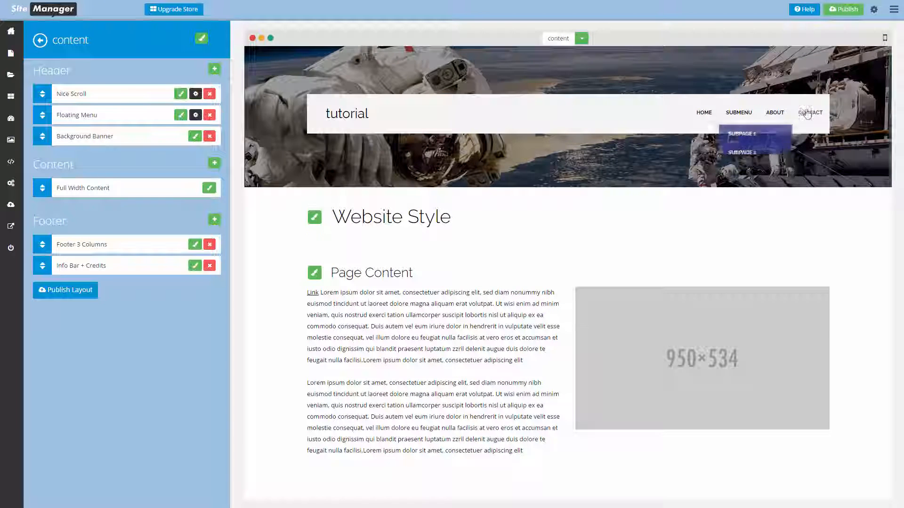
scroll(792, 156, down, 4)
scroll(853, 164, up, 3)
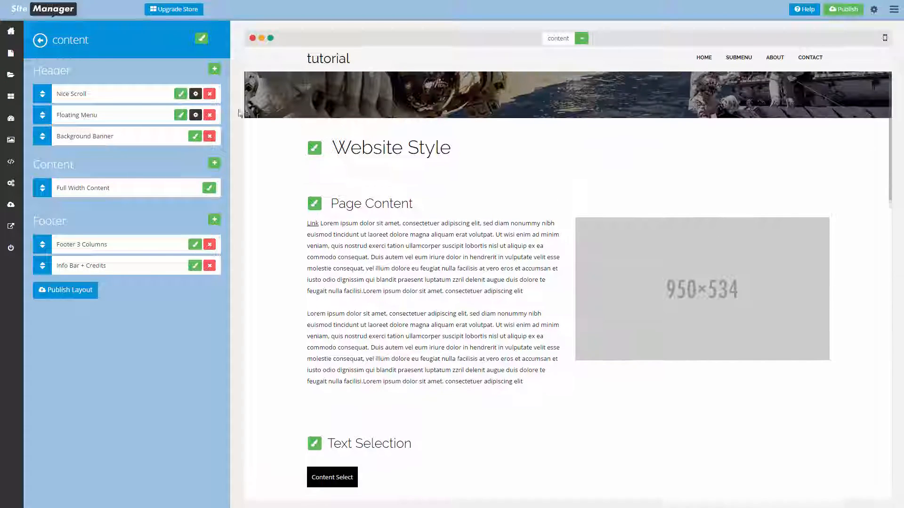
Set the Nice Scroll scrollbar background to Color 1, test the scrollbar, save and return to the content layout.
click(184, 95)
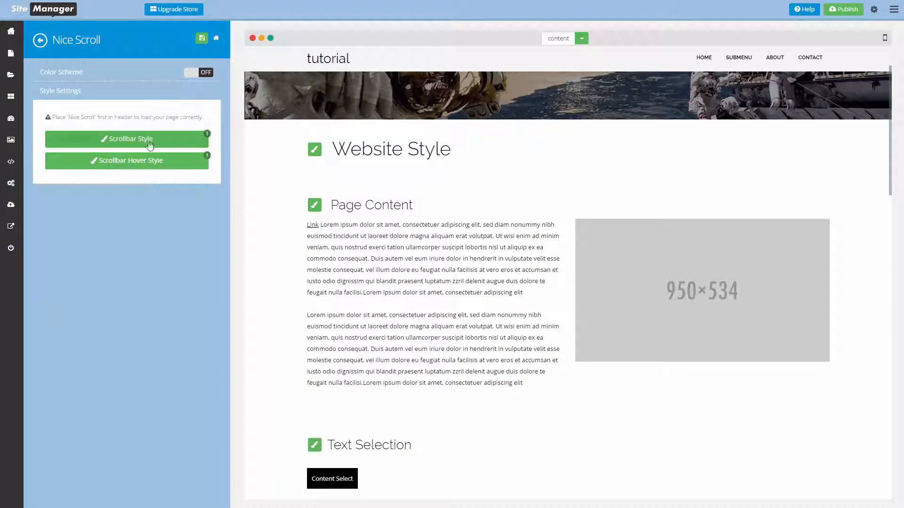
click(149, 141)
click(146, 99)
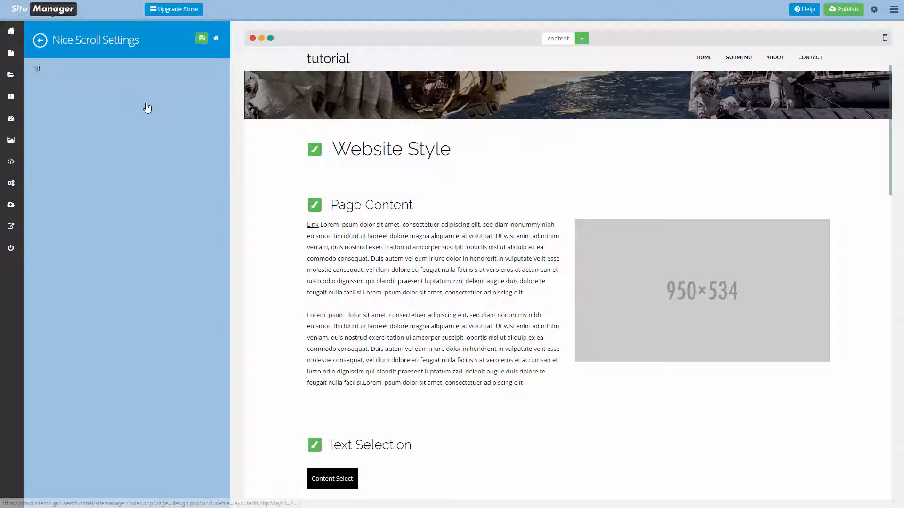
click(132, 141)
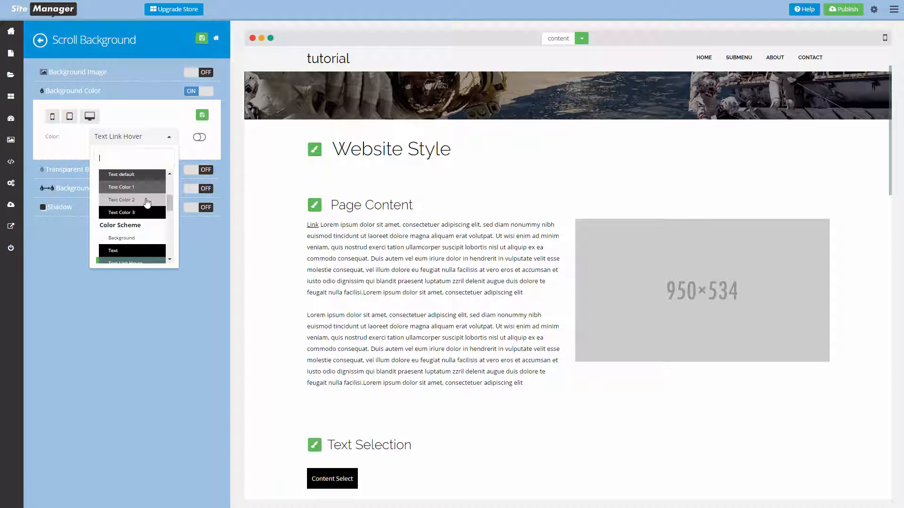
click(132, 189)
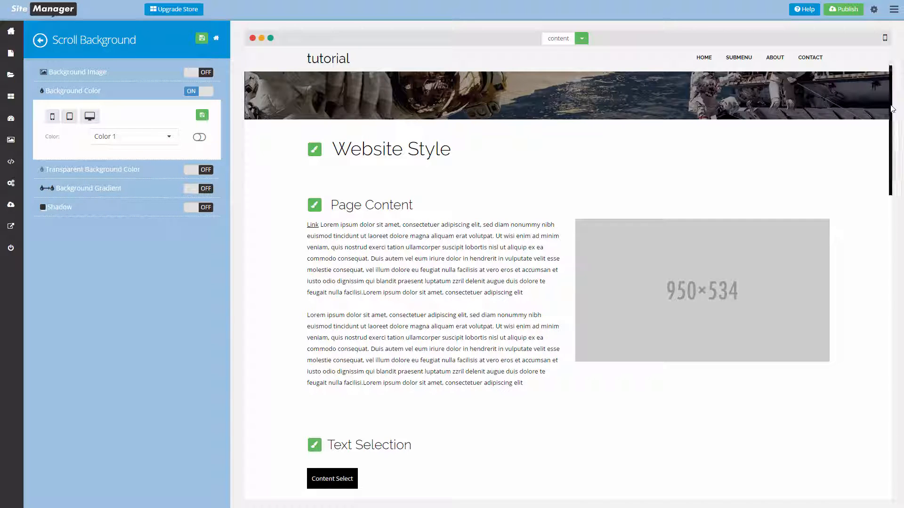
drag(891, 104, 893, 77)
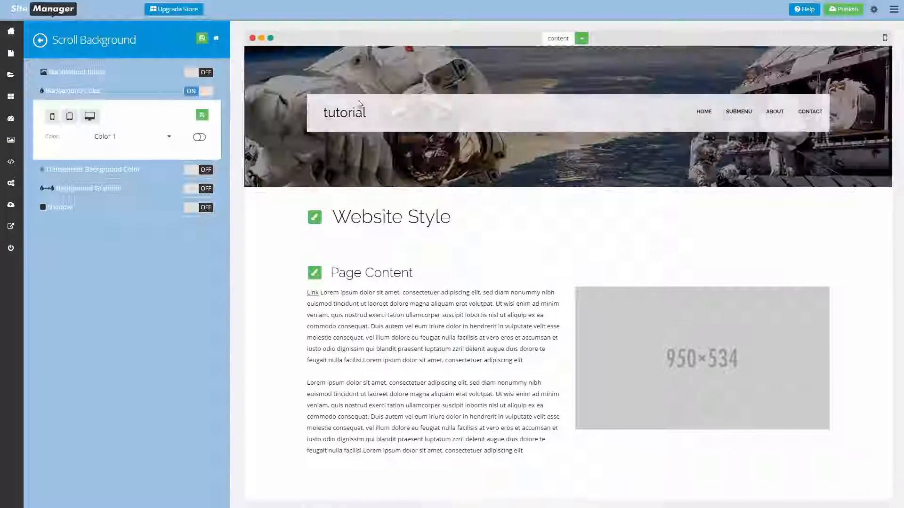
click(202, 115)
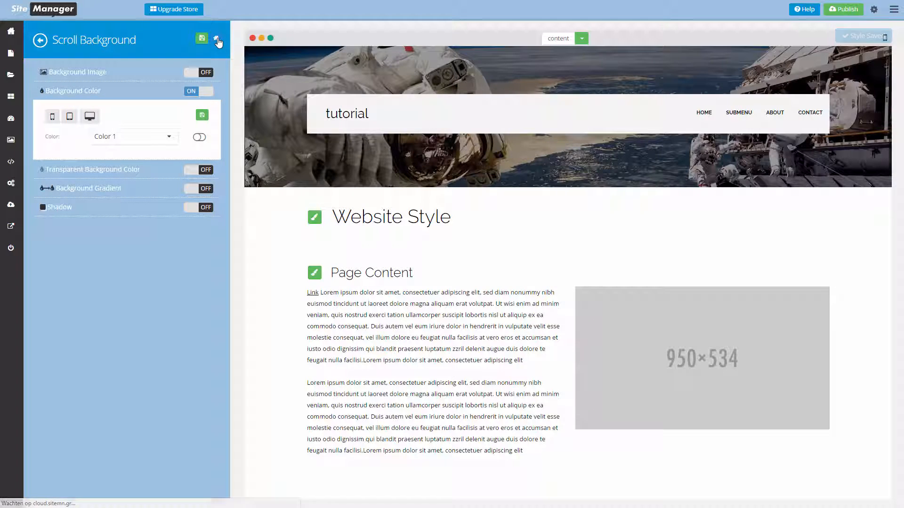
click(217, 40)
Publish the finished content layout and return to the Design overview.
scroll(564, 191, down, 10)
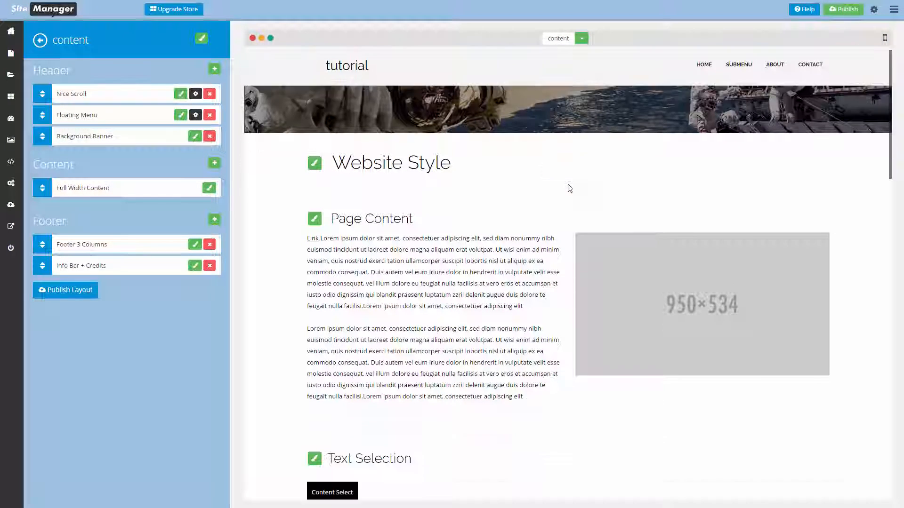
scroll(564, 191, down, 5)
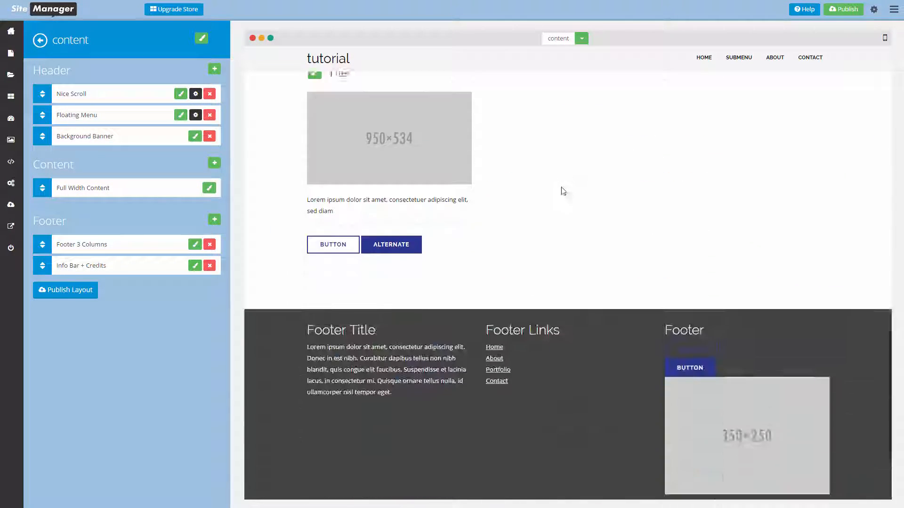
scroll(561, 191, up, 5)
scroll(559, 191, down, 5)
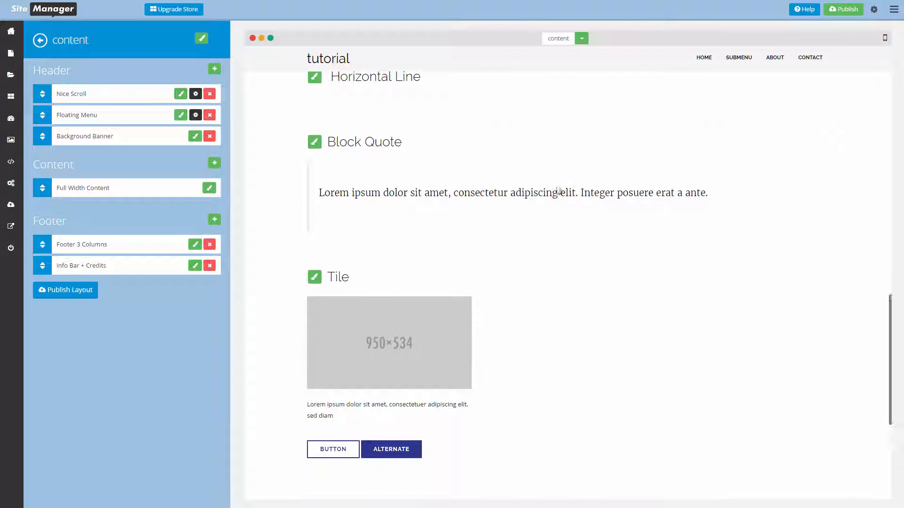
scroll(485, 346, up, 3)
scroll(486, 347, up, 10)
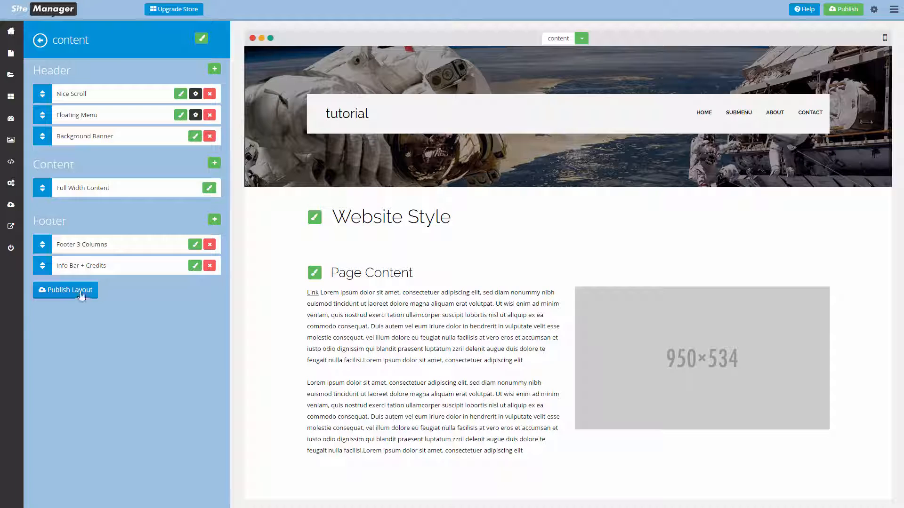
click(82, 295)
click(40, 41)
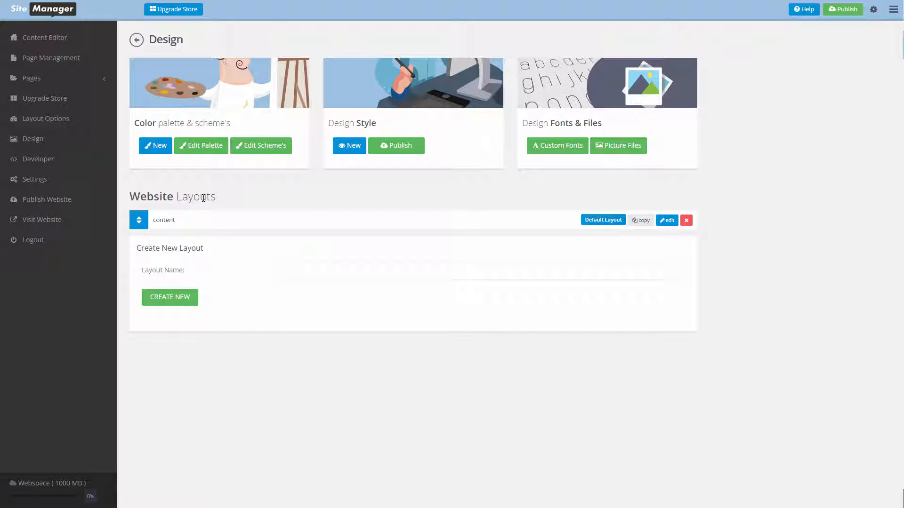
Open Page Management from the content editor and add a page named Missions.
click(49, 37)
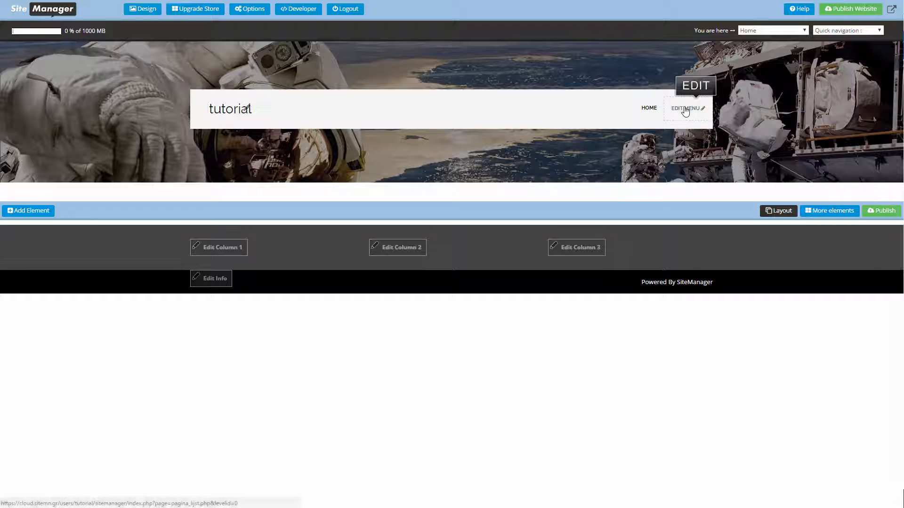
click(844, 32)
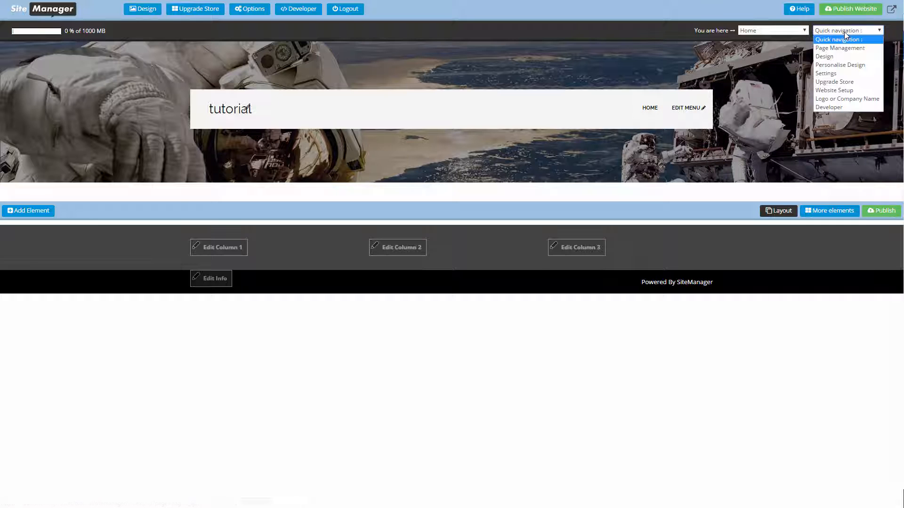
click(838, 49)
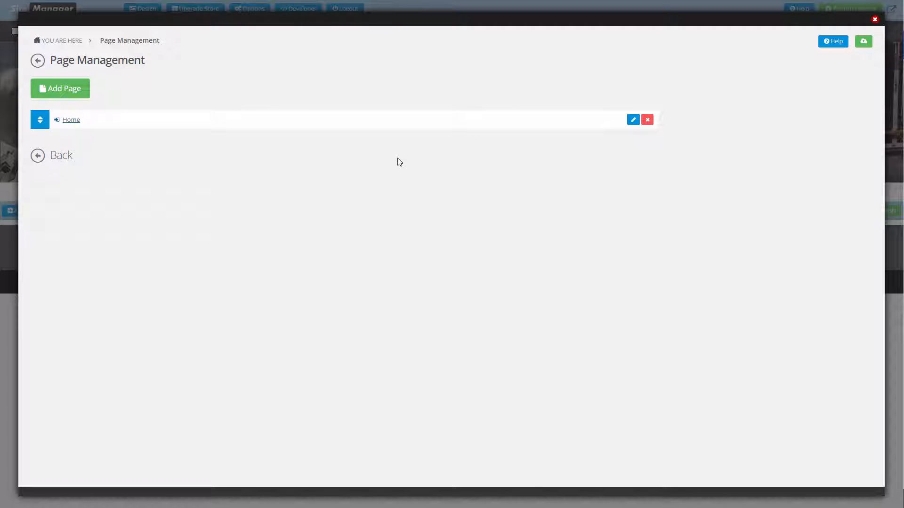
click(62, 94)
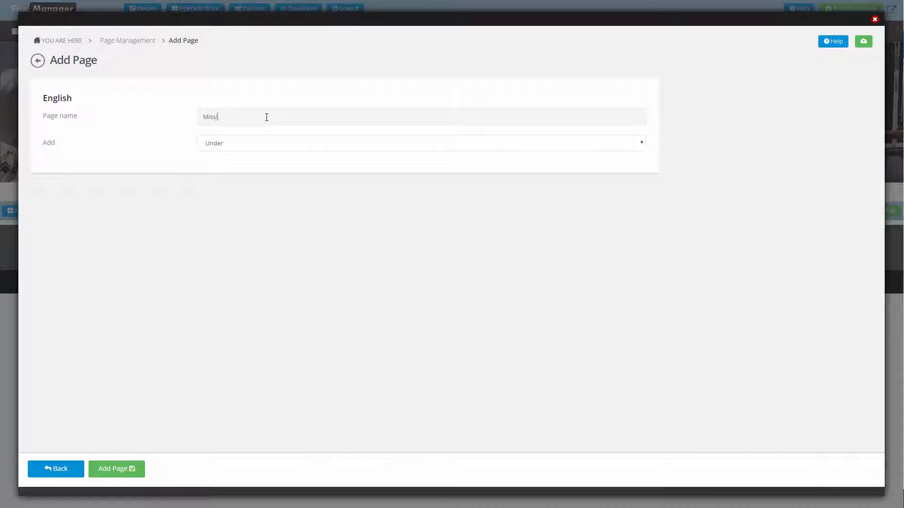
click(127, 469)
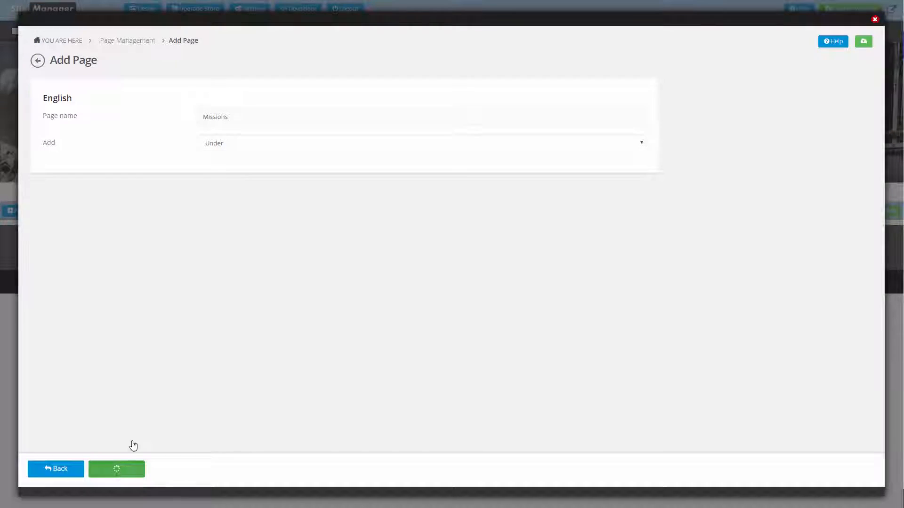
Add a page named "Behind the scenes" to the website.
click(55, 97)
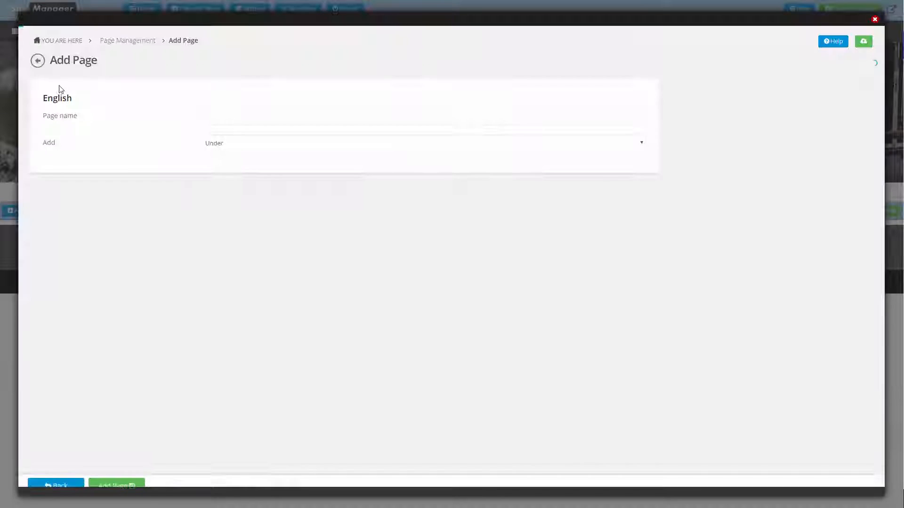
text(Behind the scenes)
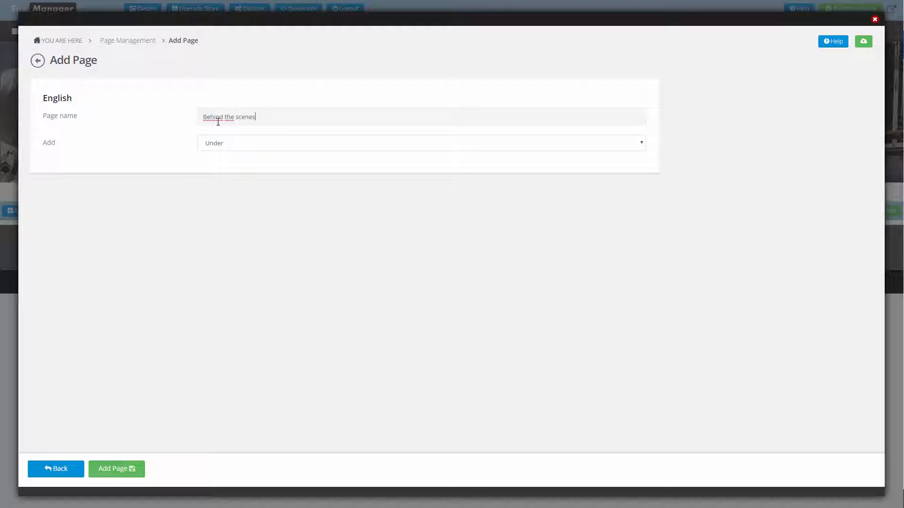
click(127, 469)
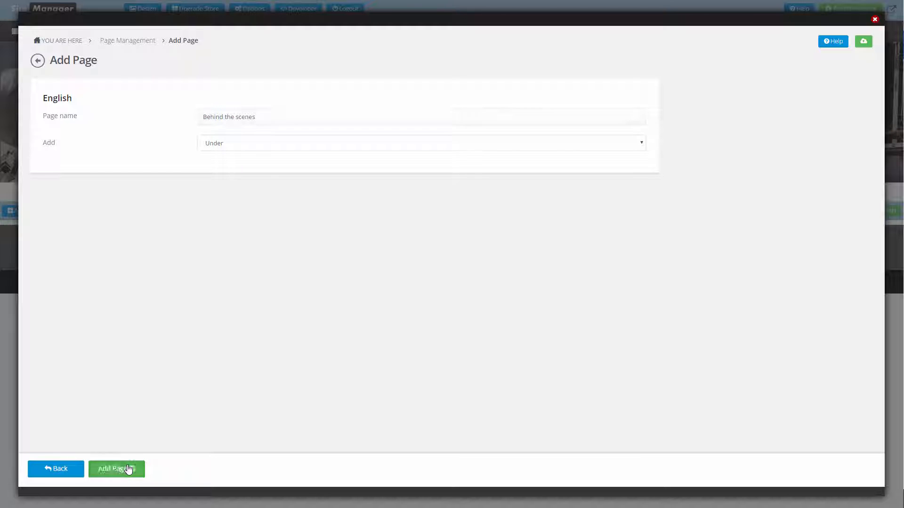
Add a page named Training and open the Home page in the content editor.
click(65, 95)
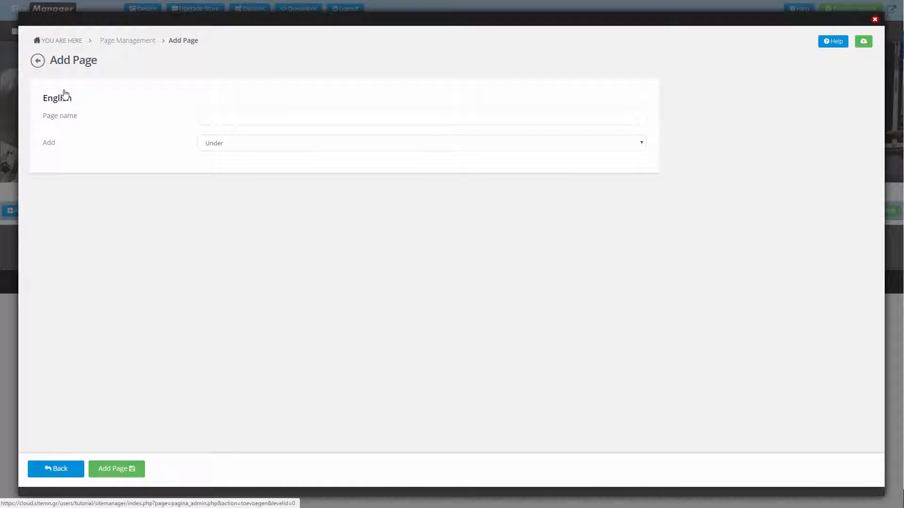
click(246, 113)
text(Training)
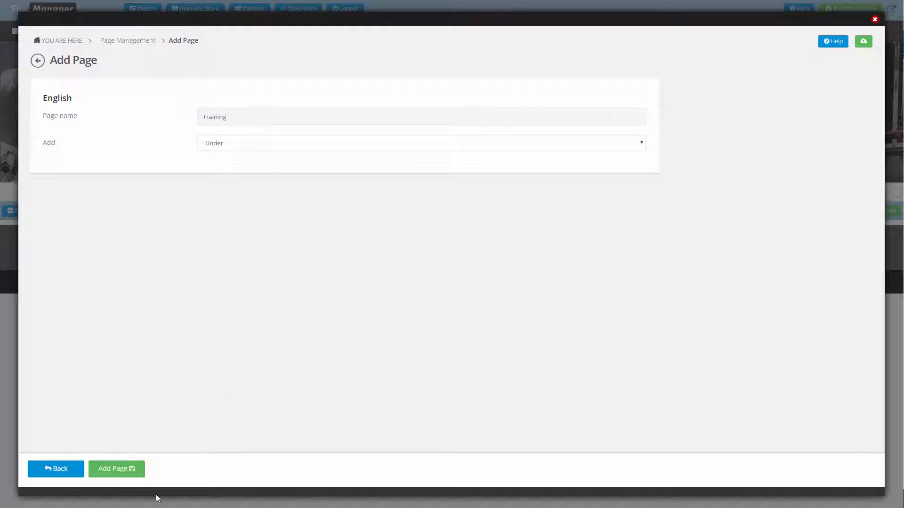
click(128, 474)
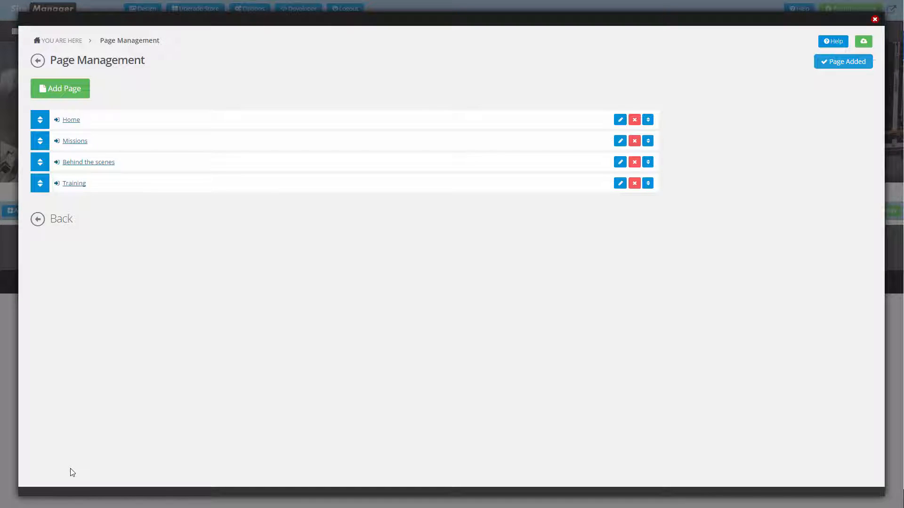
click(71, 121)
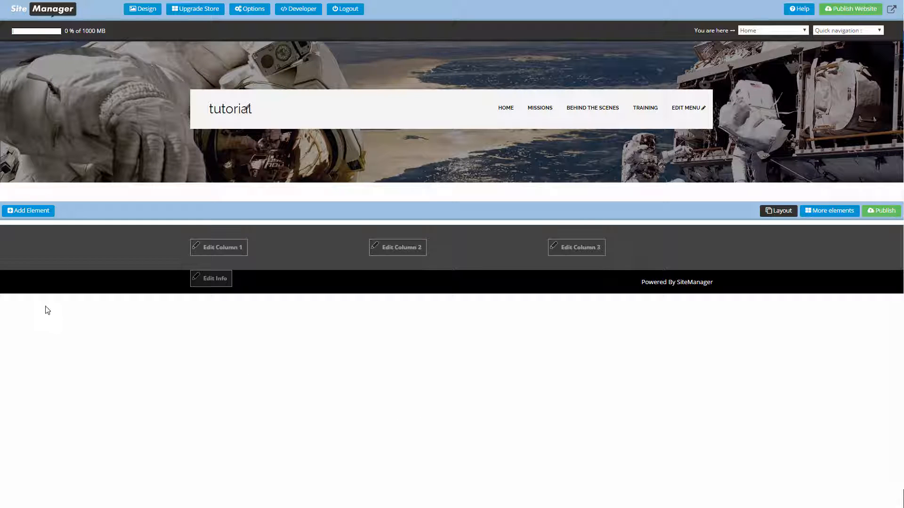
Install the Title and Youtube Popup page components together from the Upgrade Store.
click(32, 211)
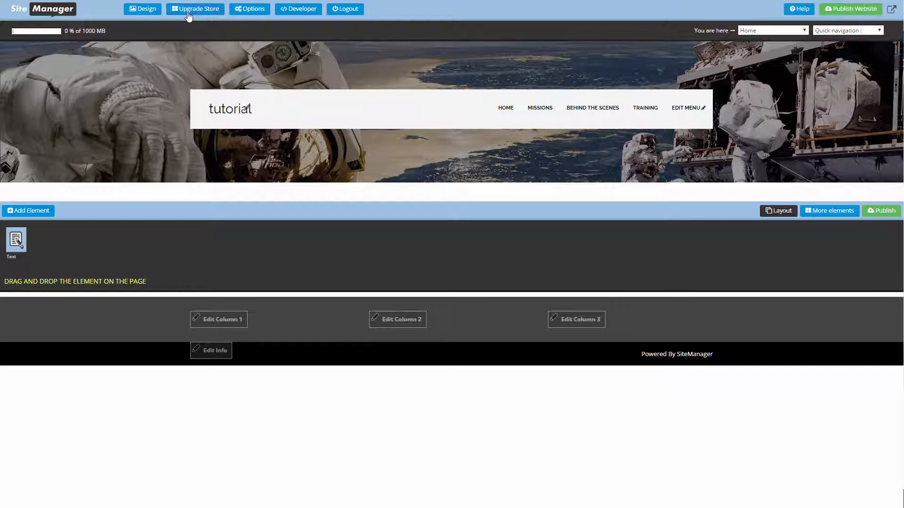
click(828, 214)
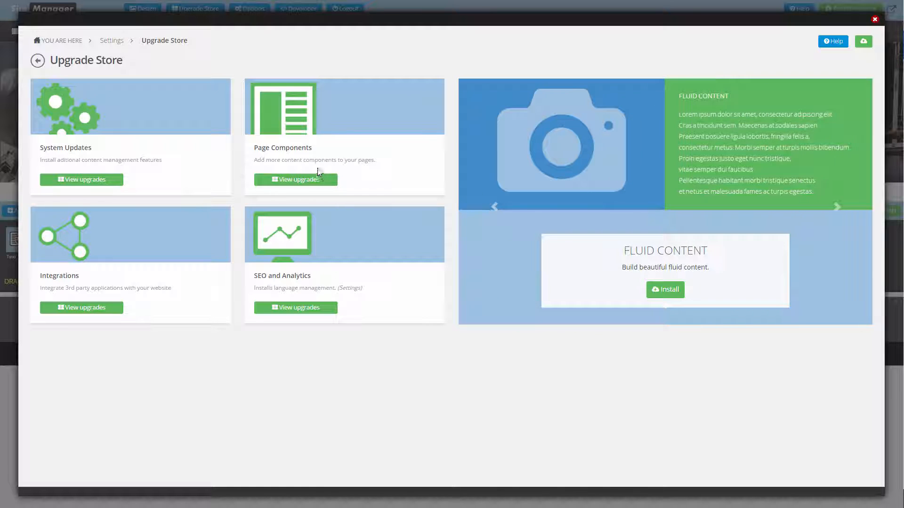
click(295, 181)
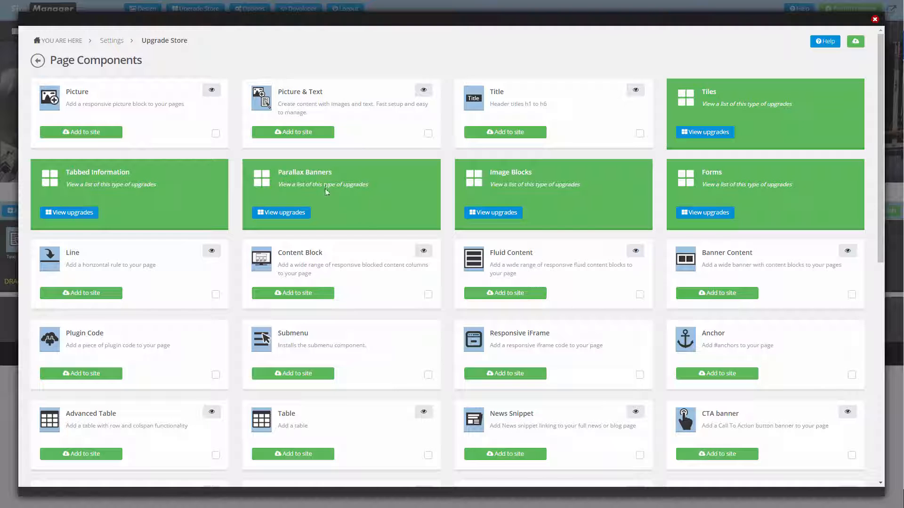
click(640, 133)
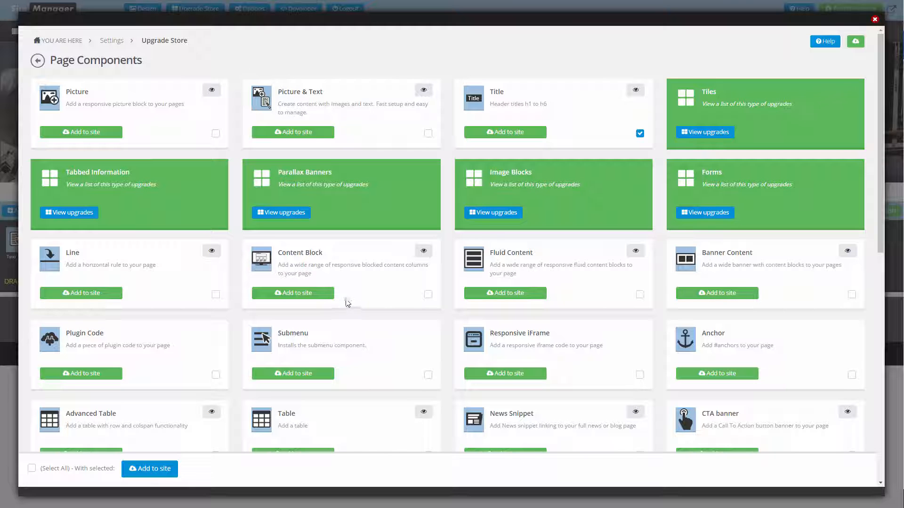
scroll(340, 300, down, 3)
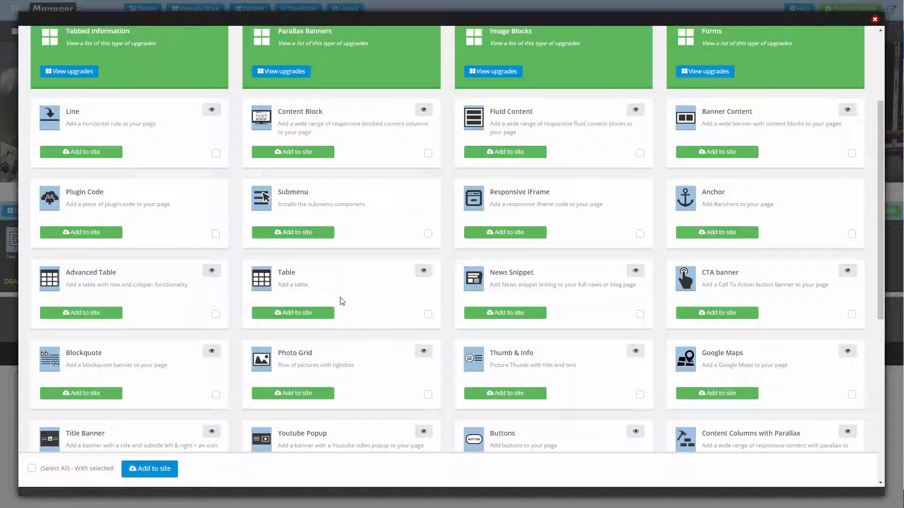
scroll(357, 330, down, 1)
click(428, 427)
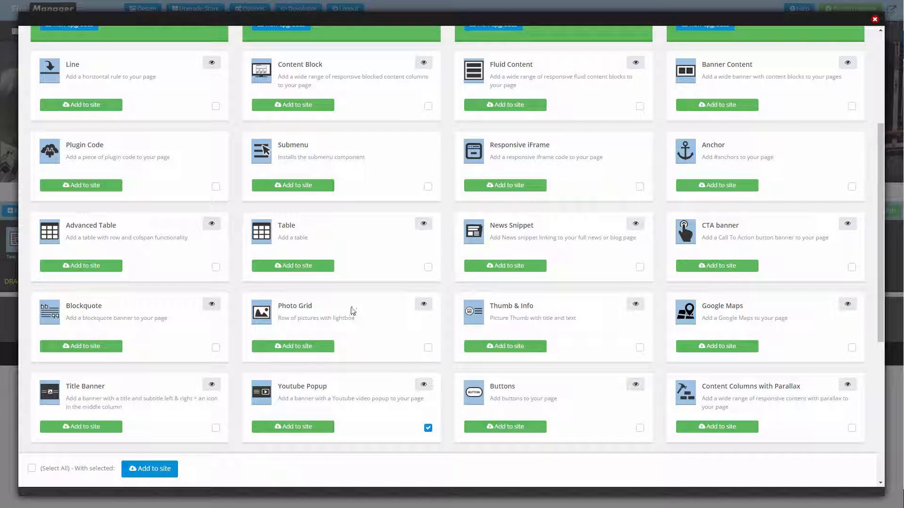
scroll(349, 313, up, 4)
click(153, 469)
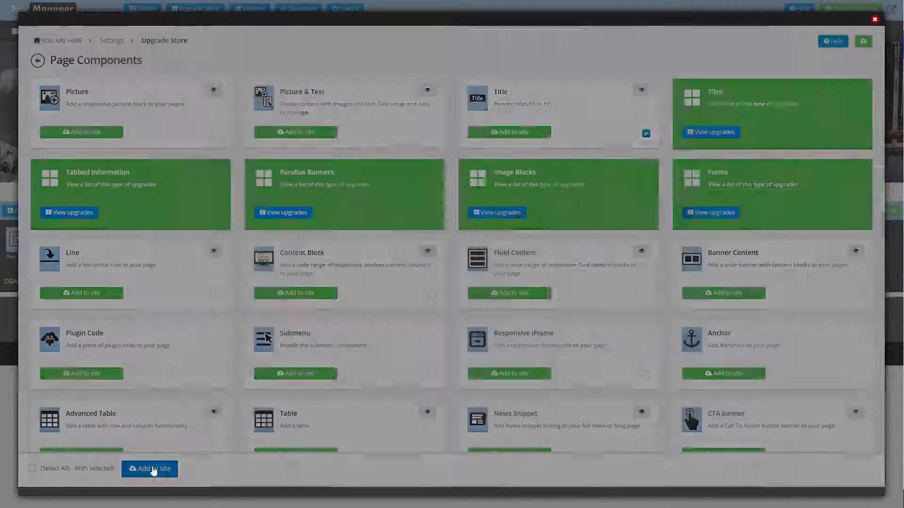
click(552, 122)
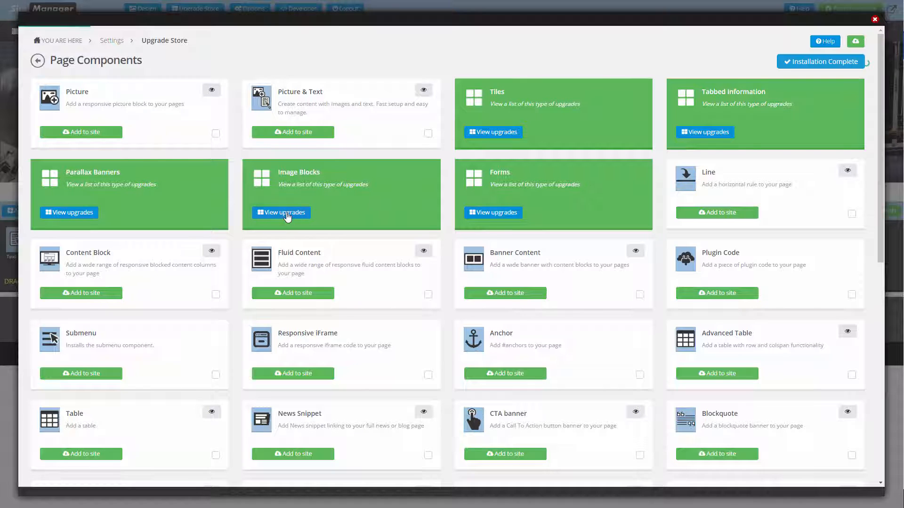
Preview and install the Triangle Image component from Image Blocks, and return to Page Components.
click(287, 214)
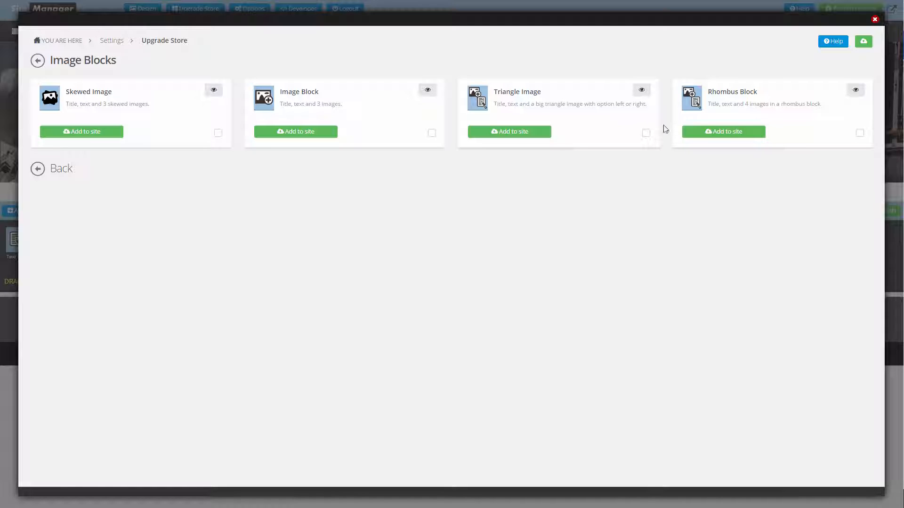
click(643, 90)
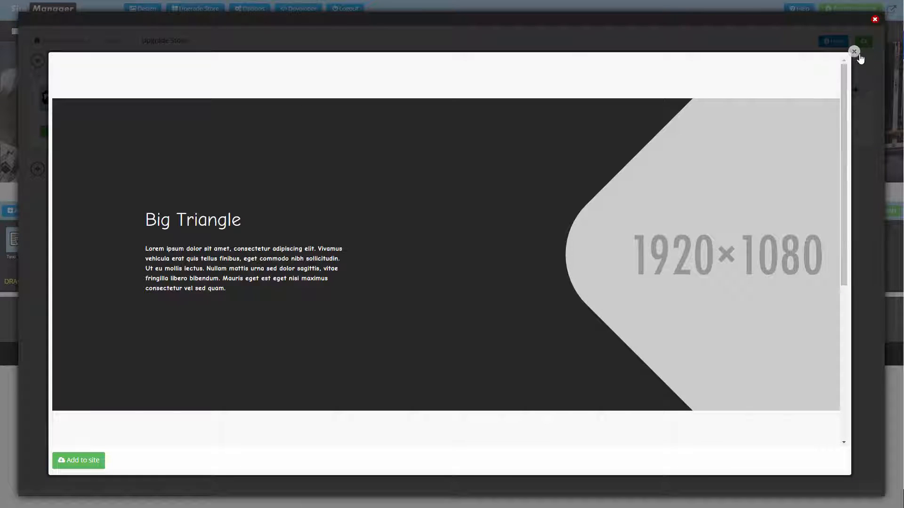
click(853, 52)
click(530, 137)
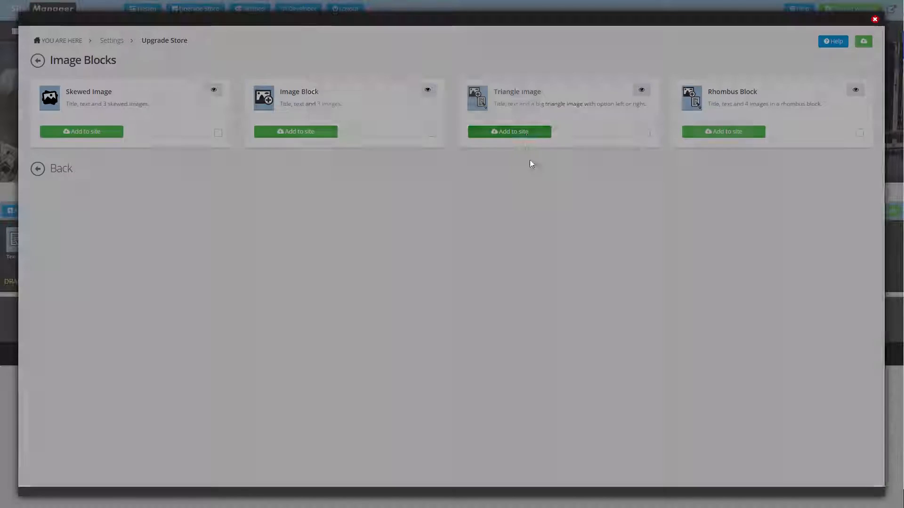
click(560, 118)
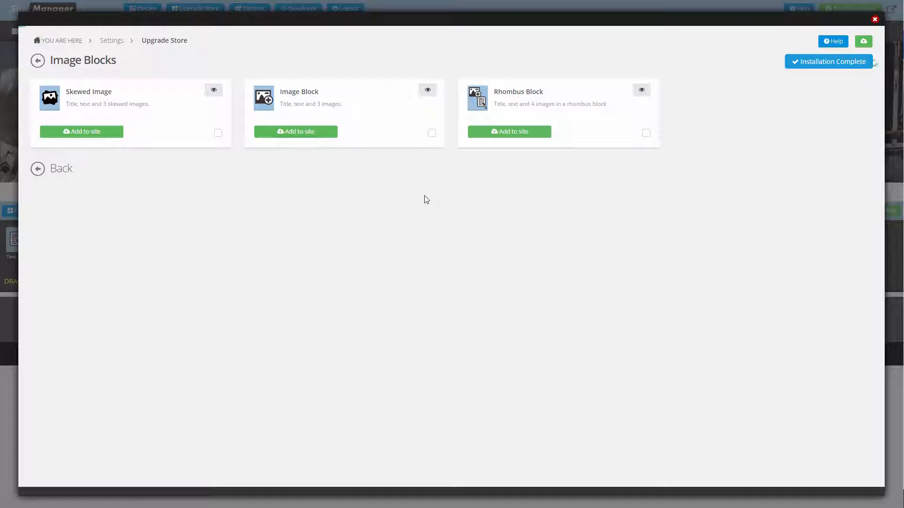
click(37, 61)
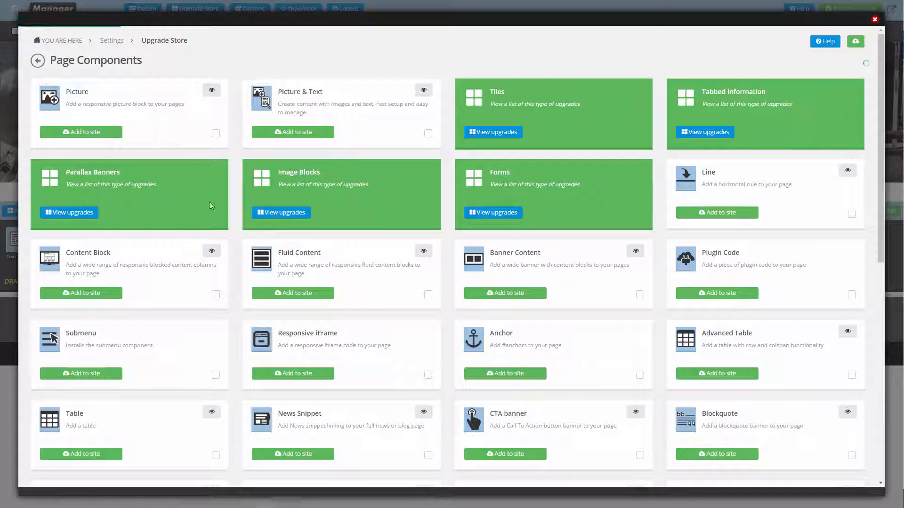
Install the Parallax Banner component from Parallax Banners and return to Page Components.
click(89, 210)
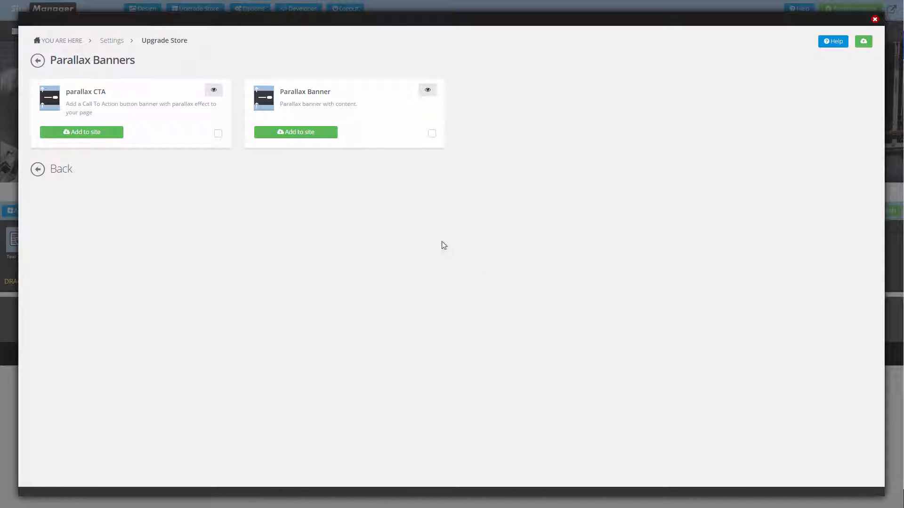
click(316, 137)
click(559, 118)
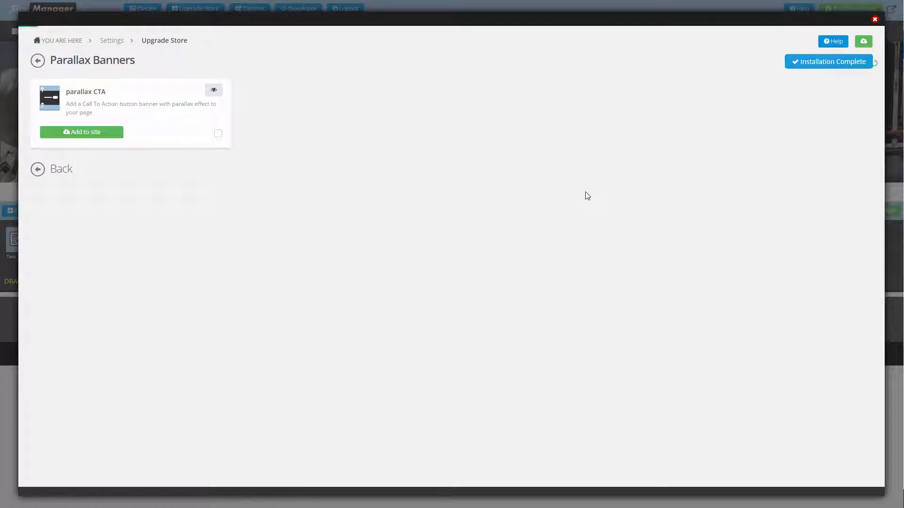
click(37, 60)
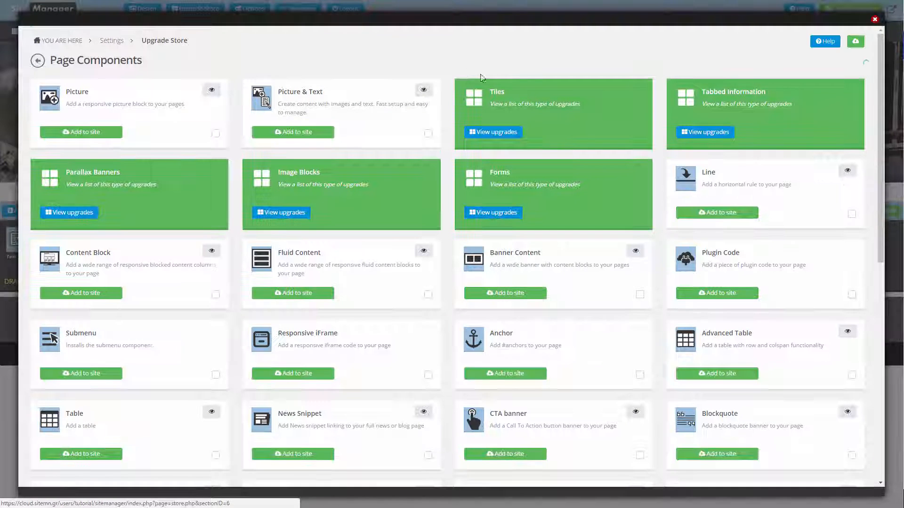
Preview and install the Tile v4 component from Tiles, and return to Page Components.
click(497, 133)
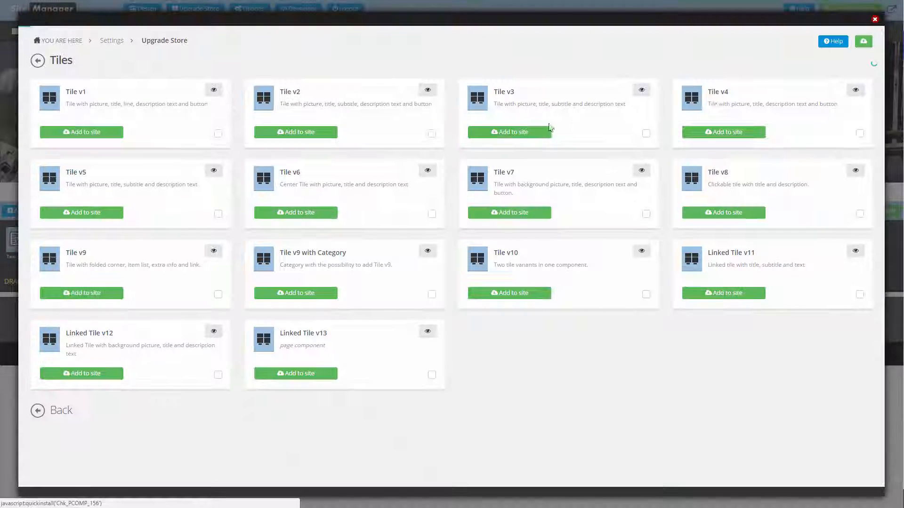
click(855, 90)
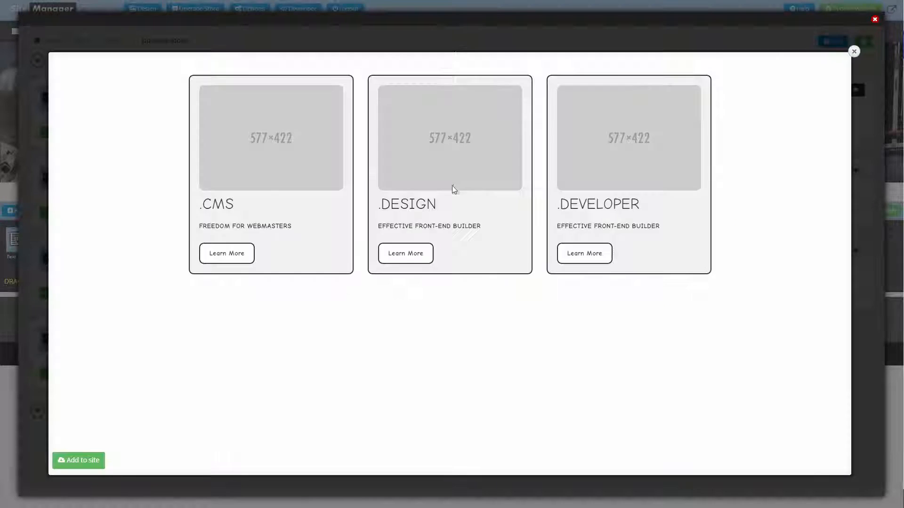
click(78, 461)
click(557, 114)
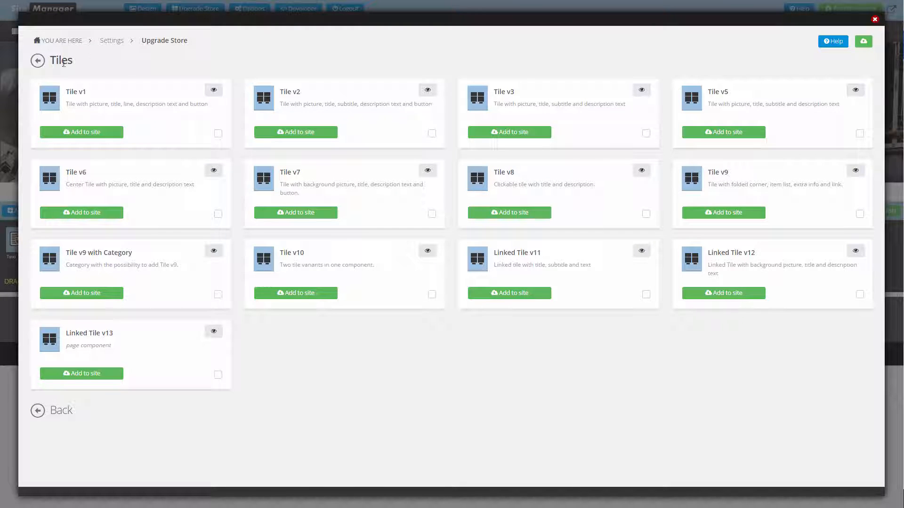
click(38, 65)
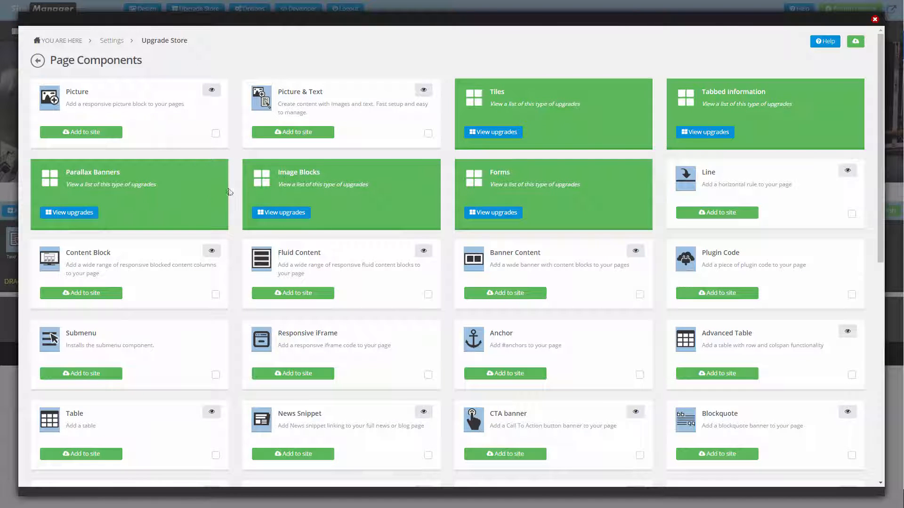
Install the Info & Contact component from Forms and return to Page Components.
click(503, 213)
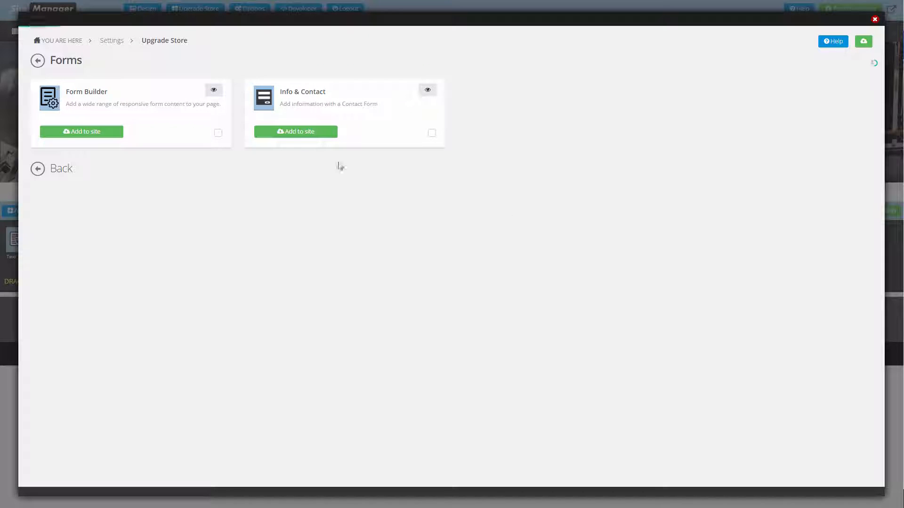
click(313, 133)
click(558, 118)
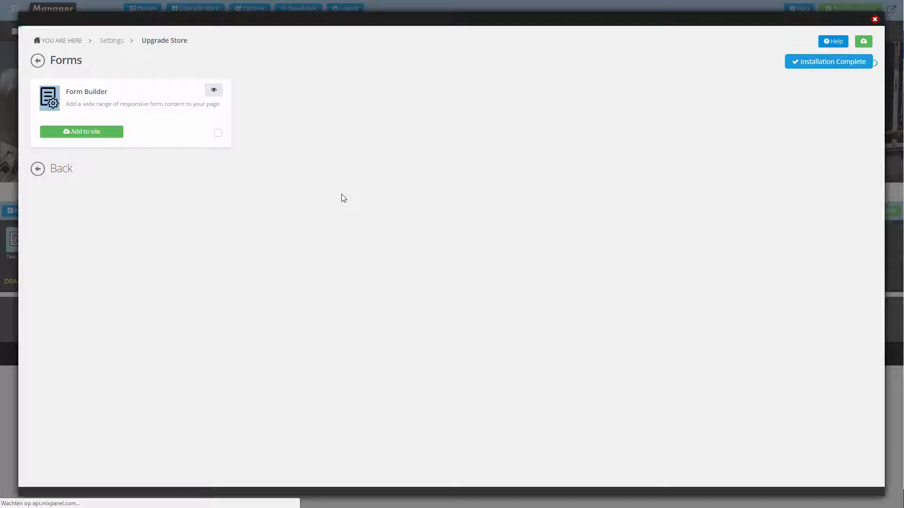
click(37, 62)
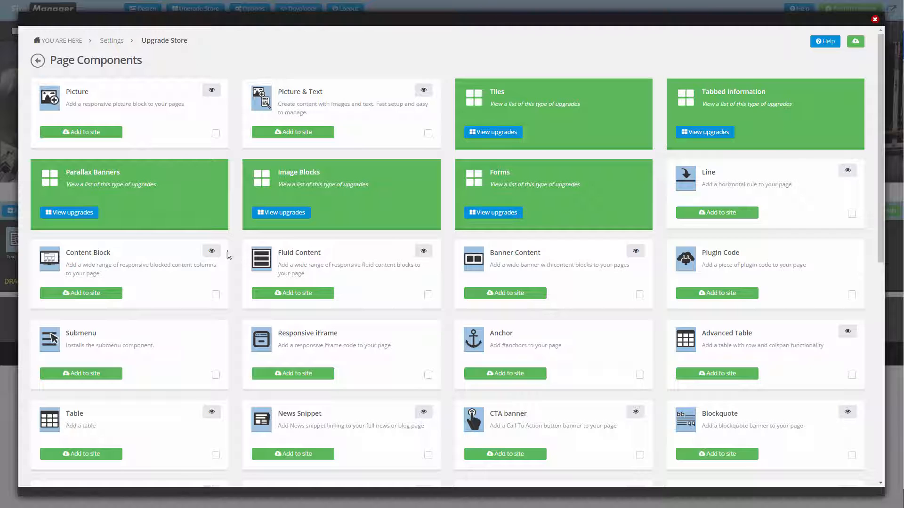
Install the Youtube Video component from the Integrations upgrades and close the Upgrade Store.
click(44, 68)
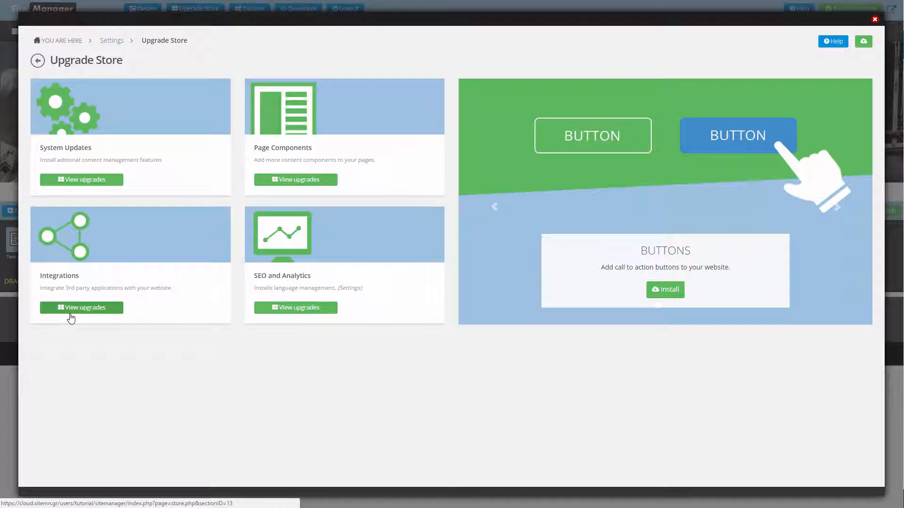
click(71, 312)
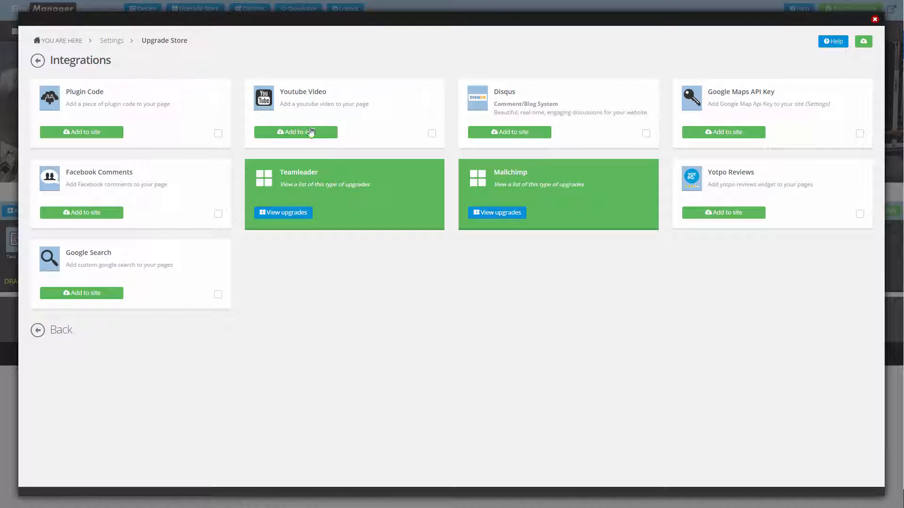
click(311, 132)
click(570, 123)
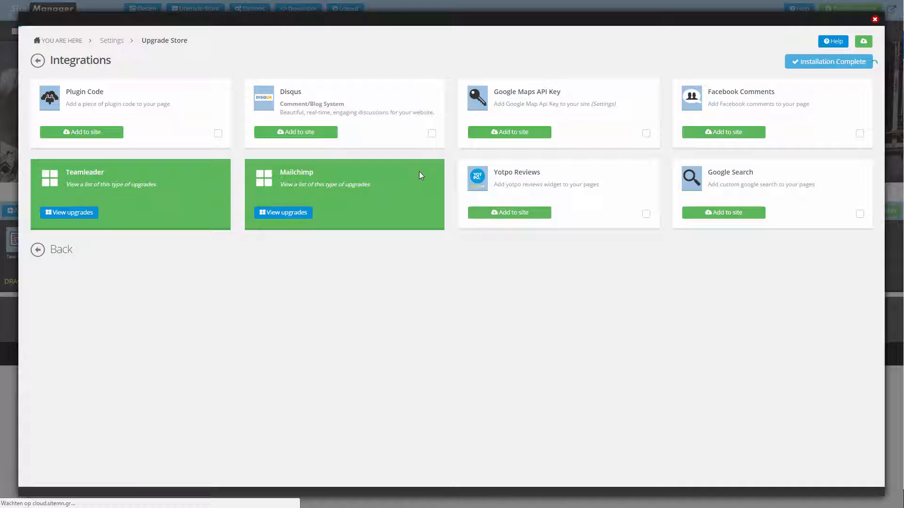
click(37, 60)
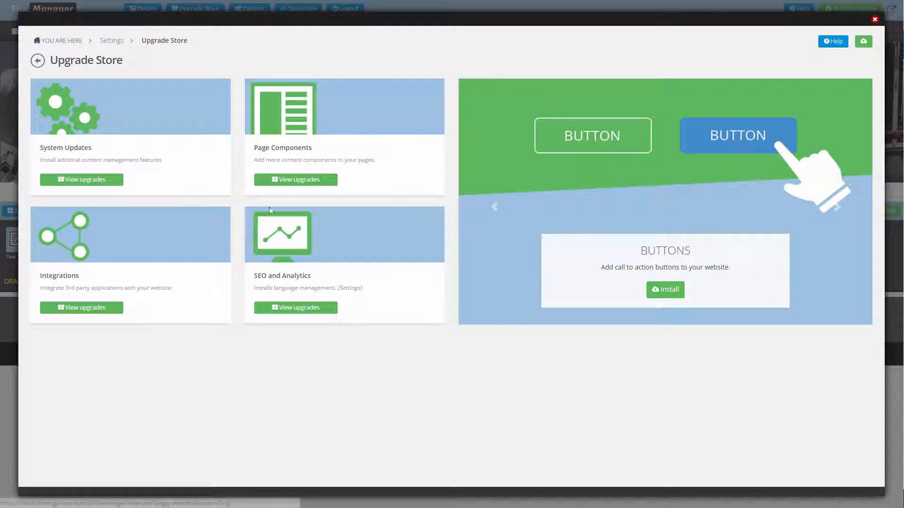
click(875, 20)
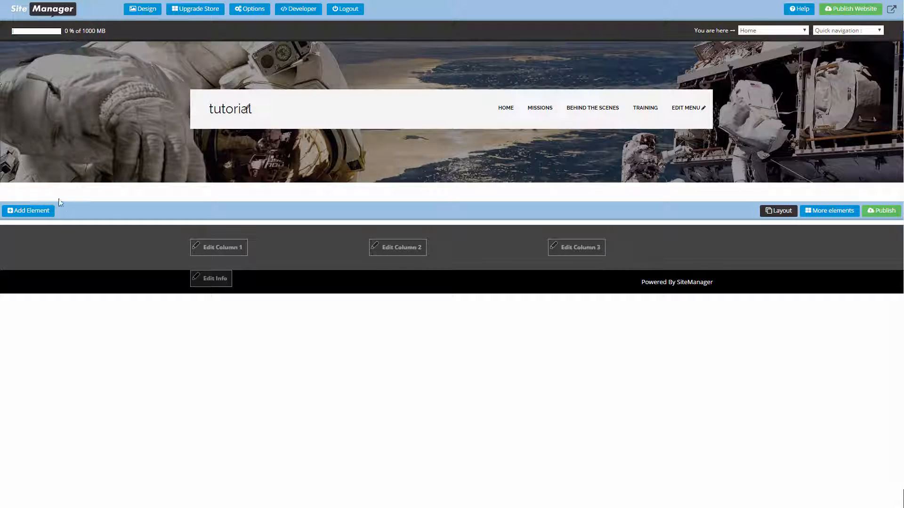
Add a Header 1 Title element to the Home page with the text "Welcome to planet SiteManager" and save it.
click(34, 214)
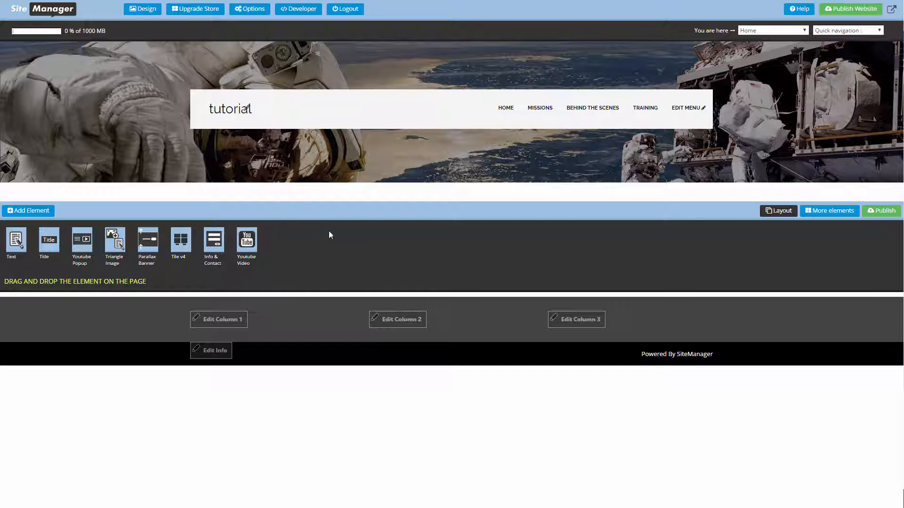
drag(50, 241, 97, 312)
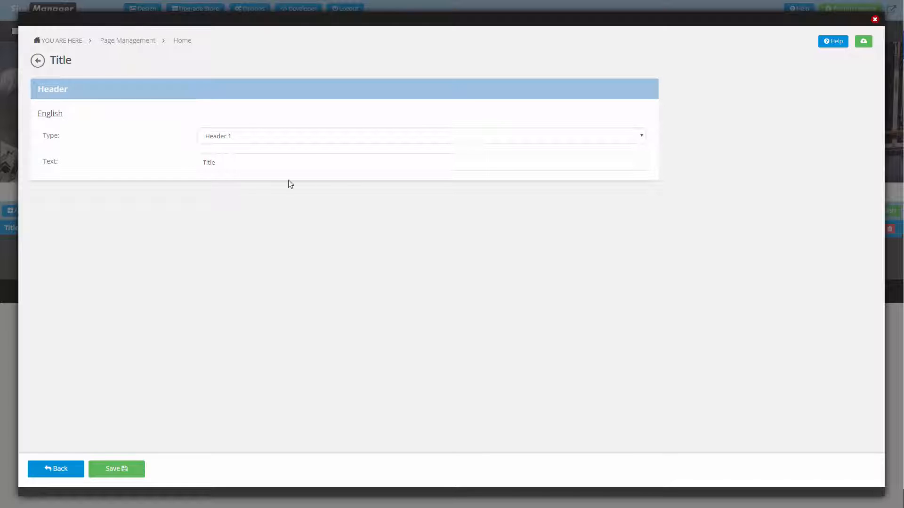
double_click(205, 162)
click(226, 136)
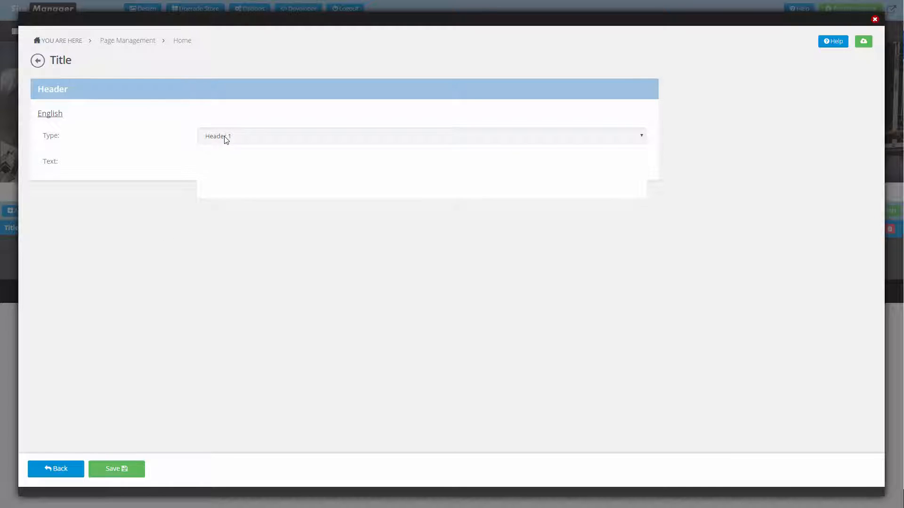
click(222, 140)
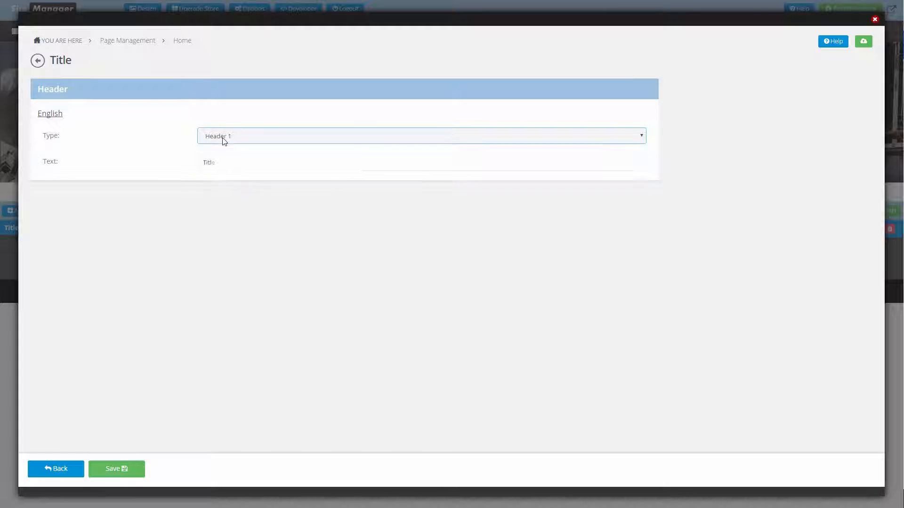
key(Tab)
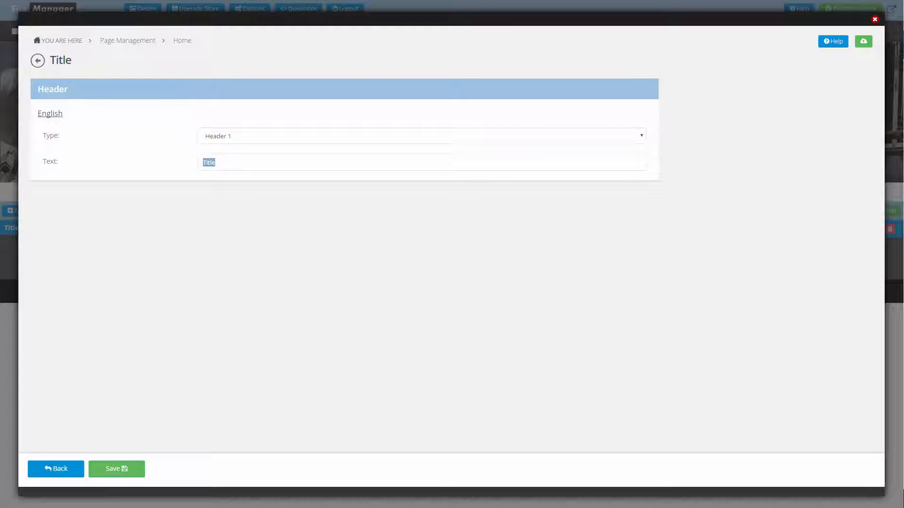
text(Welcome to planet SiteManager)
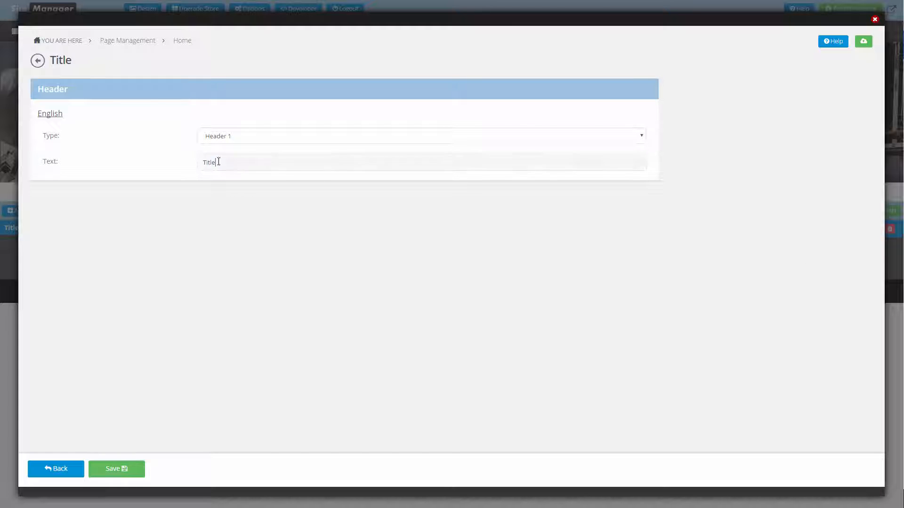
click(123, 471)
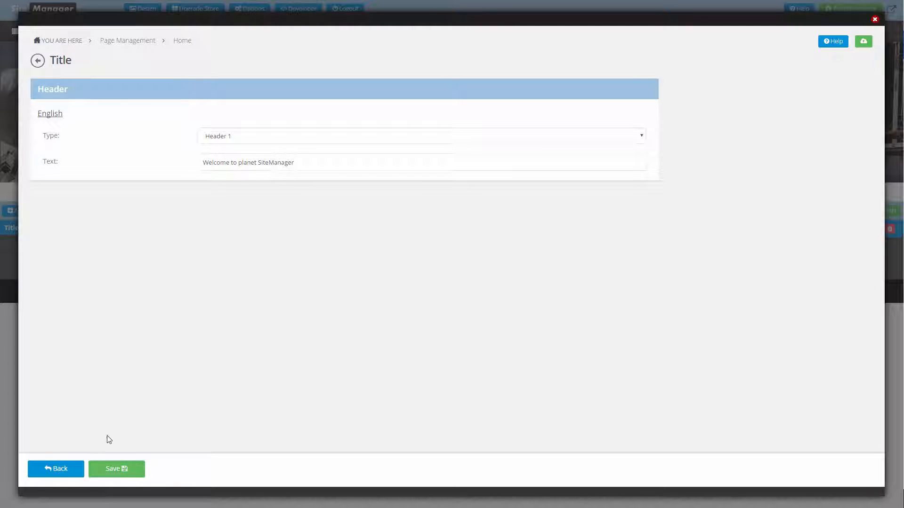
click(55, 468)
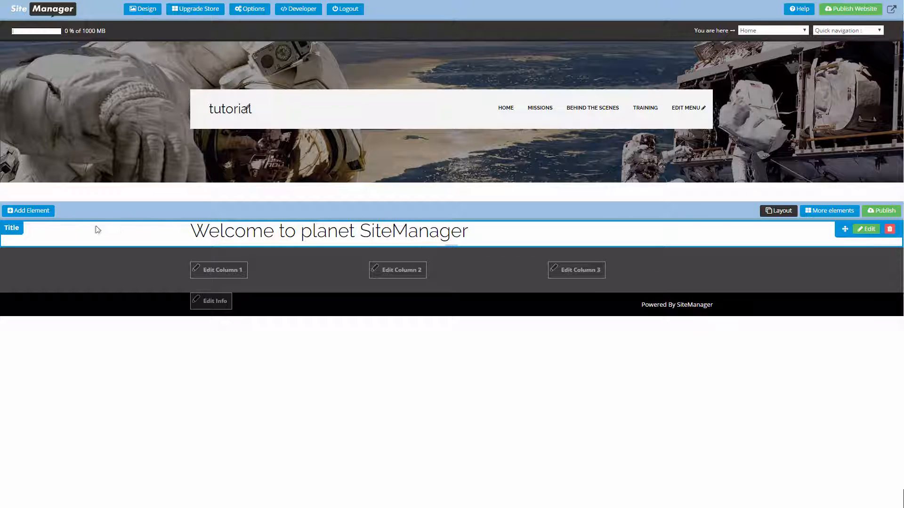
Add a Header 3 title "Explore the new, lightning fast way to design and develop websites" below the main title, save it, and increase the titles' spacing.
click(29, 212)
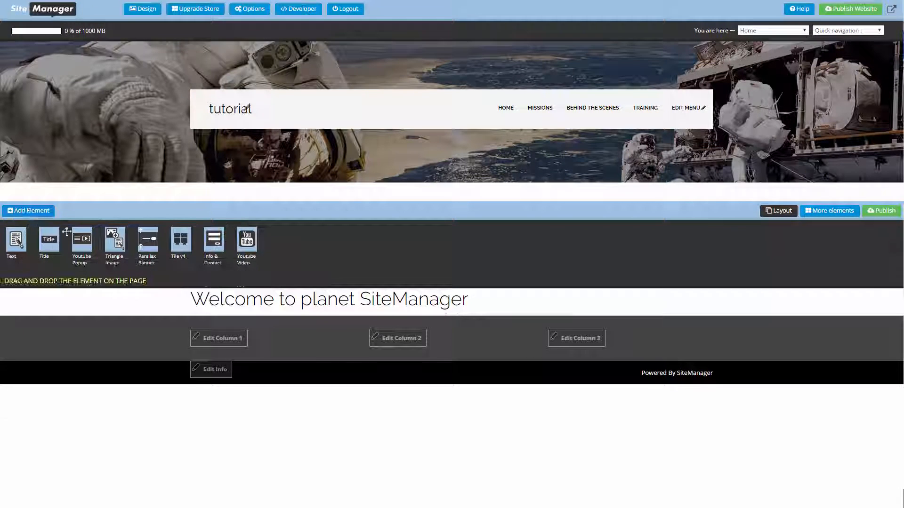
drag(48, 240, 113, 337)
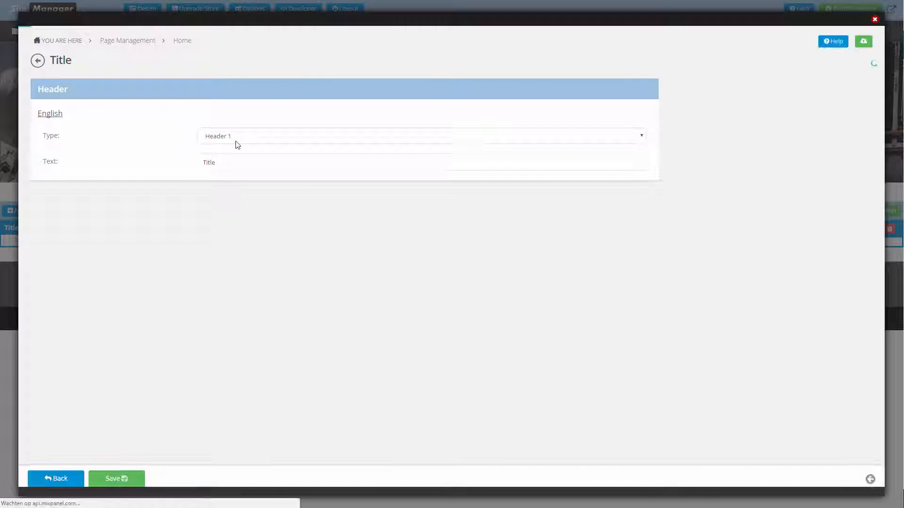
click(237, 145)
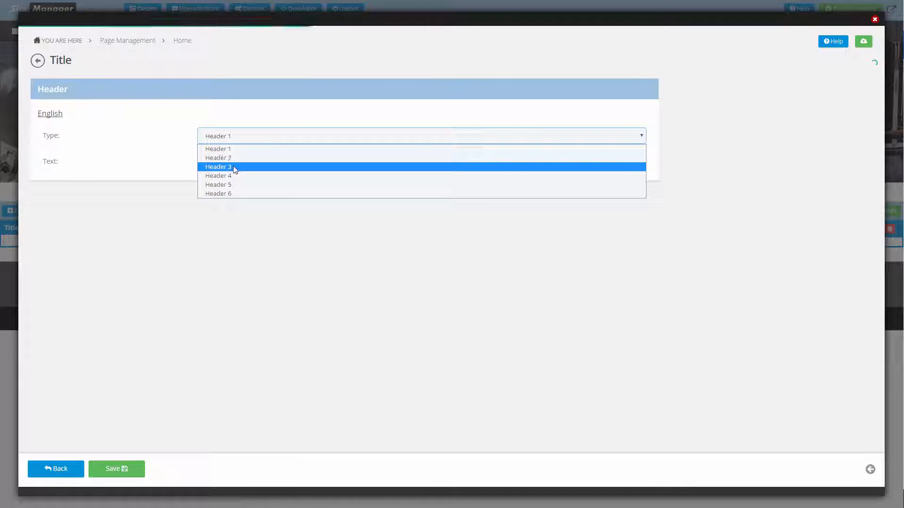
click(234, 167)
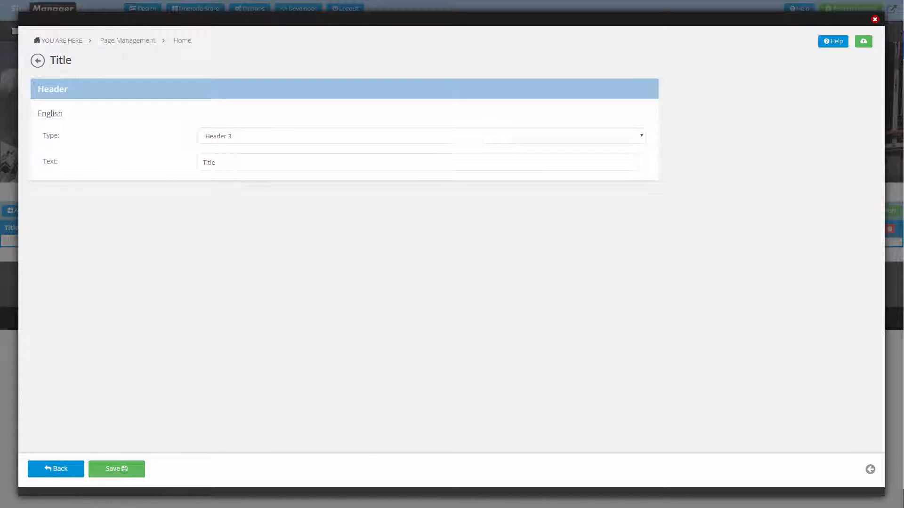
double_click(253, 169)
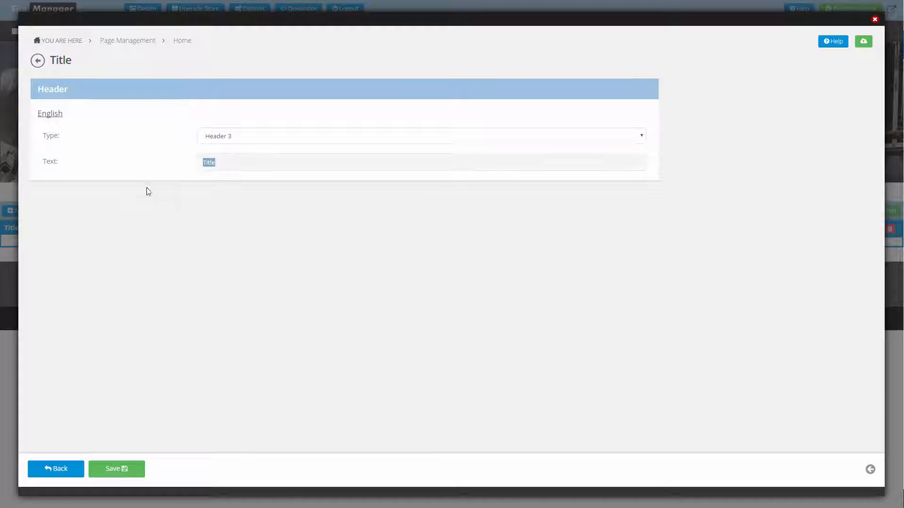
text(Explore the new, lightning fast way to design and develop websites)
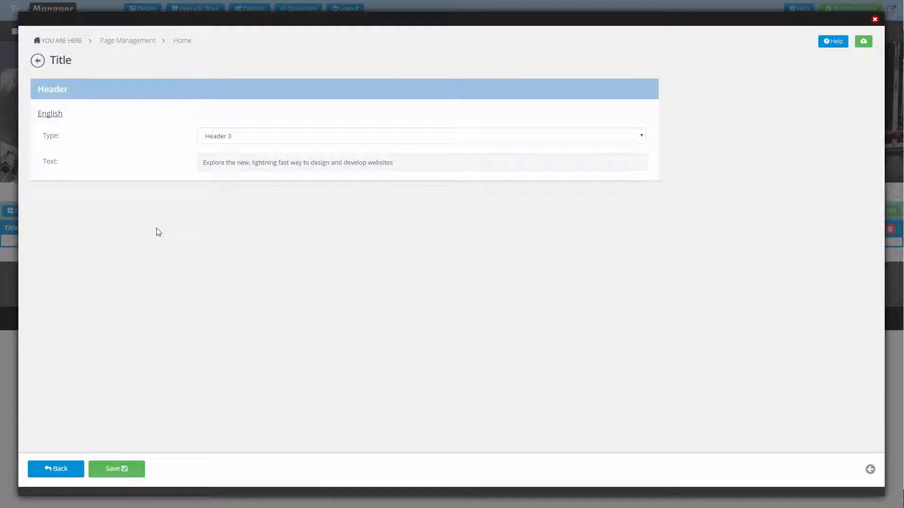
click(125, 470)
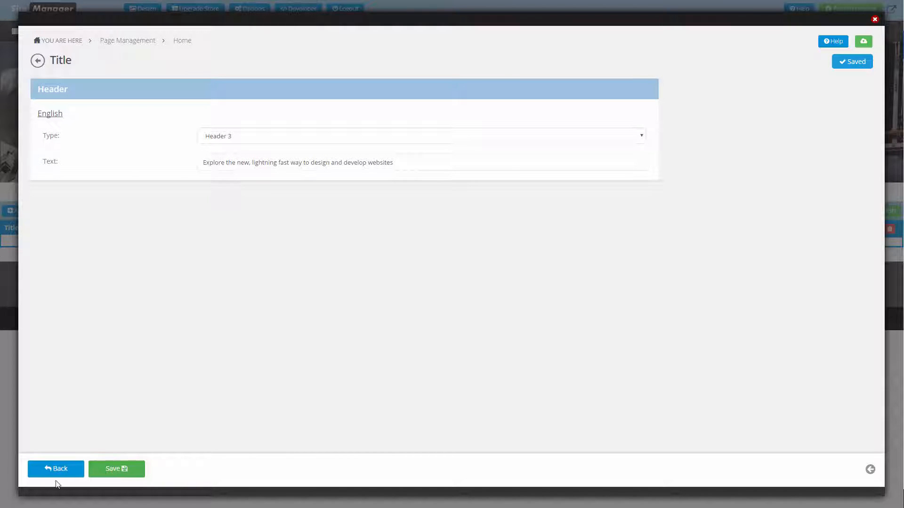
click(51, 468)
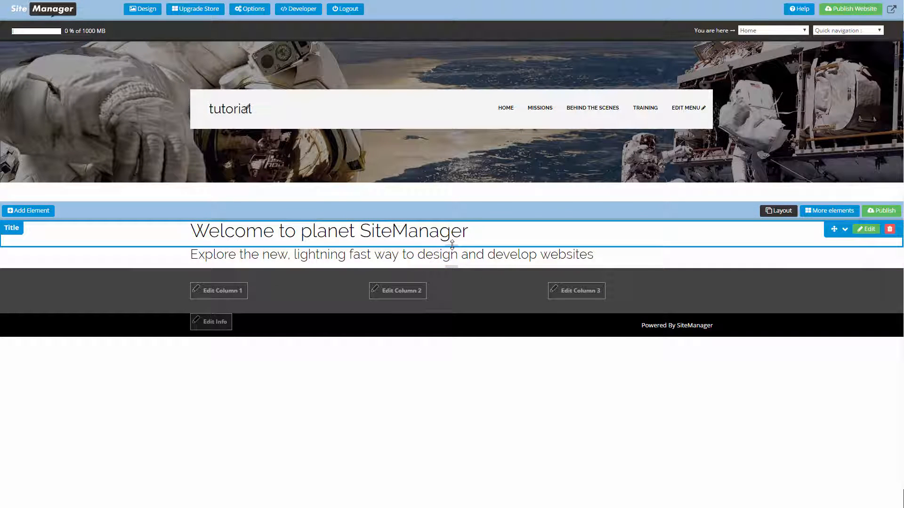
drag(452, 245, 456, 274)
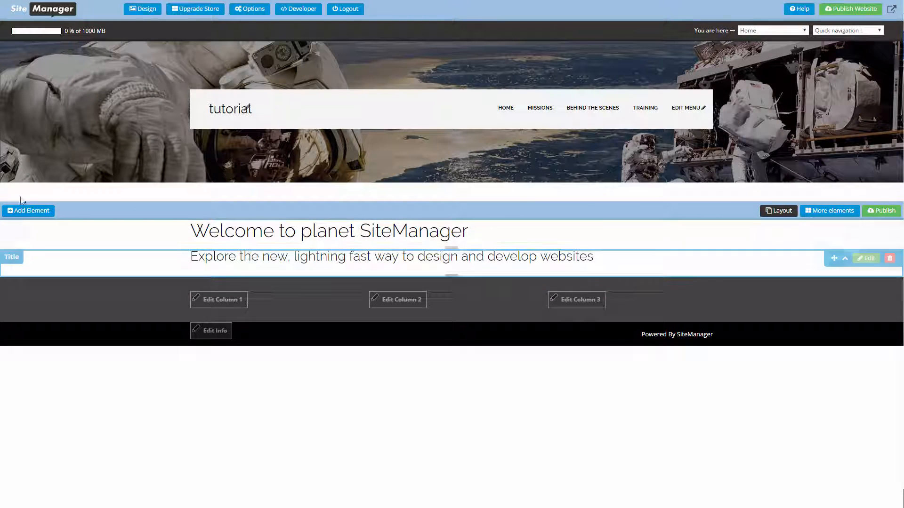
Add a Text element below the titles and replace its placeholder with the paragraph beginning "SiteManager is a cloud platform for web design and development.".
click(33, 210)
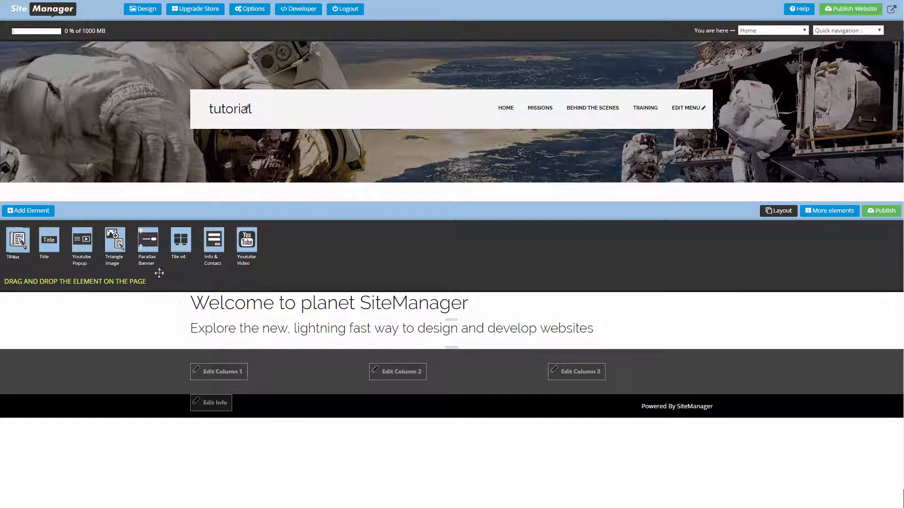
drag(159, 273, 200, 358)
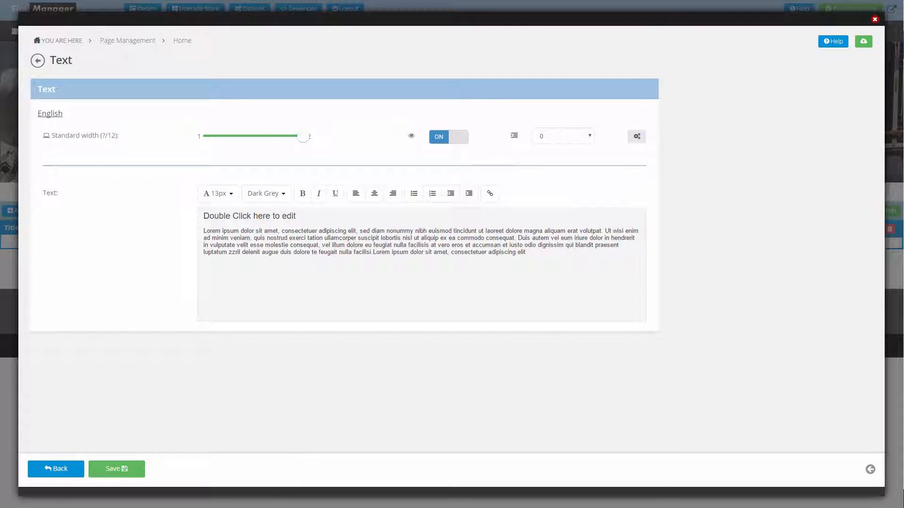
drag(566, 253, 189, 210)
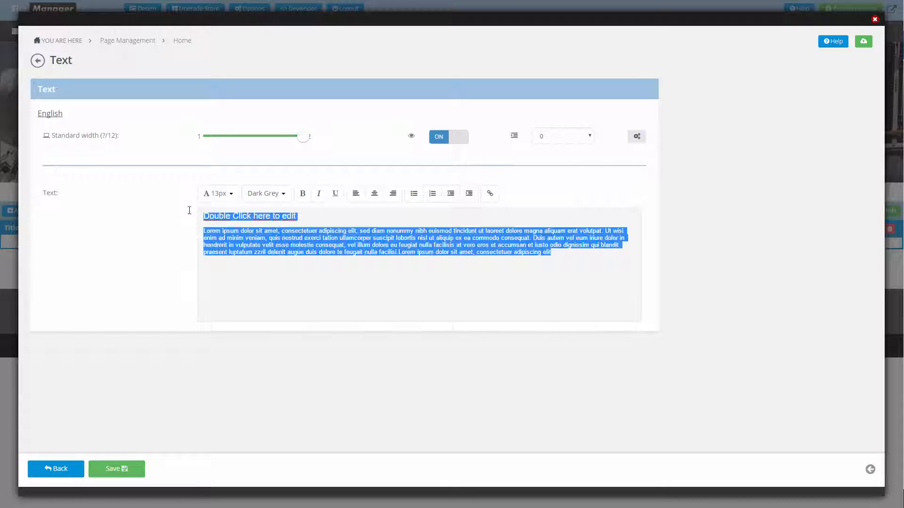
text(SiteManager is a cloud platform for web design and development. We empower designers, developers, webmasters, copywriters and marketers to work together in smart technology. Our integrated applications work seamlessly together resulting in a very lean workflow. You can easily save up to 4 hours a day creating professional websites with the SiteManager platform.)
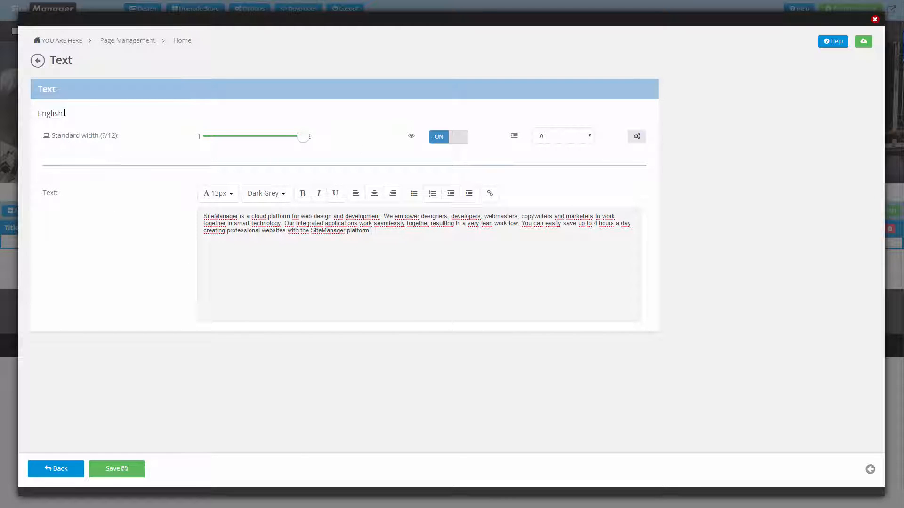
Save the text block after checking its device width settings, and increase the spacing below the paragraph on the page.
click(635, 141)
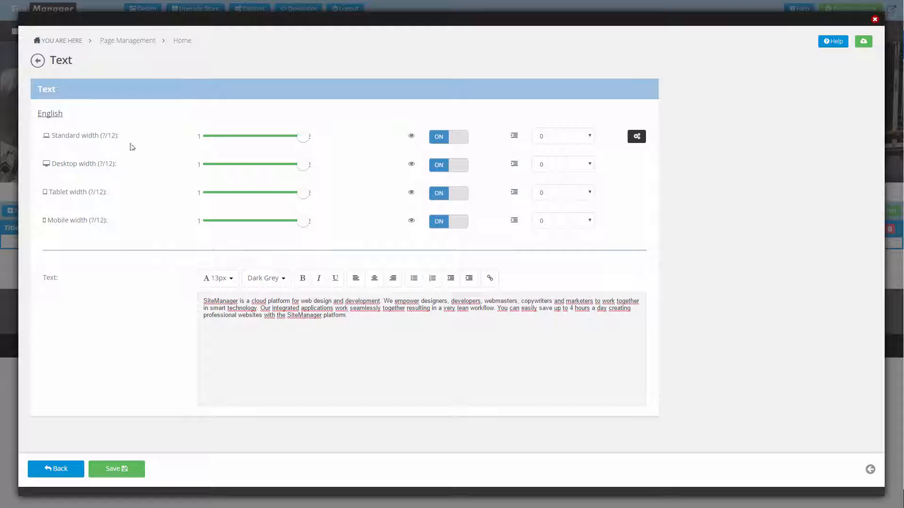
click(636, 136)
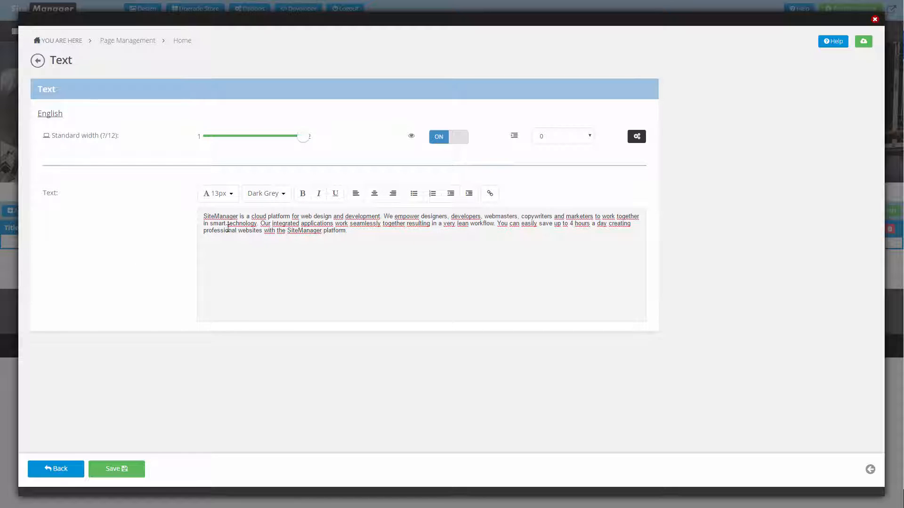
click(125, 469)
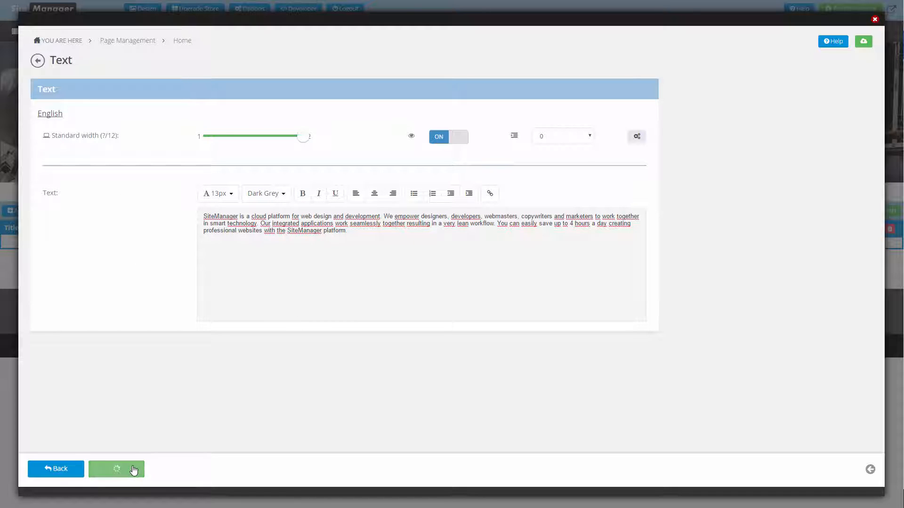
click(56, 469)
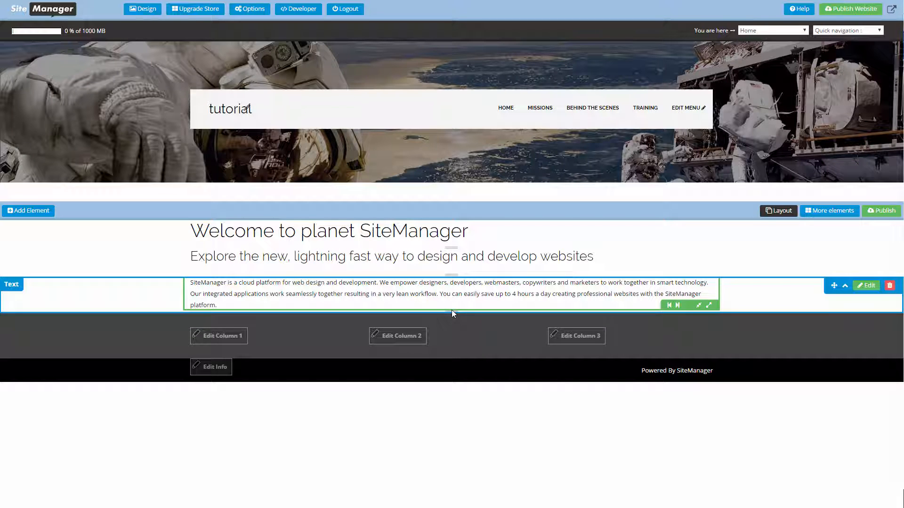
drag(450, 312, 450, 326)
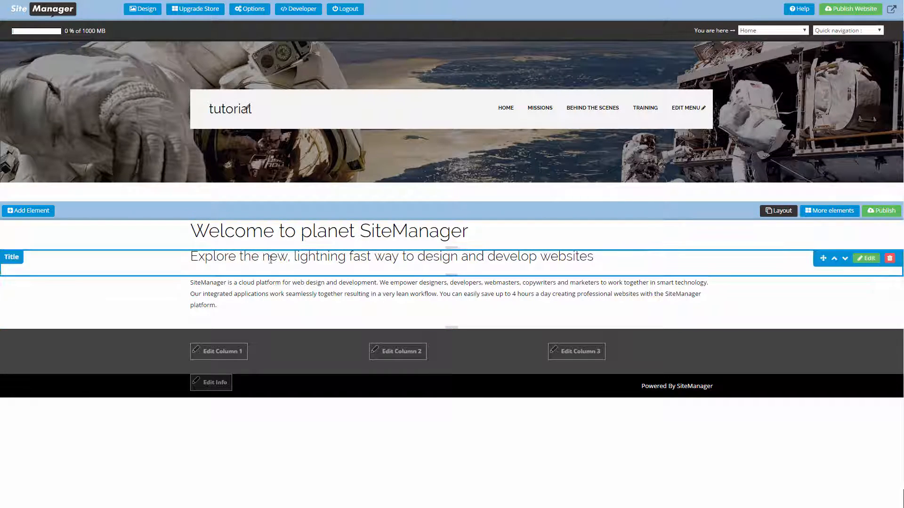
Add a Tile v4 element below the paragraph and add one Tile item to it.
click(28, 211)
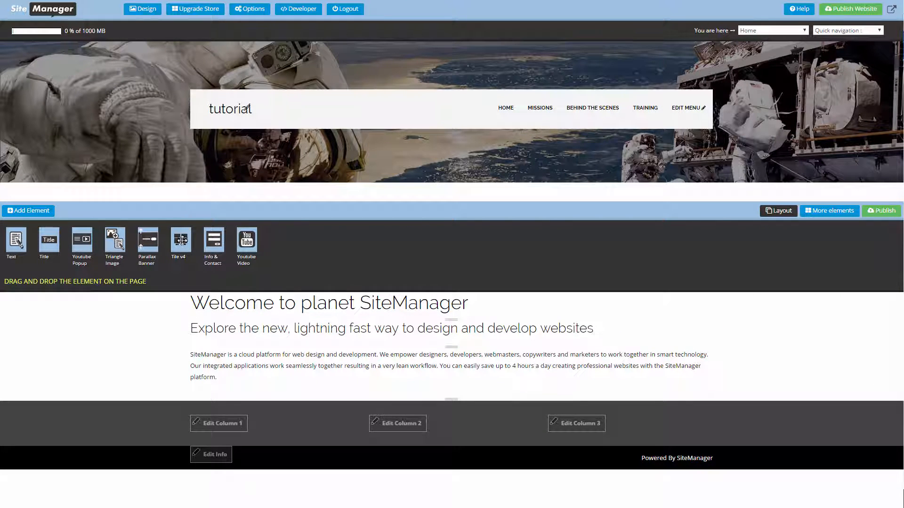
drag(181, 240, 239, 439)
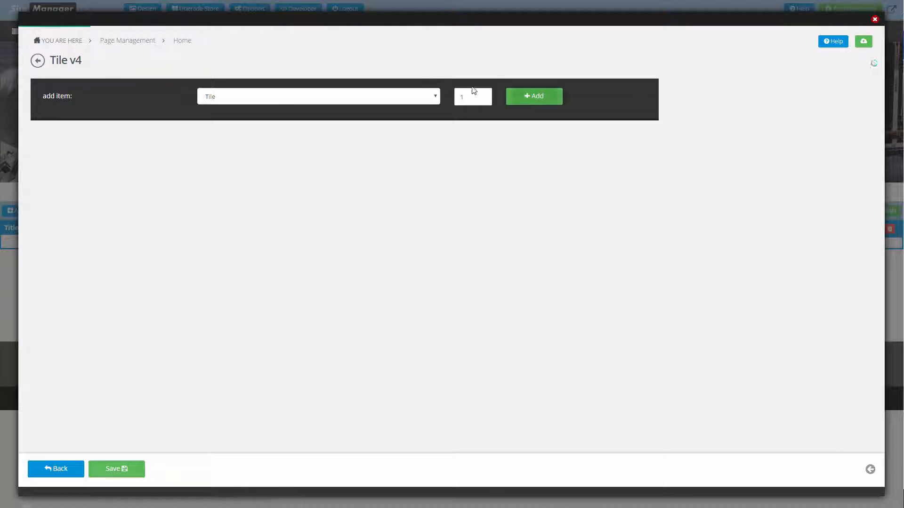
click(549, 102)
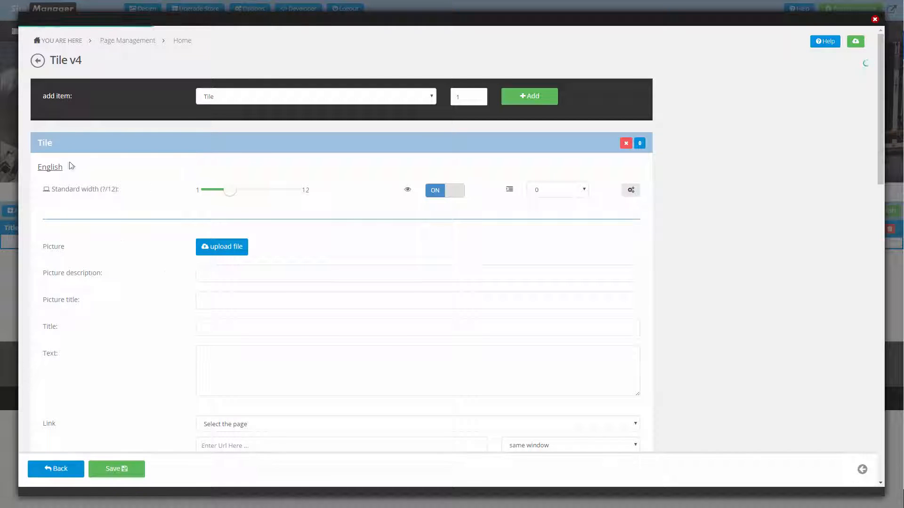
scroll(242, 235, down, 6)
scroll(242, 235, up, 6)
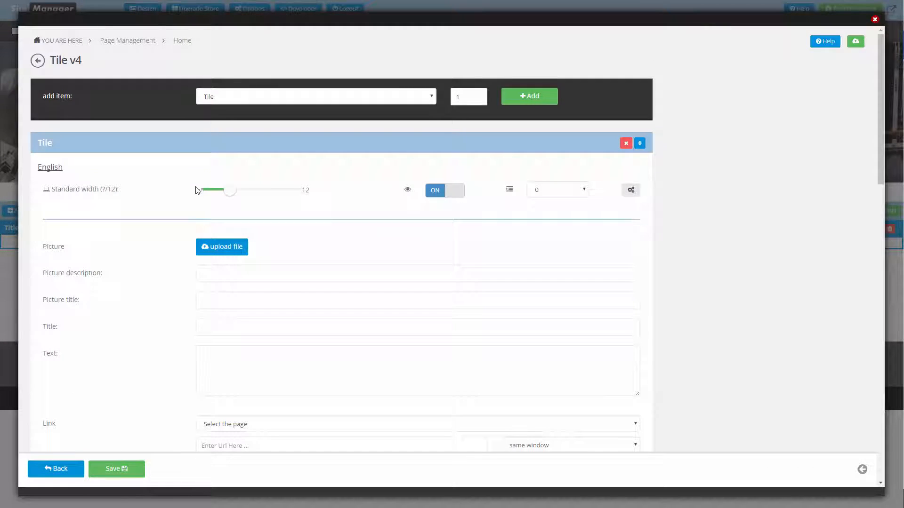
Upload hometile1.jpg as the first tile's picture, then apply and save the 577x422 crop.
mouse_move(226, 193)
scroll(219, 252, down, 2)
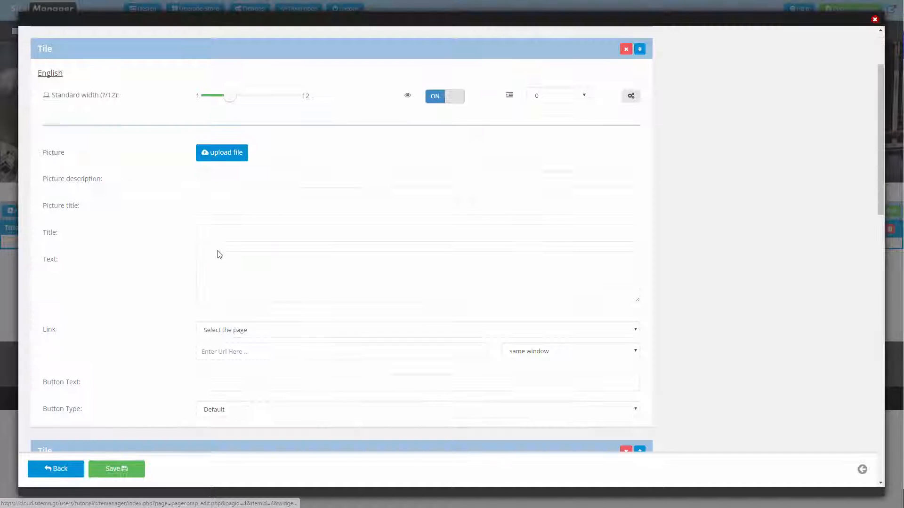
scroll(212, 262, down, 2)
scroll(212, 262, up, 3)
scroll(213, 262, down, 17)
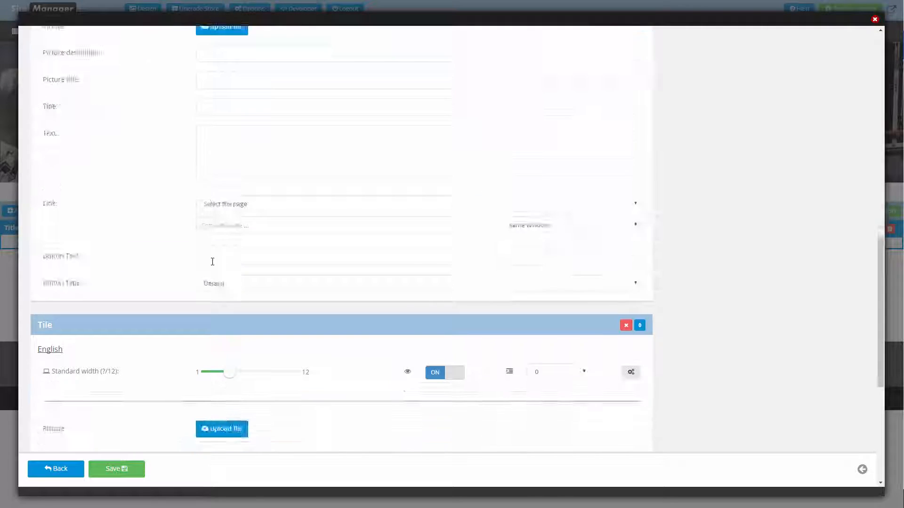
scroll(212, 262, up, 7)
scroll(215, 257, up, 3)
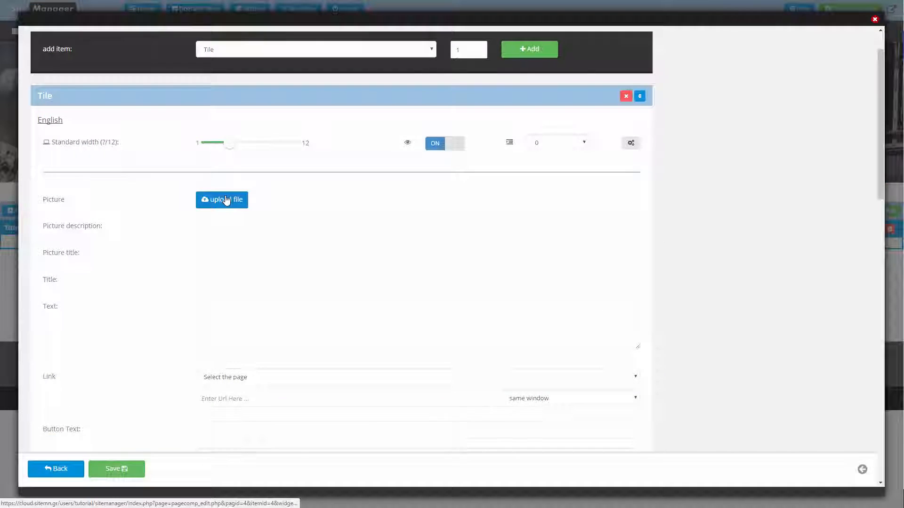
click(226, 202)
click(72, 159)
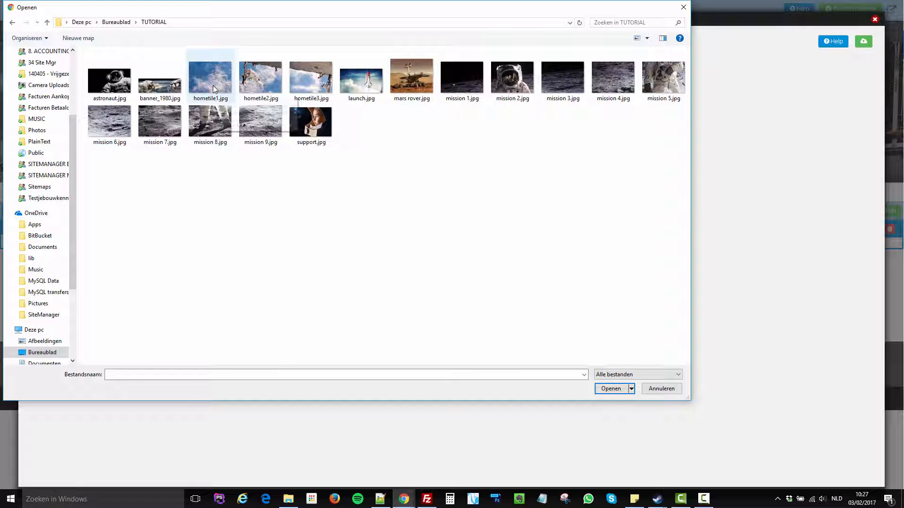
double_click(213, 86)
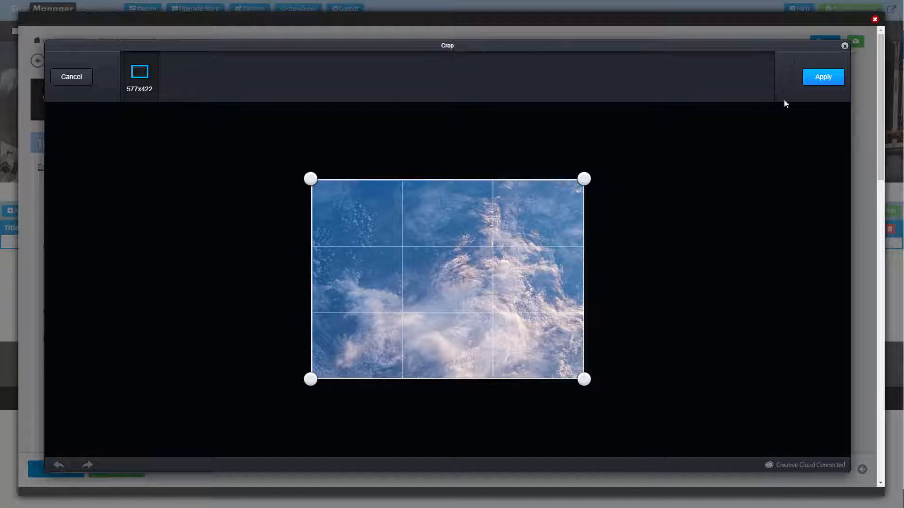
click(823, 84)
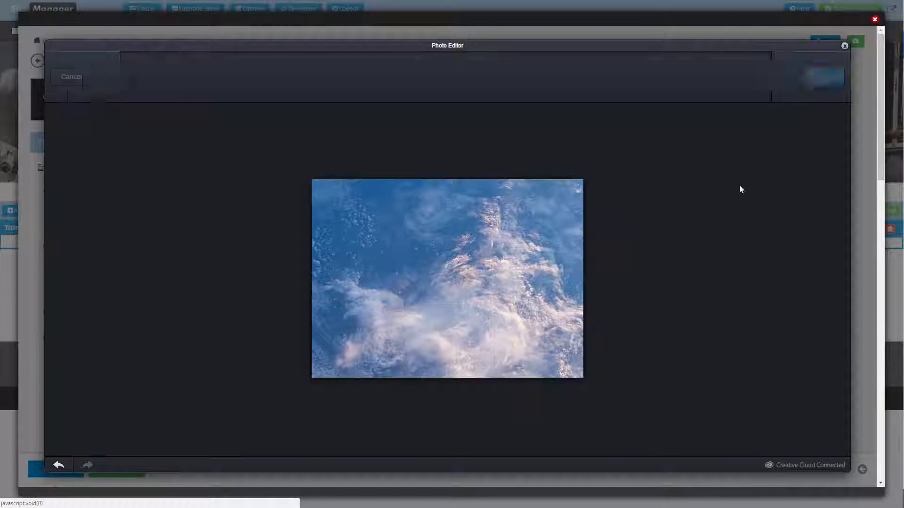
click(833, 80)
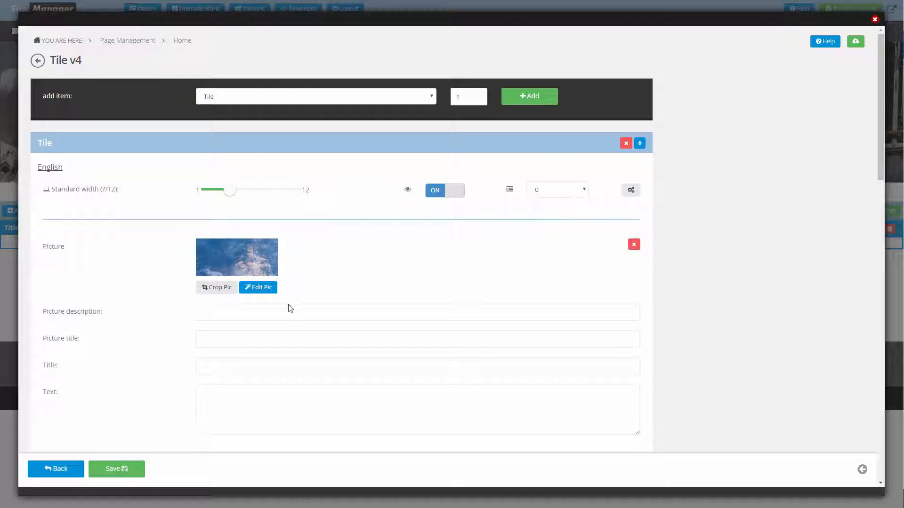
Enhance the first tile's picture with the Hi-Def option and save the edited picture.
click(258, 289)
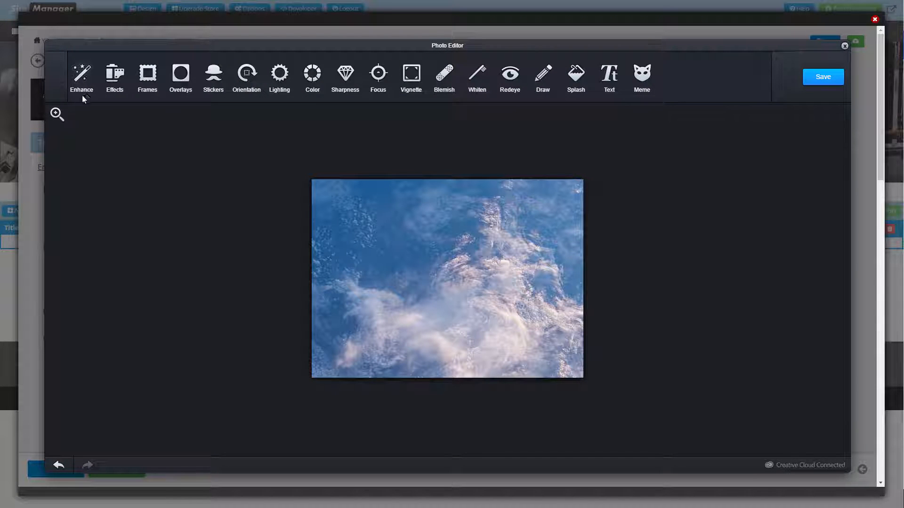
click(83, 86)
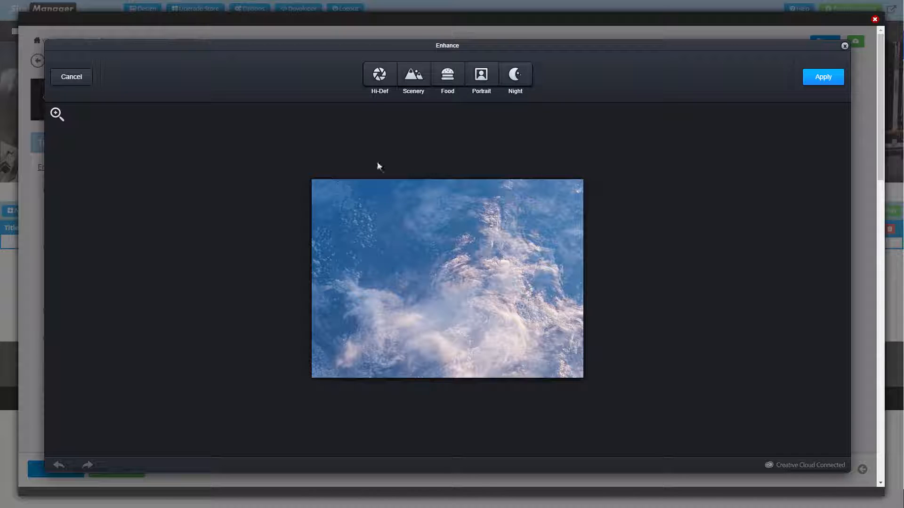
click(380, 81)
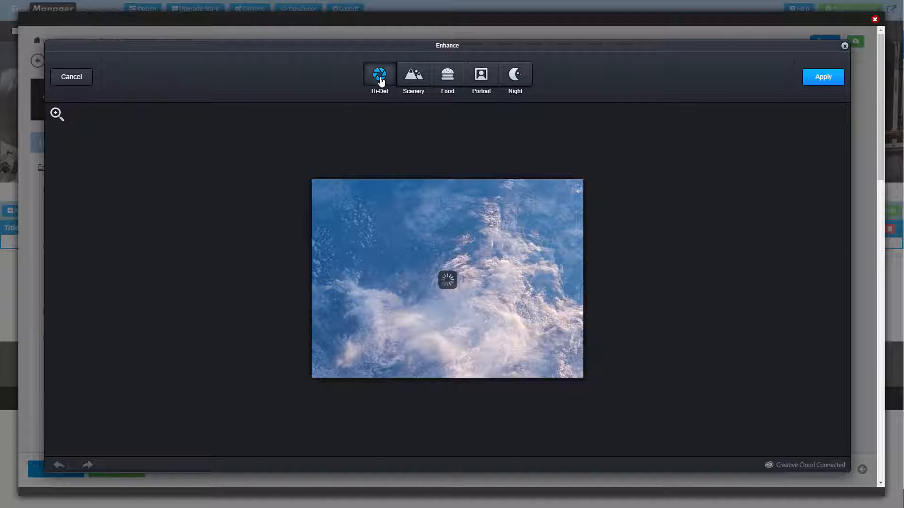
click(821, 79)
click(824, 79)
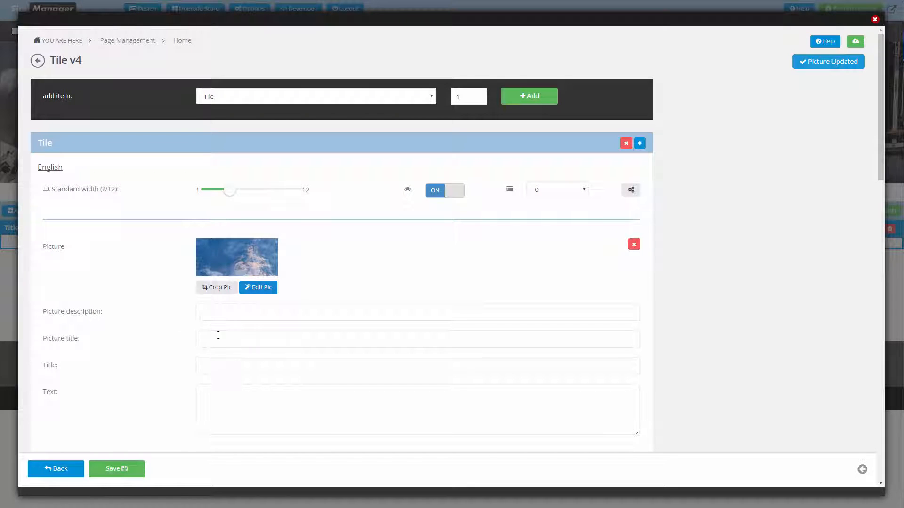
Title the first tile "Tutorial" and enter the text "Learn SiteManager by completing 9 introductory missions.".
scroll(234, 351, down, 4)
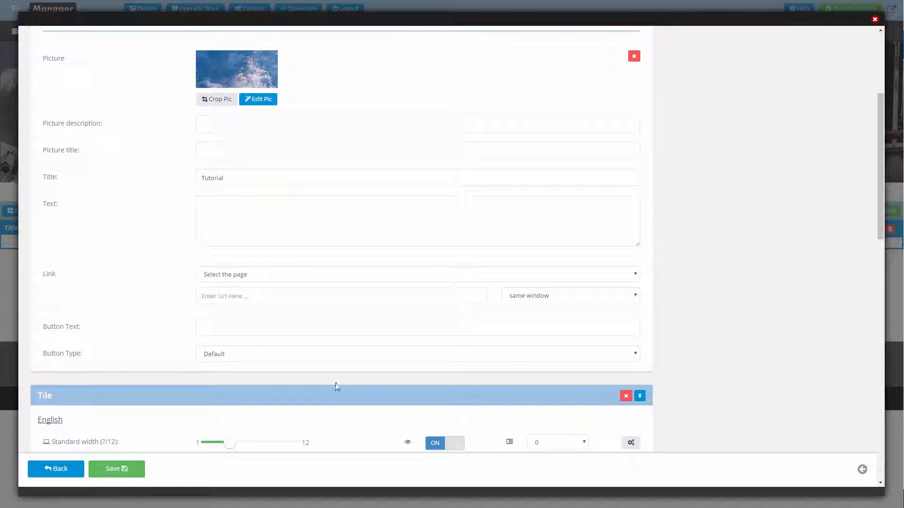
click(236, 206)
text(Learn SiteManager by completing 9 introductory missions.)
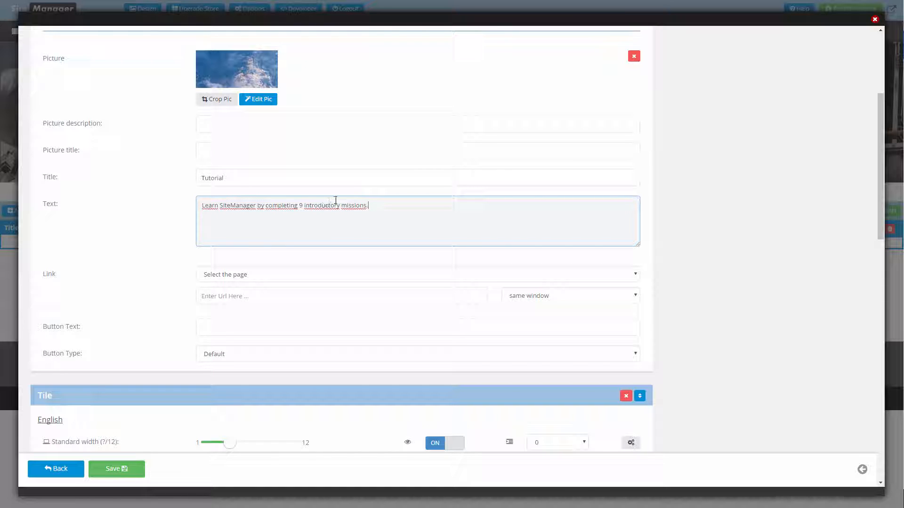
Link the first tile to the Missions page with button text "Missions" and the Default button type, and save.
click(271, 275)
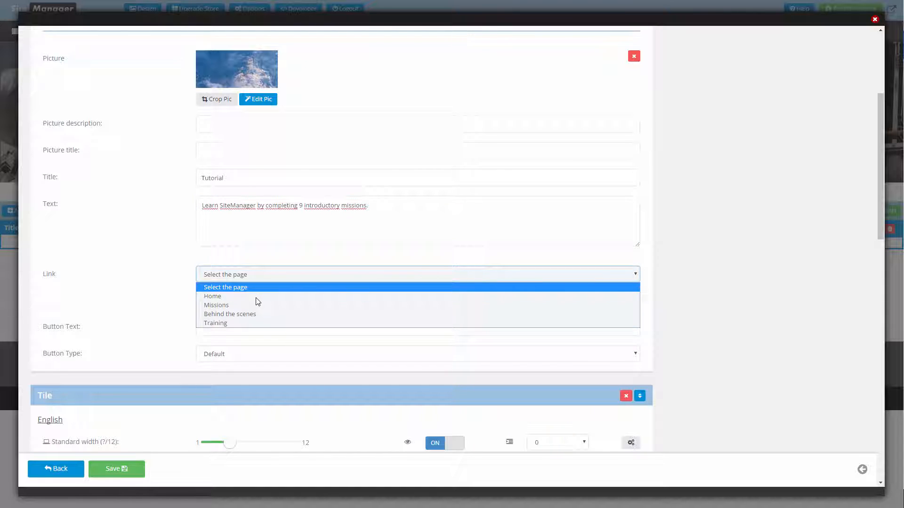
click(252, 304)
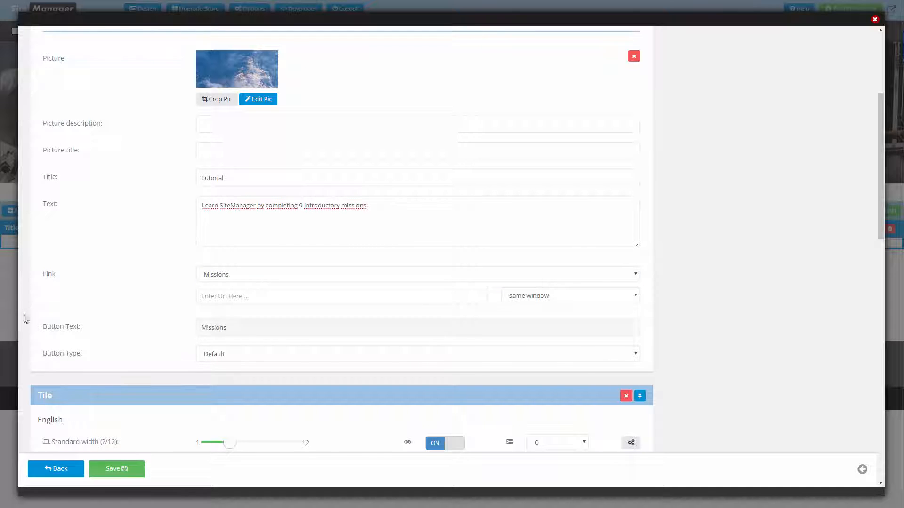
scroll(246, 347, down, 2)
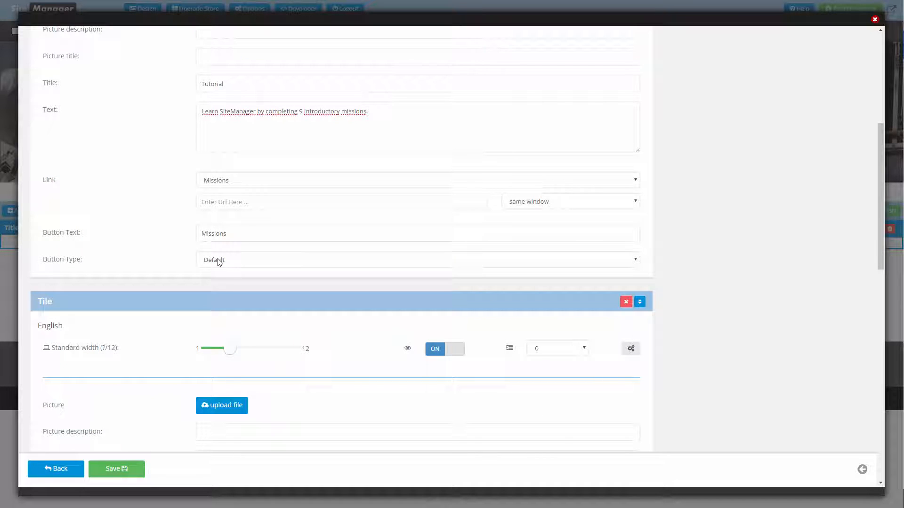
click(219, 261)
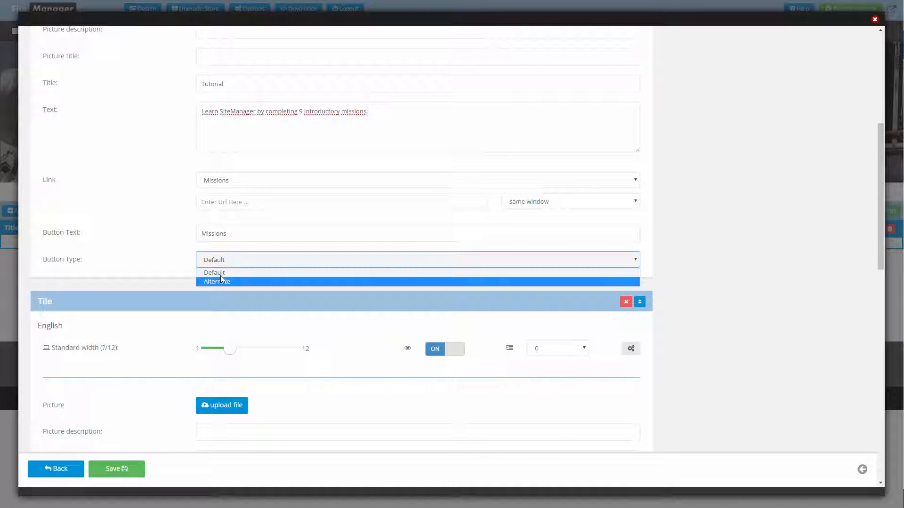
click(220, 274)
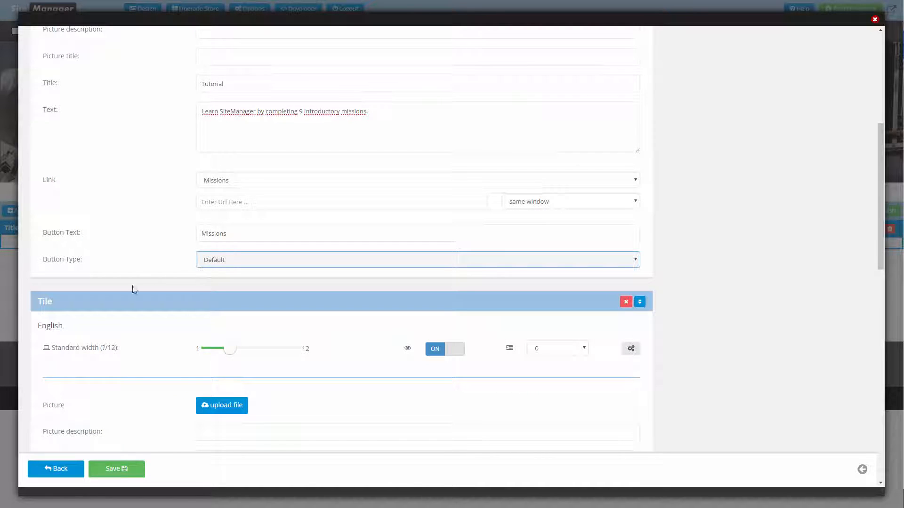
Upload hometile2.jpg as the second tile's picture, then apply and save the 577x422 crop.
scroll(123, 334, down, 4)
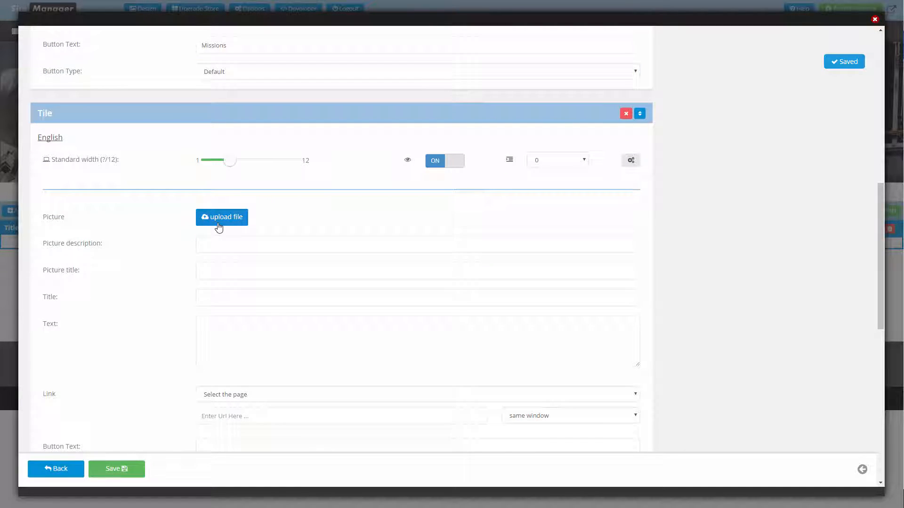
click(219, 222)
click(81, 158)
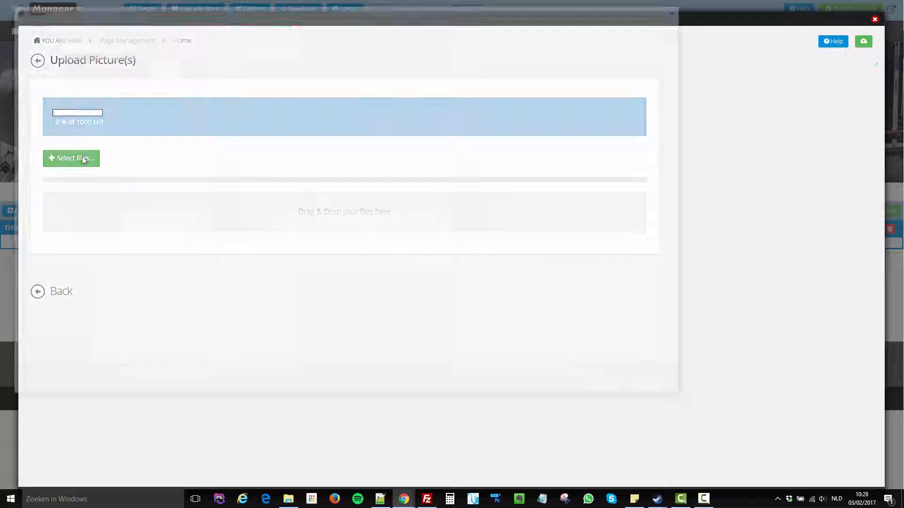
click(262, 79)
double_click(263, 94)
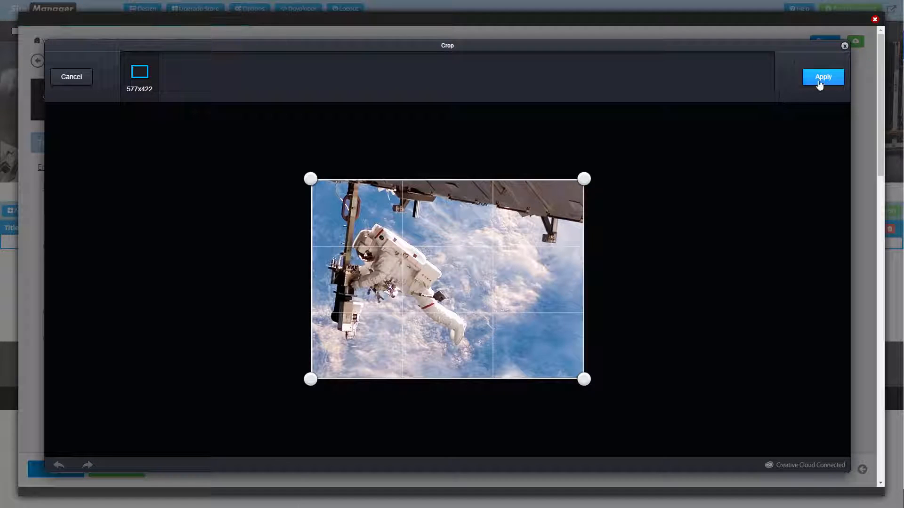
click(819, 79)
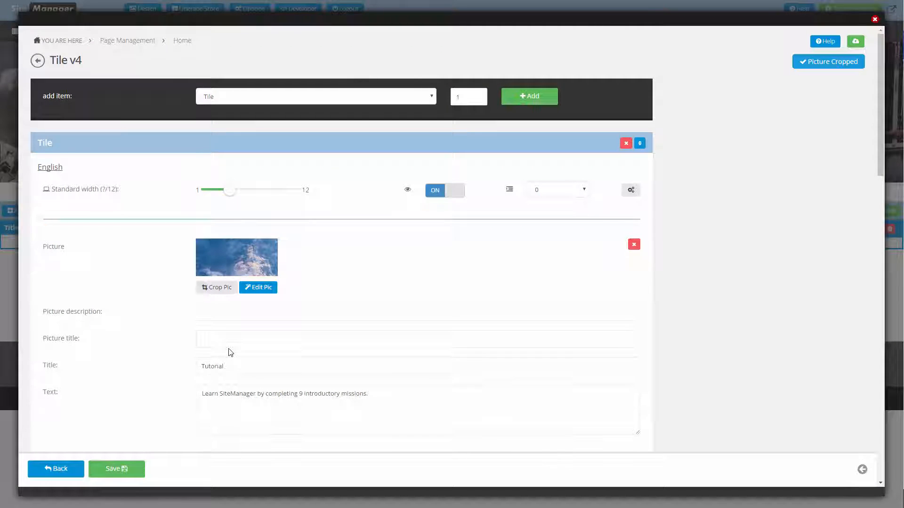
Title the second tile "Online Demo" and enter text "Reserve your seat for a 1 on 1 training with one of our SiteManager specialists.".
scroll(228, 349, down, 9)
scroll(221, 292, down, 3)
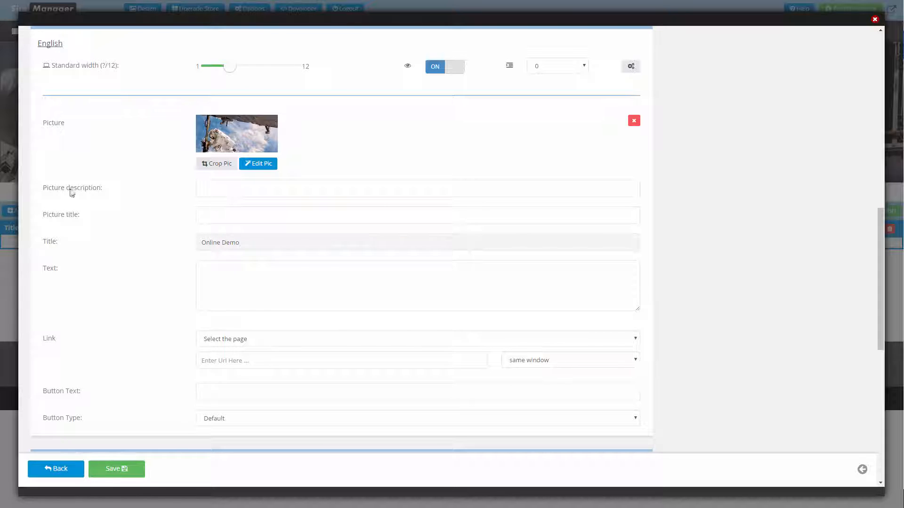
click(228, 288)
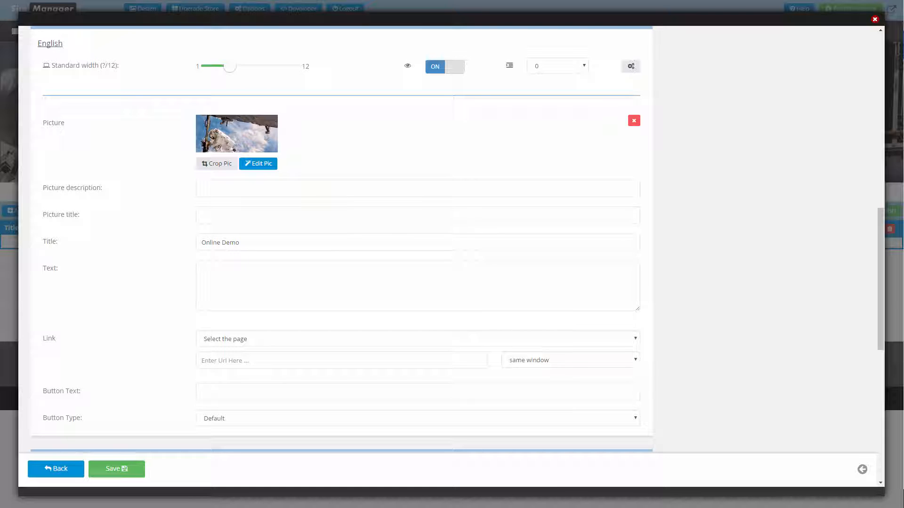
click(230, 303)
text(Reserve your seat for a 1 on 1 training with one of our SiteManager specialists)
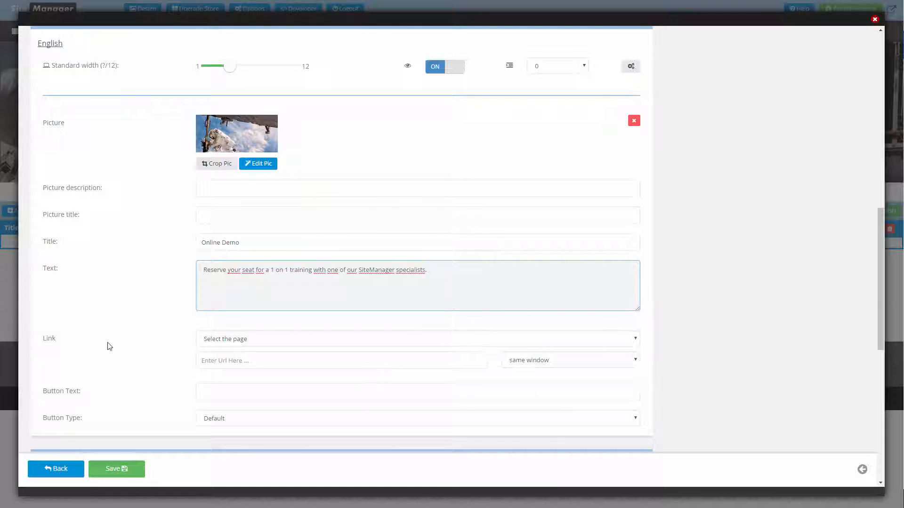
Link the second tile to the Training page and set its button text to "Request Demo".
click(231, 342)
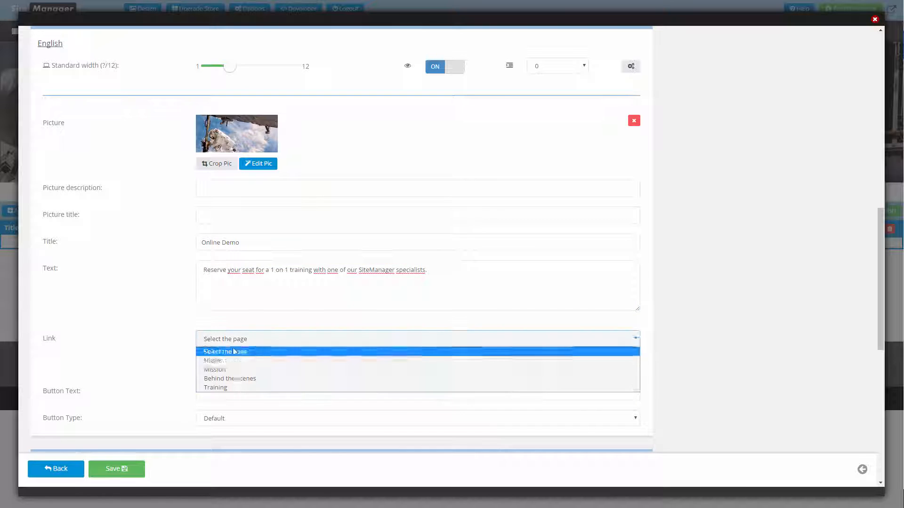
click(239, 384)
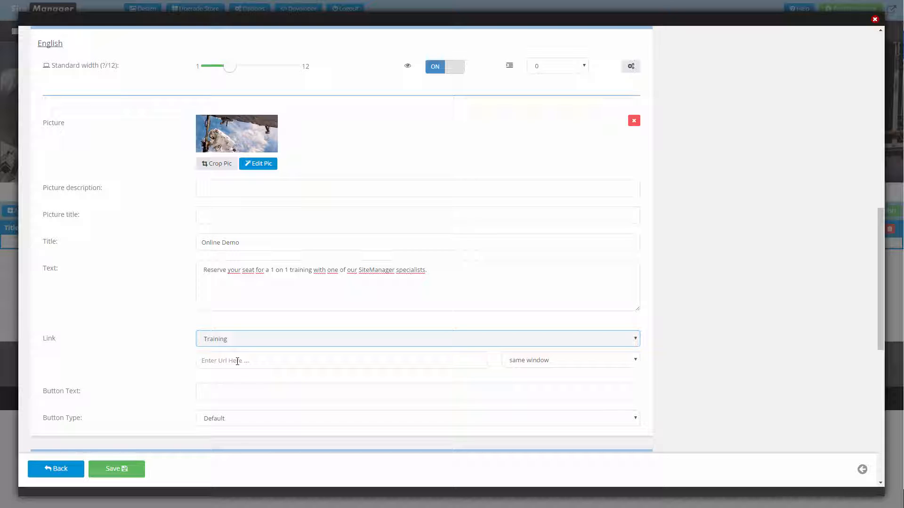
click(237, 361)
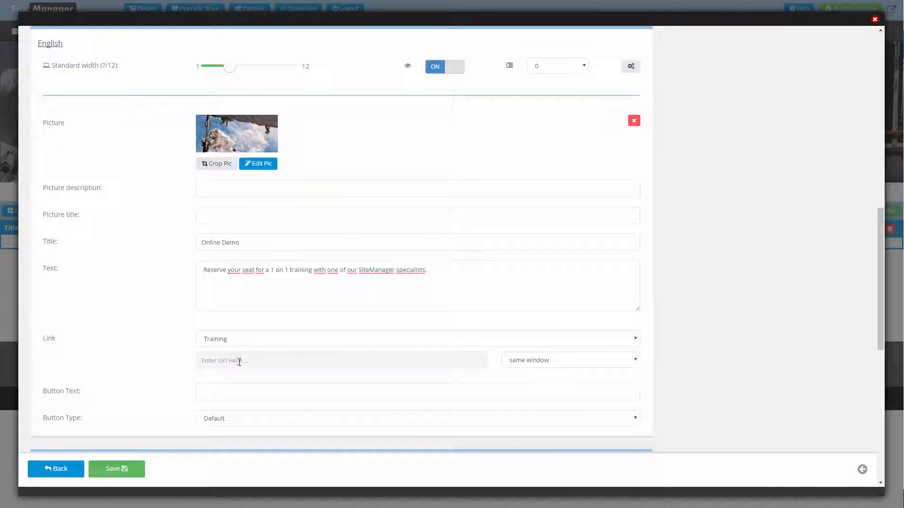
click(217, 390)
text(Request)
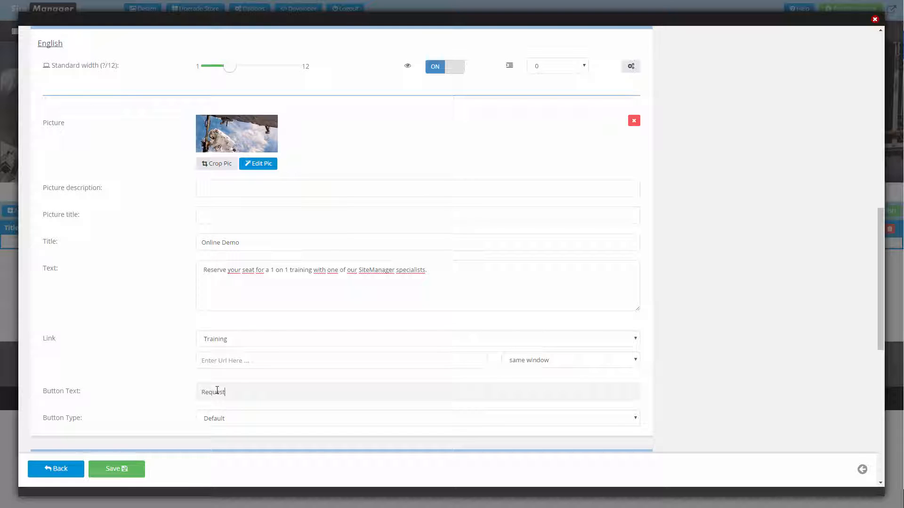
text( Demo)
Upload hometile3.jpg as the third tile's picture, then apply and save the 577x422 crop.
scroll(111, 333, down, 9)
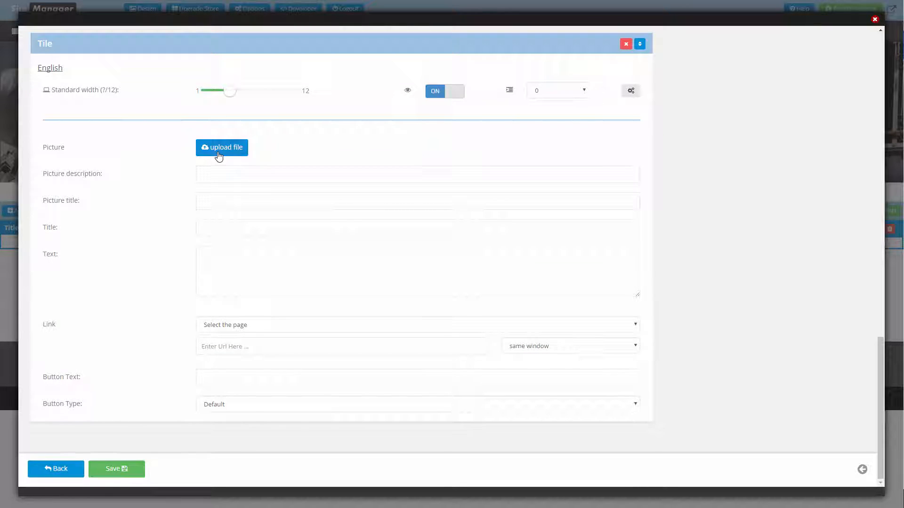
click(218, 154)
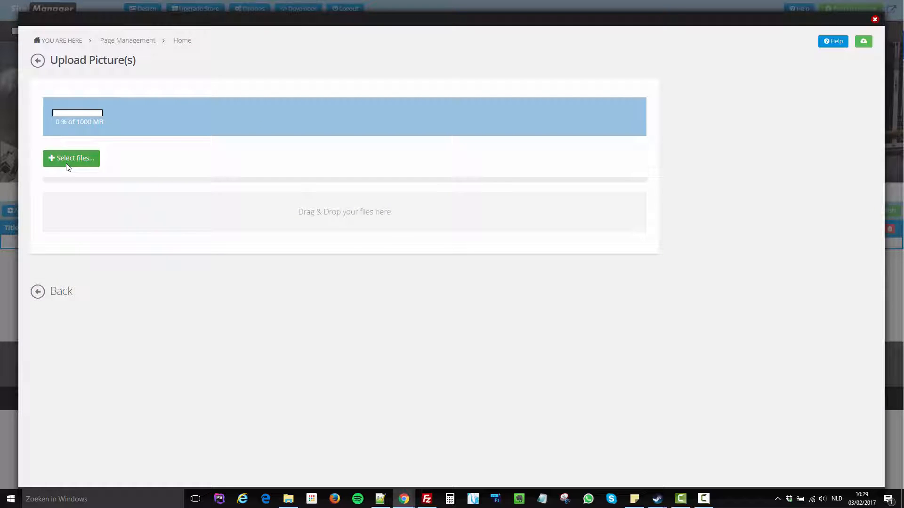
click(68, 162)
double_click(309, 85)
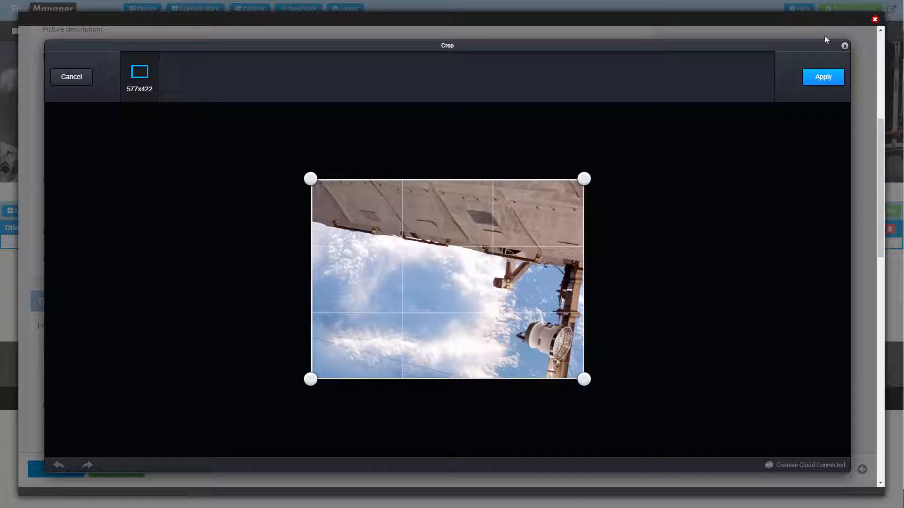
click(836, 81)
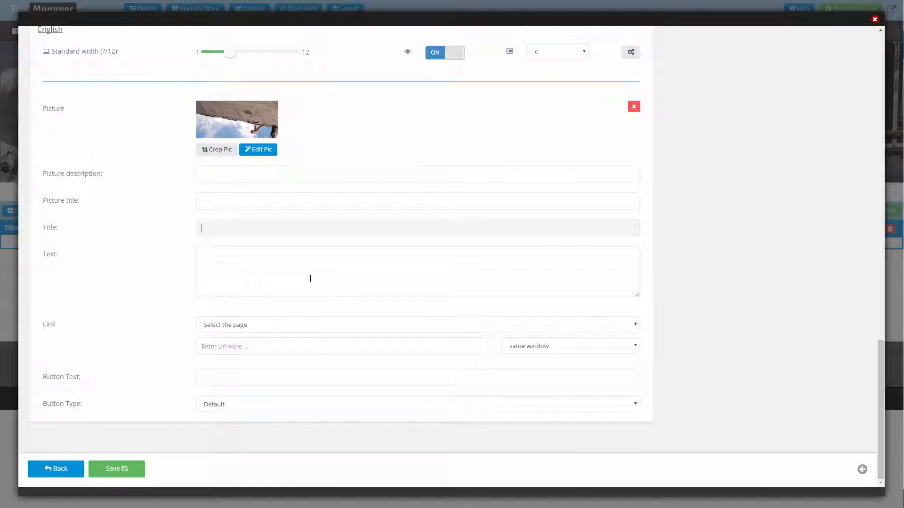
Title the third tile "Help Center" and enter text "Got questions? Visit our knowledgebase or youtube channel for all your answers.".
text(Help Center)
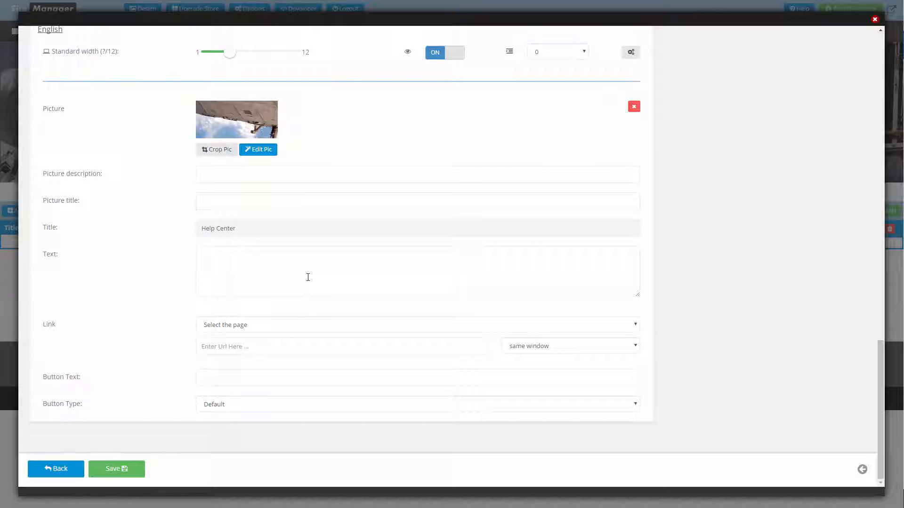
click(308, 278)
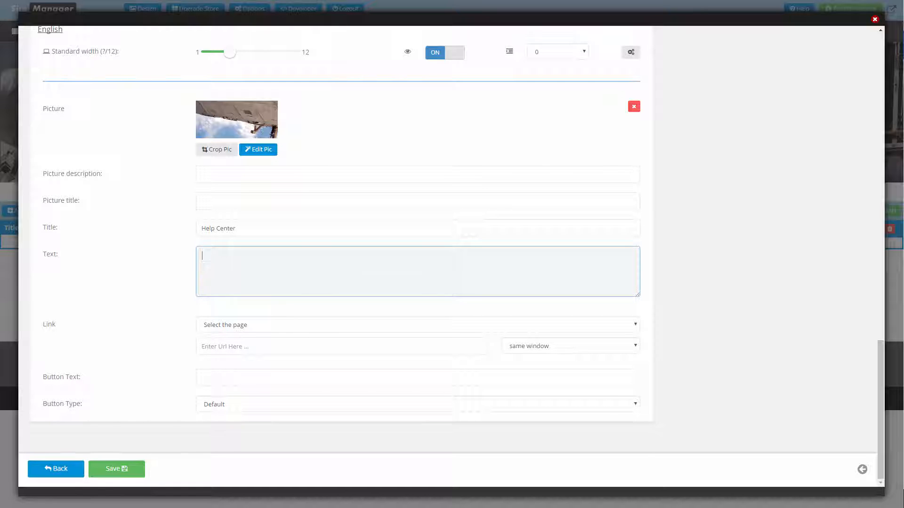
key(alt+Tab)
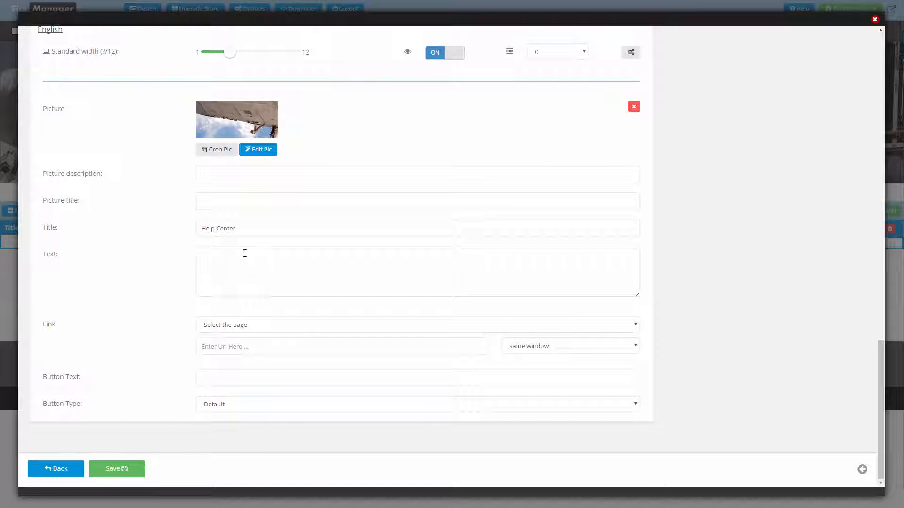
click(225, 269)
text(Got questions? Visit our knowledgebase or youtube channel for all your answers.)
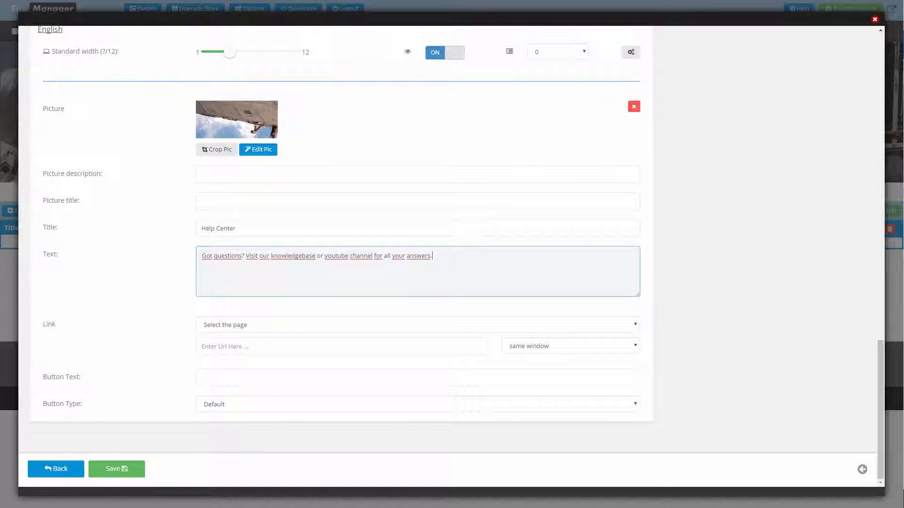
key(alt+Tab)
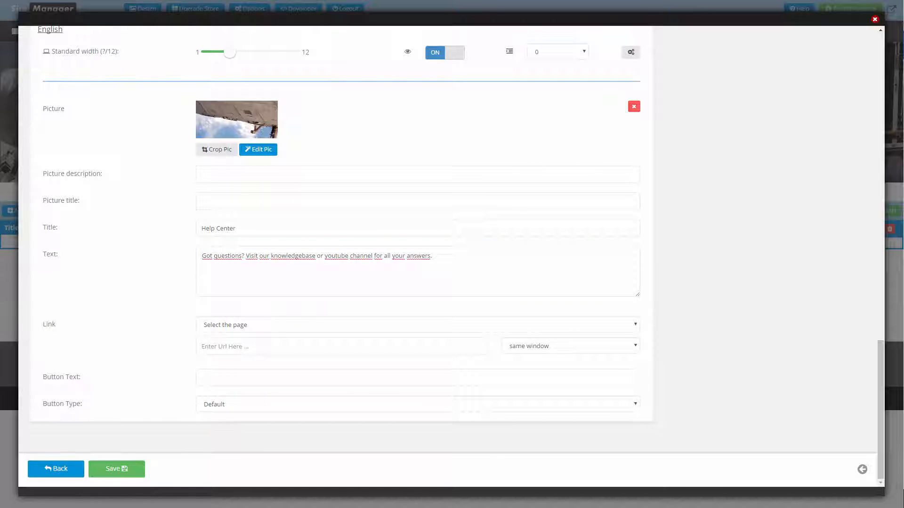
click(278, 324)
click(278, 324)
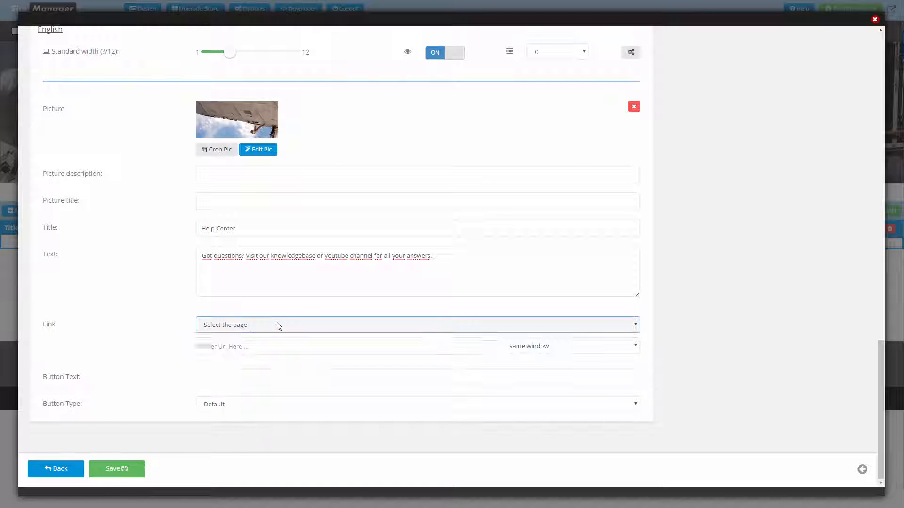
click(218, 345)
text(https://support.sitemanager.io/hc/en-us/)
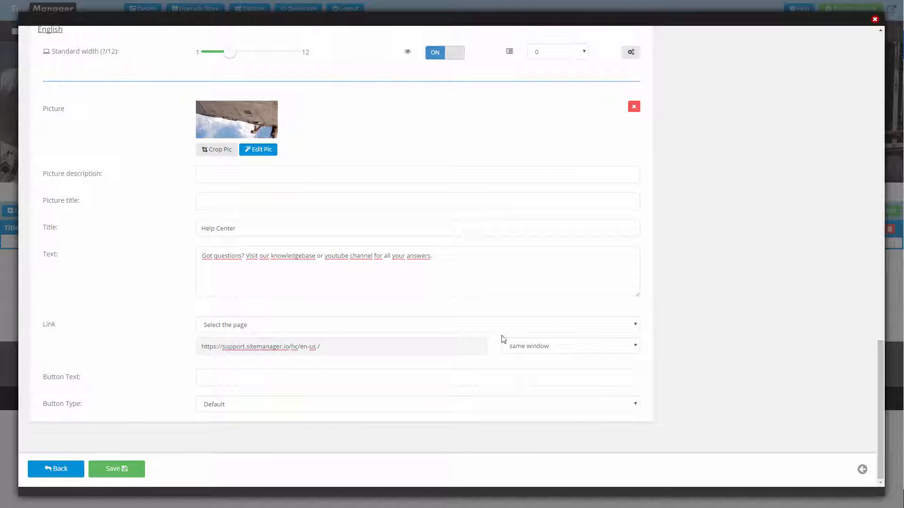
click(519, 348)
click(527, 368)
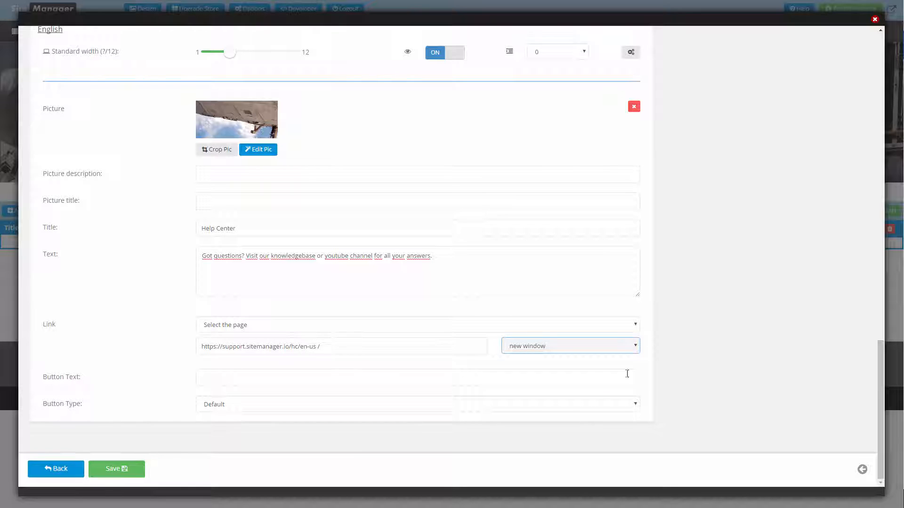
click(357, 378)
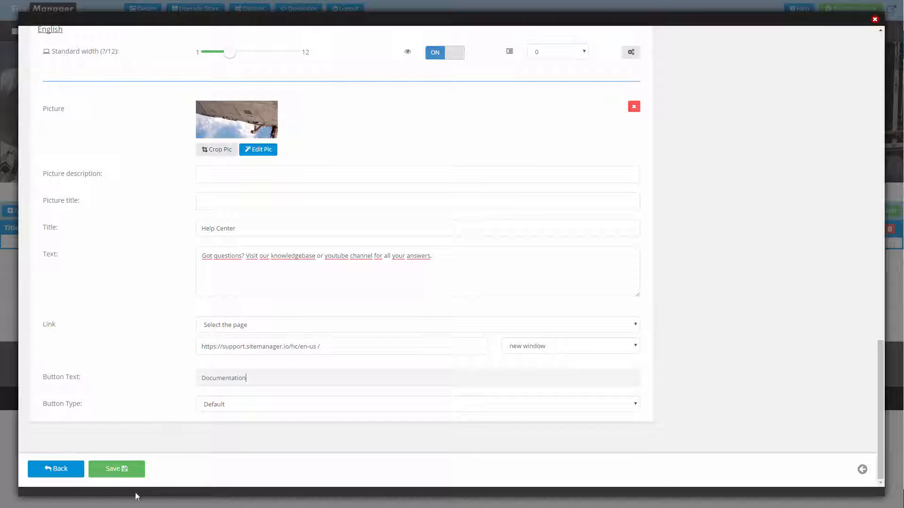
click(120, 472)
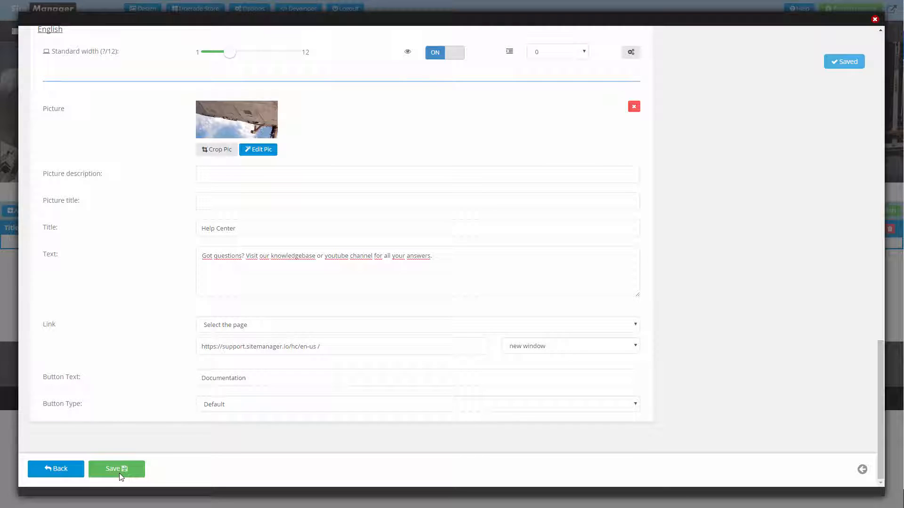
click(58, 471)
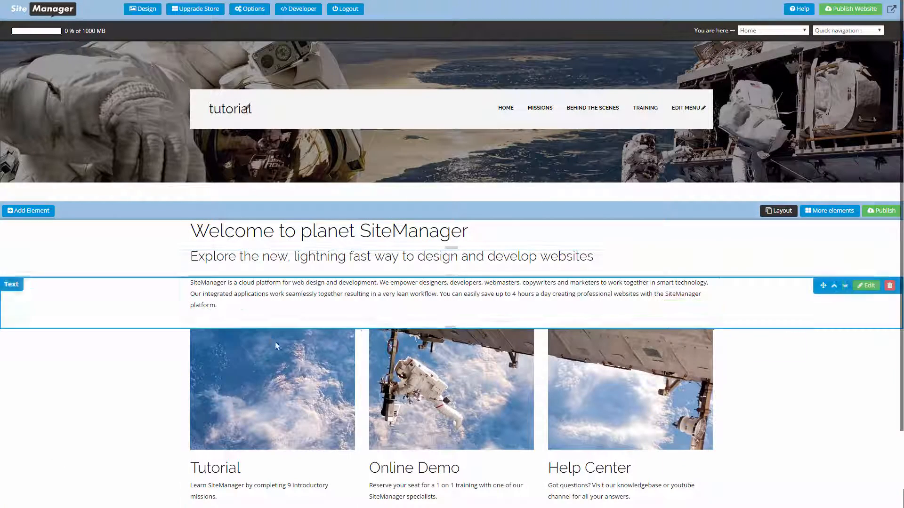
Add a Parallax Banner element to the Home page with the placement option Under.
scroll(263, 330, down, 2)
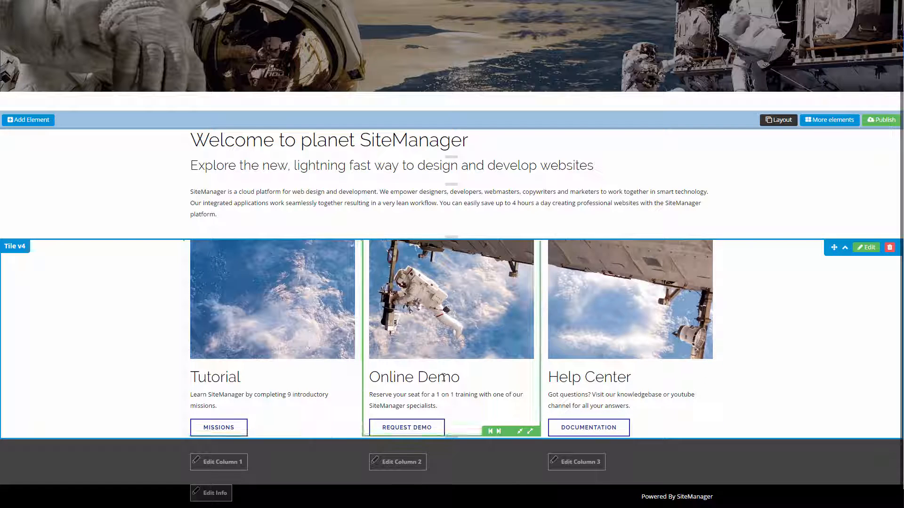
click(41, 123)
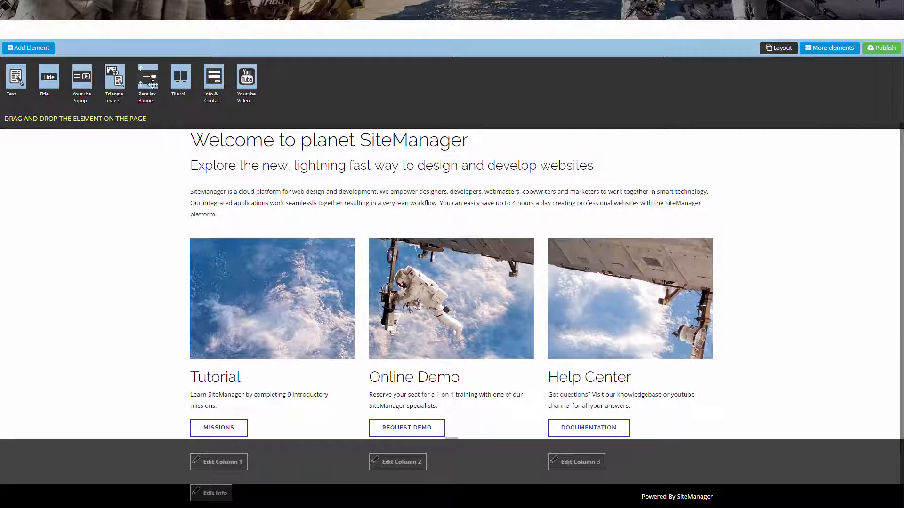
drag(152, 84, 153, 177)
scroll(206, 206, down, 2)
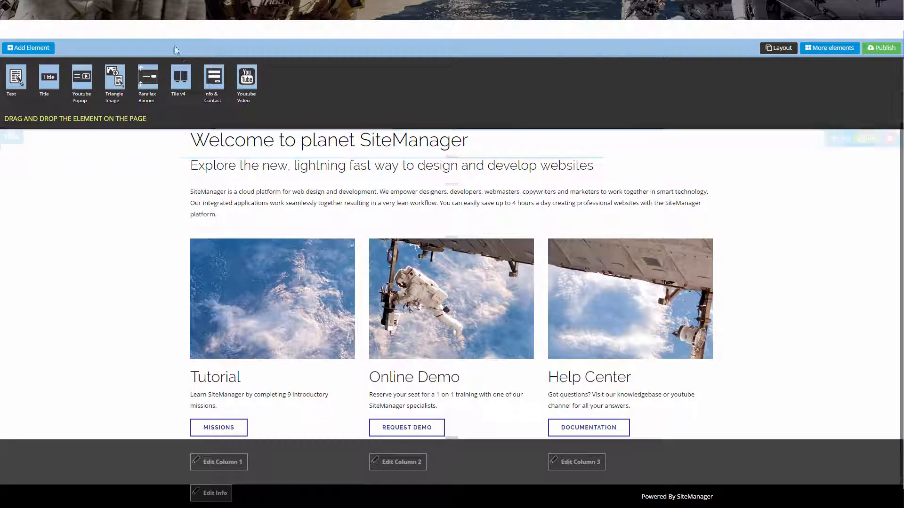
drag(145, 79, 462, 276)
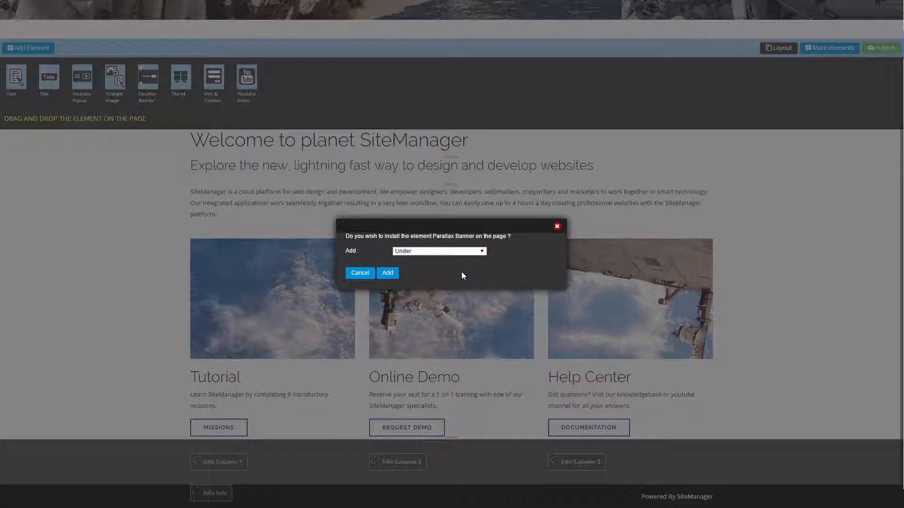
click(396, 274)
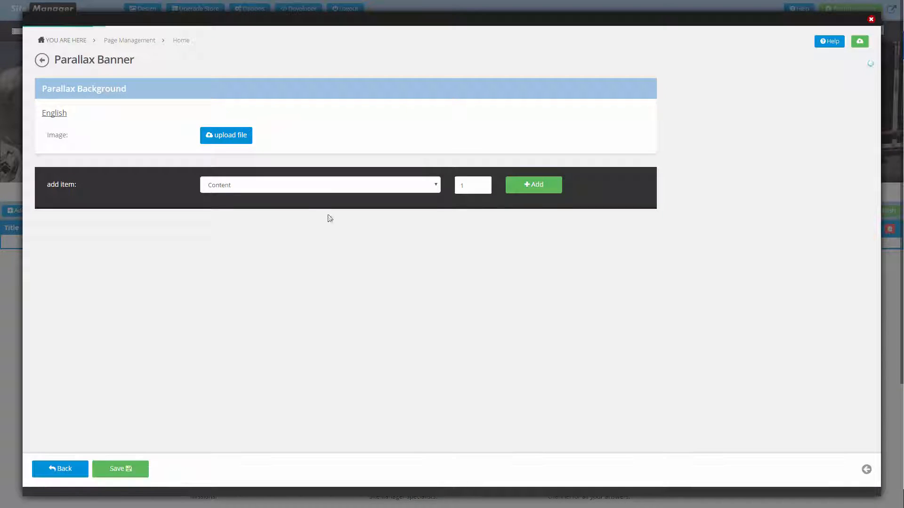
Upload mars rover.jpg as the Parallax Banner's background image.
click(241, 138)
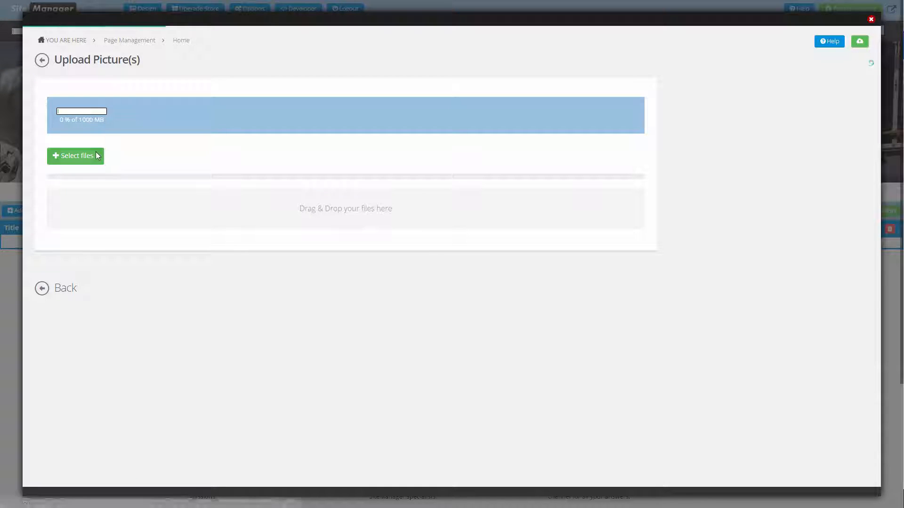
click(97, 156)
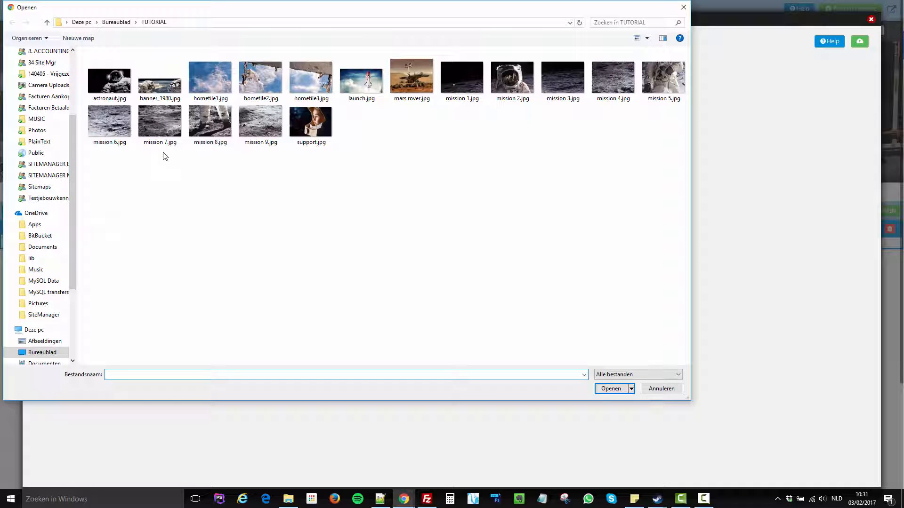
double_click(423, 93)
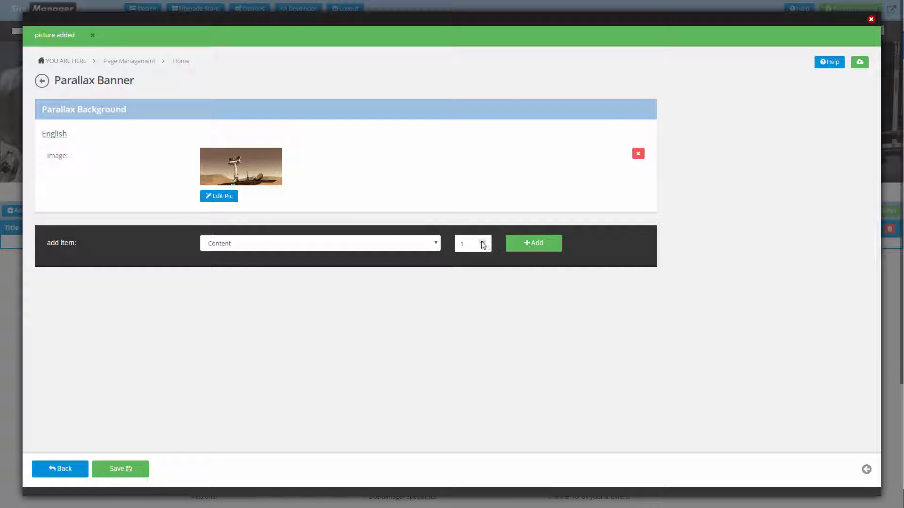
Add two Content items to the banner and set the first one's widths to 8 standard, 10 desktop and 8 tablet.
click(527, 244)
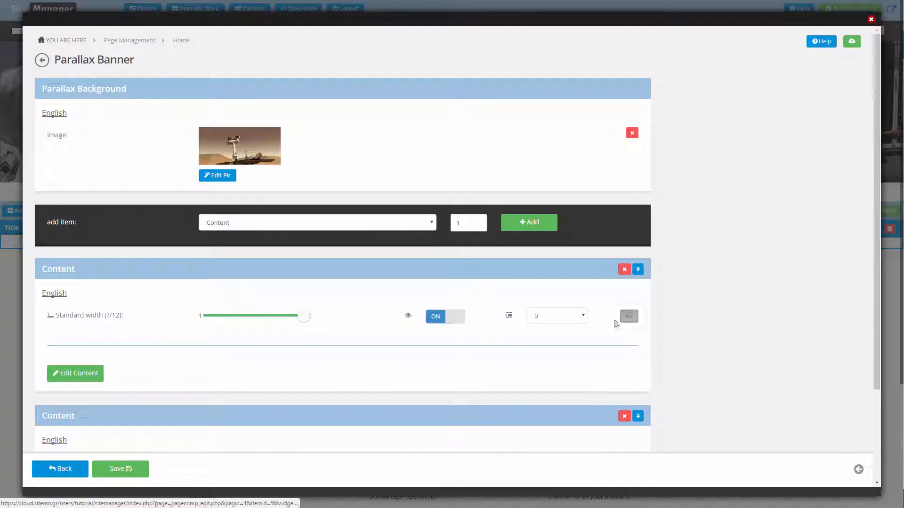
click(629, 316)
scroll(358, 330, down, 2)
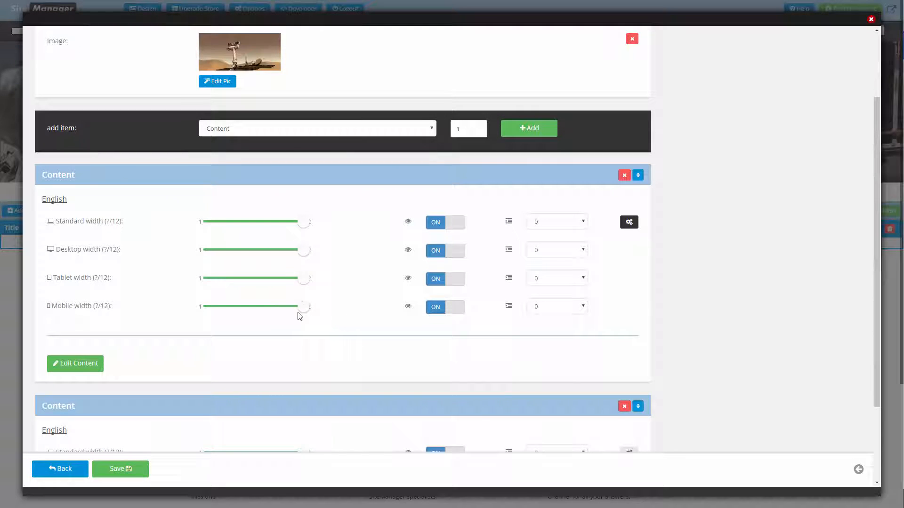
drag(303, 228, 270, 227)
drag(302, 282, 268, 284)
drag(305, 253, 286, 254)
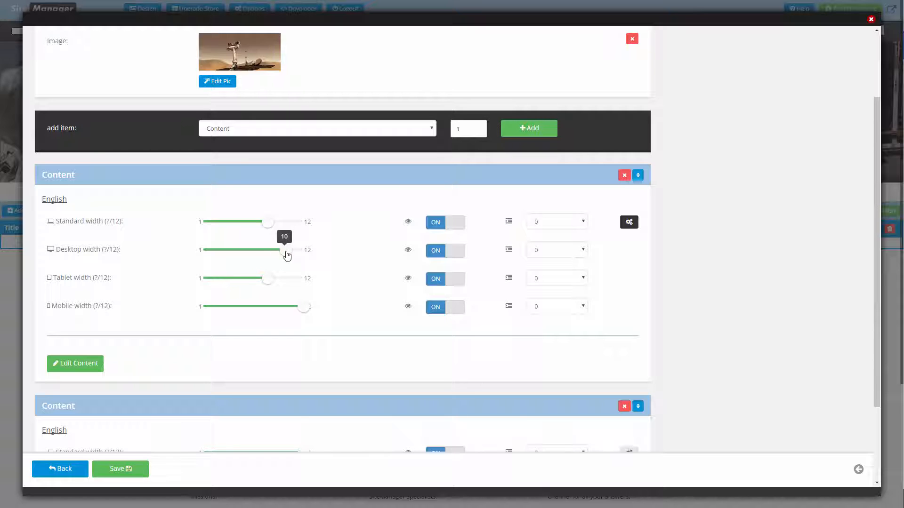
Set the second Content item's widths to 4 standard, 2 desktop and 4 tablet, and save the banner.
scroll(363, 302, down, 2)
click(628, 349)
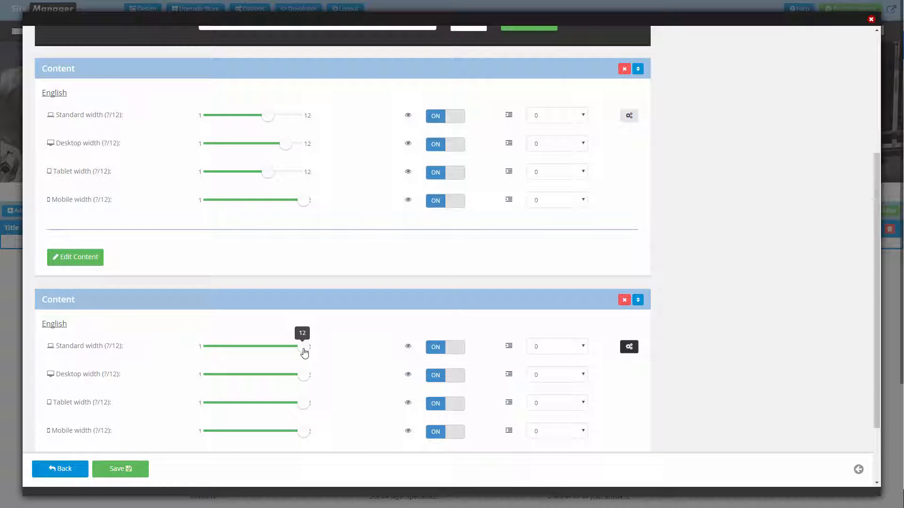
drag(303, 349, 230, 349)
drag(305, 377, 214, 378)
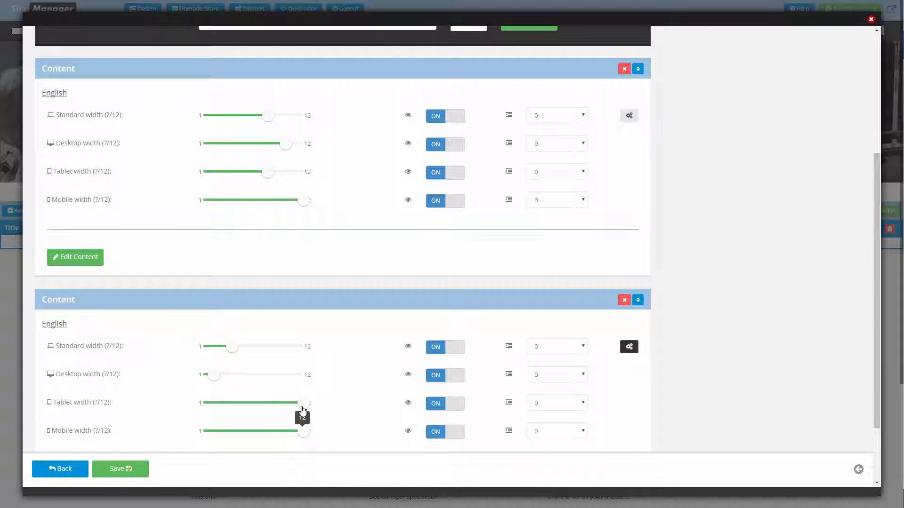
drag(303, 404, 223, 409)
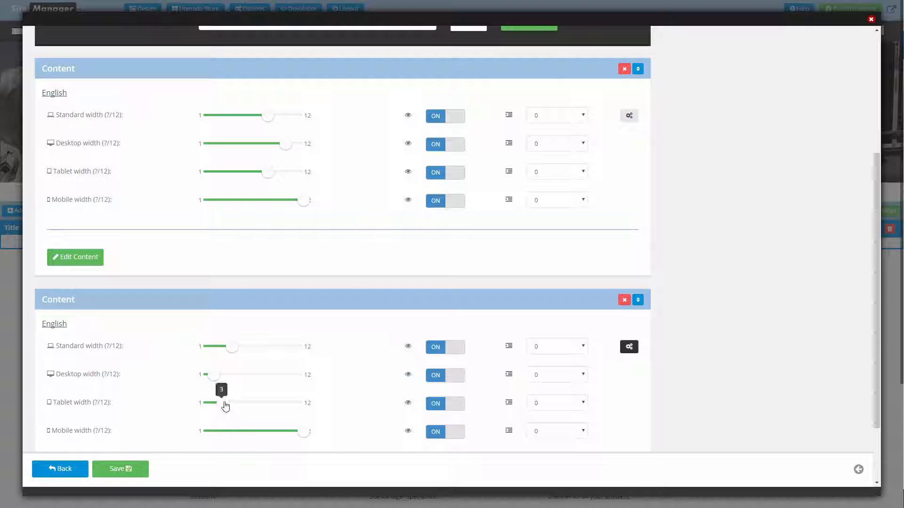
click(228, 407)
click(120, 469)
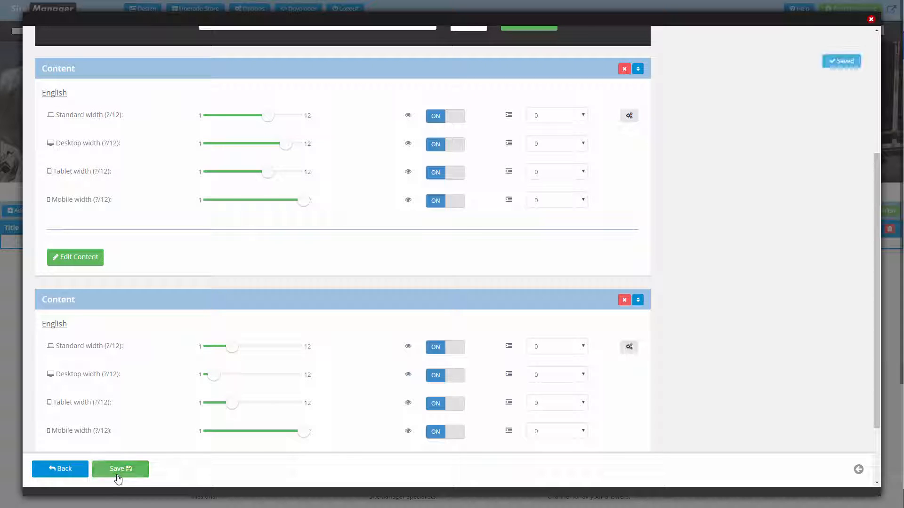
Add a Header 1 title reading "More info? Visit SiteManager.io!" to the first Content item, save it and return to the banner.
click(79, 258)
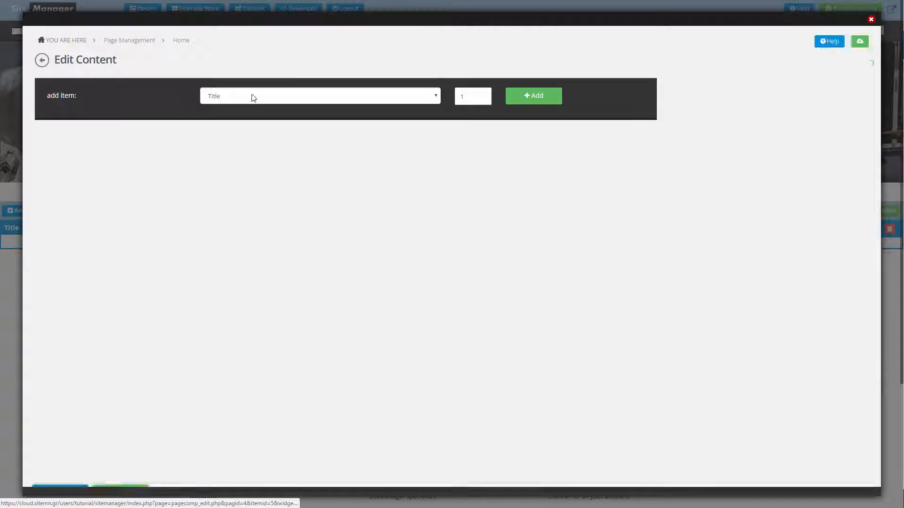
click(252, 96)
click(253, 96)
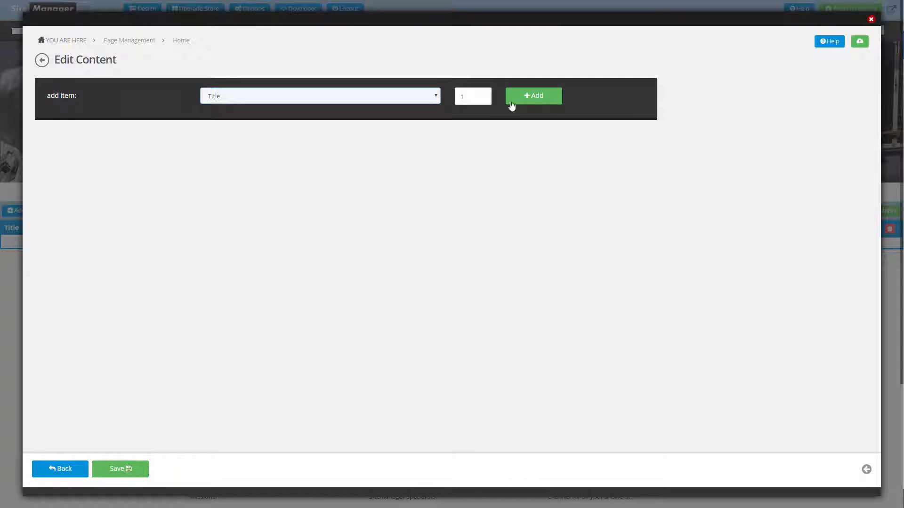
click(539, 100)
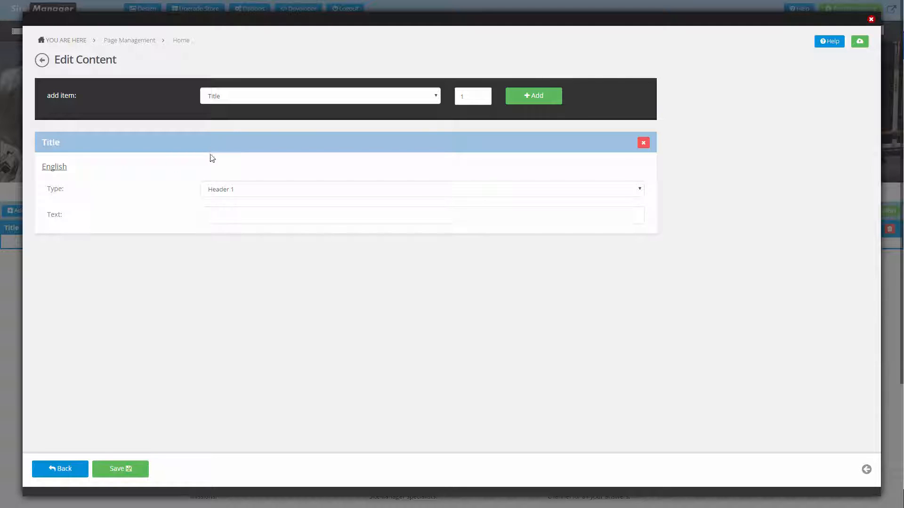
text(More info? Visit SiteManager.io!)
click(124, 472)
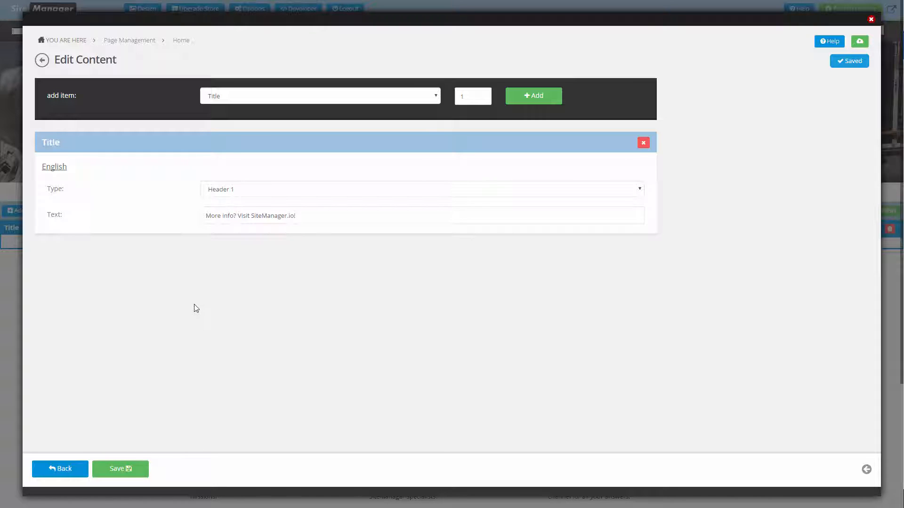
click(50, 470)
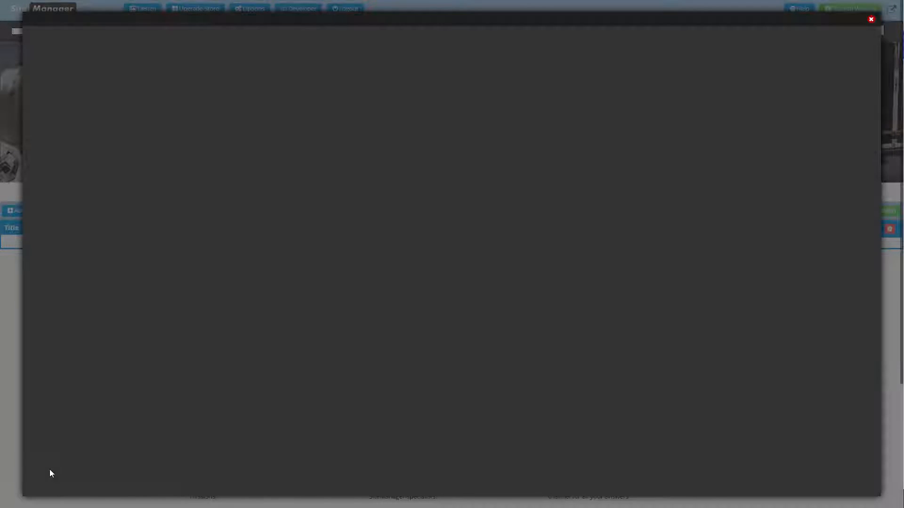
Add a Button item to the banner's second Content item and set its text to "Visit!".
scroll(165, 369, down, 3)
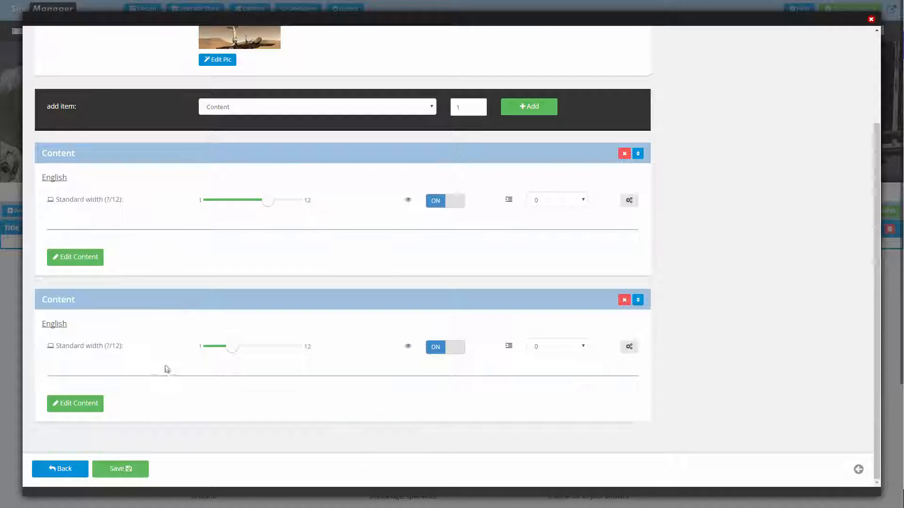
click(75, 404)
click(262, 99)
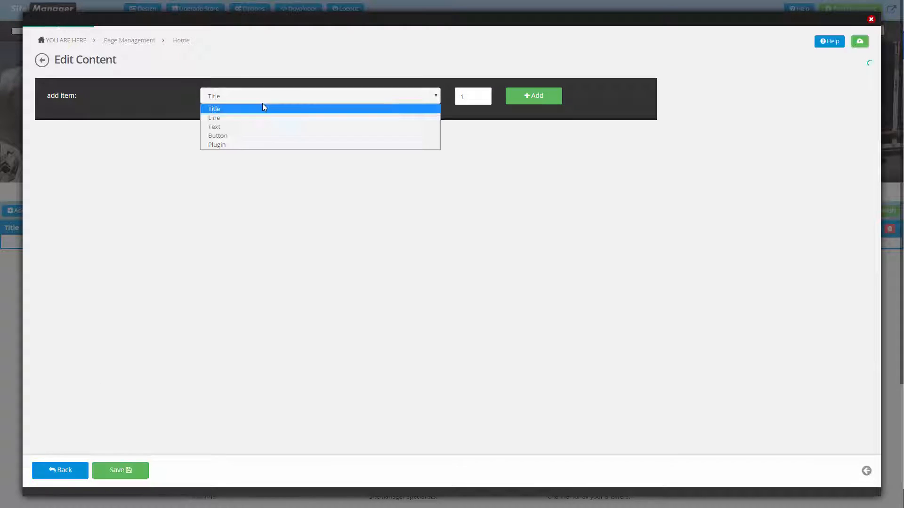
click(254, 136)
click(535, 99)
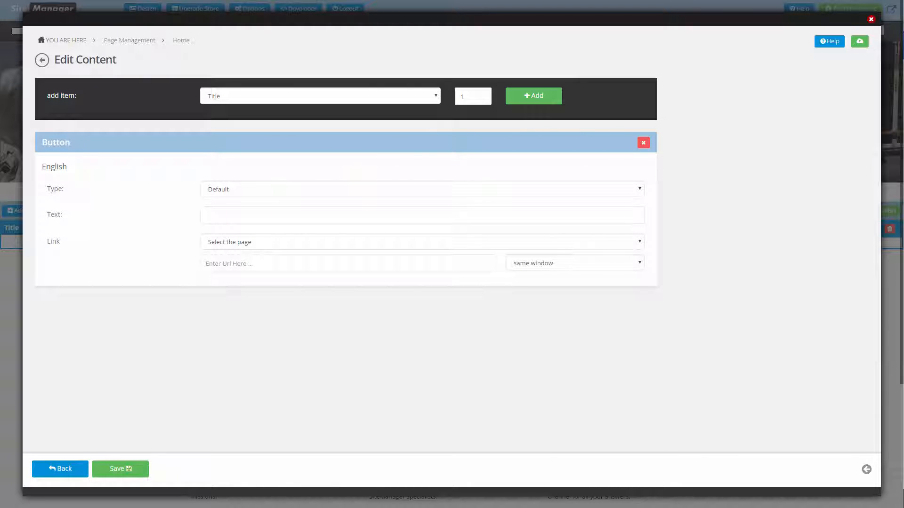
click(302, 214)
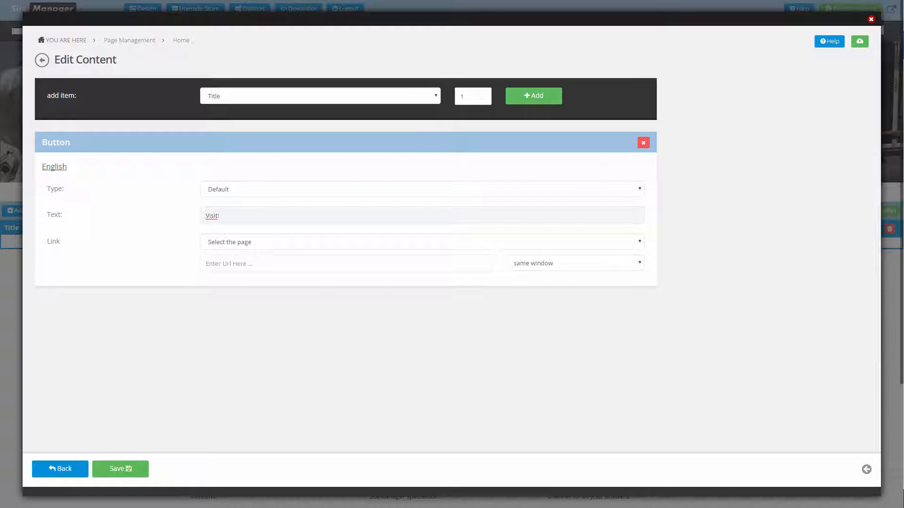
key(Tab)
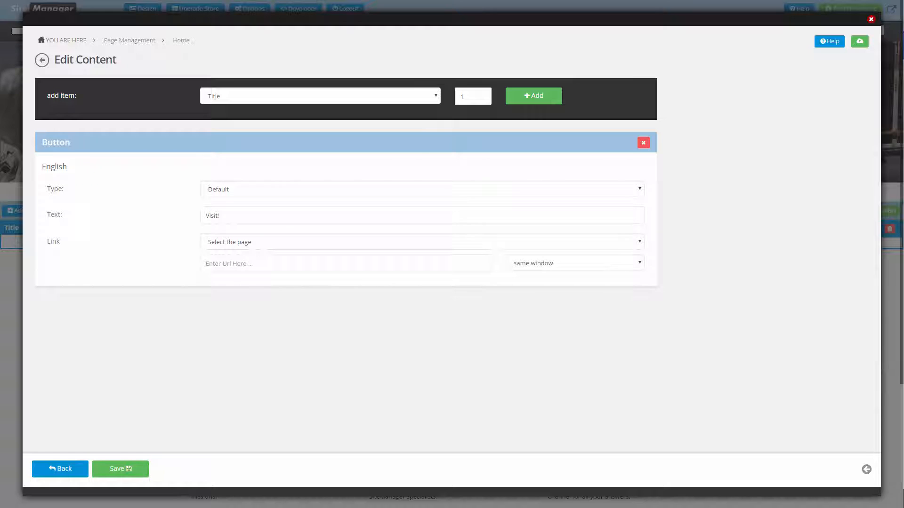
click(295, 261)
text(http://www.sitemanager.io)
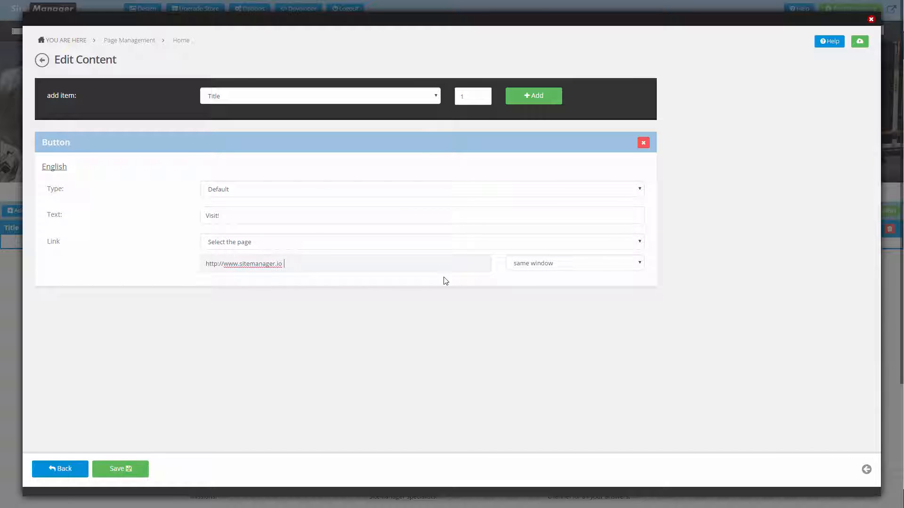
click(558, 270)
click(546, 285)
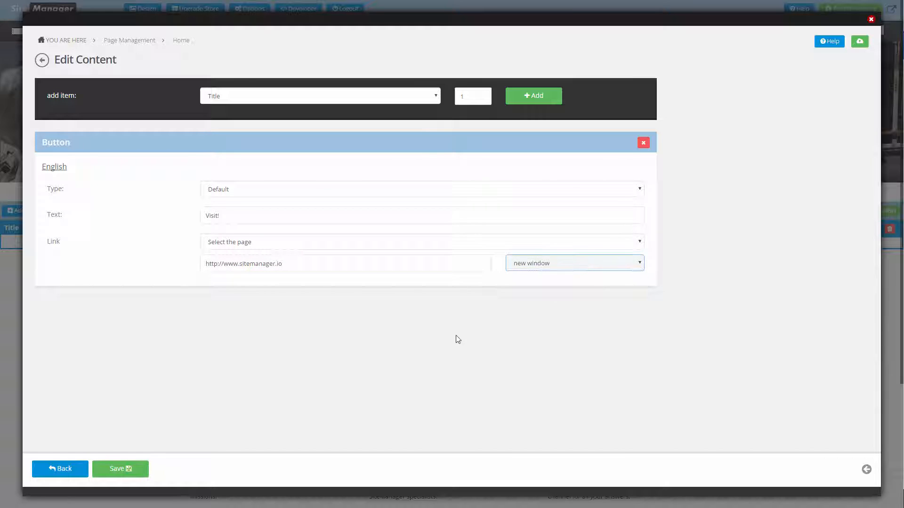
click(112, 470)
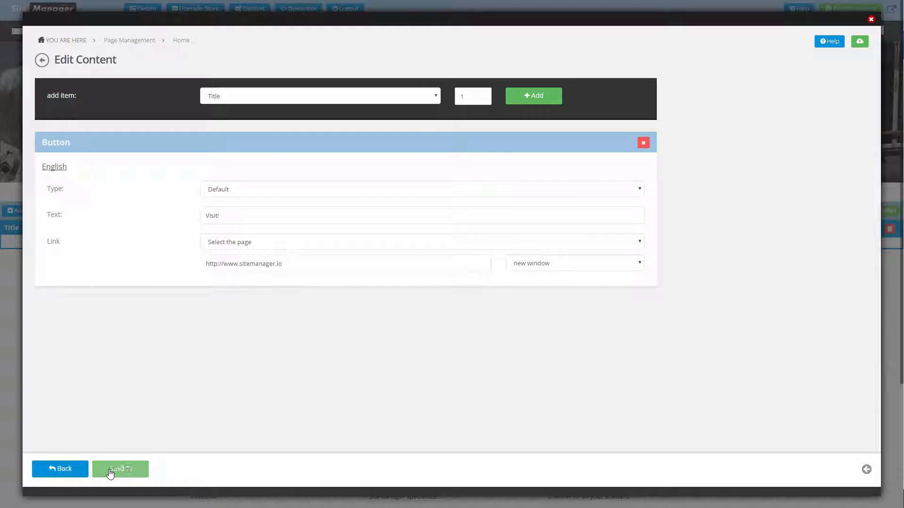
click(66, 469)
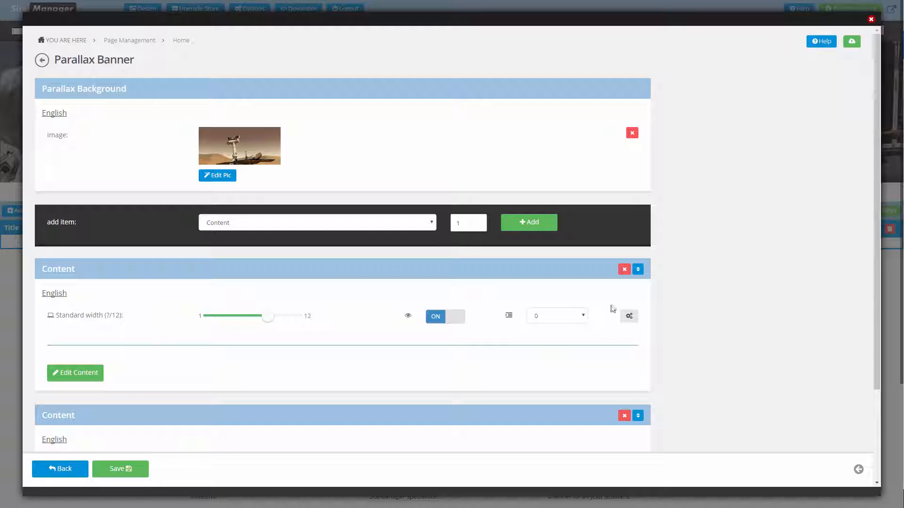
Save the parallax banner, return to the Home page and review its content down to the footer.
click(628, 316)
click(631, 317)
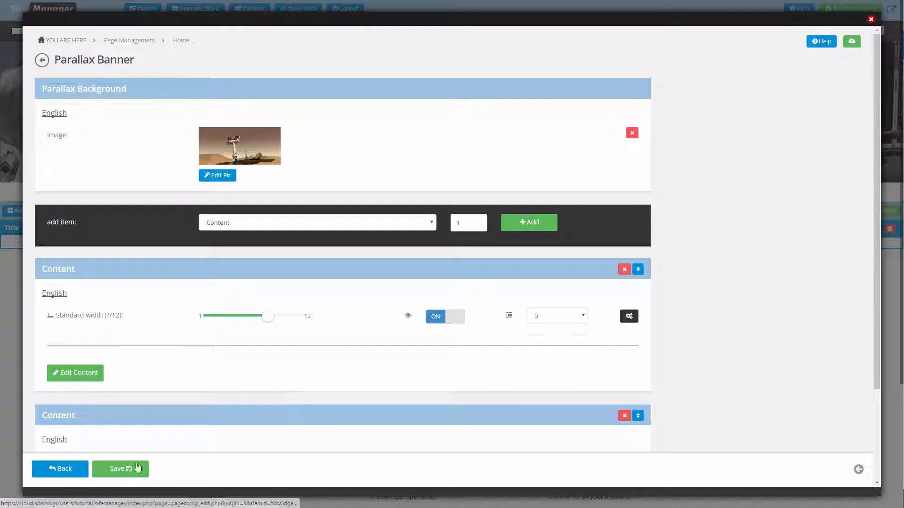
click(138, 467)
click(71, 469)
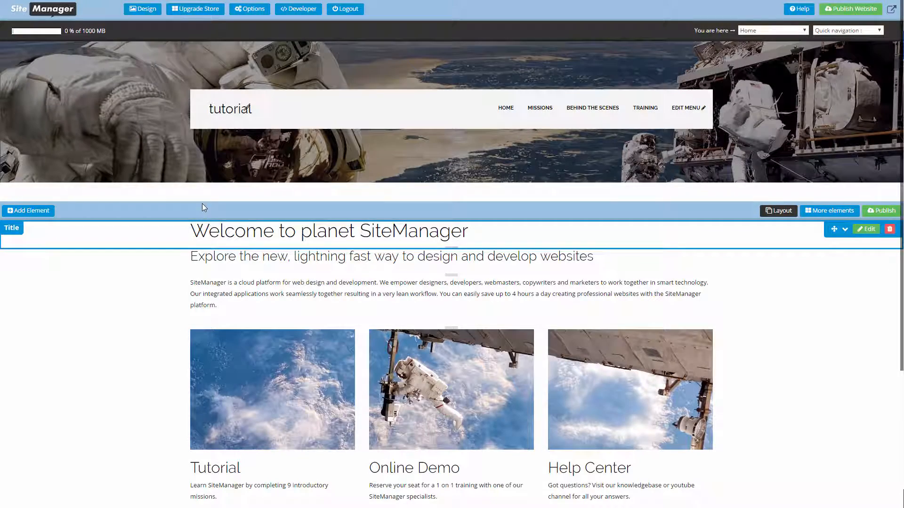
scroll(245, 203, down, 2)
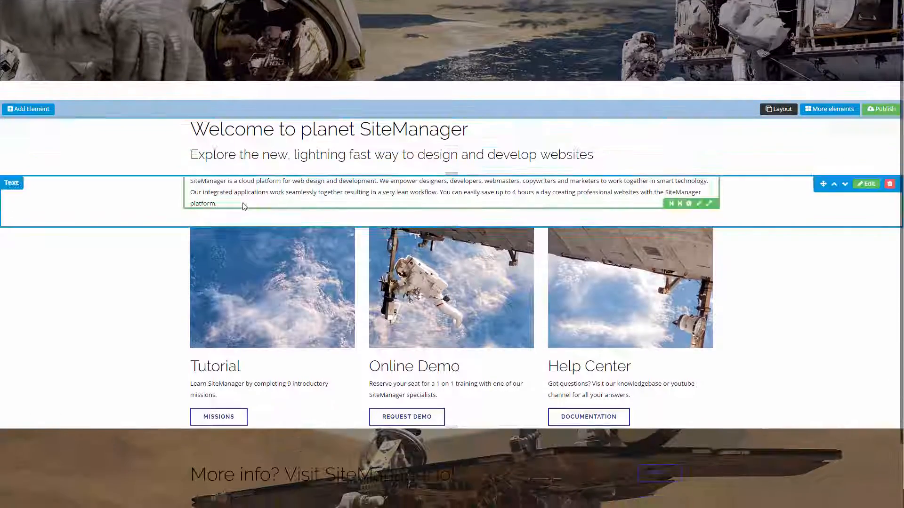
scroll(243, 204, down, 2)
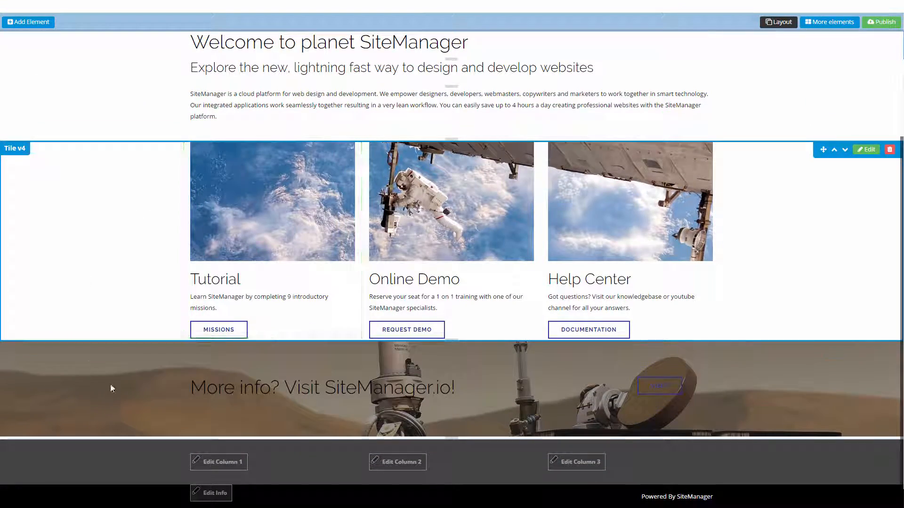
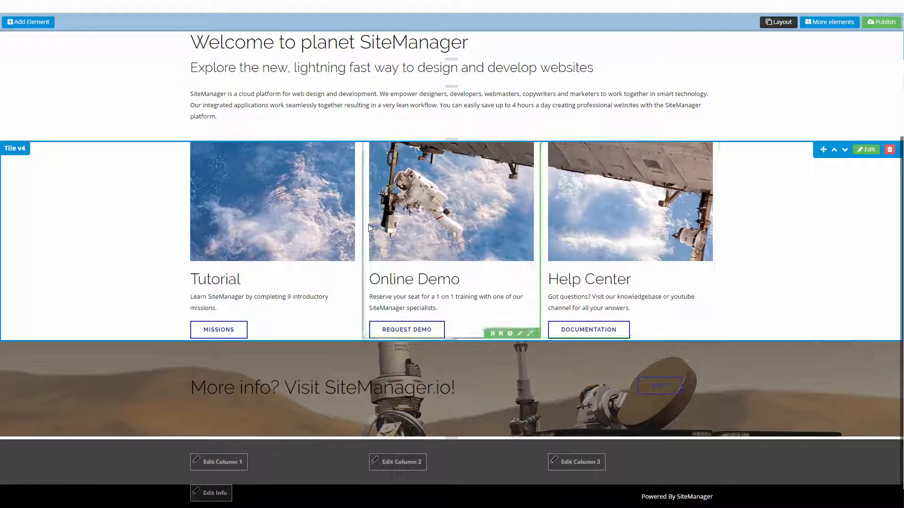
scroll(452, 282, up, 3)
scroll(157, 218, down, 3)
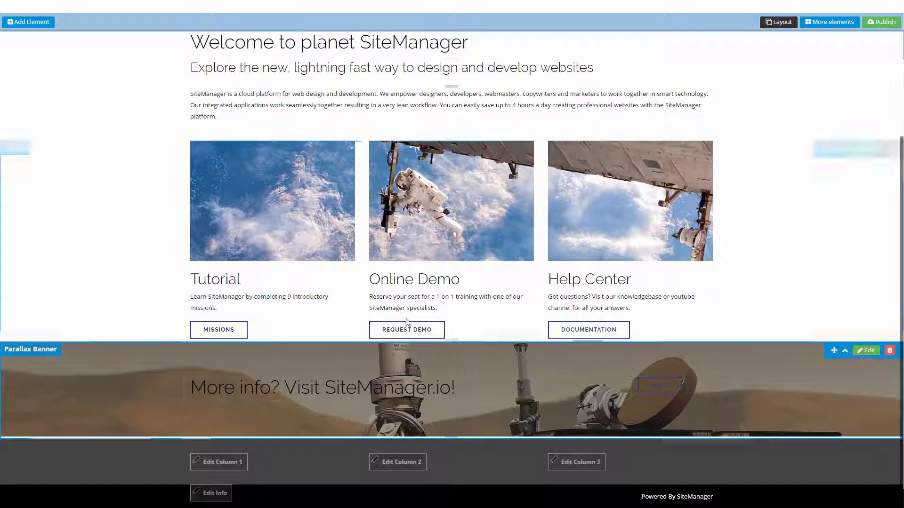
scroll(396, 320, up, 5)
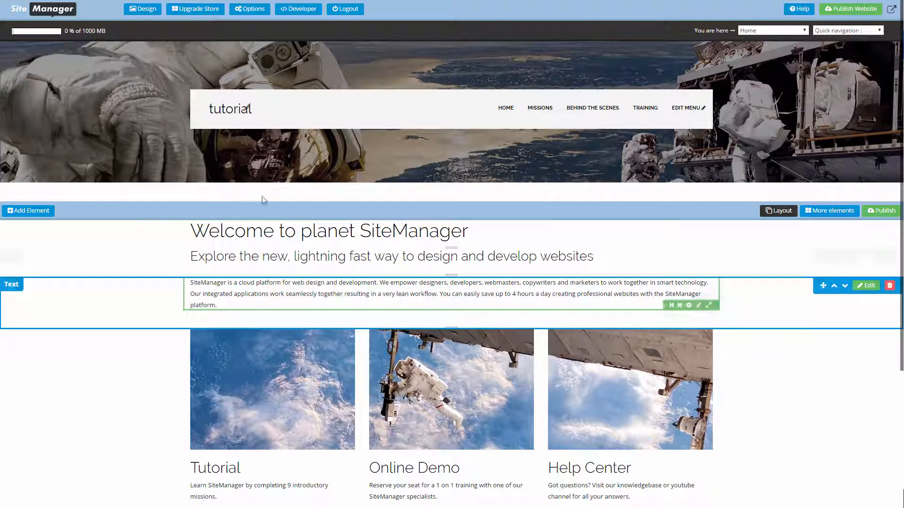
Open the content layout from the Design section for editing and bring up its Tile style settings.
click(142, 10)
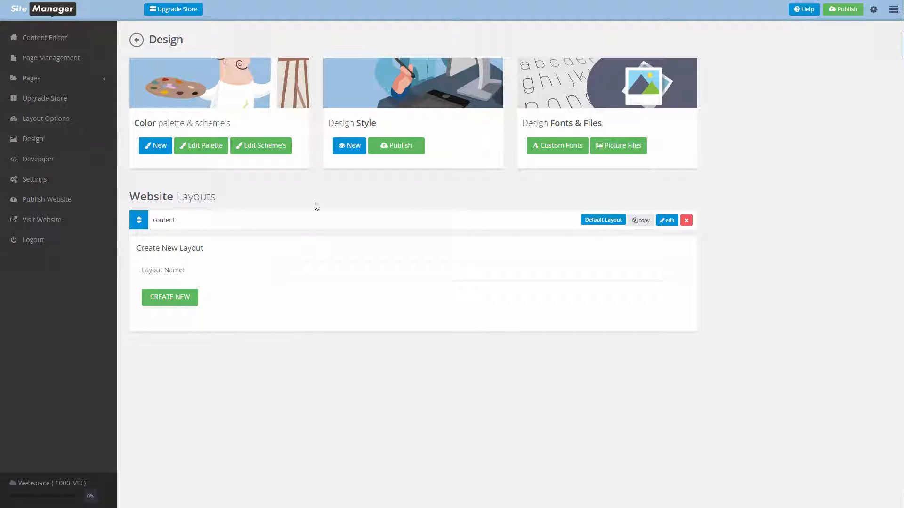
click(666, 221)
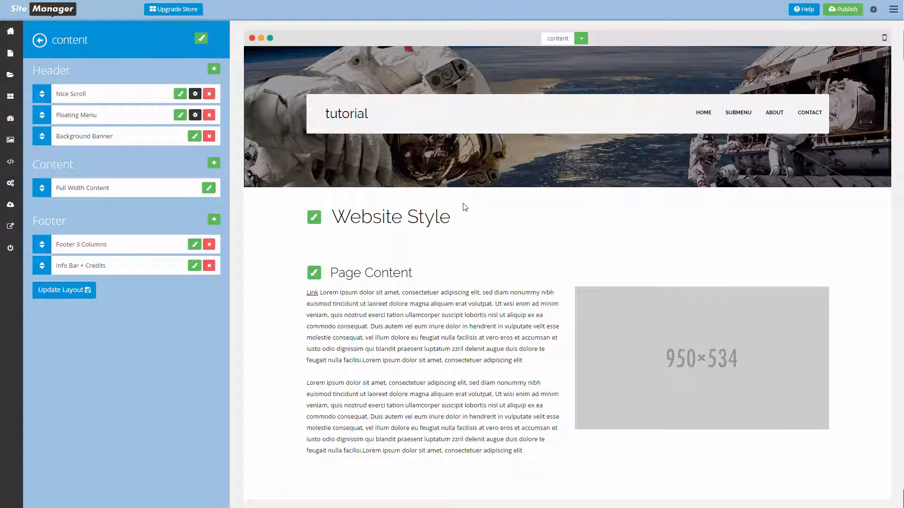
scroll(462, 203, down, 7)
scroll(458, 203, down, 10)
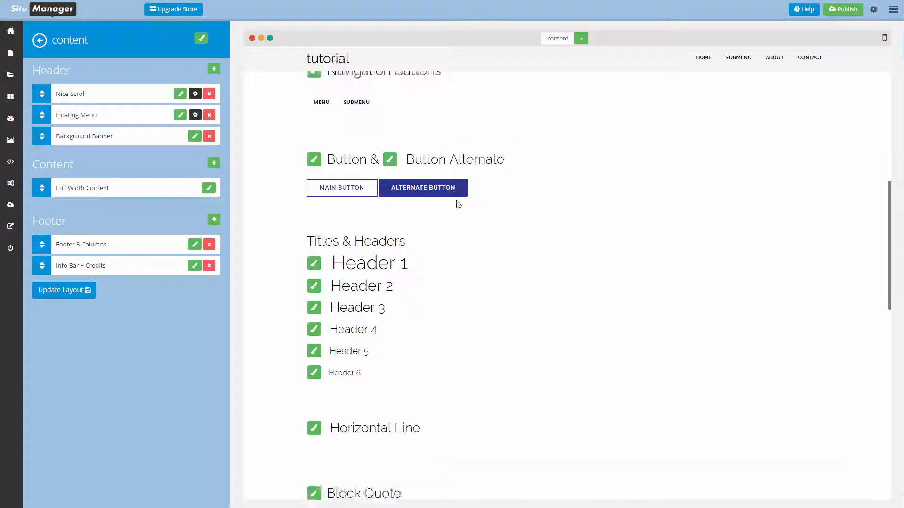
scroll(510, 244, down, 2)
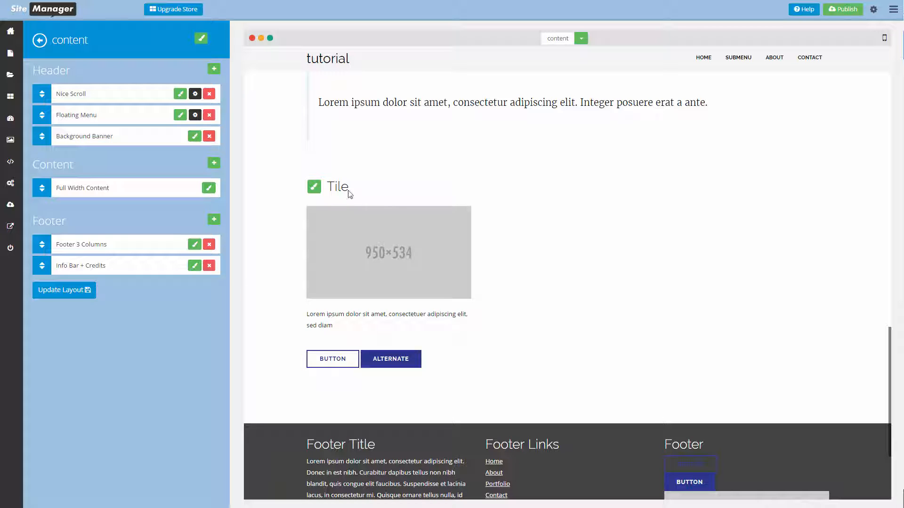
click(314, 186)
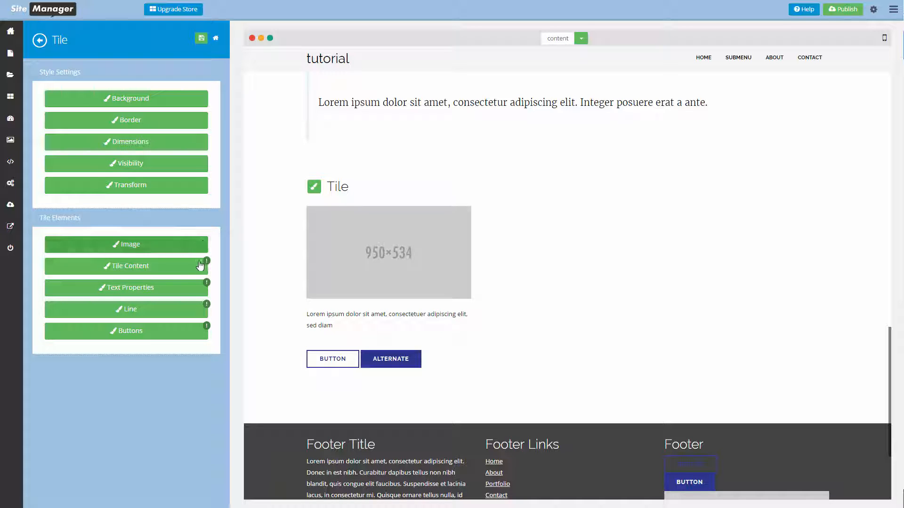
Enable the tile's margin with a bottom value of 40 pixels, save the style and return to the layout overview.
click(146, 150)
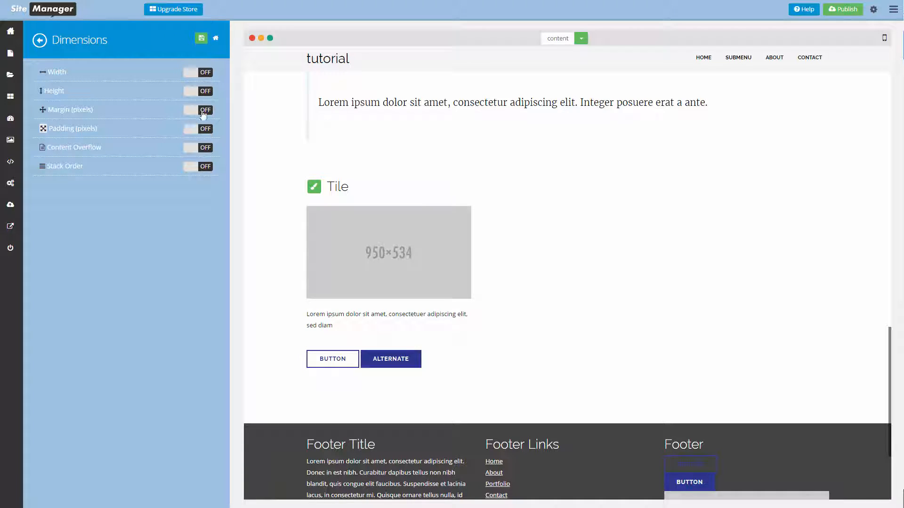
click(204, 111)
drag(119, 178, 77, 180)
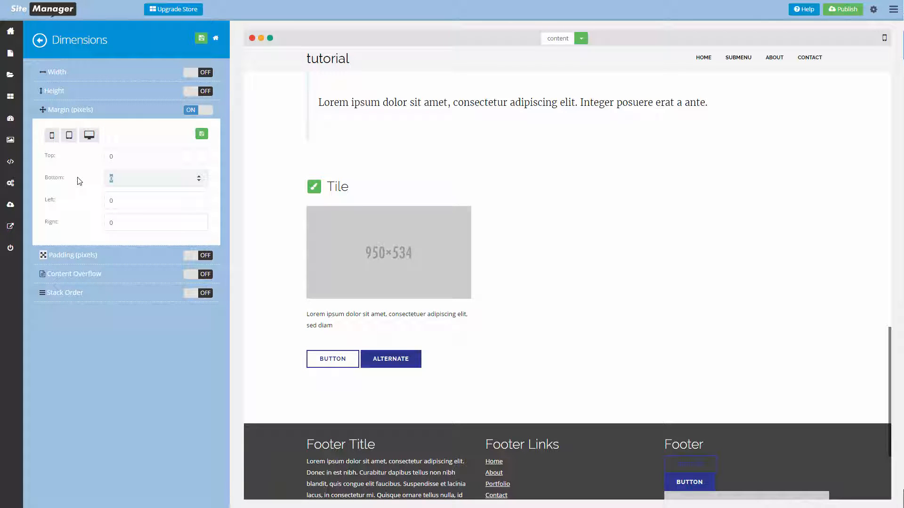
text(40)
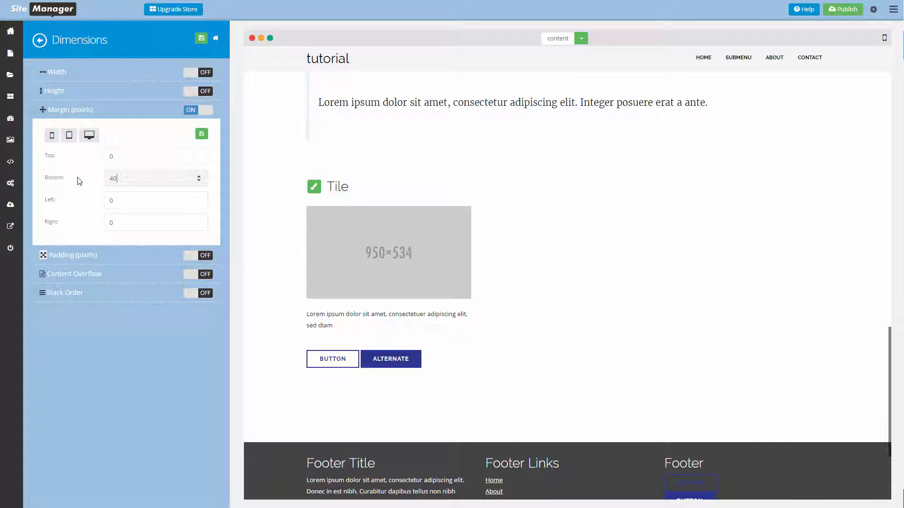
click(197, 134)
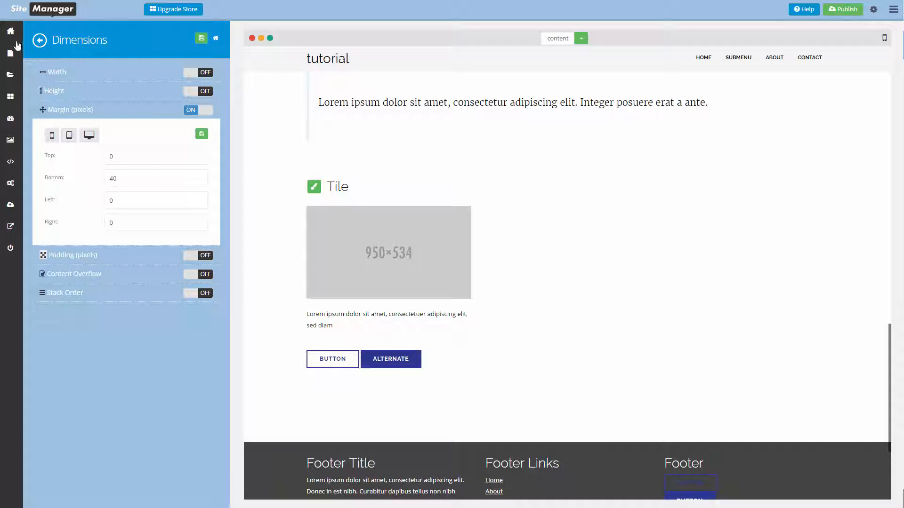
click(201, 39)
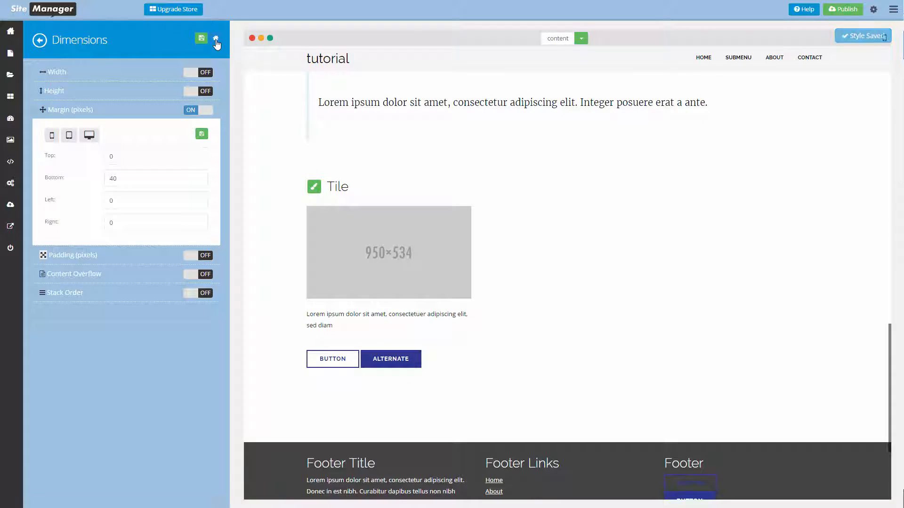
click(216, 40)
click(80, 300)
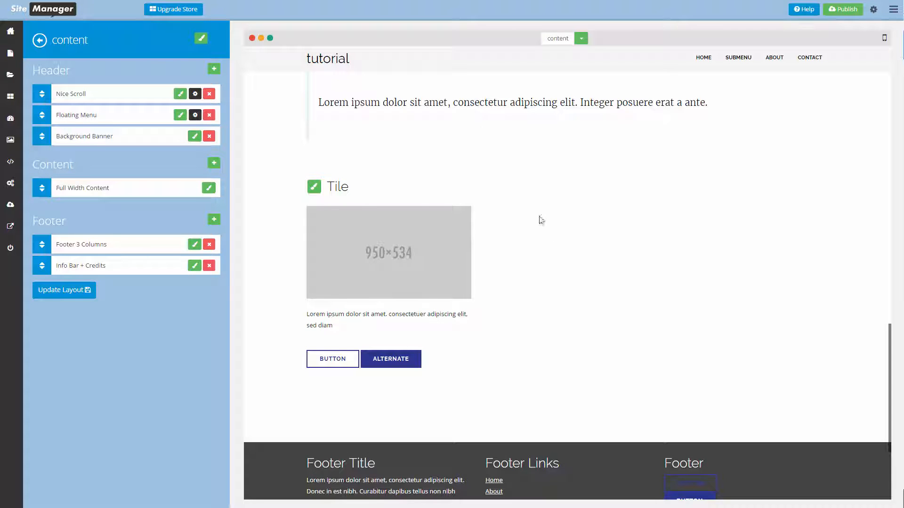
Examine the layout's style preview, including the navigation submenu, buttons, headers, horizontal line and block quote.
scroll(538, 221, up, 6)
scroll(532, 226, up, 4)
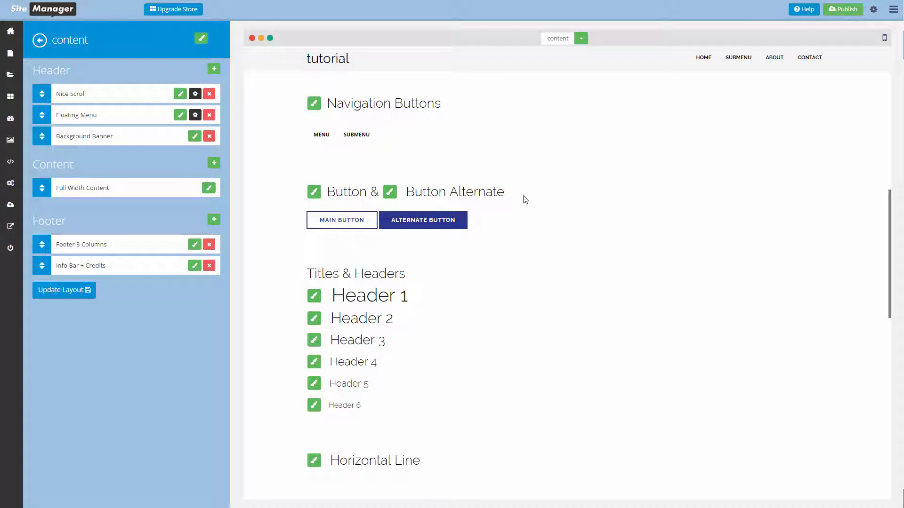
mouse_move(346, 134)
scroll(346, 134, up, 3)
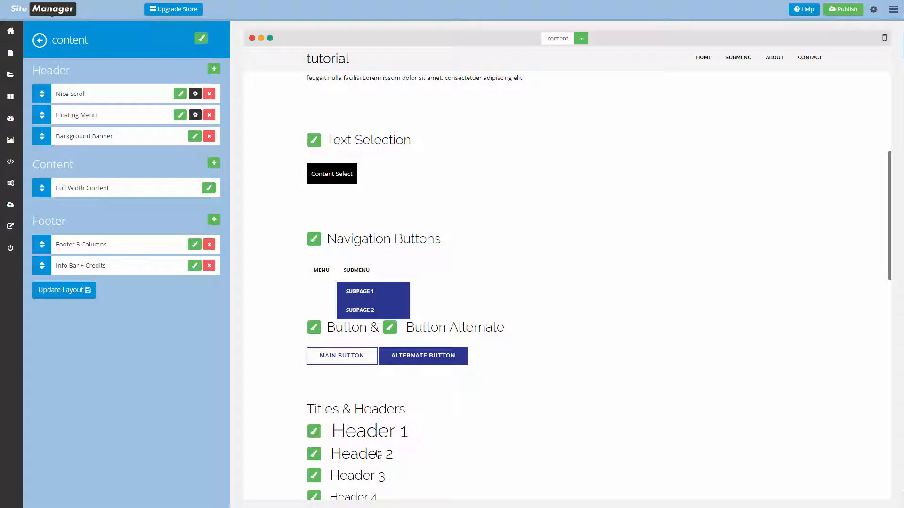
scroll(379, 455, down, 3)
scroll(403, 329, down, 1)
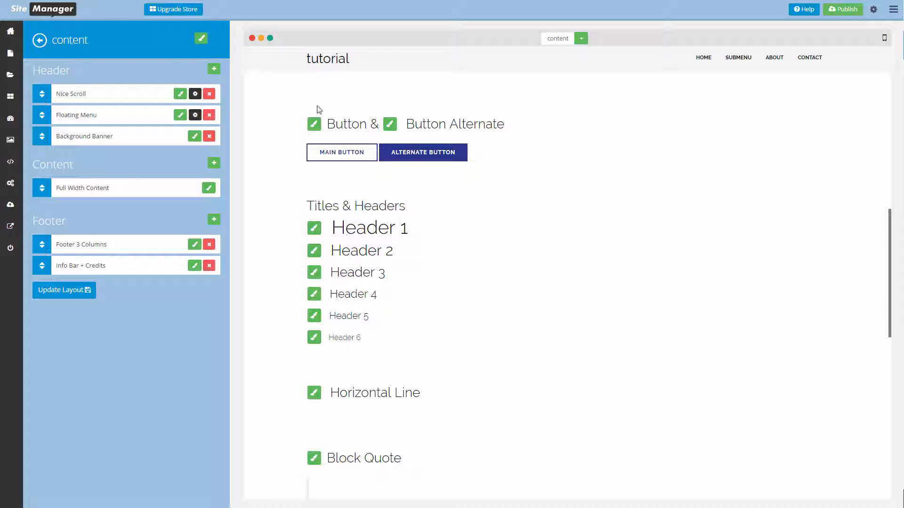
scroll(379, 284, down, 2)
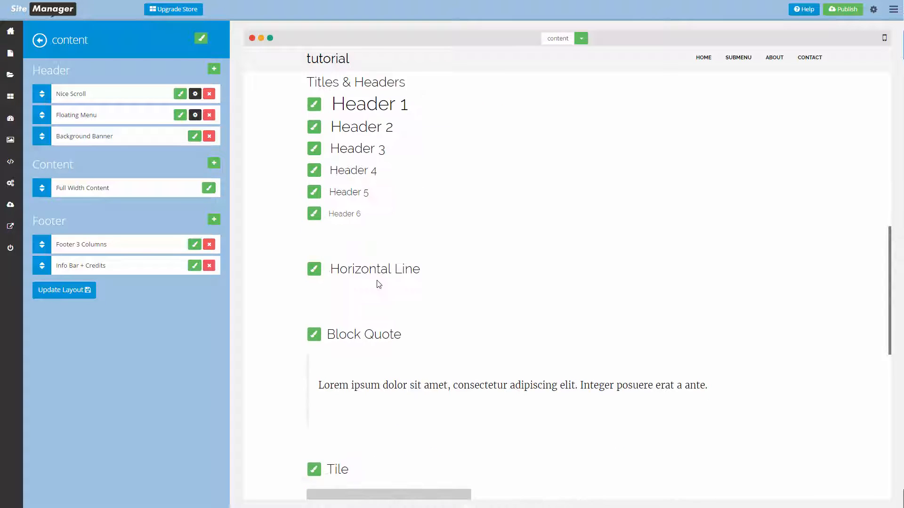
scroll(379, 283, up, 10)
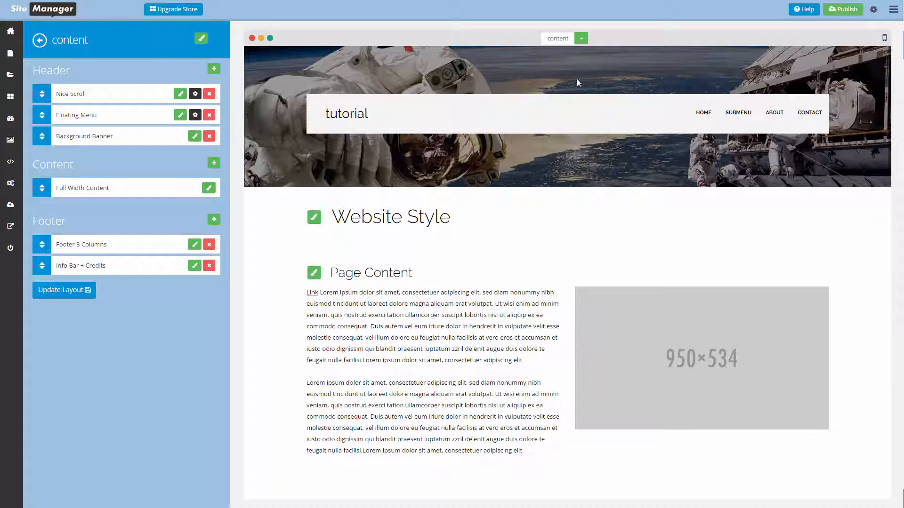
Switch the layout preview to the Home page and open the style settings of its parallax banner.
click(580, 40)
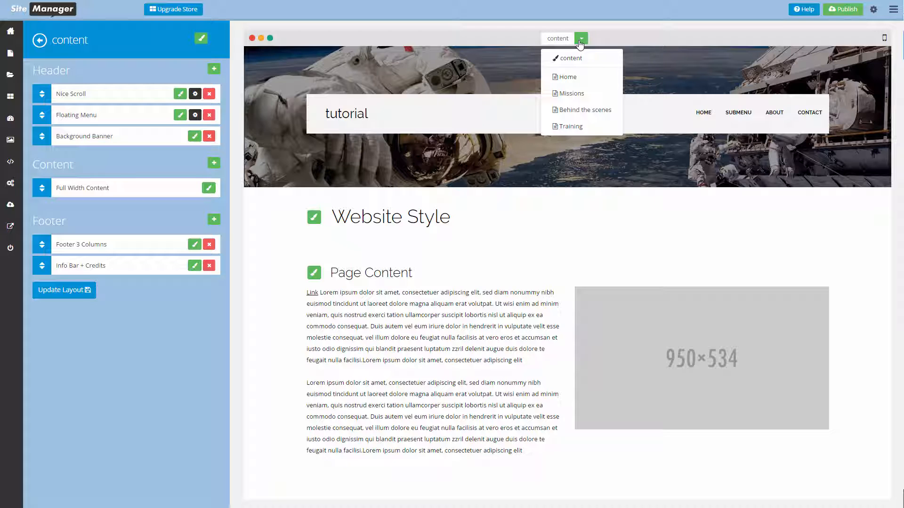
click(581, 78)
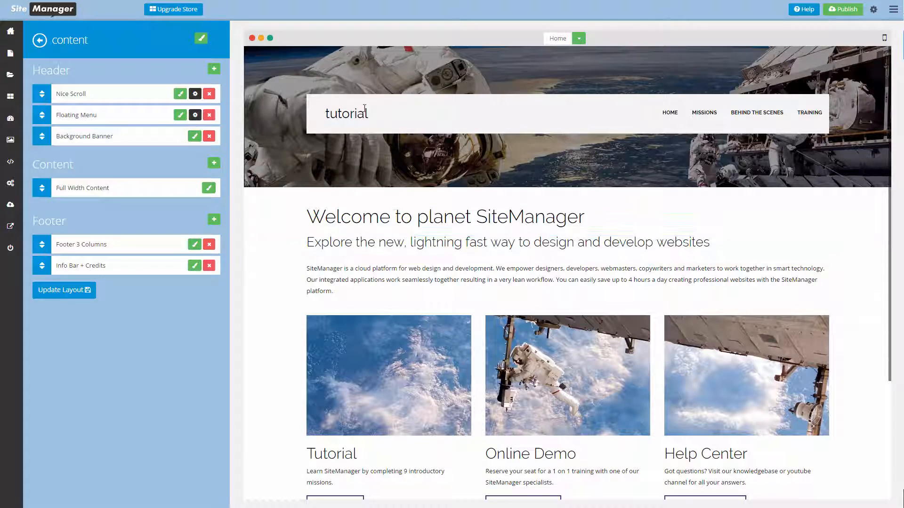
scroll(440, 168, down, 3)
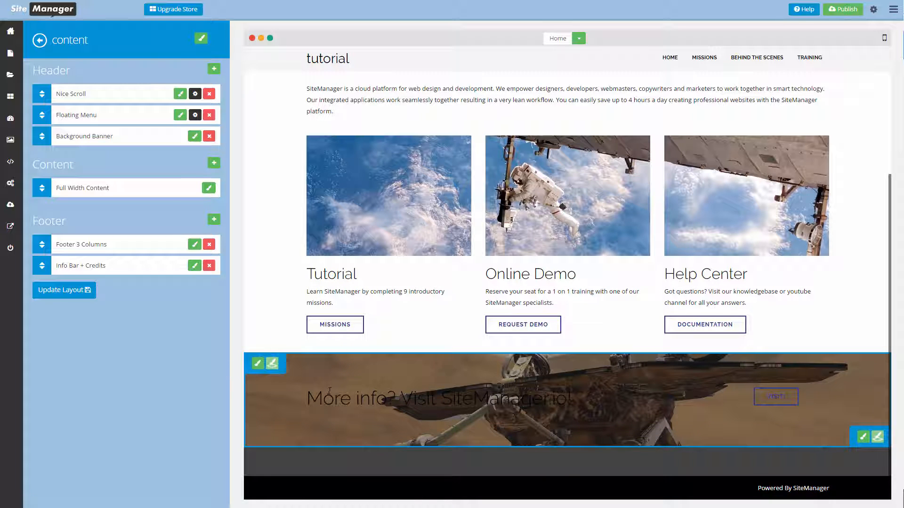
click(272, 363)
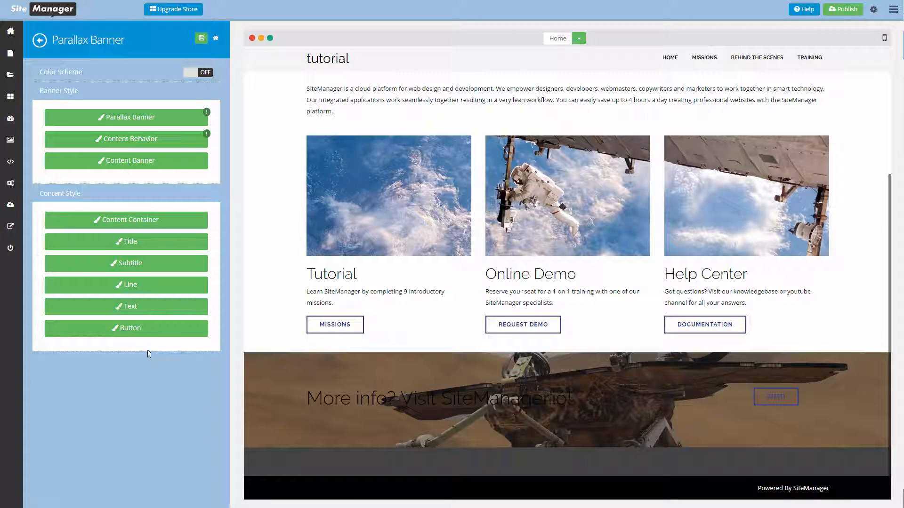
Enable a custom font color for the parallax banner's title text and set it to Color 5.
click(132, 242)
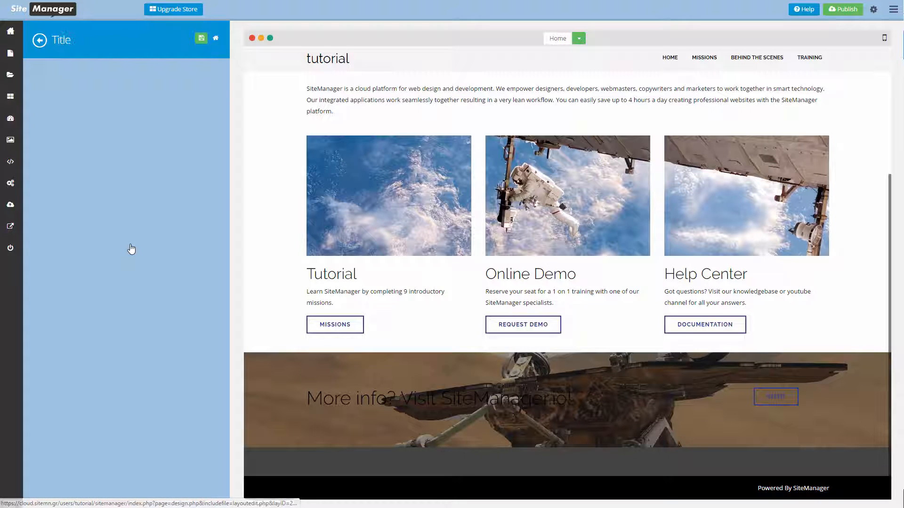
click(126, 98)
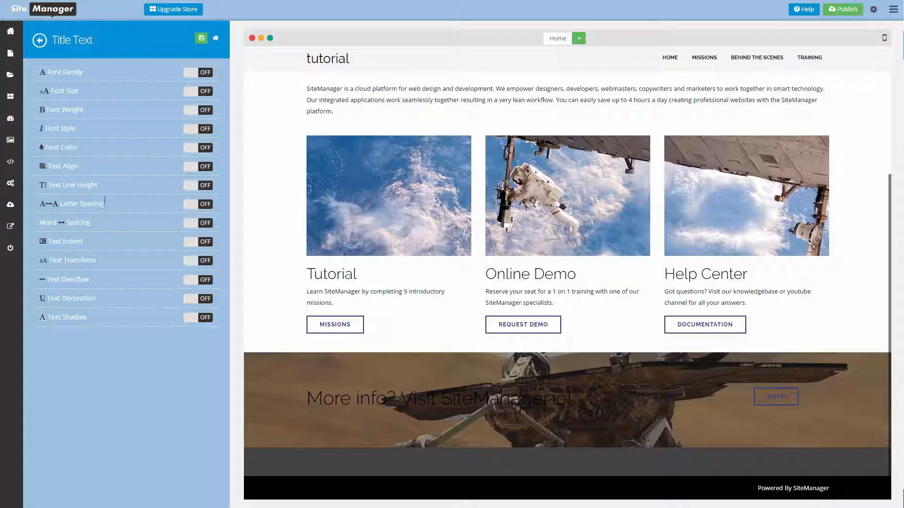
click(197, 147)
click(145, 197)
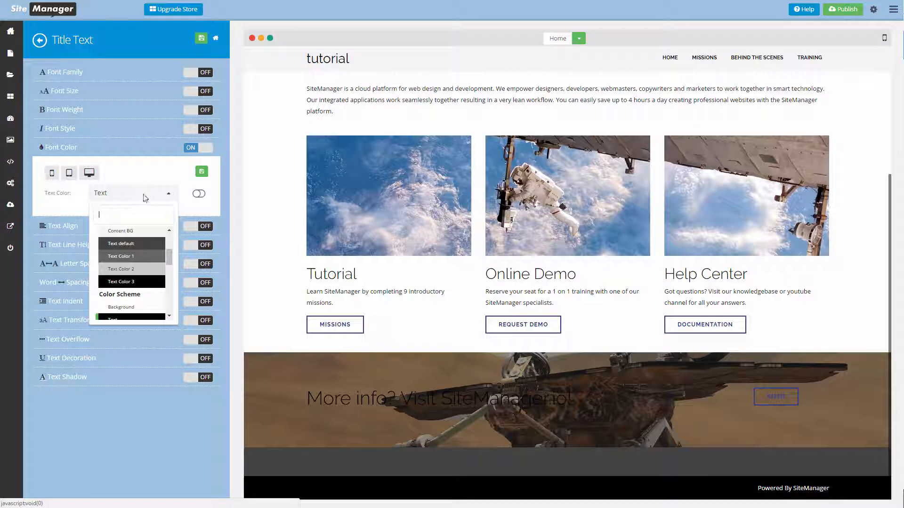
scroll(123, 292, up, 3)
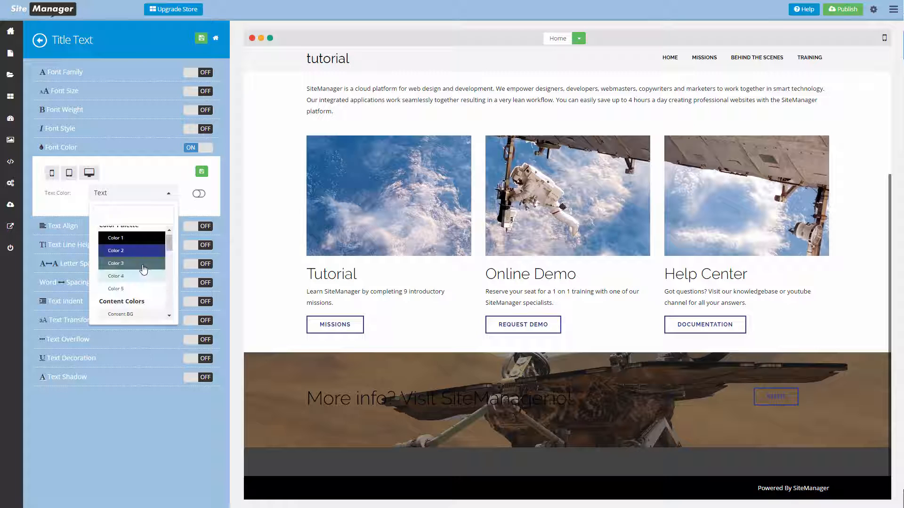
click(122, 295)
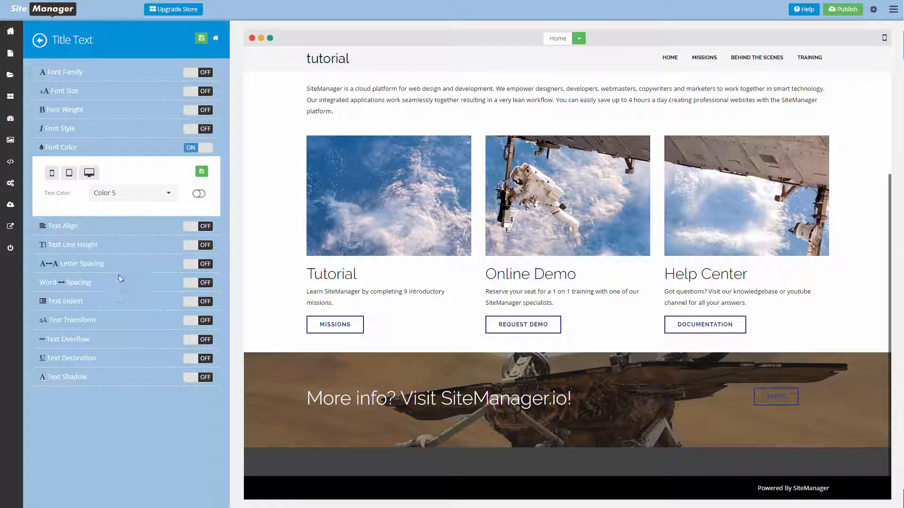
Enable a custom font size for the banner's title text, set it to 36 pixels and save it.
click(206, 92)
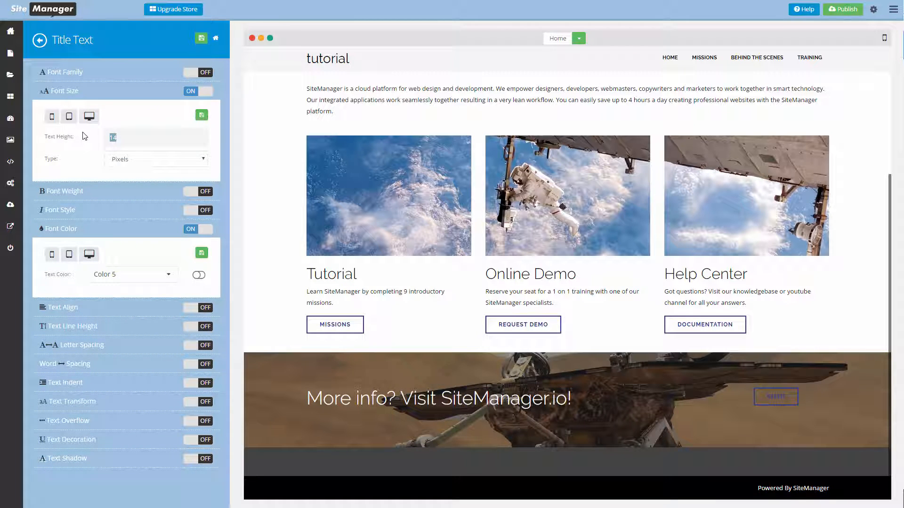
text(36)
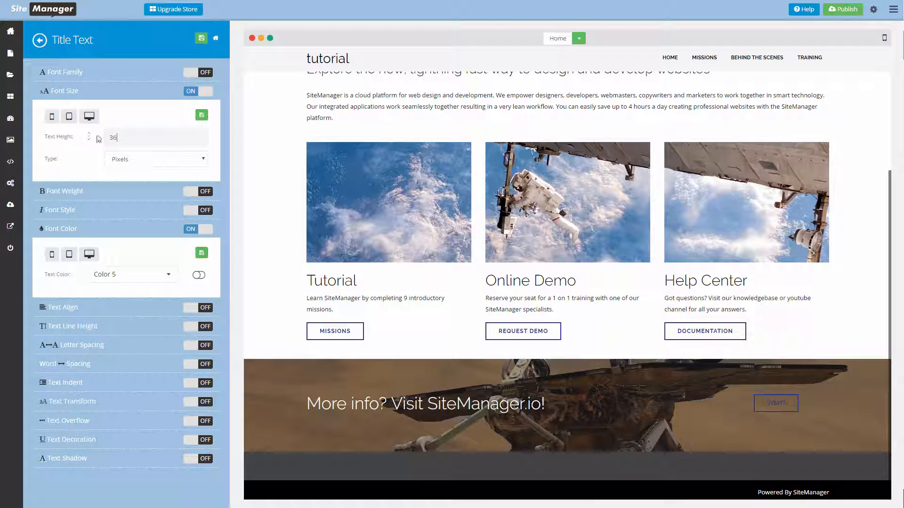
click(200, 117)
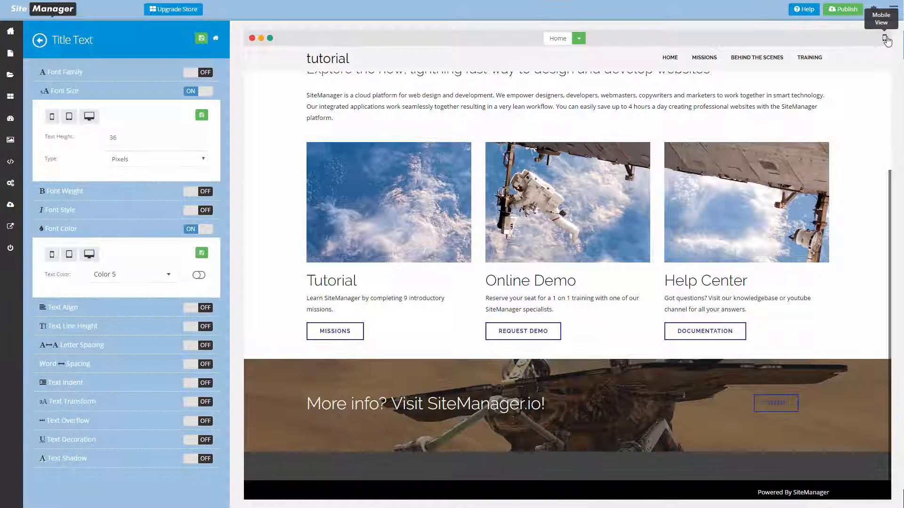
Set the banner title's mobile text height to 28 pixels in the mobile preview, save it and return to the desktop preview.
click(884, 39)
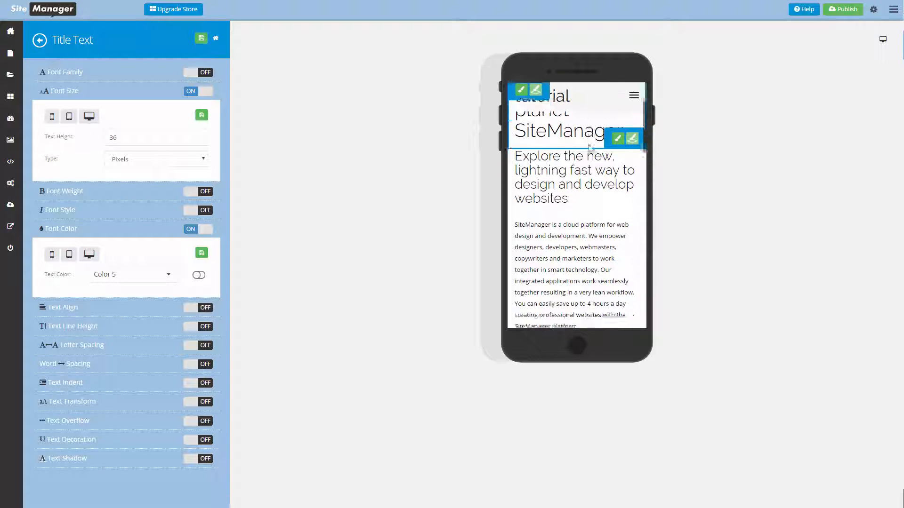
scroll(590, 148, down, 20)
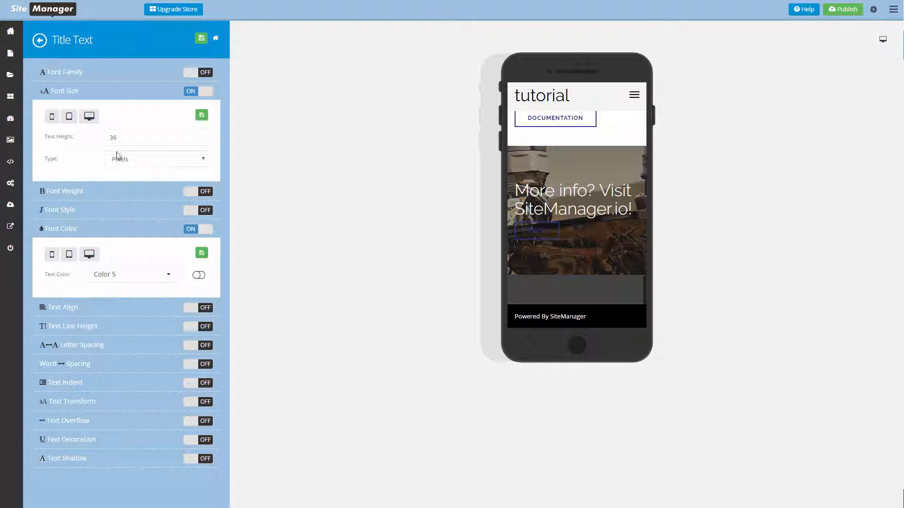
click(52, 117)
drag(121, 155, 102, 154)
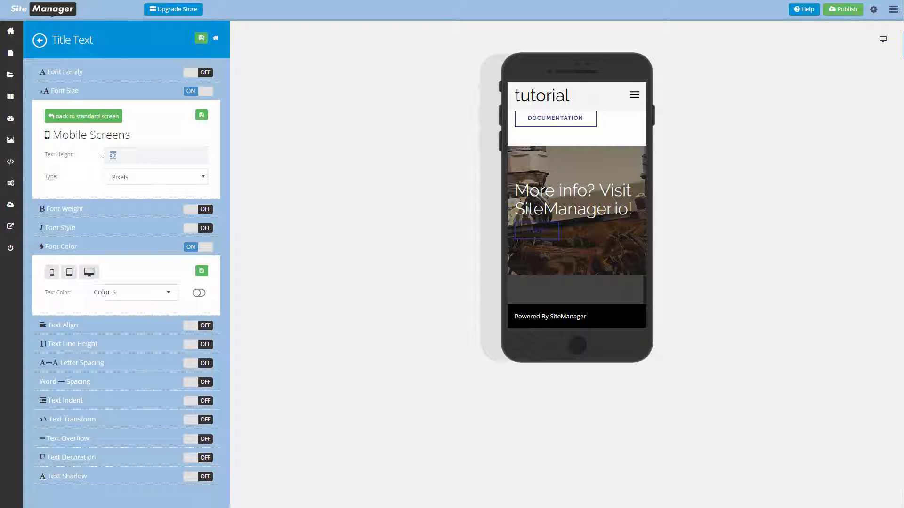
text(24)
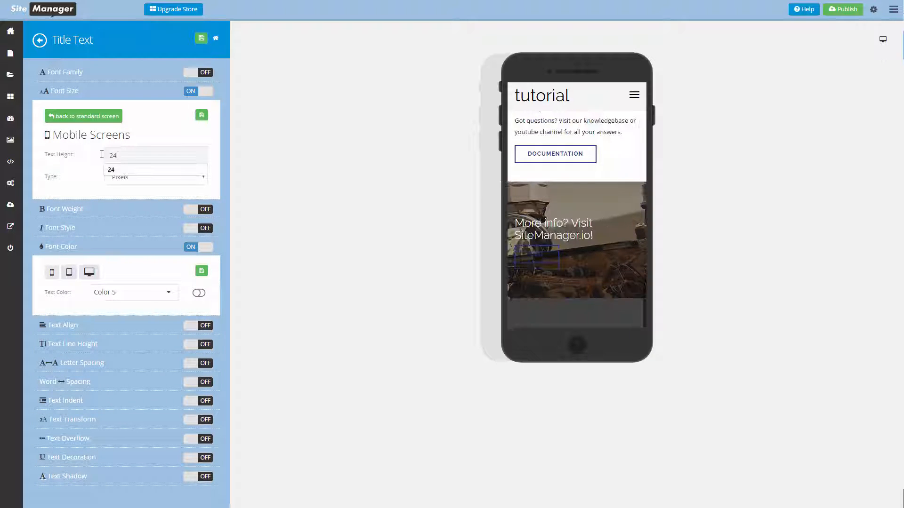
key(BackSpace)
text(8)
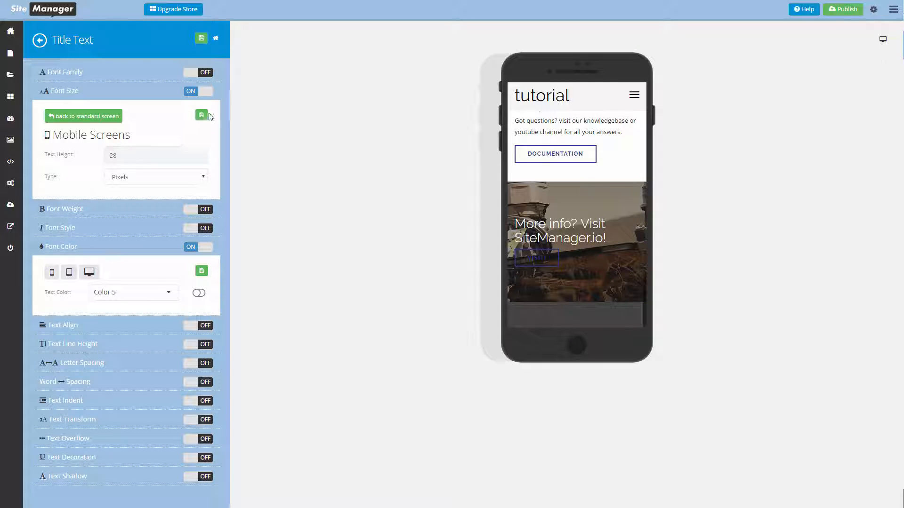
click(206, 116)
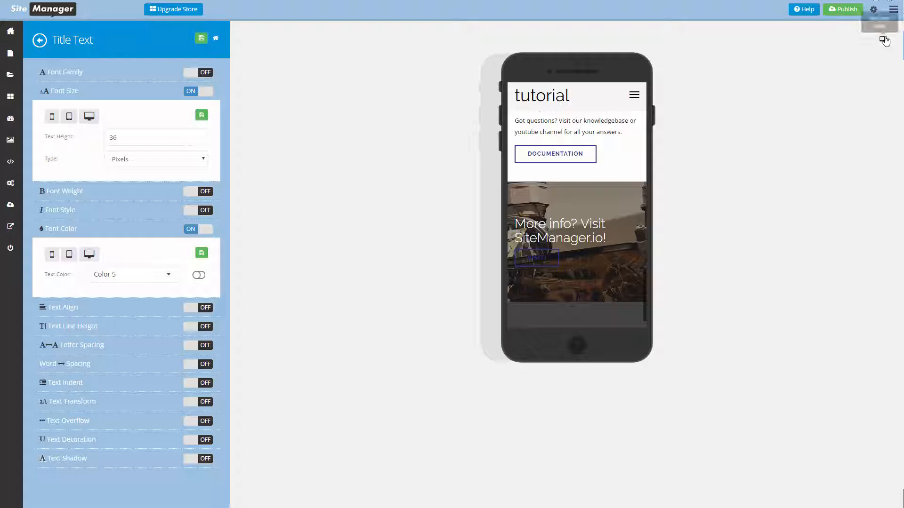
click(882, 39)
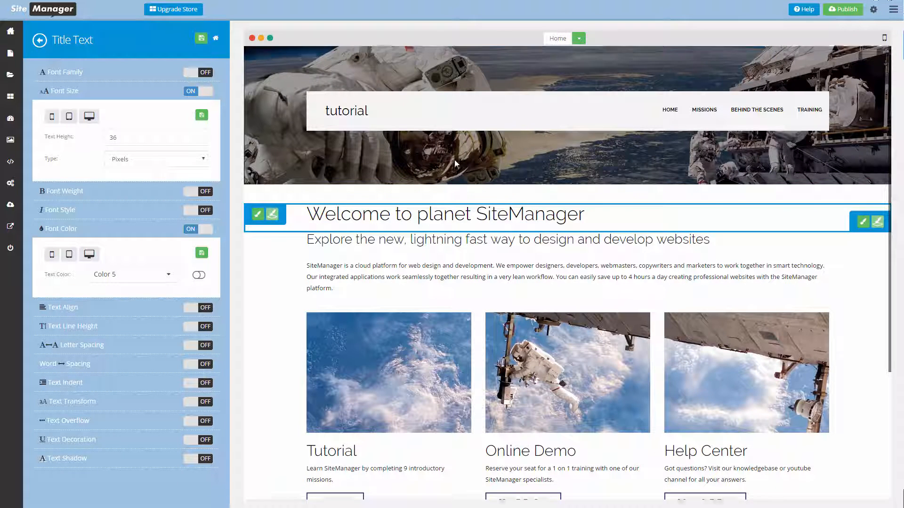
Turn on the font color for the default text of the parallax banner's primary button, set it to Color 5 and save.
scroll(612, 282, down, 4)
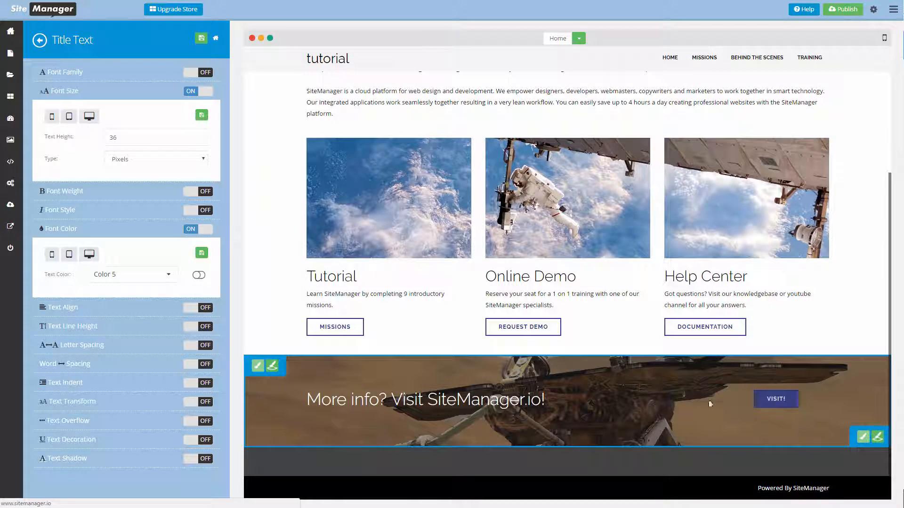
click(38, 47)
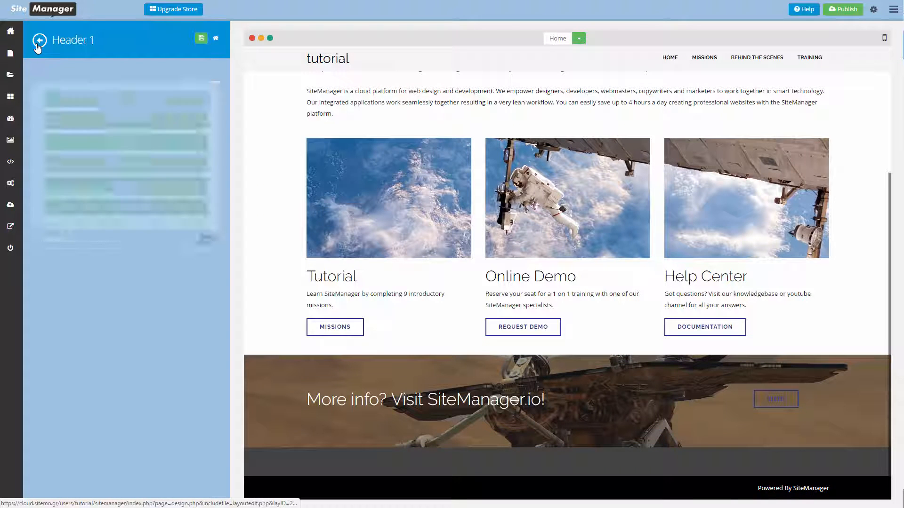
click(38, 47)
click(39, 41)
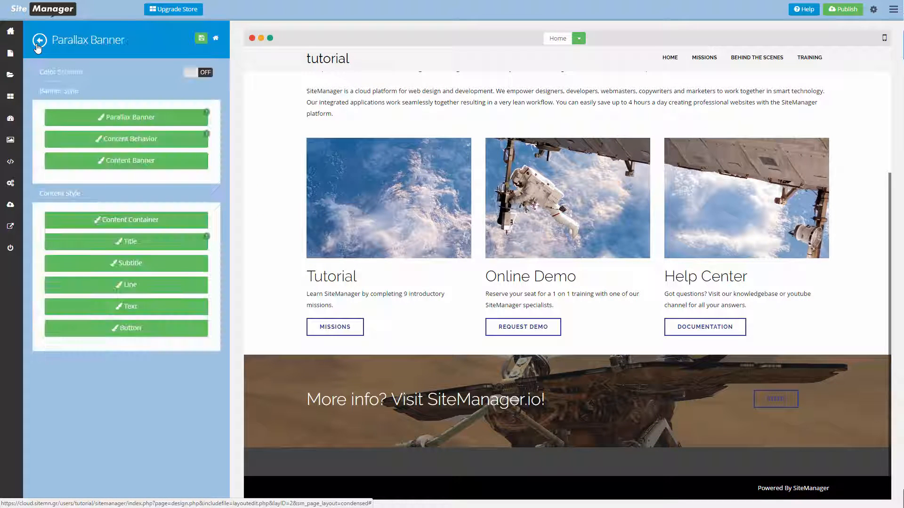
click(144, 337)
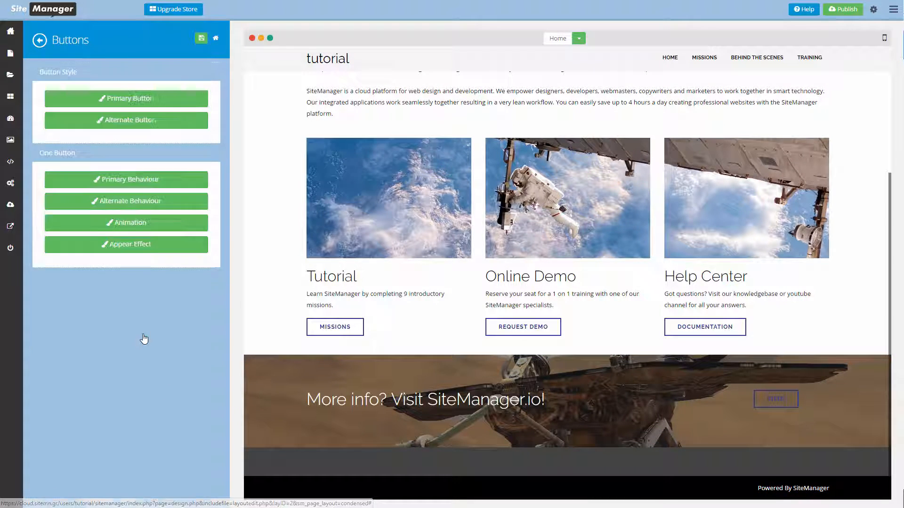
click(149, 98)
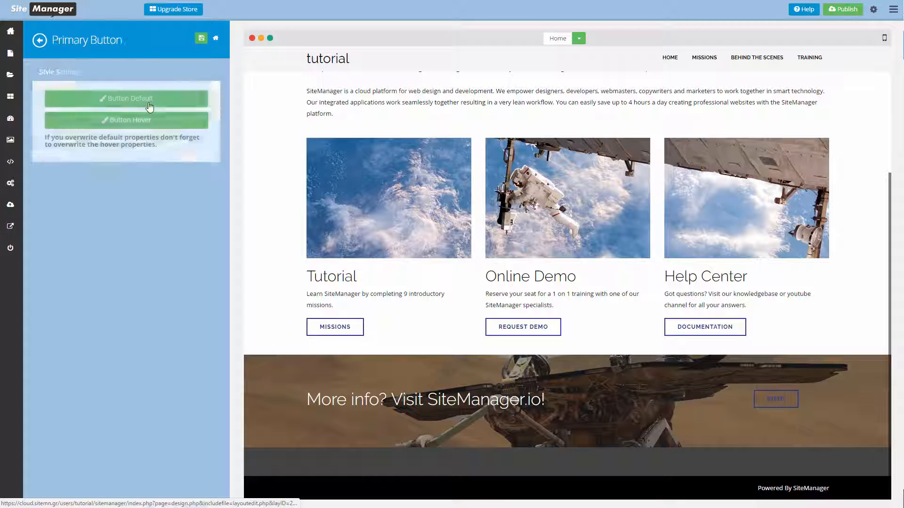
click(149, 98)
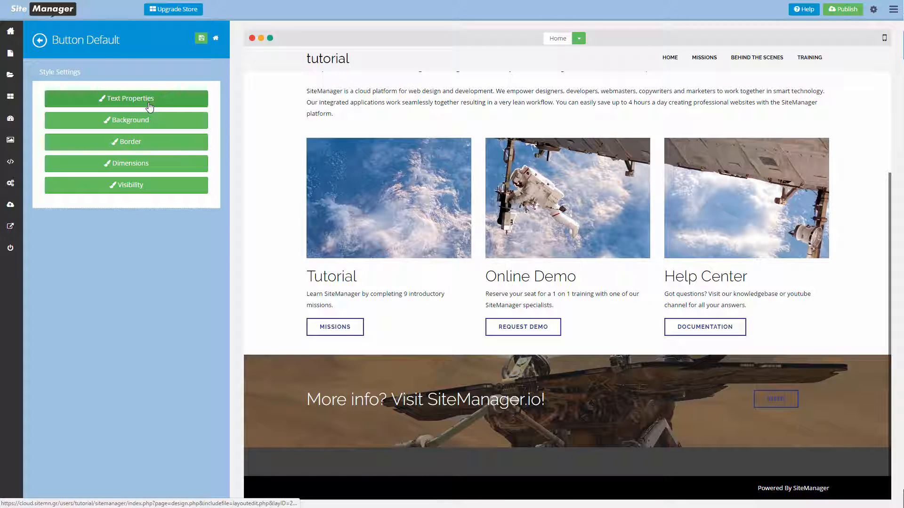
click(150, 105)
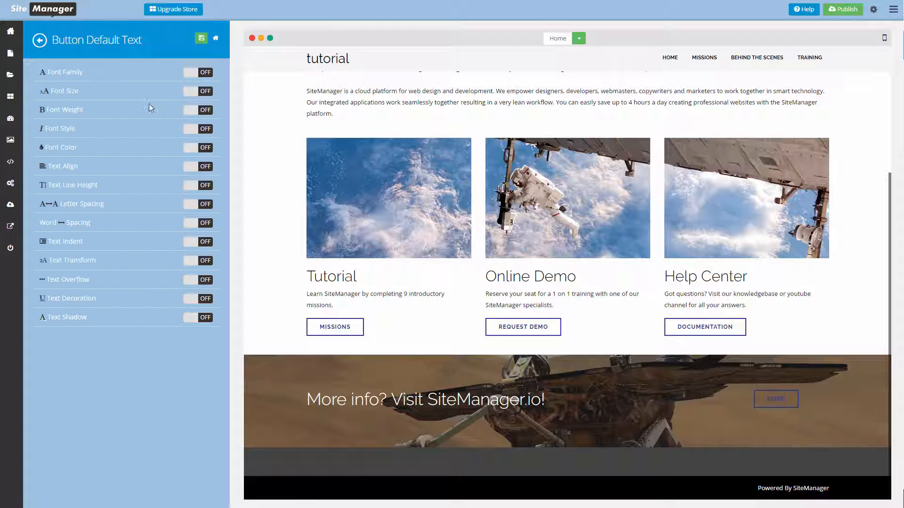
click(203, 149)
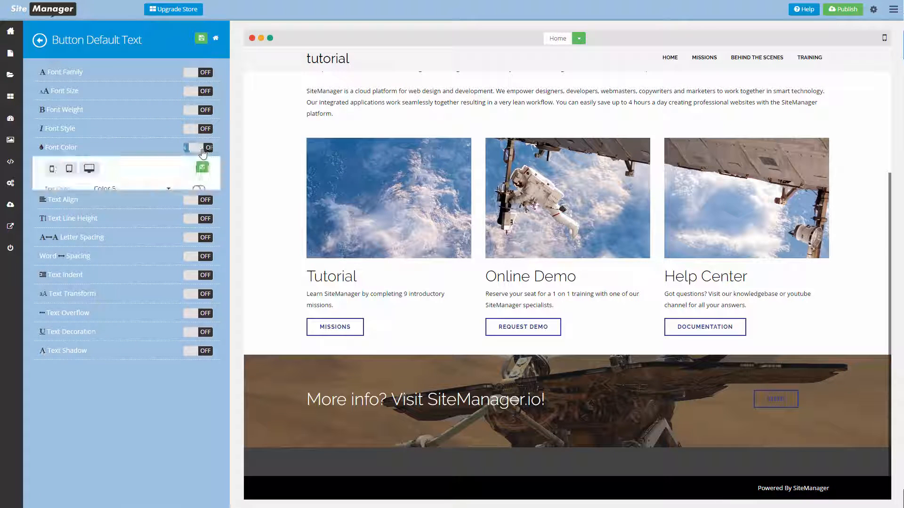
click(115, 194)
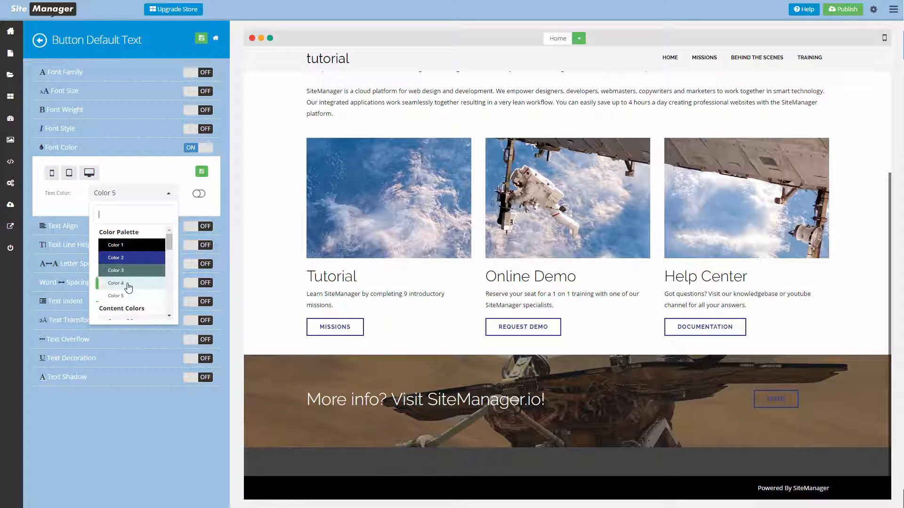
click(126, 283)
click(131, 194)
click(123, 296)
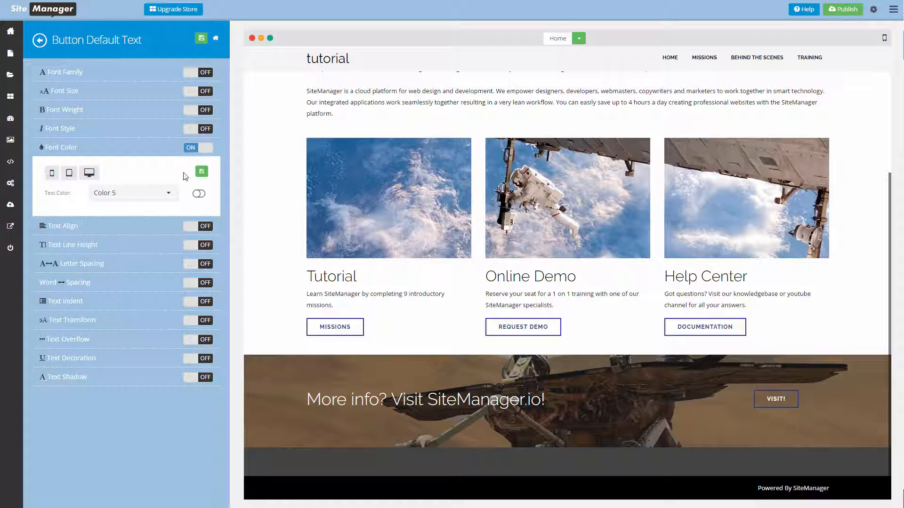
click(201, 172)
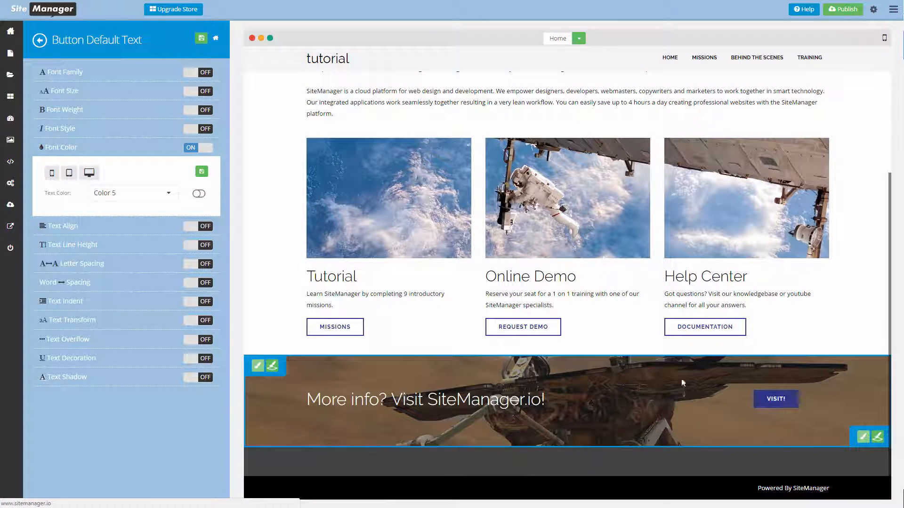
Add a 2-pixel solid border in Color 5 to the primary button's default style and save it.
click(40, 40)
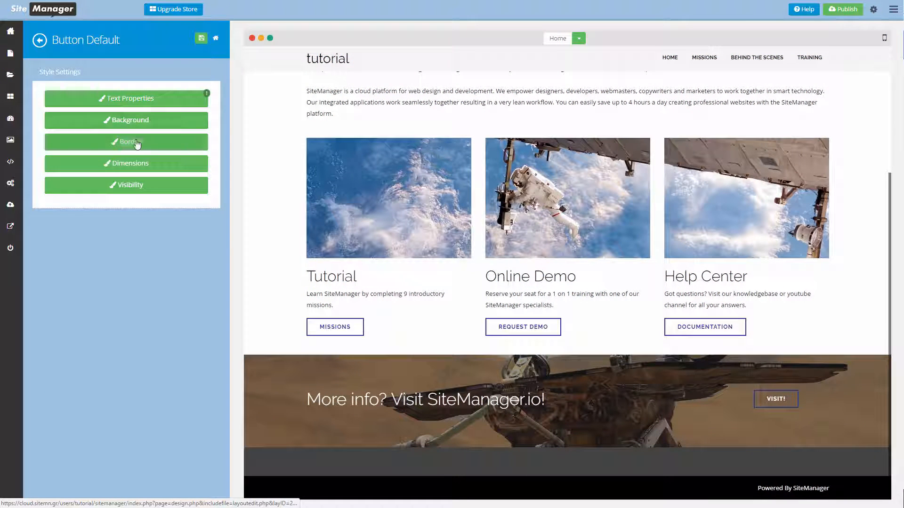
click(137, 143)
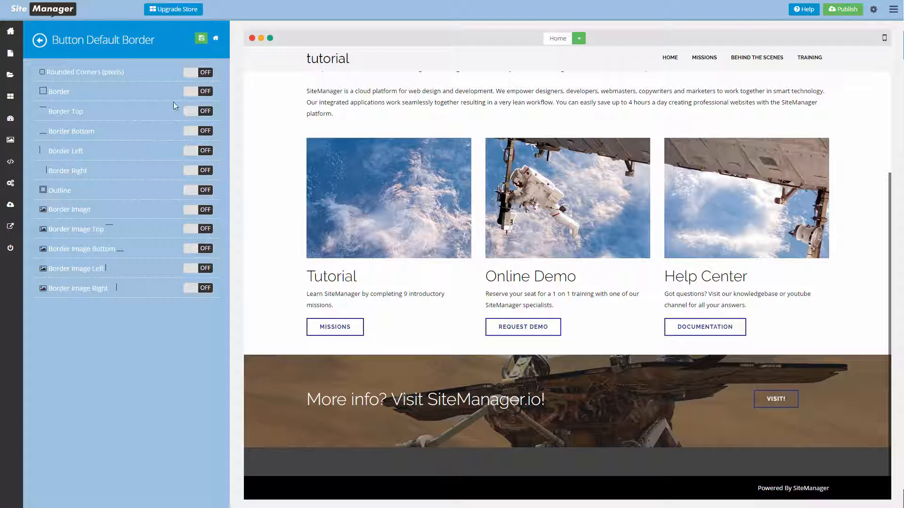
click(200, 93)
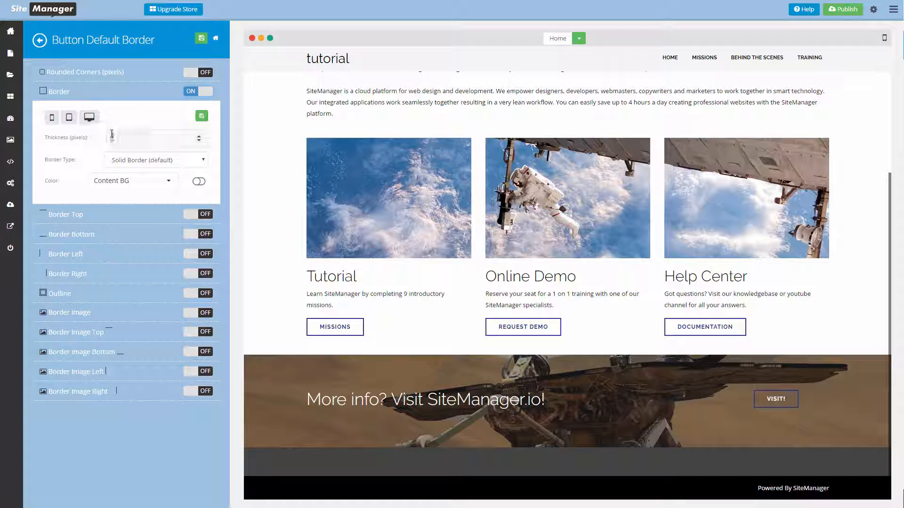
click(118, 182)
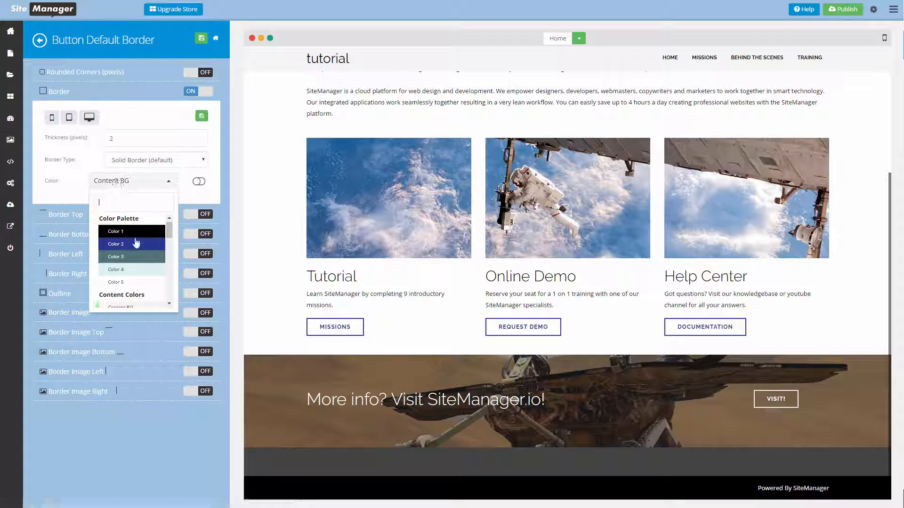
click(121, 285)
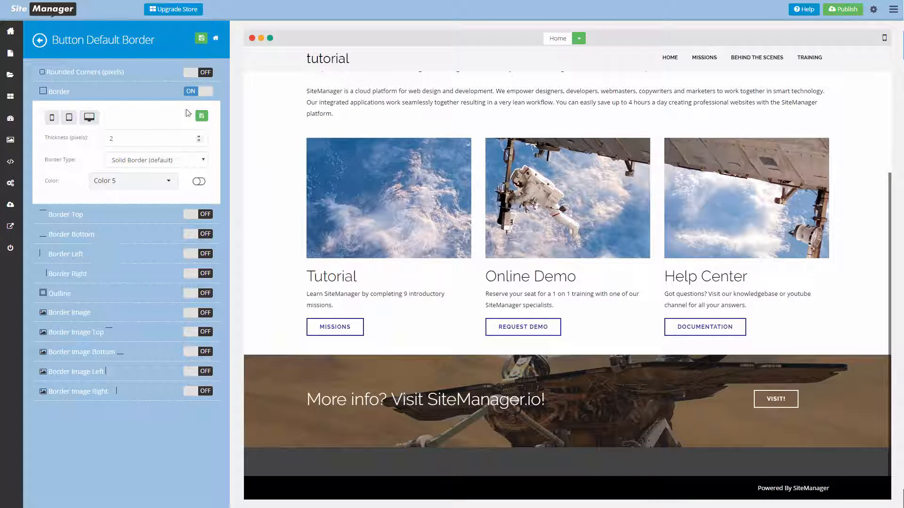
click(200, 118)
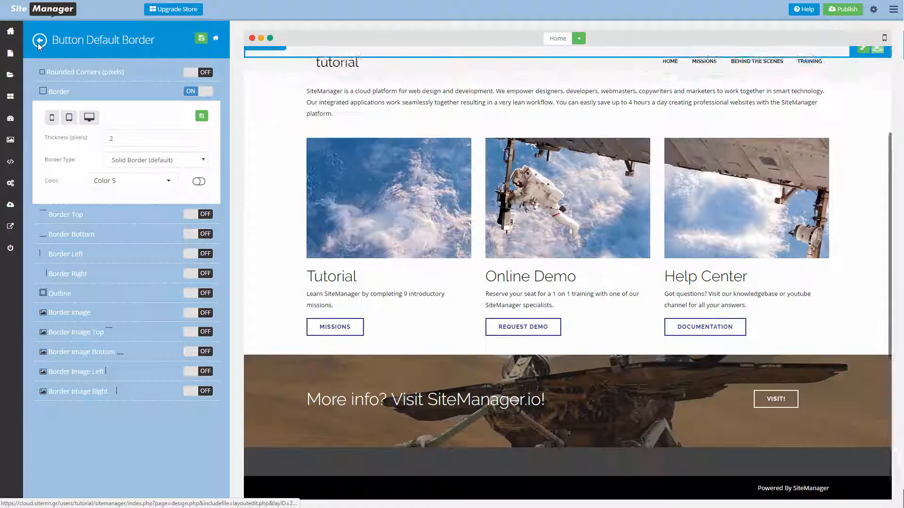
Turn on the behaviour setting for the banner's primary button and set it to Right.
click(38, 43)
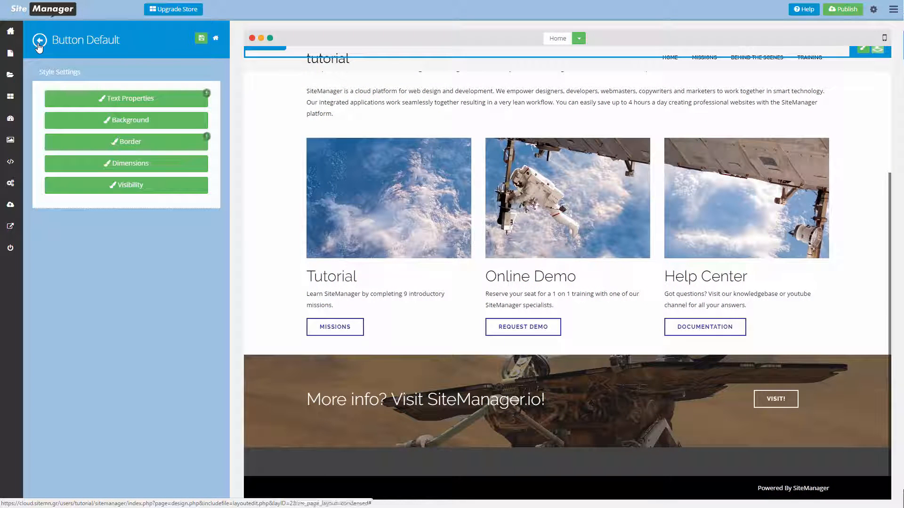
click(39, 42)
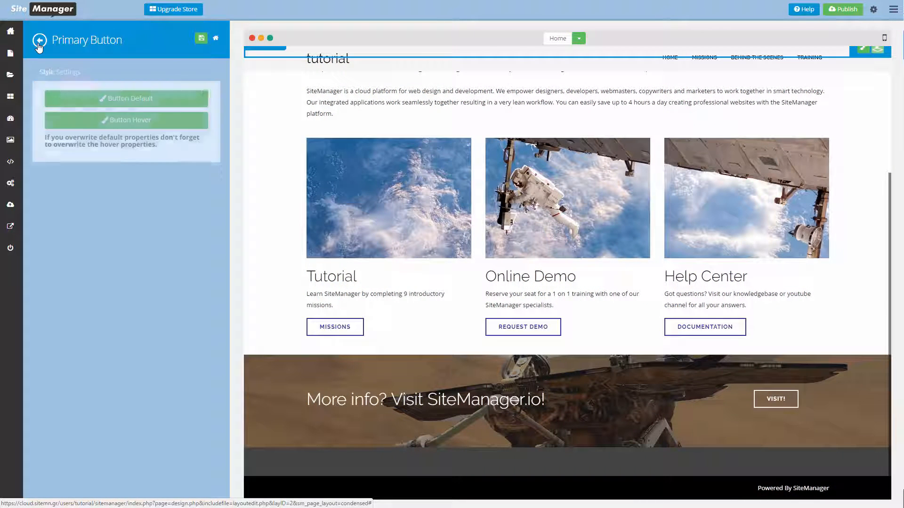
click(39, 42)
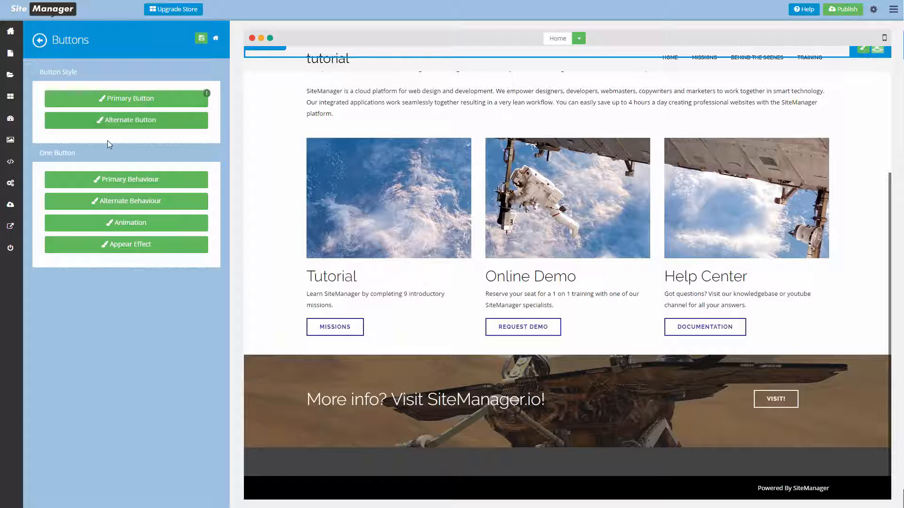
click(148, 179)
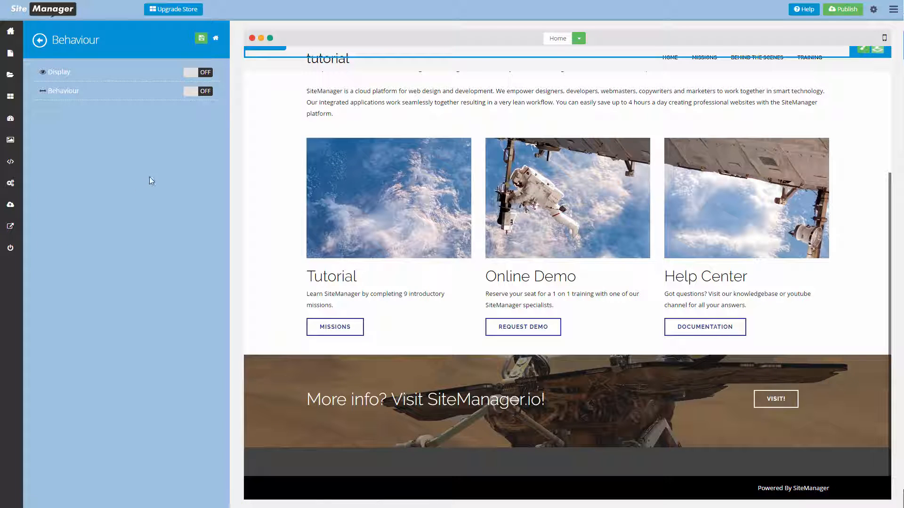
click(205, 92)
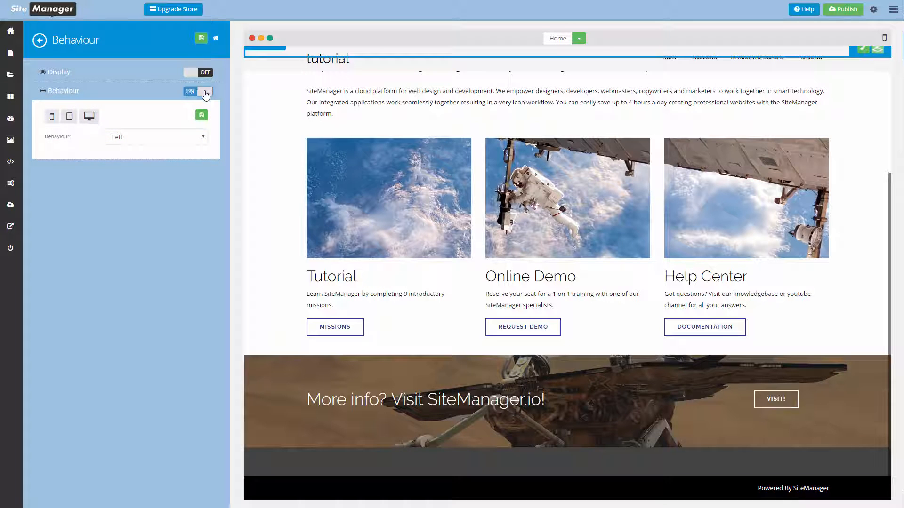
click(150, 137)
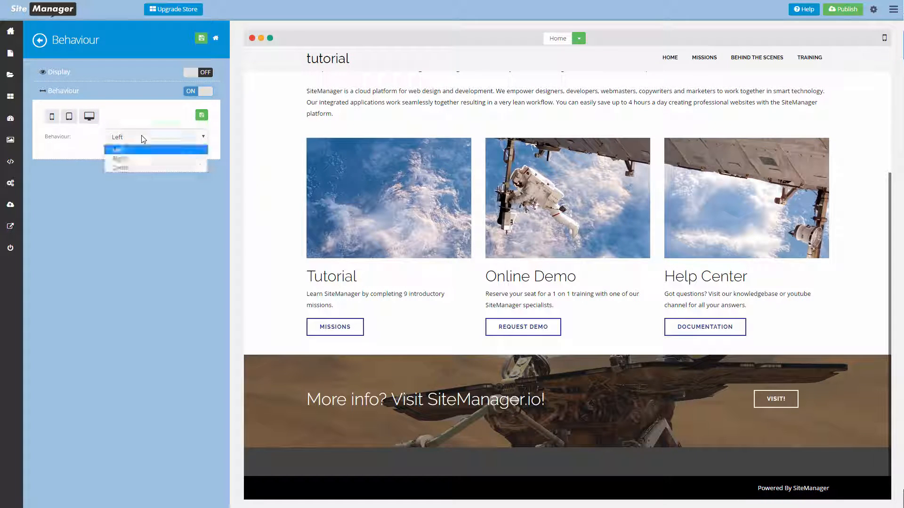
click(133, 158)
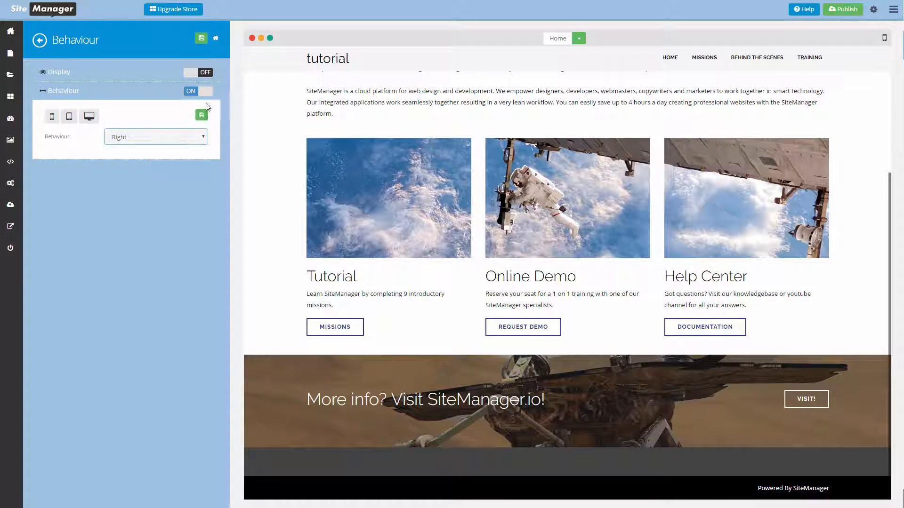
Turn on the primary button's display setting, save it as Block and go to the site manager's home page.
click(206, 73)
click(168, 120)
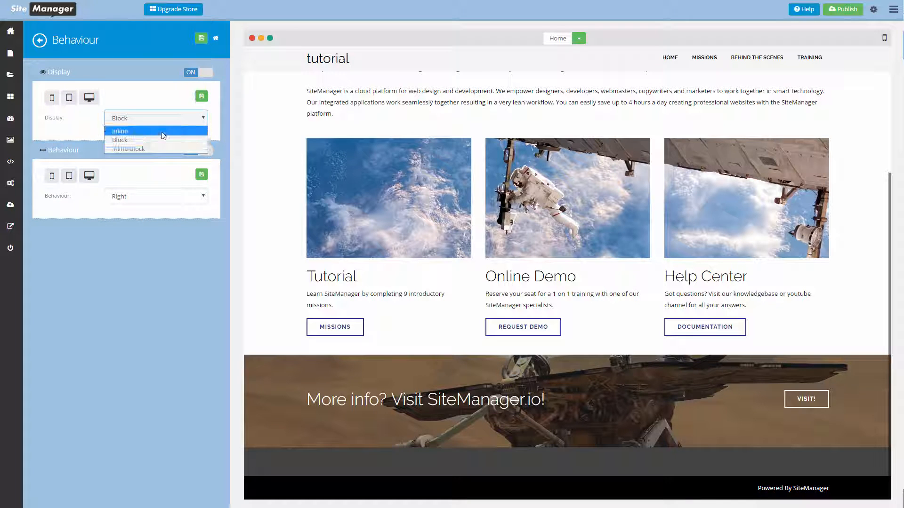
click(161, 131)
click(160, 118)
click(169, 140)
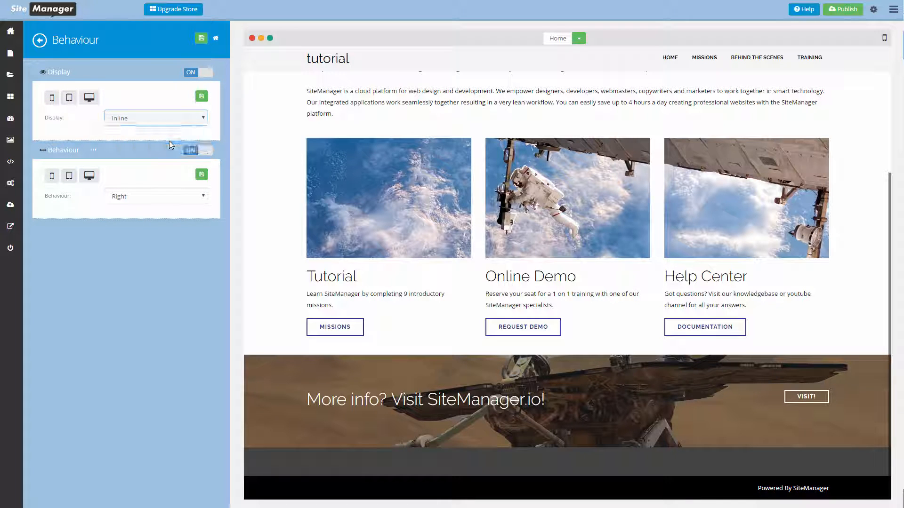
click(202, 97)
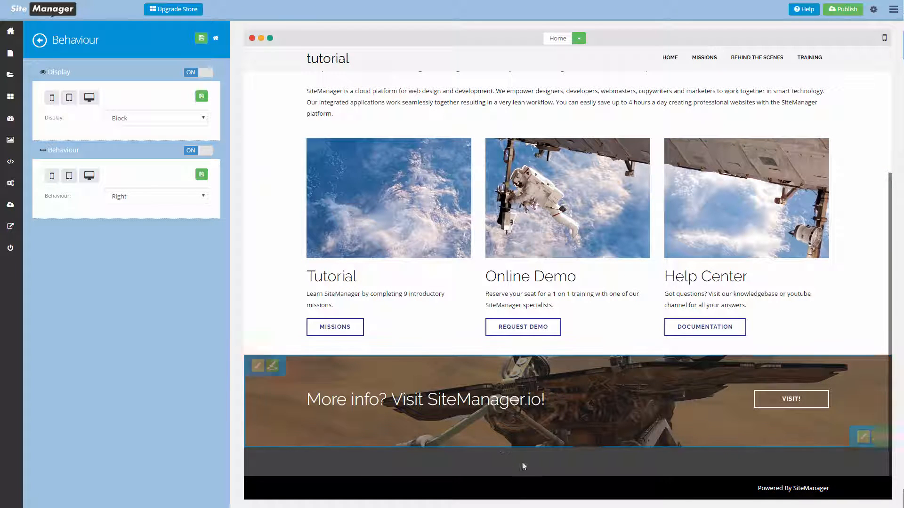
click(10, 33)
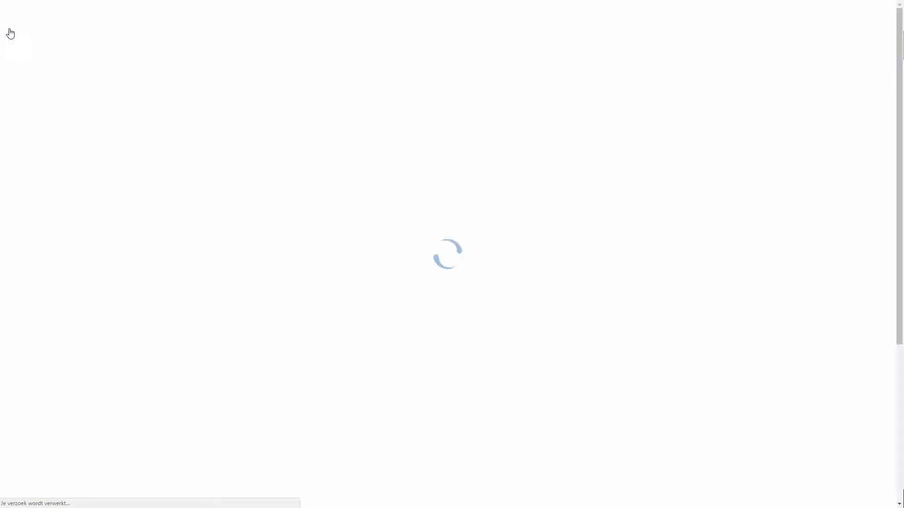
Open the page footer's column 1 for editing and add a Title item to it.
scroll(205, 396, down, 3)
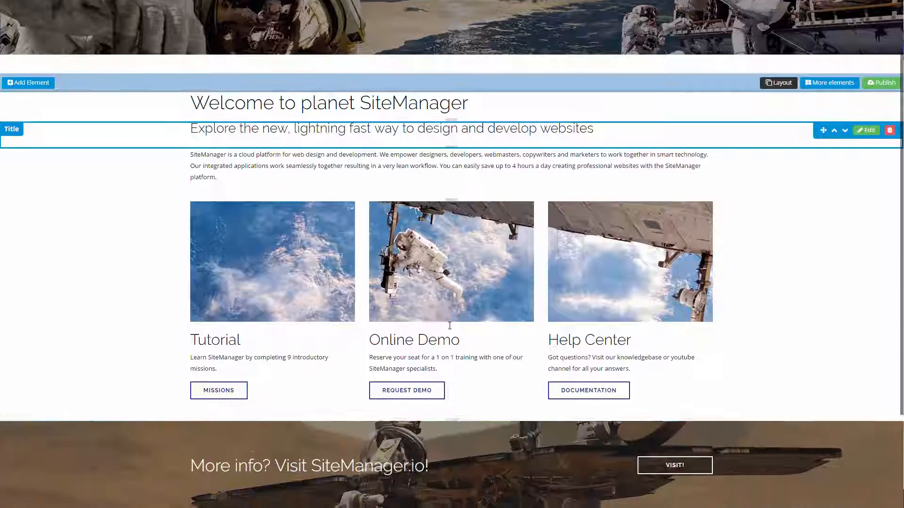
scroll(258, 339, down, 1)
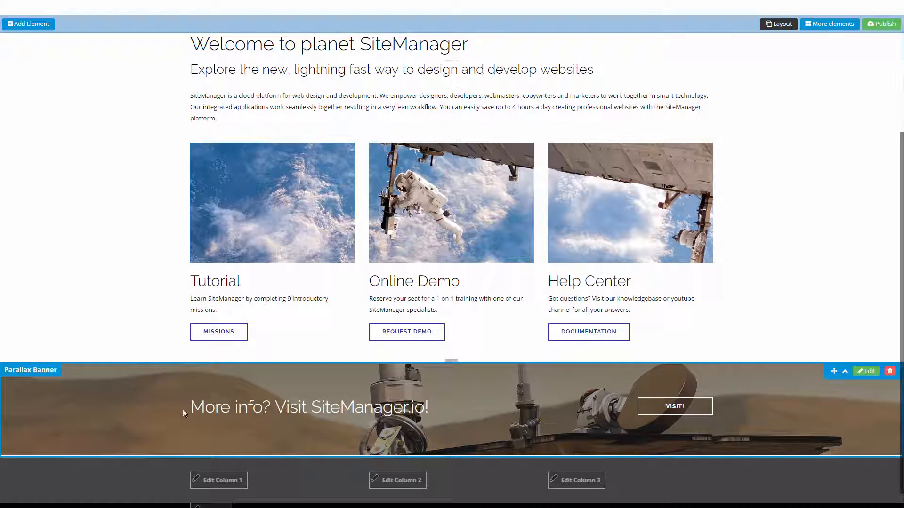
click(213, 484)
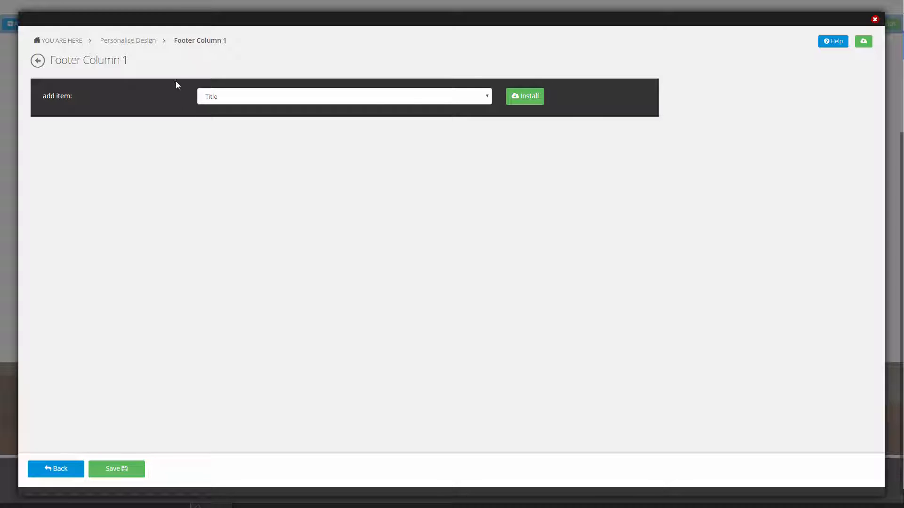
click(525, 96)
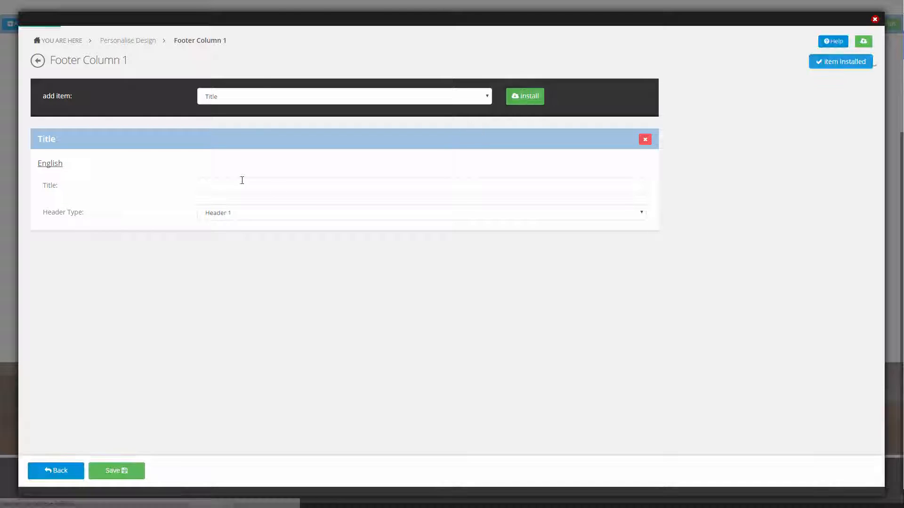
Set the footer column 1 title to "SiteManager" with header type Header 3 and save it.
click(225, 185)
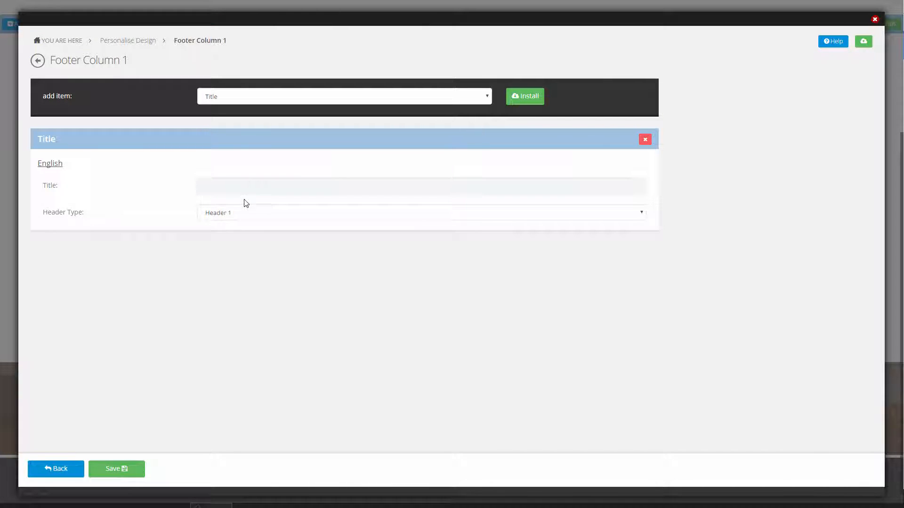
text(Title SiteManager)
key(BackSpace)
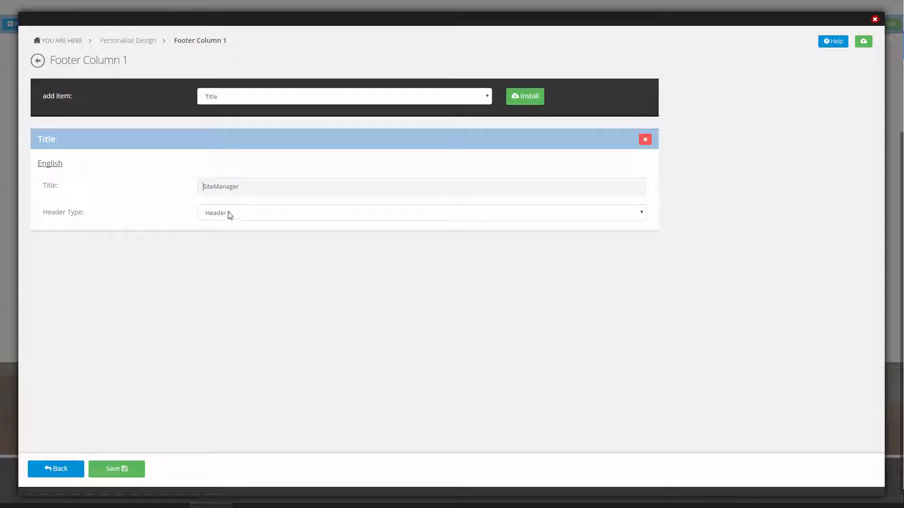
click(227, 213)
click(224, 244)
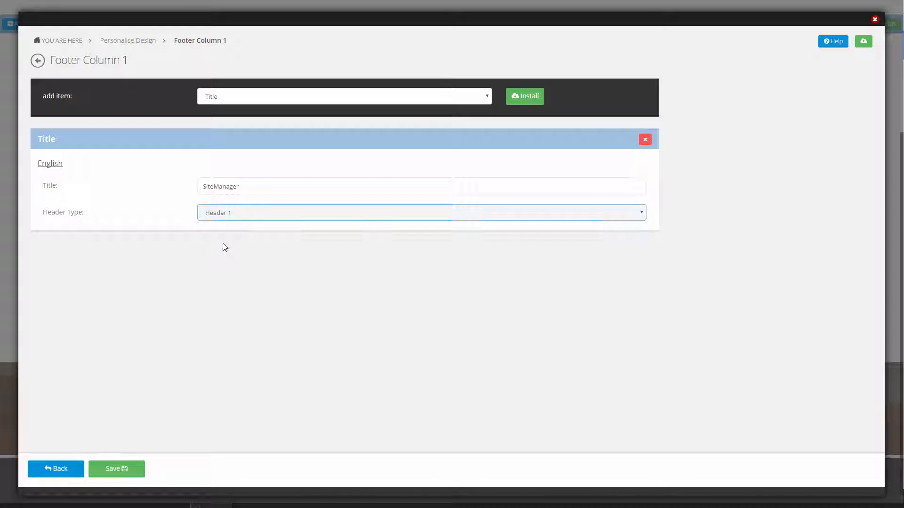
click(132, 468)
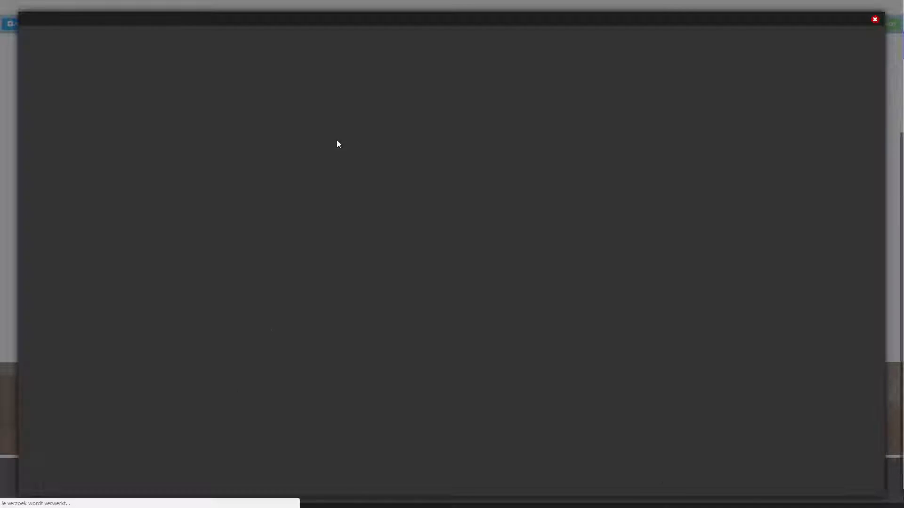
Add four Link items below the title in footer column 1.
click(324, 98)
click(309, 128)
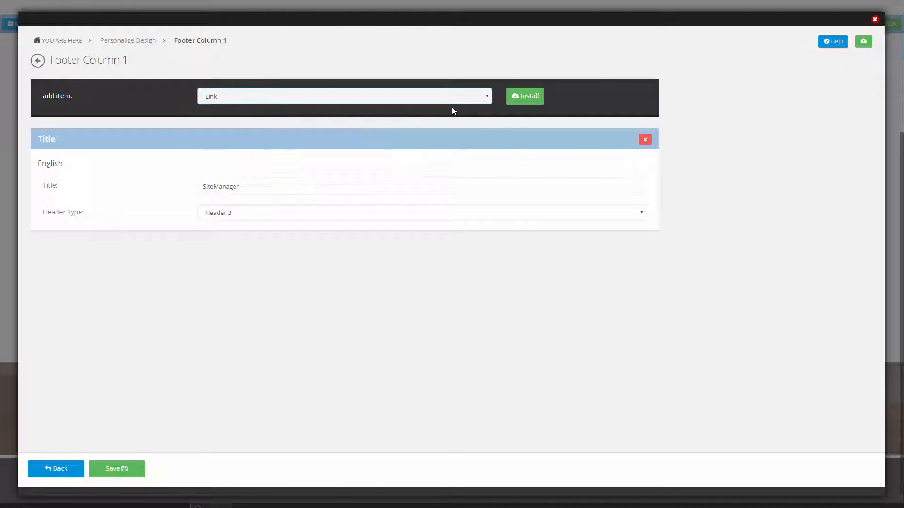
click(524, 95)
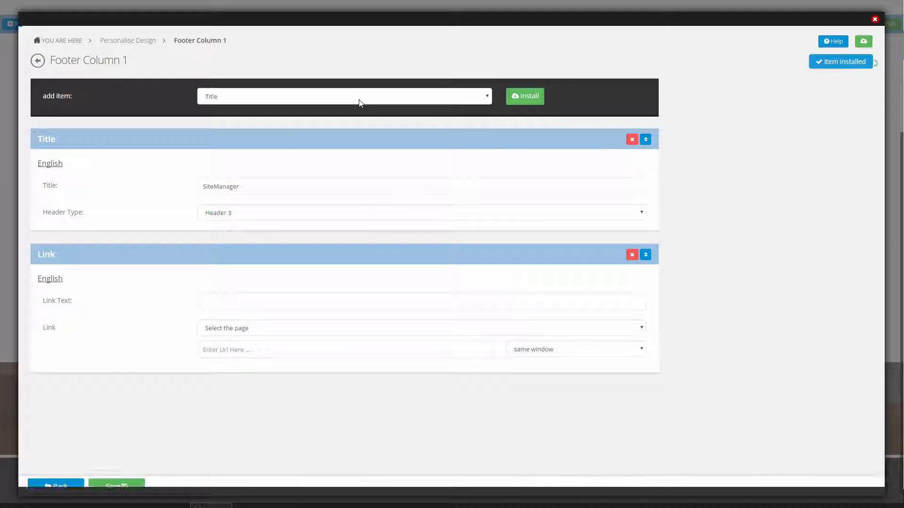
click(360, 103)
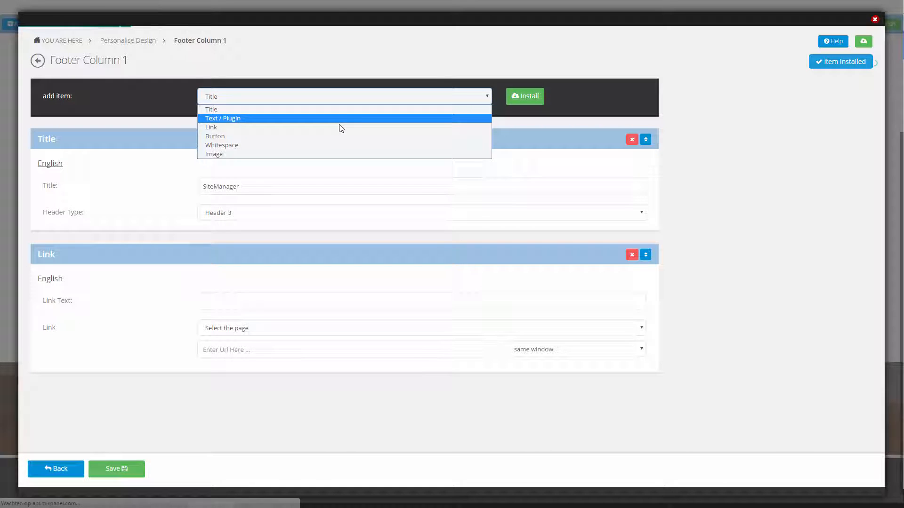
click(339, 127)
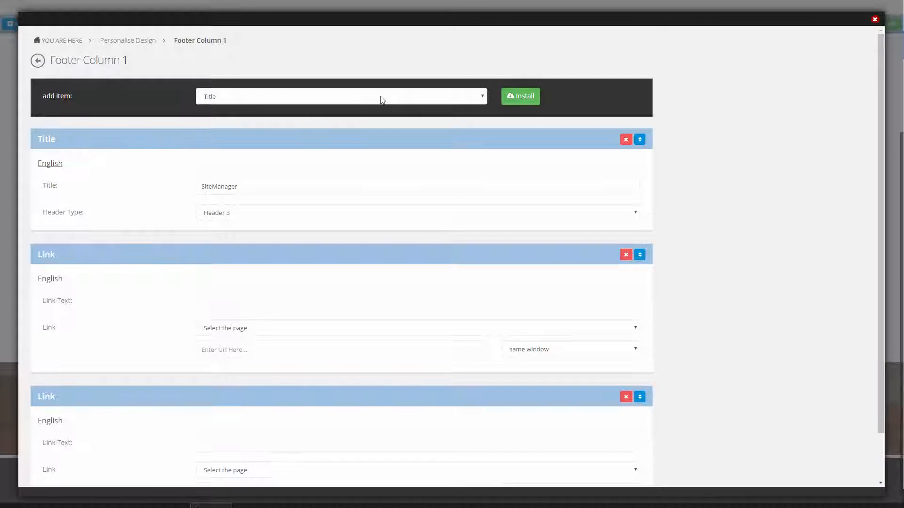
click(380, 97)
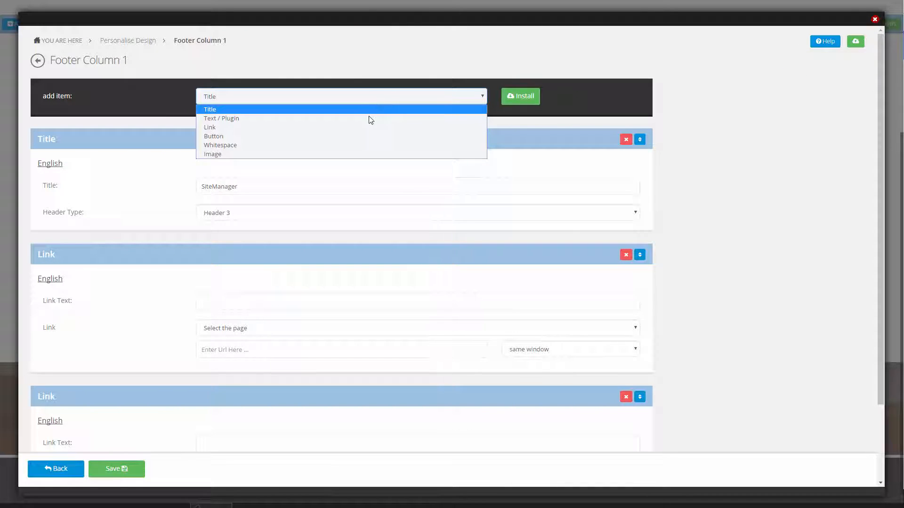
click(363, 126)
click(517, 100)
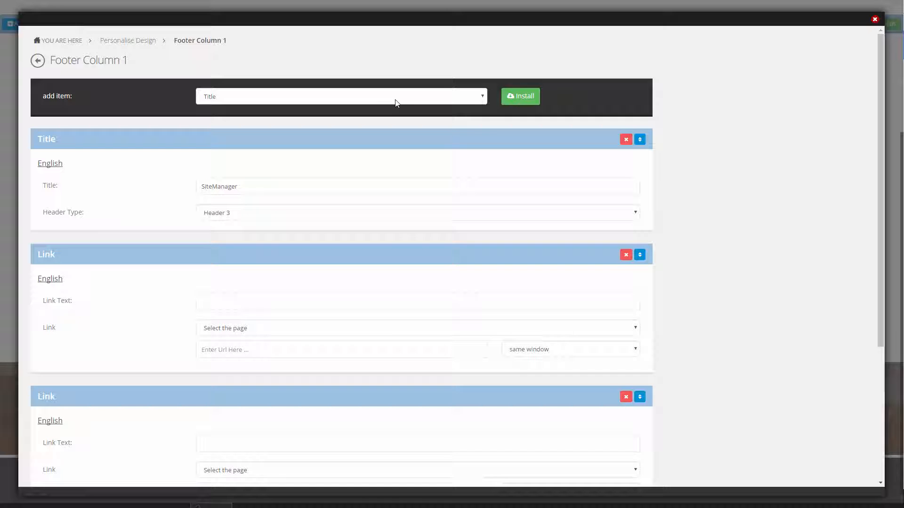
click(393, 101)
click(375, 127)
click(521, 97)
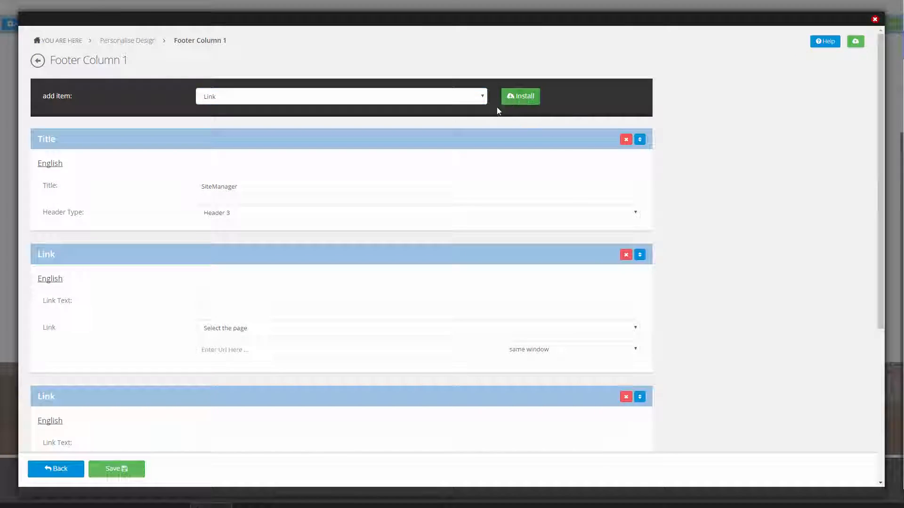
Give the first link in footer column 1 the text "Homepage" and point it to the Home page.
click(207, 305)
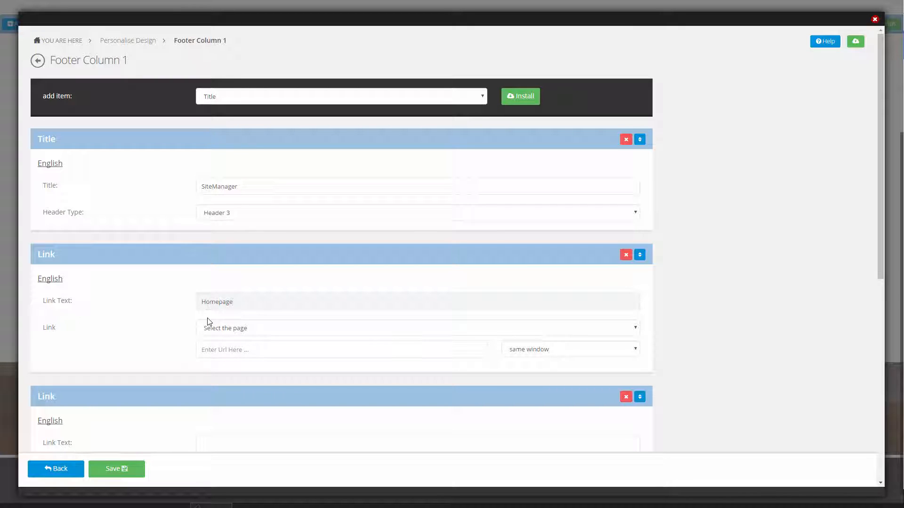
click(211, 328)
click(212, 351)
Give the second link in footer column 1 the text "Missions" and point it to the Missions page.
scroll(234, 338, down, 3)
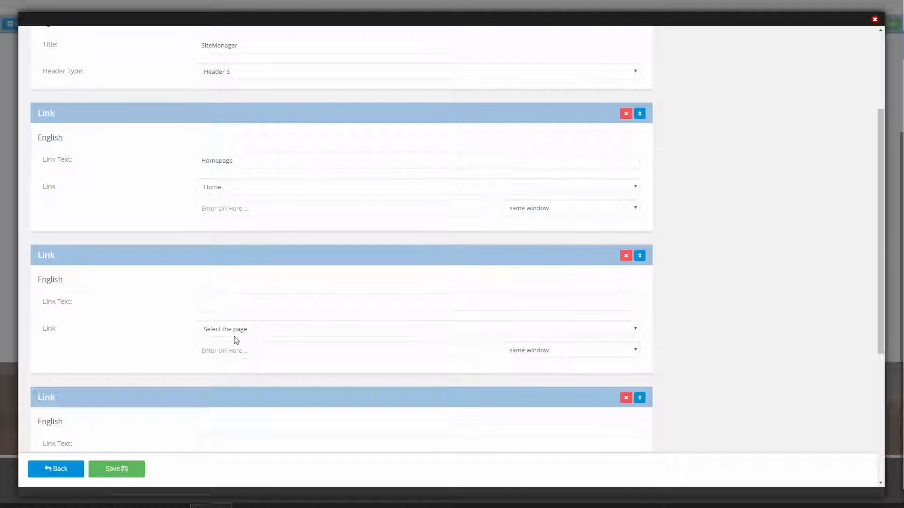
click(227, 304)
text(Missions)
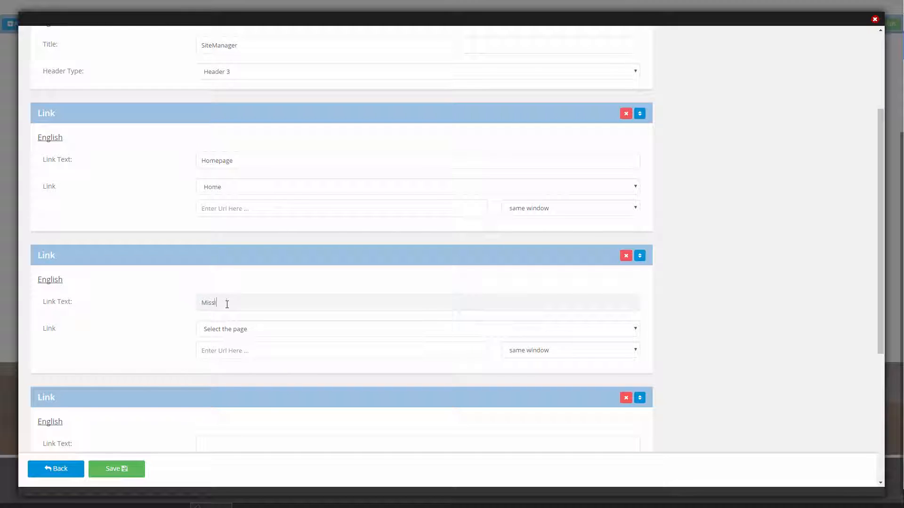
click(258, 324)
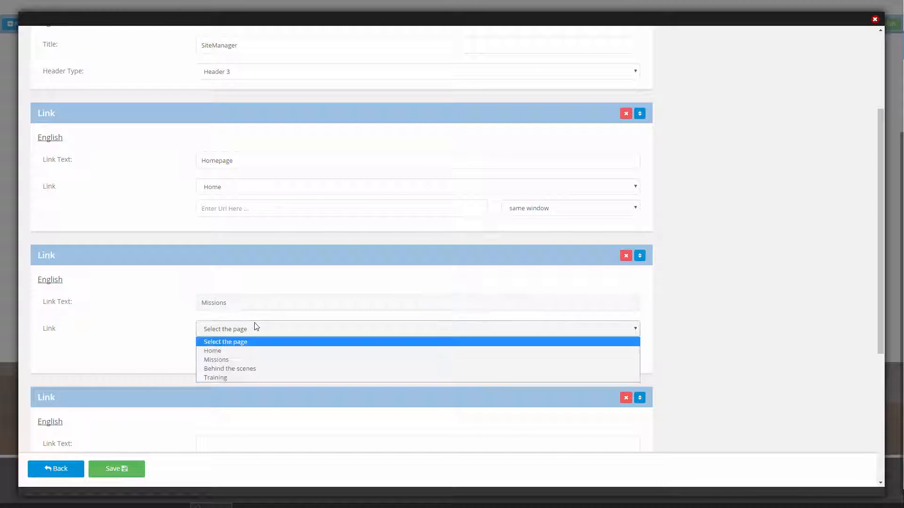
click(230, 360)
Give the third footer link the text "Built from scratch" and point it to the Behind the scenes page.
scroll(229, 390, down, 1)
scroll(229, 391, down, 2)
click(219, 298)
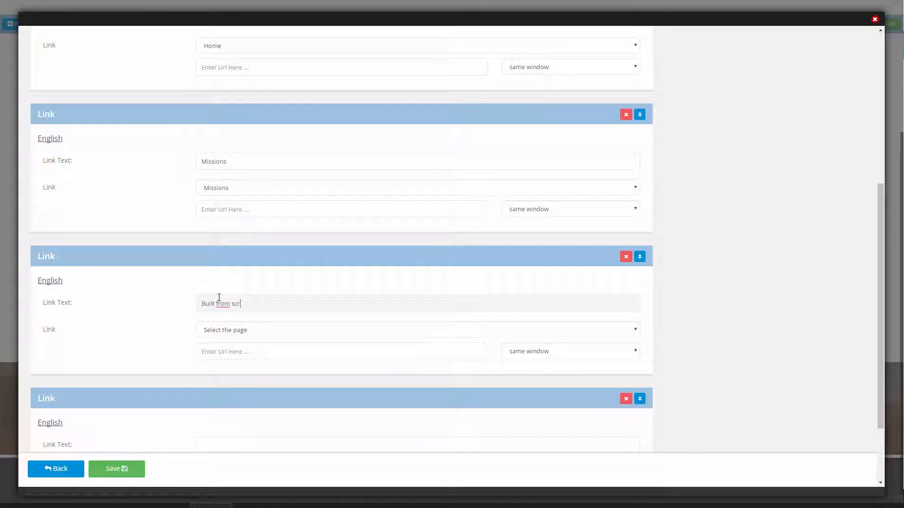
click(231, 325)
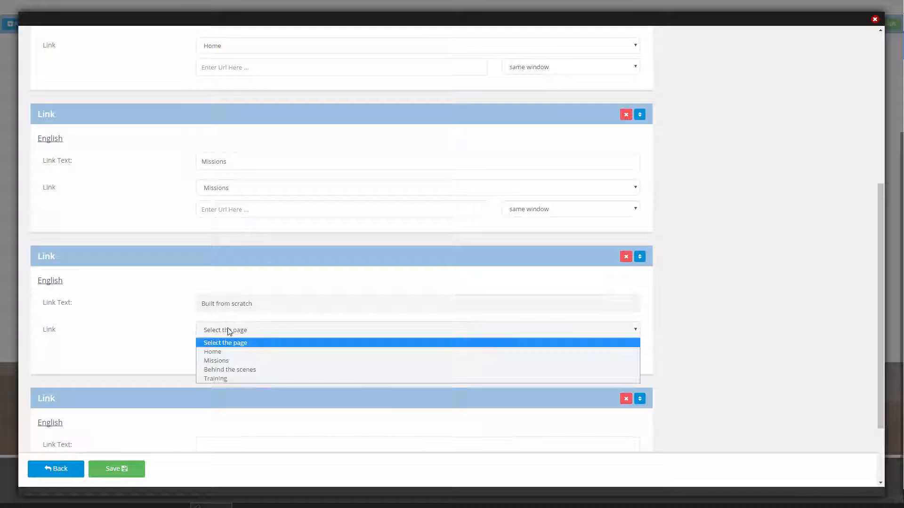
click(239, 370)
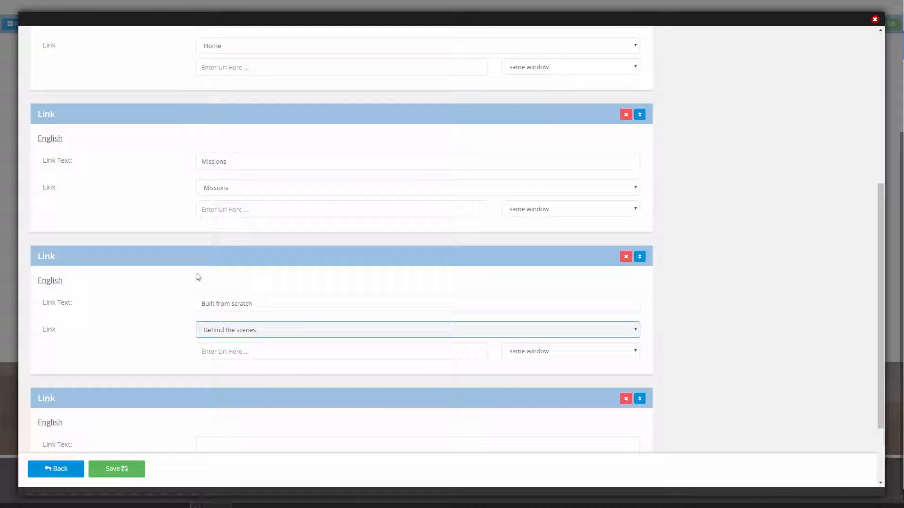
Give the fourth link the text "Request Demo", point it to the Training page, save footer column 1 and return to the page.
scroll(143, 312, down, 2)
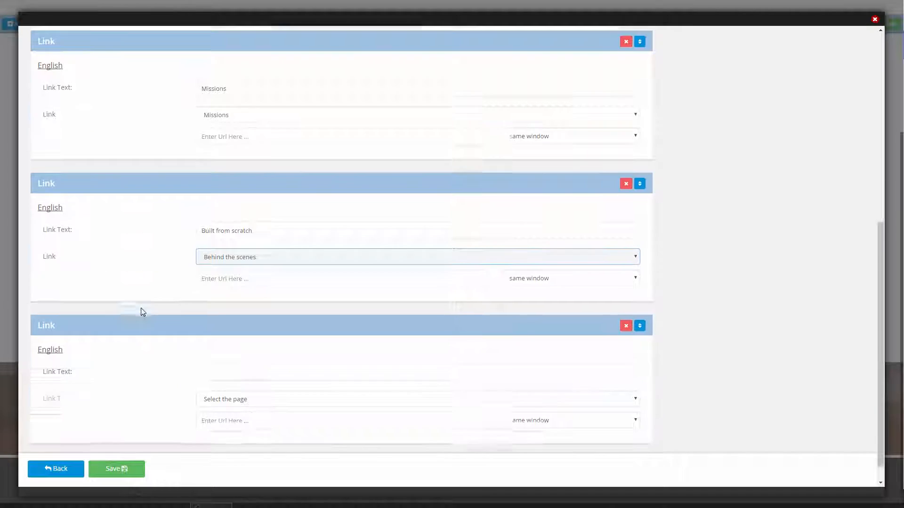
click(218, 355)
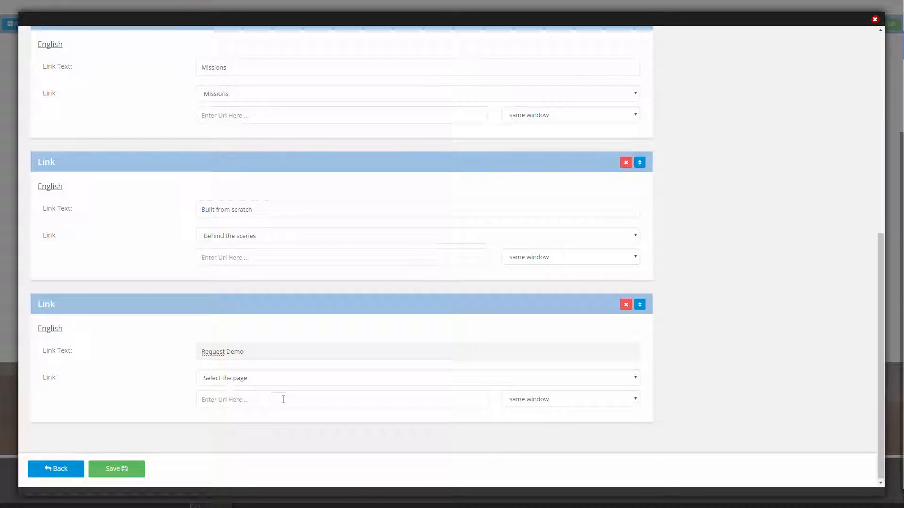
click(272, 381)
click(233, 427)
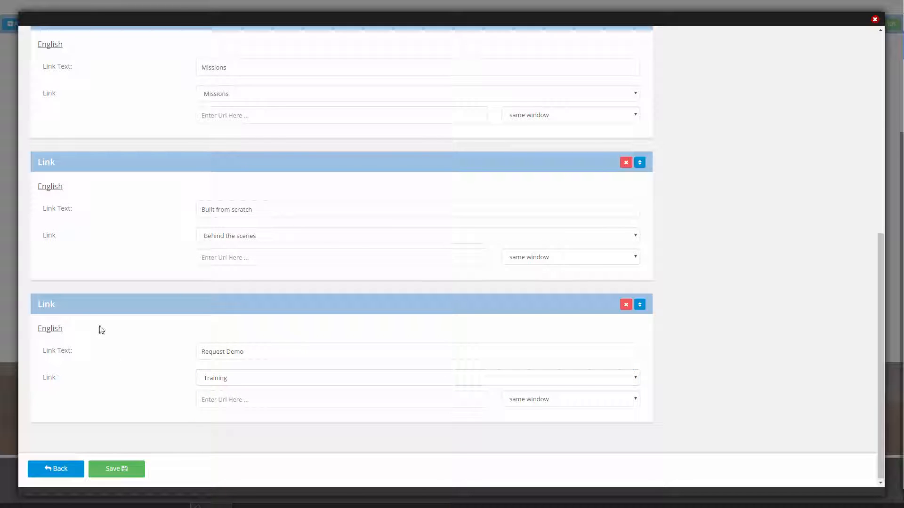
click(118, 470)
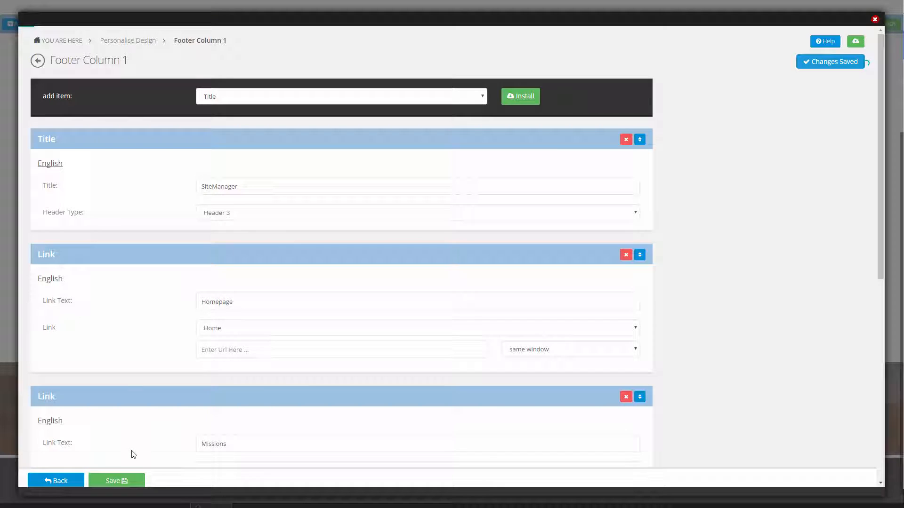
click(54, 479)
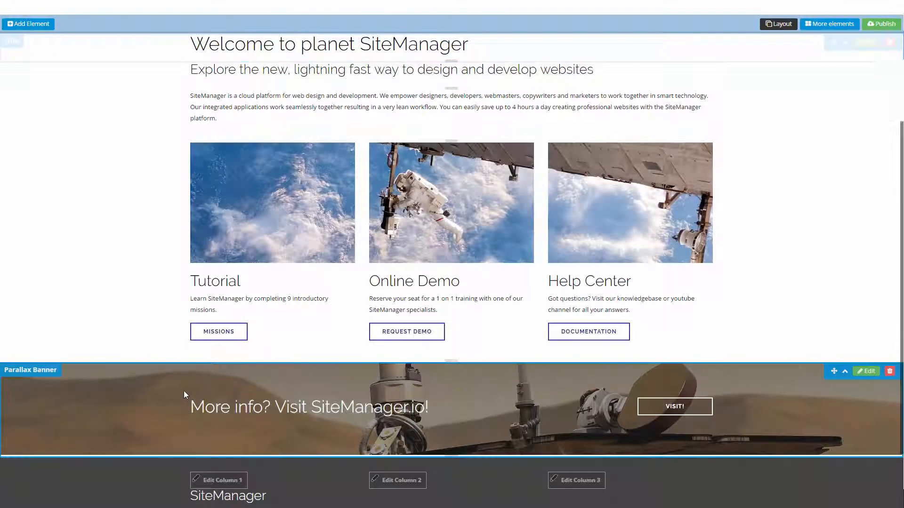
Add a Title item to footer column 2 with the text "Tutorial" and header type Header 3, and save it.
scroll(184, 392, down, 2)
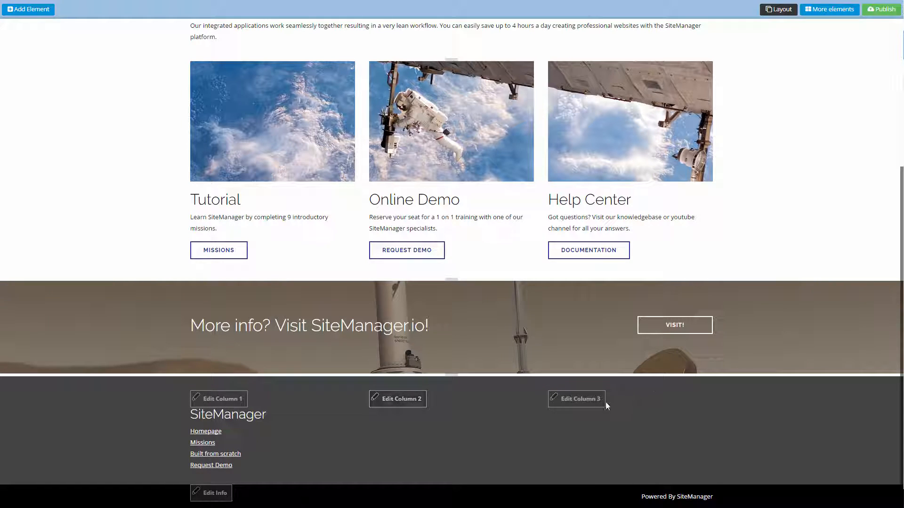
click(396, 401)
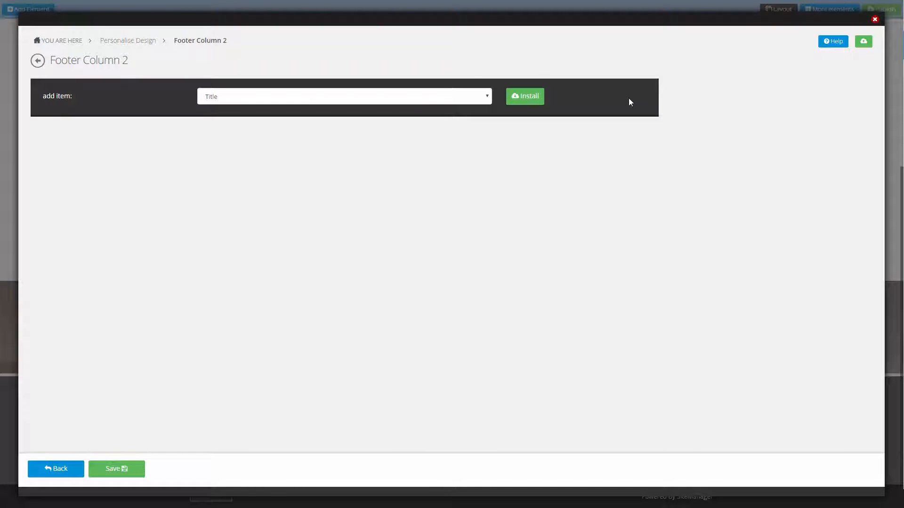
click(531, 102)
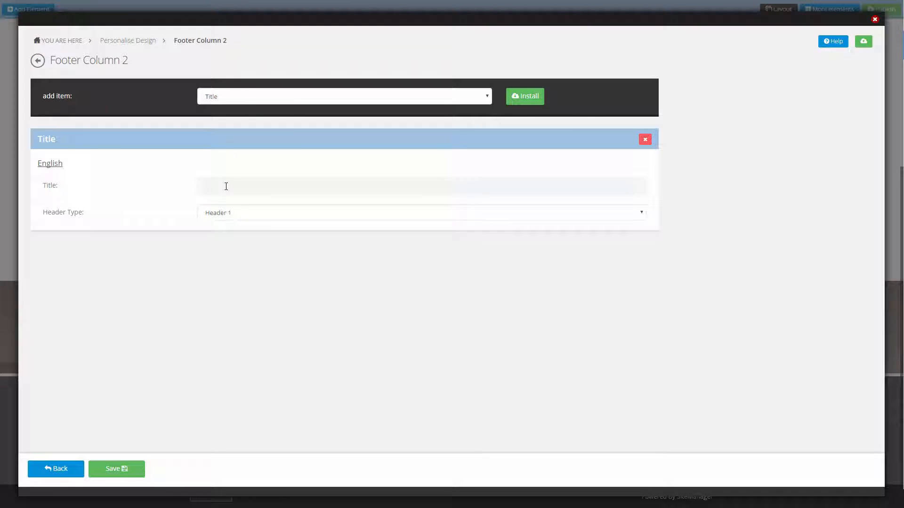
click(226, 213)
click(218, 243)
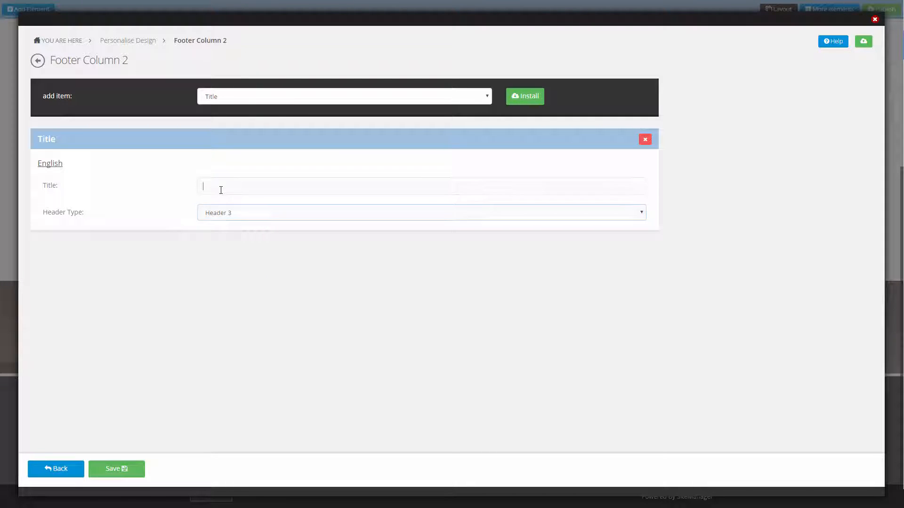
click(119, 475)
Add four Link items below the Tutorial title in footer column 2.
click(231, 98)
click(226, 127)
click(522, 100)
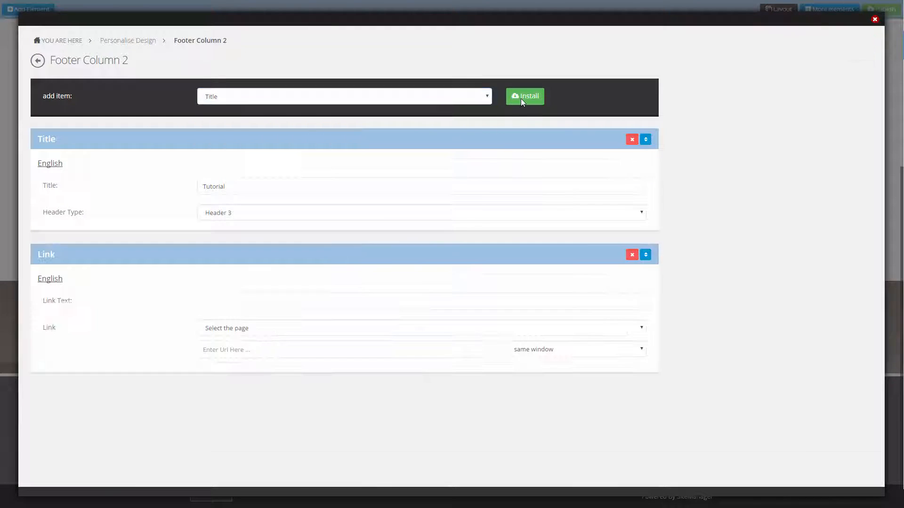
click(347, 99)
click(347, 127)
click(512, 98)
click(349, 98)
click(349, 127)
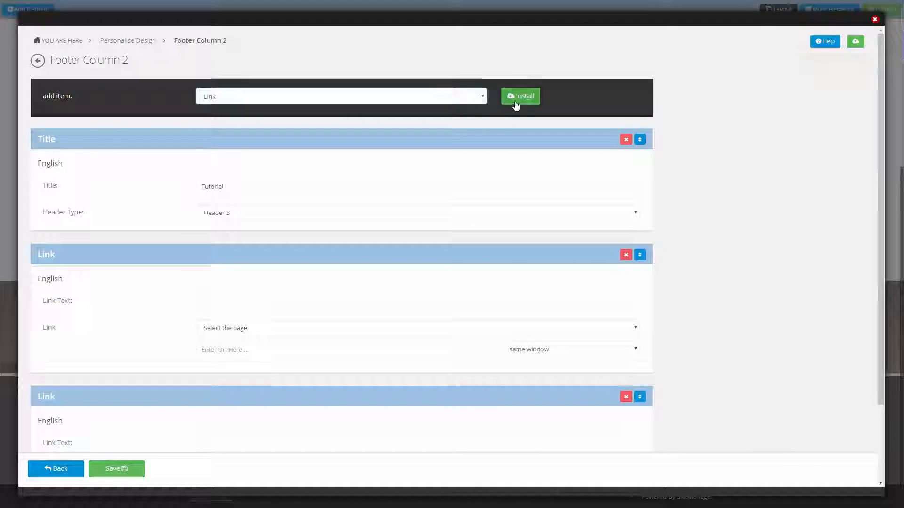
click(516, 102)
click(347, 98)
click(347, 127)
click(517, 100)
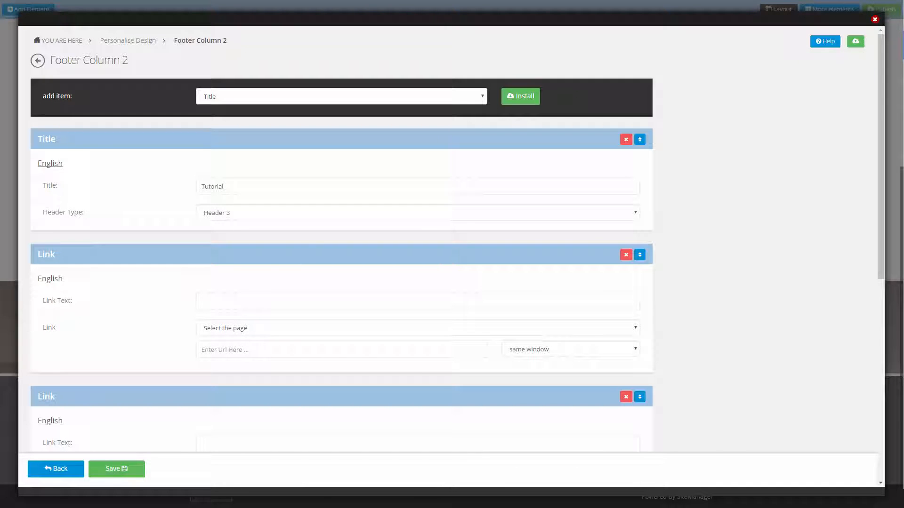
Set the text of the first link in footer column 2 to "1. Install component" and submit the form.
click(248, 304)
text(1. Install component)
key(Return)
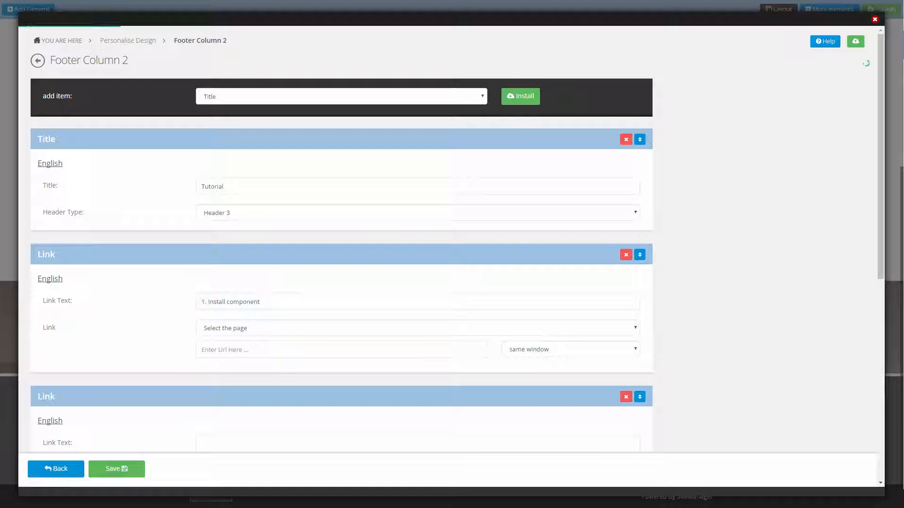
click(226, 350)
text(https://support.sitemanager.io/hc/en-us/articles/214534245-Mission-1-Install-Component)
click(564, 349)
click(527, 364)
scroll(747, 343, down, 5)
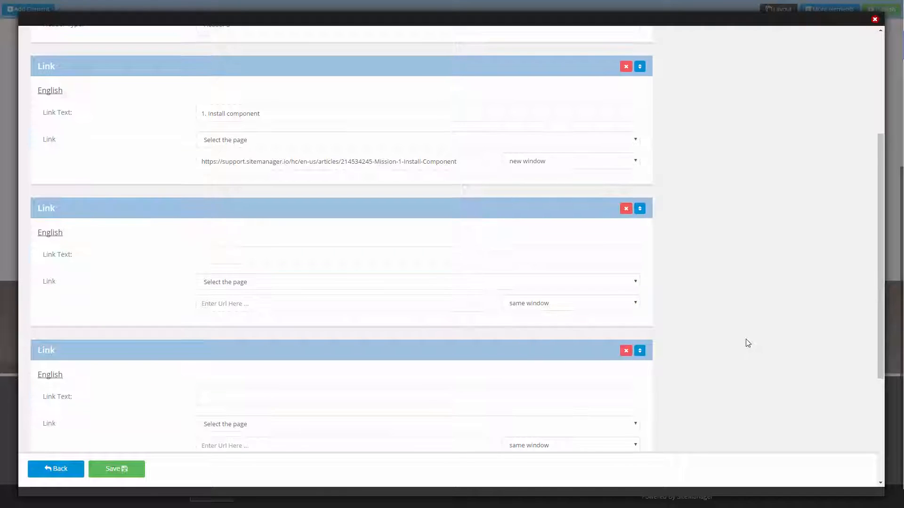
click(226, 212)
text(2. Style component)
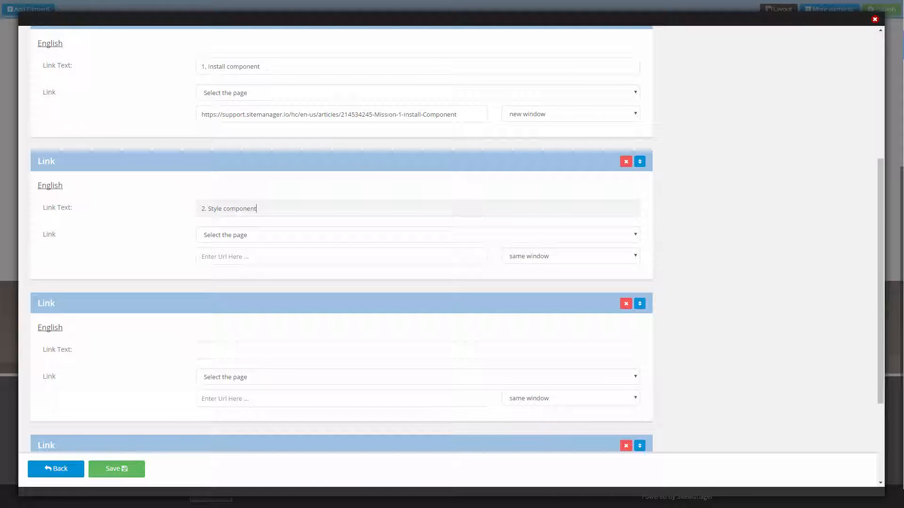
key(Return)
click(226, 257)
text(https://support.sitemanager.io/hc/en-us/articles/214082309-Mission-2-Style-Component)
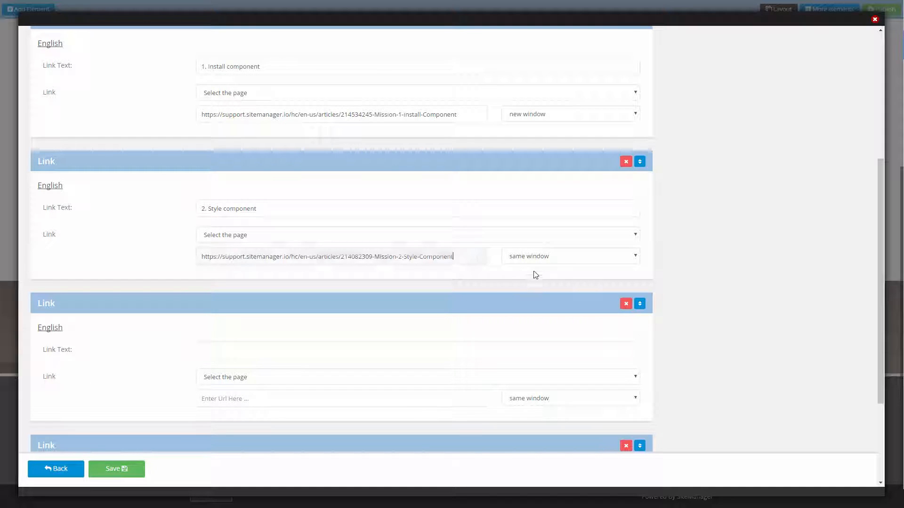
click(564, 256)
click(527, 270)
click(329, 350)
scroll(329, 349, down, 2)
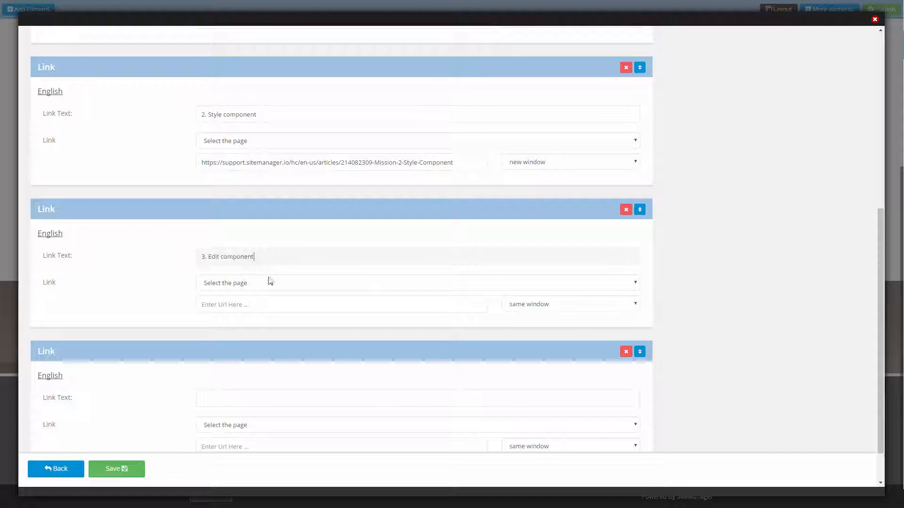
click(256, 286)
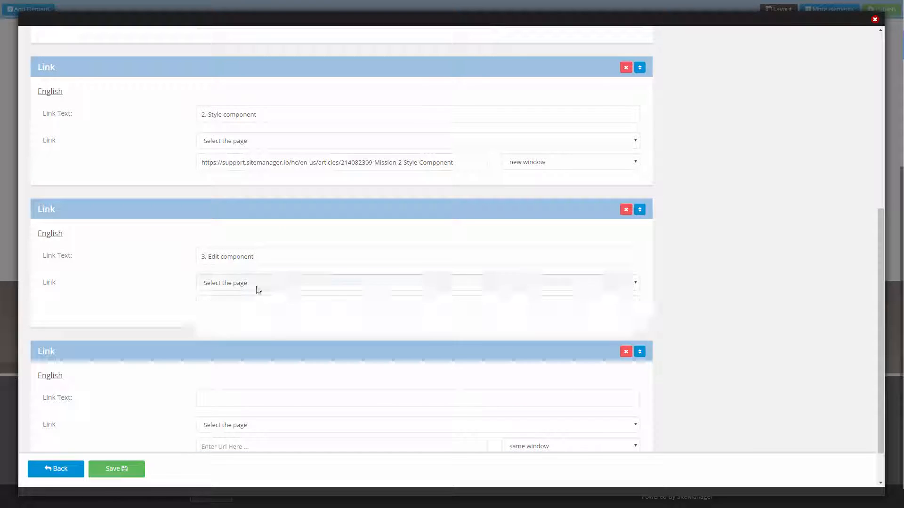
click(152, 296)
click(226, 304)
text(https://support.sitemanager.io/hc/en-us/articles/214106869-Mission-3-Component-code)
click(565, 304)
click(527, 319)
scroll(341, 282, down, 1)
click(329, 351)
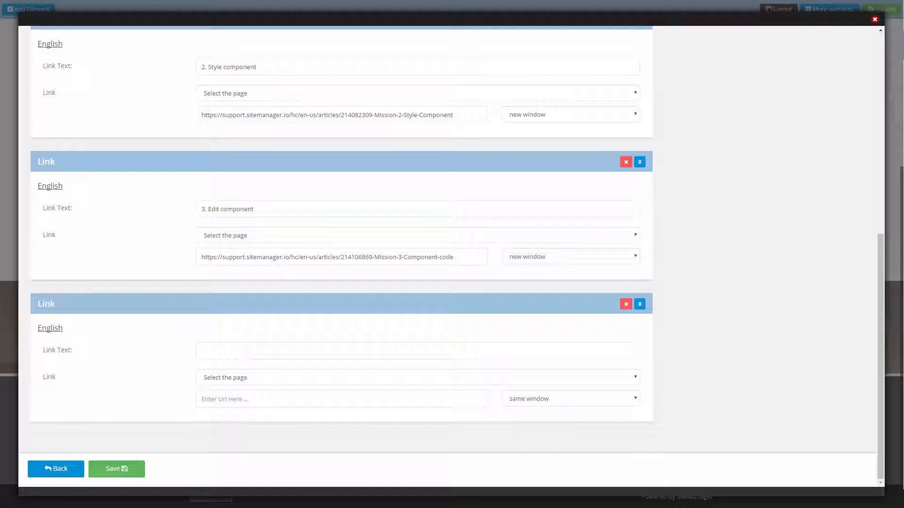
text(4. Copy items & pages)
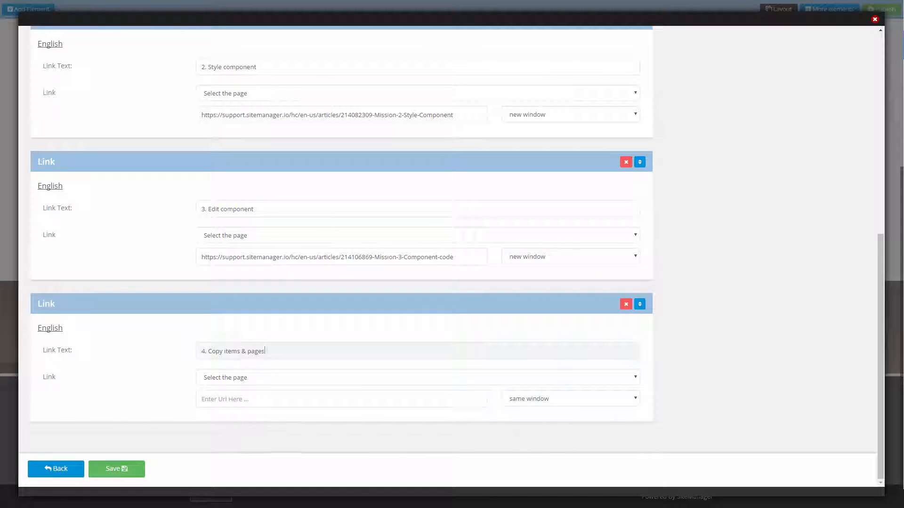
key(alt+Tab)
click(249, 405)
key(ctrl+v)
click(551, 399)
click(551, 412)
click(119, 469)
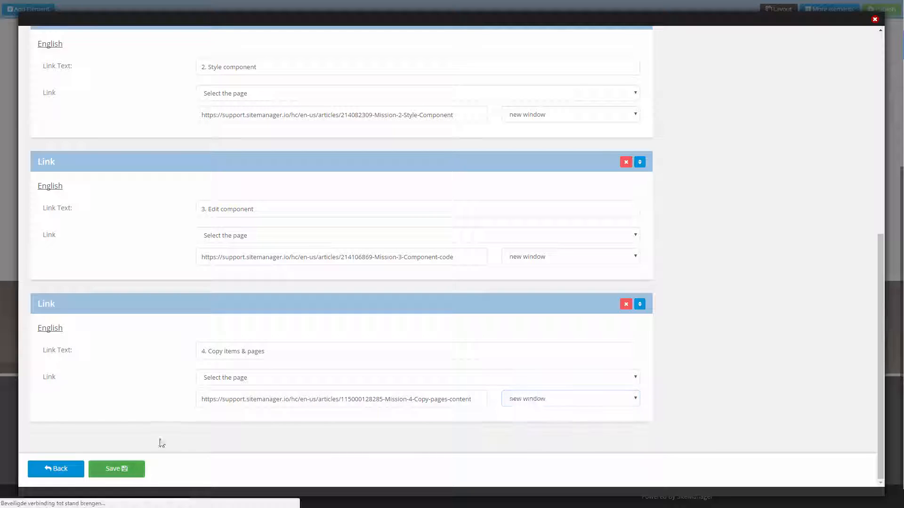
click(69, 472)
Open footer column 3 for editing and add five Link items to it.
click(573, 421)
click(483, 99)
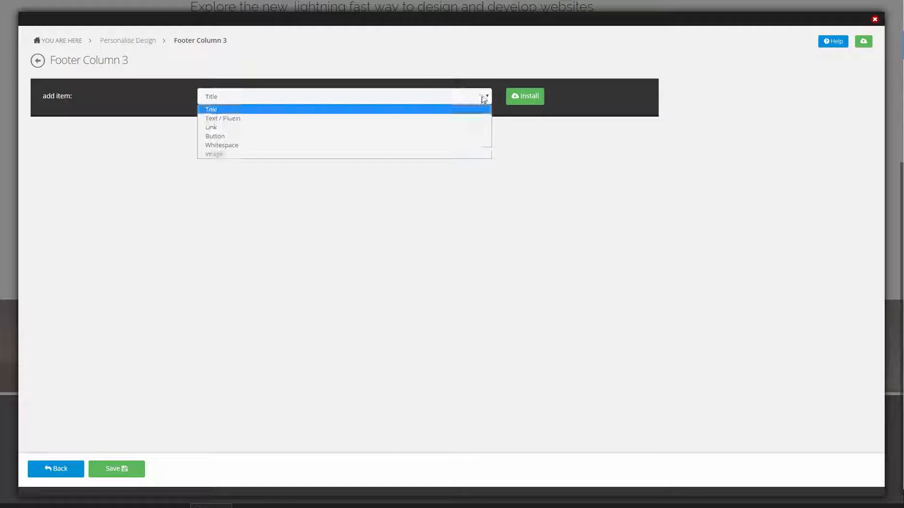
click(442, 127)
click(528, 101)
click(442, 98)
click(414, 128)
click(524, 100)
click(442, 98)
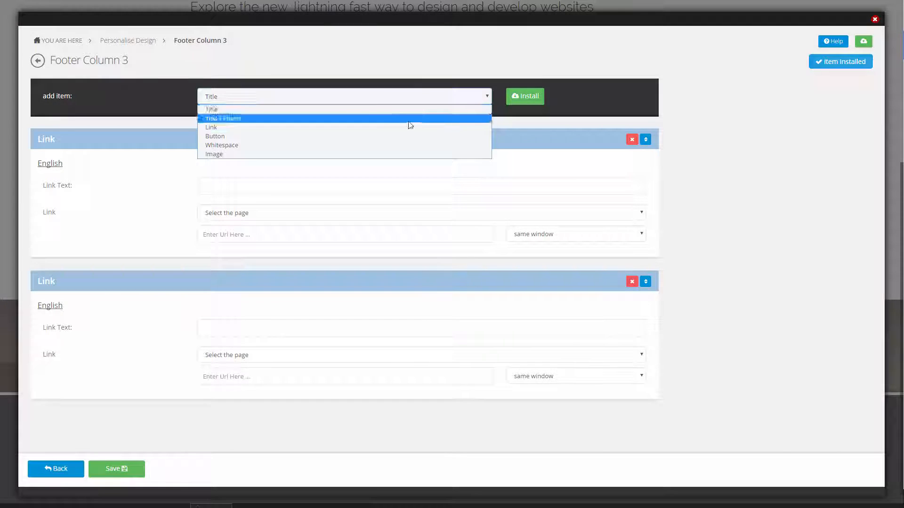
click(410, 127)
click(524, 96)
click(353, 96)
click(353, 127)
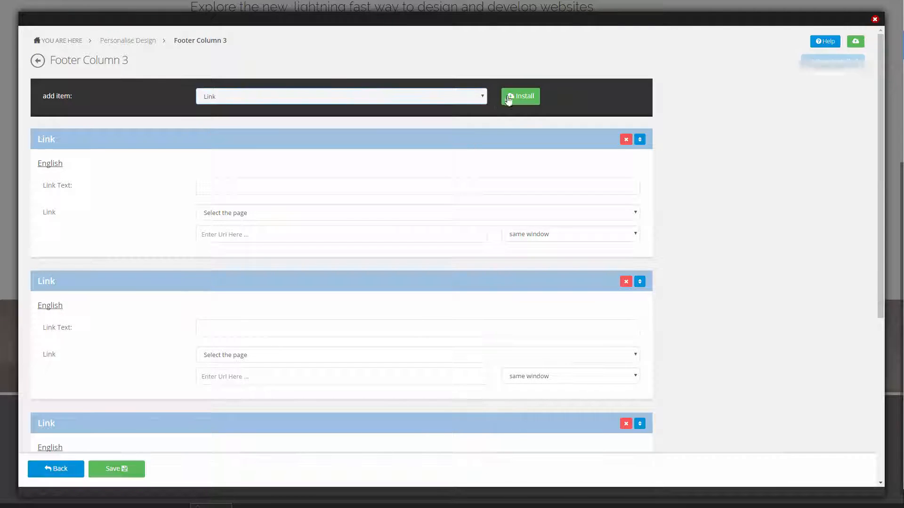
click(508, 98)
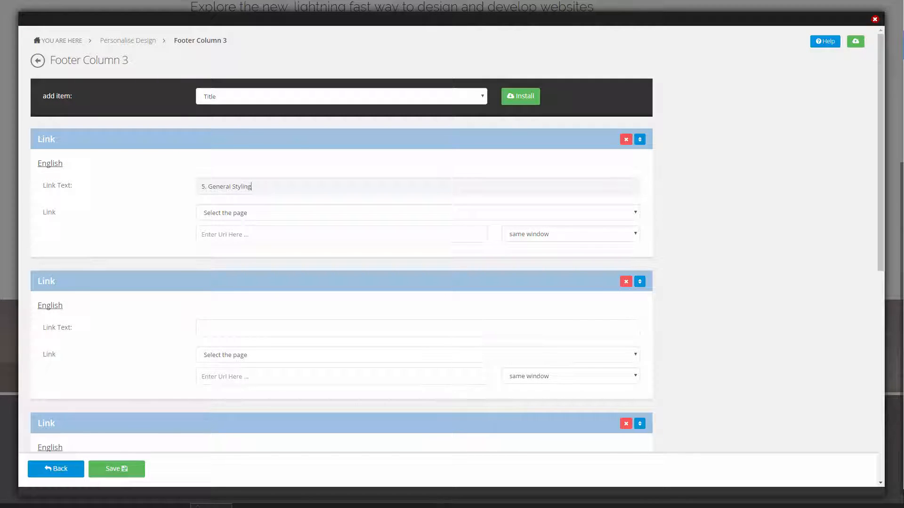
click(261, 237)
key(ctrl+v)
click(529, 237)
click(528, 257)
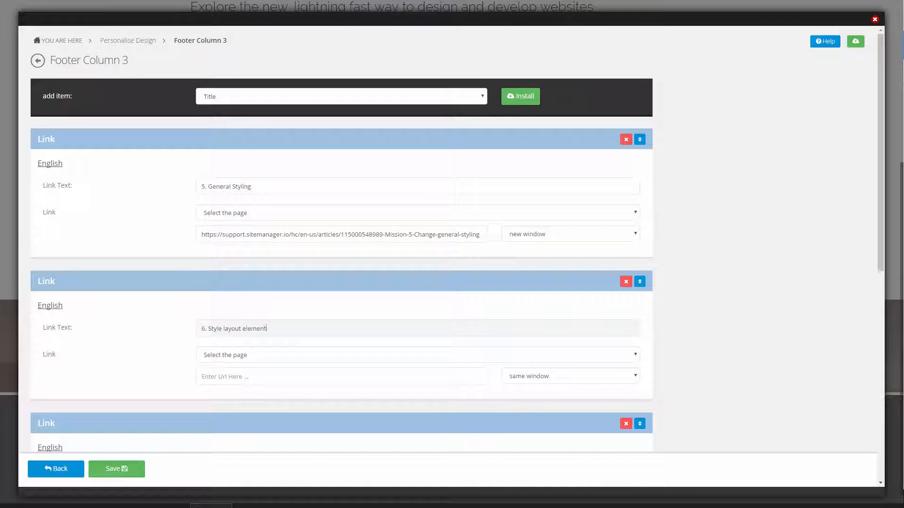
click(369, 377)
key(ctrl+v)
click(529, 376)
click(528, 397)
scroll(766, 345, down, 5)
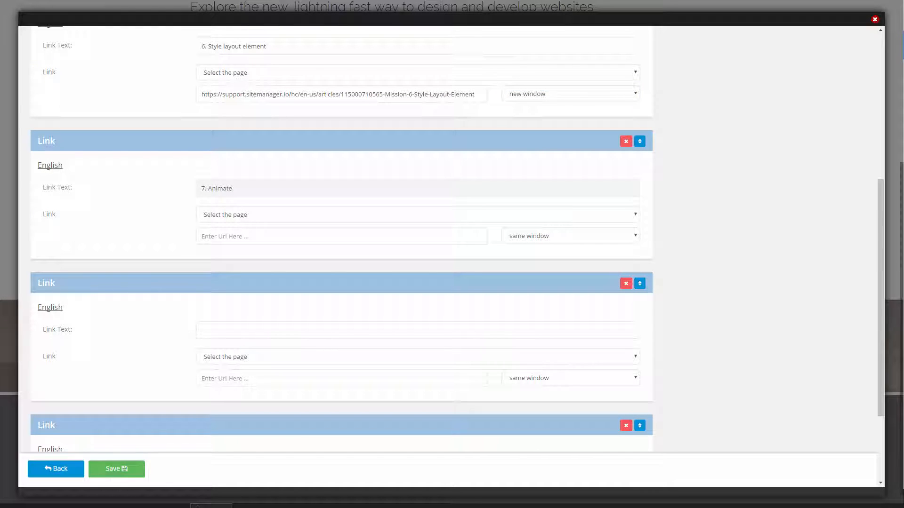
key(ctrl+v)
key(Tab)
key(Down)
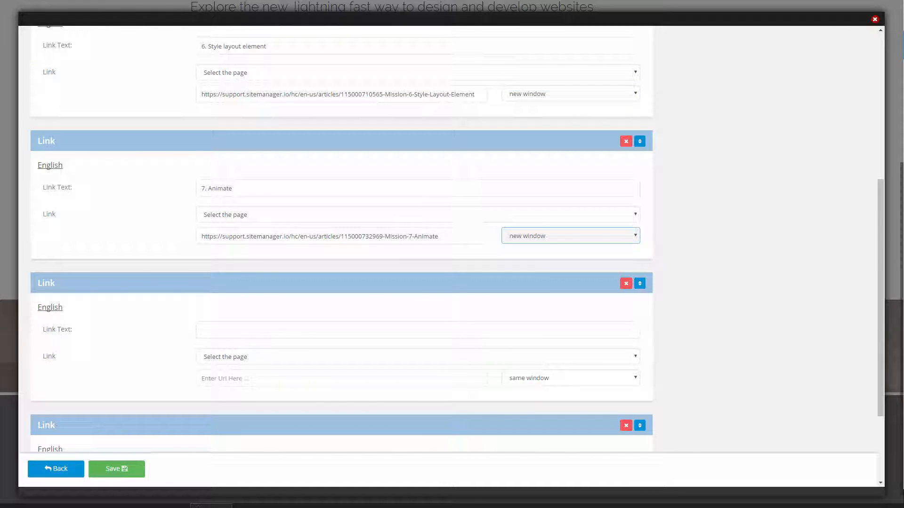
click(218, 333)
text(8. Add to layout)
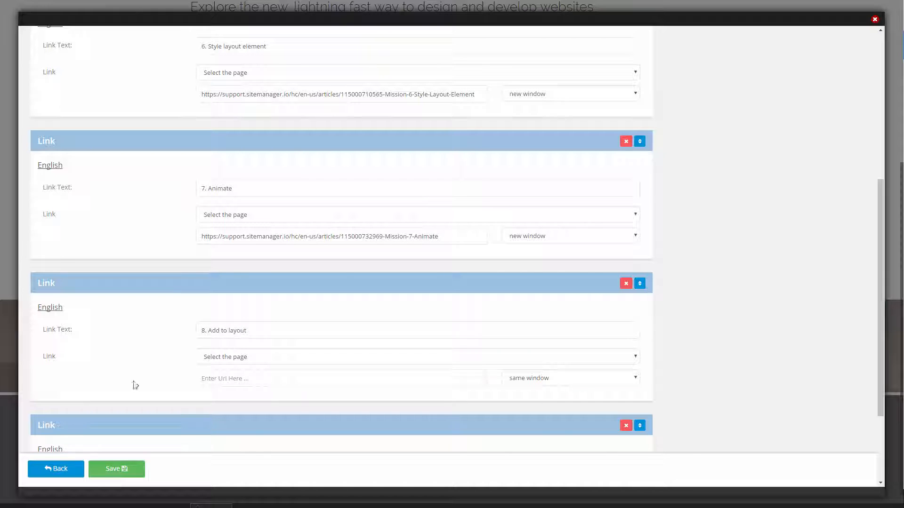
key(Tab)
key(Down)
Give the fifth link the text "9. Site Creditentials" and its article URL, save footer column 3 and return to the page.
scroll(675, 367, down, 3)
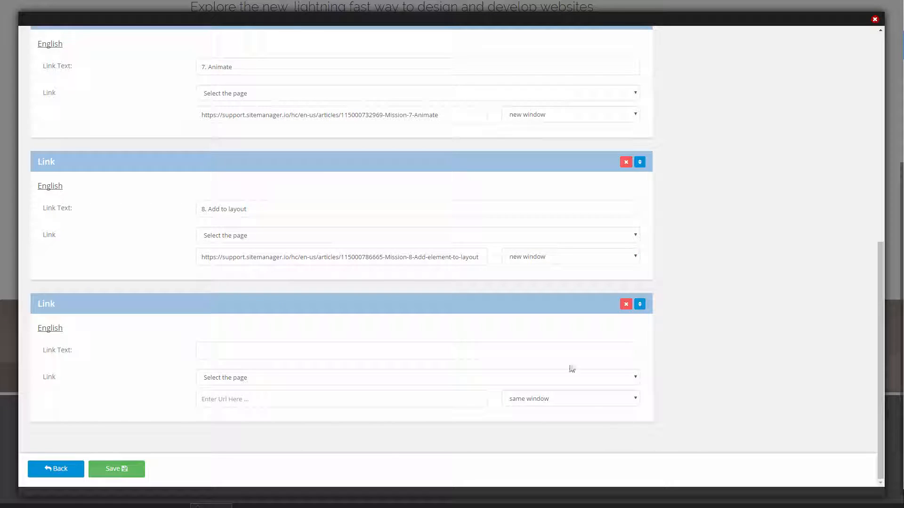
click(571, 358)
text(9. Site Creditentials)
key(Tab)
key(Tab)
key(ctrl+v)
click(116, 469)
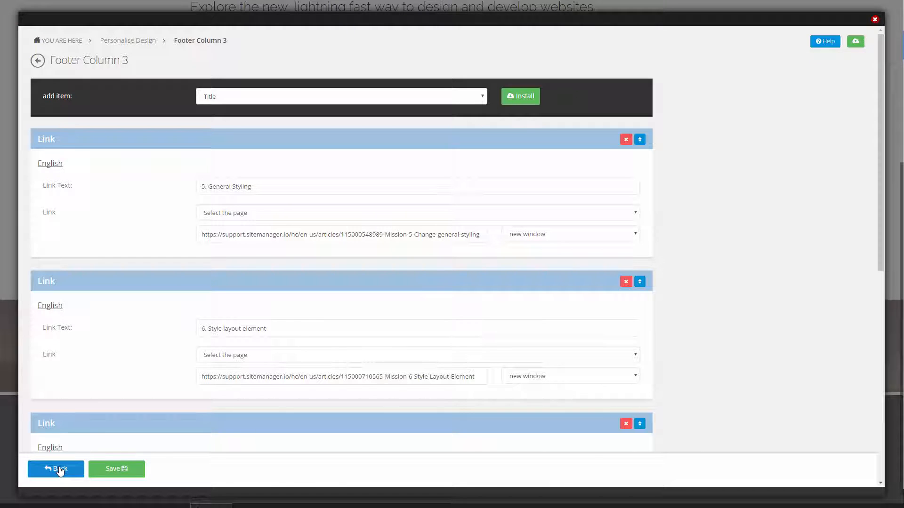
click(58, 469)
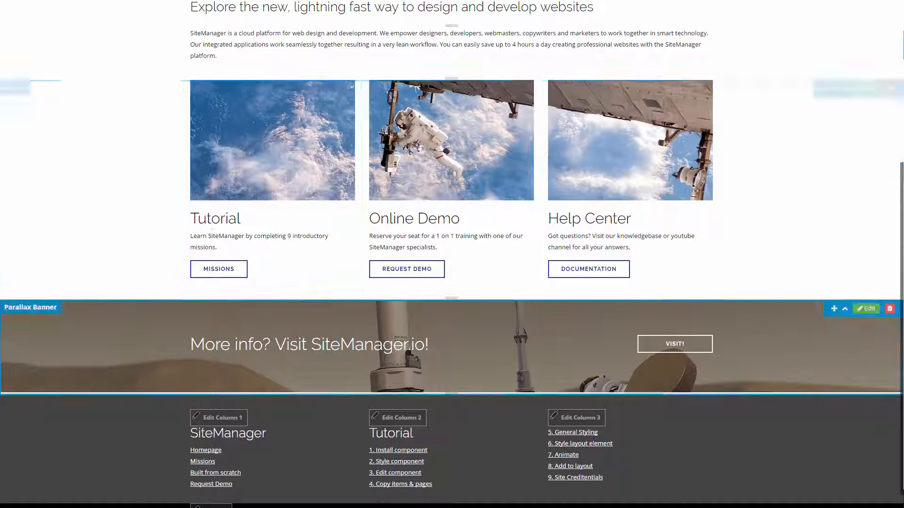
Look over the completed footer columns and open the site's Missions page.
scroll(114, 356, down, 1)
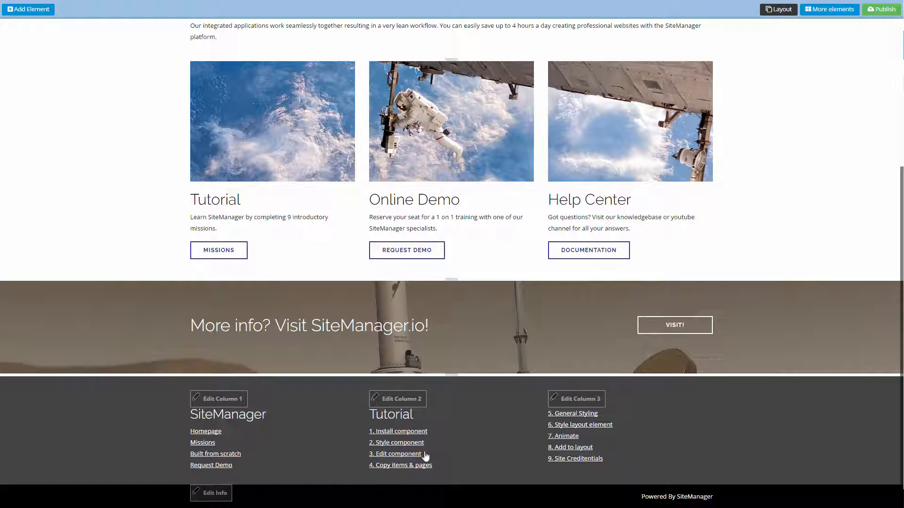
scroll(442, 420, up, 5)
scroll(441, 420, up, 1)
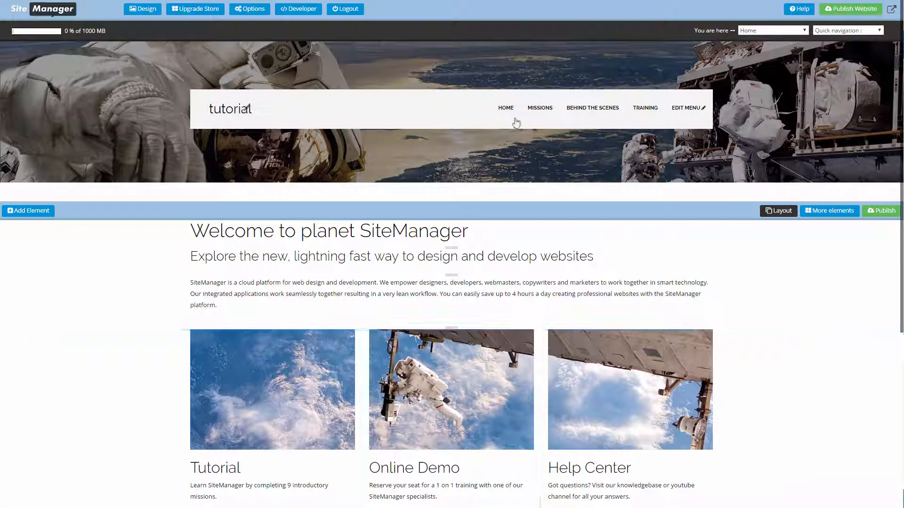
click(534, 109)
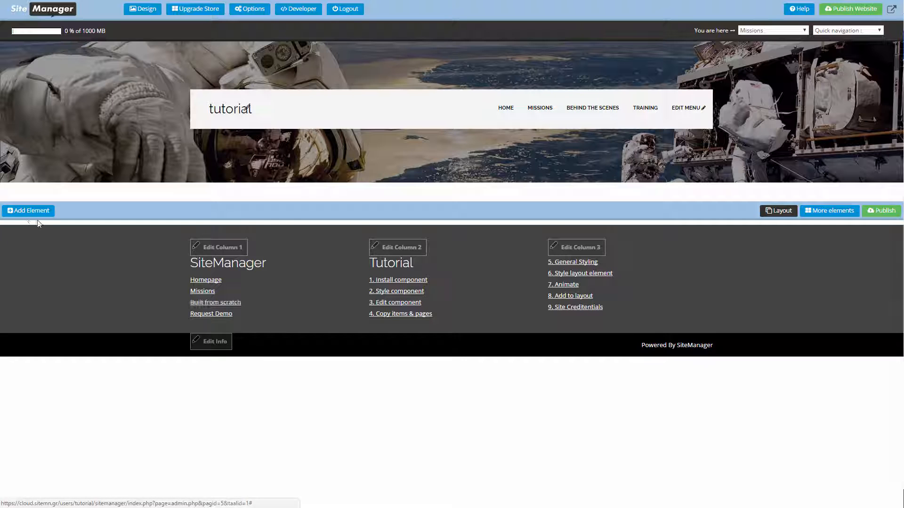
Add a Title element to the Missions page with type Header 1 and the text "Prepare for duty!", and save it.
click(29, 211)
drag(49, 240, 92, 306)
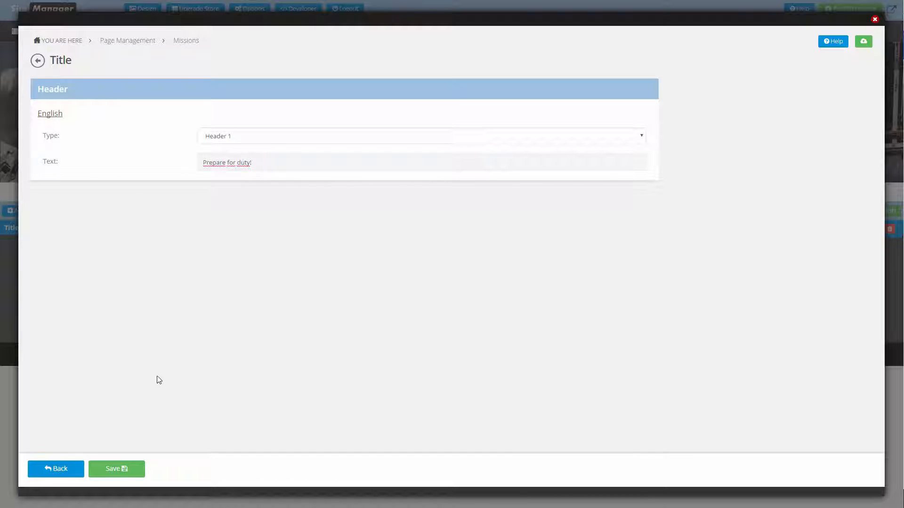
click(120, 471)
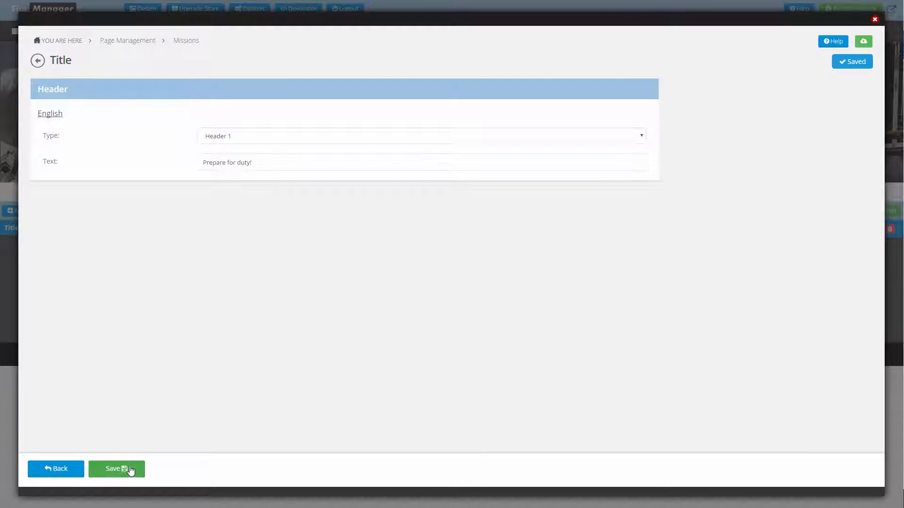
click(54, 469)
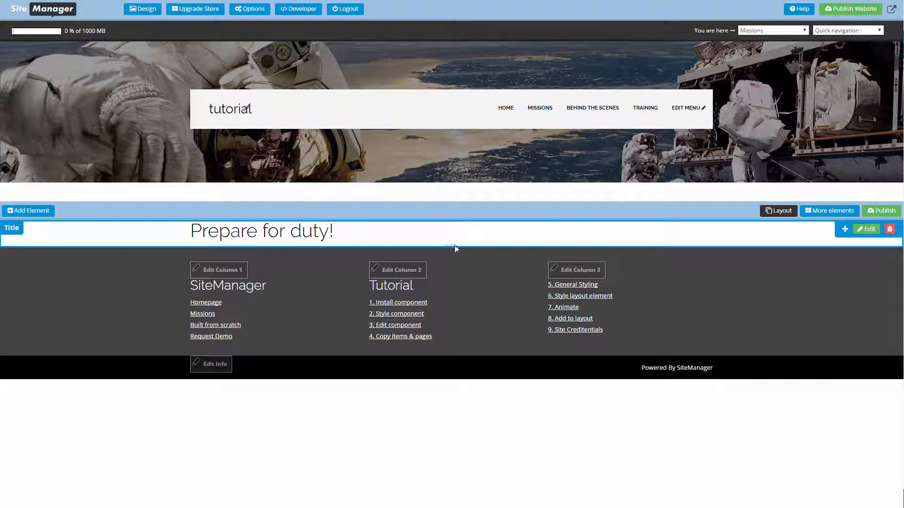
Add a second Title element with a smaller header type and the text "Discover SiteManager in 9 tutorial missions.", and save it.
drag(454, 246, 458, 247)
click(27, 210)
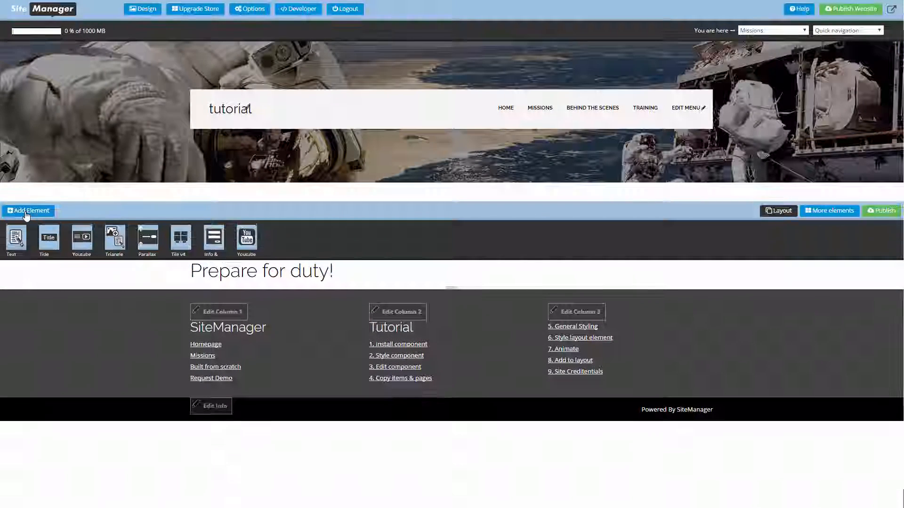
drag(48, 240, 133, 318)
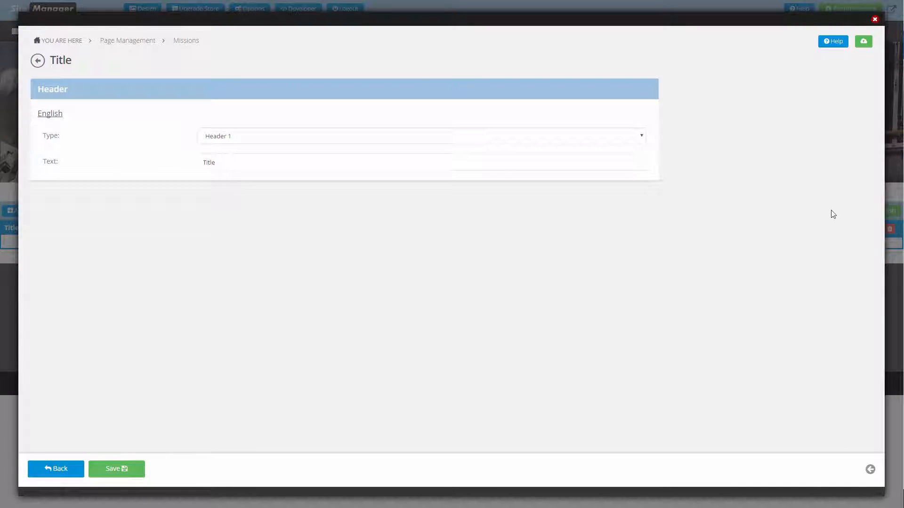
click(234, 133)
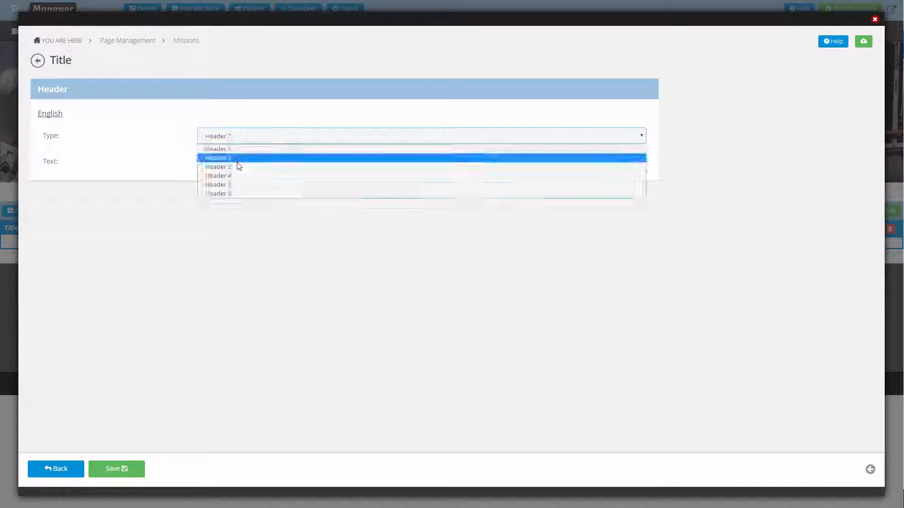
click(238, 167)
drag(238, 164, 133, 159)
click(118, 469)
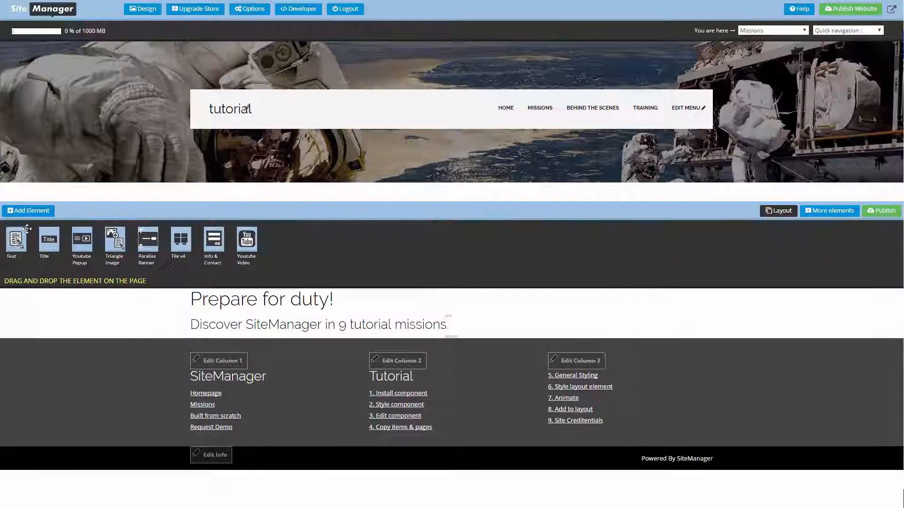
Add a Text element with the mission introduction starting "Hi fellow explorer! Your mission, should you accept it" in place of the placeholder, and save it.
drag(15, 240, 11, 357)
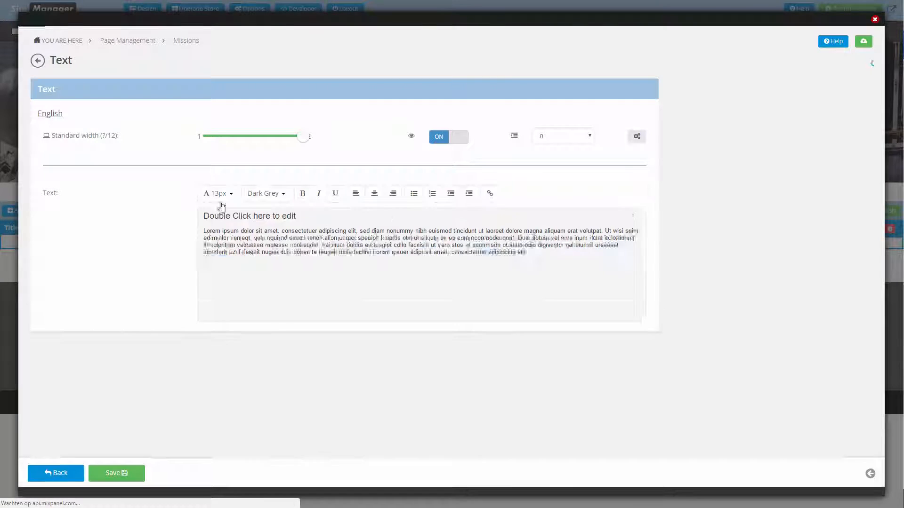
drag(204, 215, 546, 252)
text(Hi fellow explorer! Your mission, should you accept it, is to carry out 9 classified tasks and become one of the first to experience SiteManager.A mission takes between 5 to 10 minutes to complete. You can do this by clicking on the instructions below.)
click(118, 469)
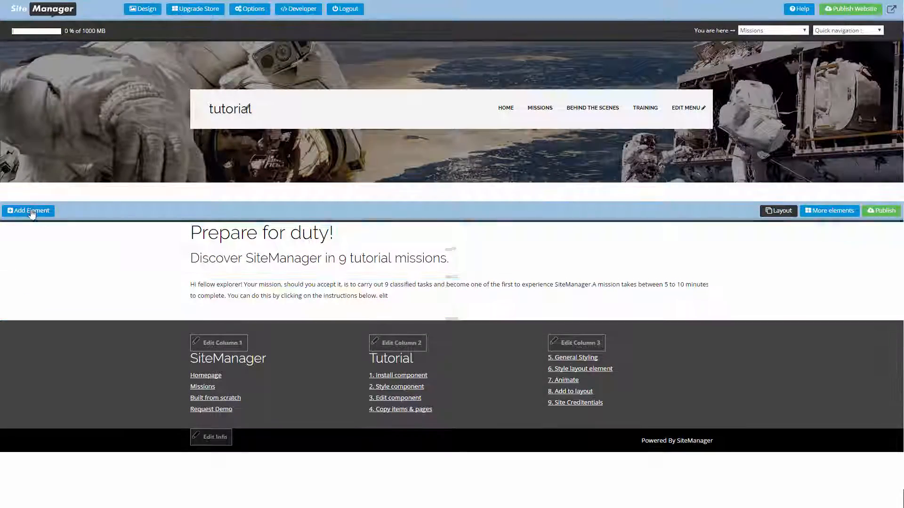
Install a Tile v4 element under the existing page content and add one Tile item to it.
click(32, 213)
click(50, 242)
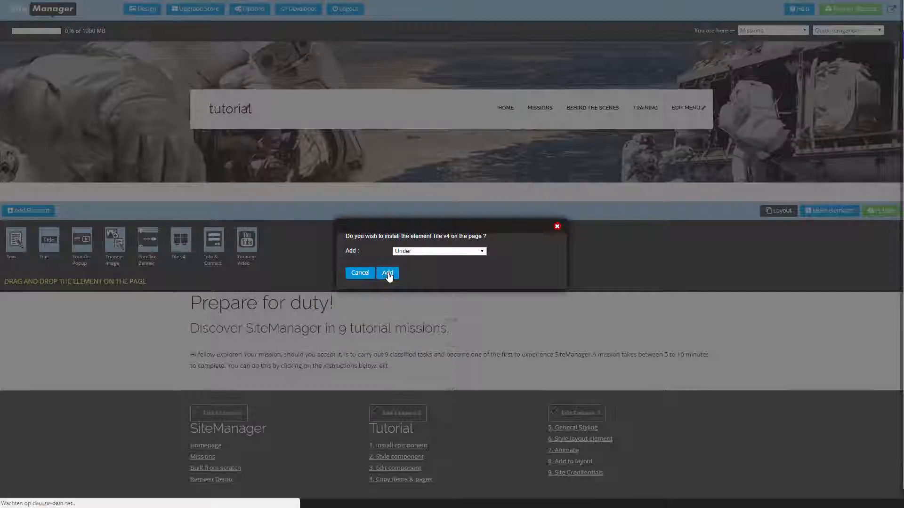
click(389, 273)
click(528, 97)
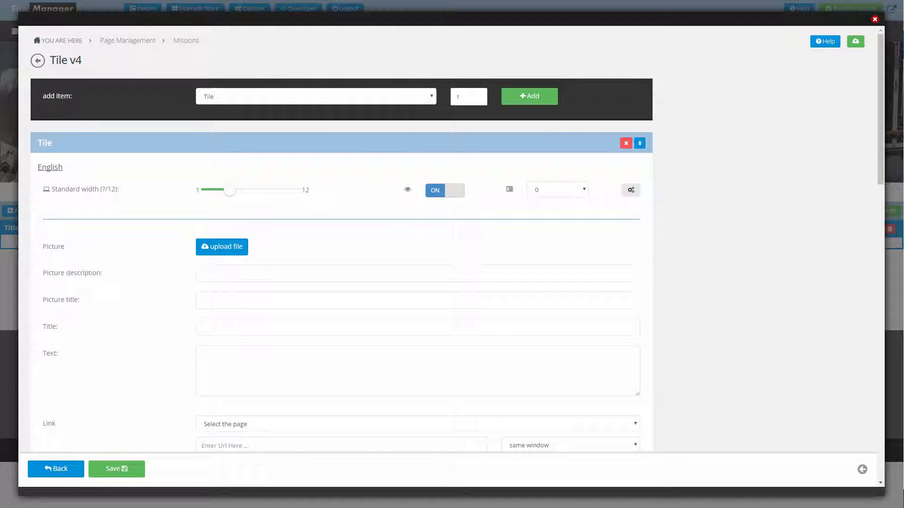
Upload mission 1.jpg as the first tile's picture and apply the 577x422 crop.
click(221, 250)
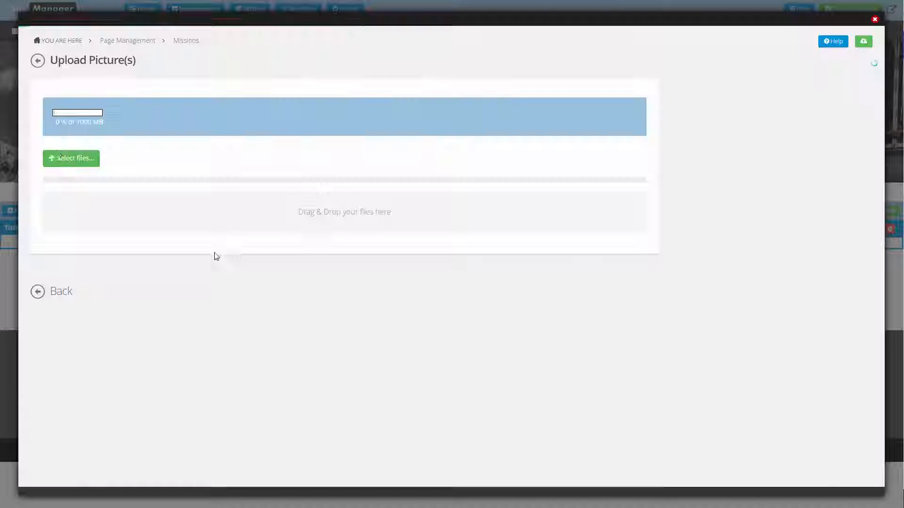
click(74, 160)
double_click(461, 77)
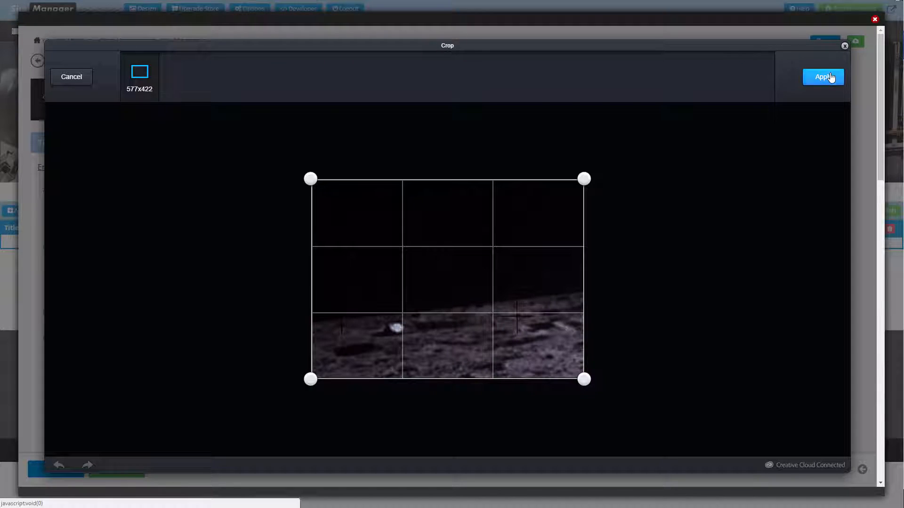
click(821, 77)
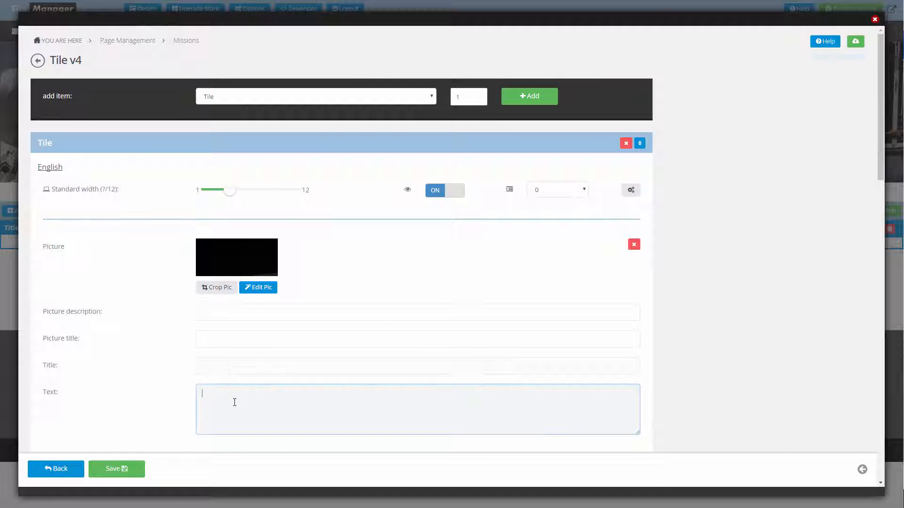
Give the first tile the title "Mission 1" and the text "CMS: Install componen".
click(228, 369)
key(Tab)
text(CMS: Install componen)
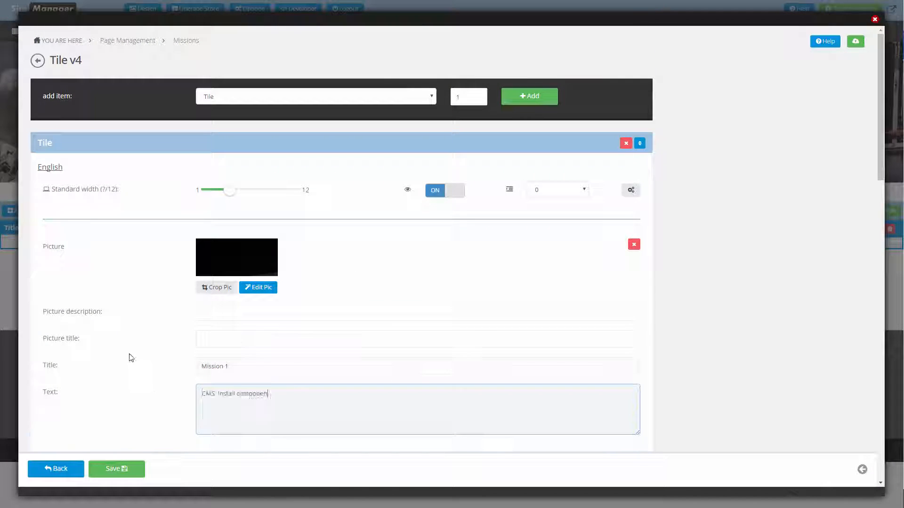
scroll(243, 326, down, 3)
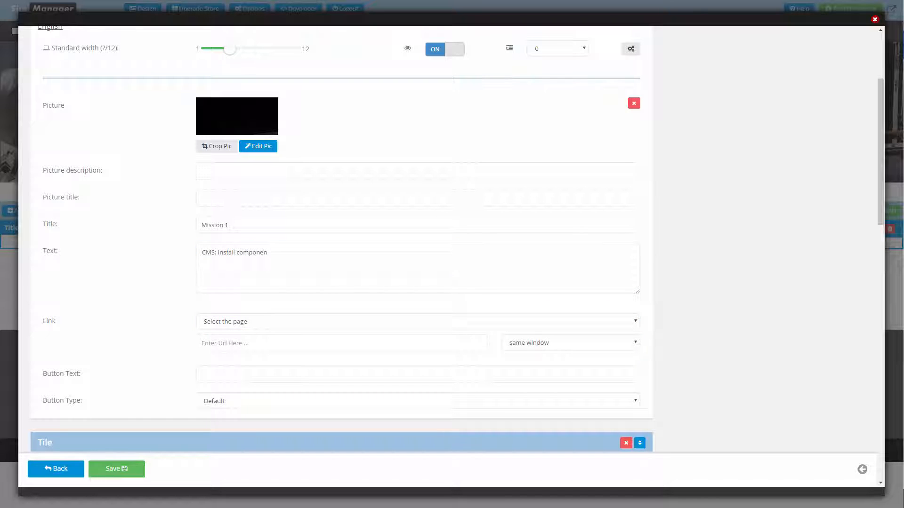
click(268, 350)
text(https://support.sitemanager.io/hc/en-us/articles/214534245-Mission-1-Install-Component)
click(571, 342)
click(518, 363)
click(402, 375)
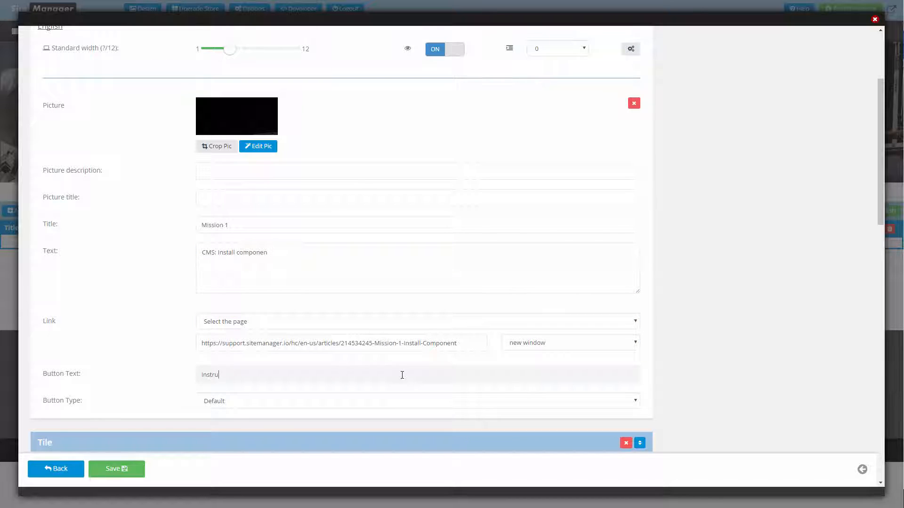
Upload mission 2.jpg as the second tile's picture, apply the 577x422 crop and save it.
scroll(128, 284, down, 4)
click(215, 362)
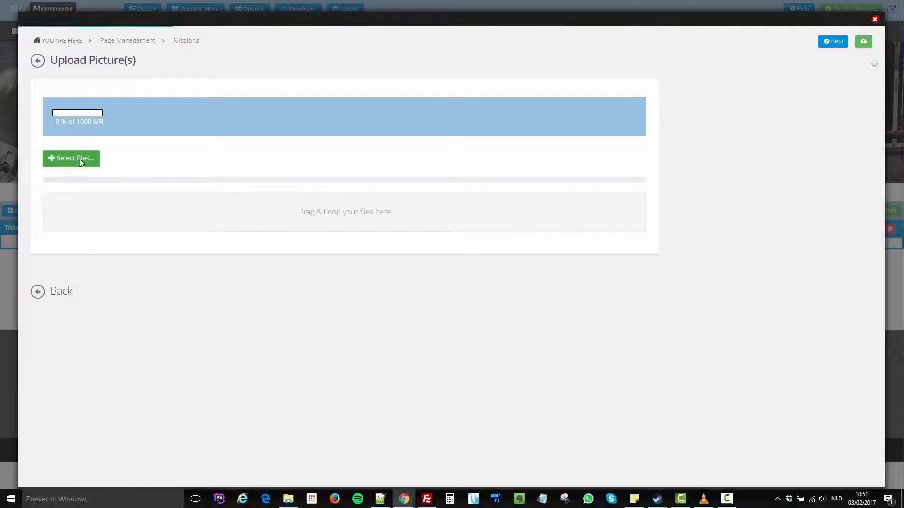
click(80, 159)
double_click(512, 78)
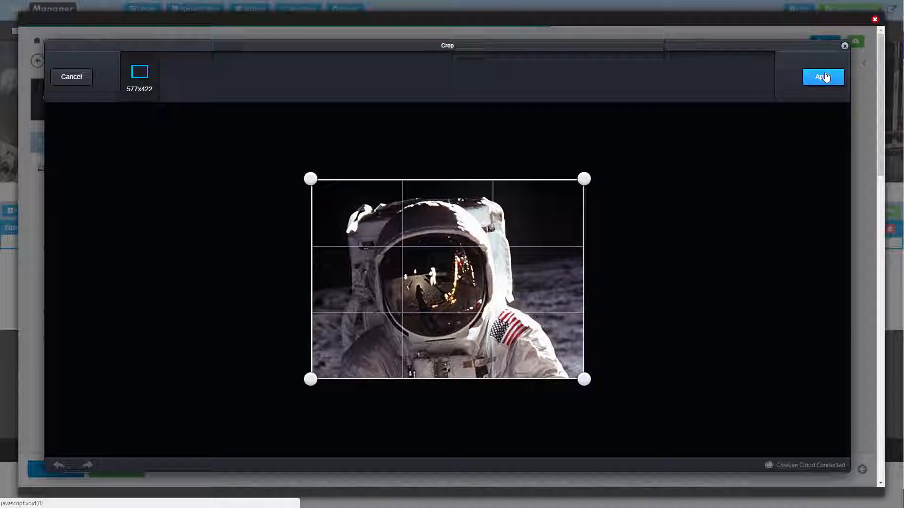
click(825, 77)
click(824, 78)
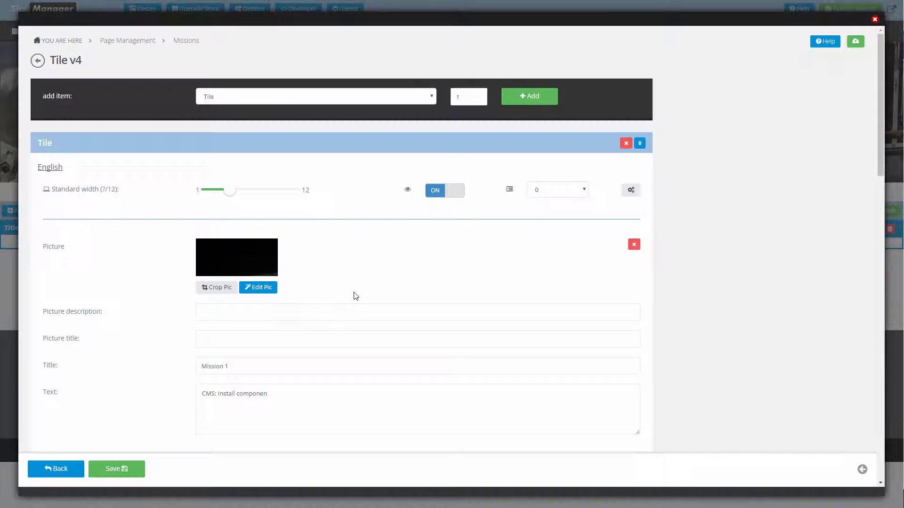
Upload mission 3.jpg as the third tile's picture, apply the 577x422 crop and save it.
scroll(339, 302, down, 15)
click(221, 288)
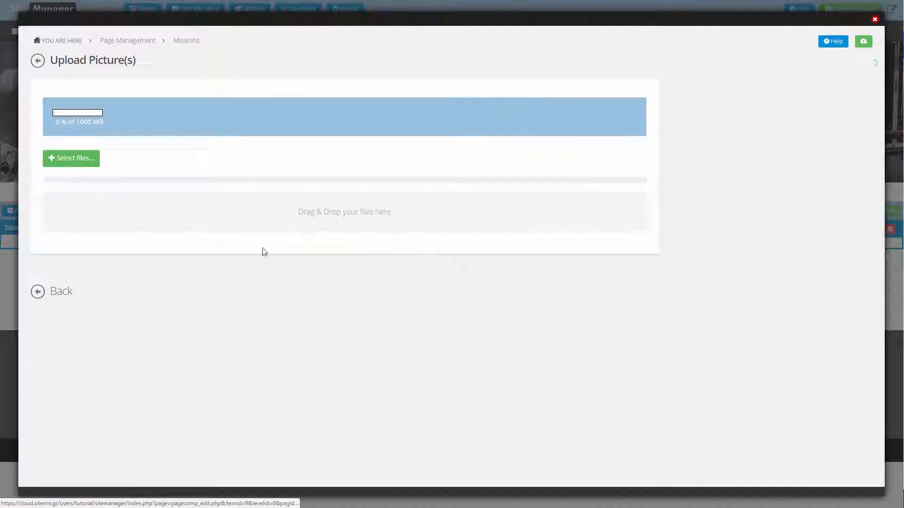
click(75, 155)
double_click(513, 77)
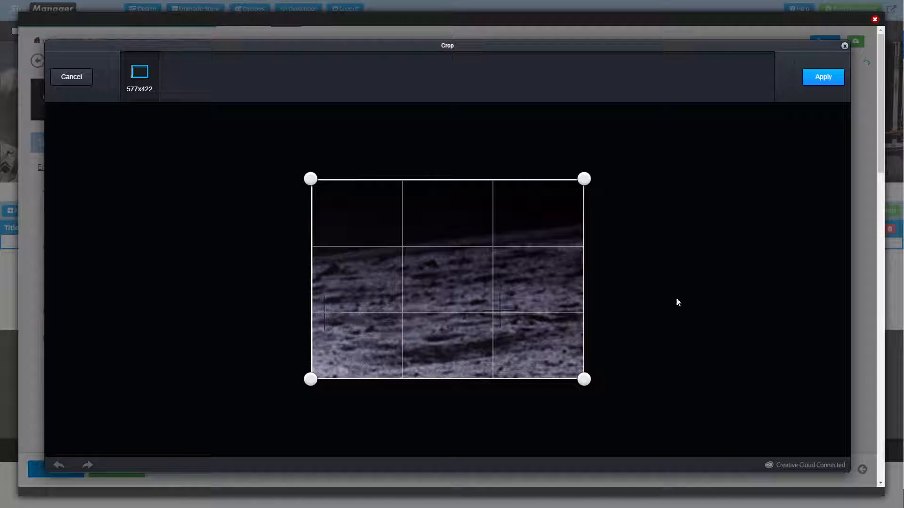
click(823, 77)
click(819, 84)
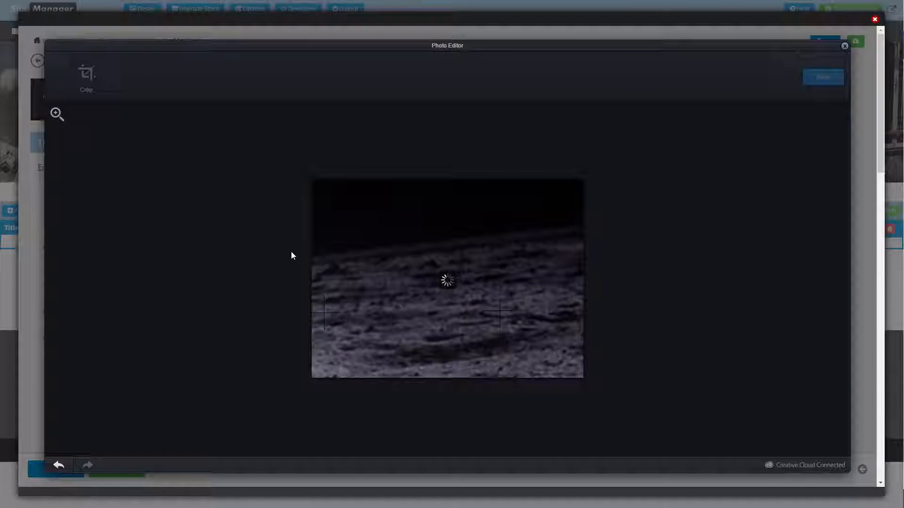
Give the second tile the title "Mission 2" and the text "Design: Style component".
scroll(289, 254, down, 5)
click(224, 377)
text(Mission)
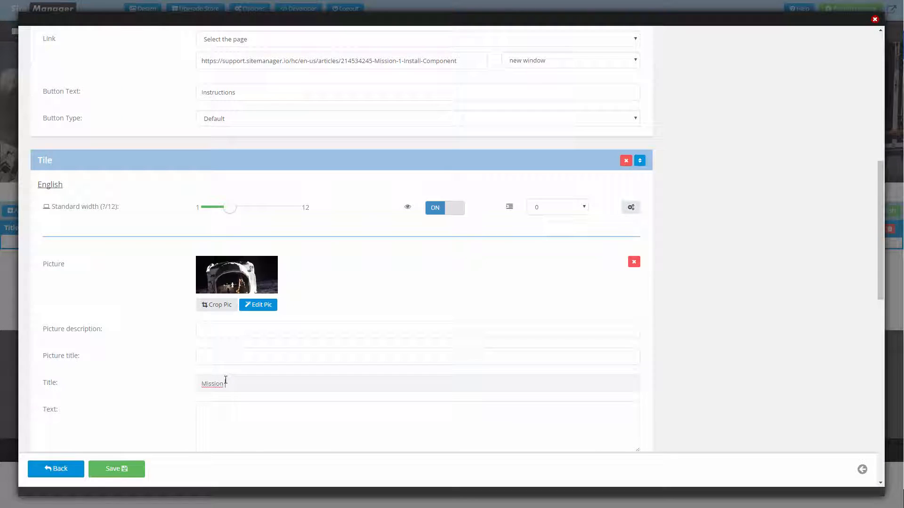
text( 2)
scroll(896, 227, down, 5)
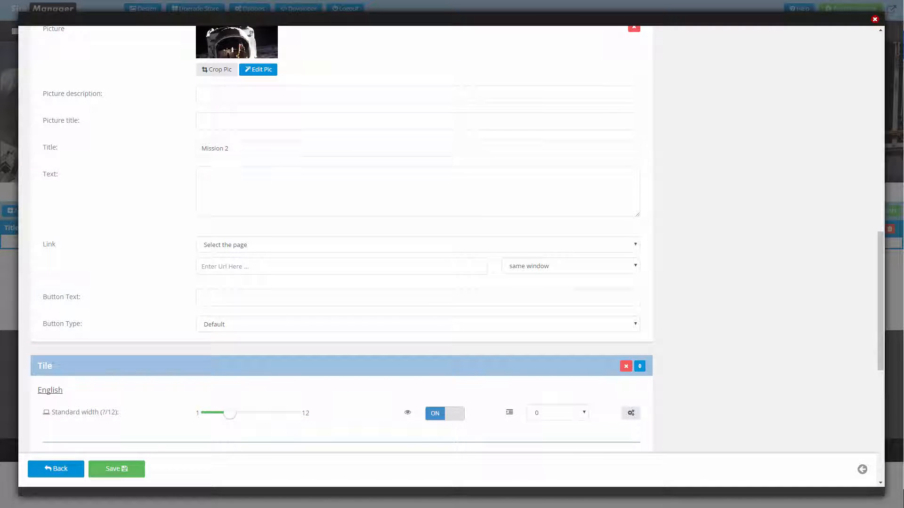
click(224, 182)
text(Design. Style component)
key(alt+Tab)
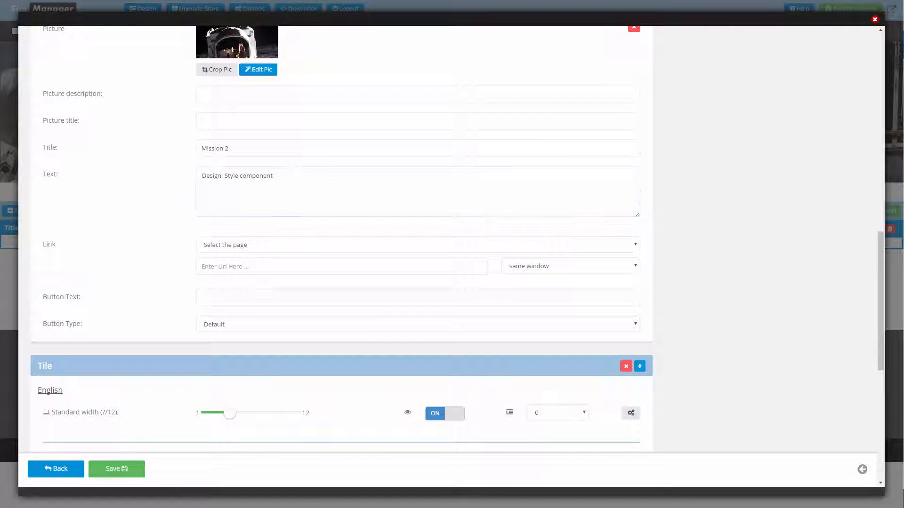
text(https://support.sitemanager.io/hc/en-us/articles/214082309-Mission-2-Style-Component)
click(506, 273)
click(522, 288)
click(345, 299)
text(Instructions)
Give the third tile the title "Mission 3" and the text "Developer: Edit component".
scroll(339, 303, down, 5)
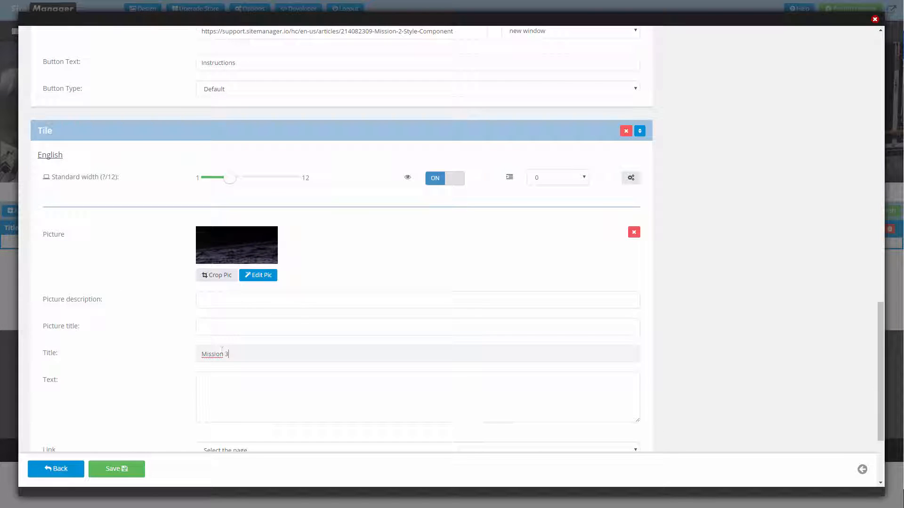
key(alt+Tab)
click(245, 393)
text(Developer: Edit component)
scroll(137, 337, down, 3)
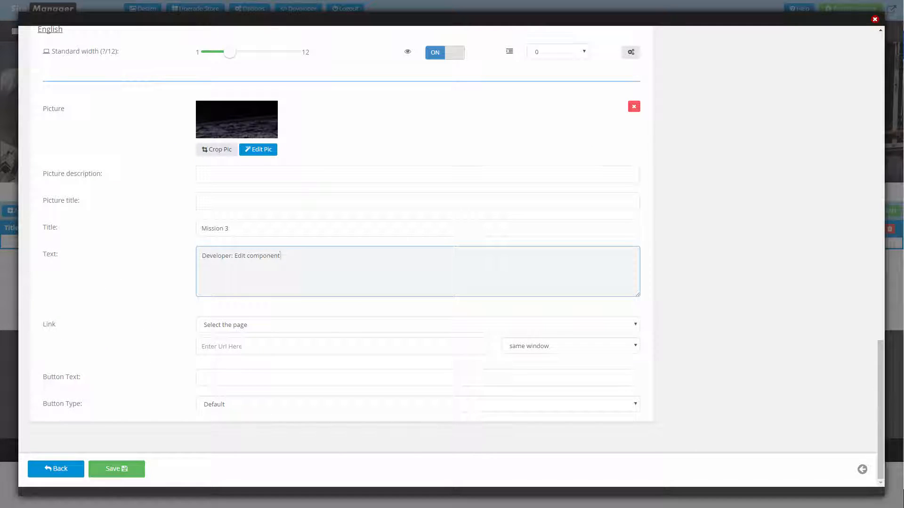
key(alt+Tab)
click(212, 348)
text(https://support.sitemanager.io/hc/en-us/articles/214106869-Mission-3-Component-code)
click(571, 346)
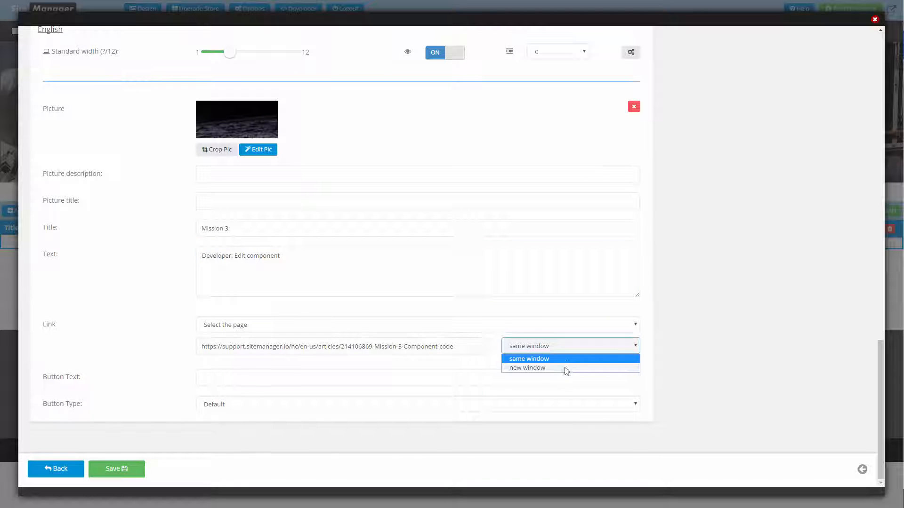
click(531, 367)
click(255, 383)
text(Instructions)
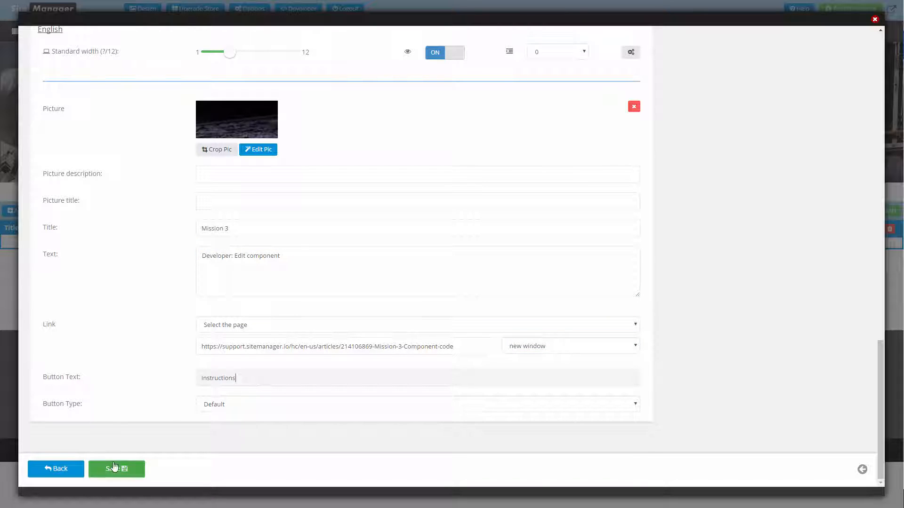
click(113, 468)
Install another Tile v4 element on the Missions page and add three Tile items to it.
scroll(141, 359, down, 3)
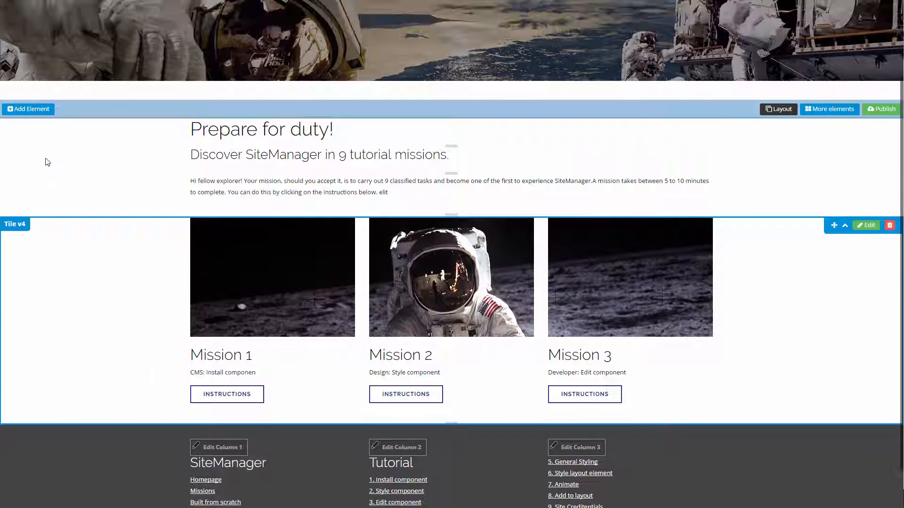
click(40, 112)
click(180, 138)
click(394, 273)
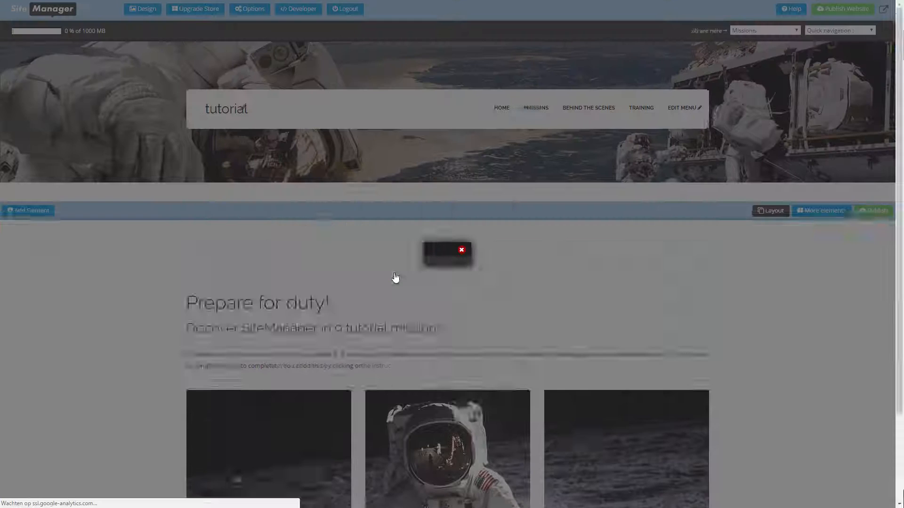
click(484, 94)
click(532, 96)
Upload mission 4.jpg as the picture of the new element's first tile and apply the 577x422 crop.
click(250, 250)
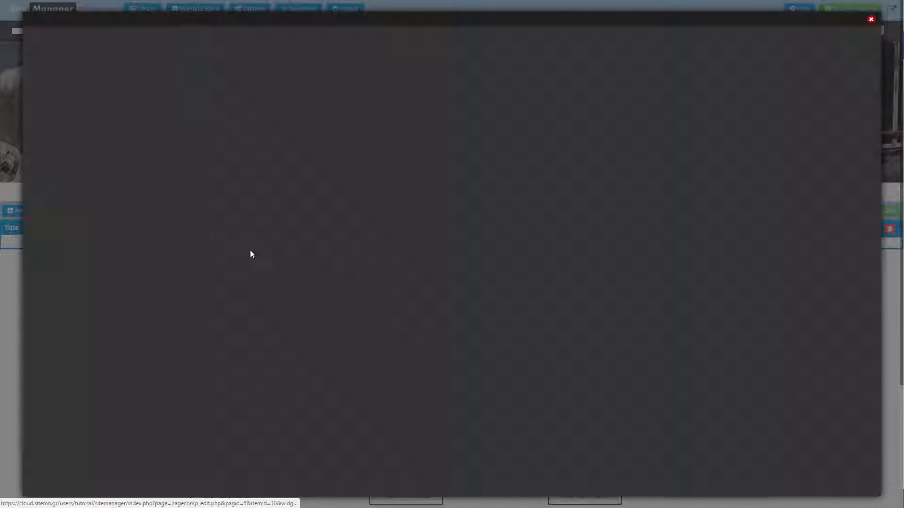
click(75, 156)
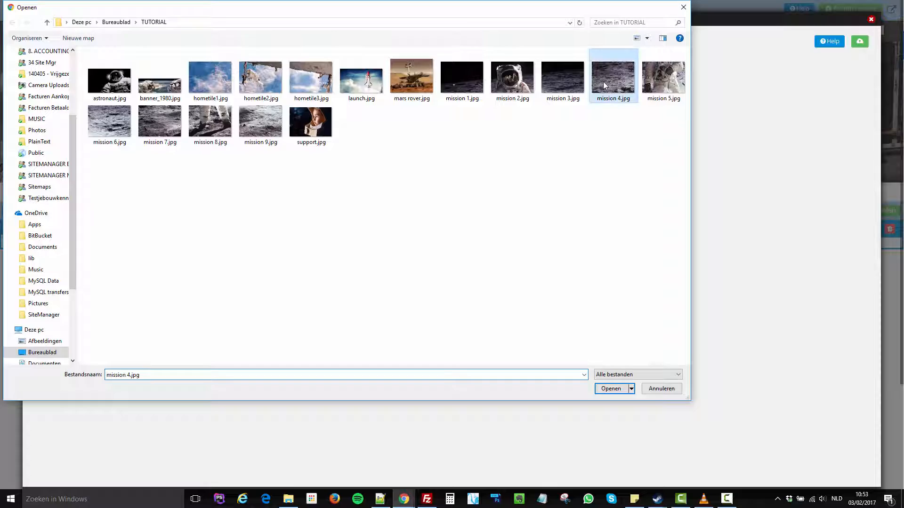
double_click(603, 81)
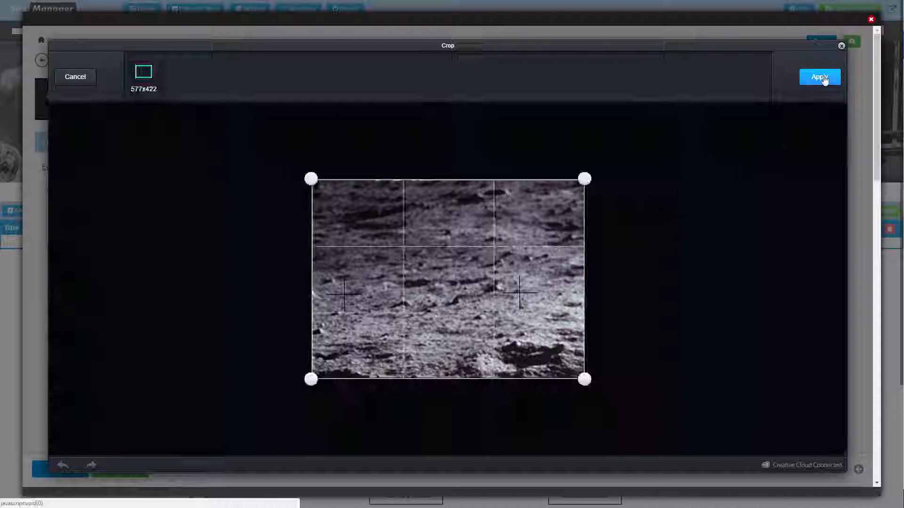
click(819, 77)
Upload mission 5.jpg as the new element's second tile picture, apply the 577x422 crop and save it.
scroll(241, 327, down, 10)
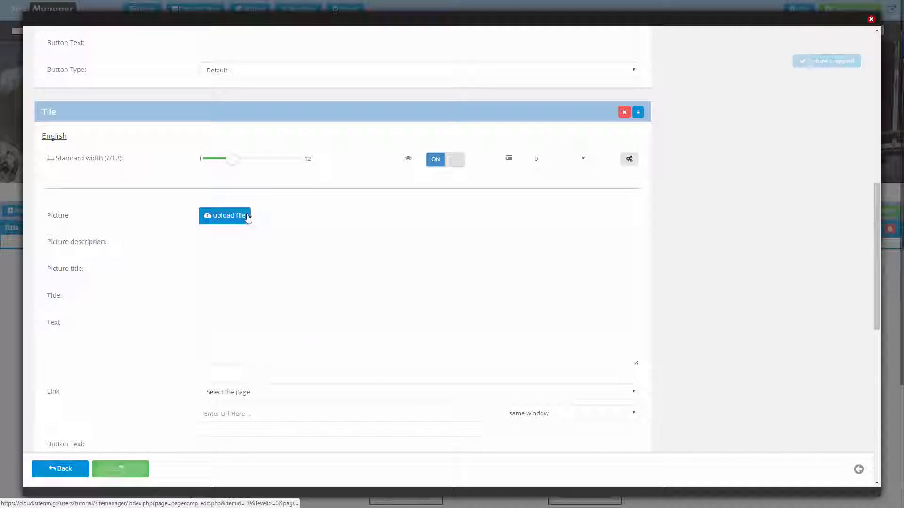
click(242, 215)
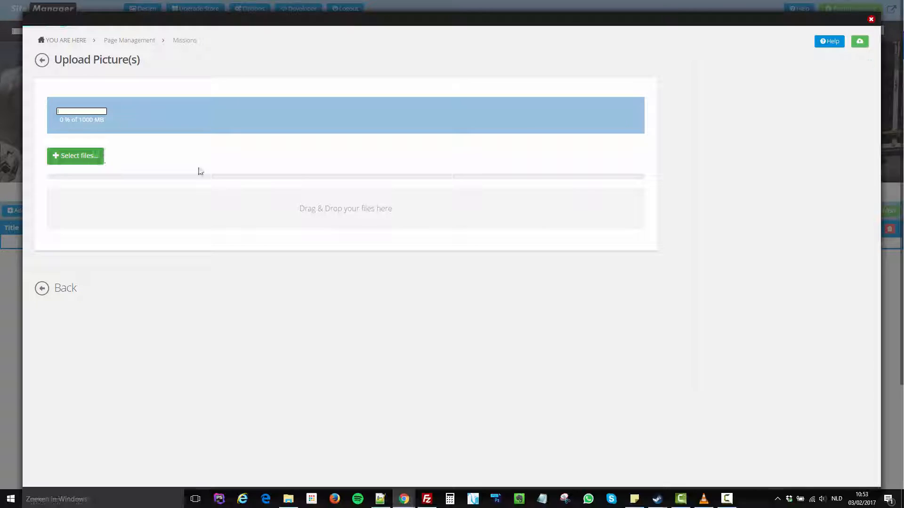
click(75, 156)
double_click(603, 81)
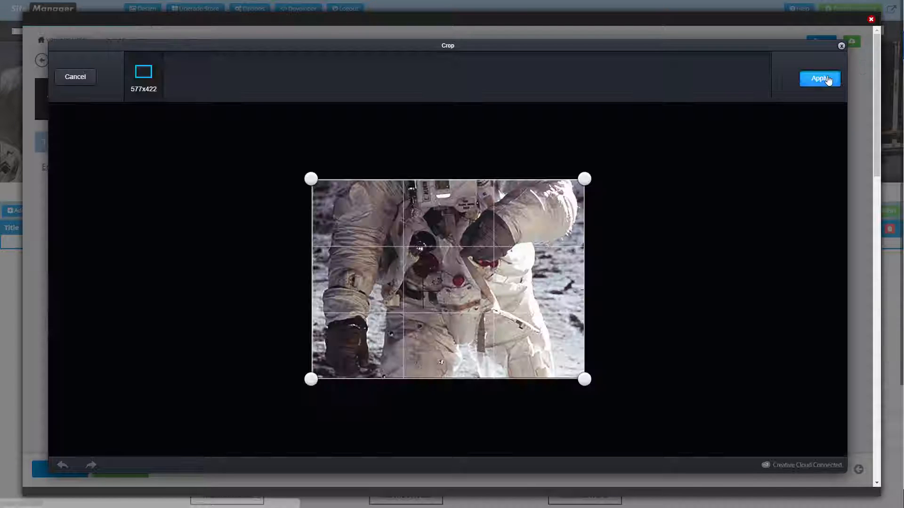
click(827, 80)
click(821, 78)
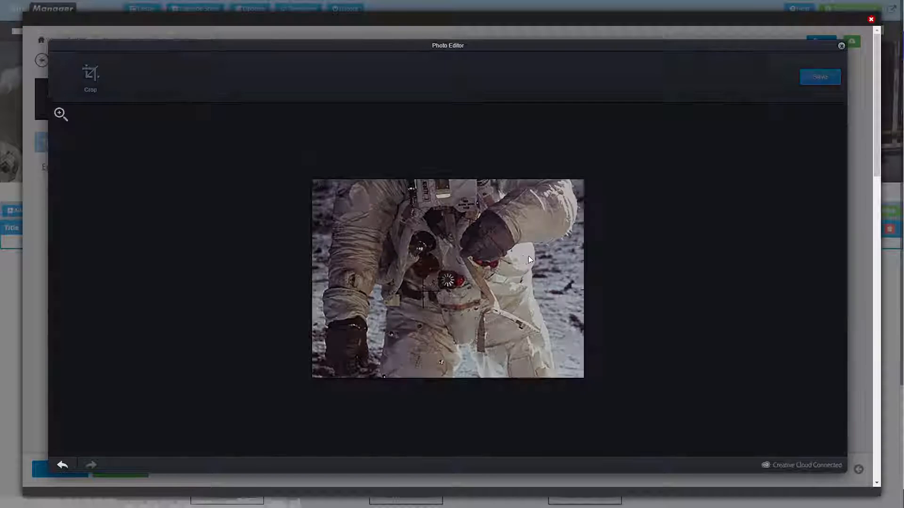
Upload mission 6.jpg as the new element's third tile picture, apply the 577x422 crop and save it.
scroll(378, 288, down, 14)
click(223, 424)
click(79, 162)
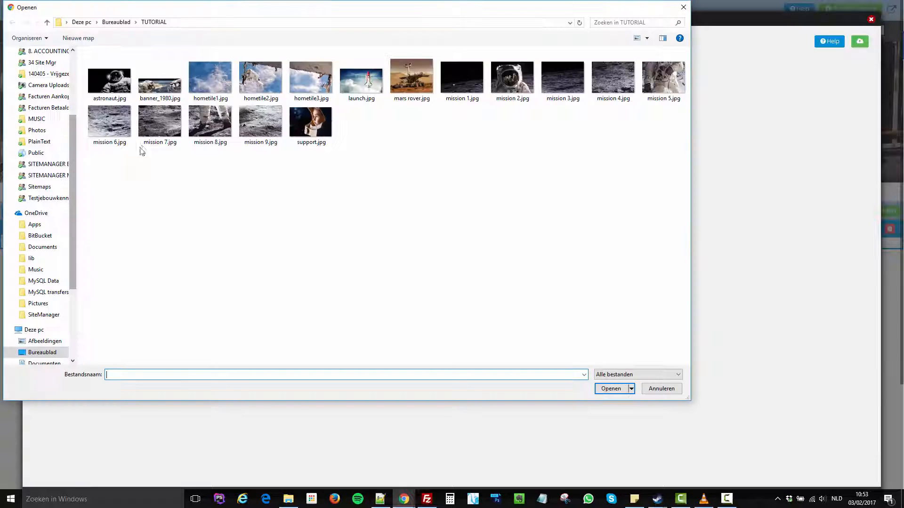
double_click(142, 141)
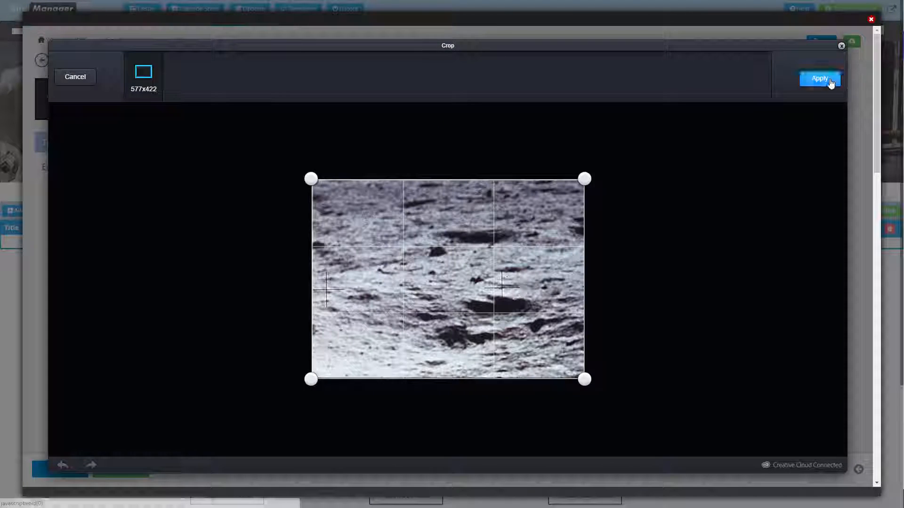
click(827, 82)
click(823, 79)
Give the new element's first tile the title "Mission 4" and the text "CMS: Copy items & pages".
click(224, 370)
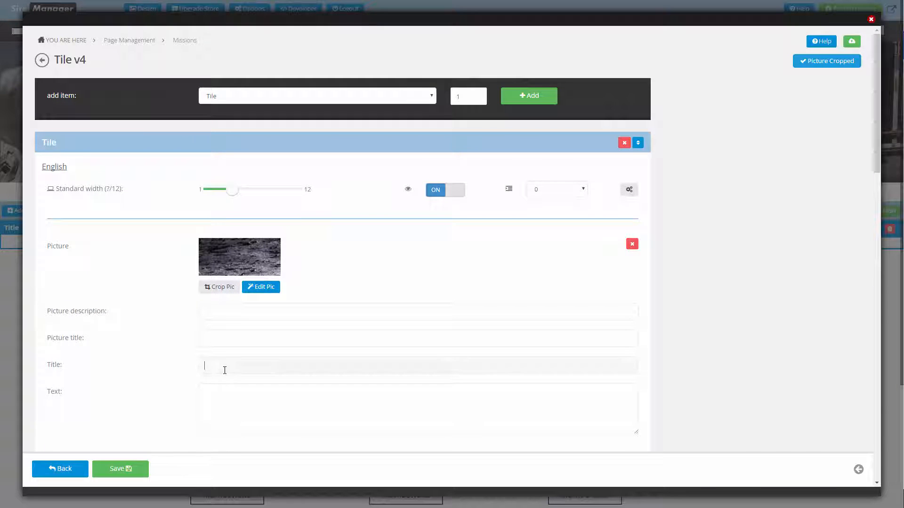
click(222, 400)
text(CMS: Copy items & pages)
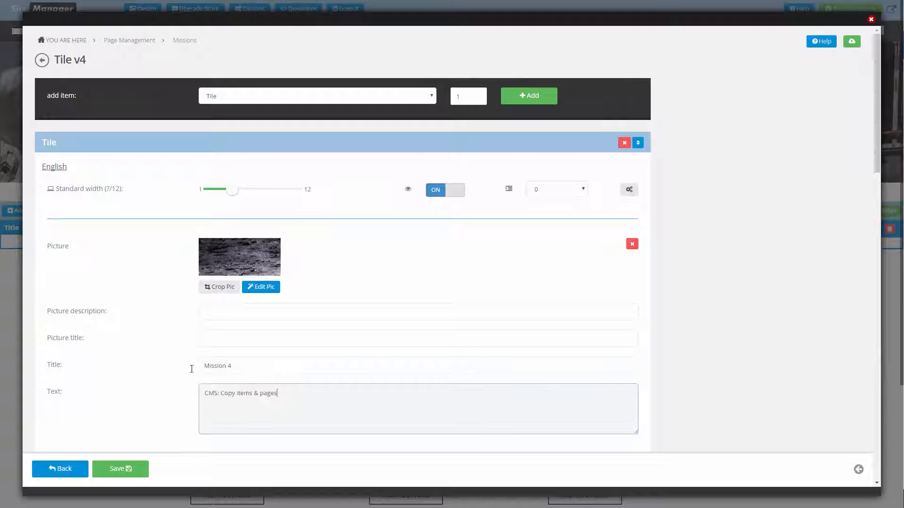
scroll(192, 369, down, 5)
click(236, 255)
key(ctrl+v)
click(569, 247)
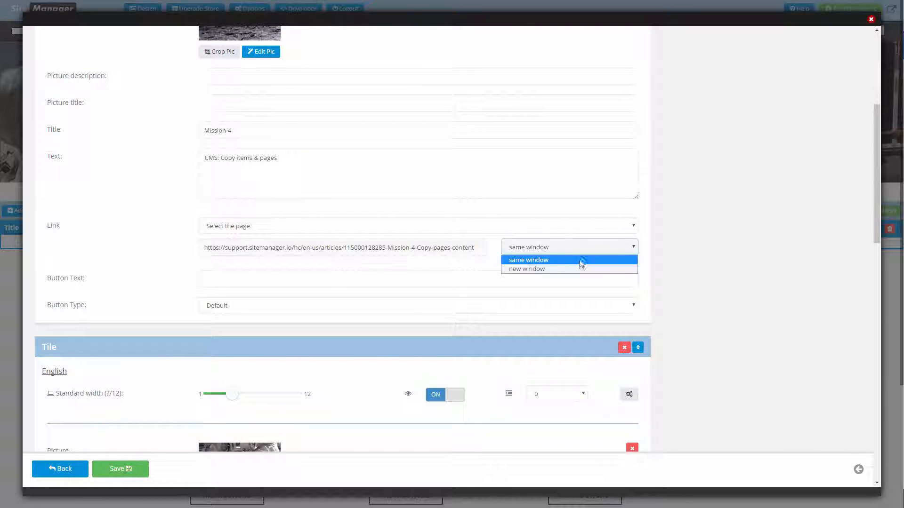
click(581, 267)
Give the new element's second tile the title "Mission 5" and the text "Design: General styling".
scroll(168, 287, down, 7)
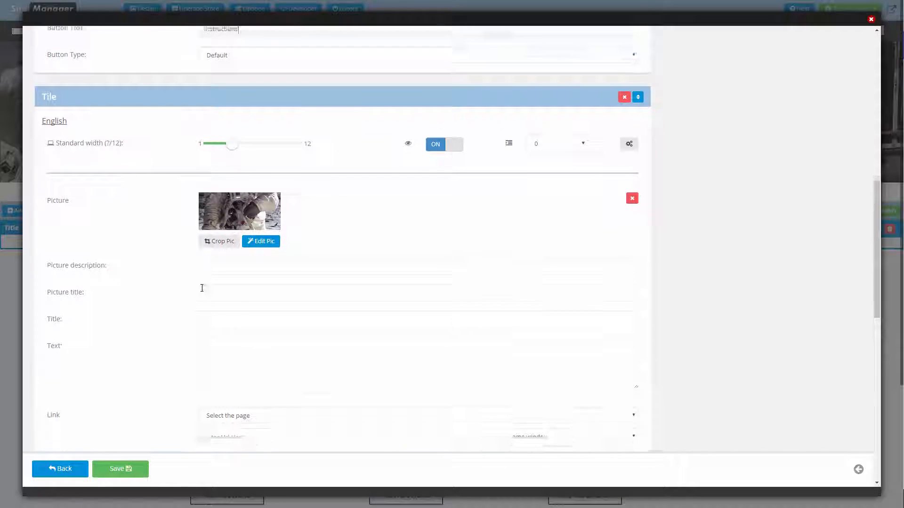
click(461, 299)
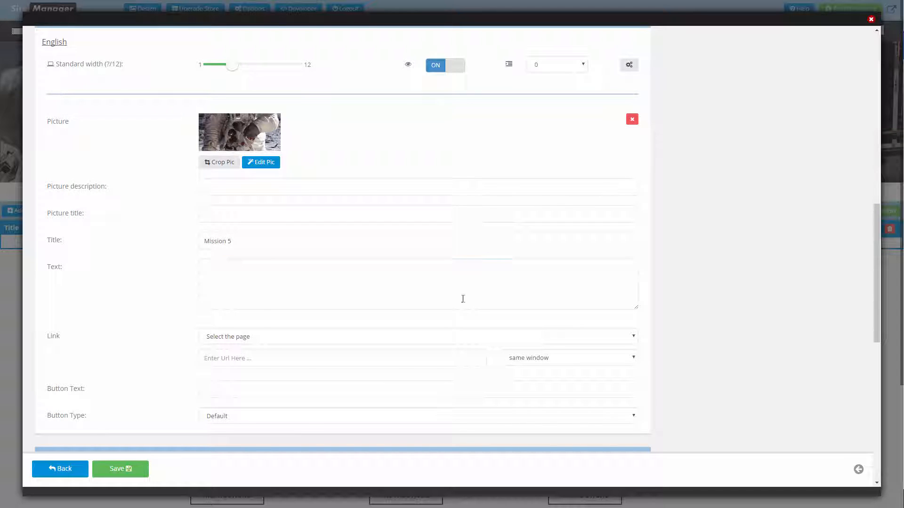
text(Design: General styling)
click(274, 337)
click(773, 327)
click(228, 358)
key(ctrl+v)
click(562, 364)
click(546, 378)
click(370, 396)
text(Instructions)
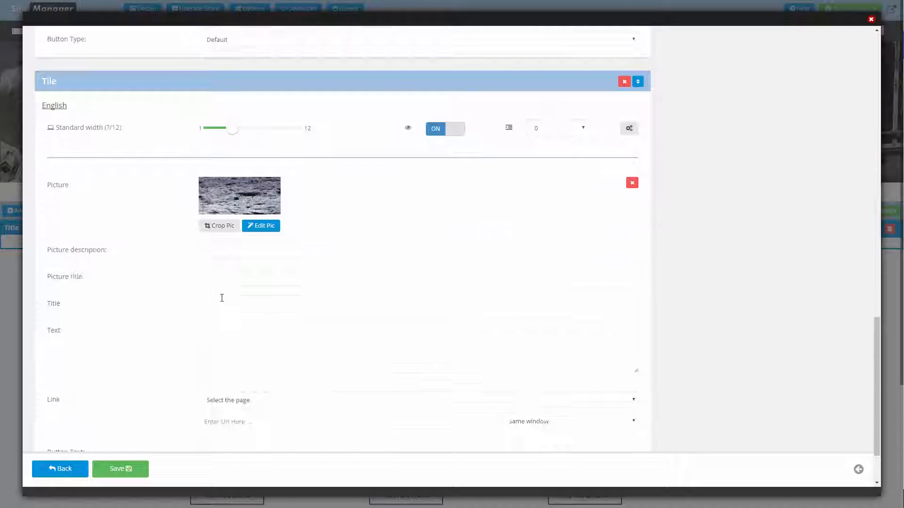
Give the new element's third tile the title "Mission 6" and the text "Design: Layout element".
click(222, 297)
text(Mission 6)
click(231, 349)
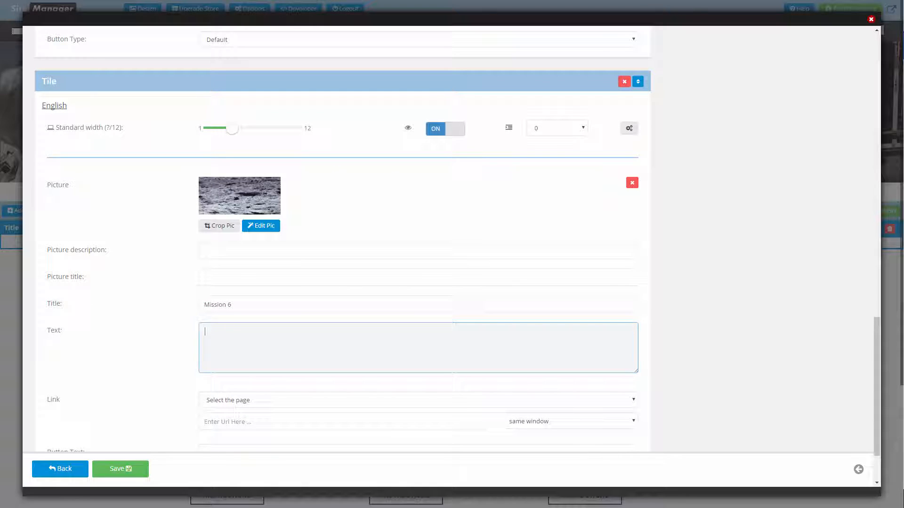
text(Design: Layout element)
scroll(267, 331, down, 2)
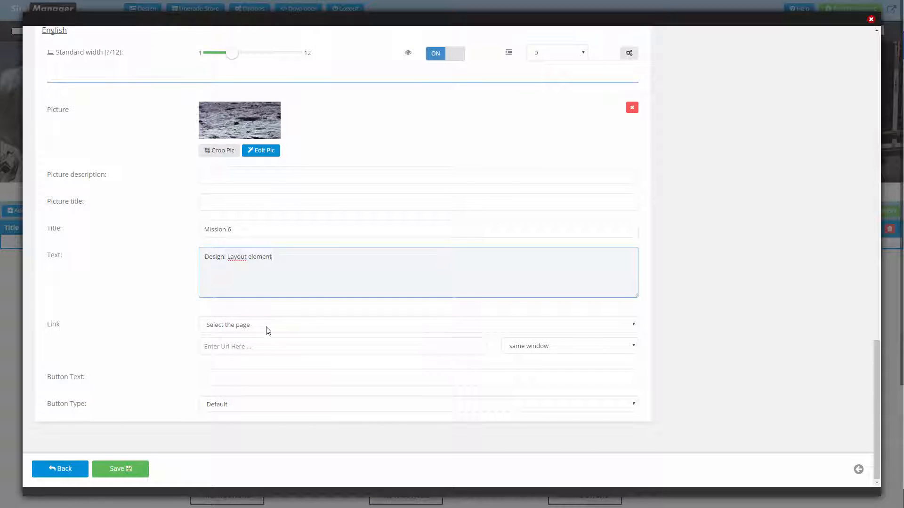
click(474, 346)
key(ctrl+v)
click(521, 352)
click(522, 369)
click(333, 381)
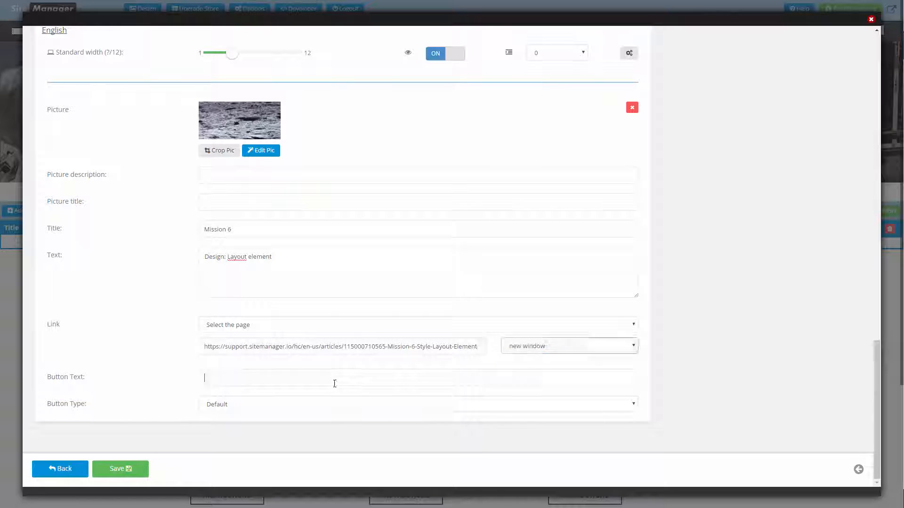
text(Instructions)
click(147, 468)
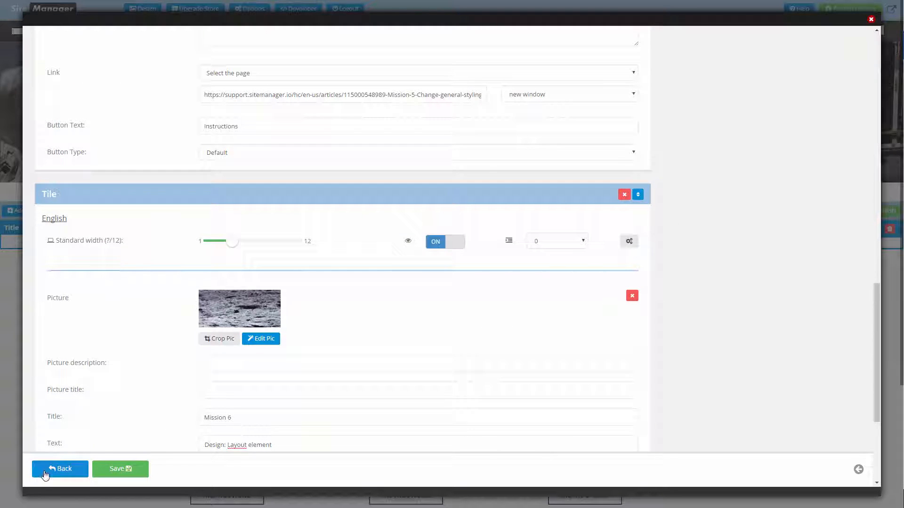
click(45, 472)
Place another Tile v4 element below the Mission 4 to 6 row and add three tiles to it.
scroll(159, 393, down, 1)
click(29, 12)
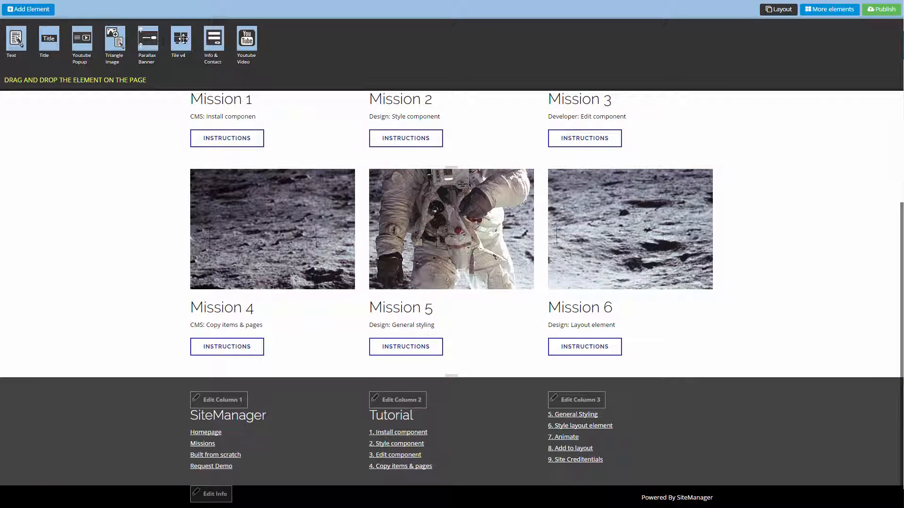
drag(236, 244, 276, 394)
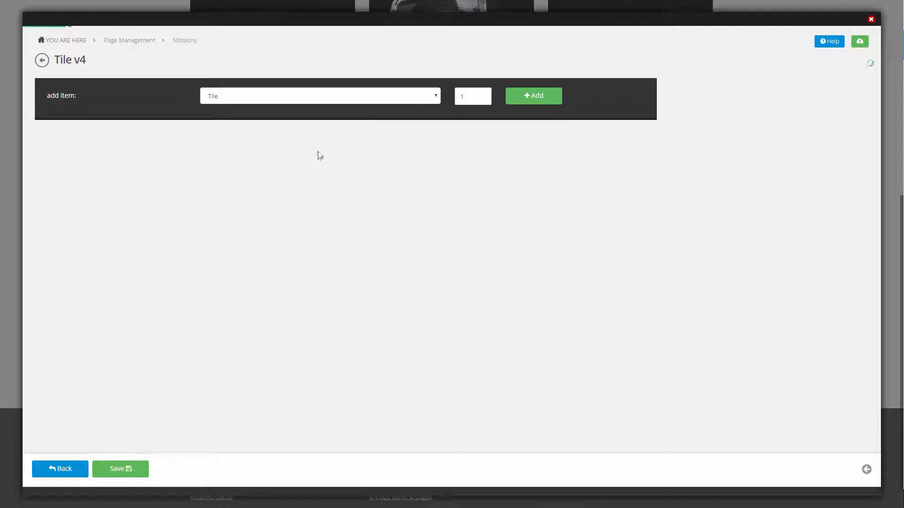
click(534, 95)
Upload a picture to each of the three new tiles and apply the 577x422 crop to each.
click(222, 245)
click(78, 155)
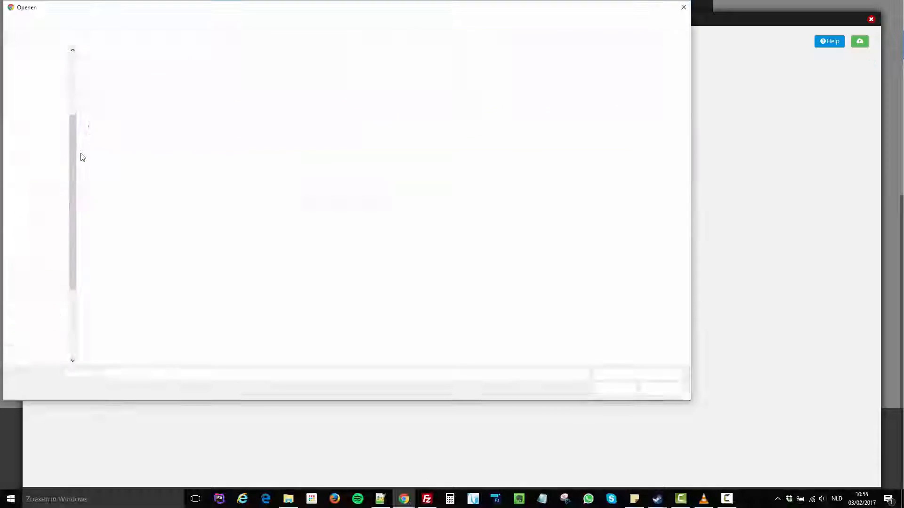
double_click(161, 123)
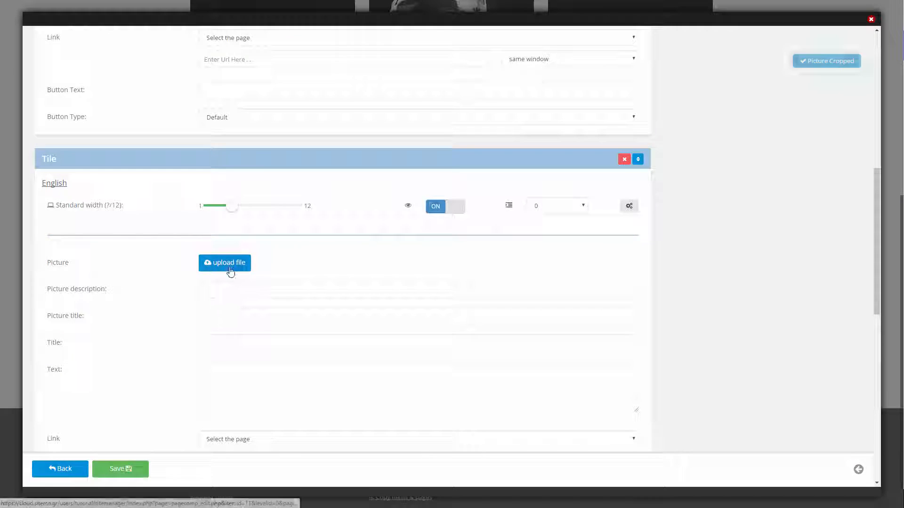
click(225, 263)
click(71, 155)
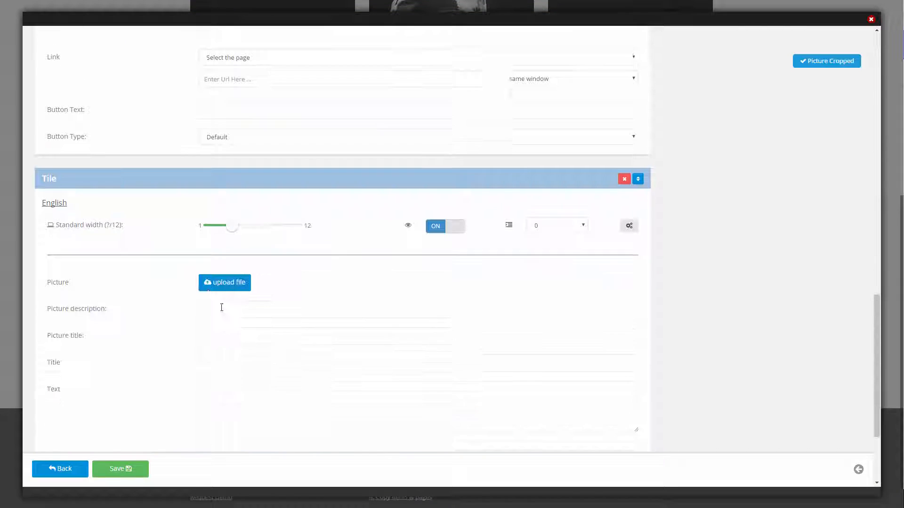
click(224, 282)
click(75, 156)
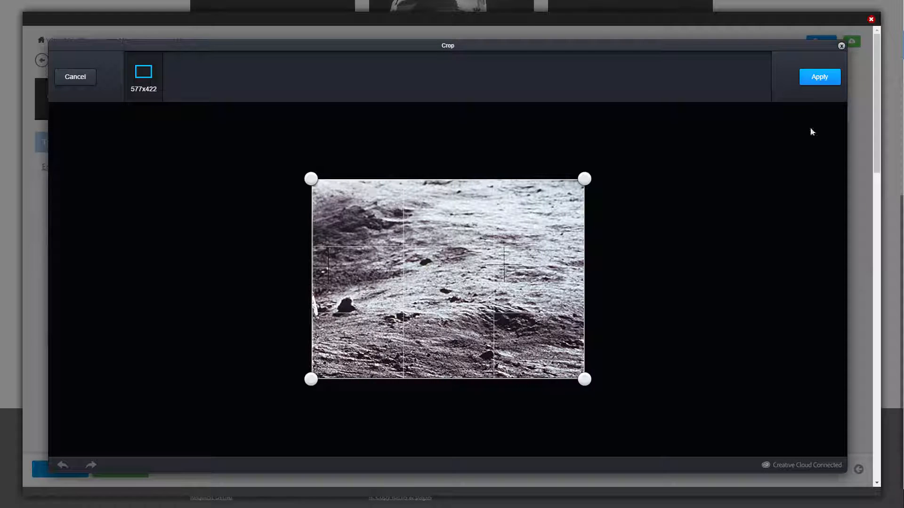
click(819, 77)
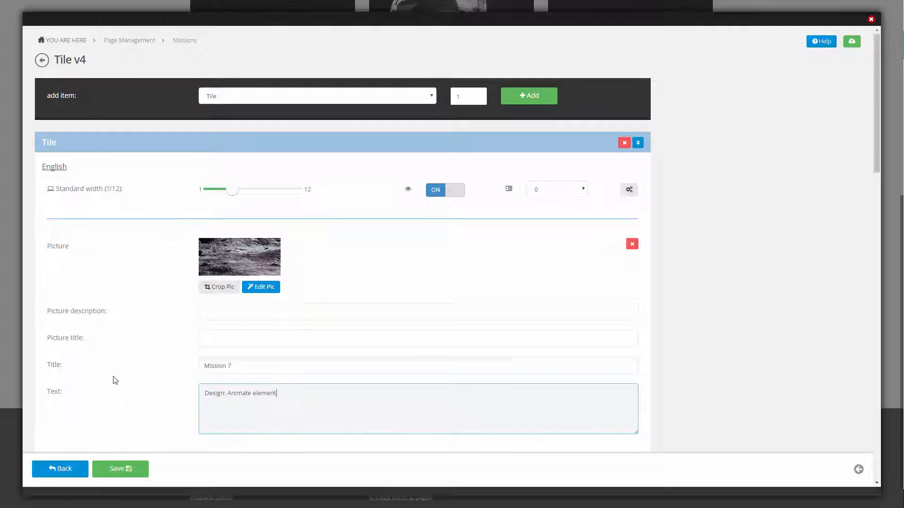
scroll(115, 380, down, 3)
click(115, 379)
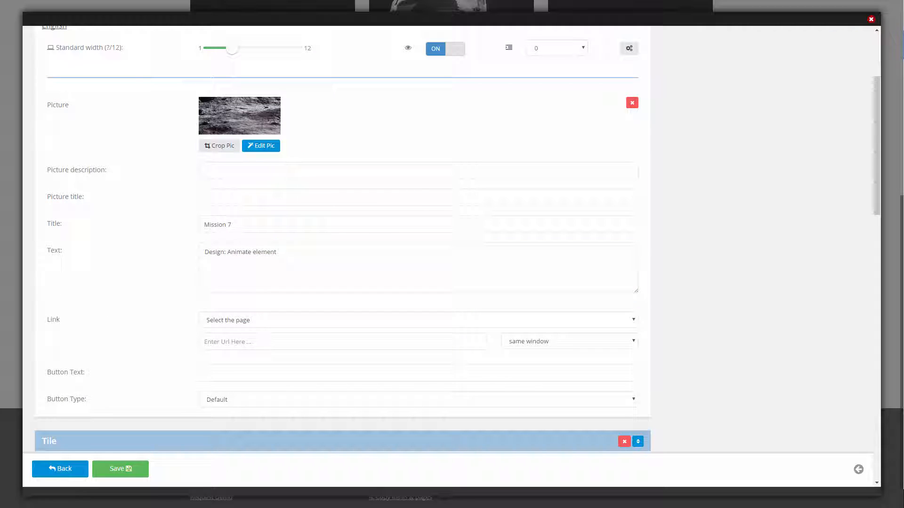
click(222, 334)
key(ctrl+v)
click(569, 342)
click(529, 363)
click(454, 380)
text(Instructions)
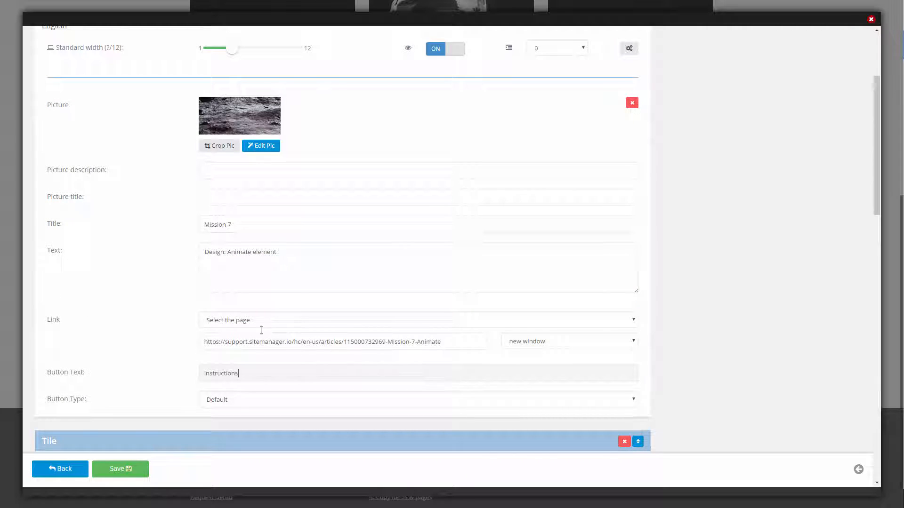
Give the second tile of the third row the title "Mission 8" and the text "Design: Add element".
scroll(261, 330, down, 8)
click(218, 286)
text(Mission 8)
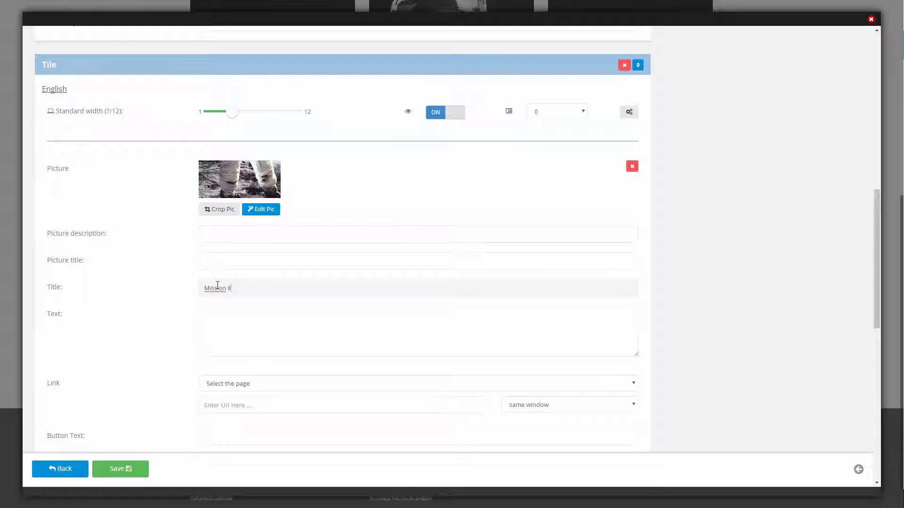
click(278, 354)
text(Design: Add element)
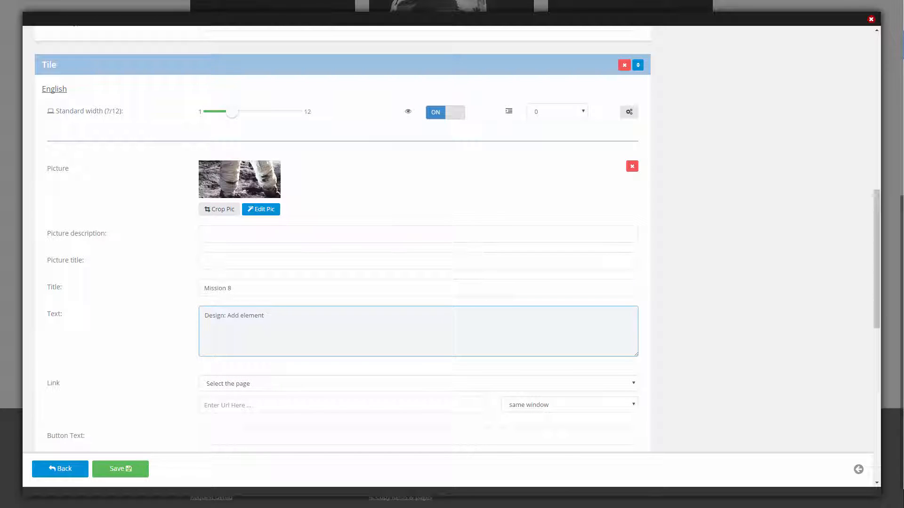
click(226, 405)
key(ctrl+v)
click(540, 405)
click(529, 427)
scroll(212, 335, down, 3)
click(213, 297)
text(Ins)
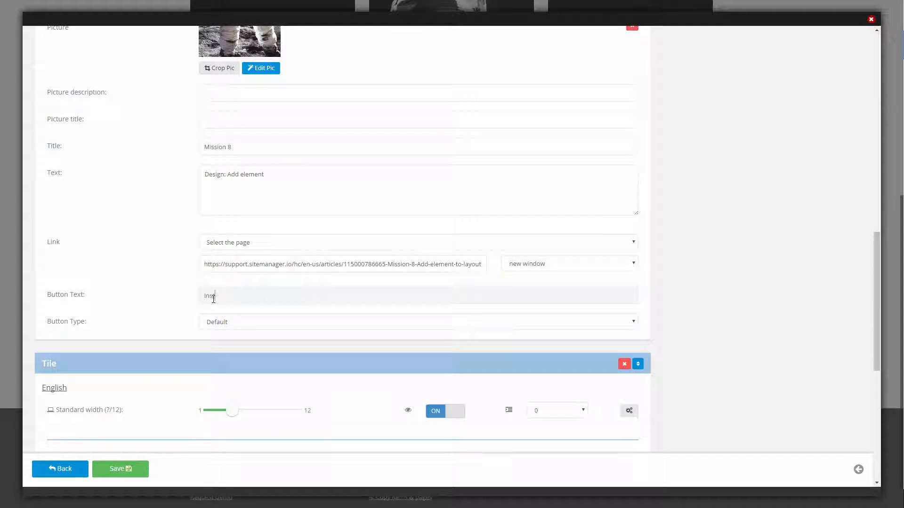
Give the last tile the title "Mission 9" and the text "Dashboard: Site Credentials".
scroll(189, 304, down, 5)
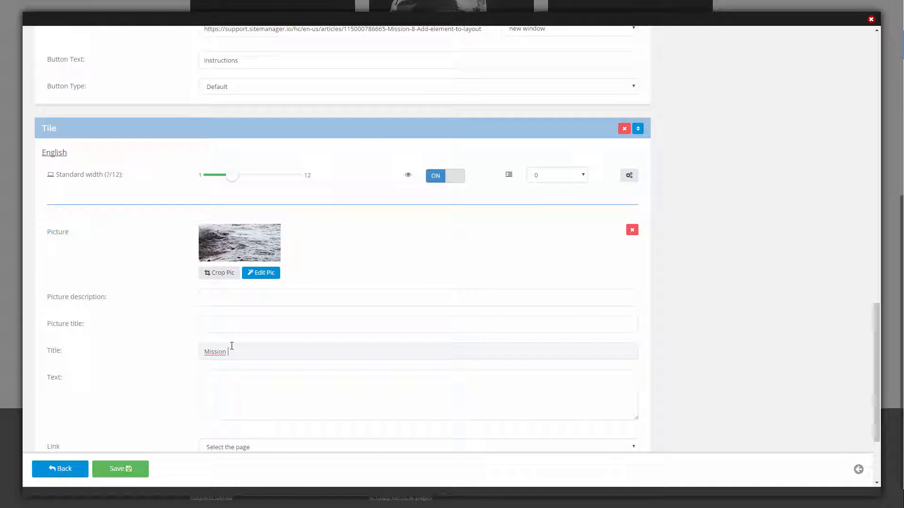
click(400, 390)
key(ctrl+v)
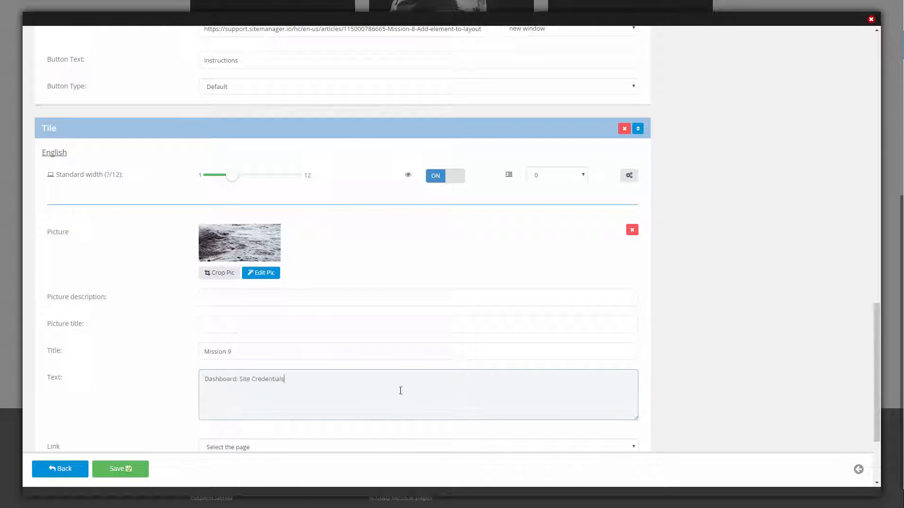
scroll(272, 376, down, 3)
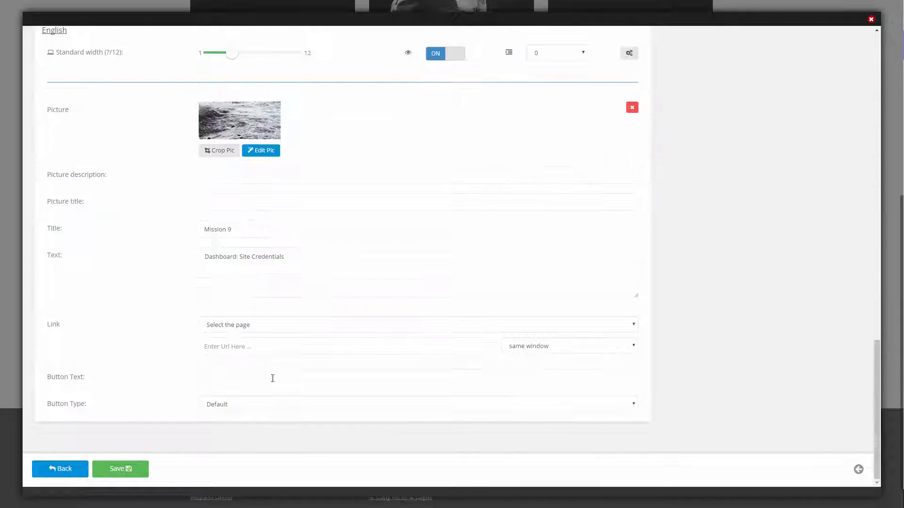
click(277, 348)
key(ctrl+v)
click(518, 350)
click(522, 368)
click(495, 377)
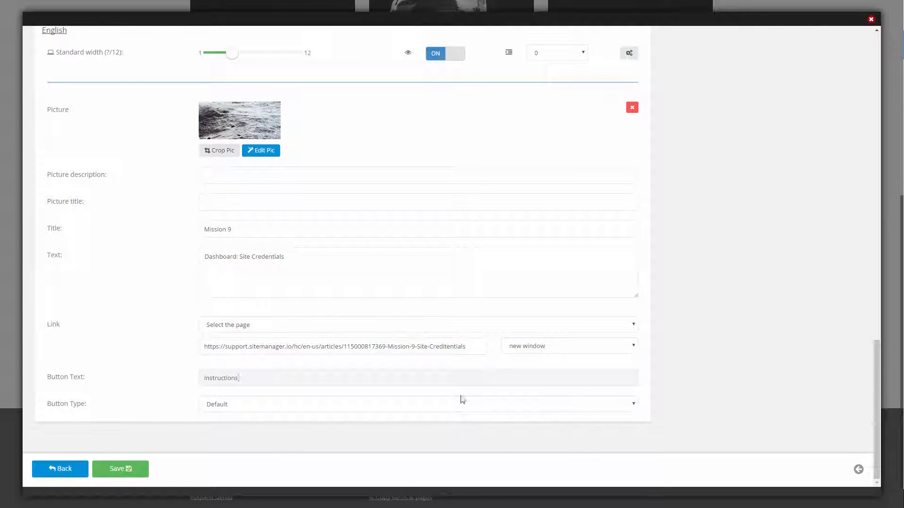
click(117, 471)
Review the whole Missions page, checking the intro text and all three rows of mission tiles.
scroll(239, 326, down, 5)
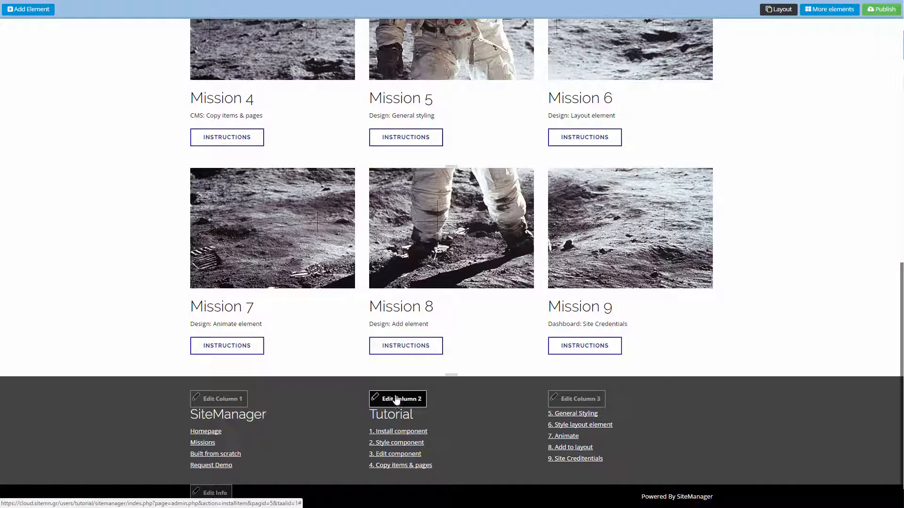
scroll(395, 395, up, 10)
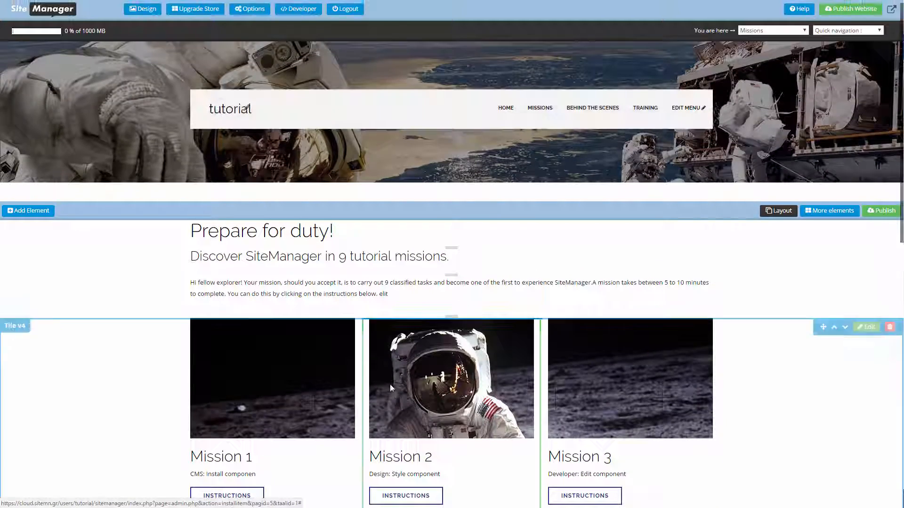
scroll(376, 367, down, 4)
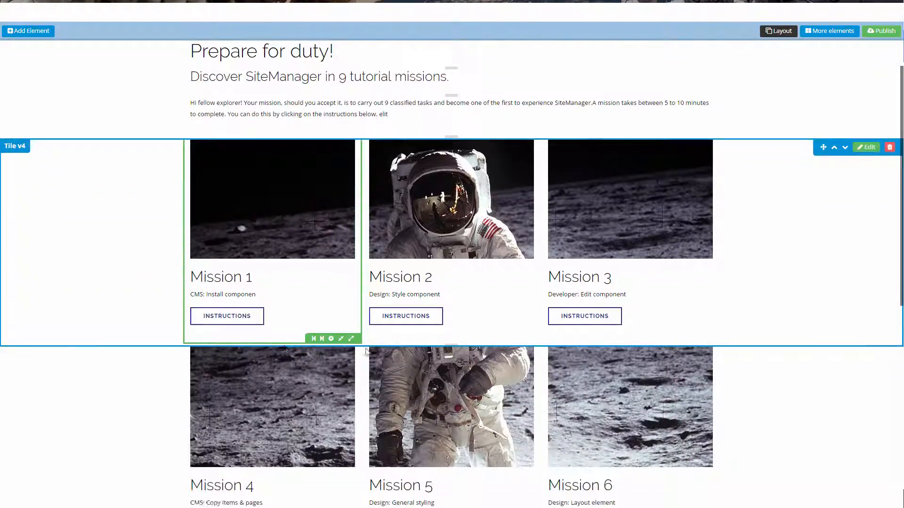
scroll(366, 350, down, 8)
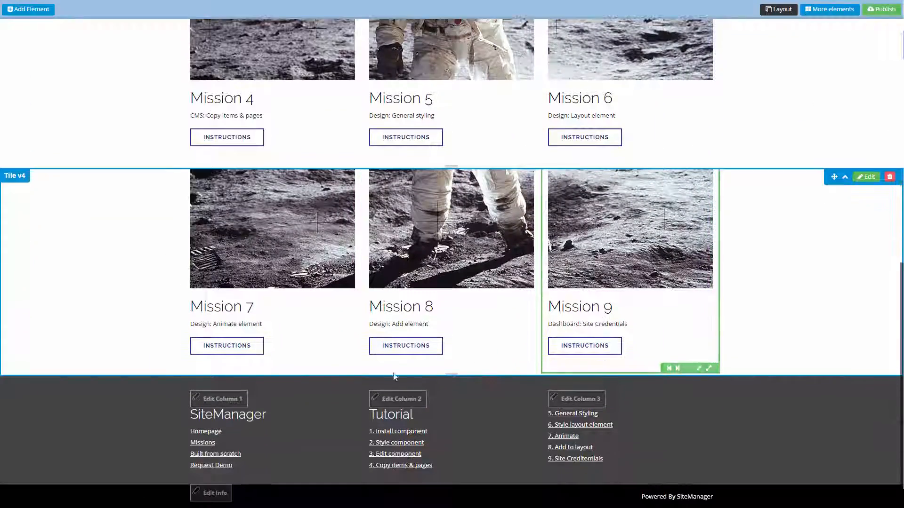
scroll(637, 334, up, 3)
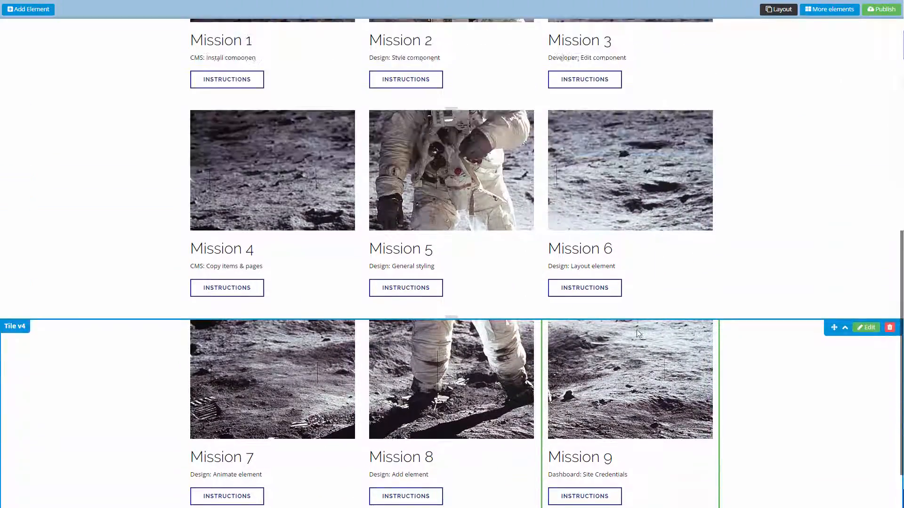
scroll(638, 334, up, 8)
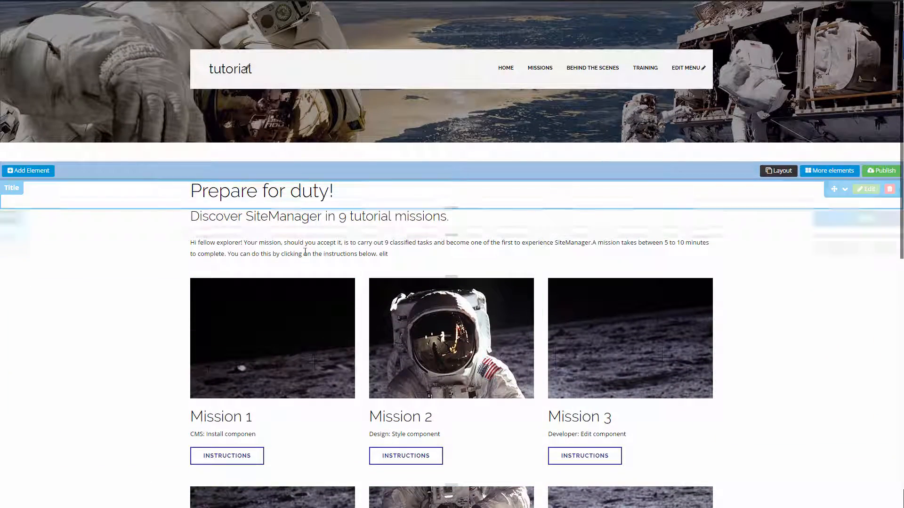
scroll(591, 384, down, 2)
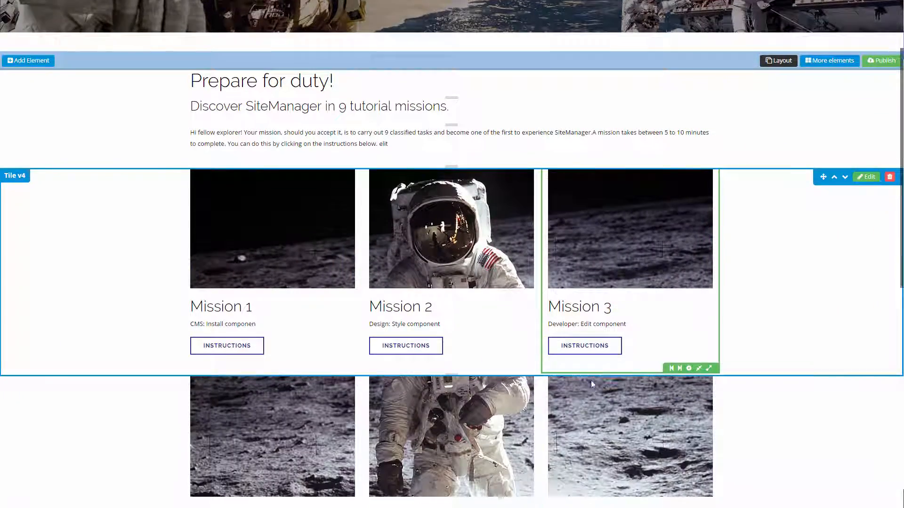
scroll(578, 382, up, 3)
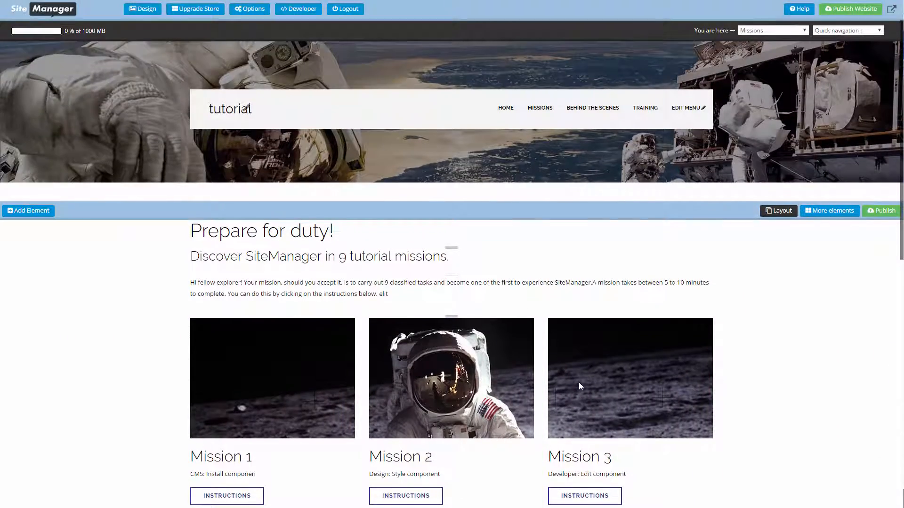
On the Behind the scenes page, add a Title element of type Header 1 with the text "Behind the scenes" and save it.
click(597, 109)
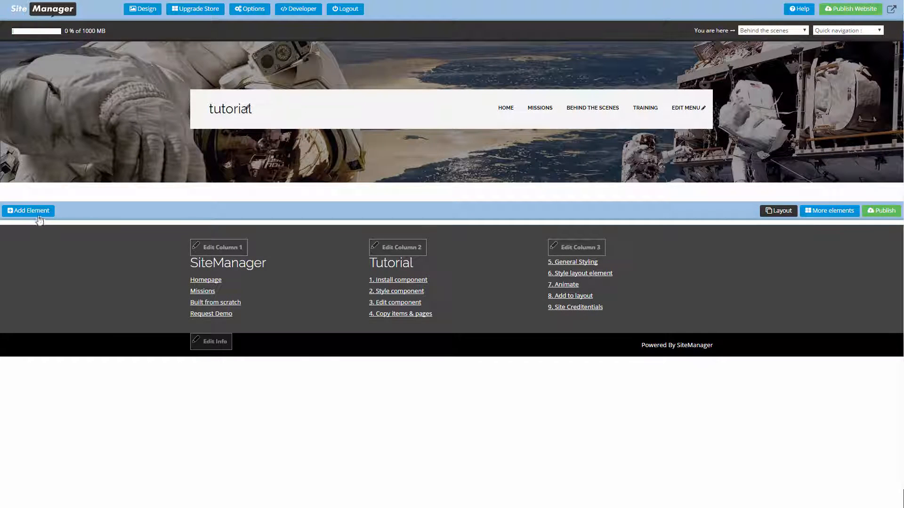
click(37, 216)
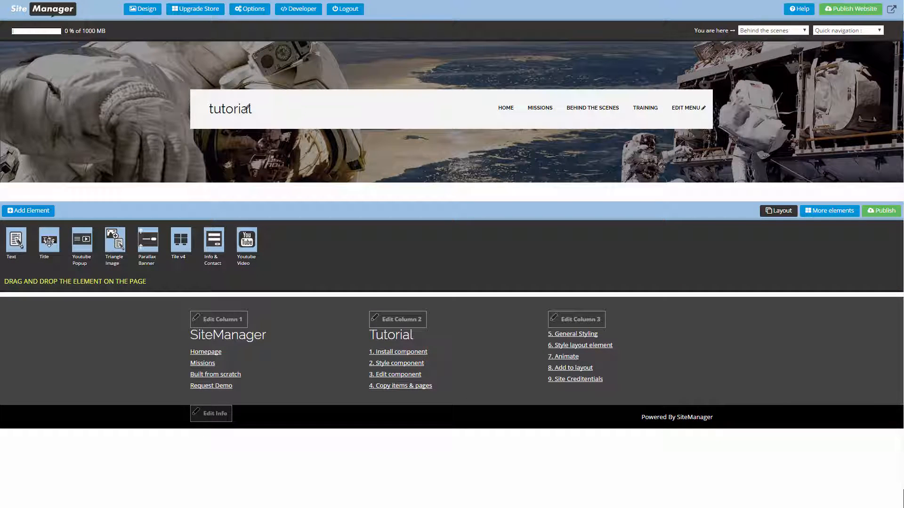
drag(49, 240, 109, 302)
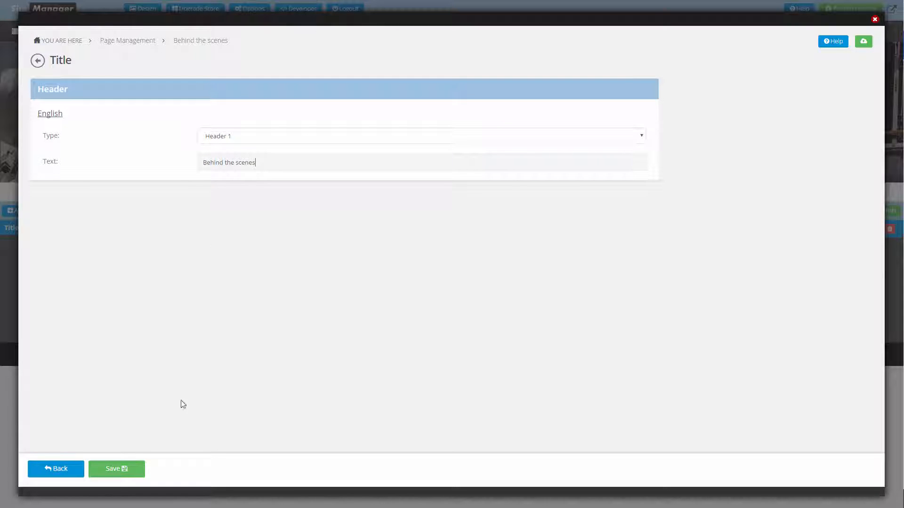
click(125, 479)
click(65, 471)
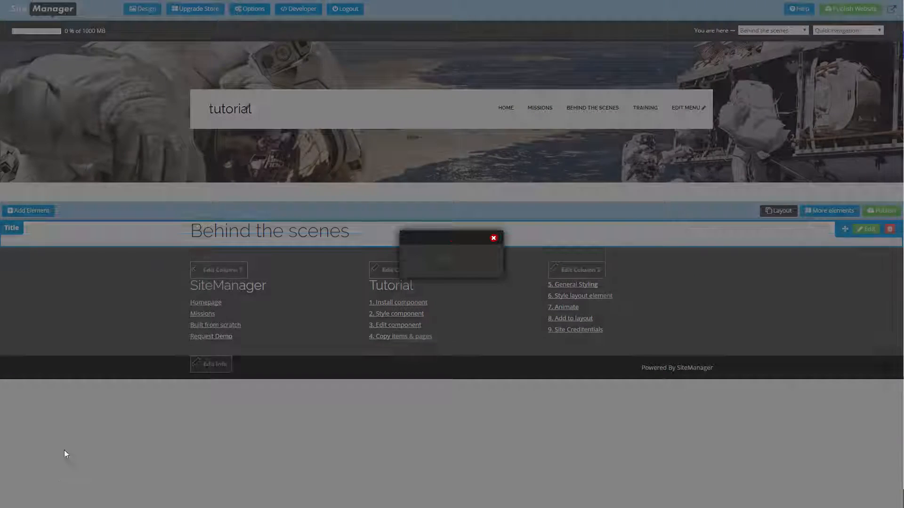
Add a Title element of type Header 3 with the text "The making off... this website", save it and add space below both titles.
click(35, 210)
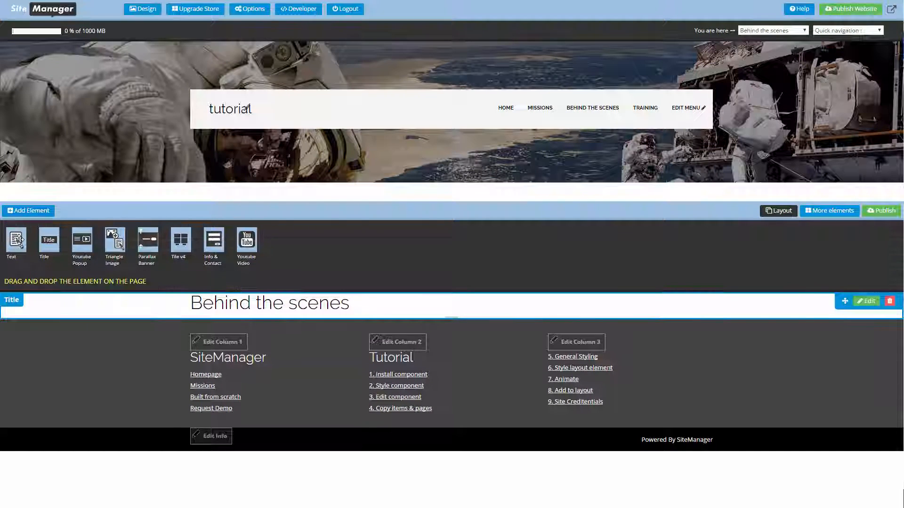
drag(56, 263, 71, 327)
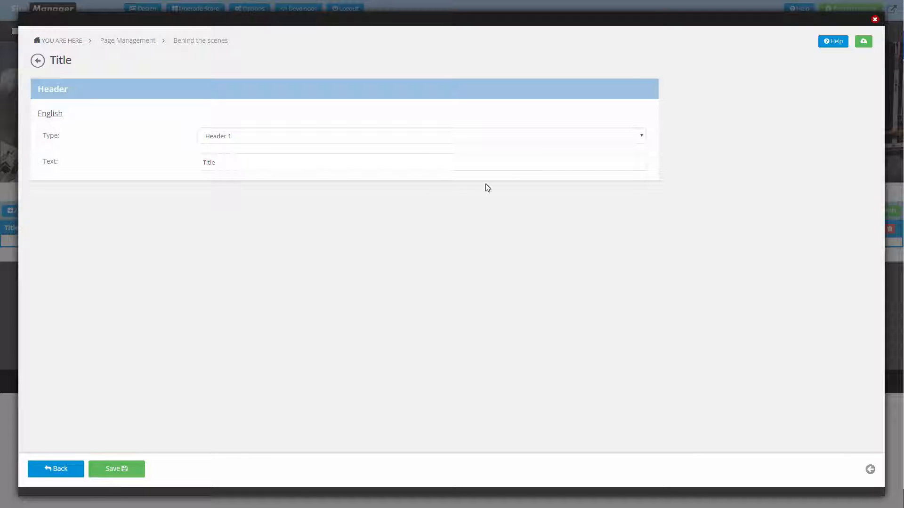
drag(232, 160, 163, 165)
click(258, 137)
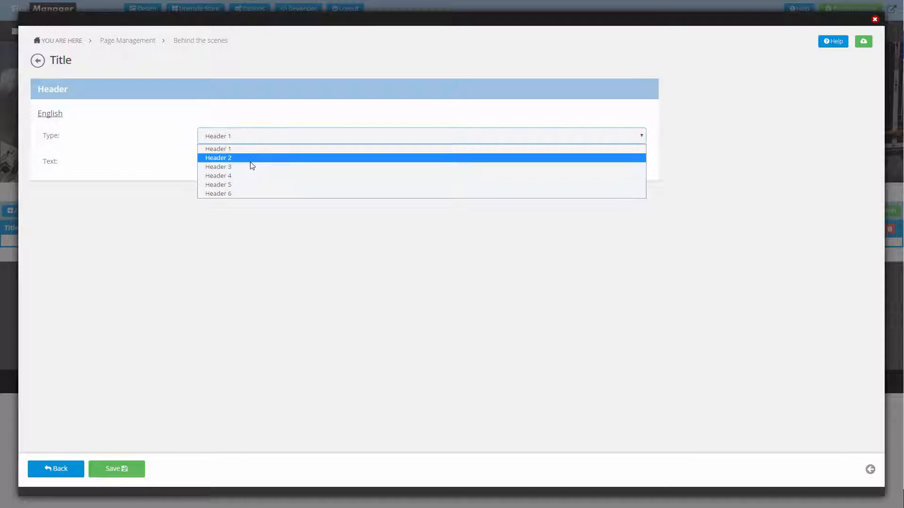
click(250, 167)
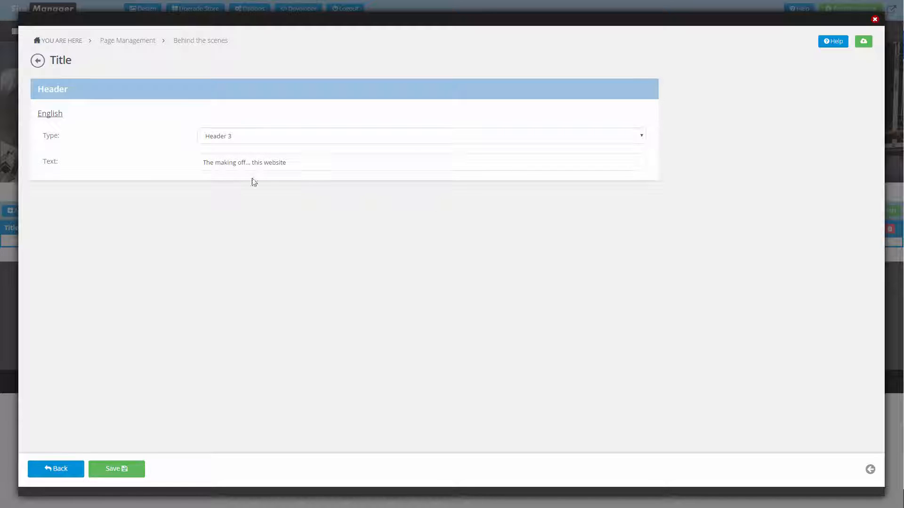
click(128, 469)
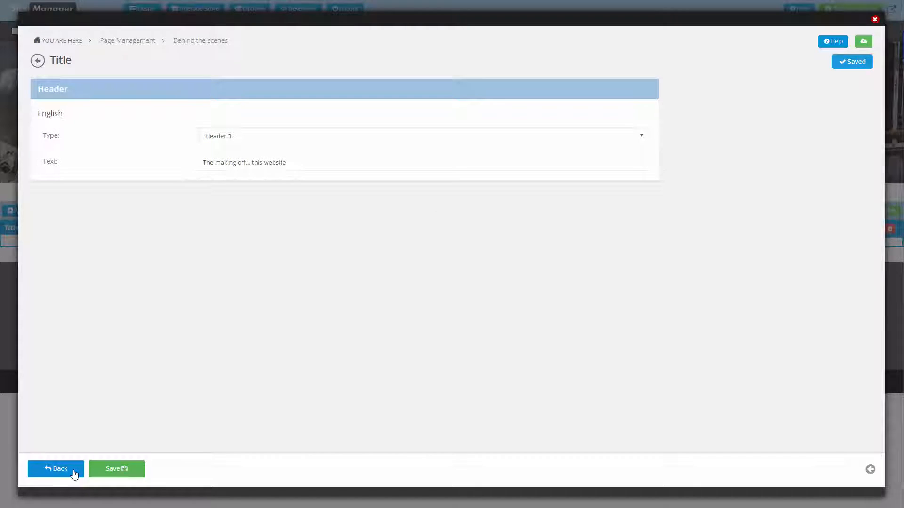
click(72, 470)
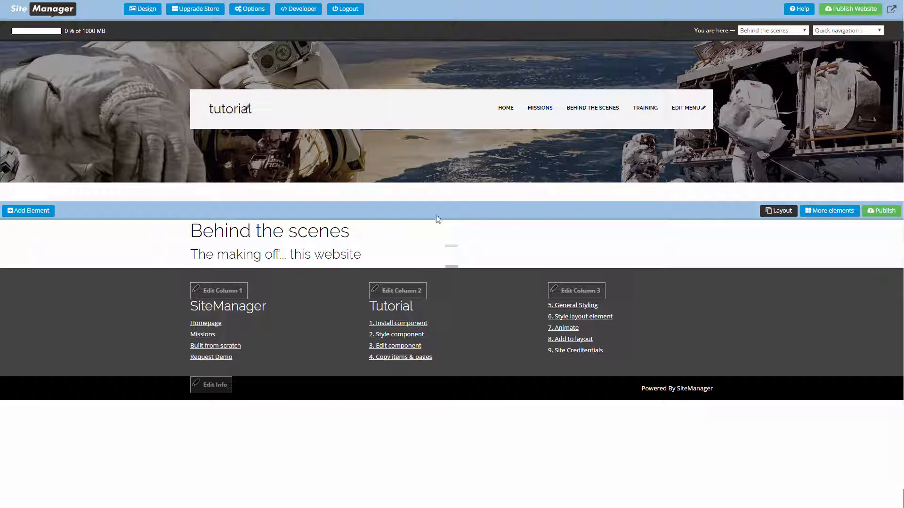
drag(452, 245, 447, 271)
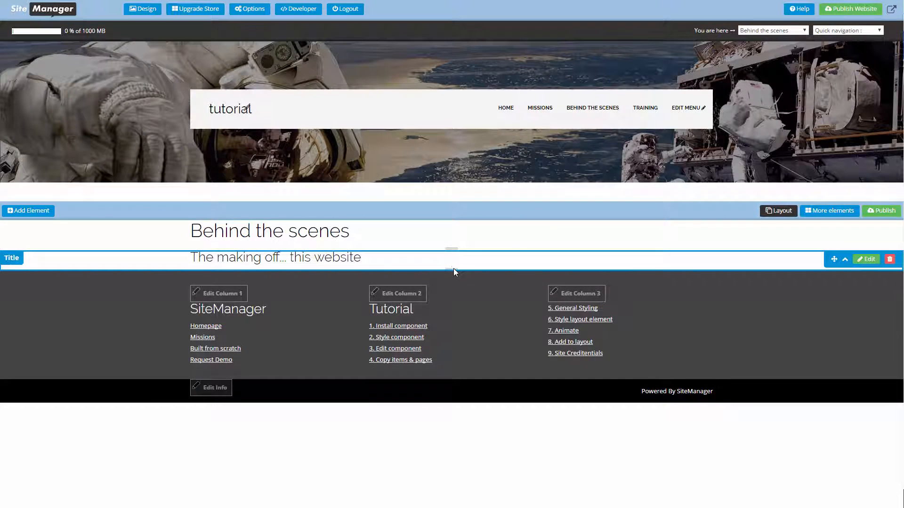
drag(452, 269, 451, 277)
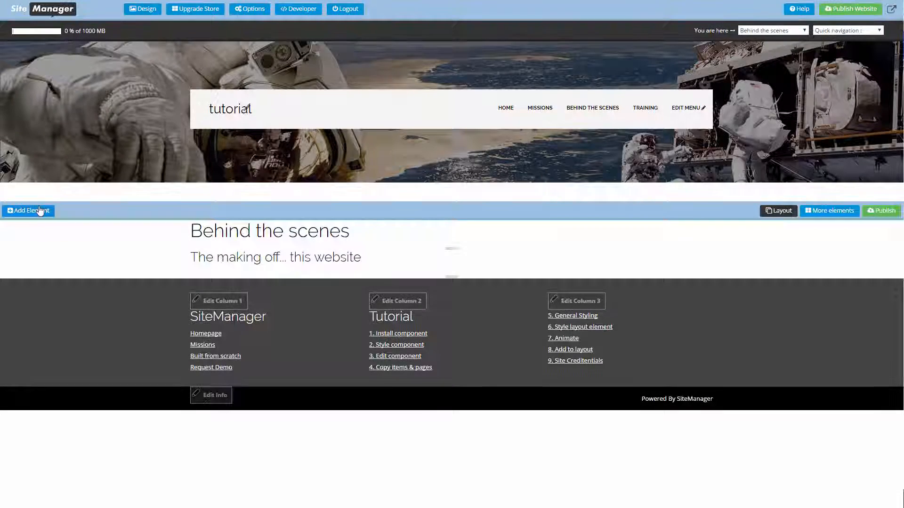
Below the subtitle, add and save a Text element about starting from themes, existing projects or scratch and the timelapse video, with extra space beneath it.
click(44, 211)
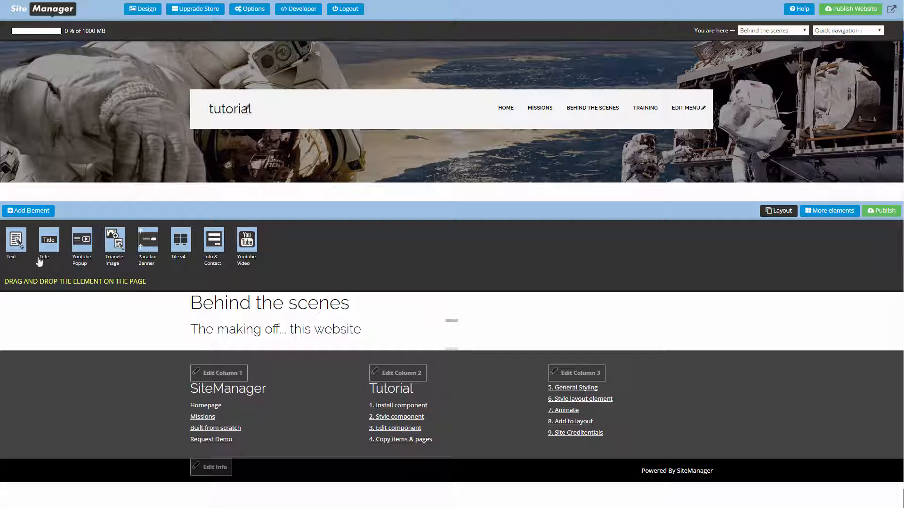
drag(15, 241, 137, 374)
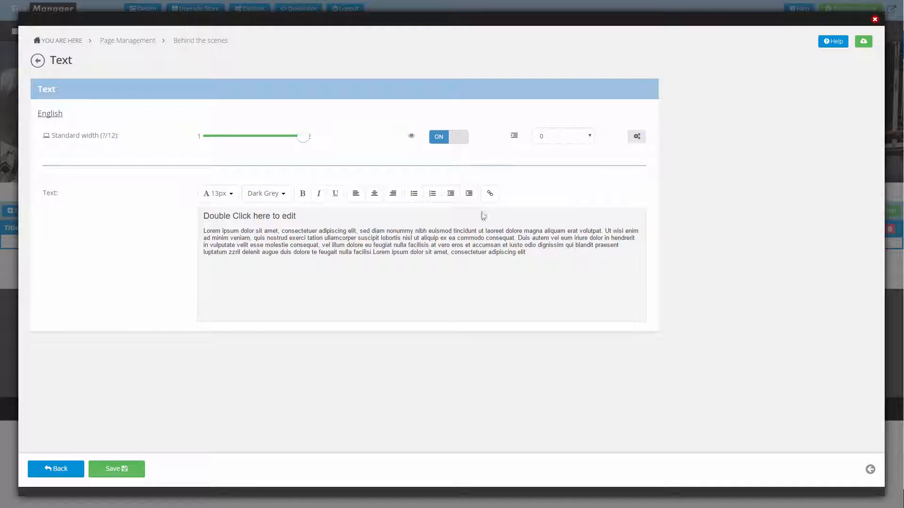
double_click(521, 256)
key(ctrl+a)
text(With the SiteManager platform it is possible to start from themes or existing projects (like this one). You can edit. alter or delete any element you want with the CMS. Design and Developer application. However it is also perfectly possible to start creating from scratch. The video below shows a timelapse of how this website came together. Enjoy it)
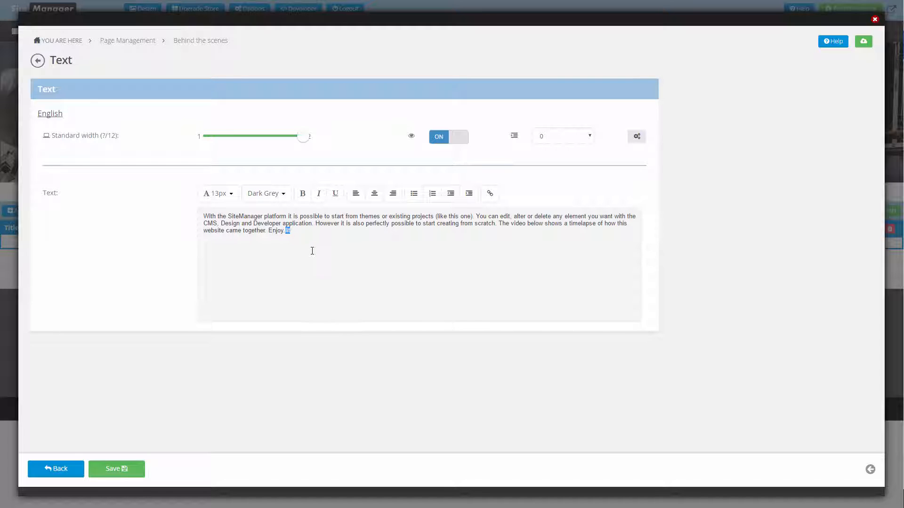
click(131, 469)
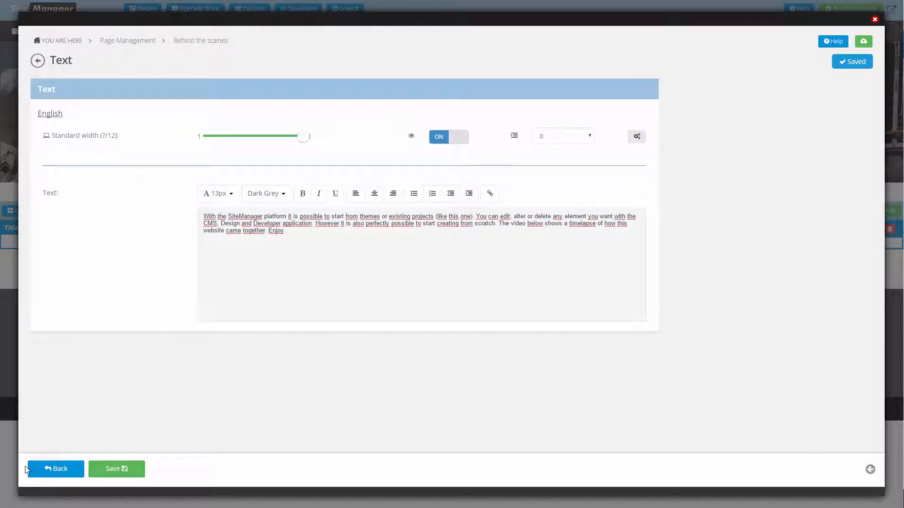
click(42, 472)
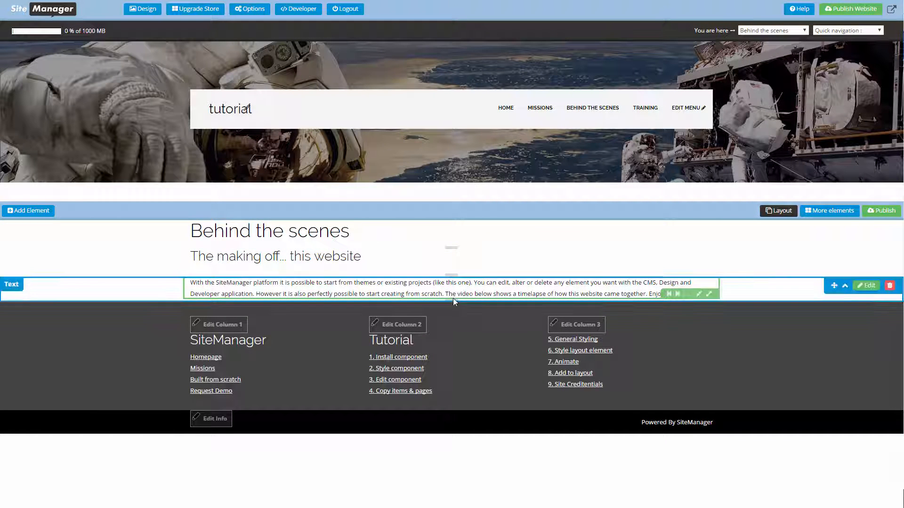
drag(451, 301, 453, 323)
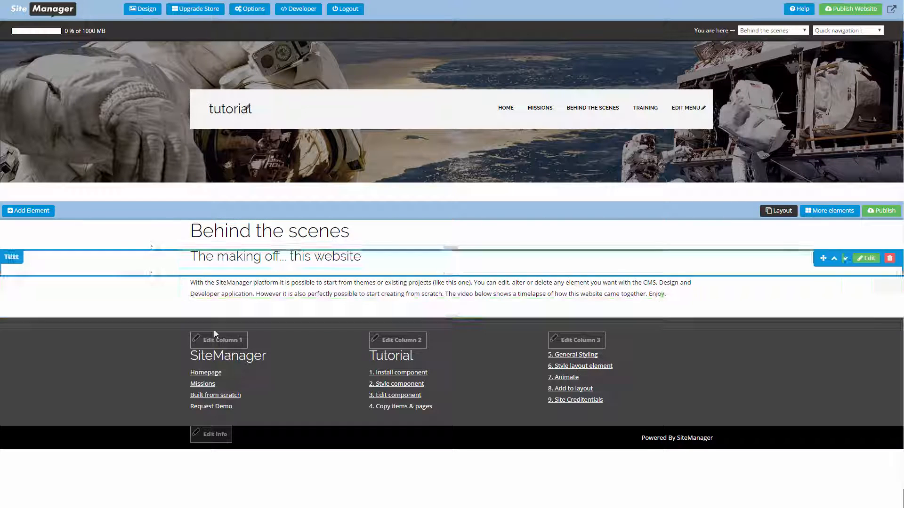
click(36, 212)
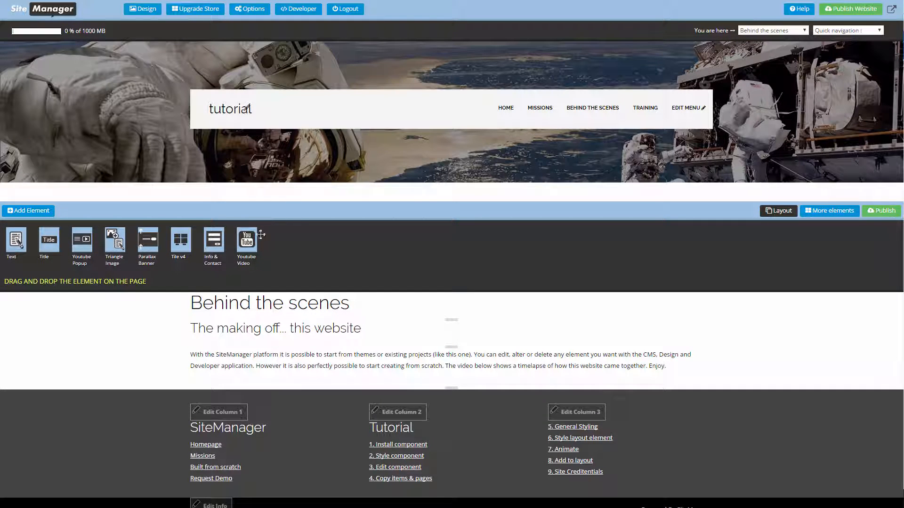
drag(311, 384, 14, 412)
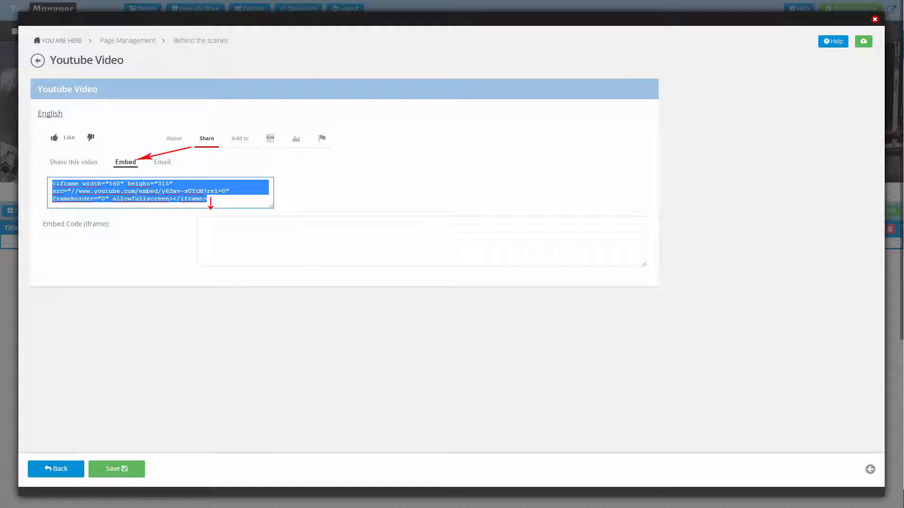
click(262, 250)
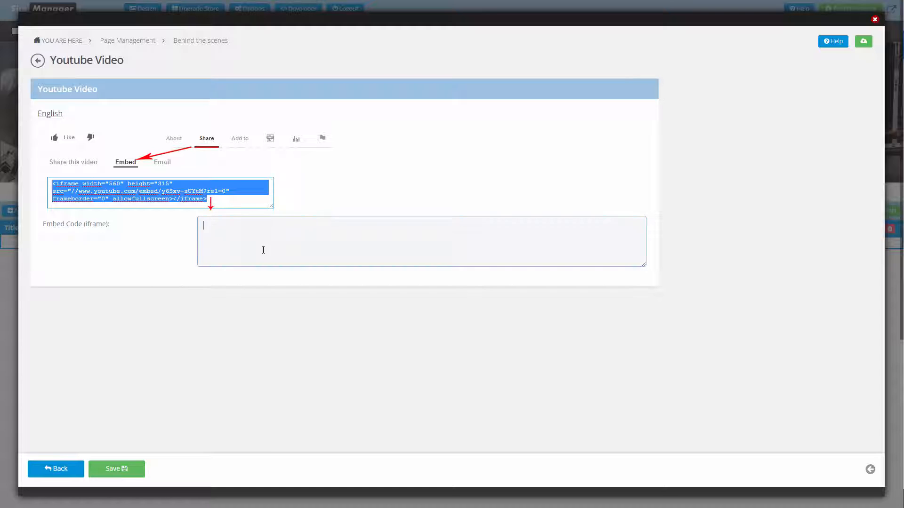
text(<iframe width="560" height="315" src="https://www.youtube.com/embed/U0j-14YMMXU" frameborder="0" allowfullscreen></iframe>)
click(119, 471)
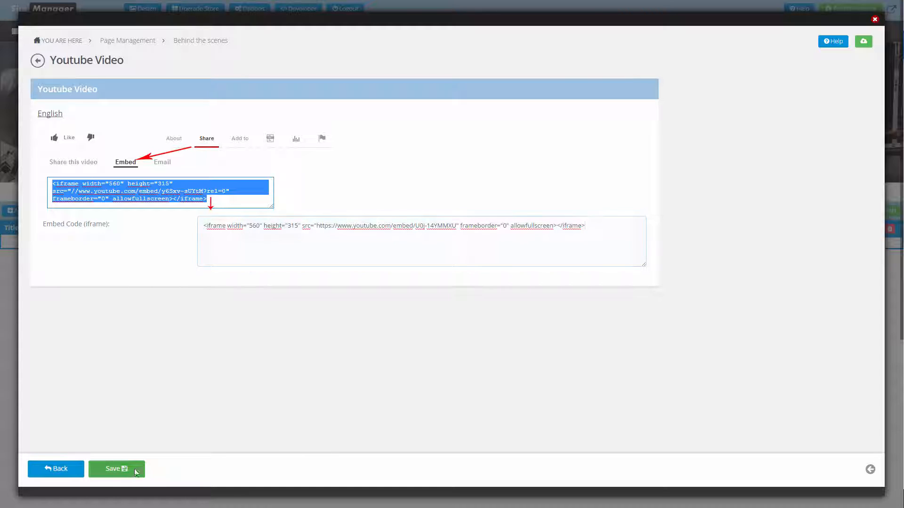
click(63, 471)
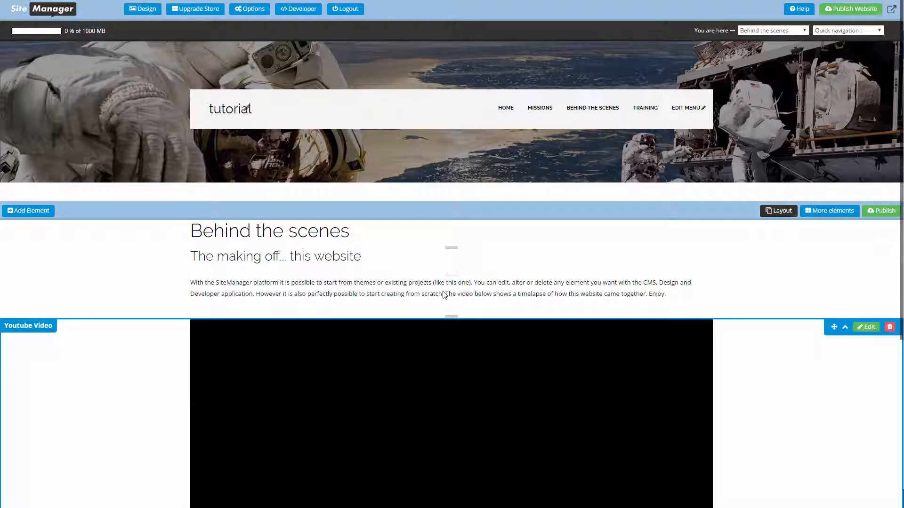
Add a Youtube Popup element under the timelapse video on the Behind the scenes page.
scroll(800, 305, down, 2)
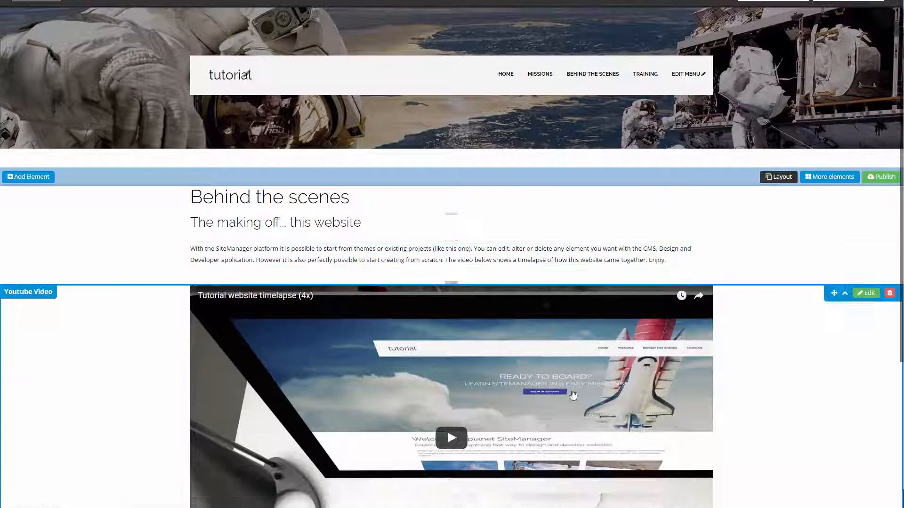
scroll(774, 318, down, 4)
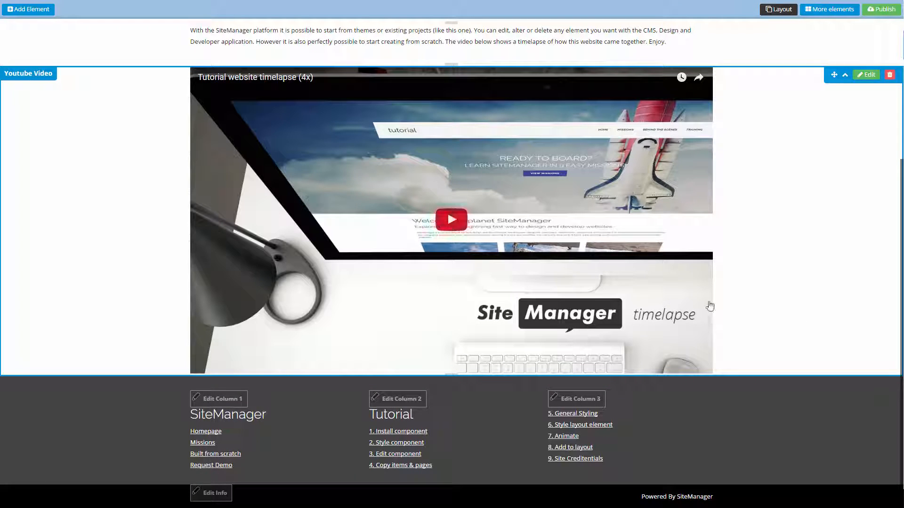
click(28, 9)
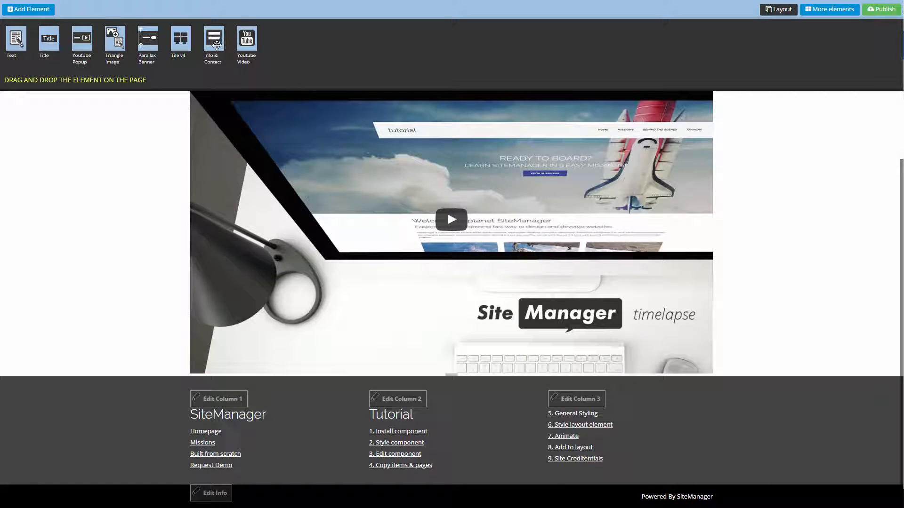
drag(97, 47, 425, 252)
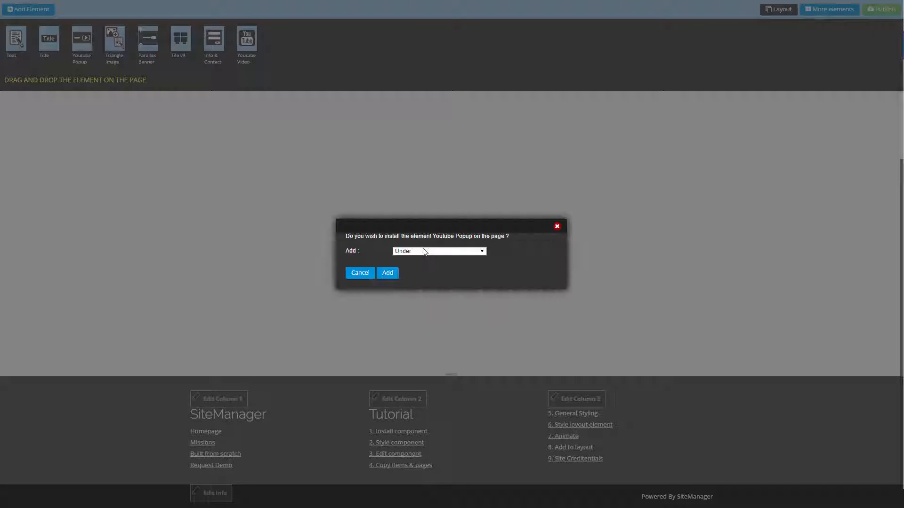
click(382, 275)
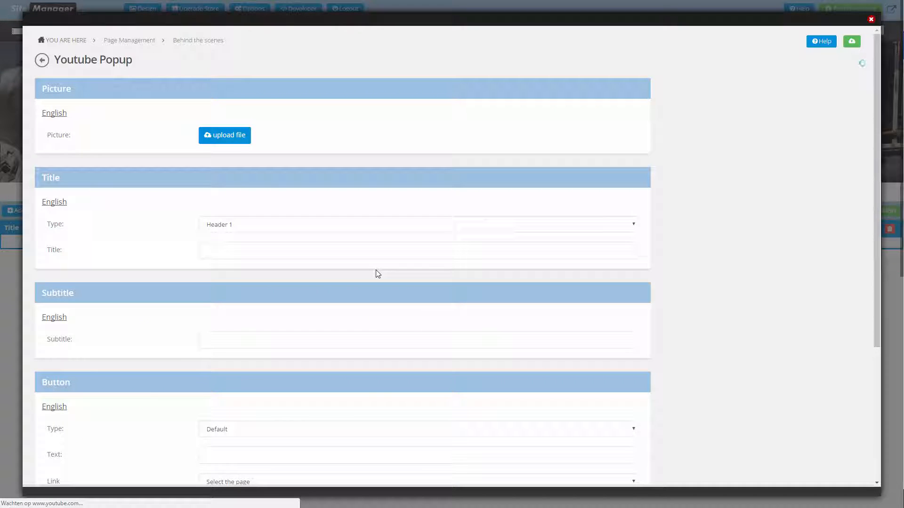
Upload astronaut.jpg as the popup's picture and apply a 1600x900 crop shifted up and to the right over the astronaut.
click(235, 137)
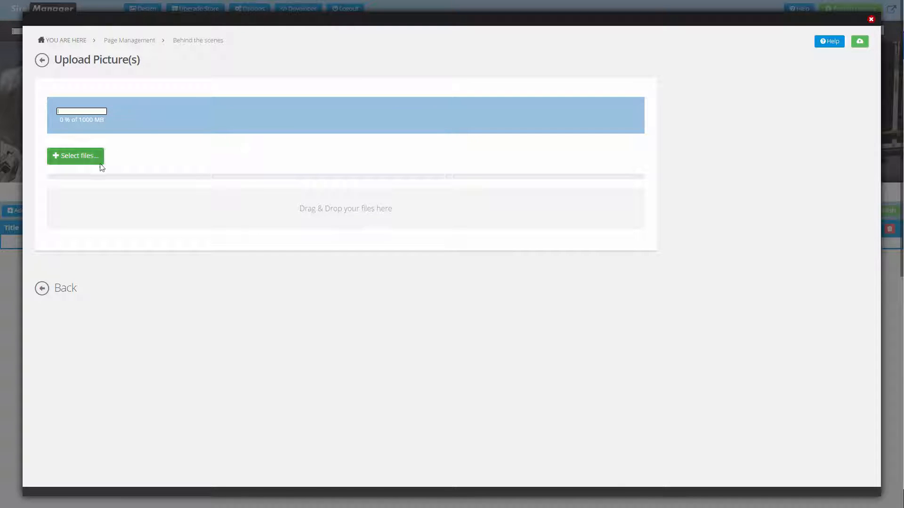
click(94, 157)
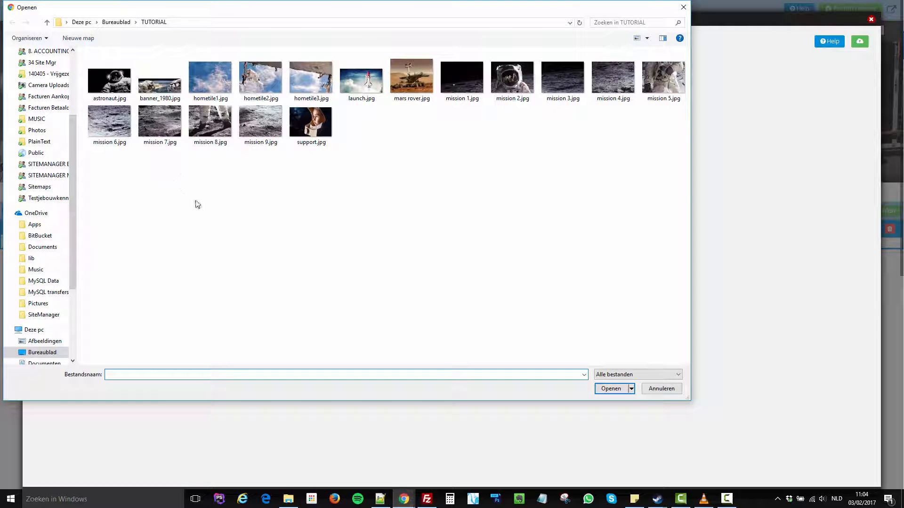
double_click(109, 89)
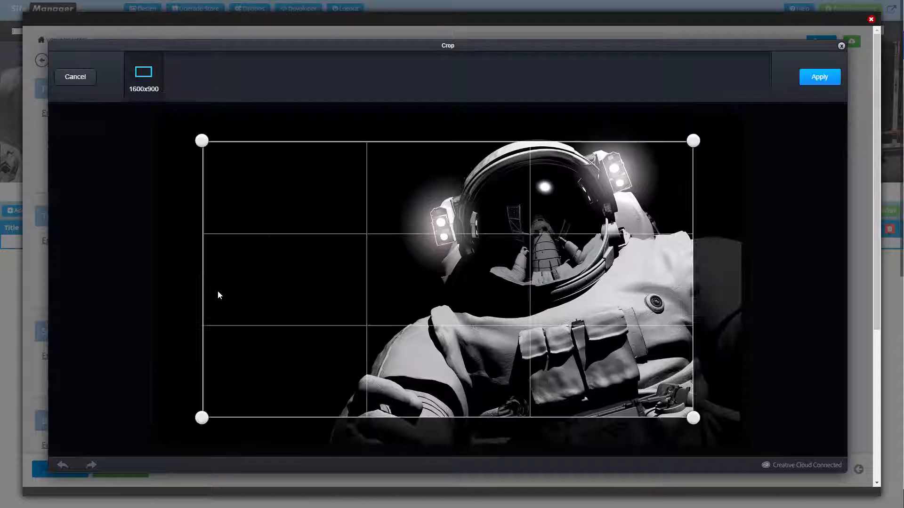
drag(441, 270, 474, 248)
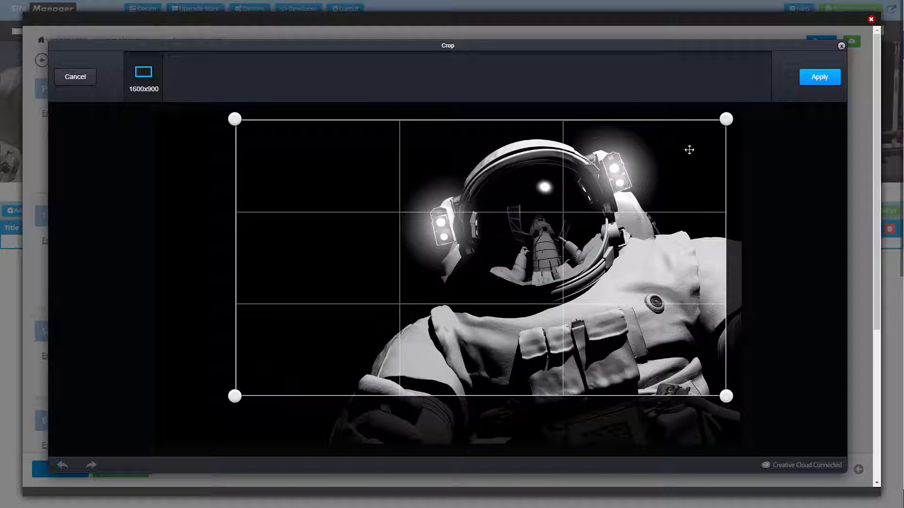
click(812, 79)
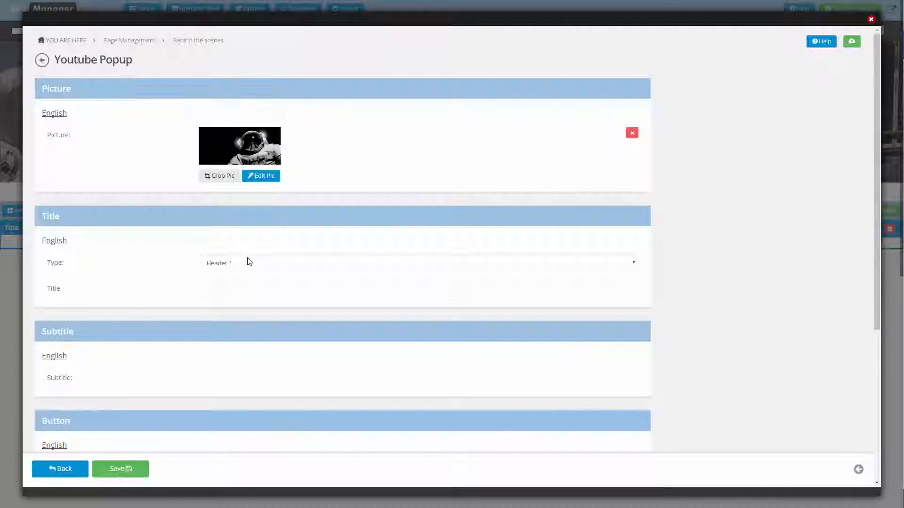
Give the popup the title "Directors Cut" and the subtitle "Watch the full making off video with commentary!".
click(208, 290)
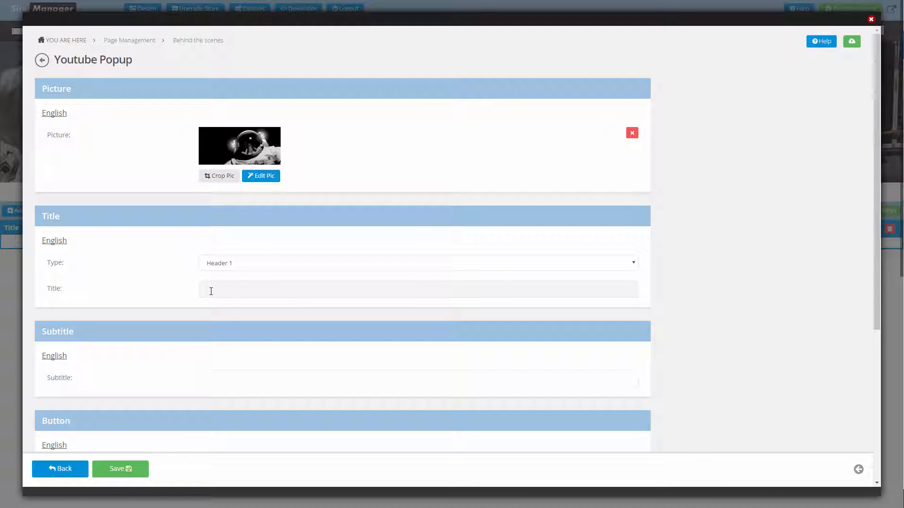
text(Directors Cut)
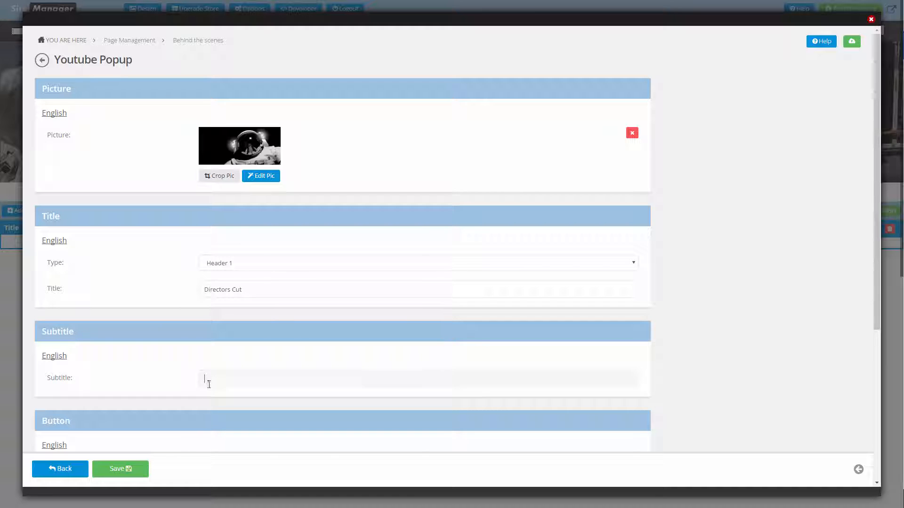
text(Watch the full making off video with commentary)
scroll(122, 348, down, 3)
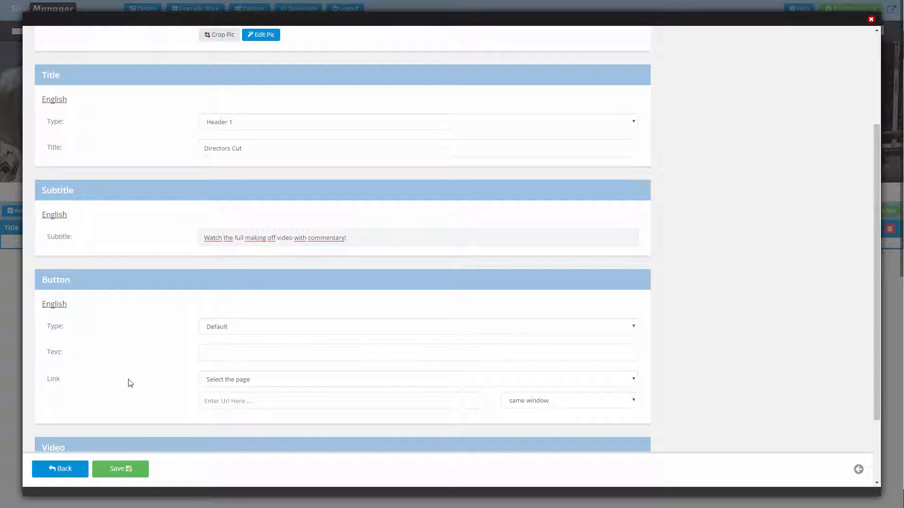
scroll(295, 250, up, 3)
scroll(213, 197, down, 3)
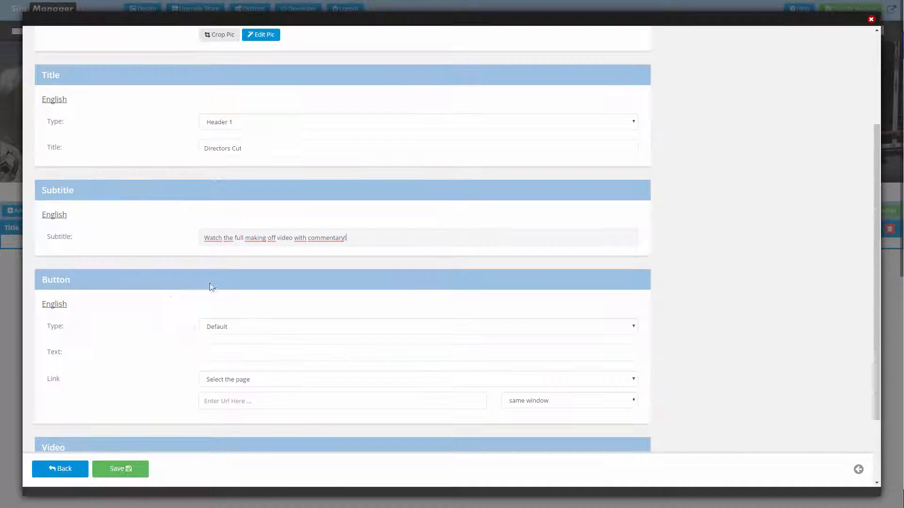
scroll(211, 287, down, 1)
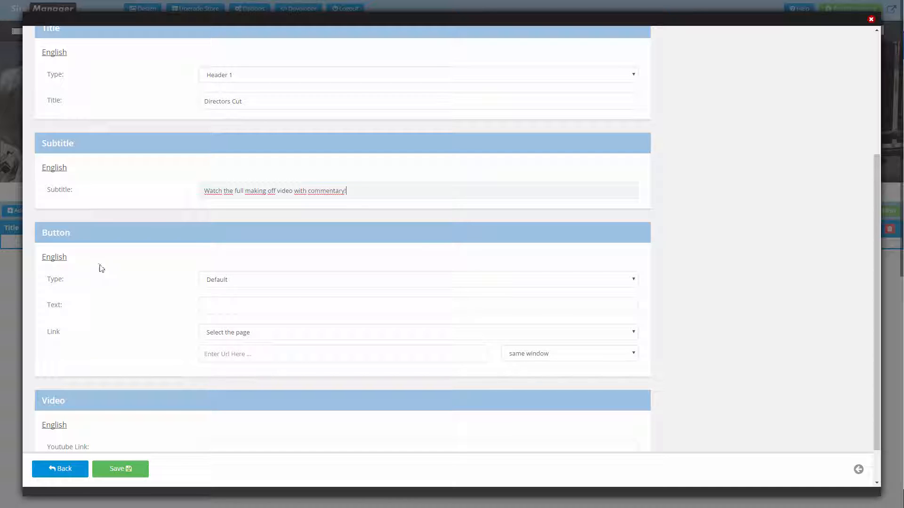
scroll(123, 285, down, 1)
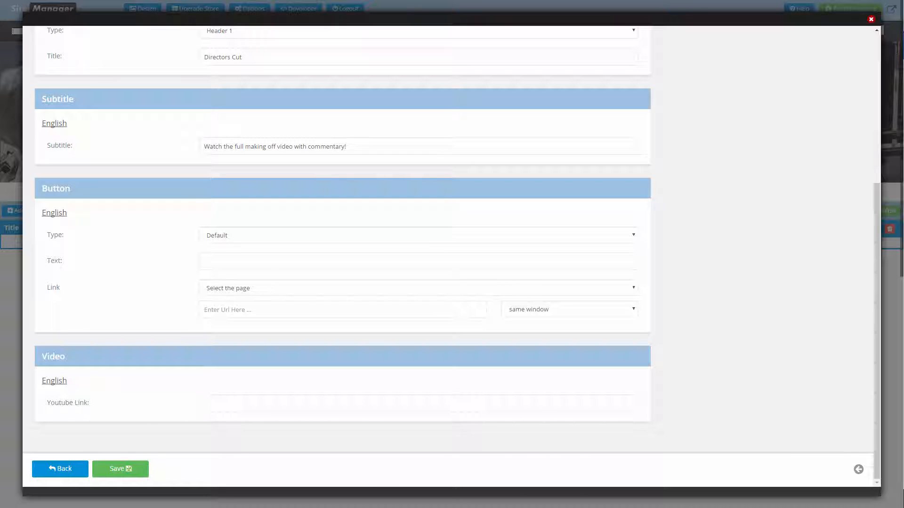
click(258, 400)
text(https://www.youtube.com/watch?v=U0j-14YMMXU)
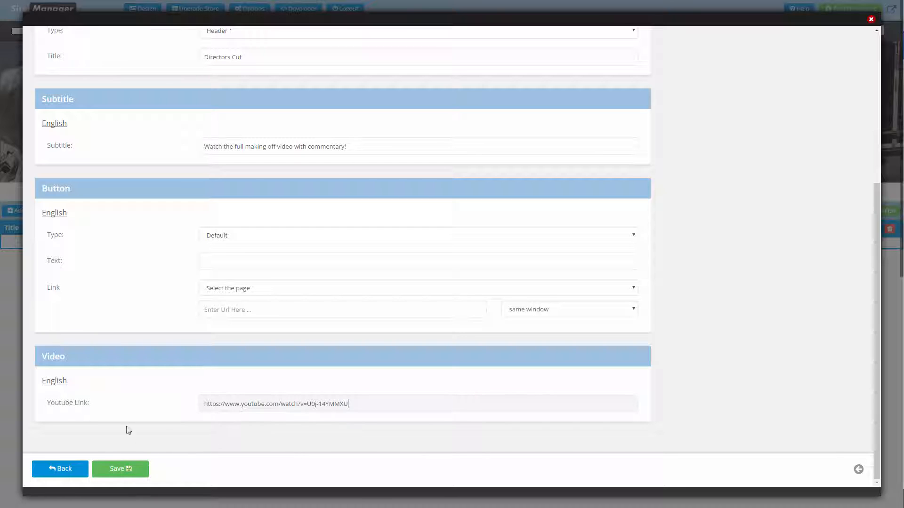
click(127, 469)
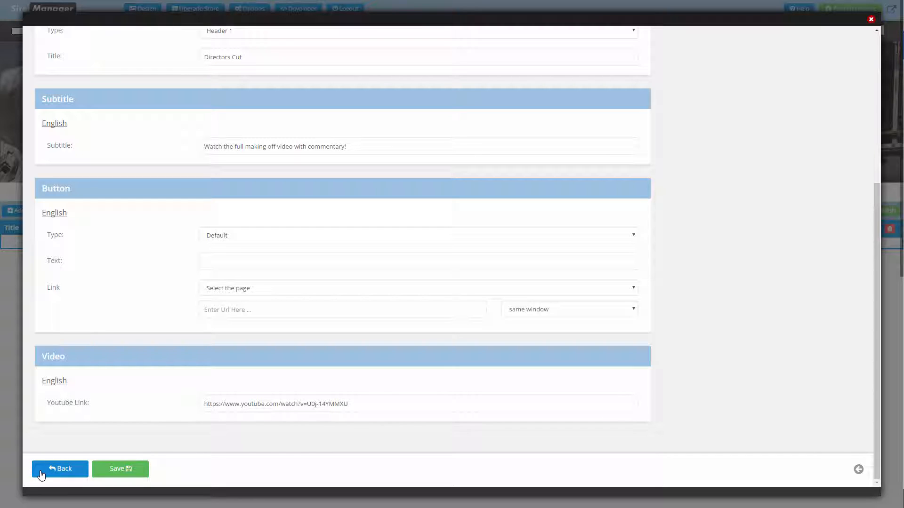
click(61, 469)
Review the Behind the scenes page down to the footer, checking the timelapse video and the Youtube Popup.
scroll(93, 359, down, 1)
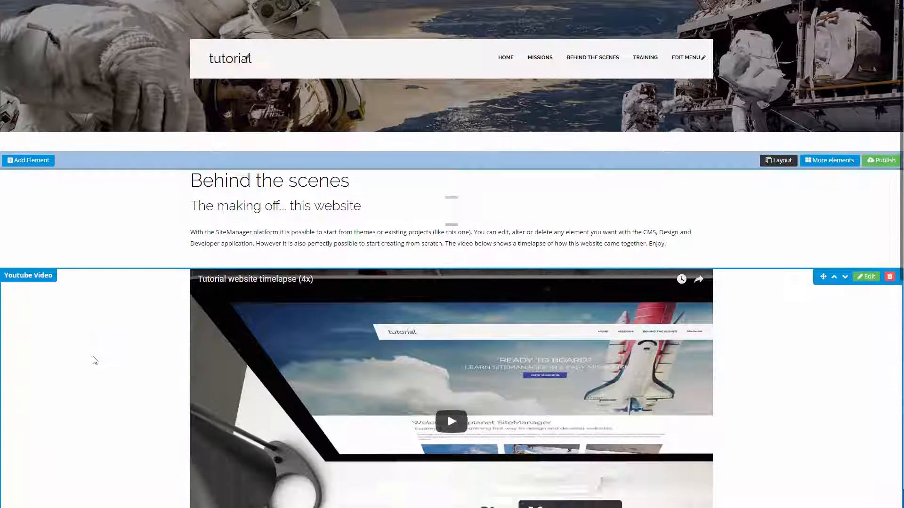
scroll(93, 361, down, 6)
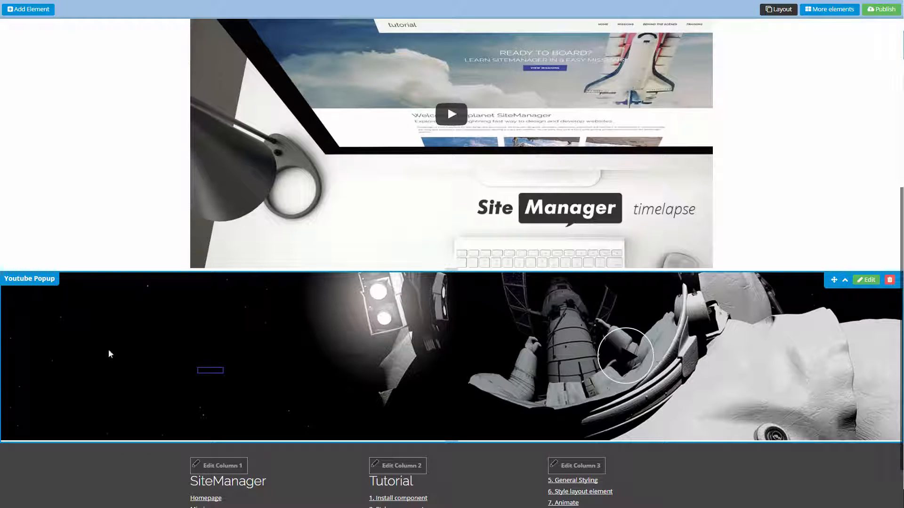
scroll(133, 287, up, 3)
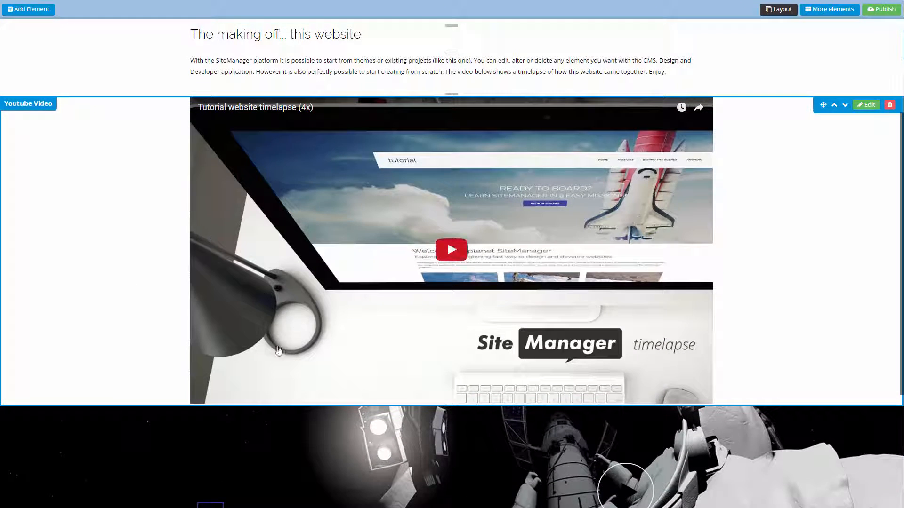
scroll(244, 371, down, 3)
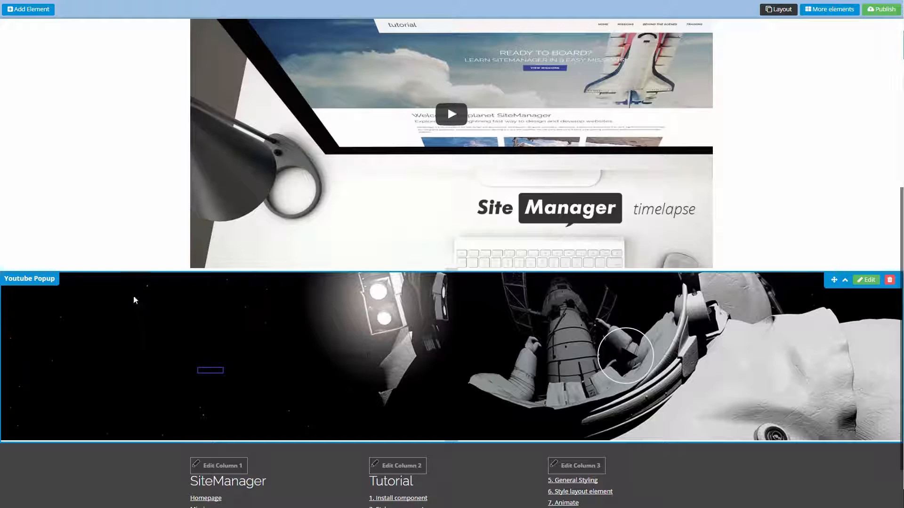
scroll(133, 300, up, 6)
scroll(134, 297, down, 3)
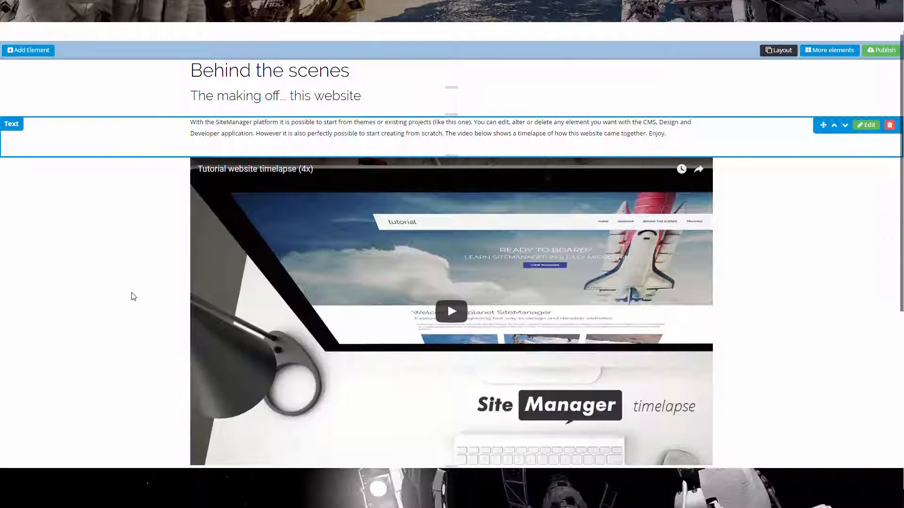
scroll(134, 297, down, 6)
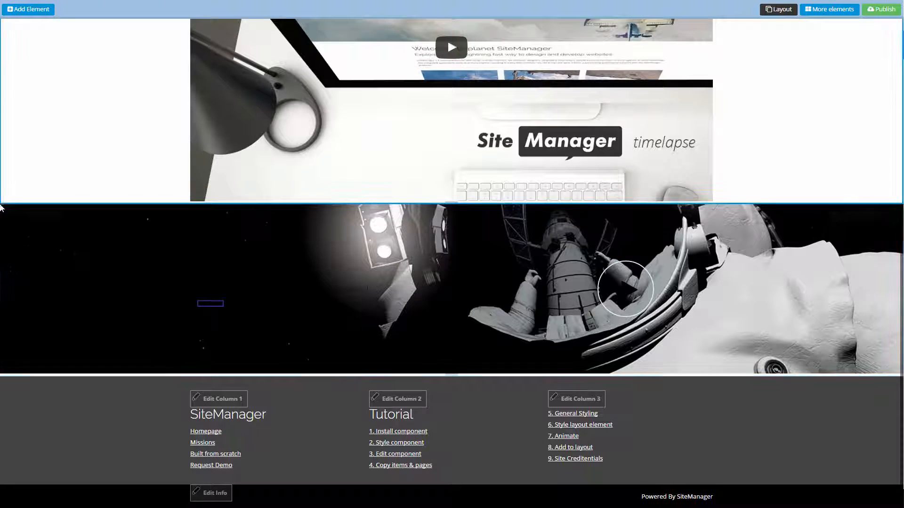
scroll(81, 132, up, 9)
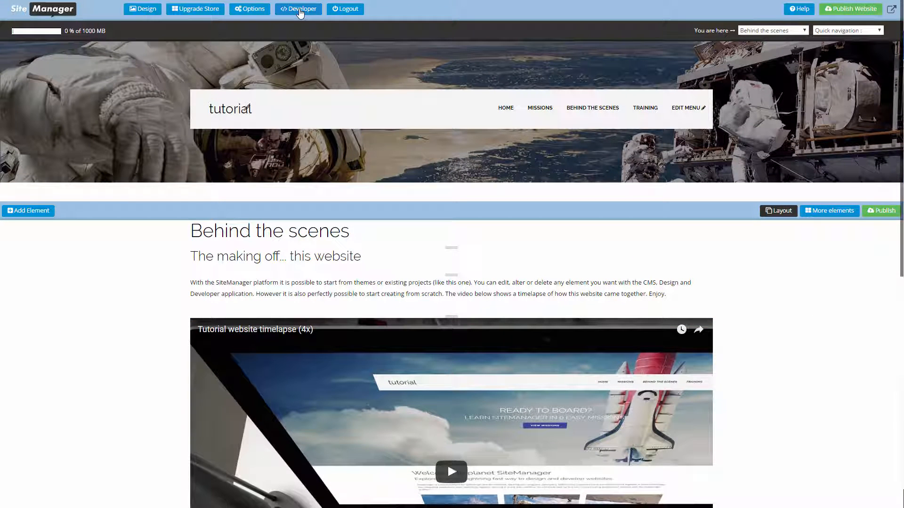
Open the code of the Youtube Popup page component in the developer settings.
click(301, 11)
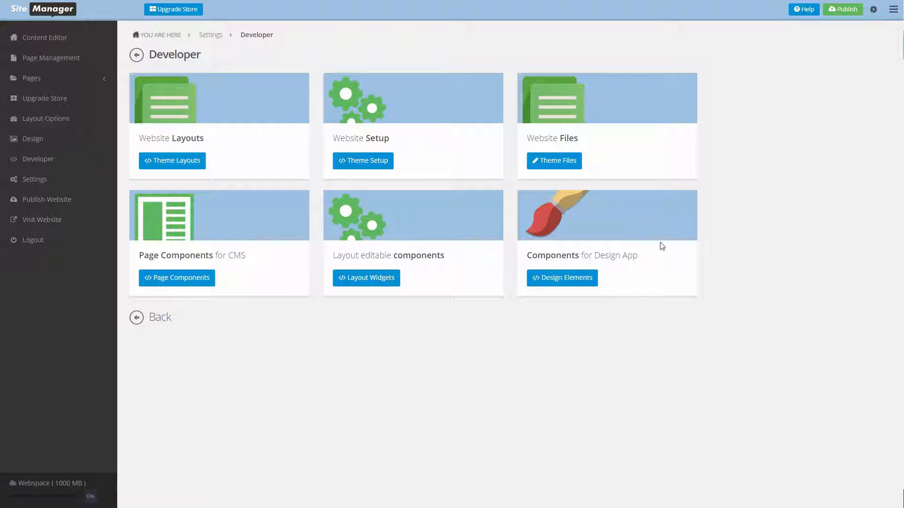
click(178, 279)
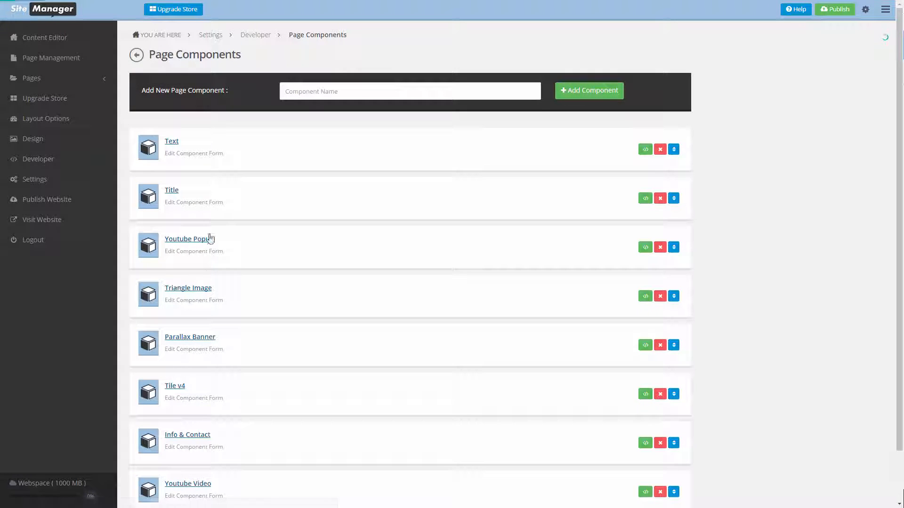
scroll(184, 426, down, 2)
scroll(184, 431, up, 2)
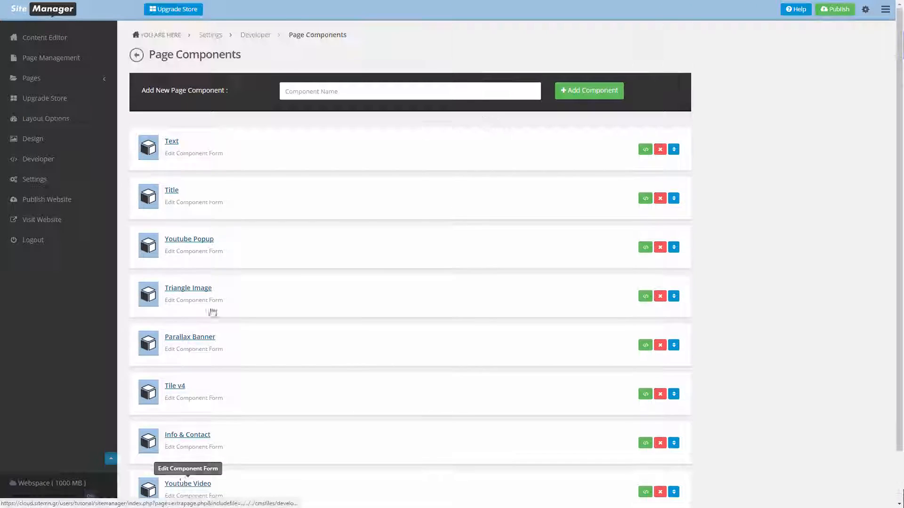
scroll(232, 377, down, 1)
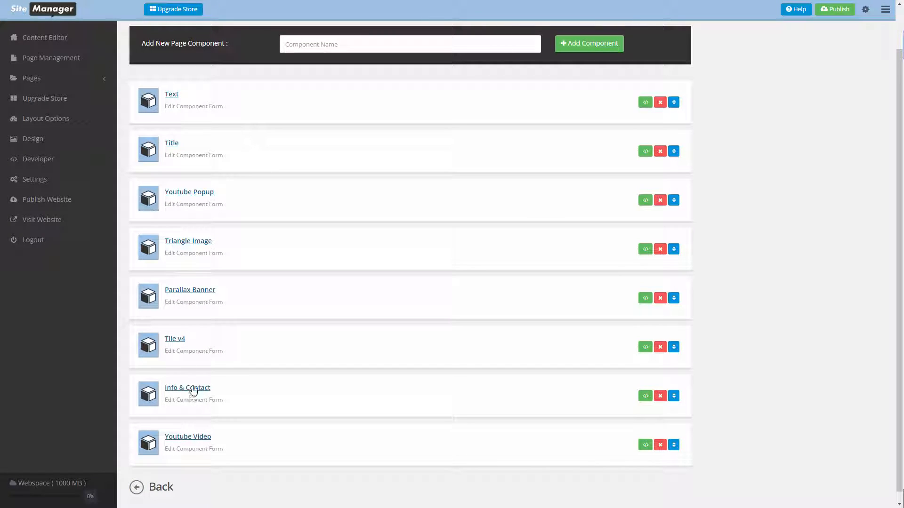
click(645, 200)
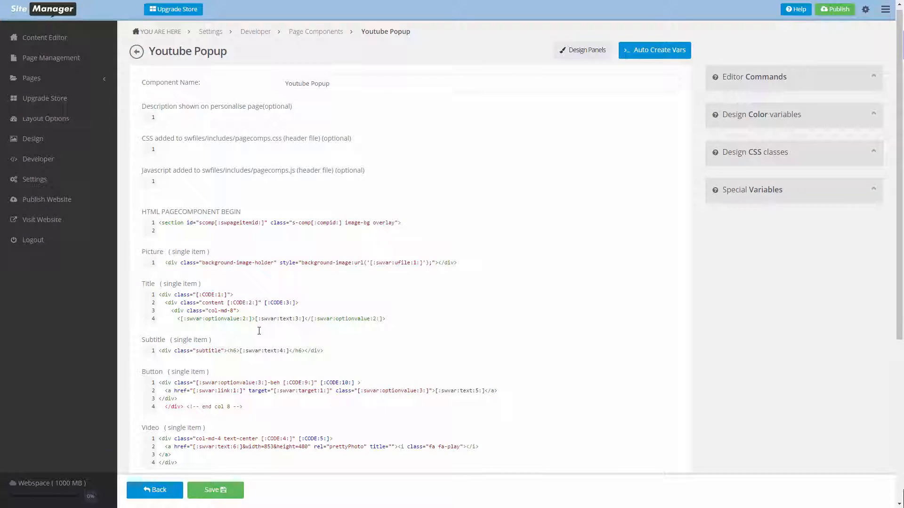
Examine the Button item's code in the Youtube Popup component, including its option variable and closing div.
scroll(211, 347, down, 3)
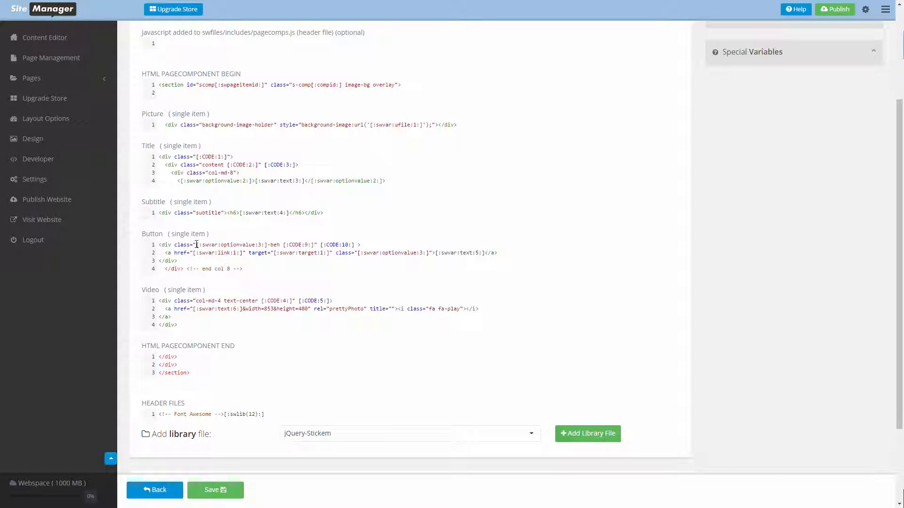
drag(197, 245, 267, 244)
key(shift+Left)
key(shift+Left)
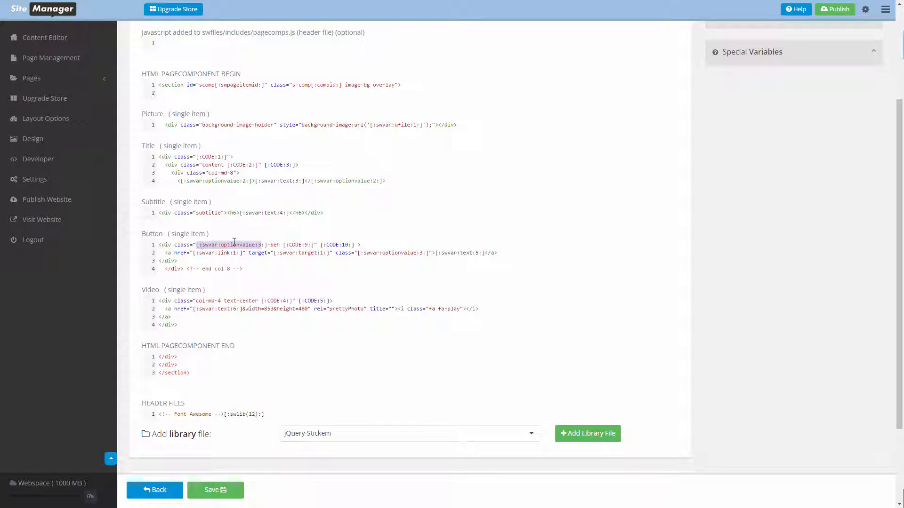
click(268, 245)
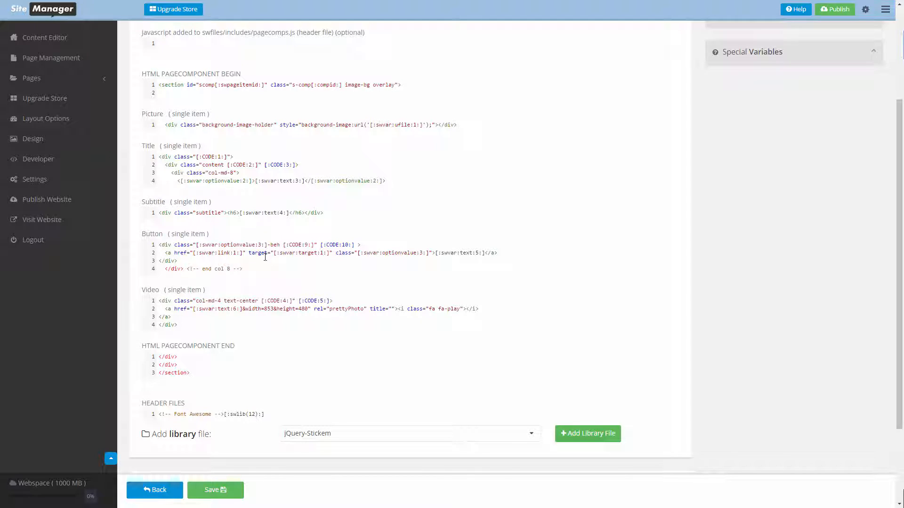
scroll(265, 256, up, 1)
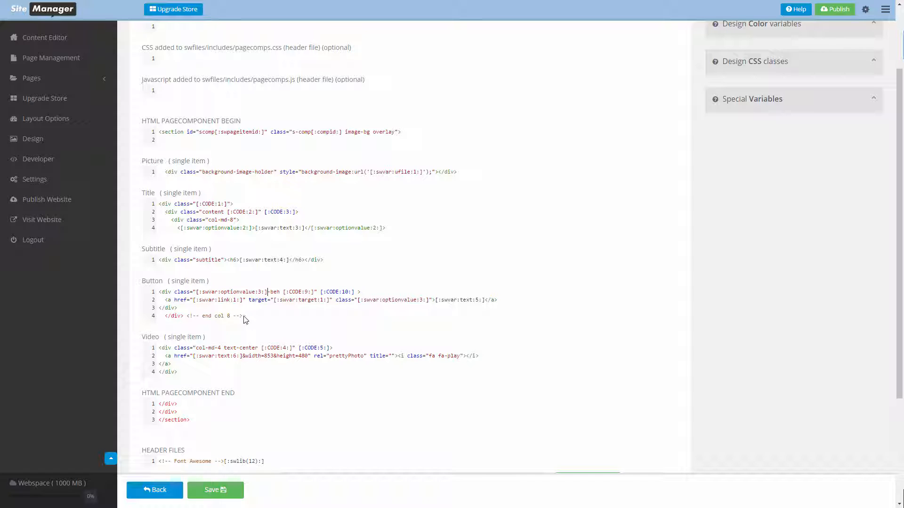
drag(245, 319, 137, 290)
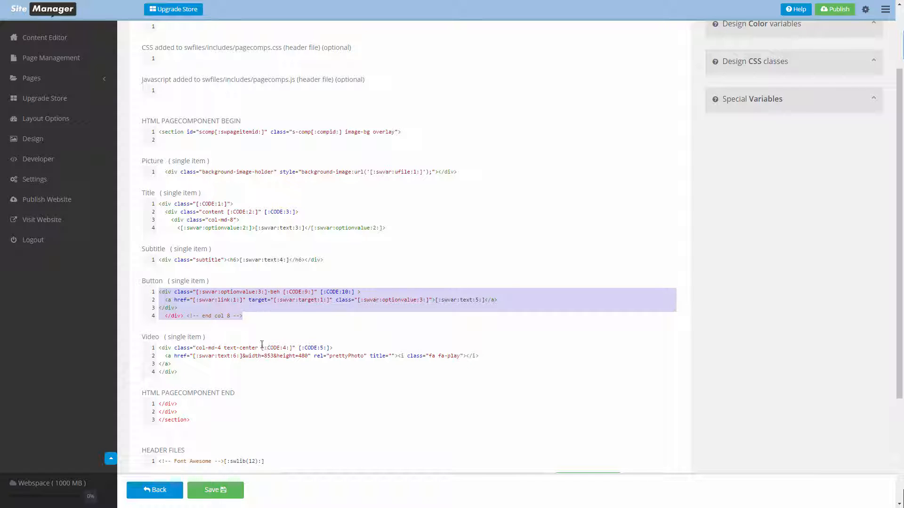
click(261, 319)
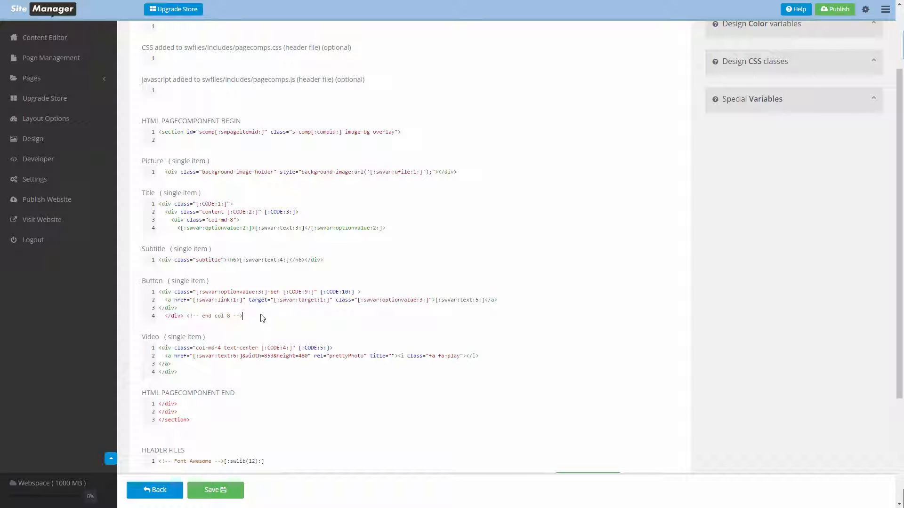
Delete all code of the Button item in the Youtube Popup component, save it and return to the component list.
drag(243, 315, 100, 296)
key(Delete)
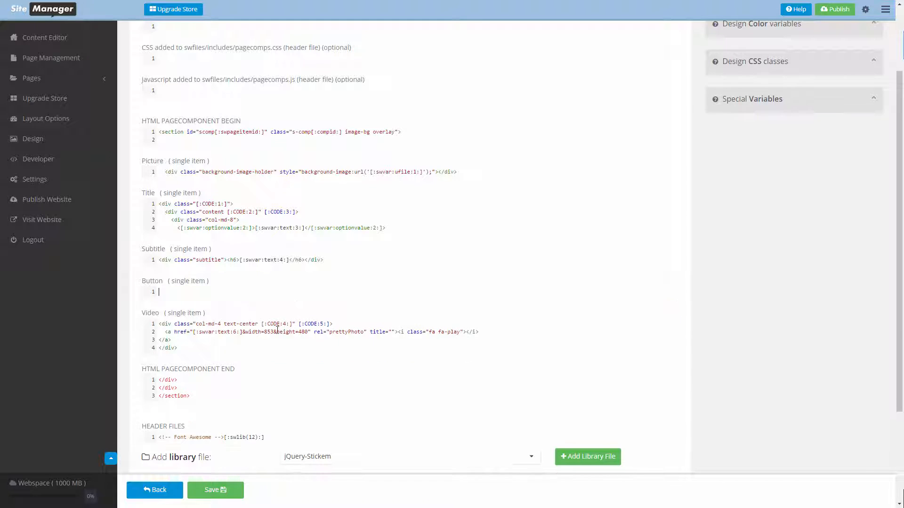
click(225, 491)
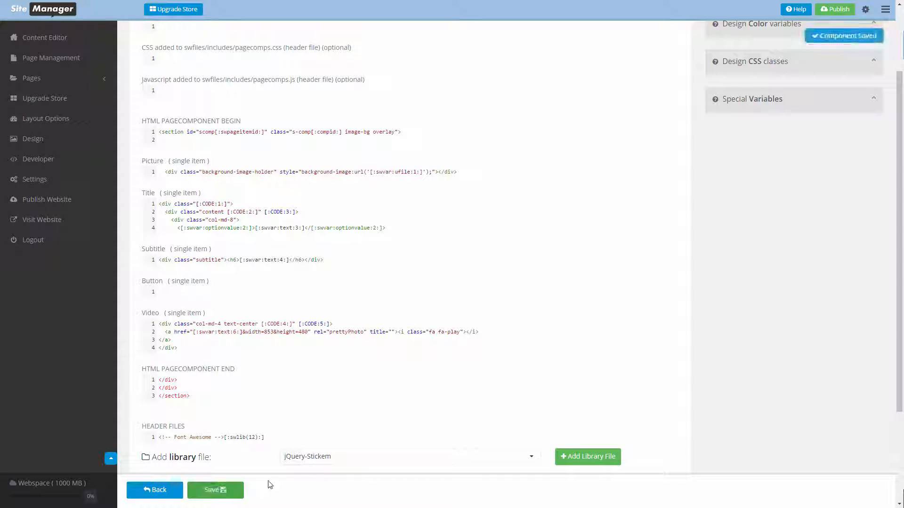
click(170, 490)
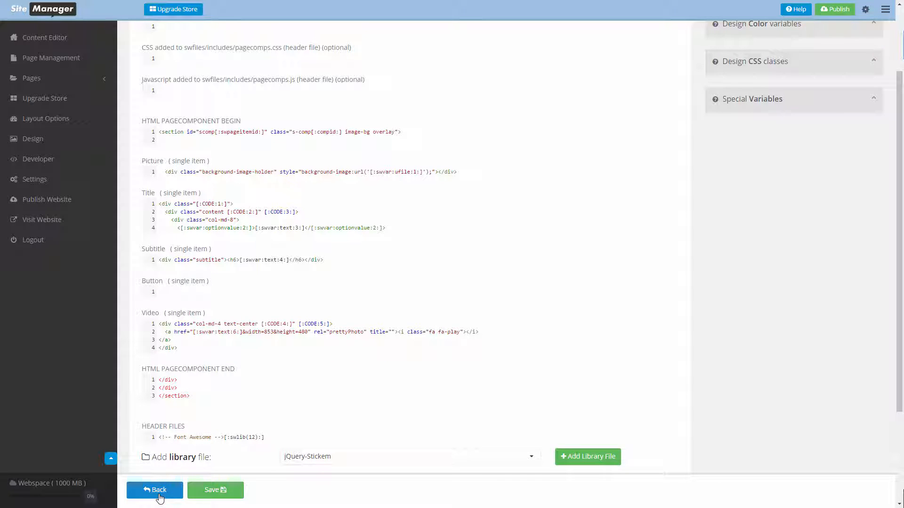
Delete the Button item from the Youtube Popup component's form.
scroll(281, 357, down, 1)
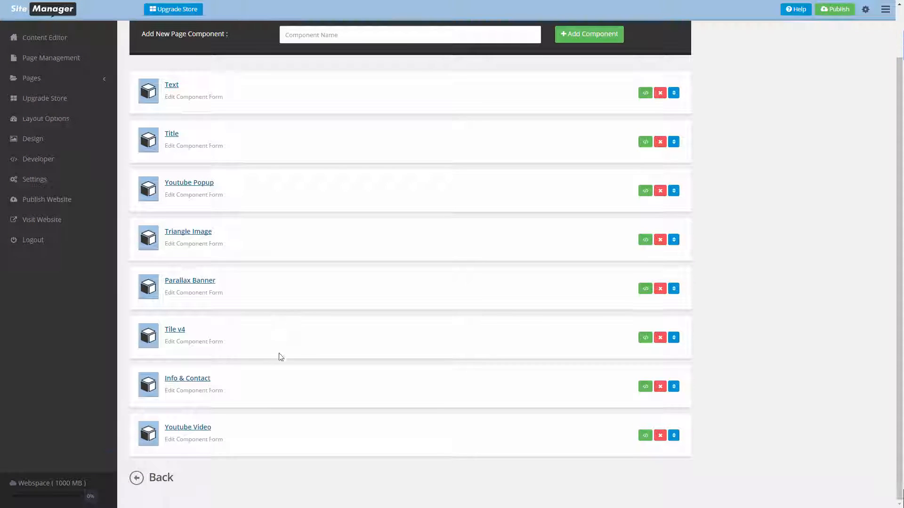
click(194, 184)
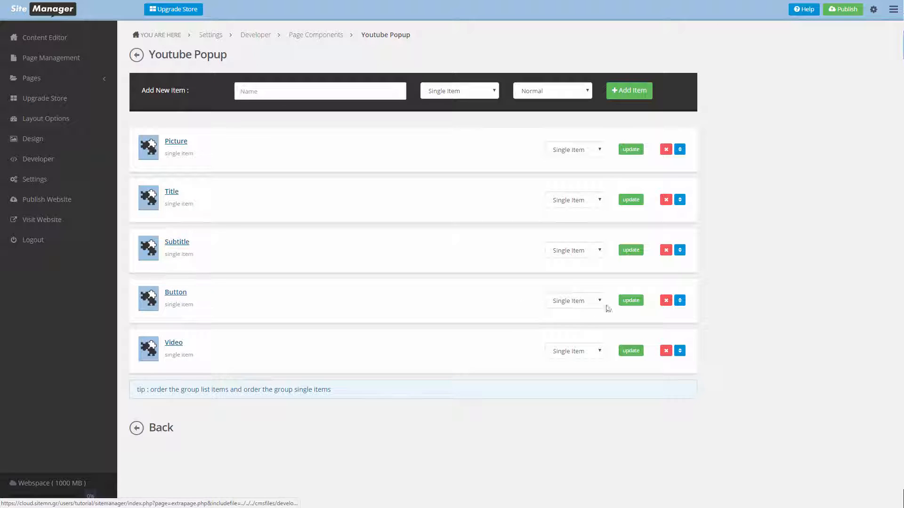
click(666, 301)
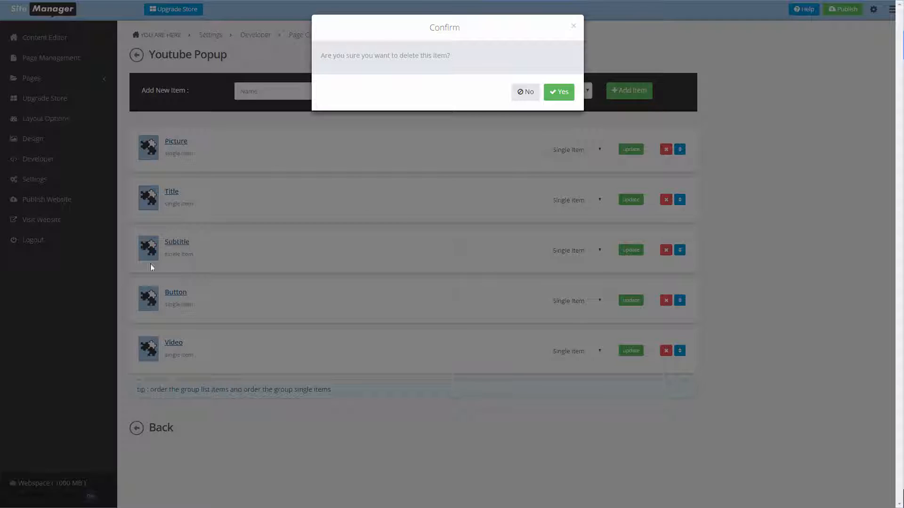
click(559, 93)
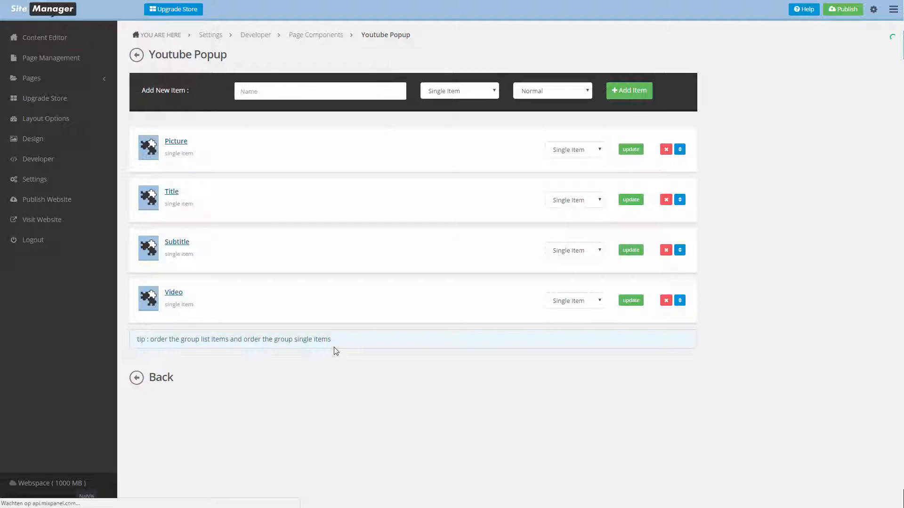
Append an extra closing </div> to the Subtitle item's code in the Youtube Popup component and save it.
click(244, 388)
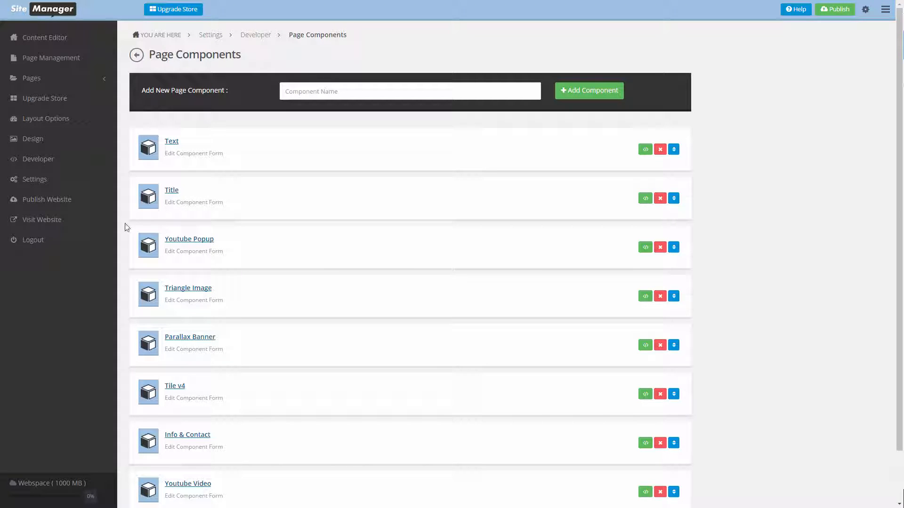
click(645, 247)
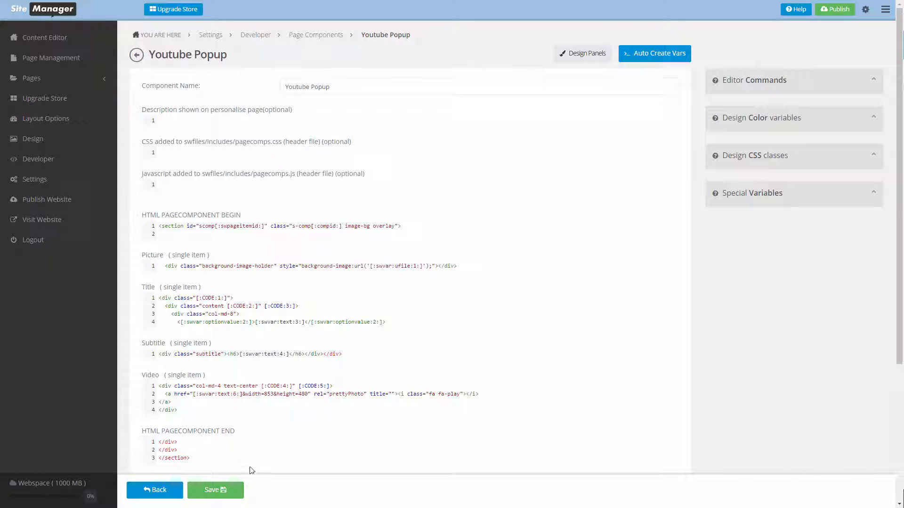
click(227, 489)
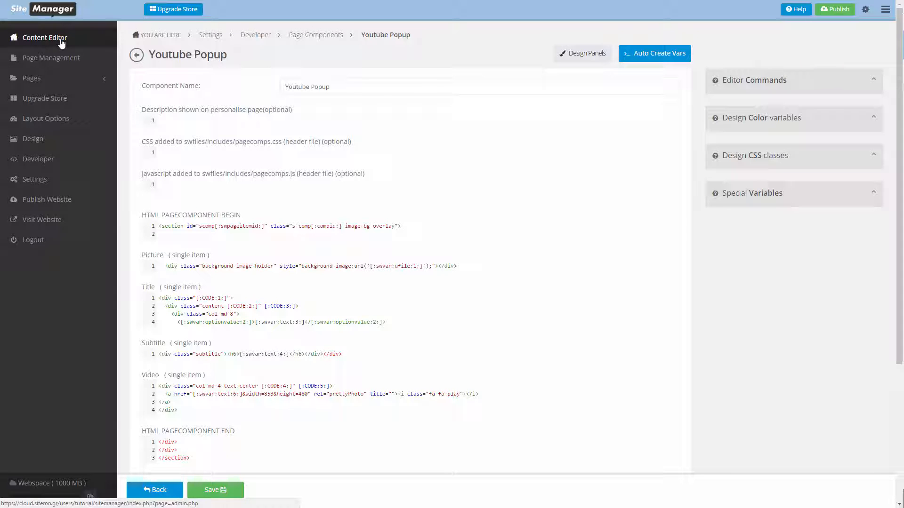
Reopen the Youtube Popup element on the Behind the scenes page and save it again.
click(61, 44)
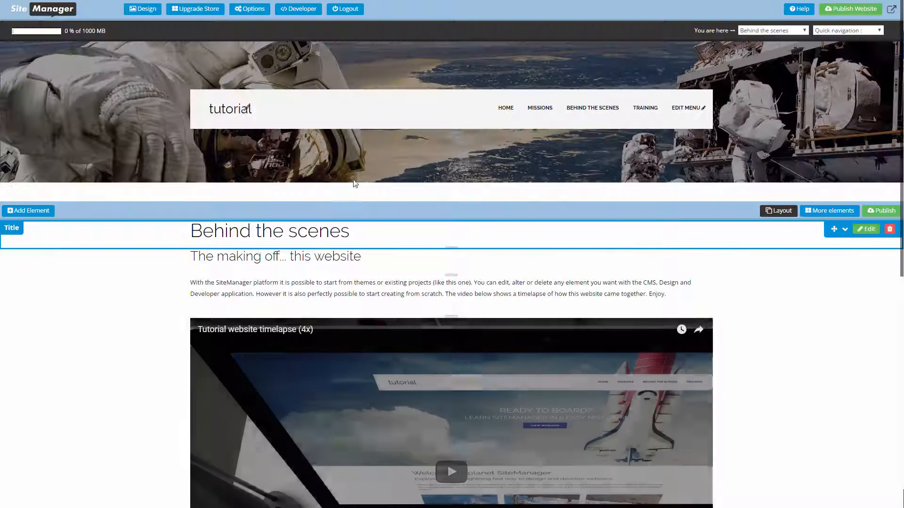
scroll(301, 254, down, 3)
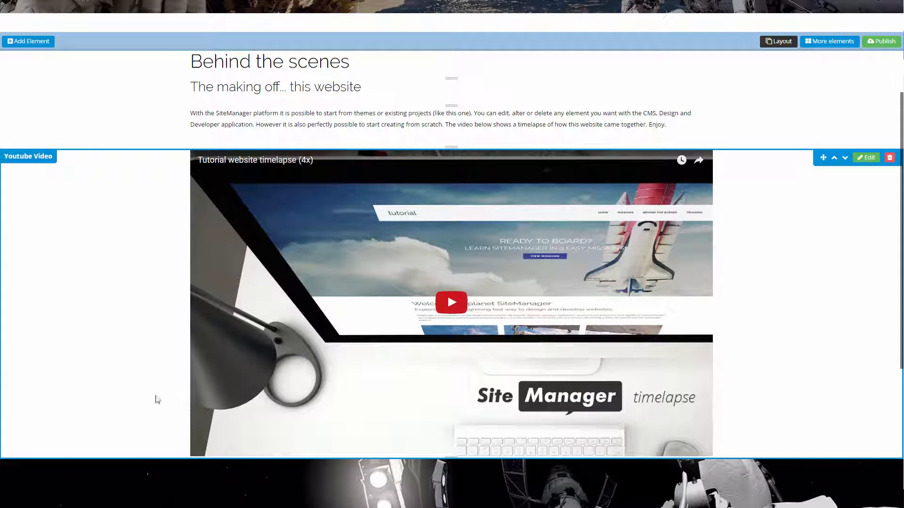
scroll(157, 400, down, 5)
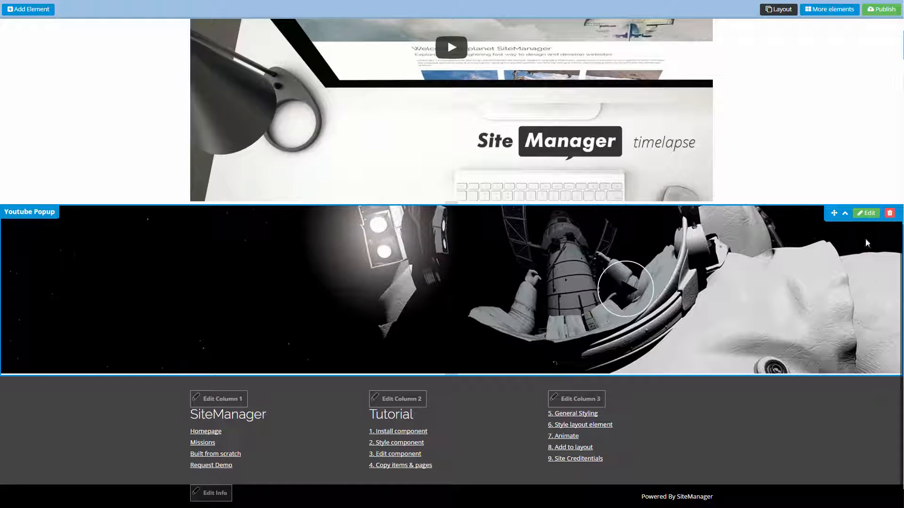
click(866, 214)
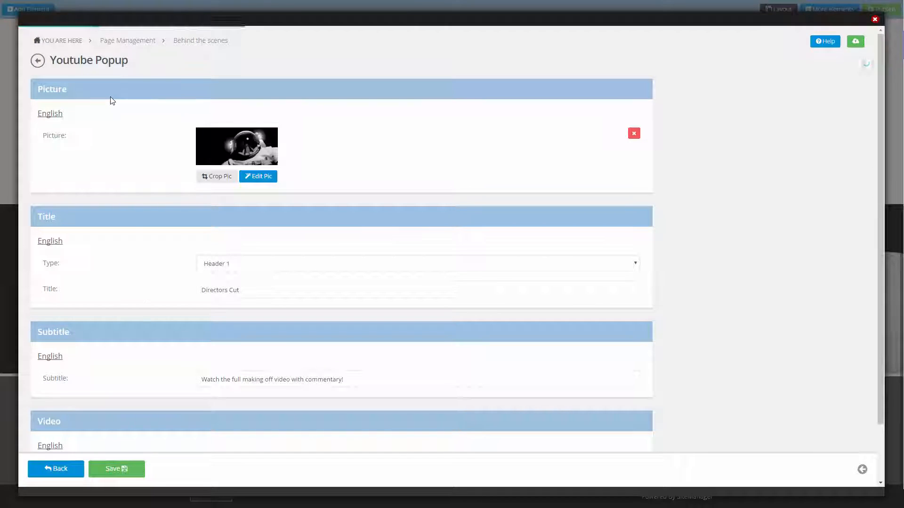
scroll(139, 355, down, 2)
click(131, 470)
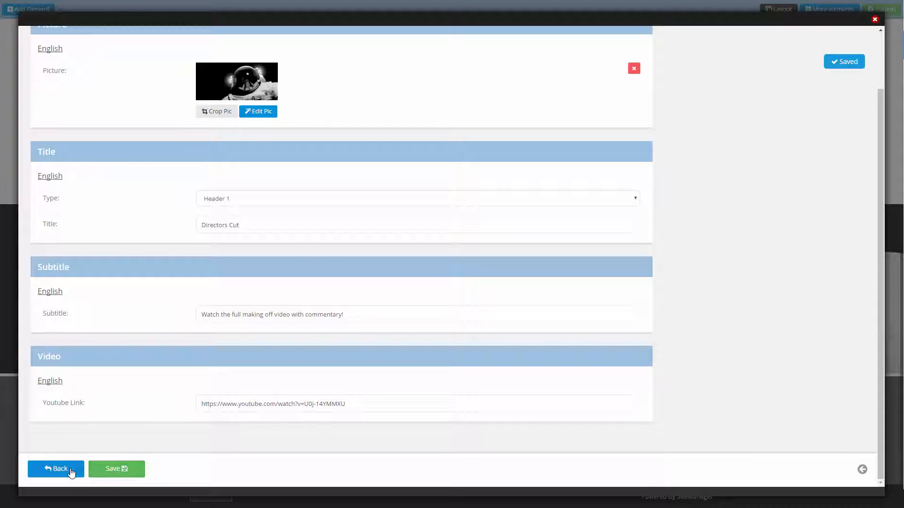
Close the Youtube Popup element's editor and look over the Behind the scenes page from the header down to the popup banner.
click(56, 469)
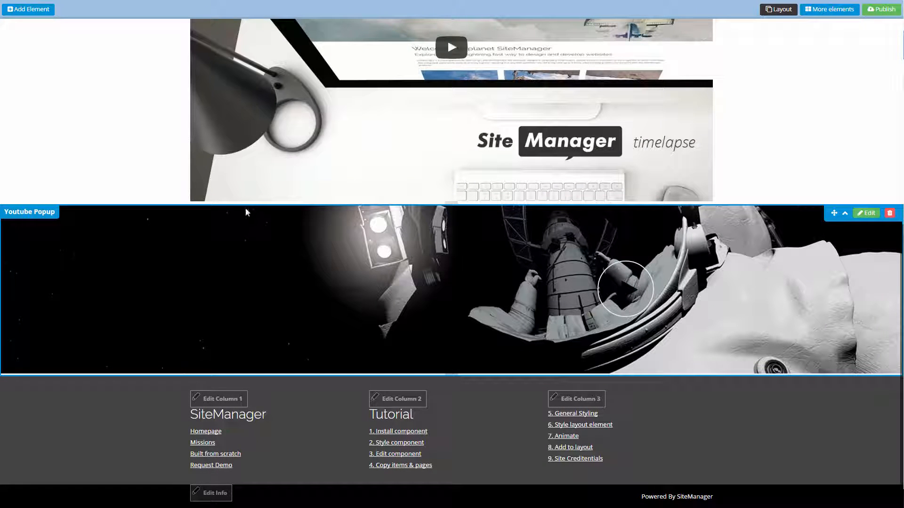
scroll(174, 203, up, 10)
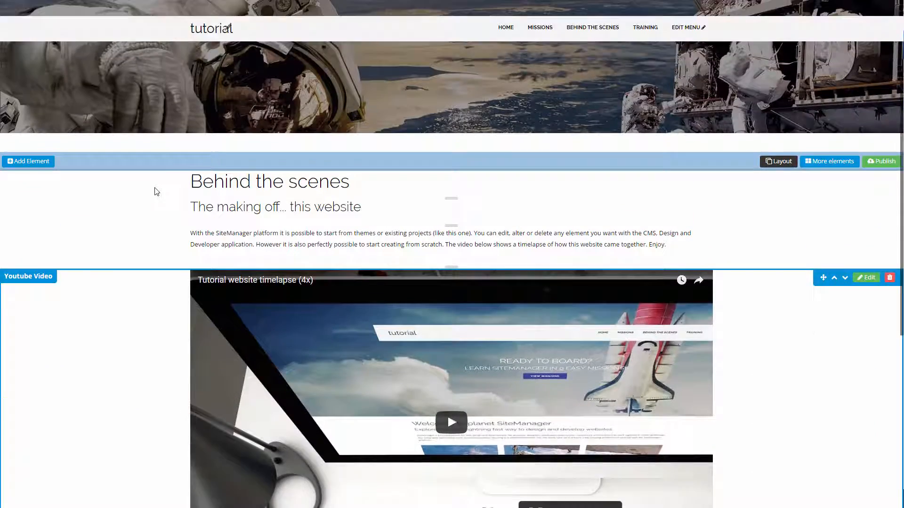
scroll(134, 403, down, 3)
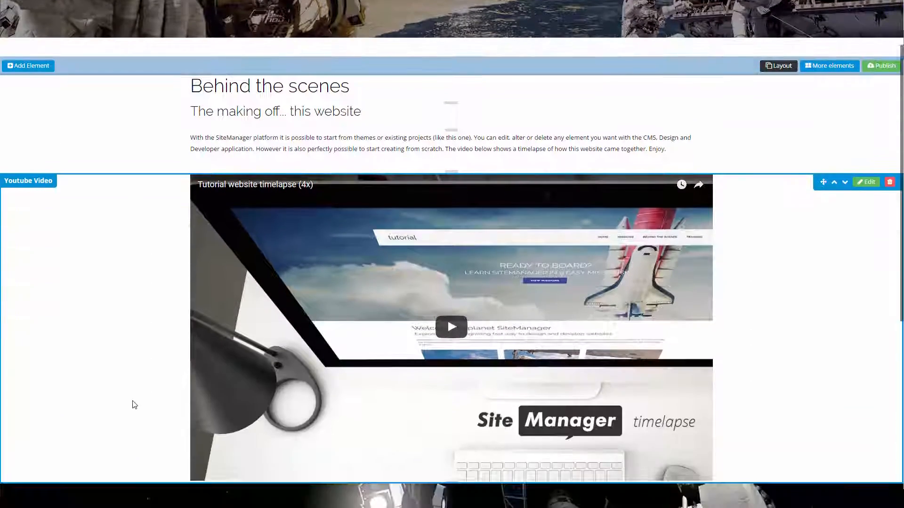
scroll(134, 387, up, 3)
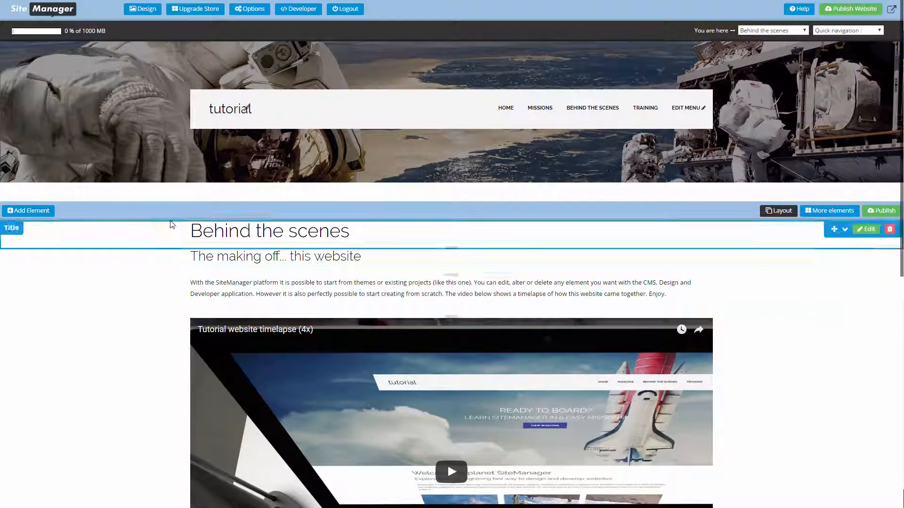
scroll(136, 365, down, 4)
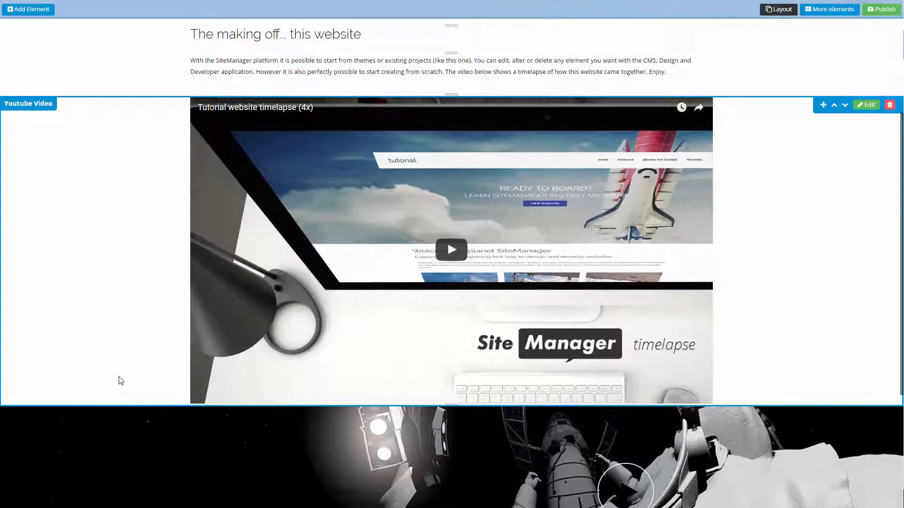
scroll(452, 383, down, 2)
scroll(154, 296, up, 6)
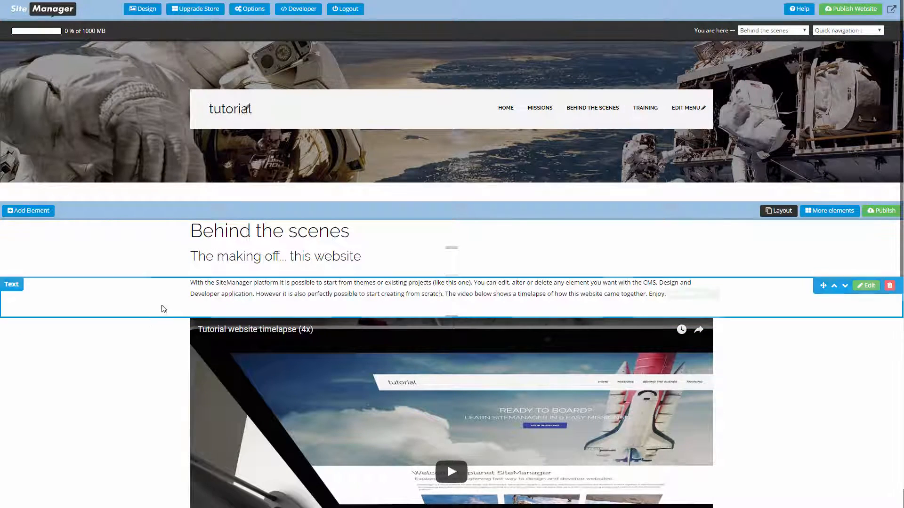
scroll(162, 307, down, 5)
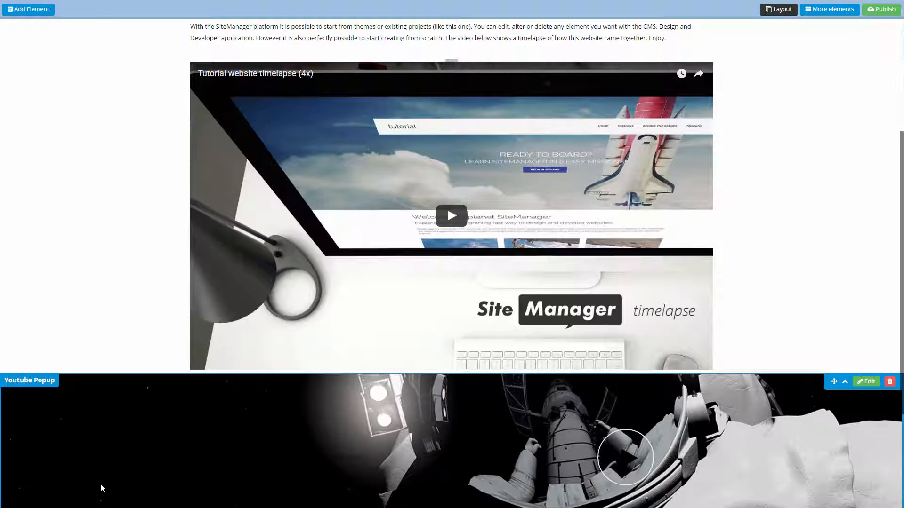
scroll(101, 413, up, 5)
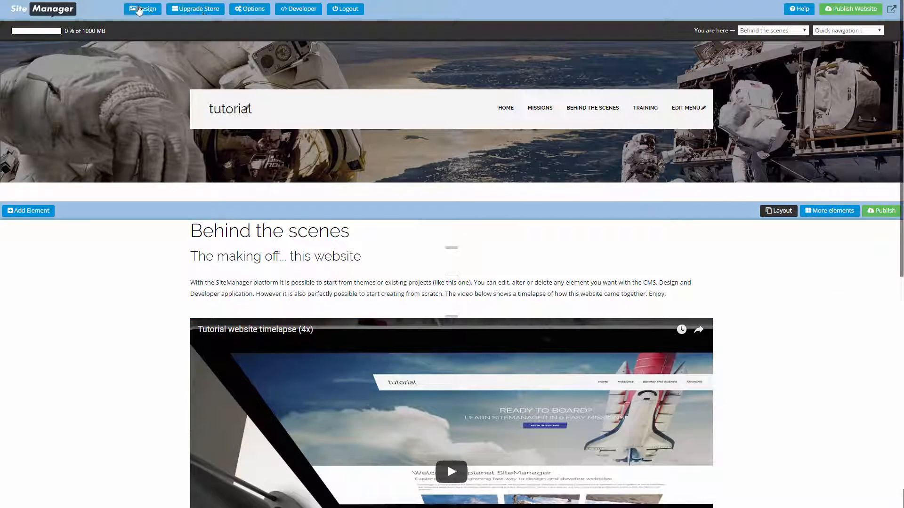
Open the content layout for design editing and preview the Behind the scenes page in it.
click(138, 8)
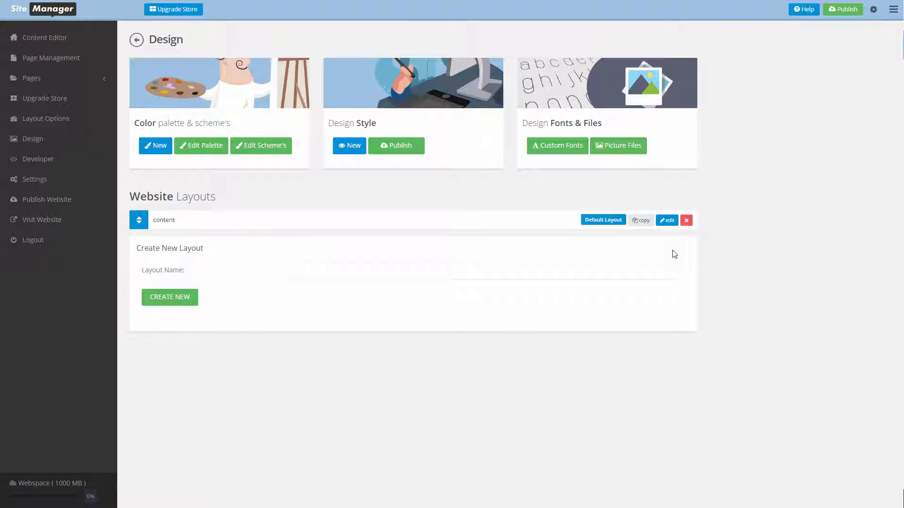
click(666, 219)
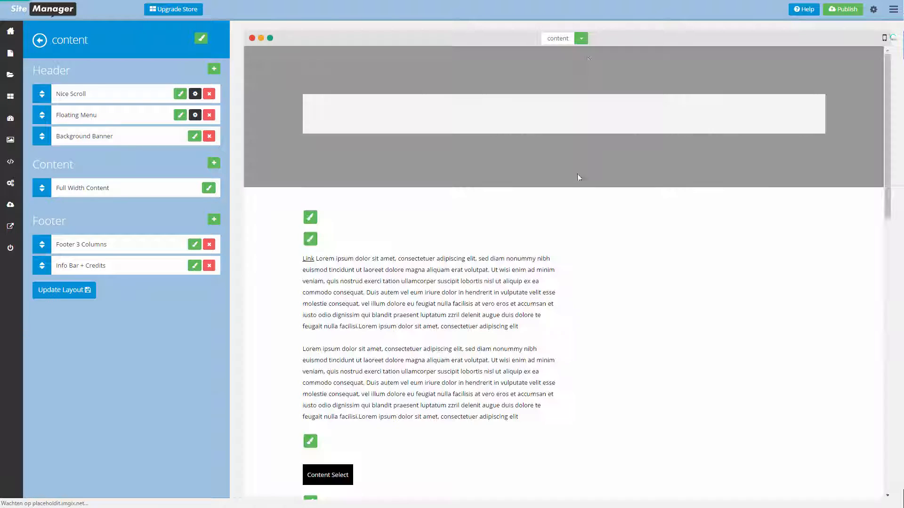
click(582, 39)
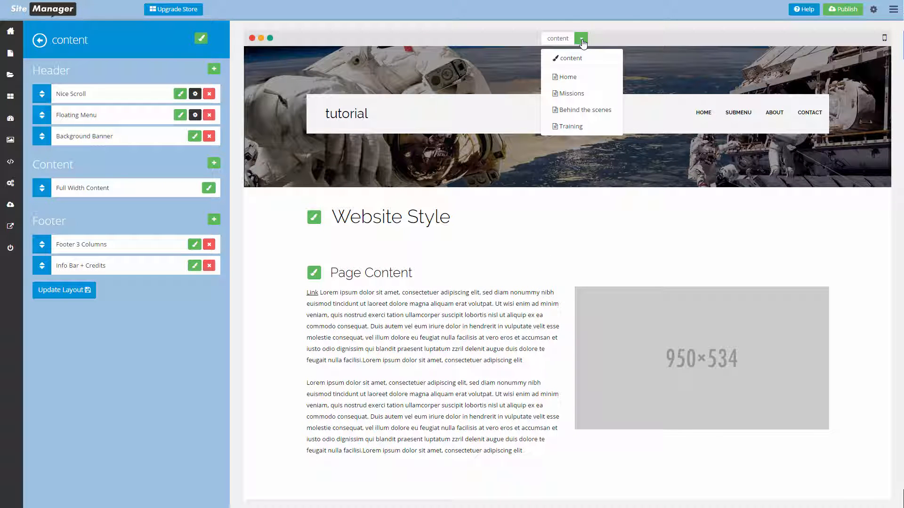
click(583, 110)
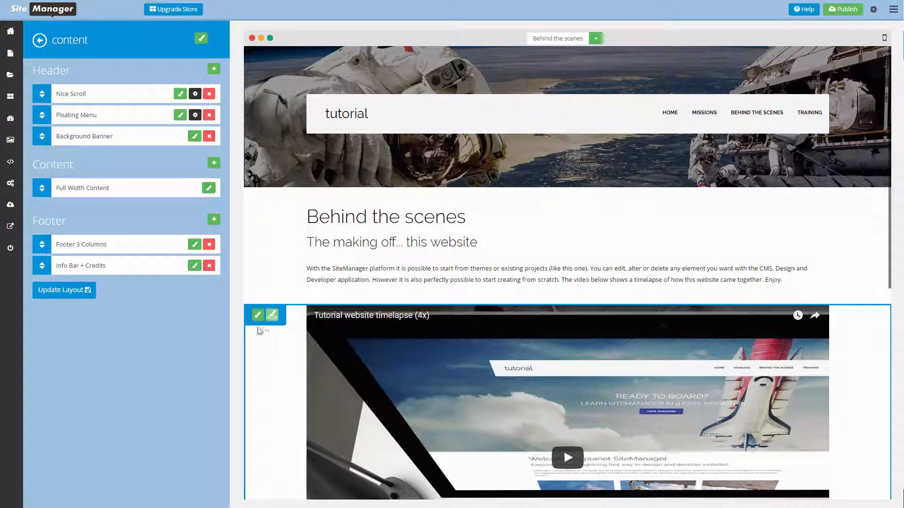
Give the Youtube video's banner 60 px top and bottom padding, with 20 px top padding on mobile screens, and save the style.
scroll(256, 337, down, 2)
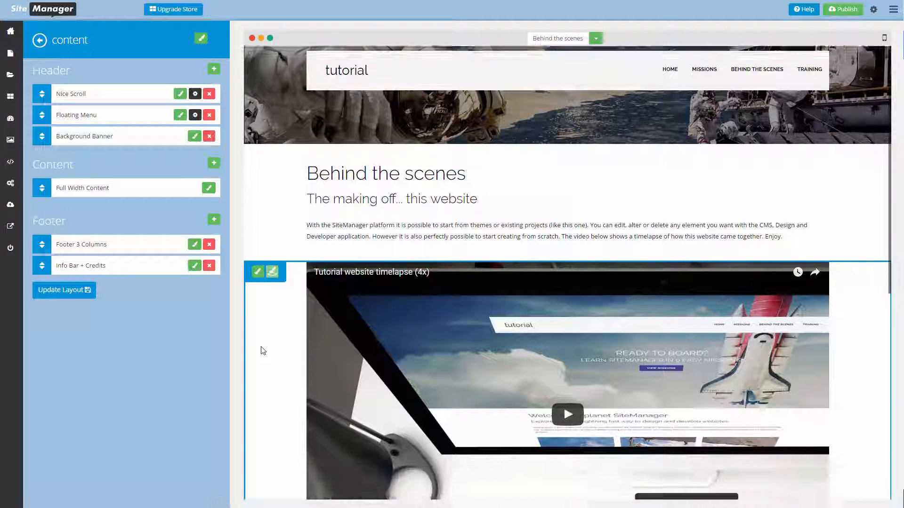
click(257, 248)
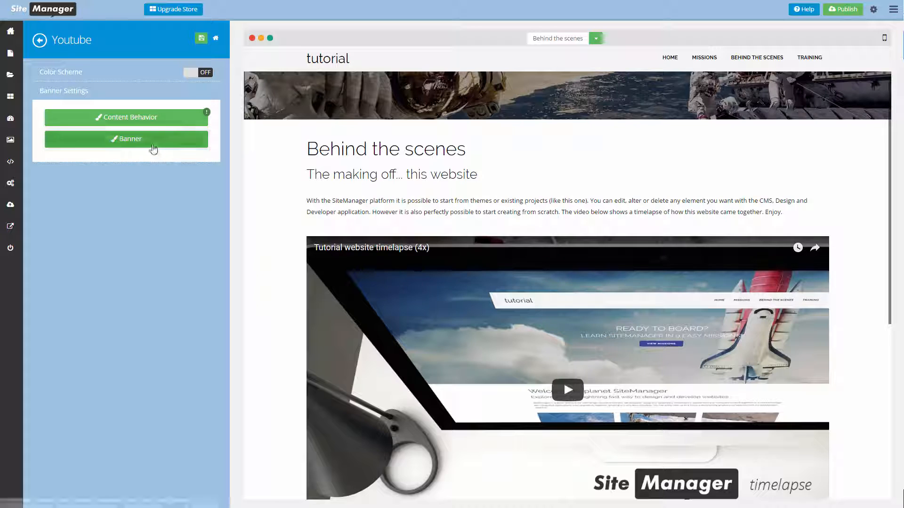
click(153, 141)
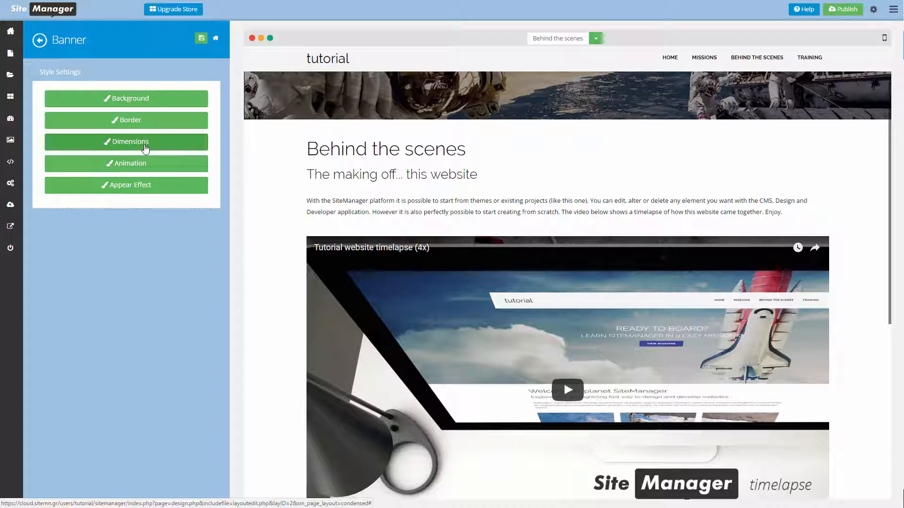
click(144, 146)
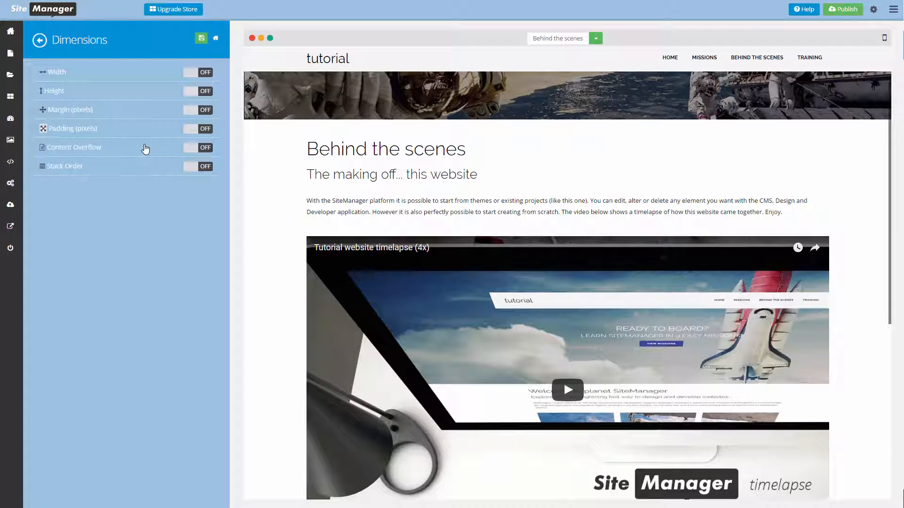
click(193, 133)
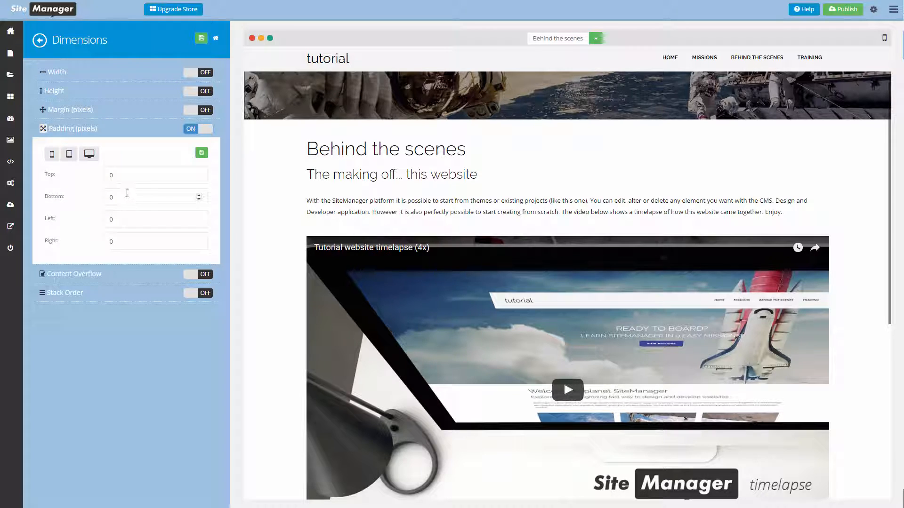
key(BackSpace)
text(60)
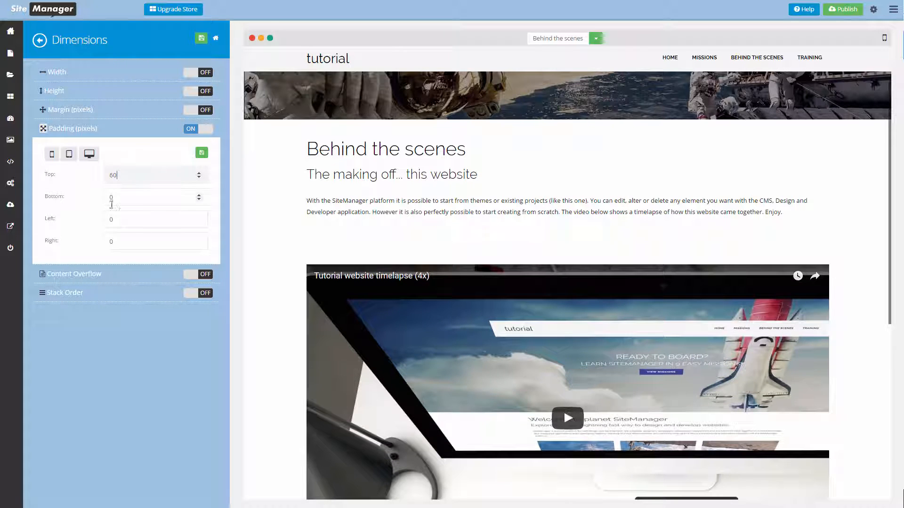
key(Tab)
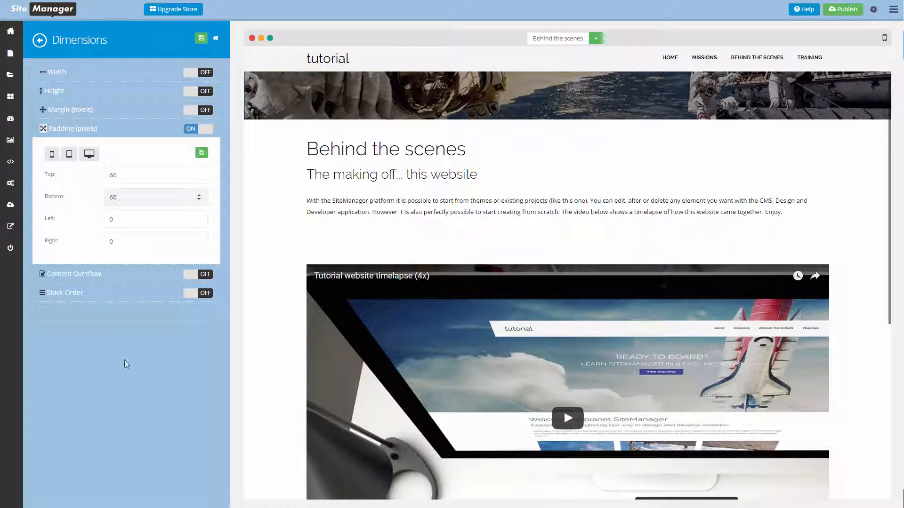
click(49, 157)
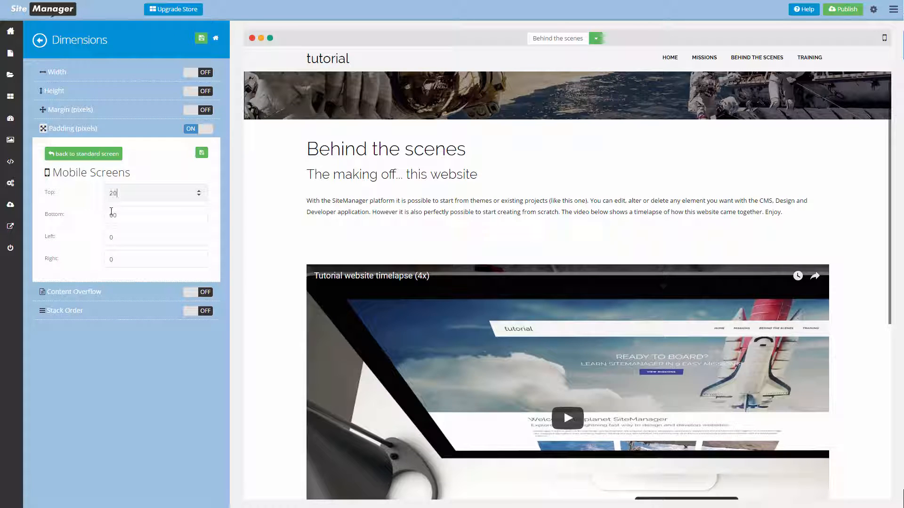
click(201, 152)
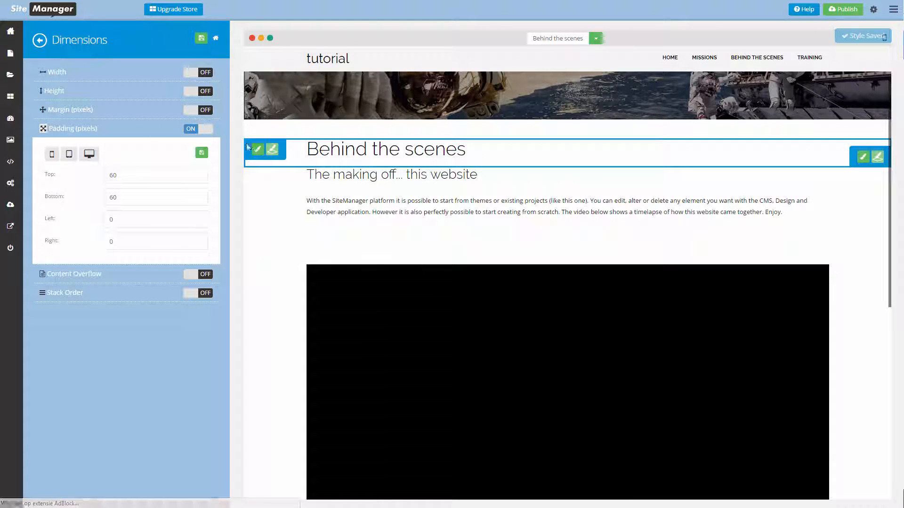
Turn on the background color of the Youtube video's banner, set it to Color 3 and save the style.
click(40, 40)
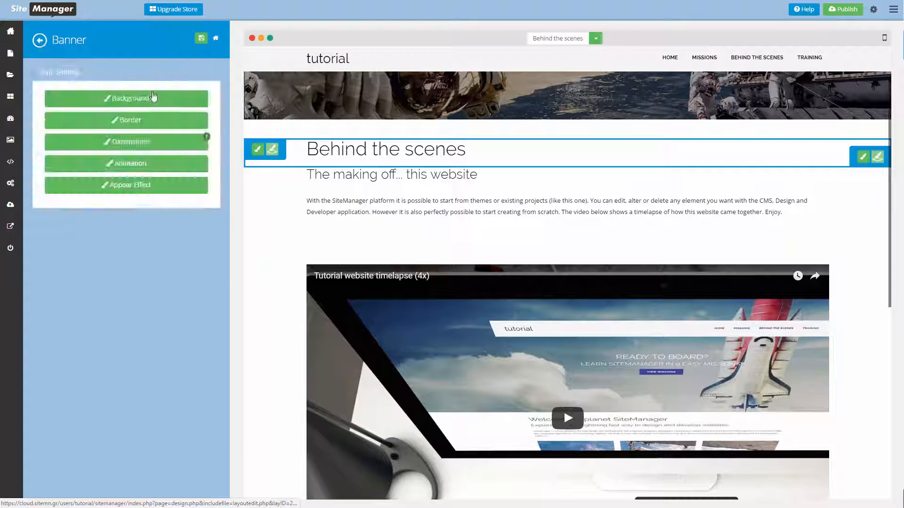
click(149, 100)
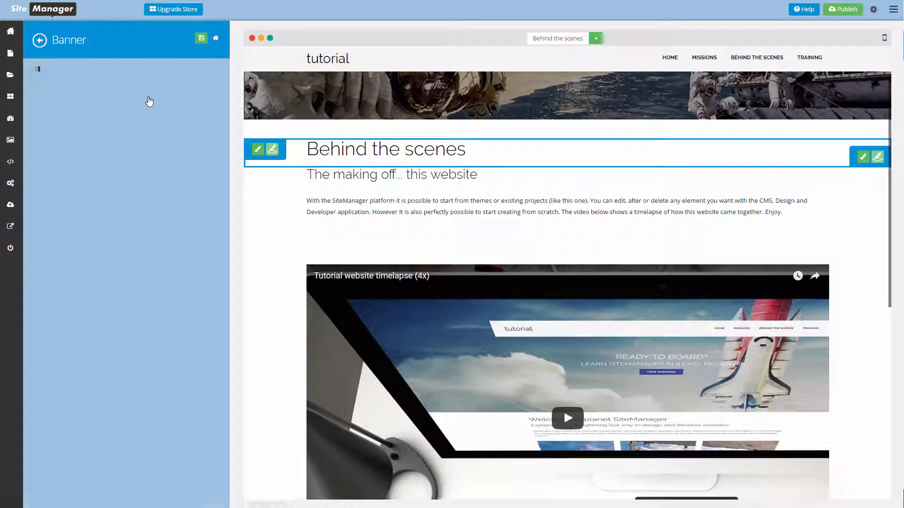
click(201, 93)
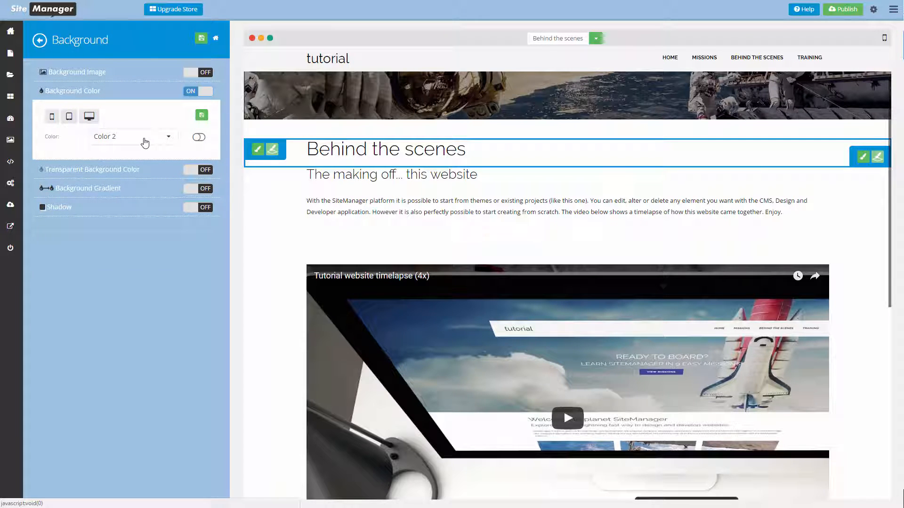
click(145, 143)
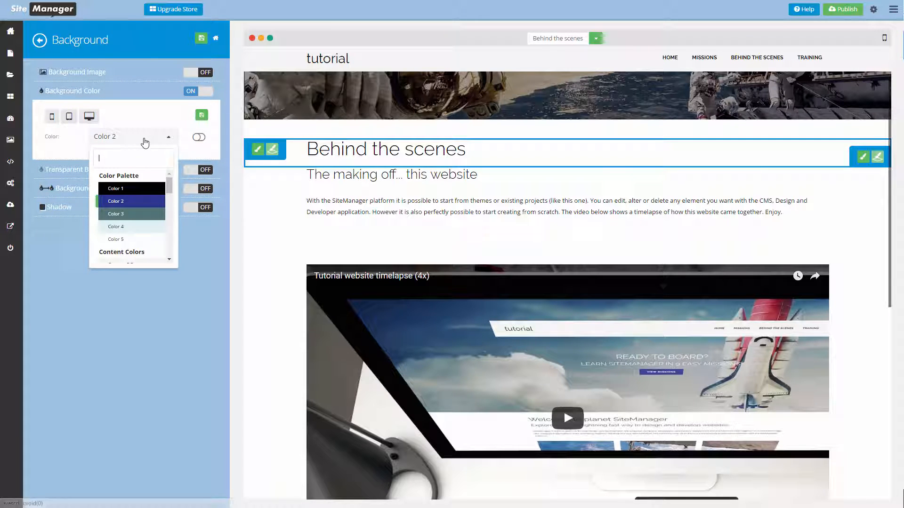
click(130, 216)
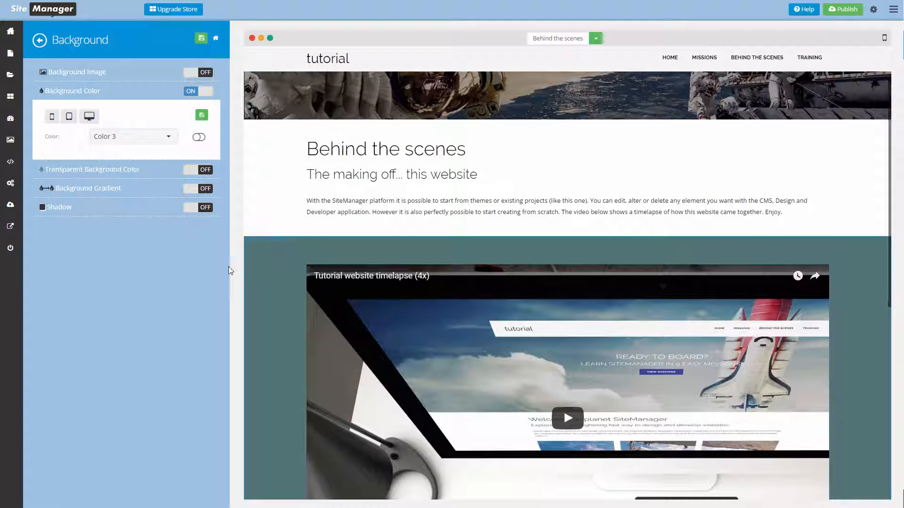
scroll(253, 286, down, 4)
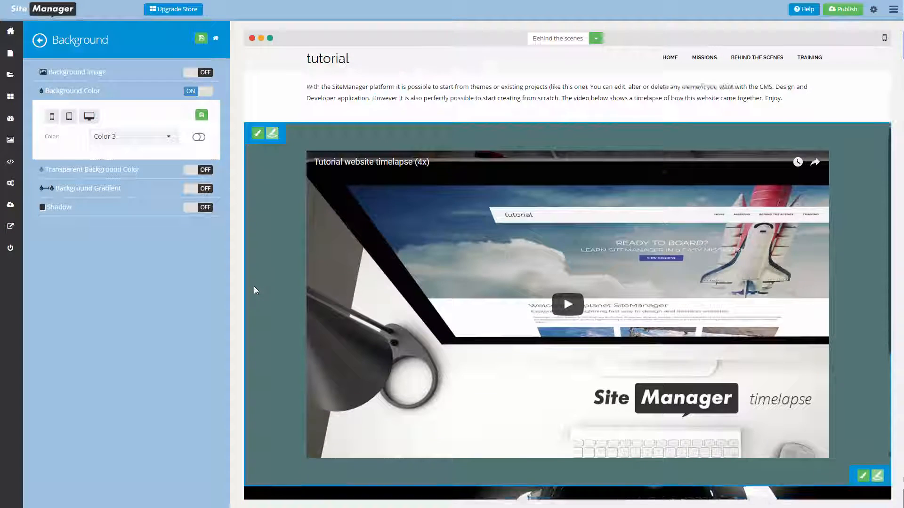
scroll(253, 286, up, 1)
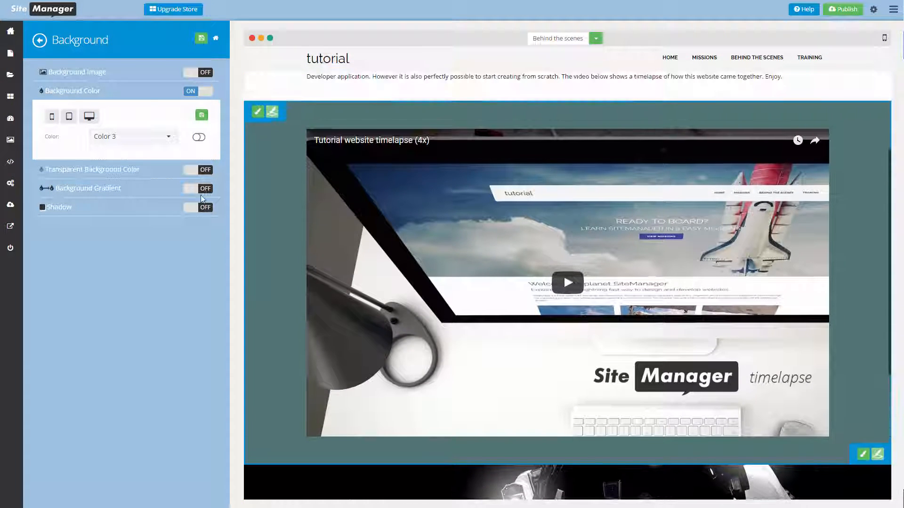
click(202, 115)
click(300, 188)
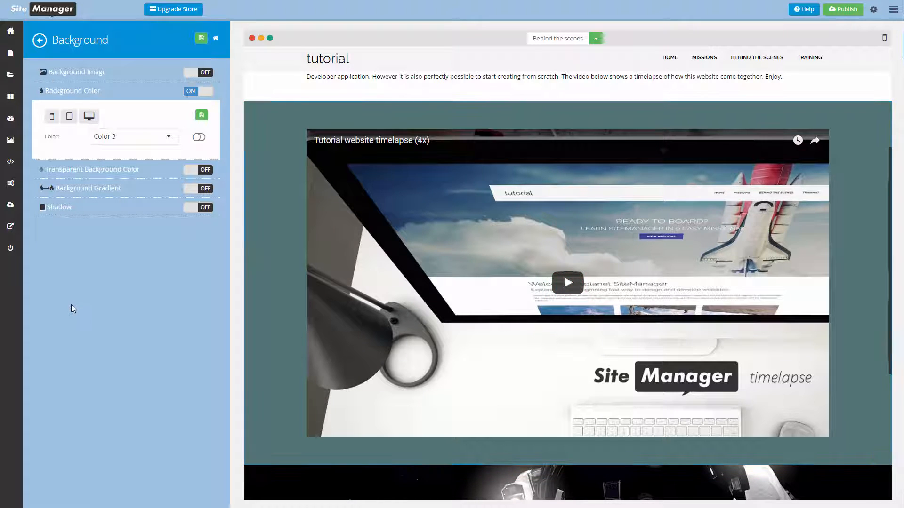
Leave the video banner's background settings and open the design settings of the popup banner below the Youtube video.
click(217, 42)
scroll(563, 264, down, 2)
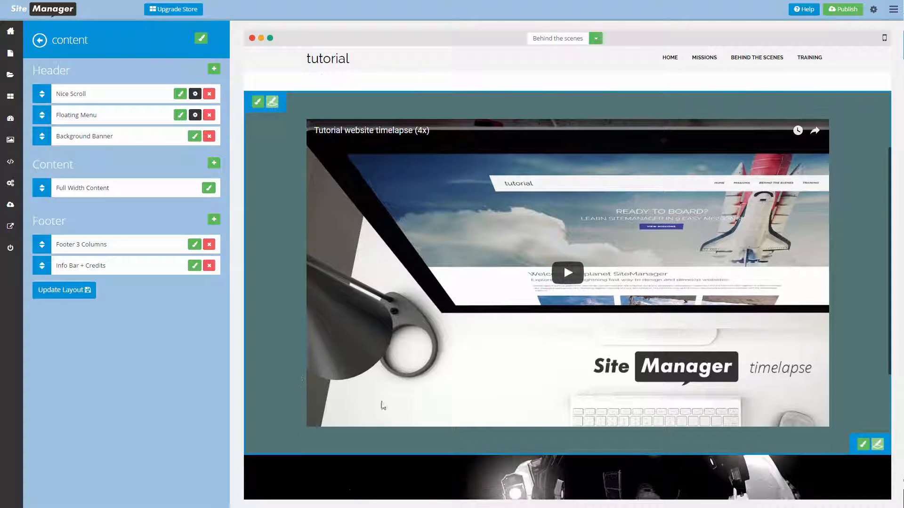
scroll(819, 407, down, 5)
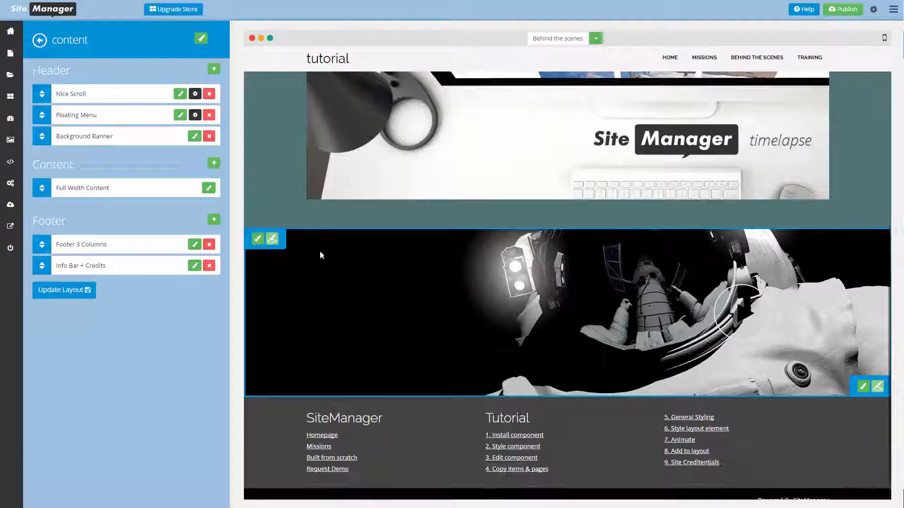
click(257, 240)
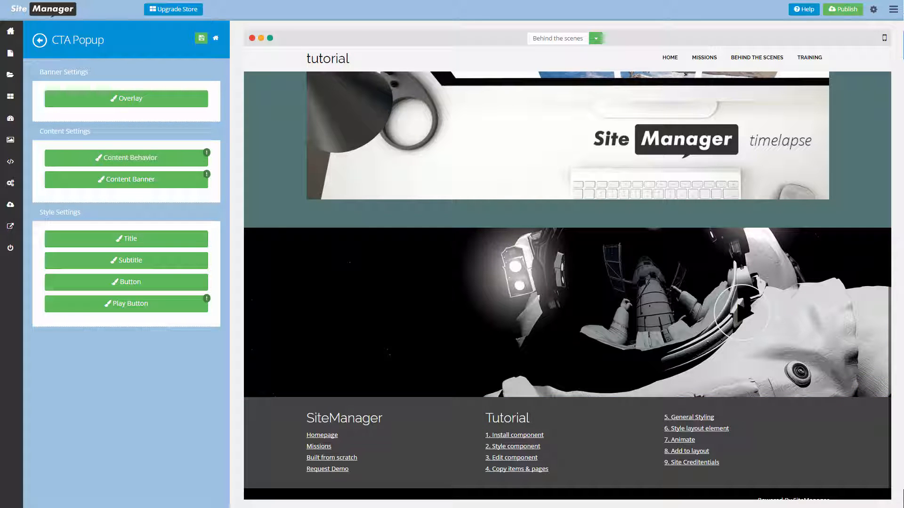
Turn on the font color for the popup banner's title, set it to Color 5 and save the style.
click(166, 239)
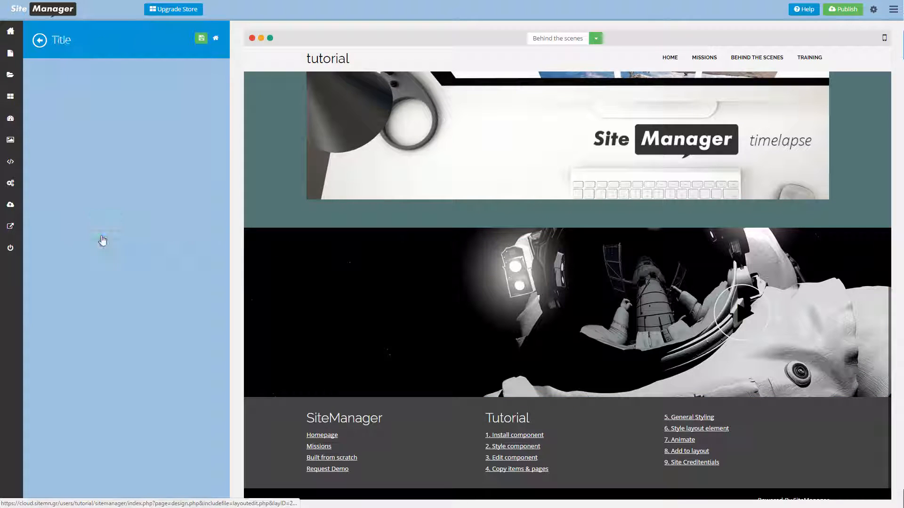
click(163, 99)
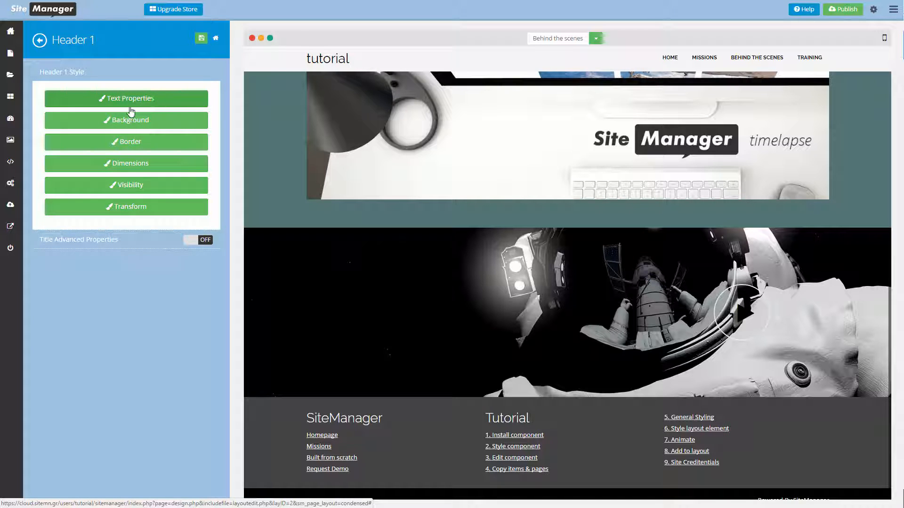
click(109, 104)
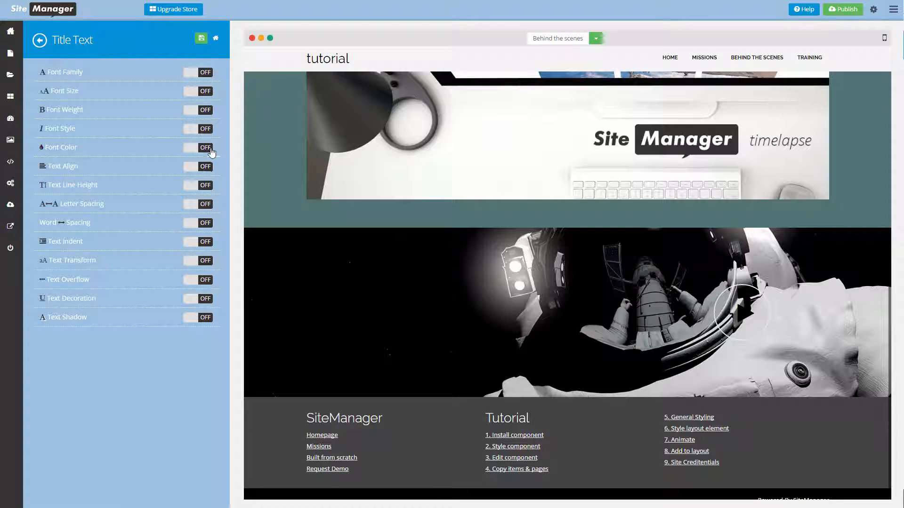
click(210, 149)
click(141, 194)
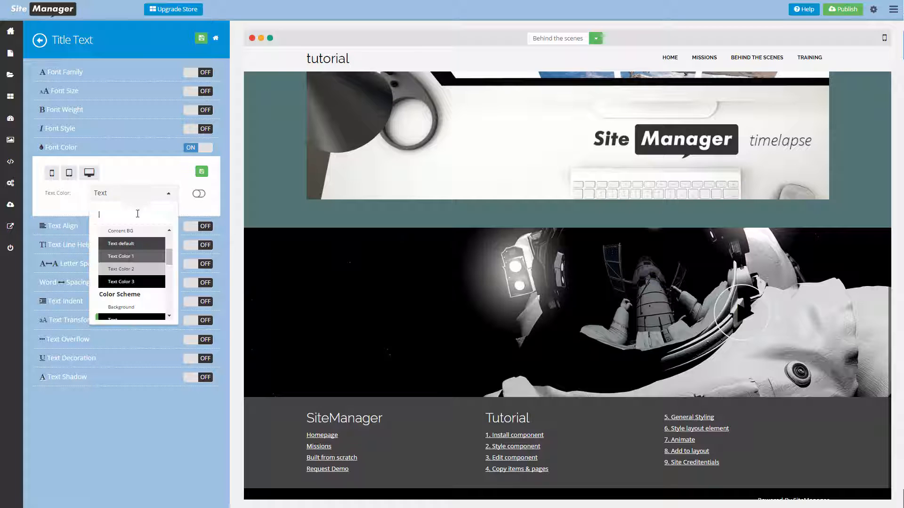
scroll(129, 272, down, 3)
click(130, 260)
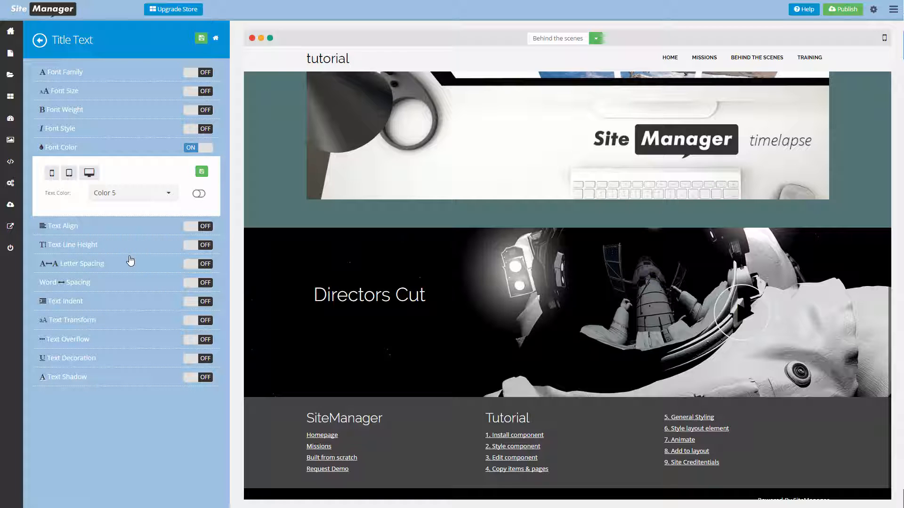
click(201, 171)
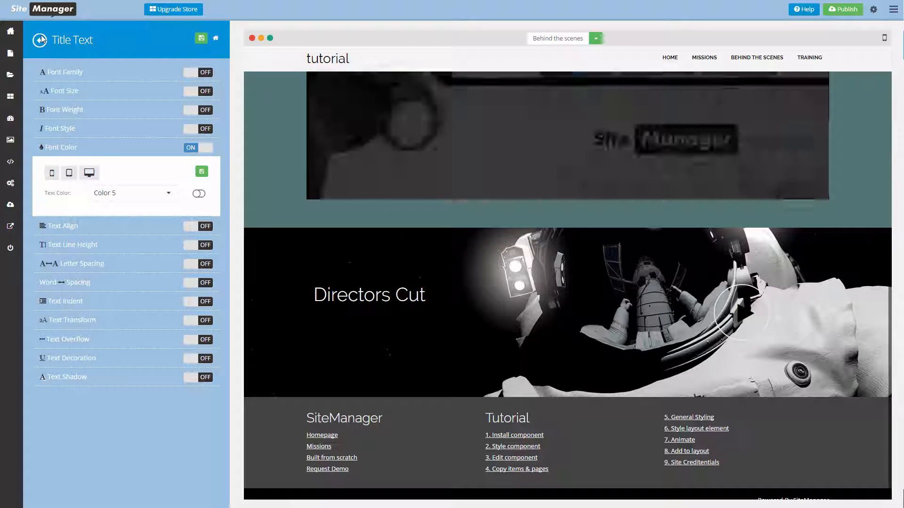
click(40, 42)
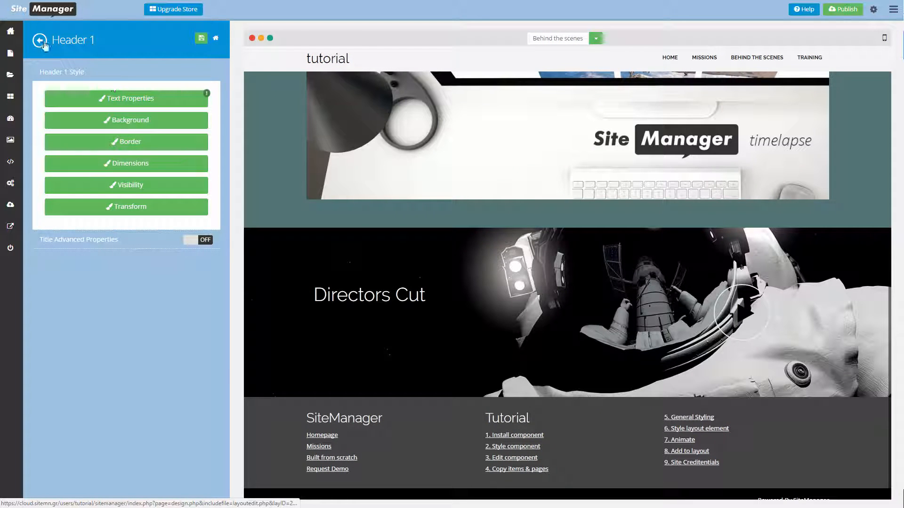
click(43, 43)
click(36, 44)
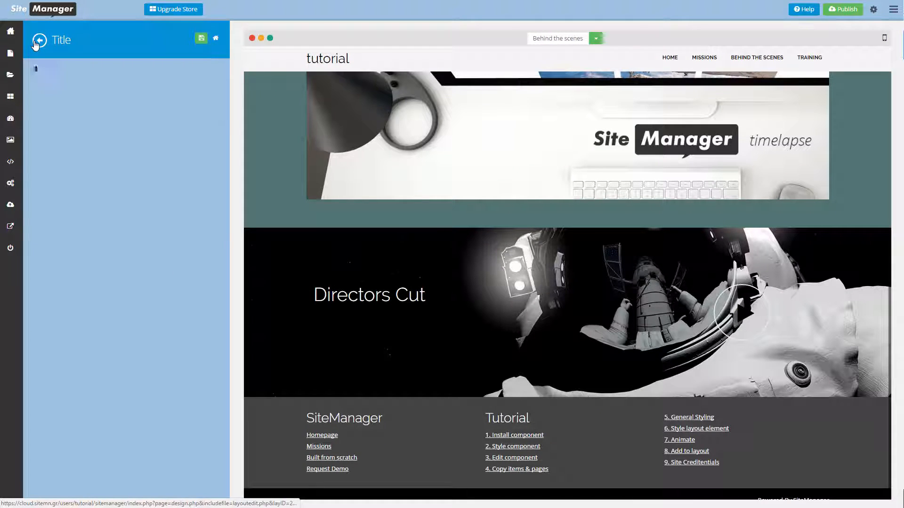
Turn on the font color for the popup banner's subtitle, set it to Color 5 and save the style.
click(134, 262)
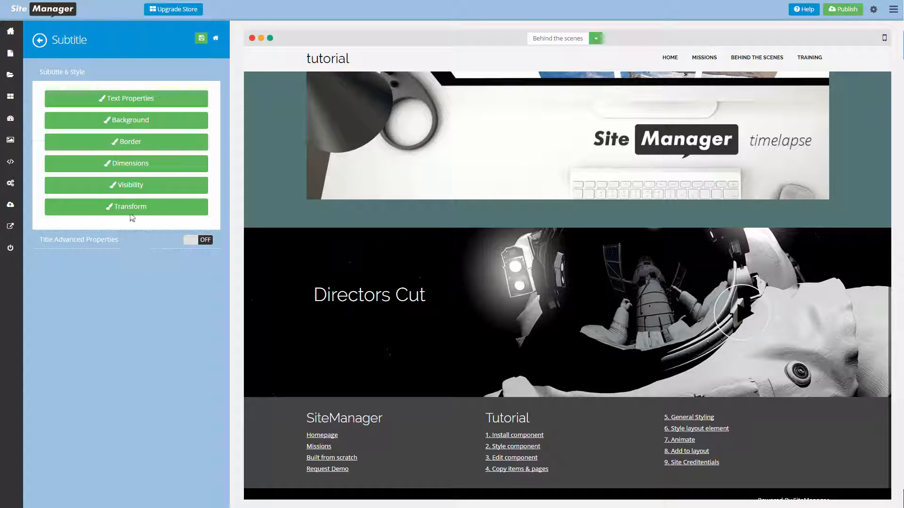
click(132, 99)
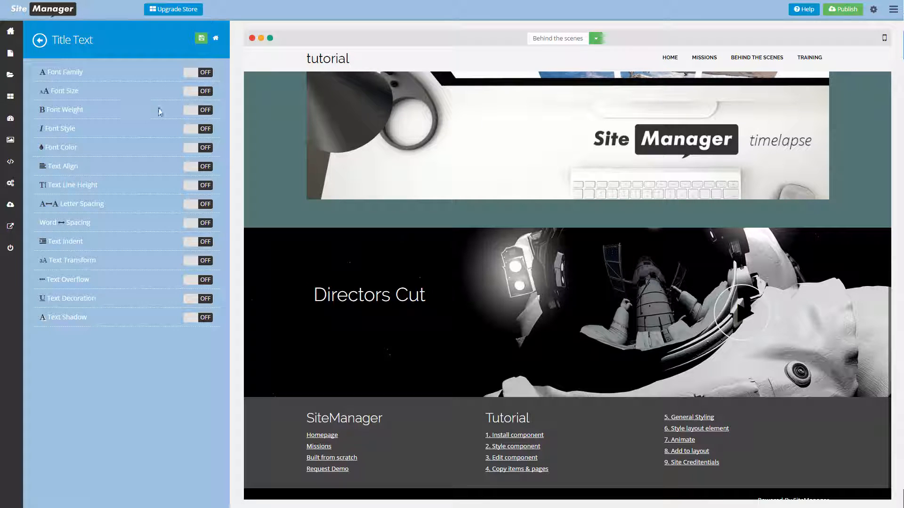
click(205, 148)
click(137, 192)
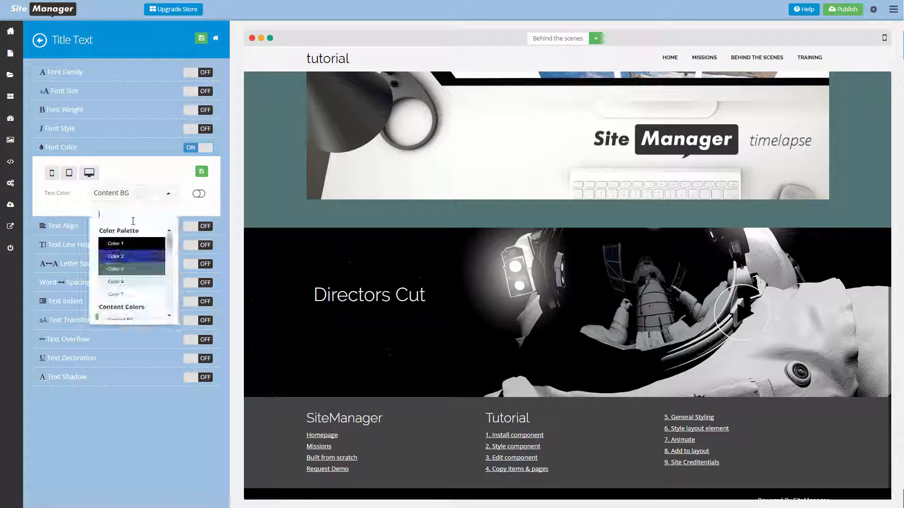
click(118, 297)
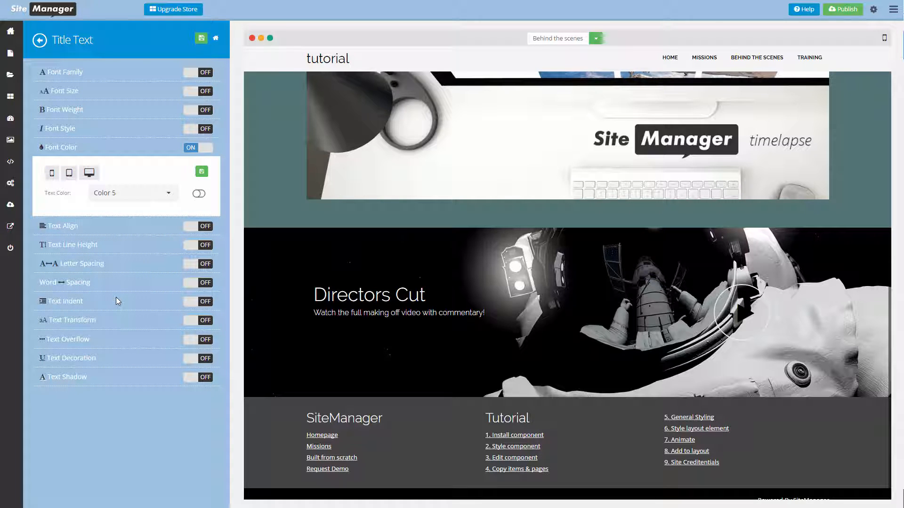
click(205, 172)
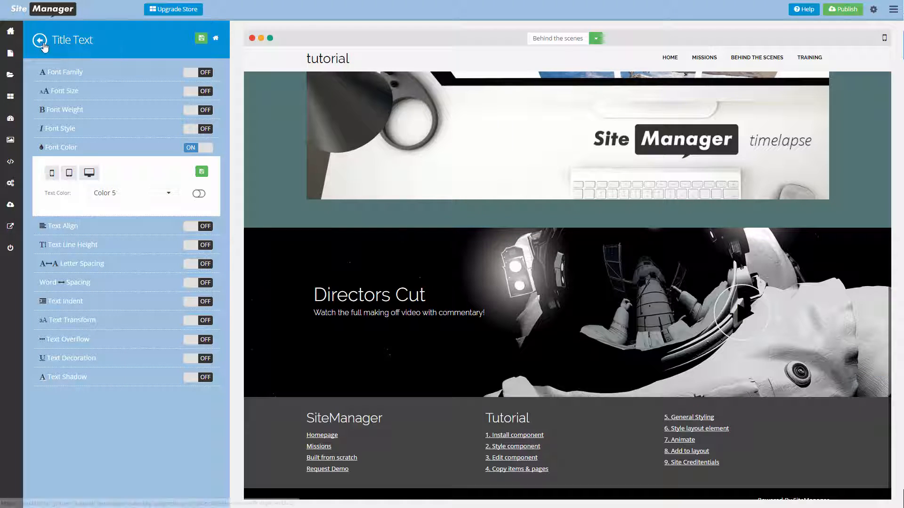
Give the popup banner's default play button a transparent background color of Color 1 at 70% opacity and save the style.
click(257, 244)
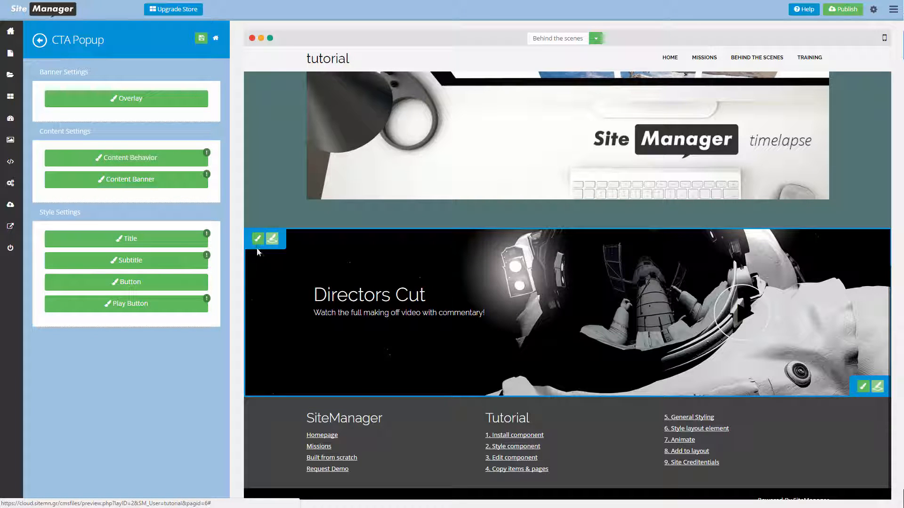
click(145, 307)
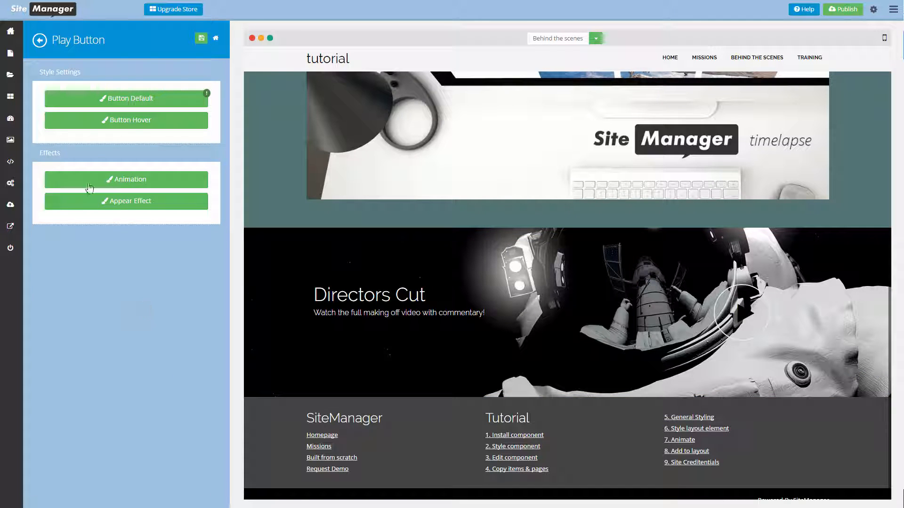
click(135, 97)
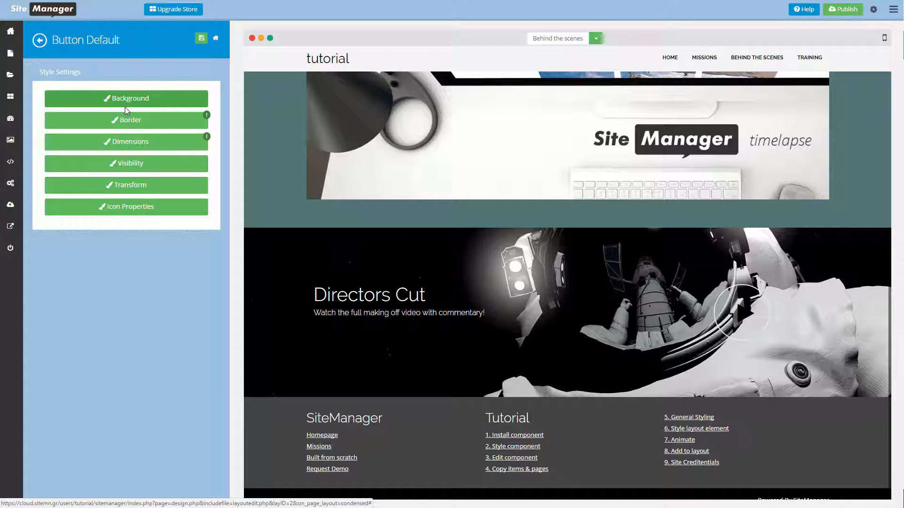
click(140, 103)
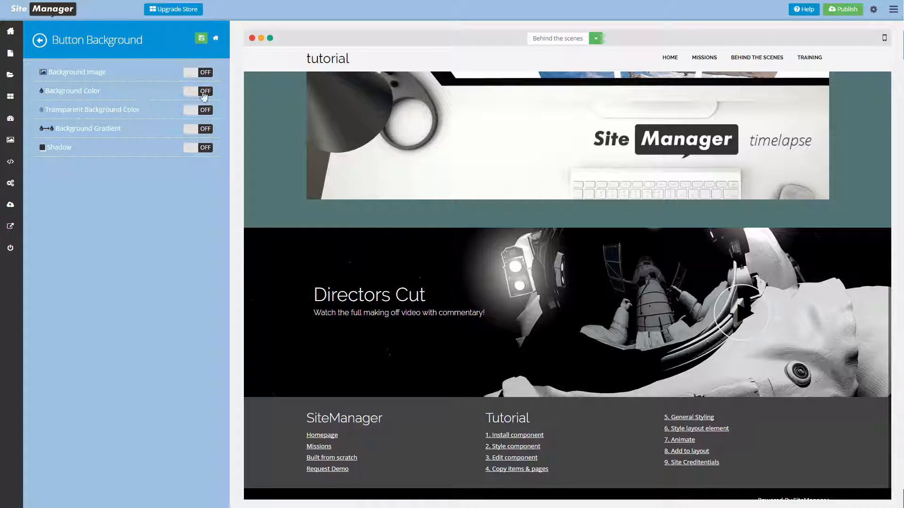
click(203, 111)
click(163, 175)
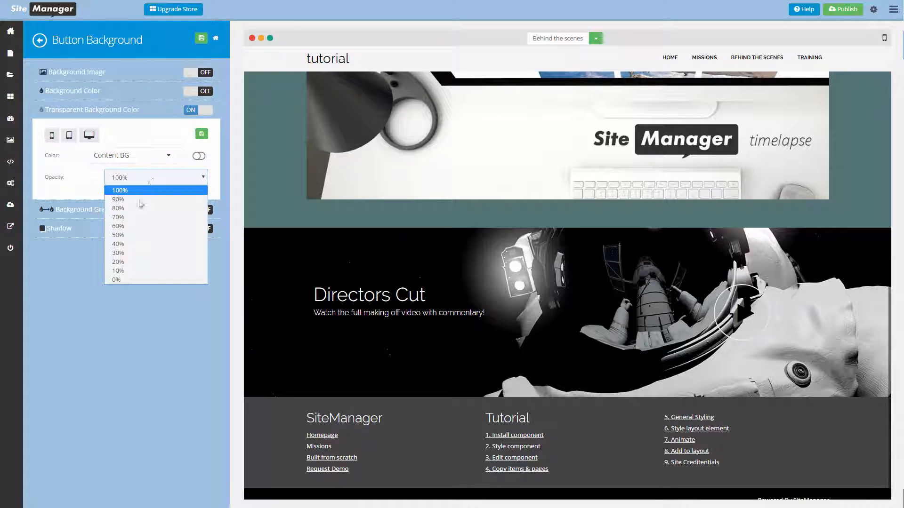
click(135, 217)
click(141, 156)
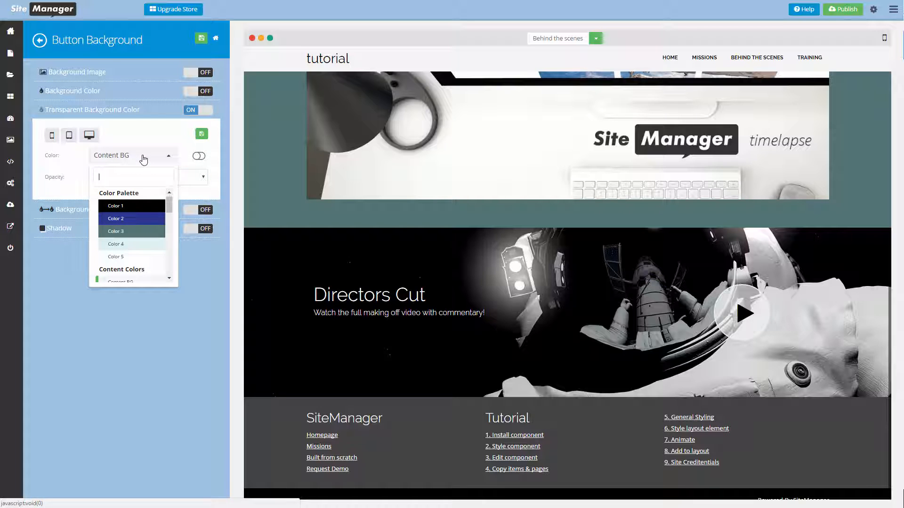
click(129, 207)
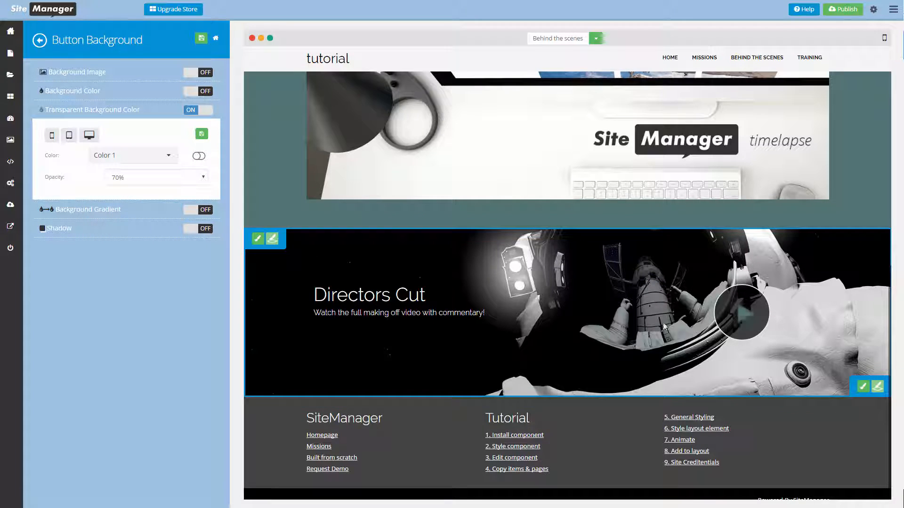
click(201, 136)
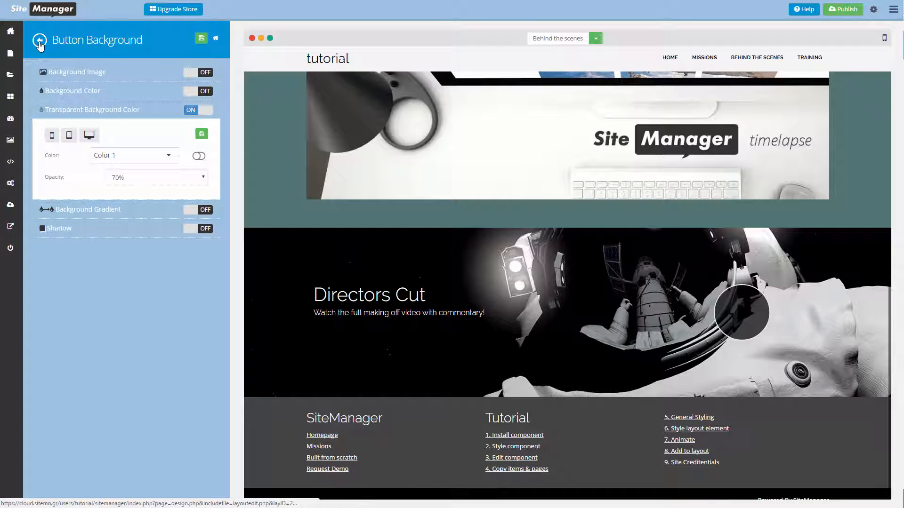
click(40, 43)
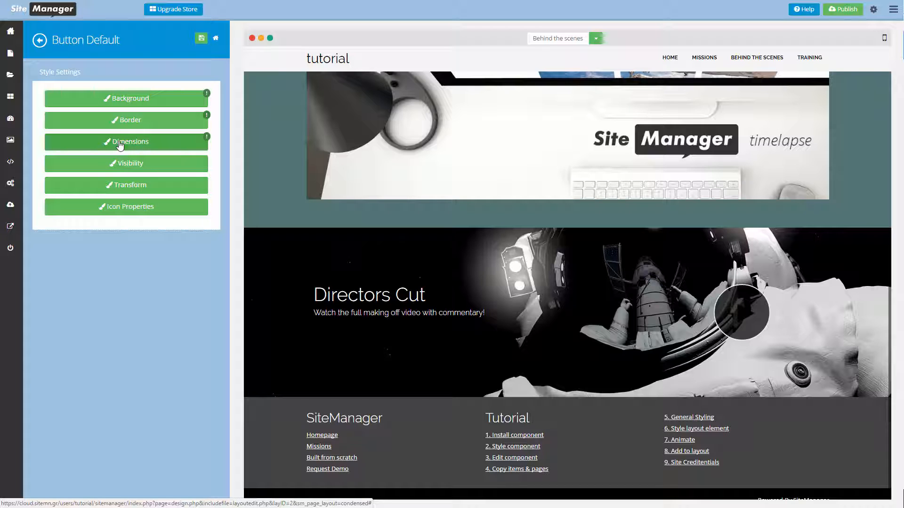
click(37, 41)
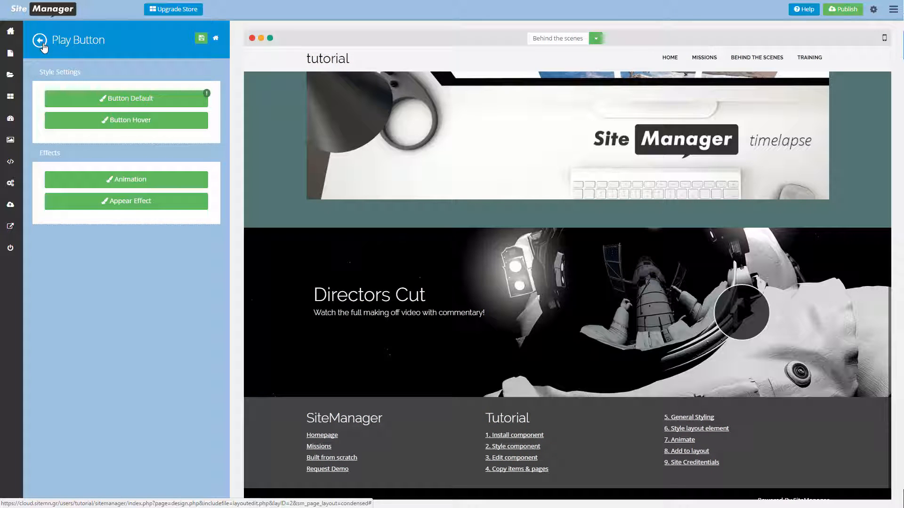
Turn on the font color for the default play button's icon, set it to Color 4 and save the style.
click(120, 99)
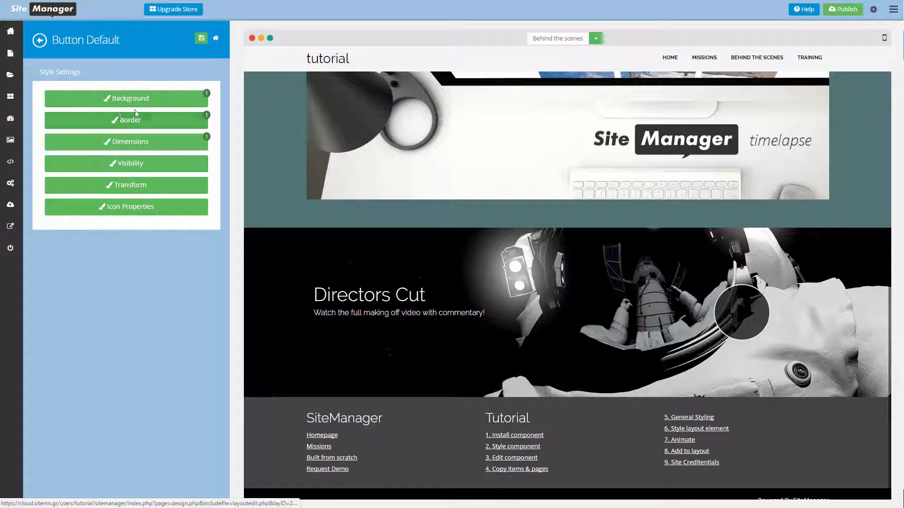
click(140, 212)
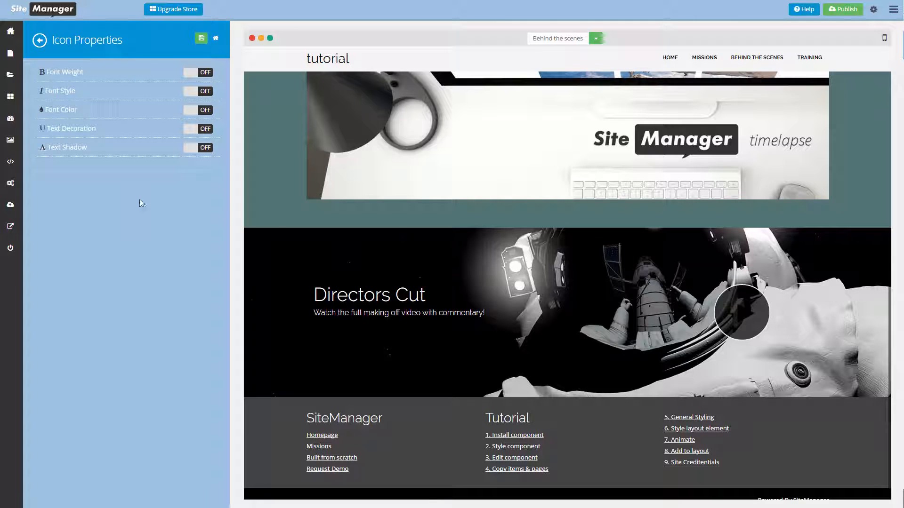
click(198, 110)
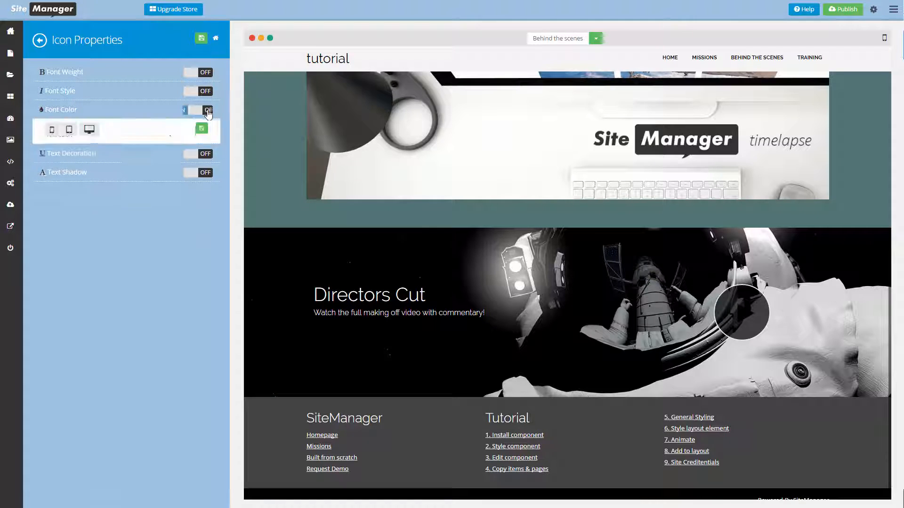
click(158, 156)
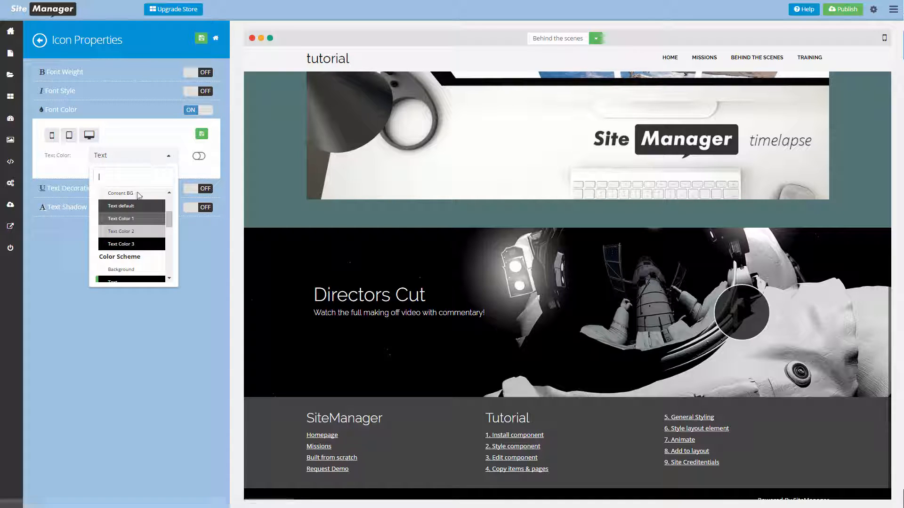
click(121, 271)
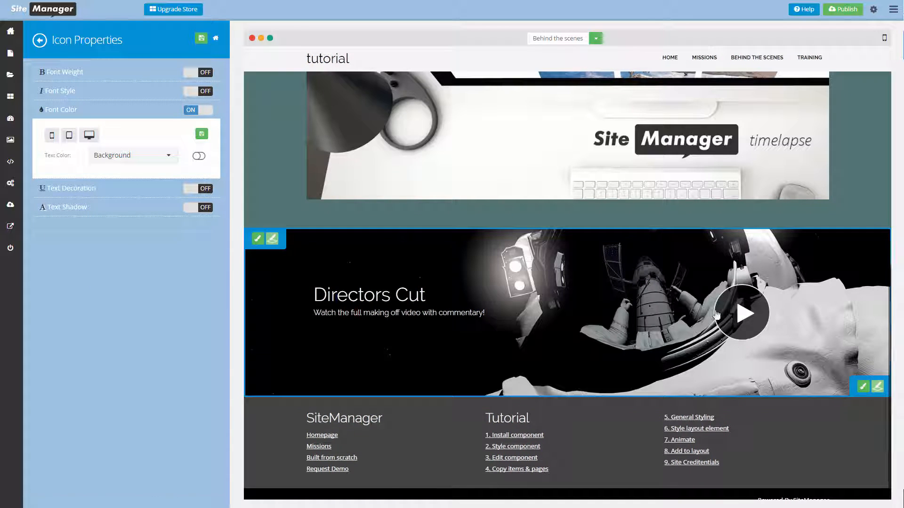
click(144, 160)
scroll(141, 216, up, 2)
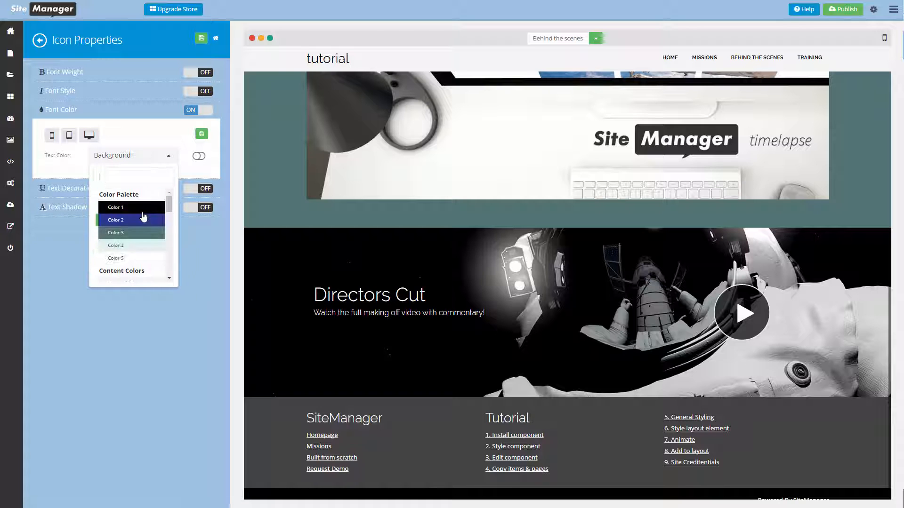
click(138, 246)
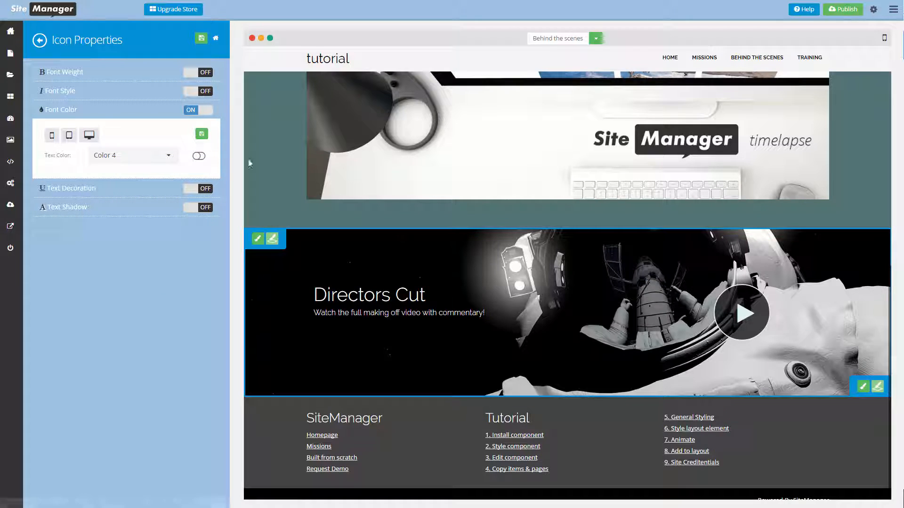
click(202, 135)
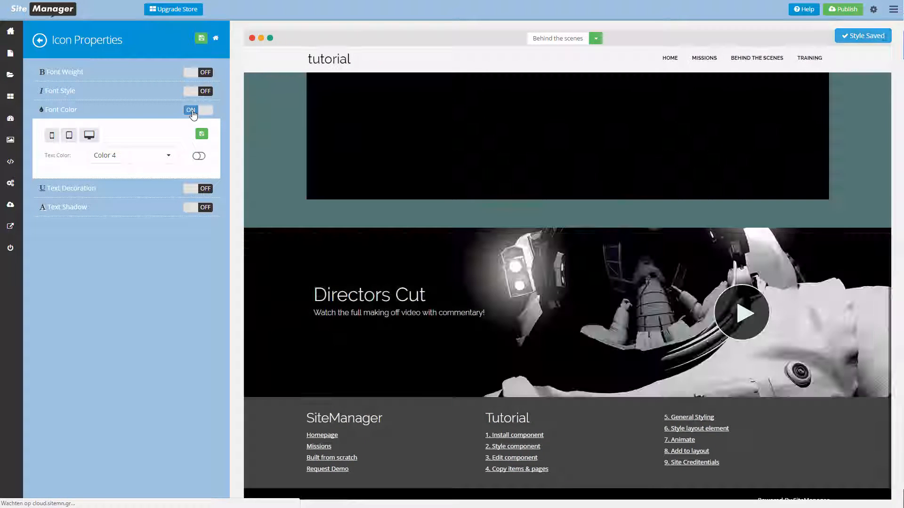
click(40, 41)
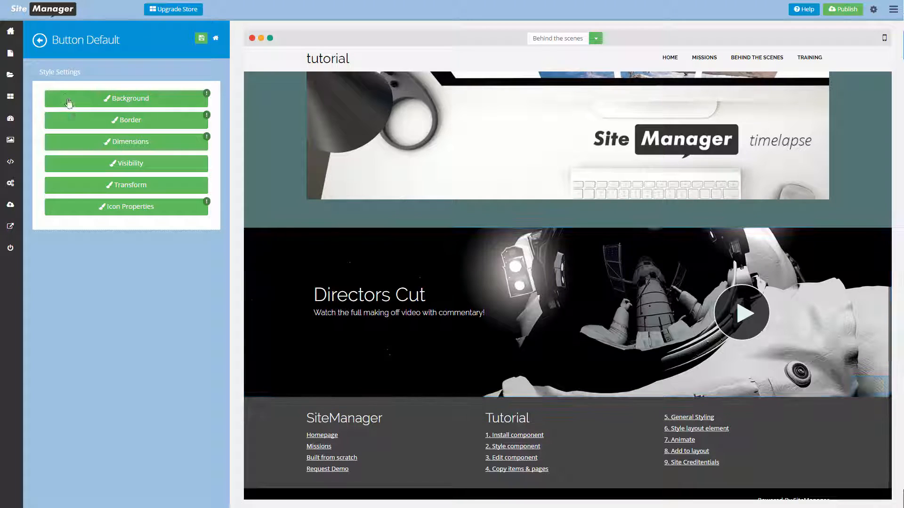
Open the background settings for the hover state of the popup banner's play button.
click(46, 42)
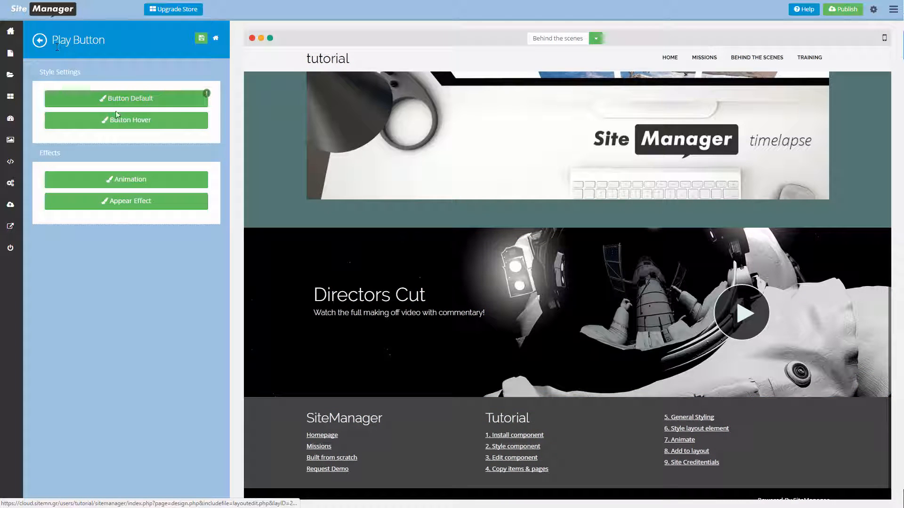
click(117, 121)
click(132, 119)
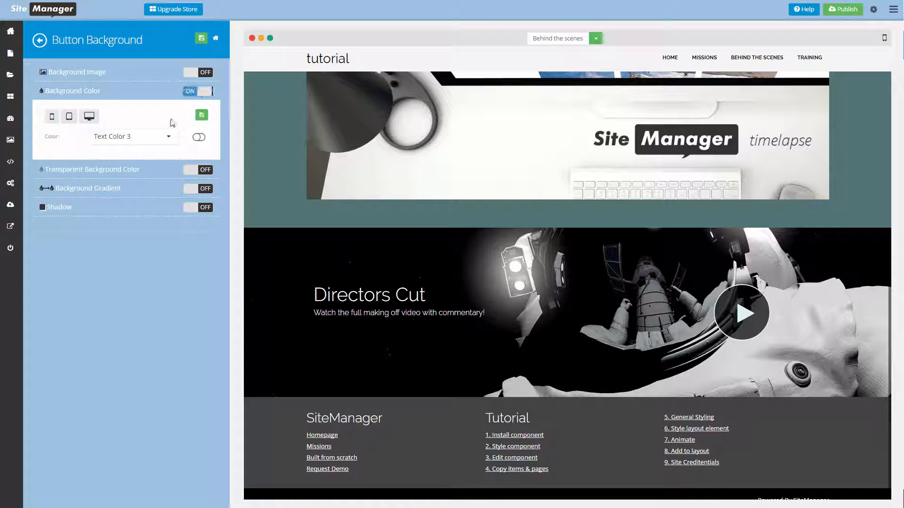
click(142, 142)
scroll(123, 202, up, 3)
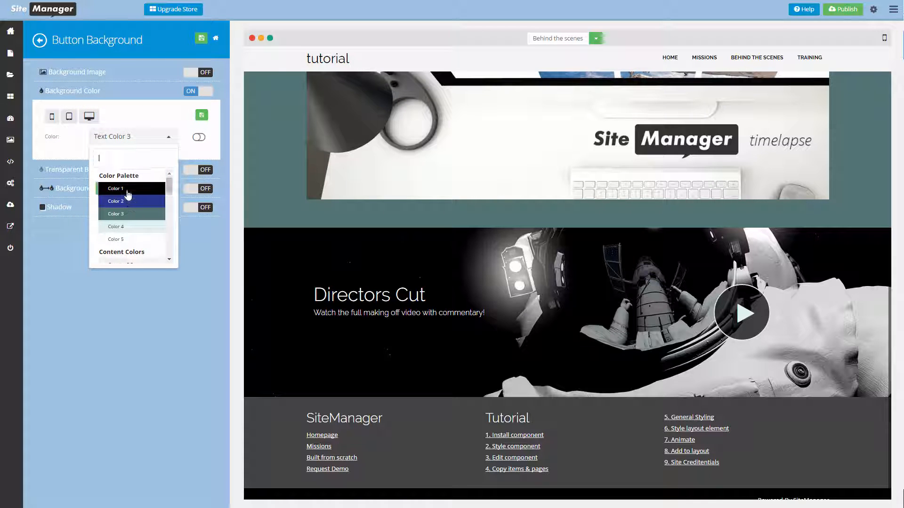
click(207, 91)
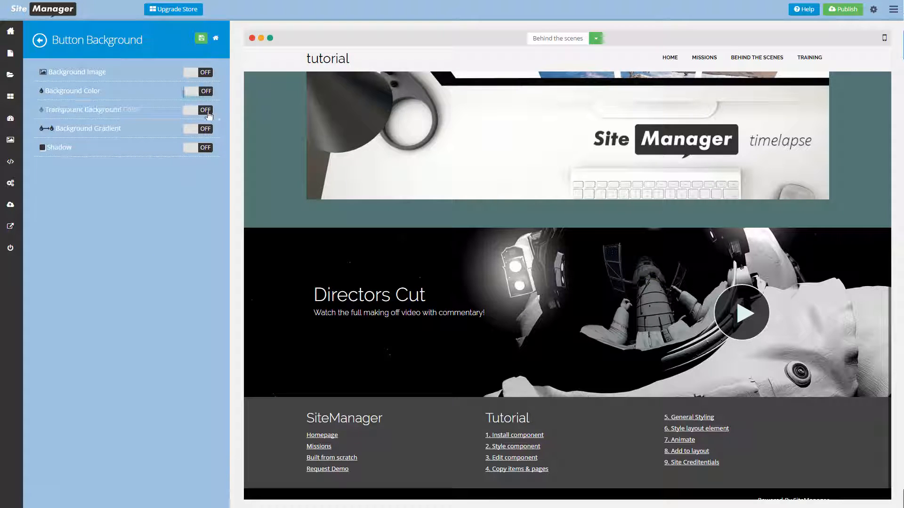
Turn on the transparent background color for the hover play button, set it to Color 1 and save the style.
click(207, 110)
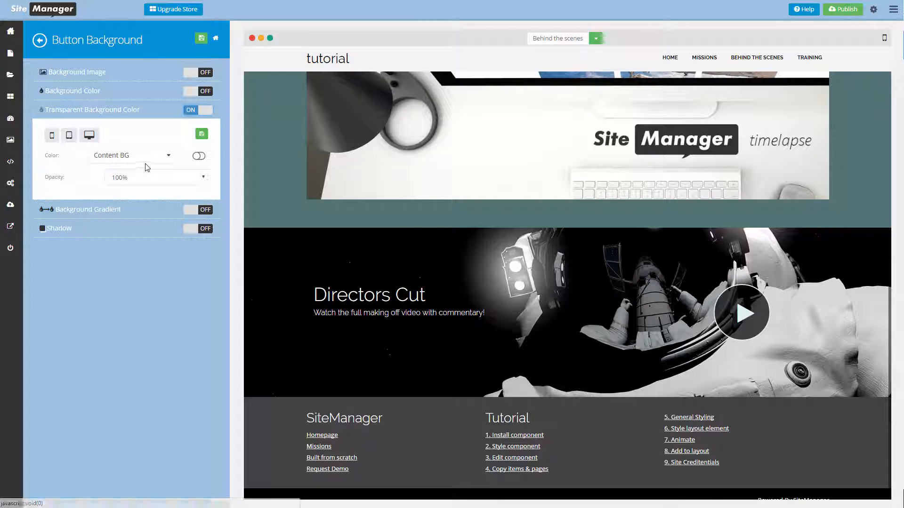
click(144, 157)
click(130, 209)
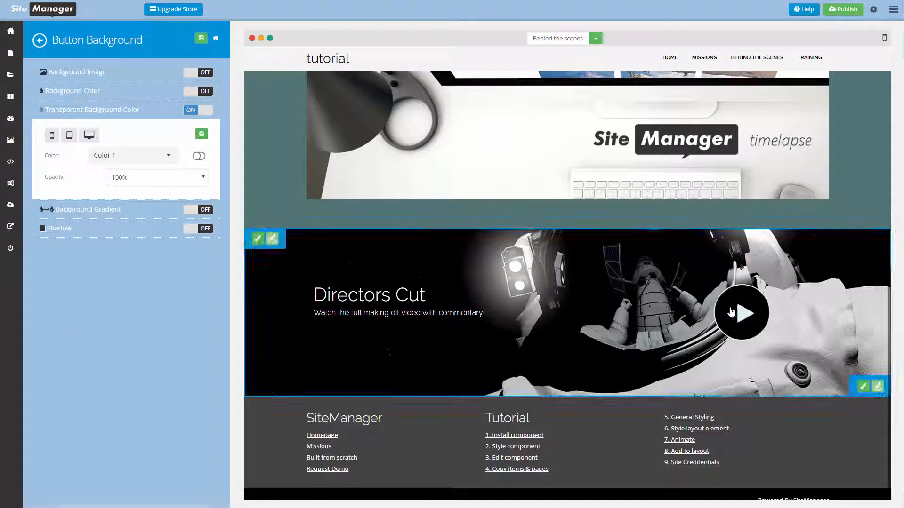
click(202, 134)
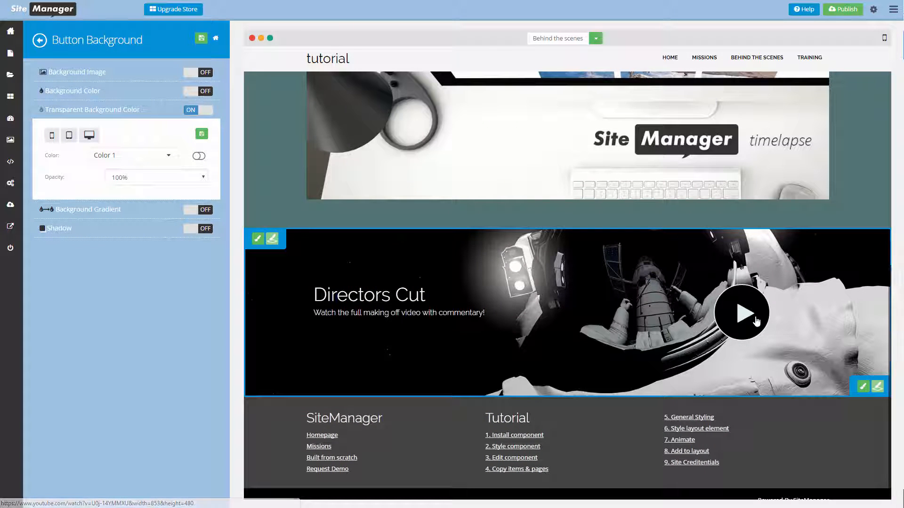
Turn on the transition effect for the hover play button and select its duration value for editing.
click(45, 41)
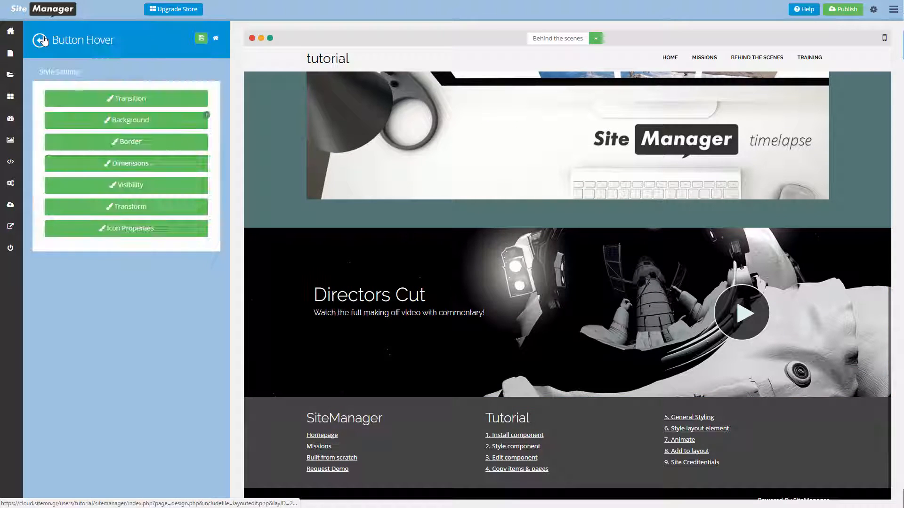
click(129, 101)
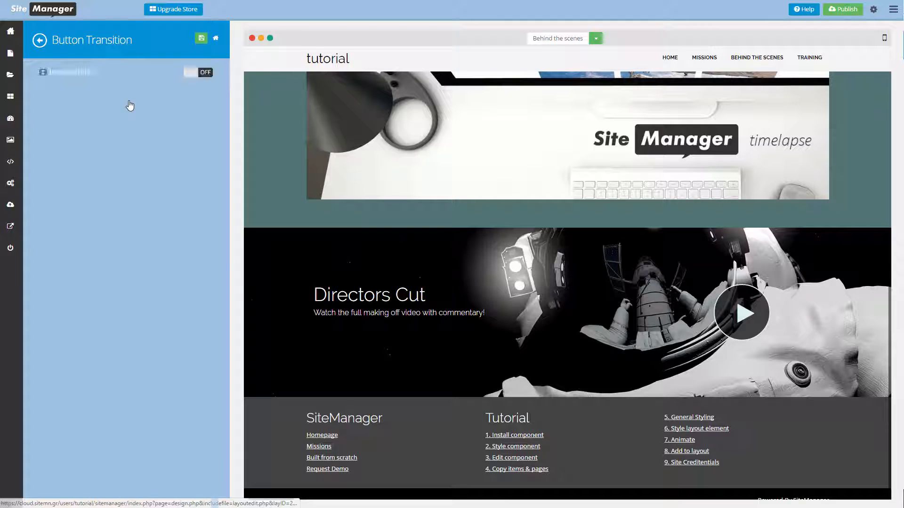
click(200, 73)
double_click(117, 98)
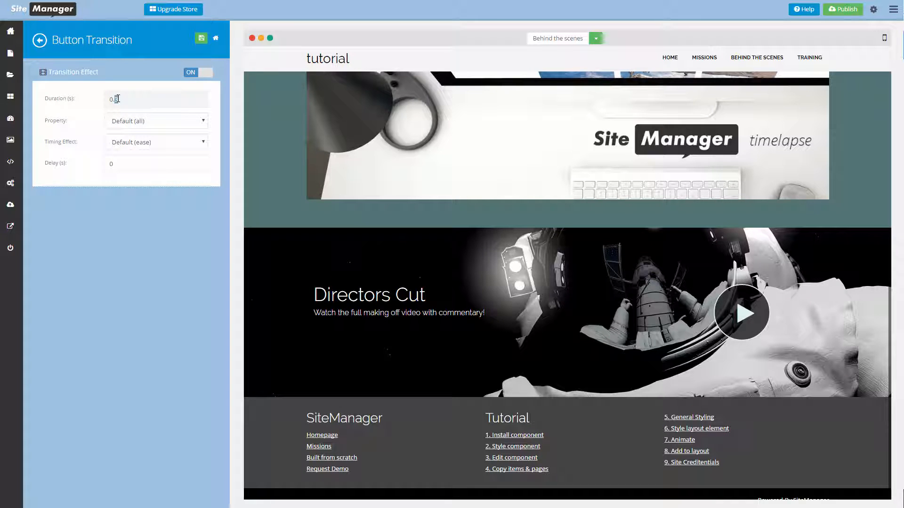
Set the button transition duration to 0.5 s and save the transition settings.
click(89, 254)
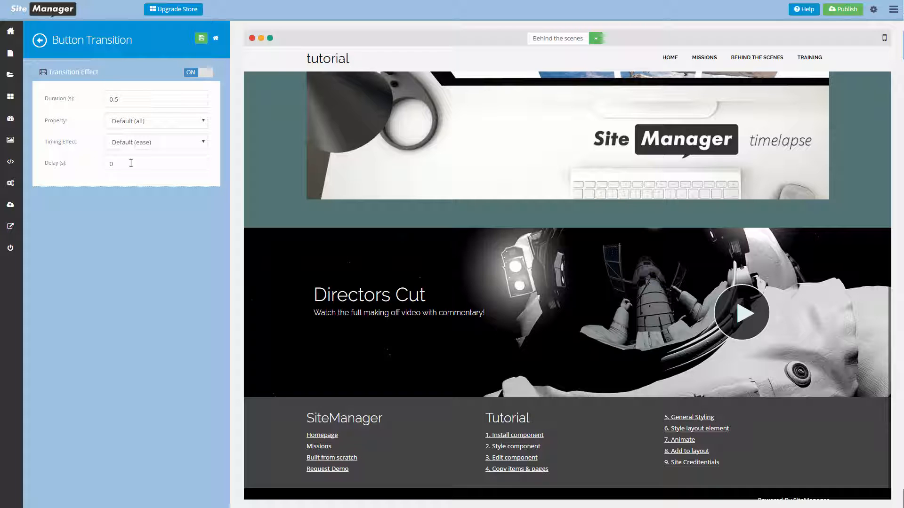
click(200, 39)
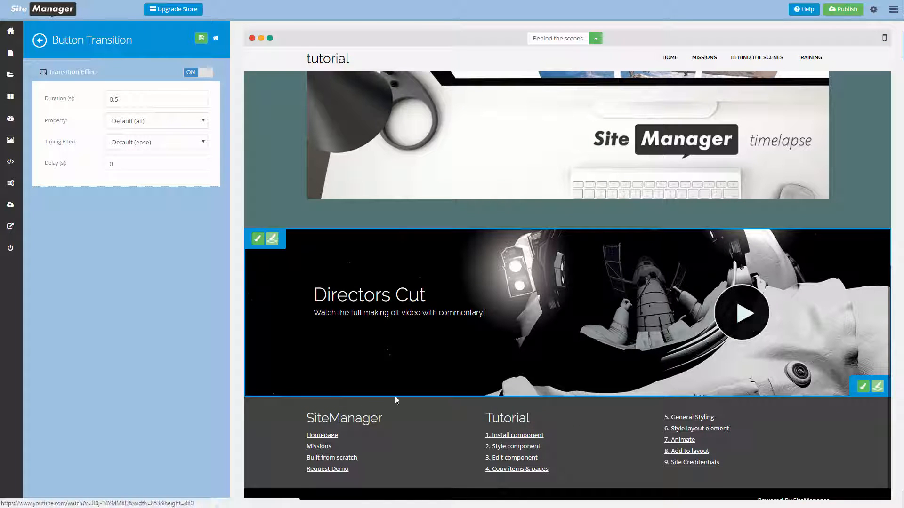
click(201, 39)
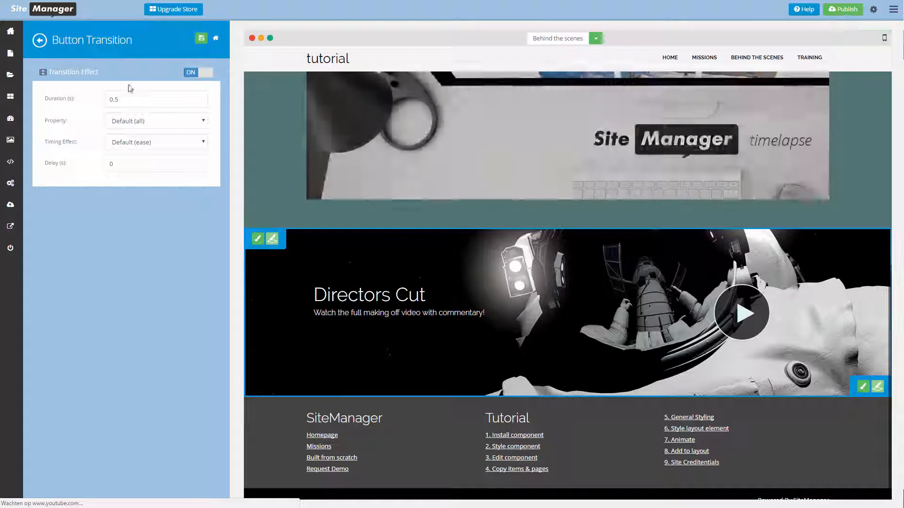
Leave the design editor, look over the Behind the scenes page, and open the Training page for editing.
click(14, 34)
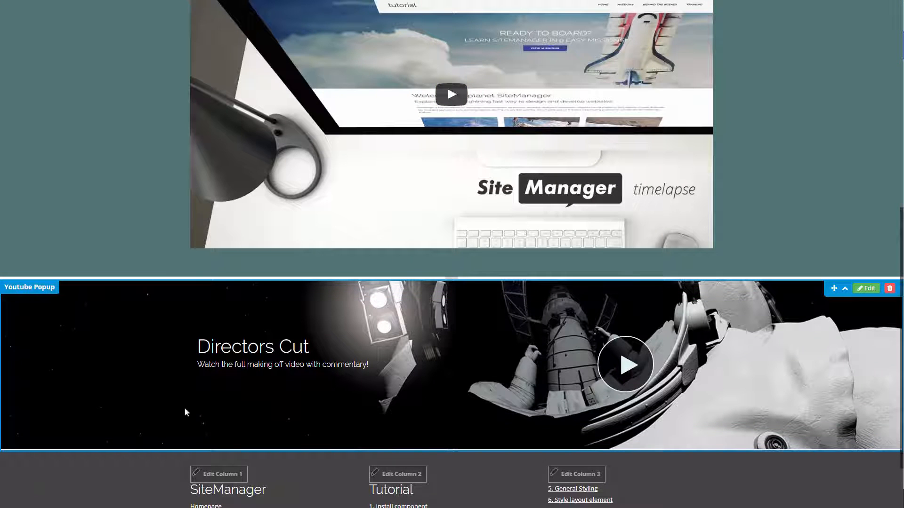
scroll(64, 154, up, 6)
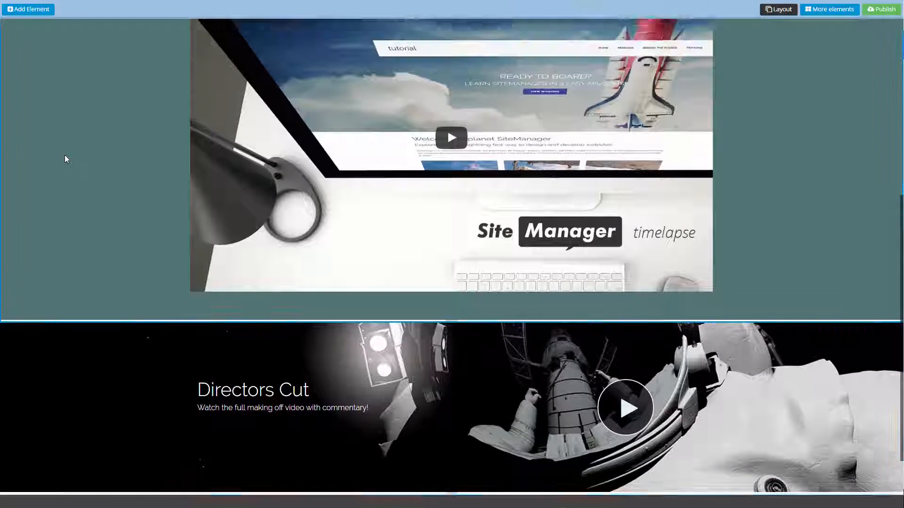
scroll(71, 191, down, 4)
scroll(73, 194, down, 3)
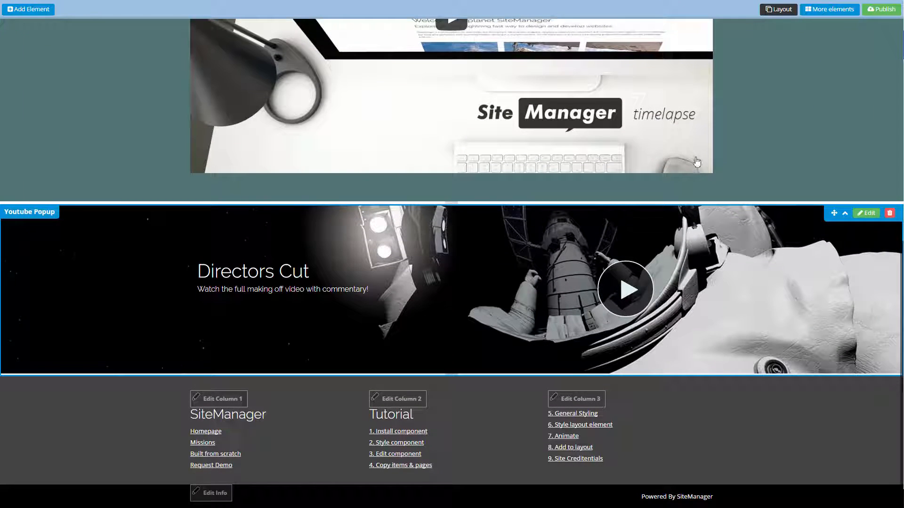
scroll(774, 159, up, 2)
scroll(772, 154, up, 7)
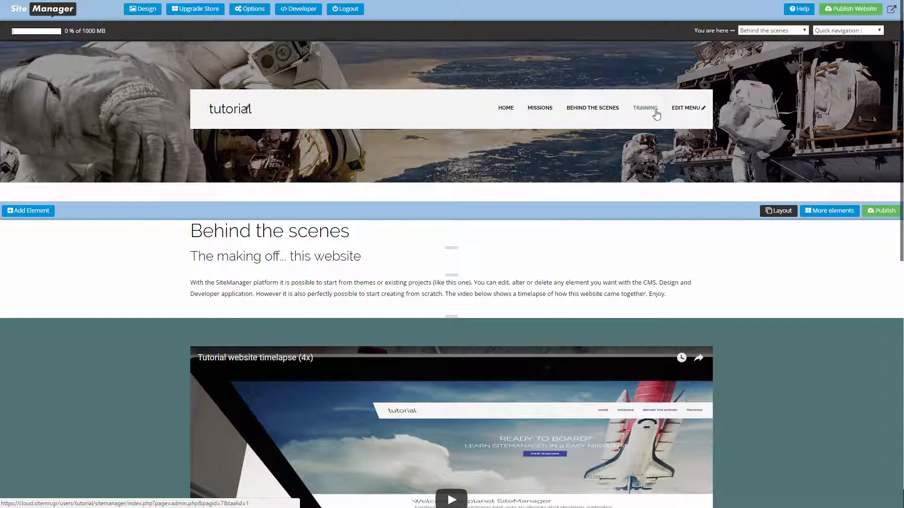
click(768, 30)
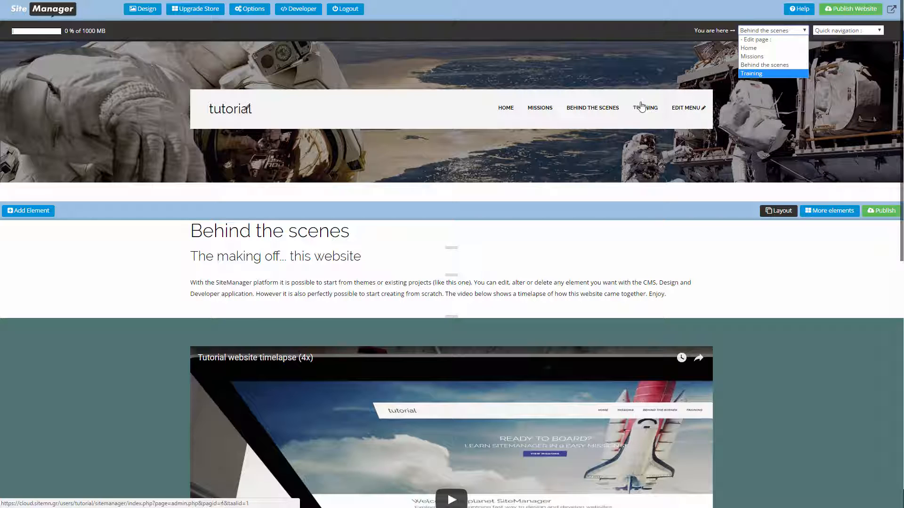
click(755, 73)
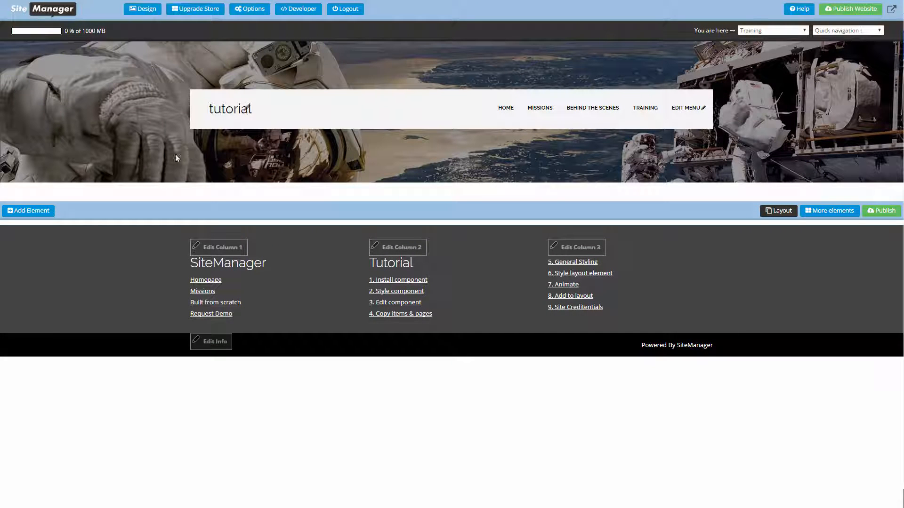
Add a Title element to the Training page with the text "SiteManager Demo" and save it.
click(30, 216)
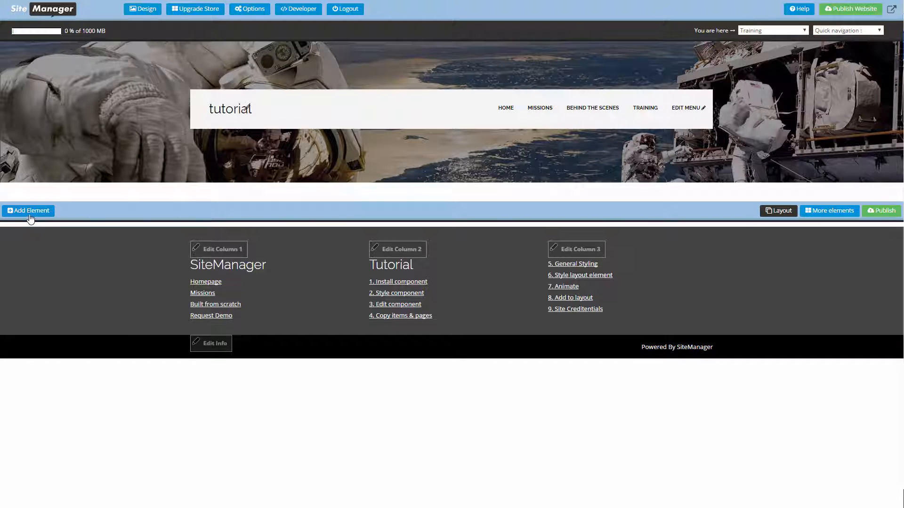
drag(49, 239, 91, 306)
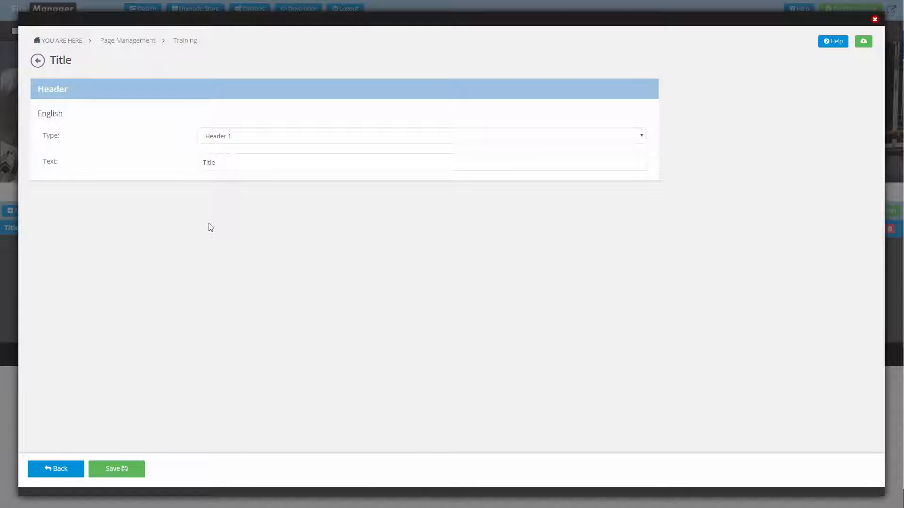
drag(239, 160, 171, 164)
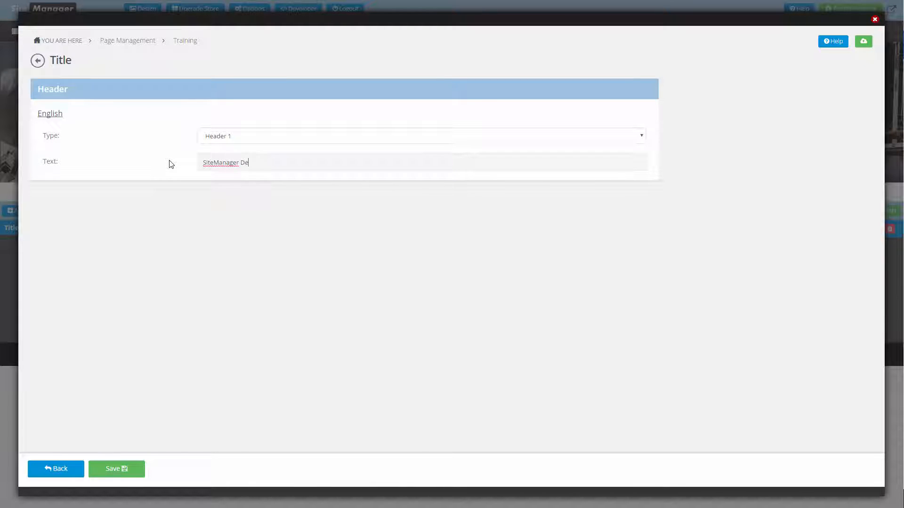
click(117, 469)
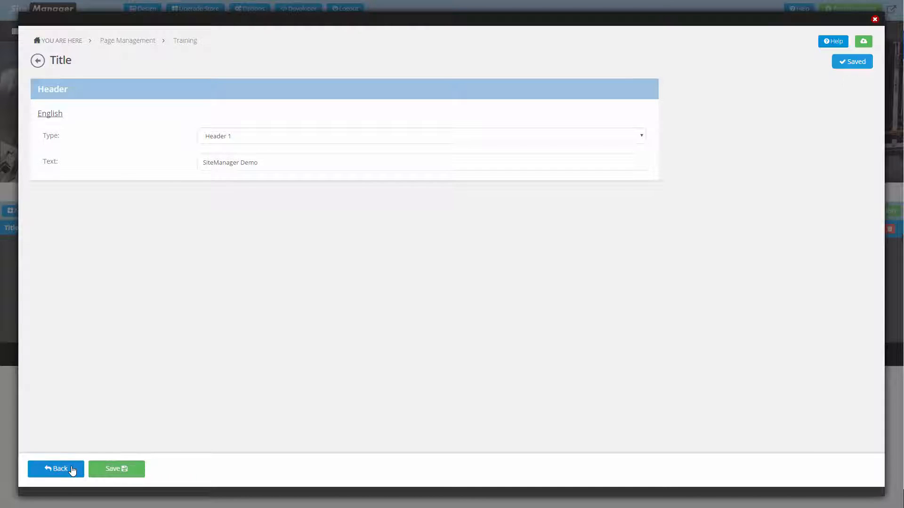
click(73, 469)
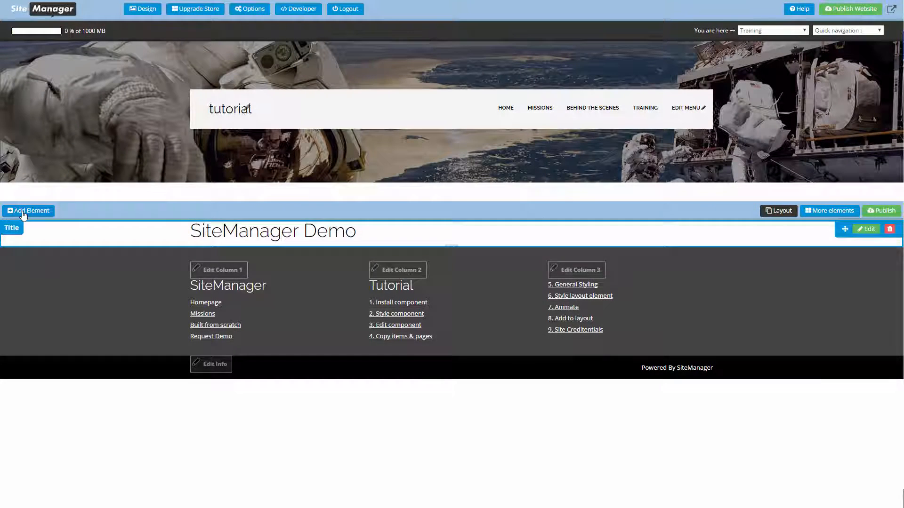
Add a second Title element under the "SiteManager Demo" title.
click(22, 211)
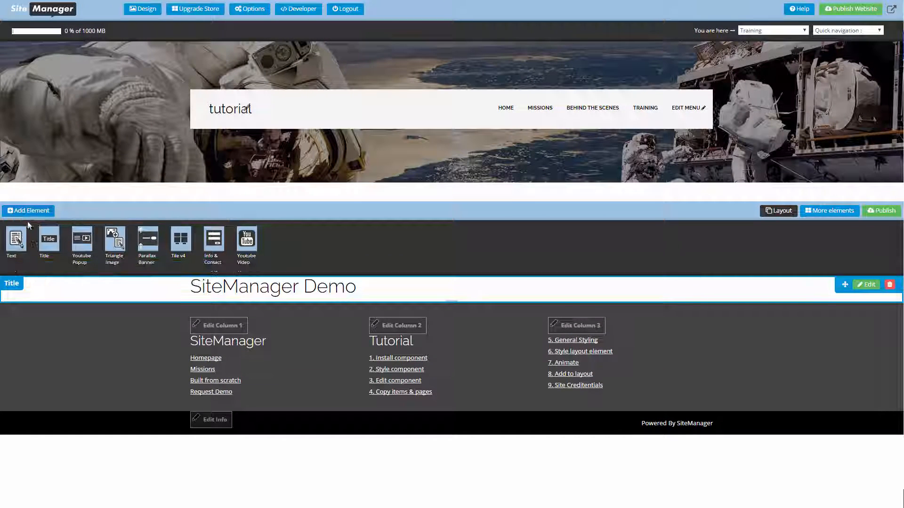
click(44, 241)
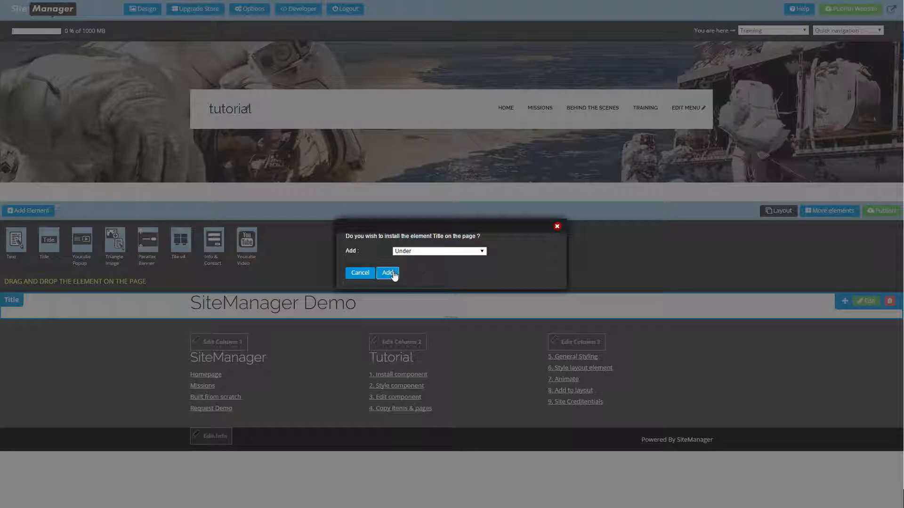
click(388, 273)
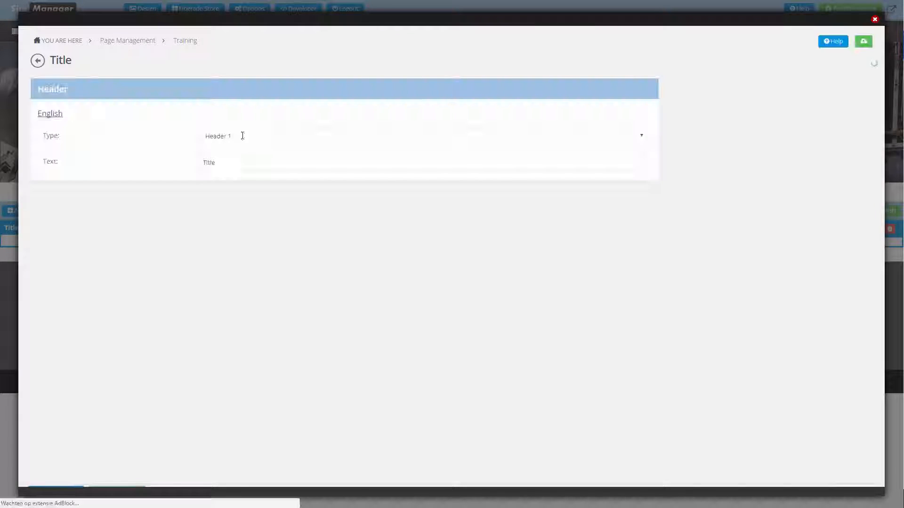
Set the new title to Header 3 with the text "Get your personal 1 on 1 Training", save it and return to the page.
click(243, 136)
click(242, 167)
key(Tab)
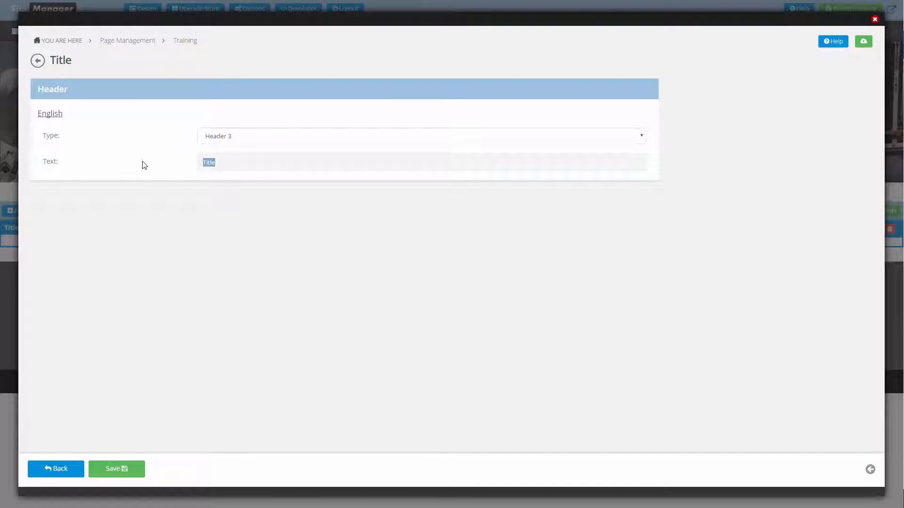
text(Get your personal 1)
text(onal 1 o)
text(n 1 Training)
click(131, 469)
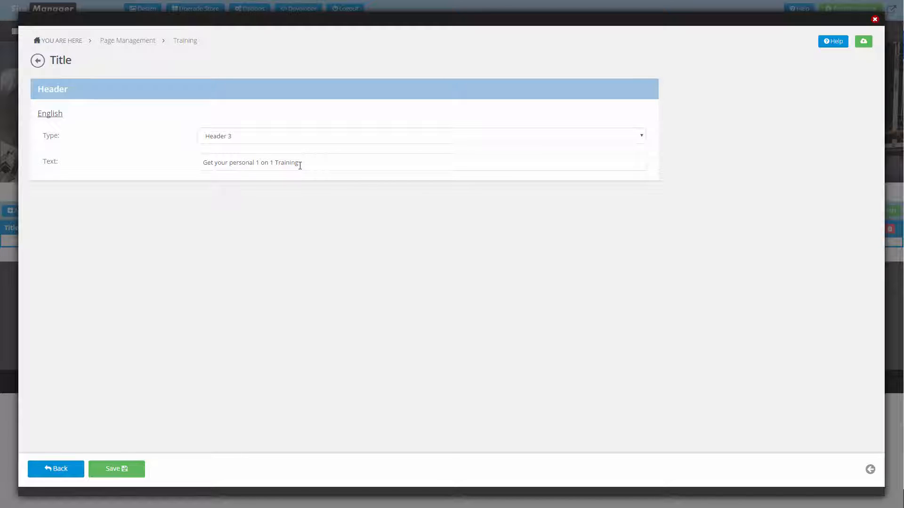
click(64, 470)
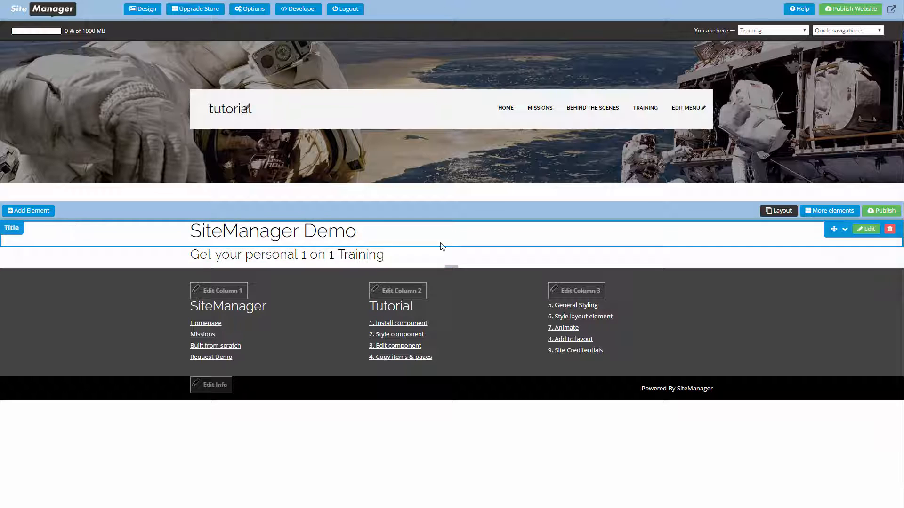
Increase the spacing below the "SiteManager Demo" title and add an Info & Contact element under the page's titles.
drag(450, 245, 454, 276)
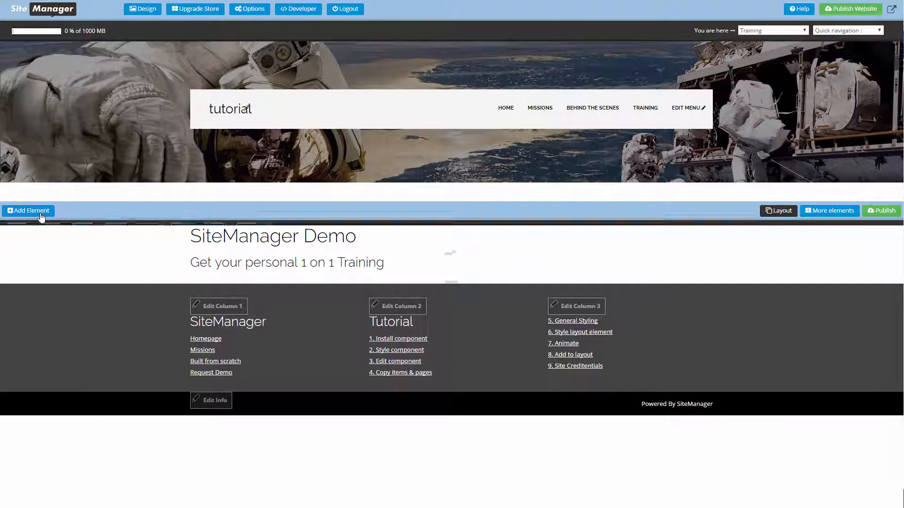
click(41, 215)
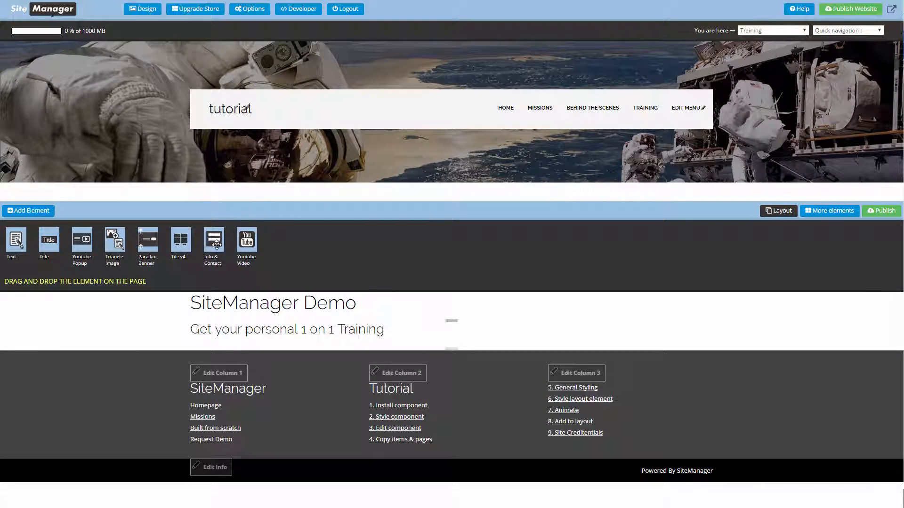
drag(216, 245, 411, 278)
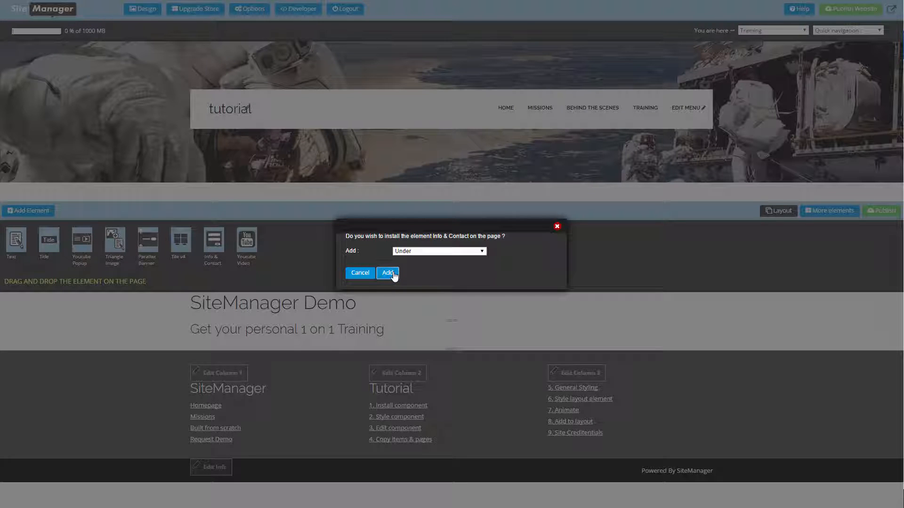
click(392, 273)
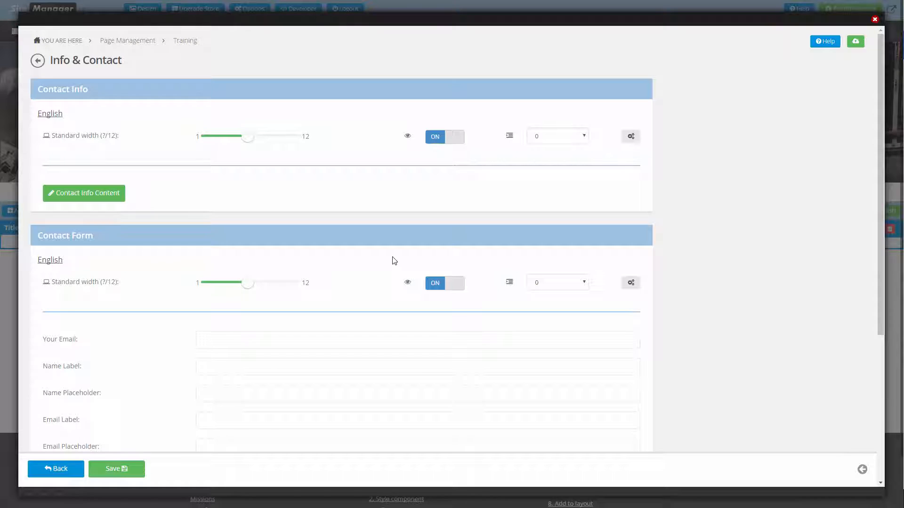
Add a Text item to the Contact Info content, paste the prepared paragraph about scheduling an online demo with a SiteManager specialist, and save it.
click(115, 193)
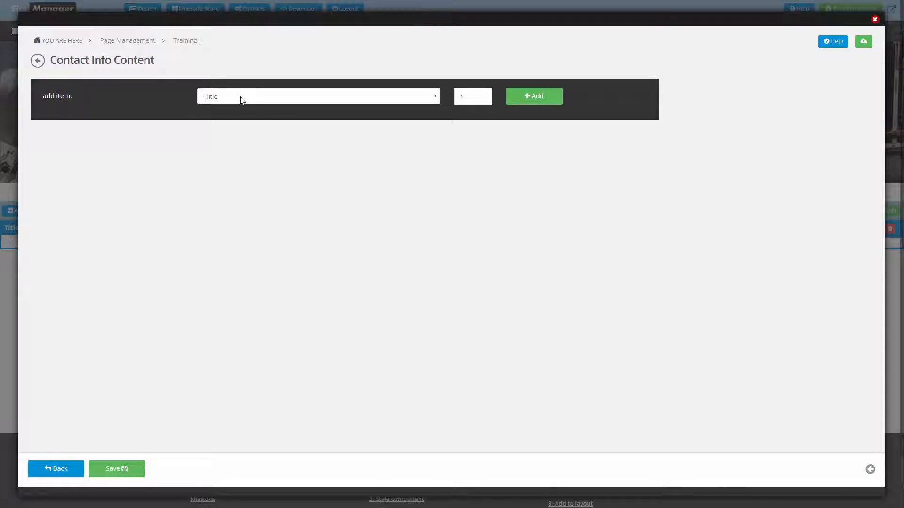
click(242, 99)
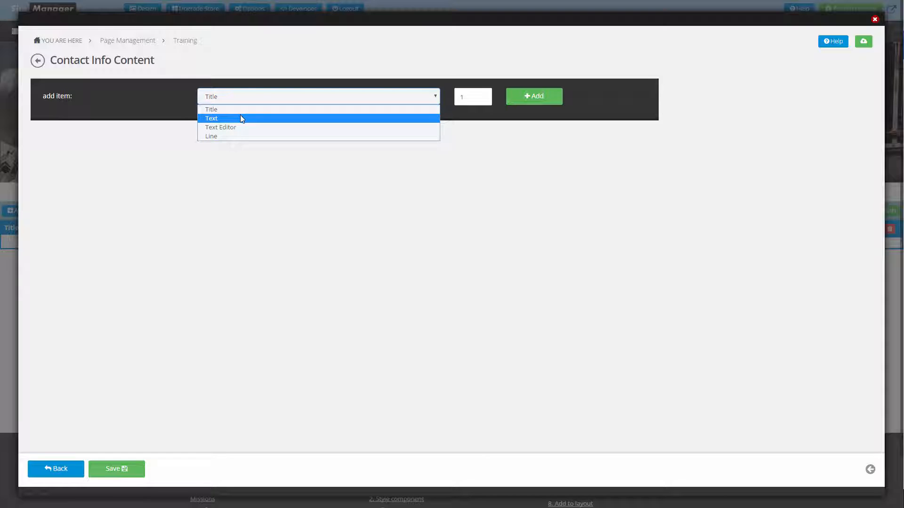
click(240, 118)
click(527, 99)
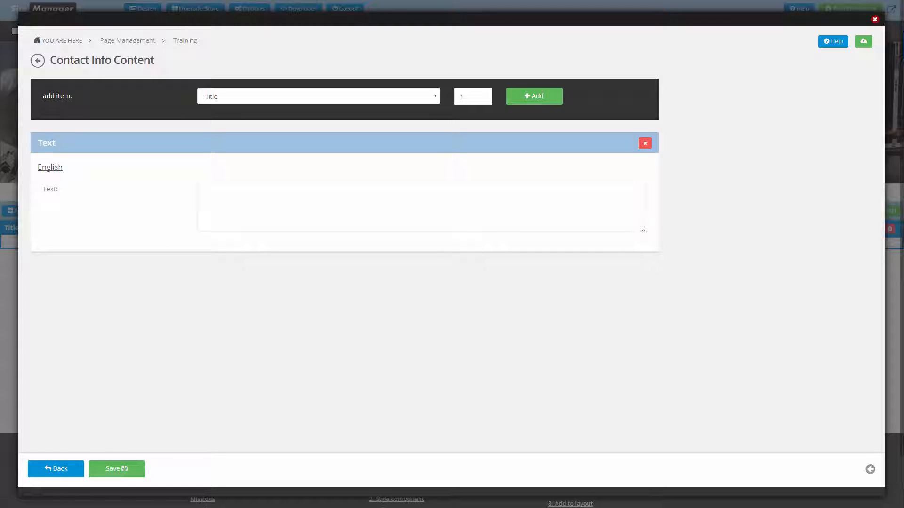
click(398, 196)
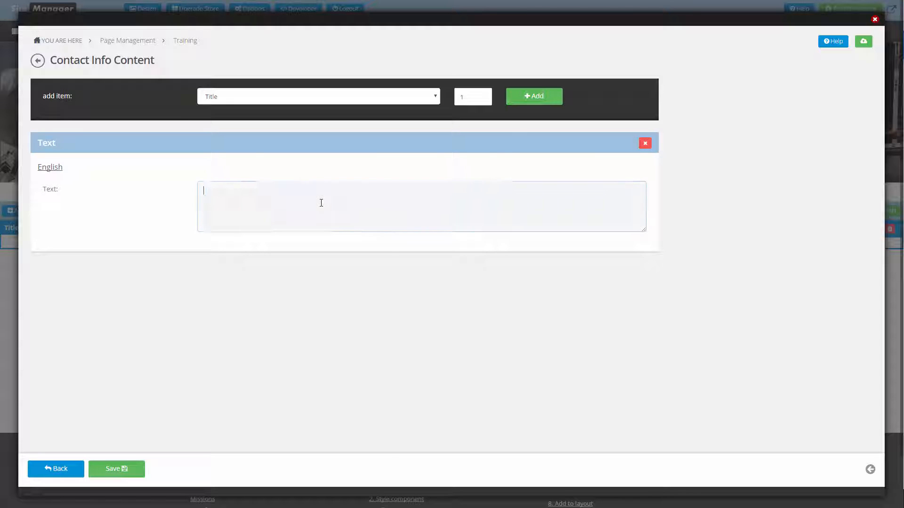
key(ctrl+v)
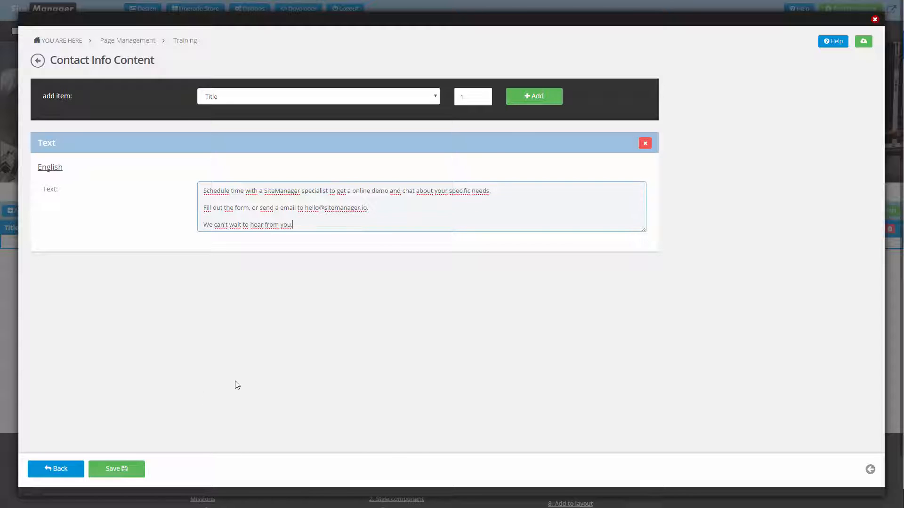
click(110, 472)
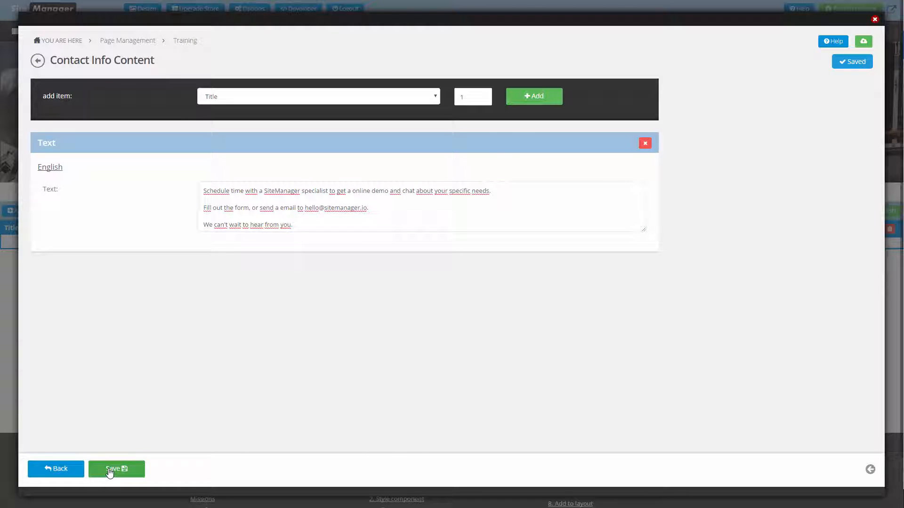
click(57, 469)
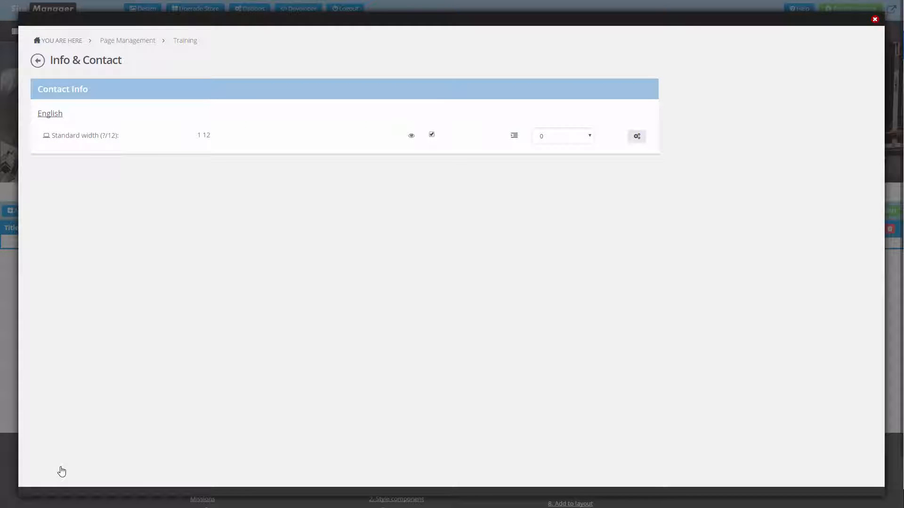
Enter the recipient e-mail for the Contact Form and set the name label to "Name*" with the placeholder "Your Name".
scroll(169, 350, down, 3)
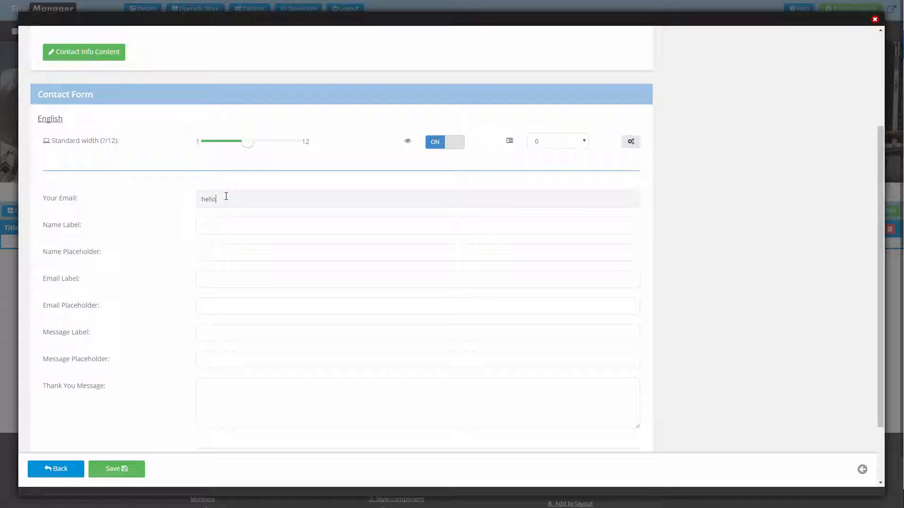
text(@sitemanager.io)
key(Tab)
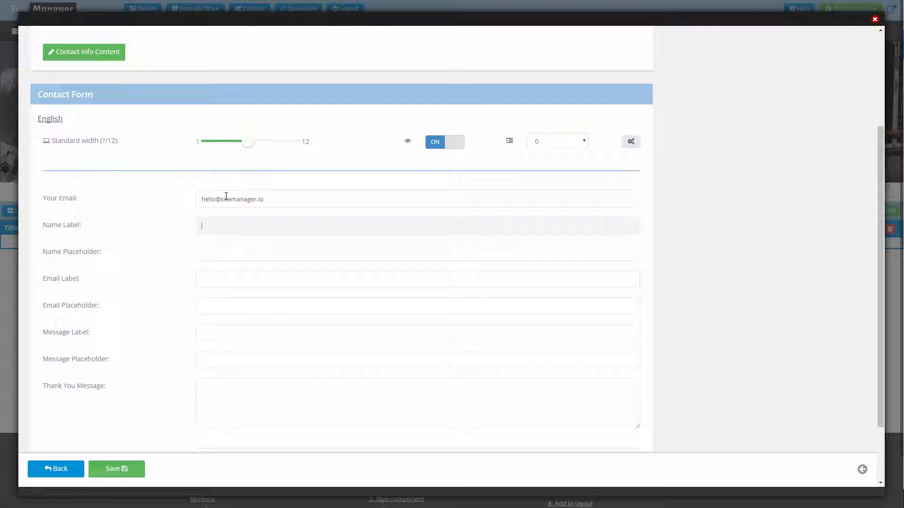
text(Name*)
key(Tab)
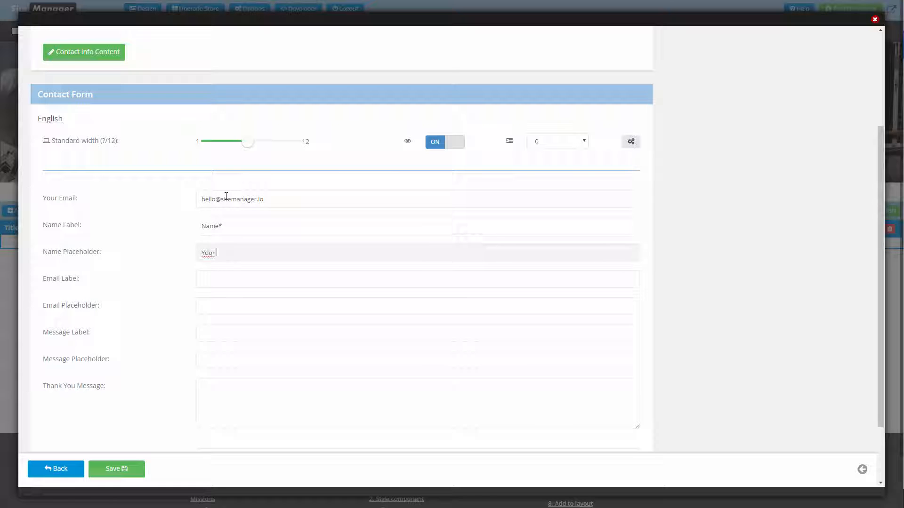
text(Em)
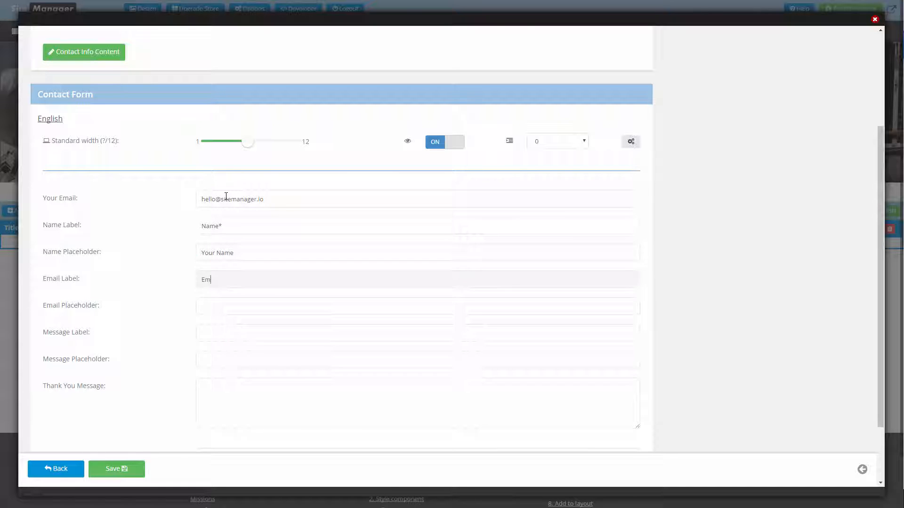
text(ail *)
key(Tab)
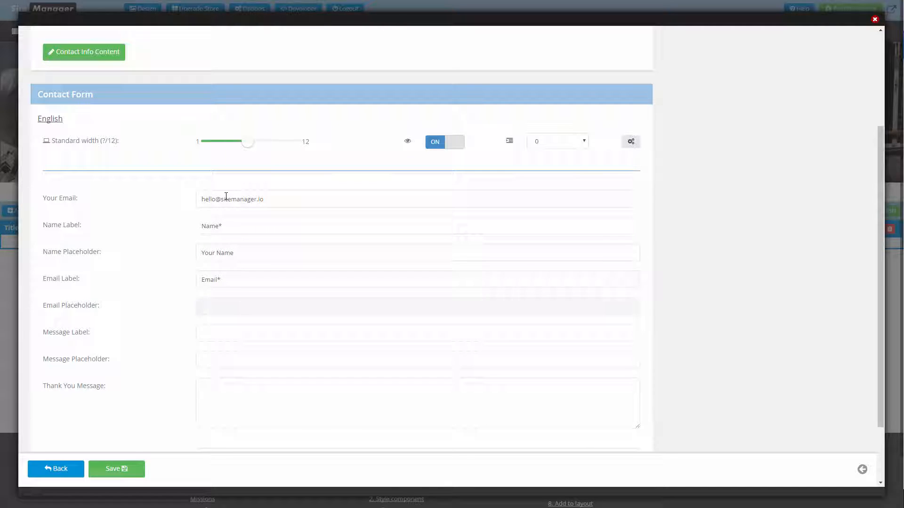
text(Your Email)
key(Tab)
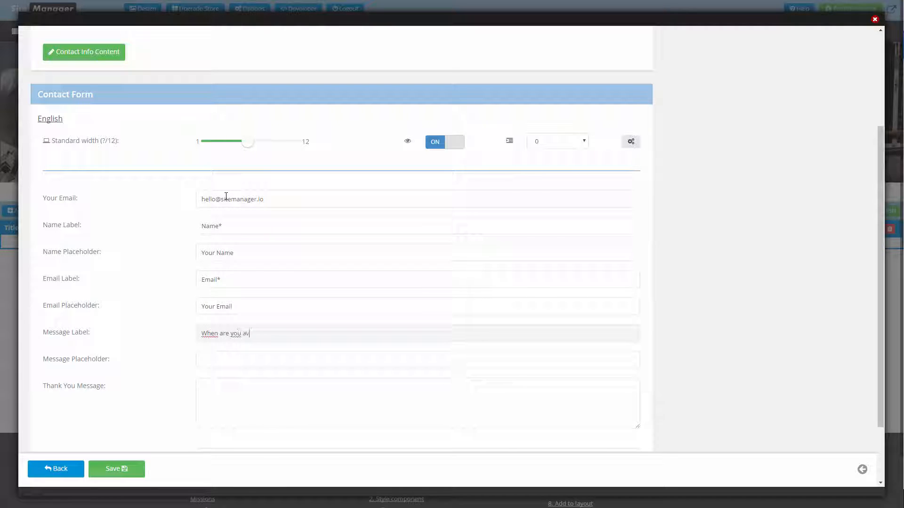
Set the message label to "When are you available for a demo?*" and the message placeholder to "Availability".
text(When are you available for a demo?*)
key(Tab)
text(Av)
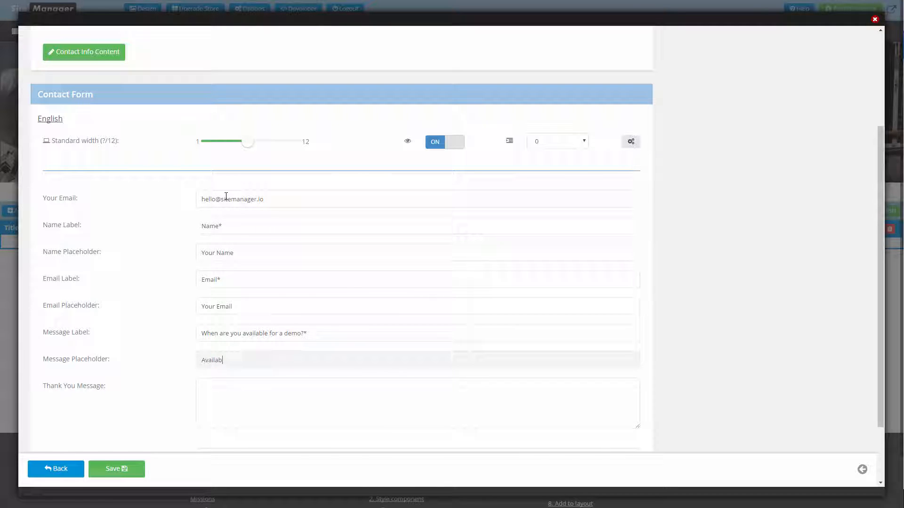
text(ailability)
key(Tab)
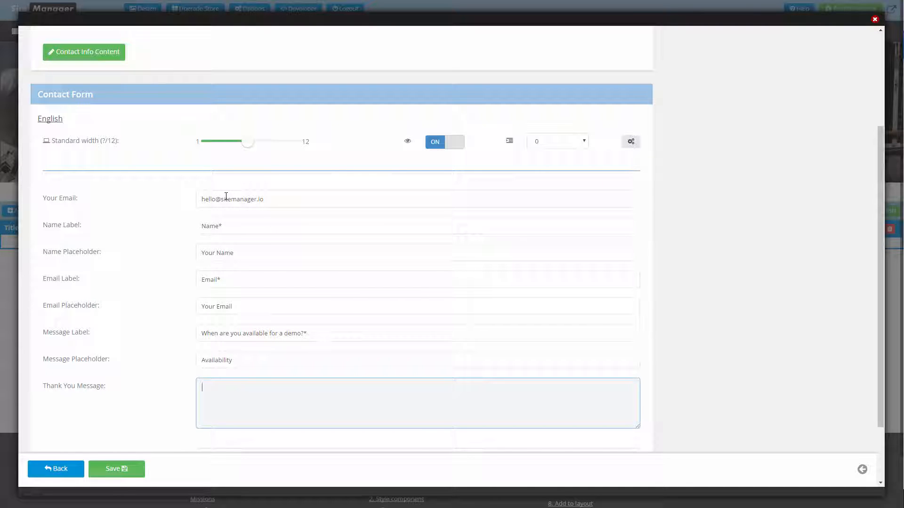
Enter "Thank you for your request." as the Contact Form's thank you message.
text(Thank you for y)
text(our de)
text( request.)
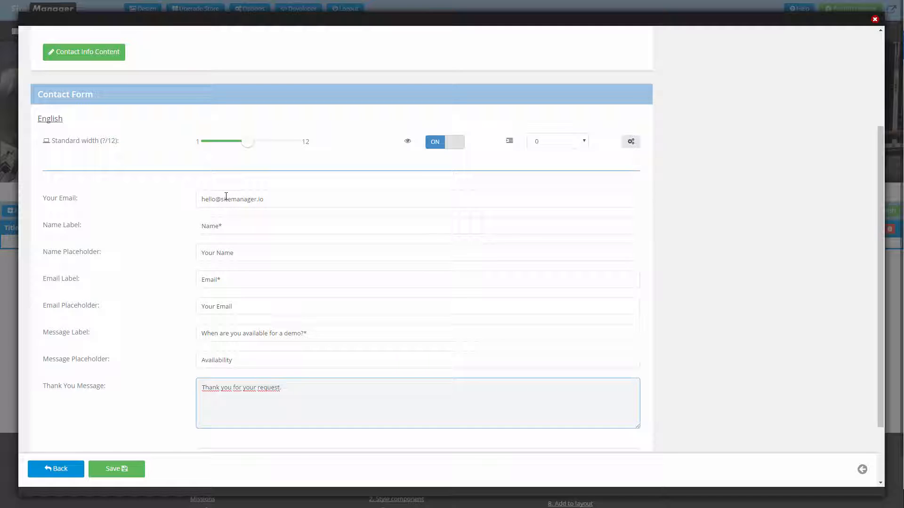
Set the form's button type to Alternate with the send button text "Send", save the element and return to the page.
scroll(393, 292, down, 2)
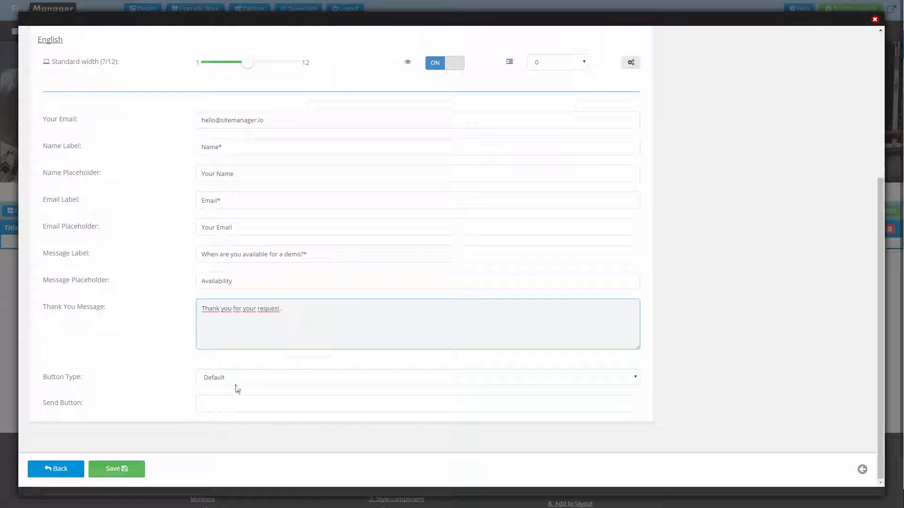
click(229, 382)
click(226, 398)
click(224, 404)
text(Se)
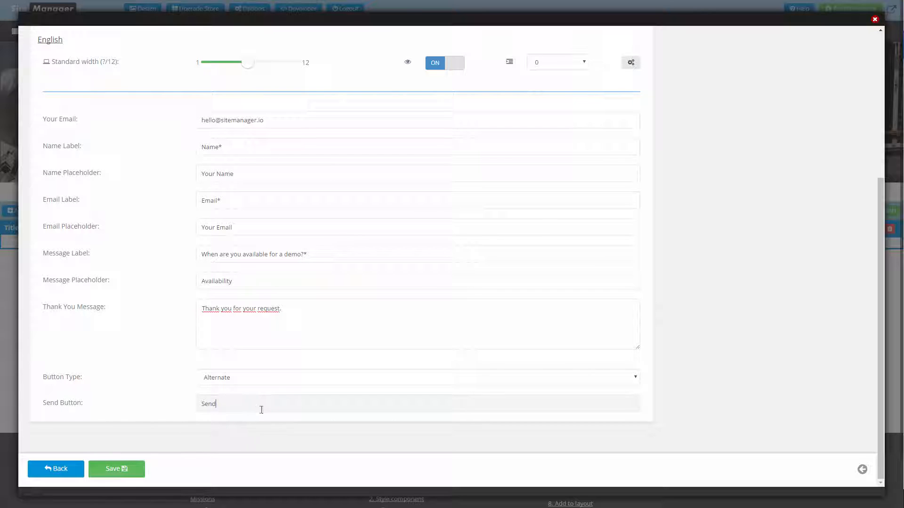
text(nd)
click(170, 435)
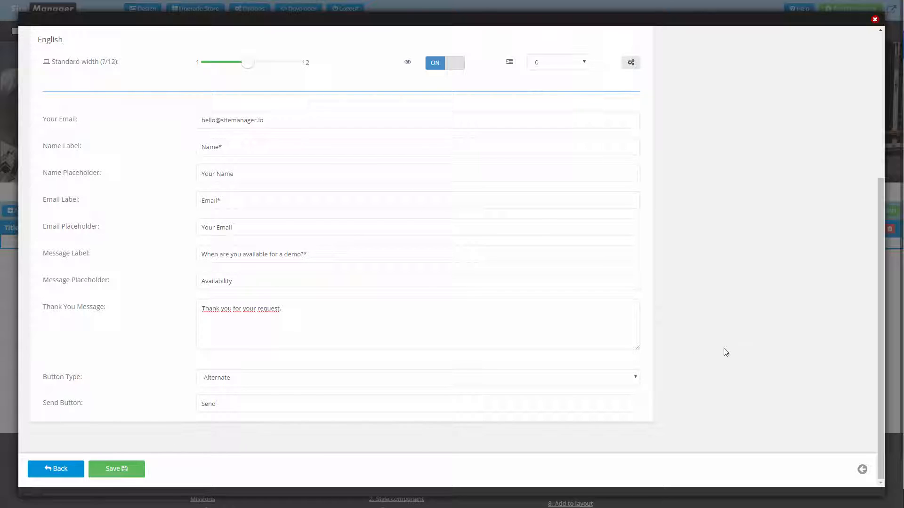
click(108, 474)
click(61, 470)
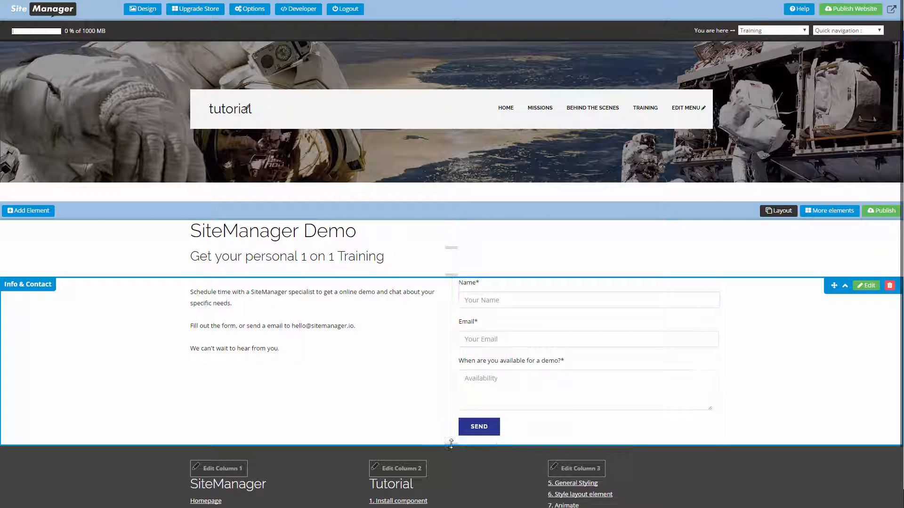
Increase the spacing below the Info & Contact element and add a Triangle Image element to the page with the Under option.
drag(450, 444, 451, 456)
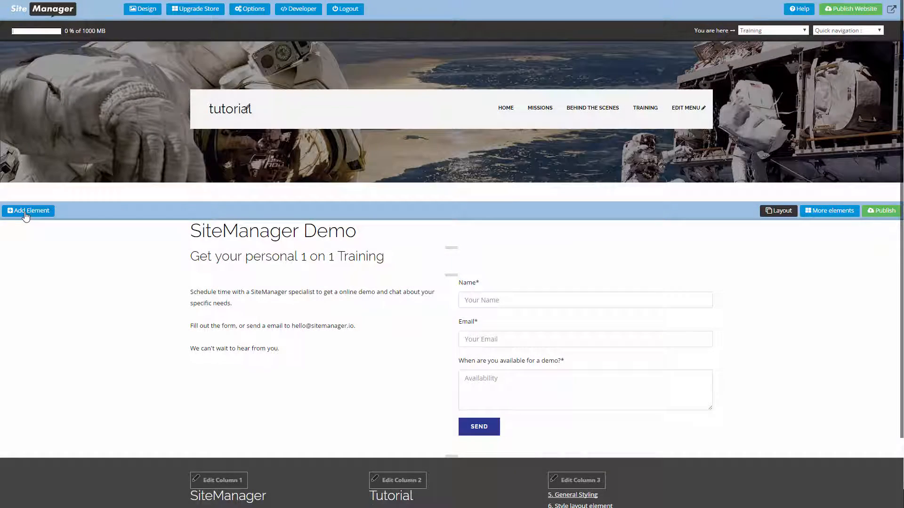
click(28, 210)
scroll(219, 272, down, 2)
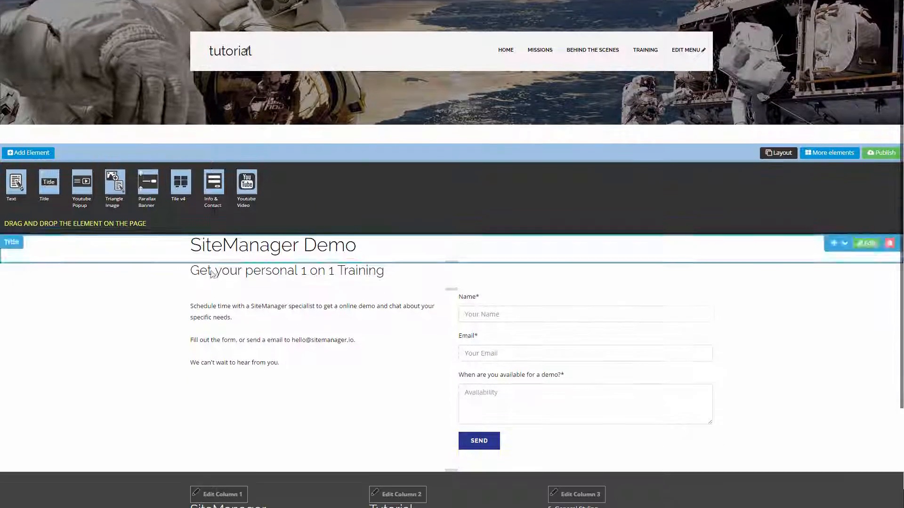
drag(114, 172, 506, 254)
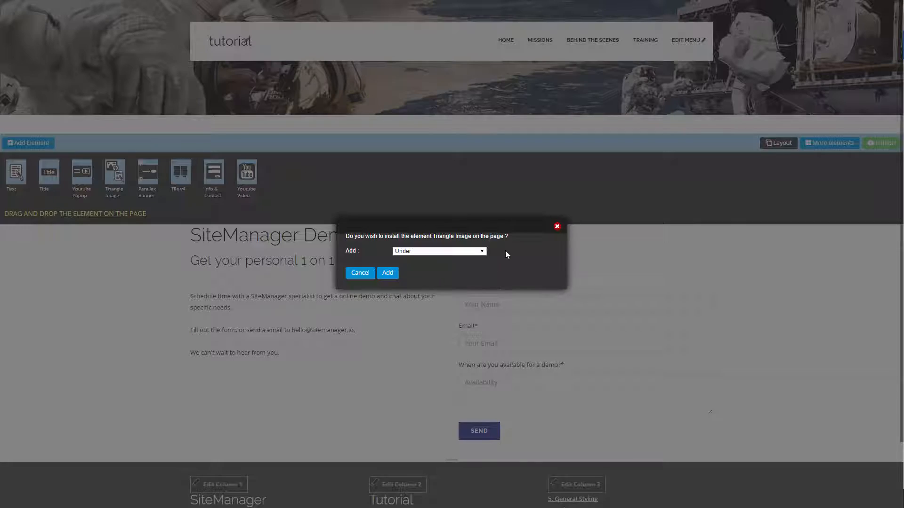
click(386, 274)
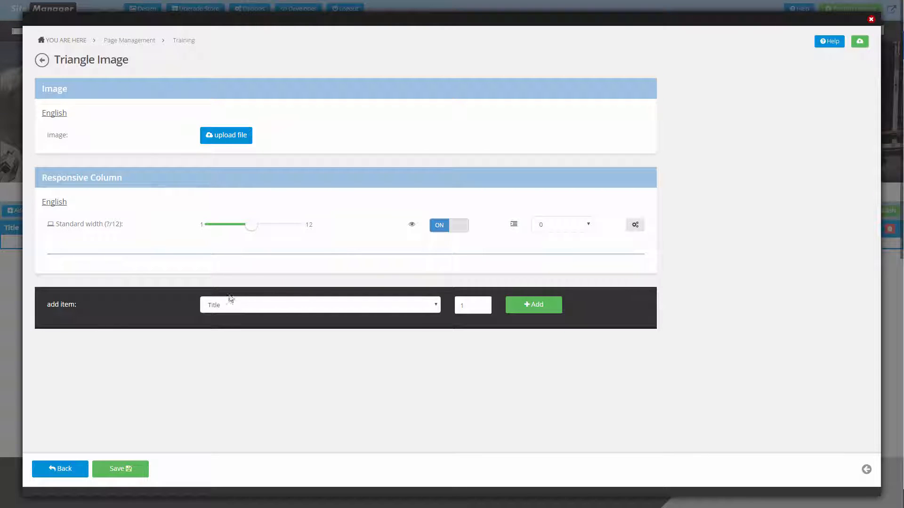
Upload support.jpg from the TUTORIAL folder as the Triangle Image element's picture.
click(226, 137)
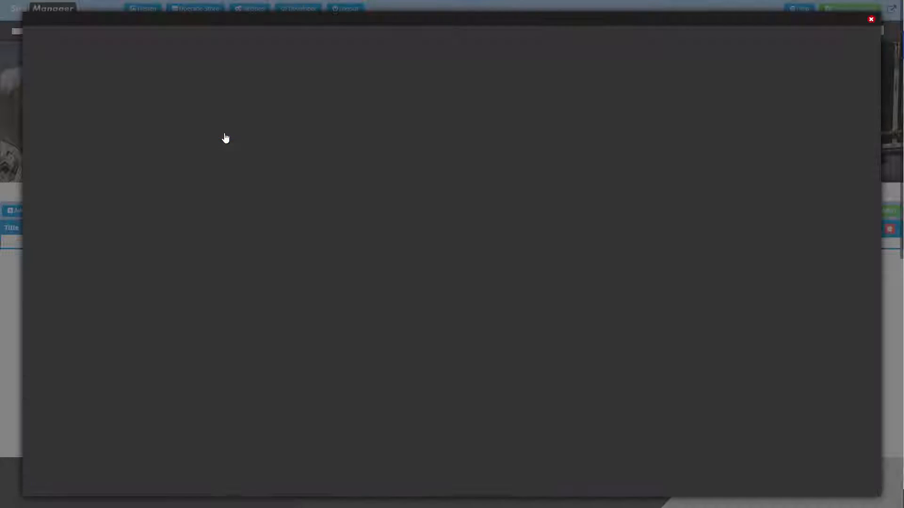
click(69, 156)
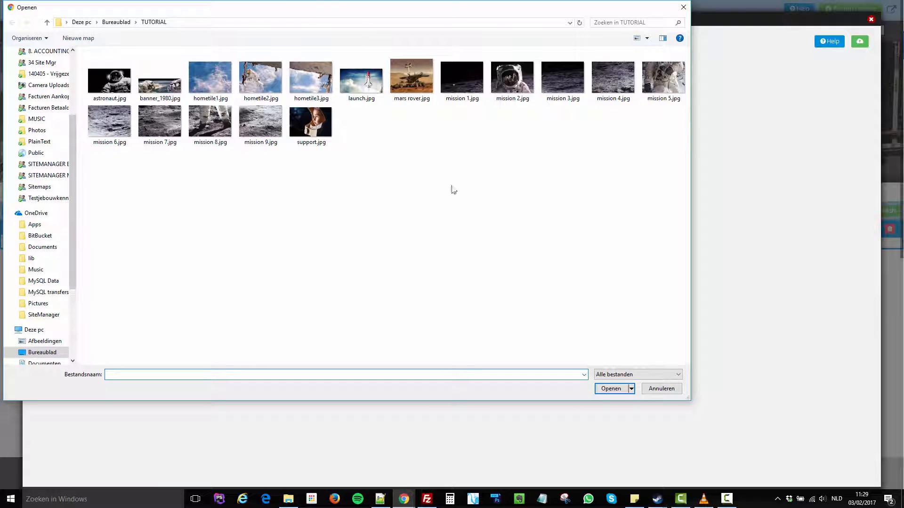
double_click(311, 122)
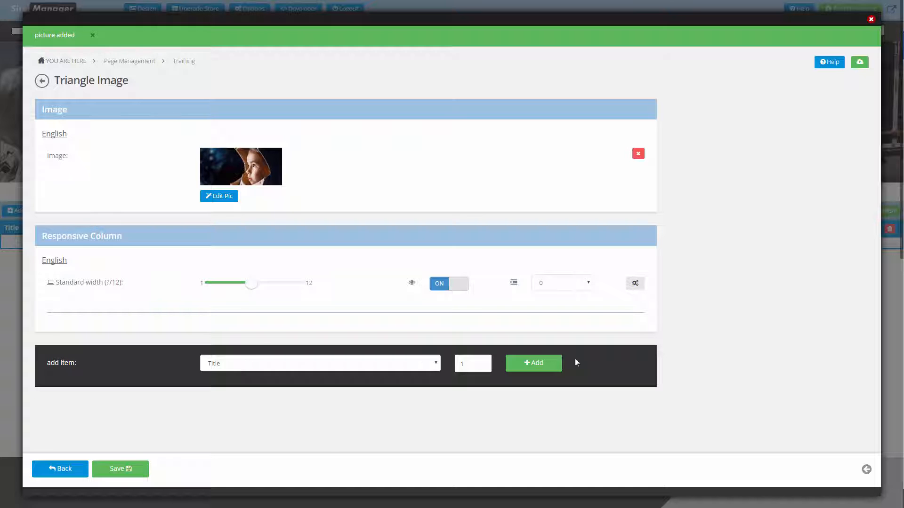
Add a Title item to the Triangle Image element, enter the title "Got a question?" and save it.
click(548, 370)
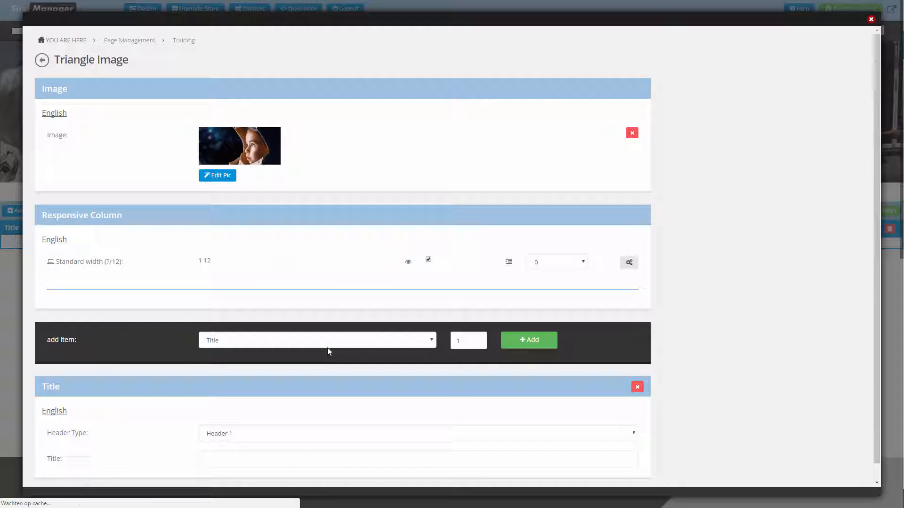
scroll(265, 353, down, 2)
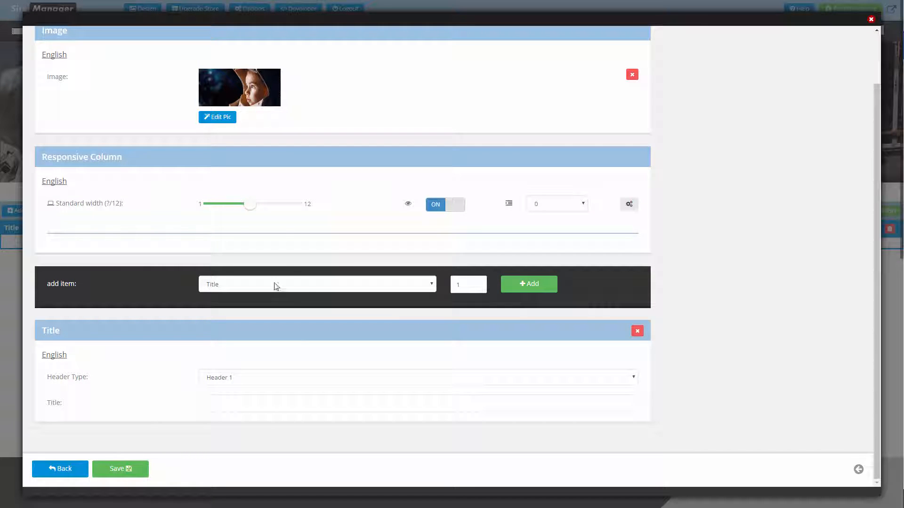
click(629, 204)
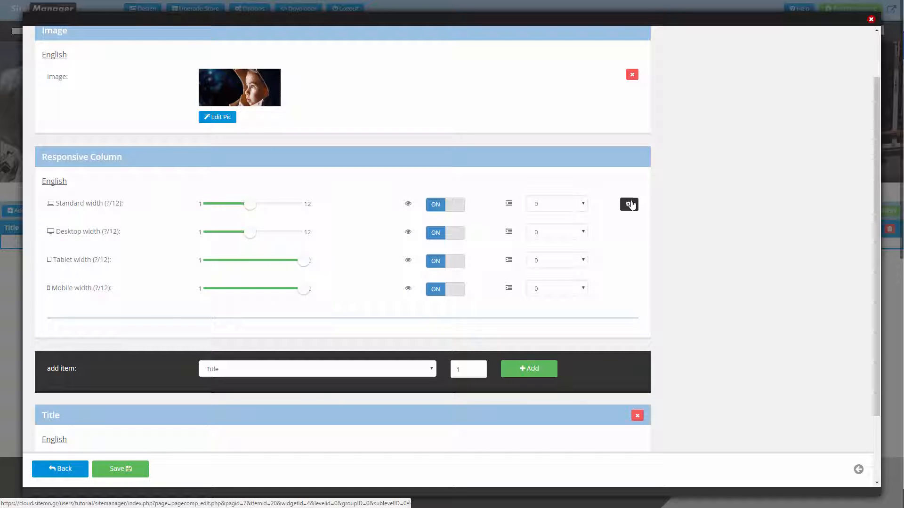
click(630, 204)
scroll(224, 288, up, 1)
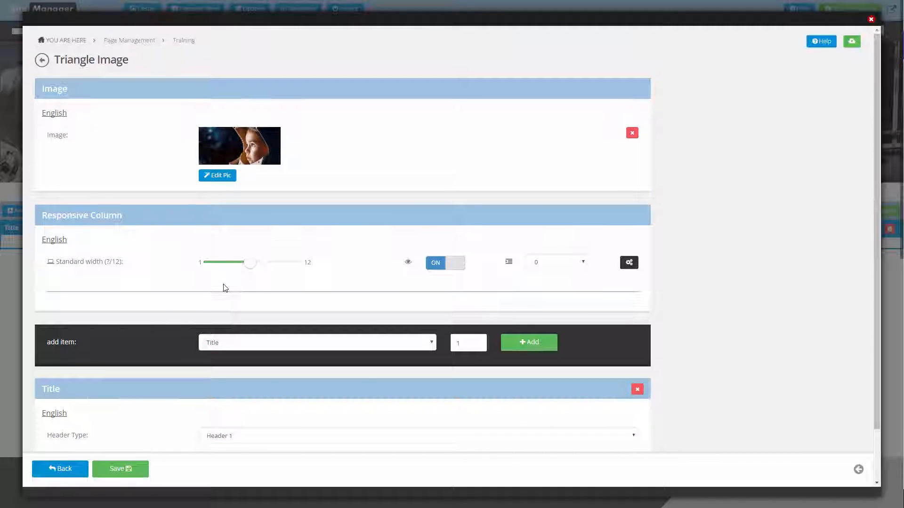
scroll(222, 287, down, 1)
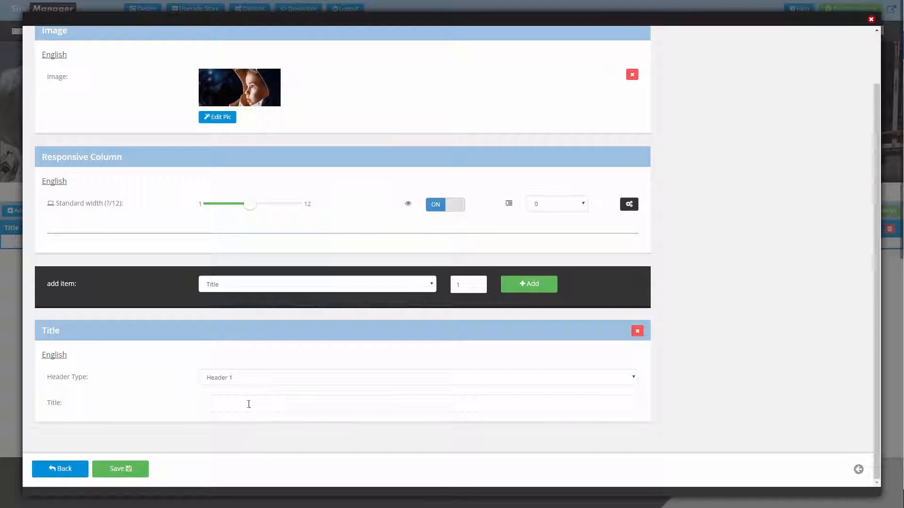
click(232, 402)
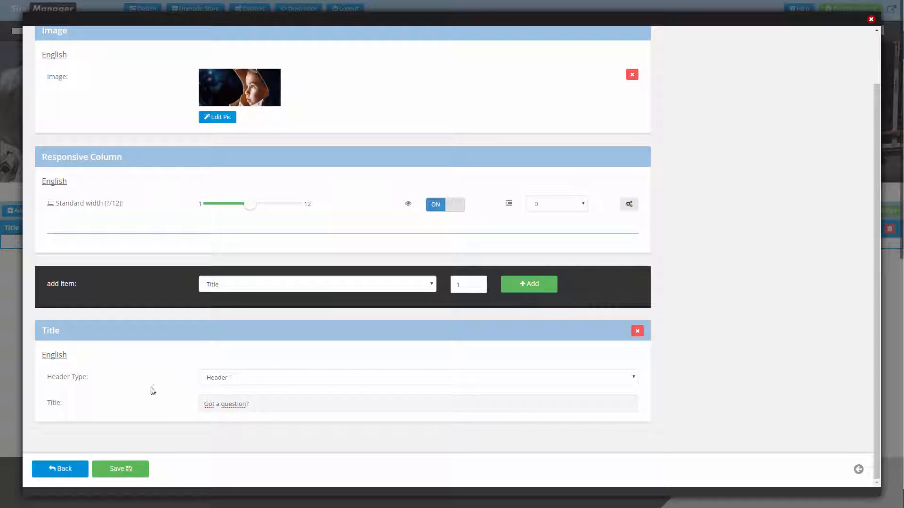
click(119, 476)
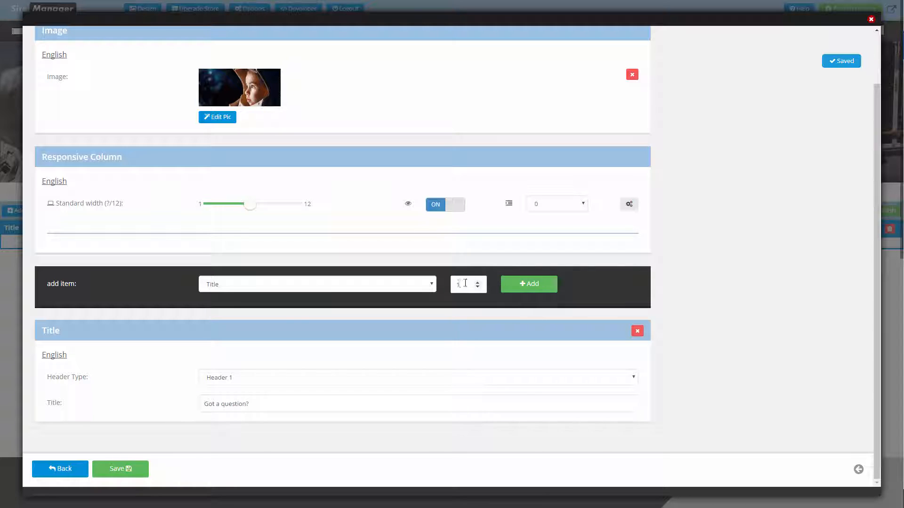
Add a Text item to the Triangle Image element, enter "Our customer succes team is here to help!" and save it.
click(432, 288)
click(399, 305)
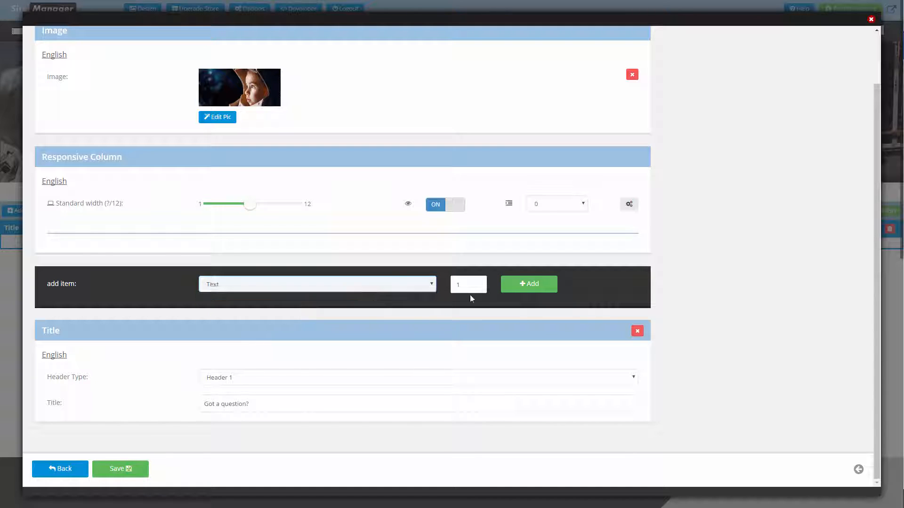
click(523, 288)
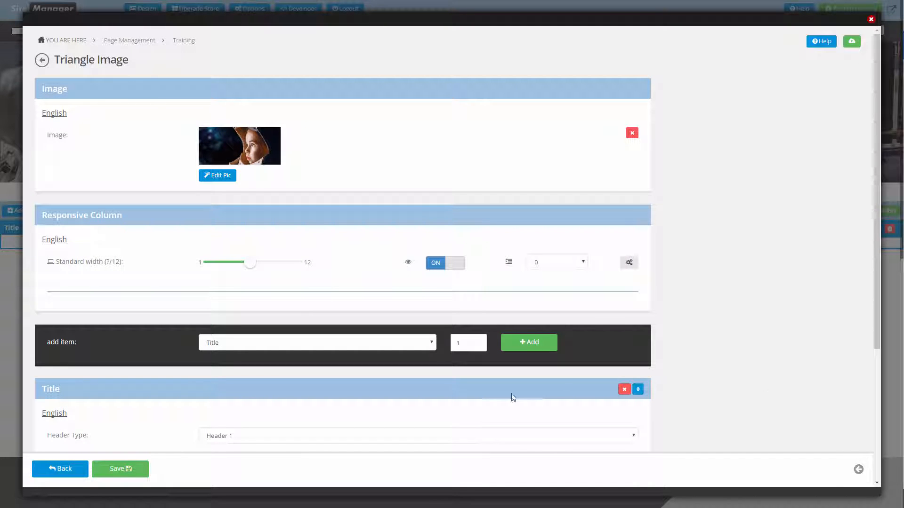
scroll(230, 383, down, 4)
click(226, 393)
text(Our customer succes team is here to help!)
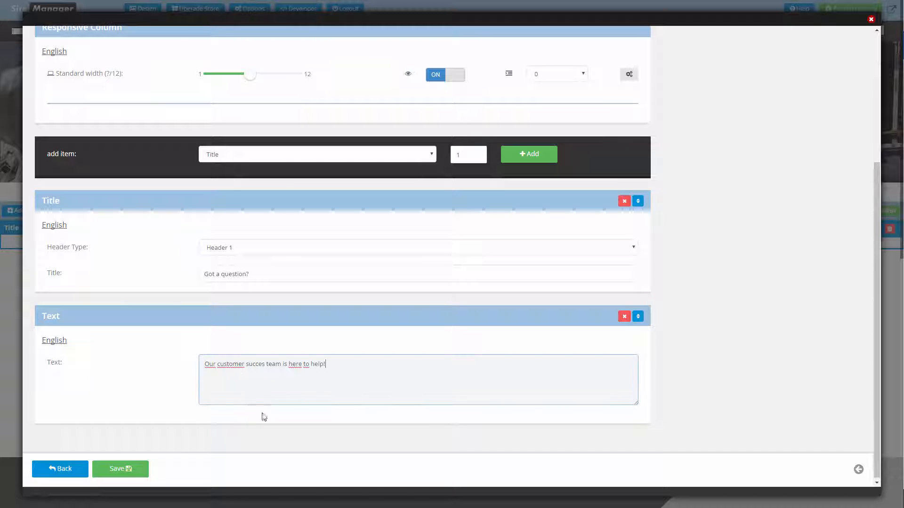
click(141, 468)
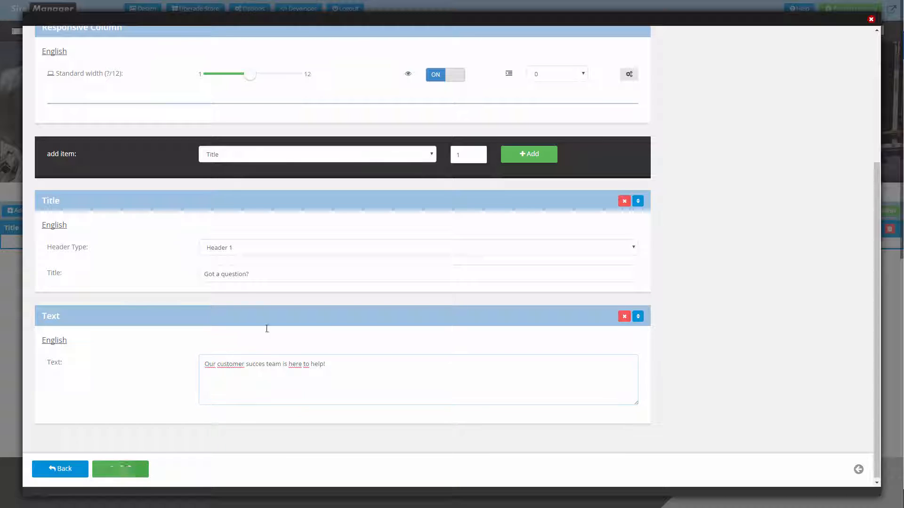
Save the Triangle Image element once more and return to the Training page to review the new section.
click(336, 160)
click(325, 157)
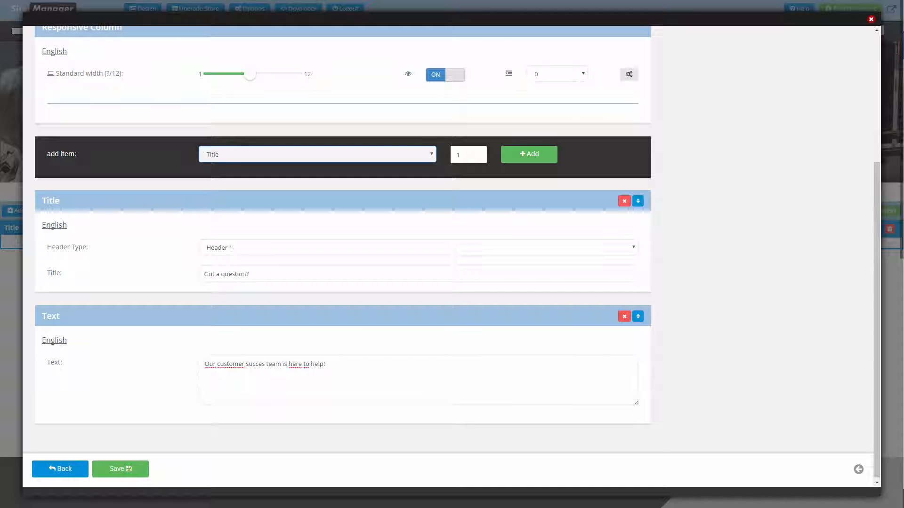
click(134, 468)
click(67, 470)
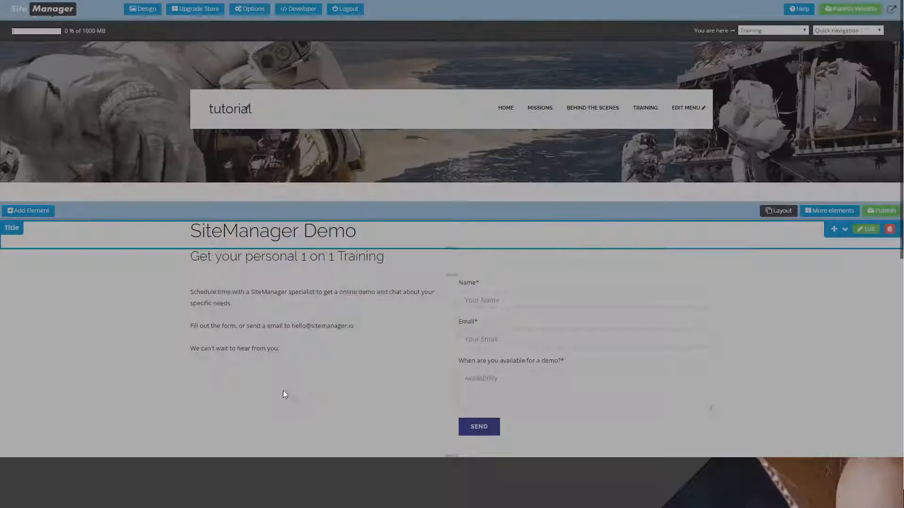
scroll(288, 365, down, 6)
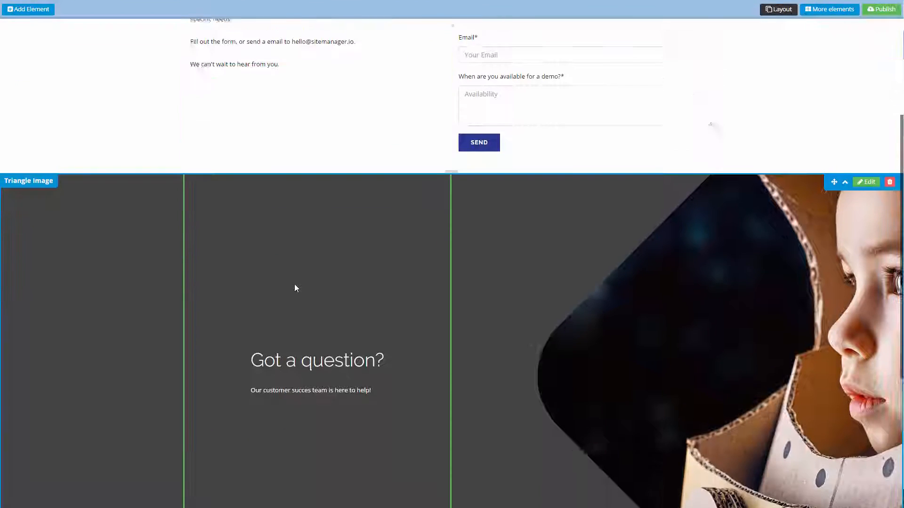
scroll(294, 285, down, 3)
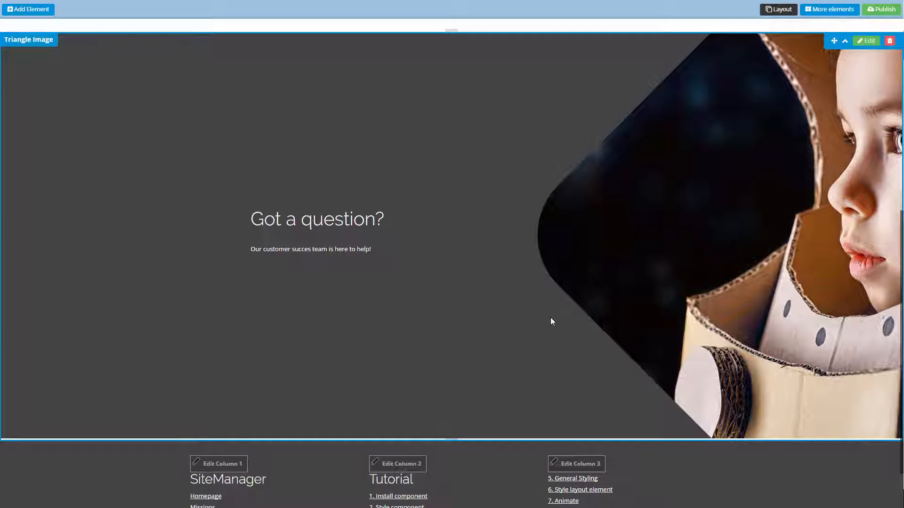
Review the Training page's sections and check which item types can be added to the Triangle Image element.
scroll(550, 320, down, 2)
scroll(518, 317, up, 5)
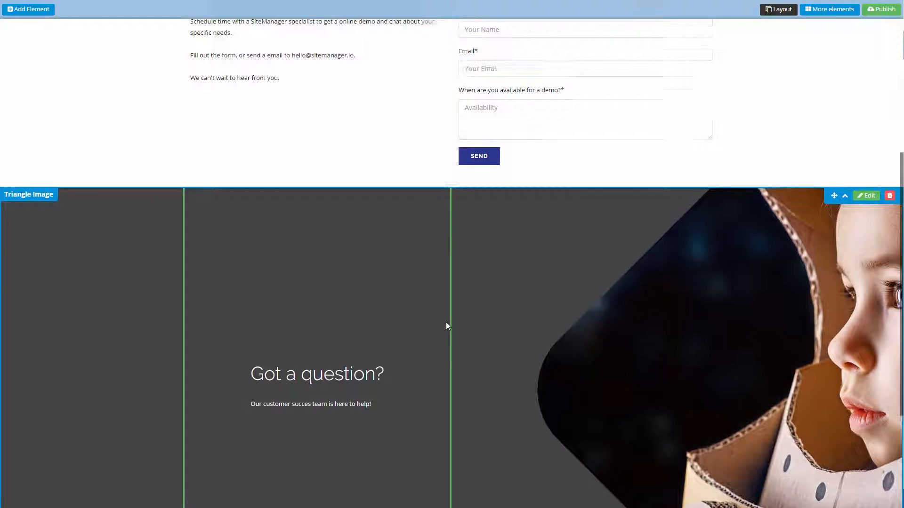
scroll(445, 325, up, 6)
scroll(403, 323, down, 3)
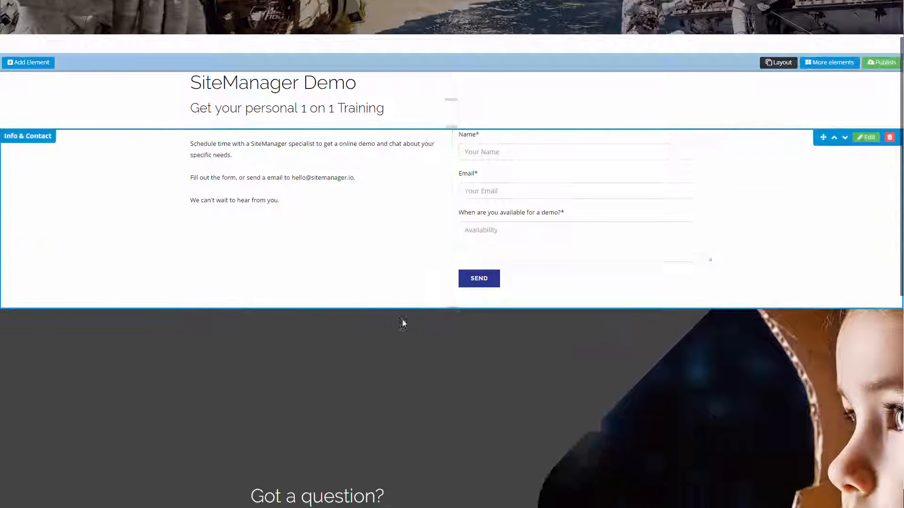
scroll(404, 323, down, 6)
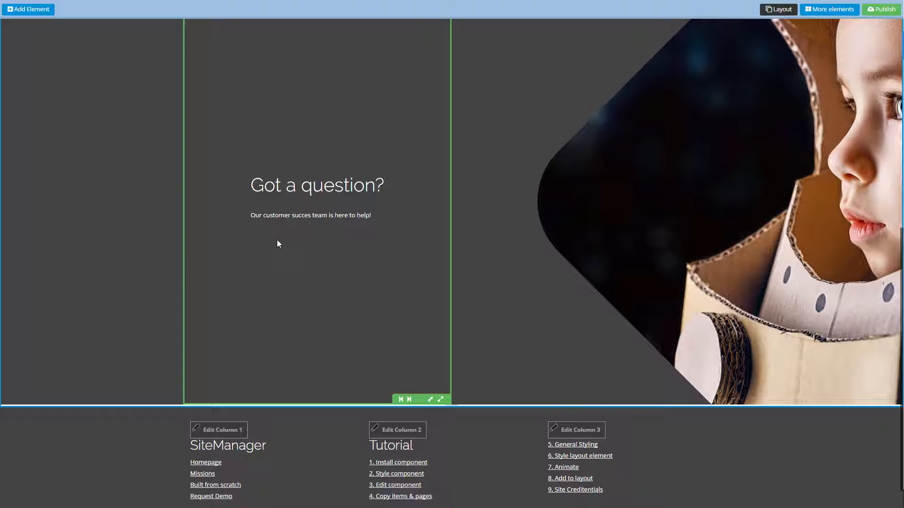
scroll(360, 273, up, 5)
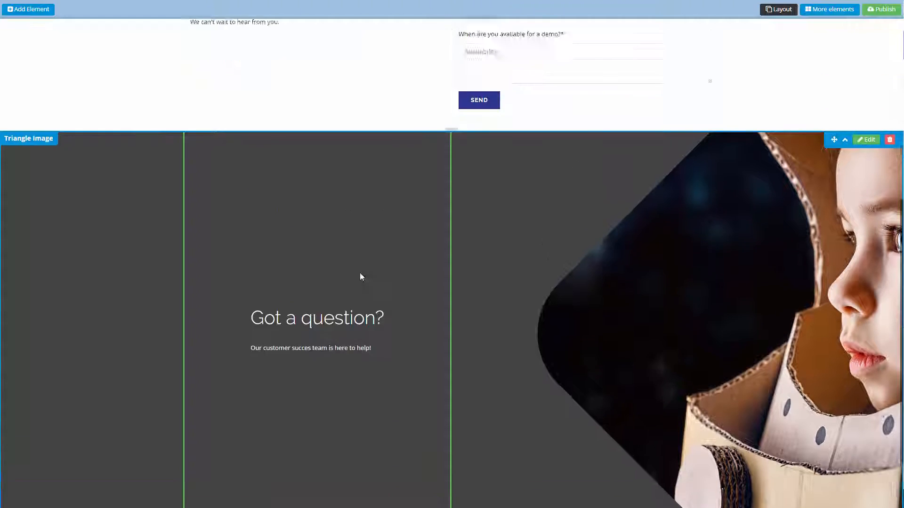
click(678, 263)
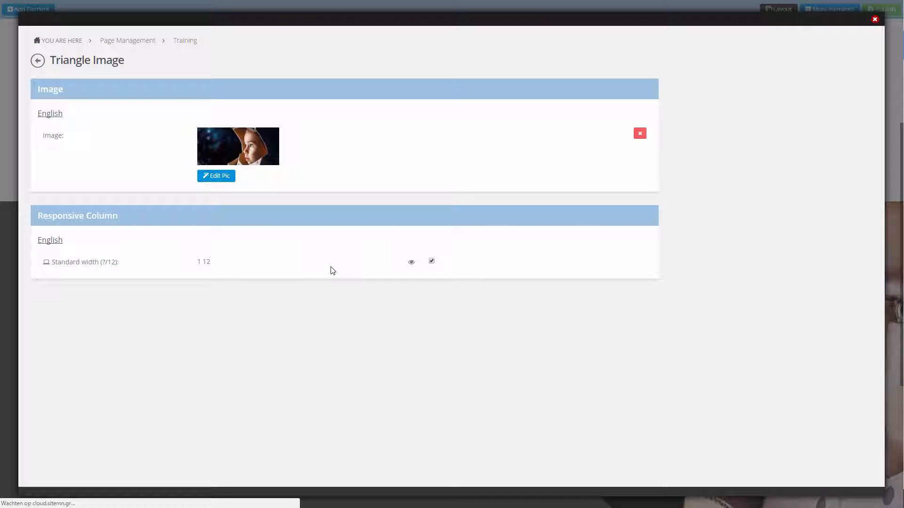
scroll(134, 345, down, 3)
click(254, 208)
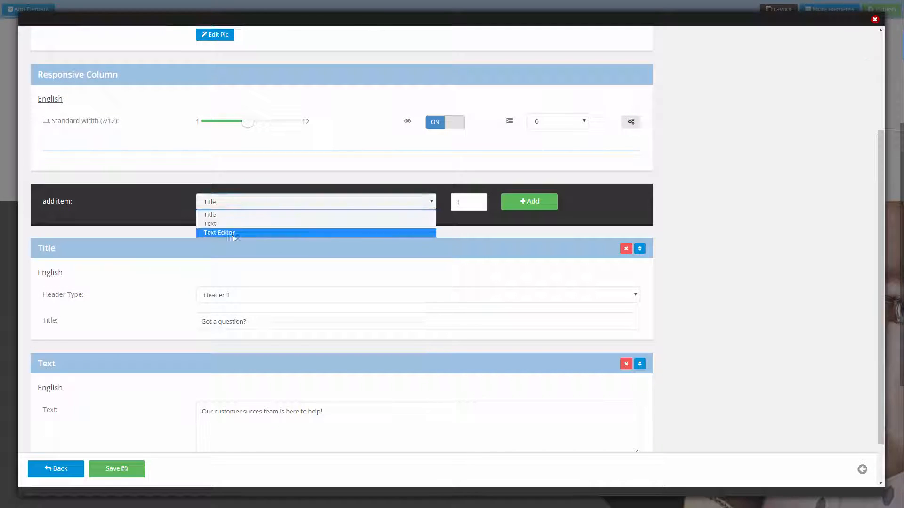
click(220, 240)
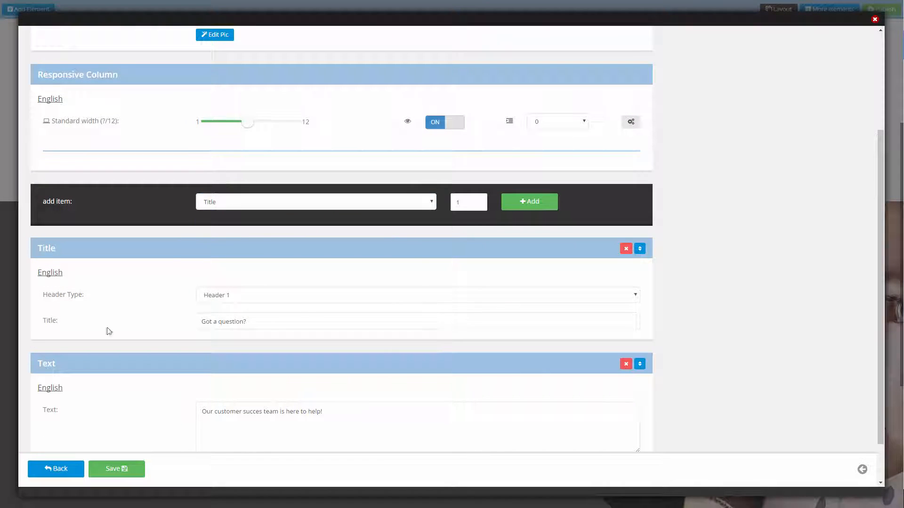
click(49, 468)
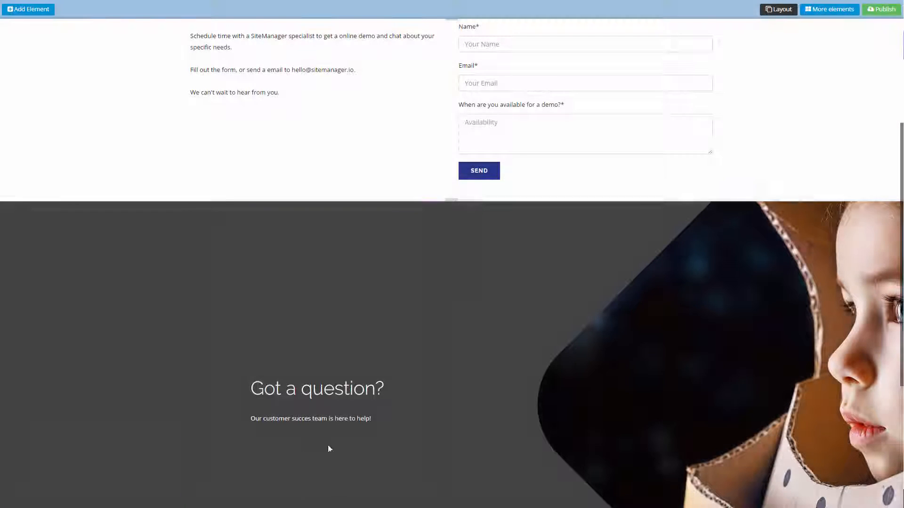
Open the Triangle Image page component in the developer settings and add a new item named "Button" of type Item List.
scroll(515, 202, down, 2)
scroll(351, 272, up, 7)
scroll(349, 276, up, 1)
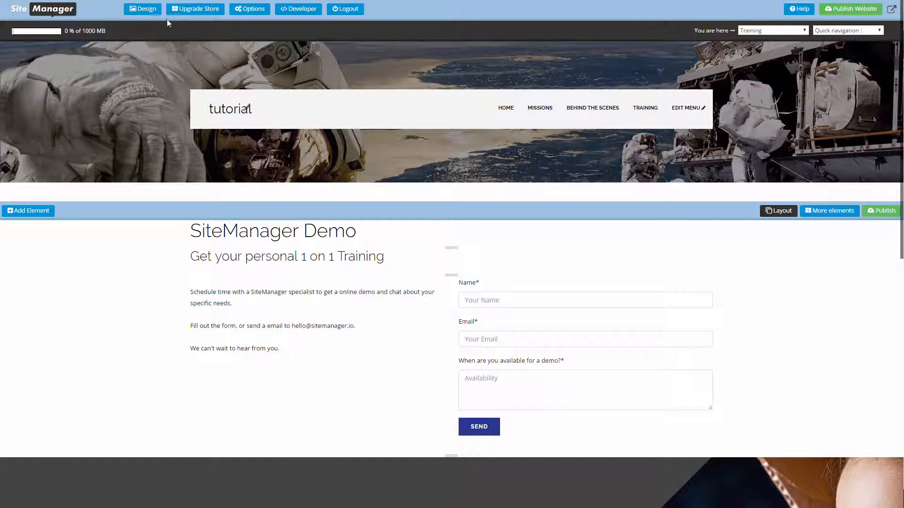
click(291, 10)
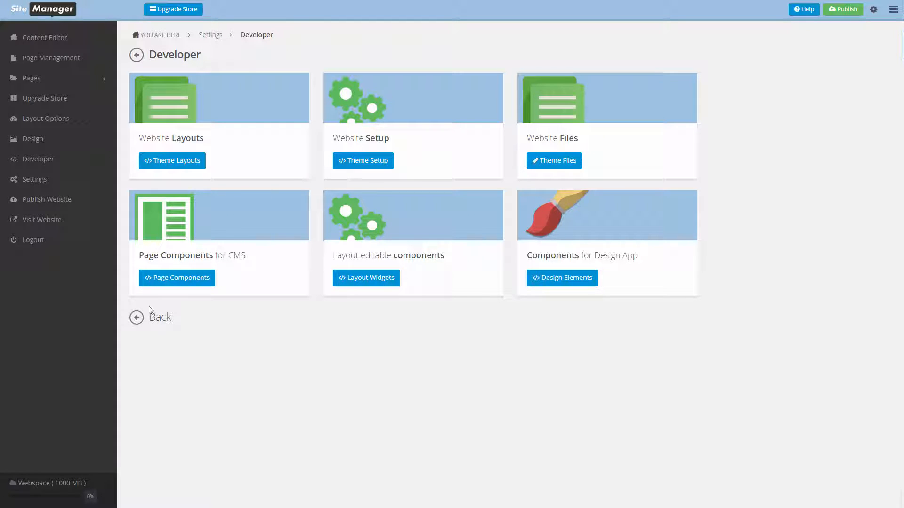
click(172, 278)
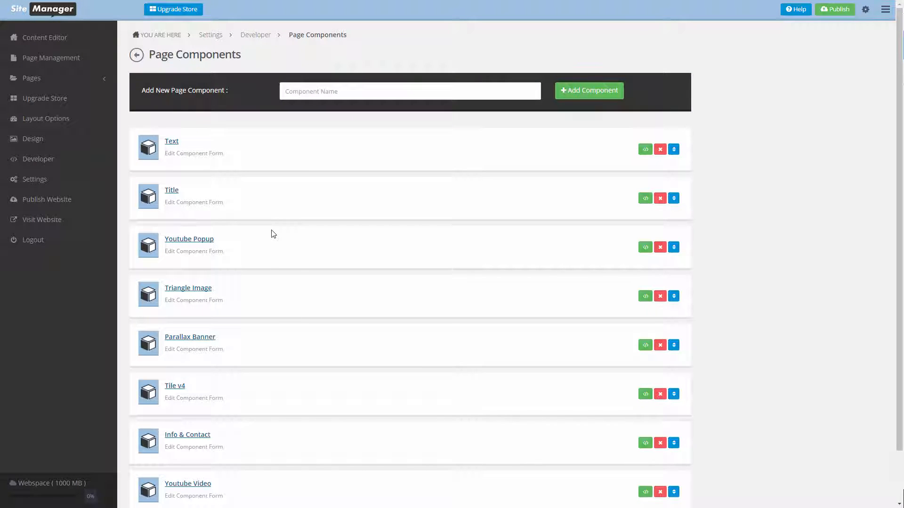
click(183, 289)
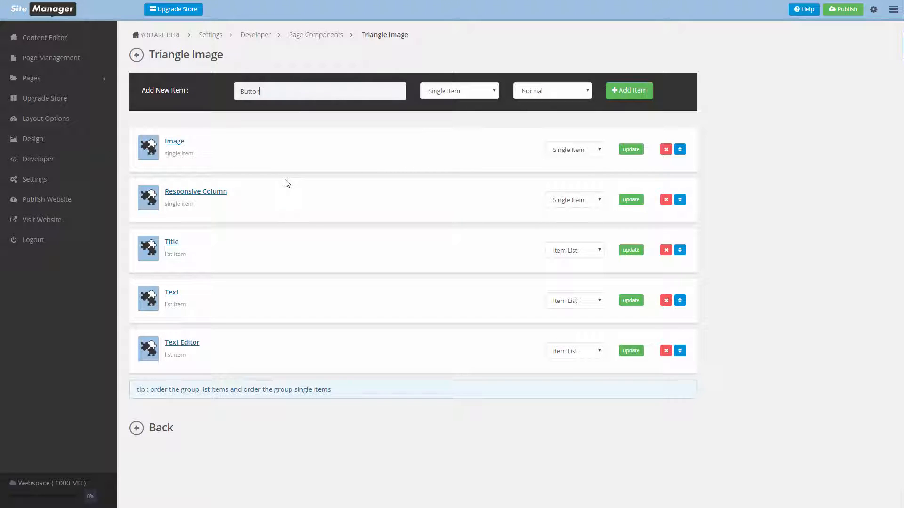
click(455, 93)
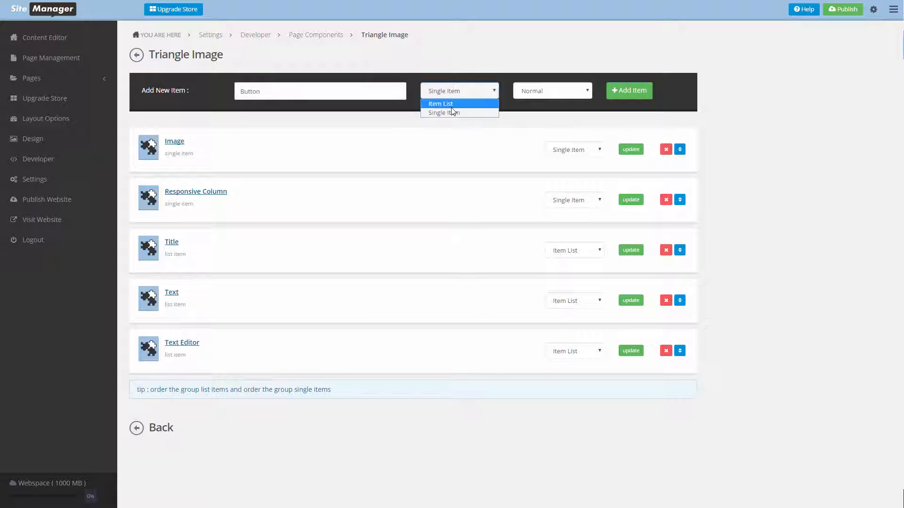
click(437, 109)
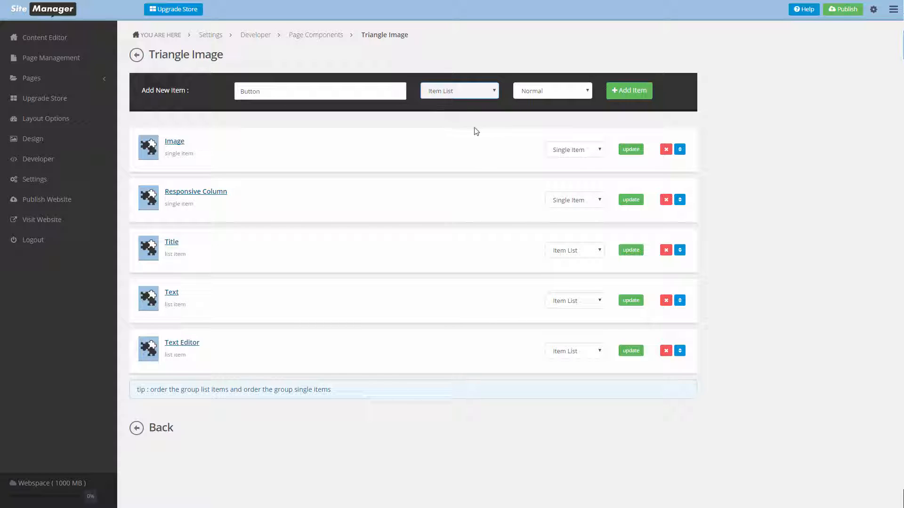
click(634, 91)
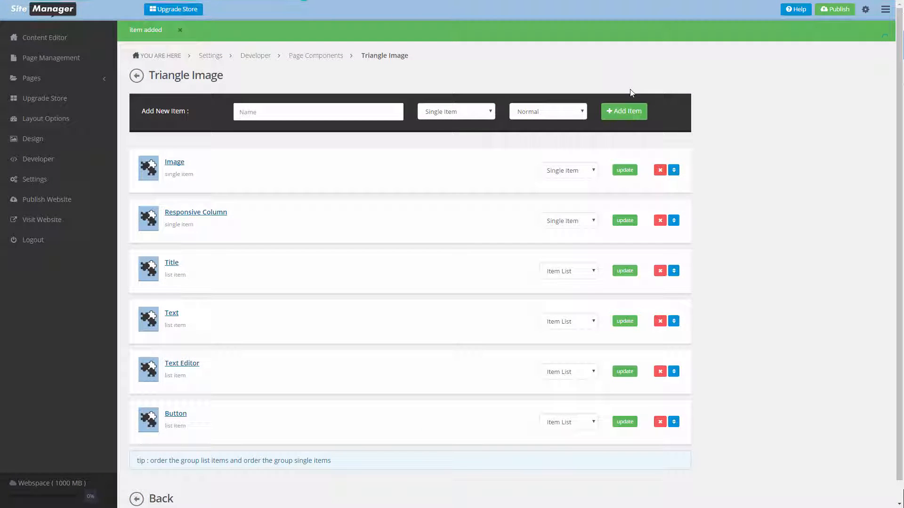
Add a Text Field component and a Link component to the Triangle Image component's Button item.
click(176, 414)
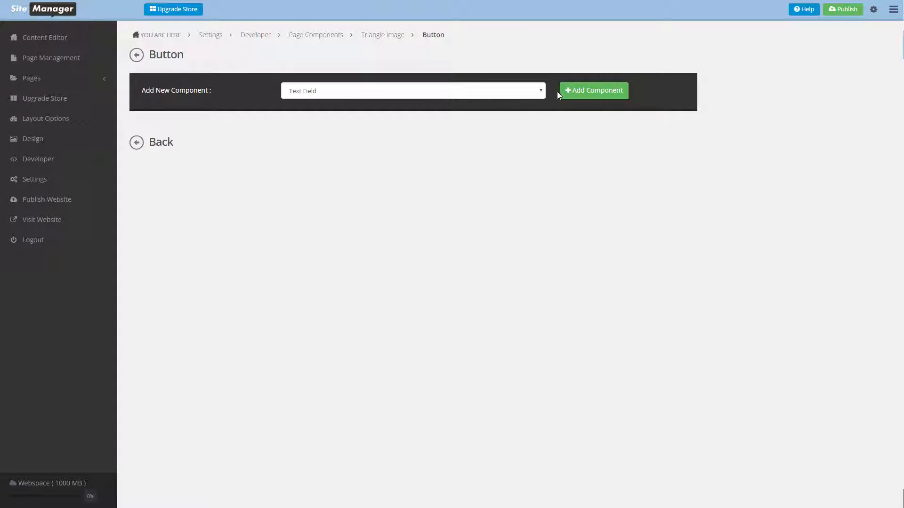
click(578, 94)
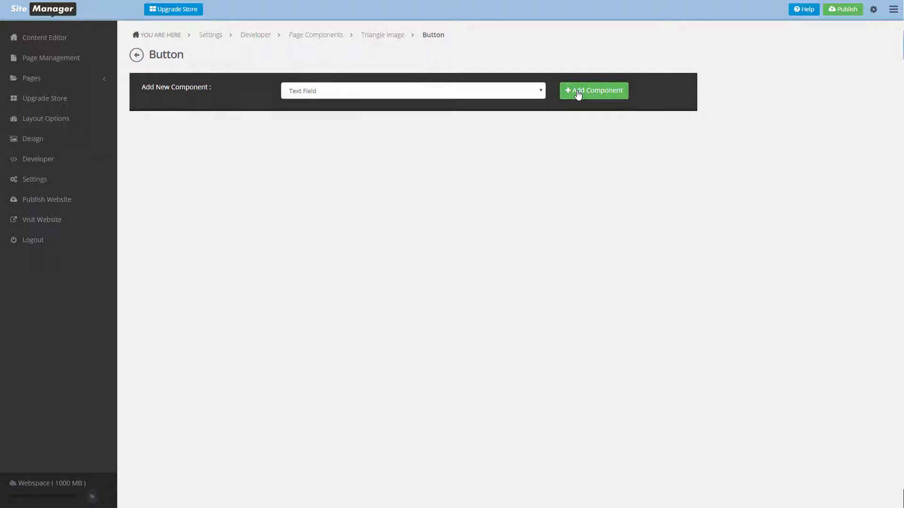
click(388, 116)
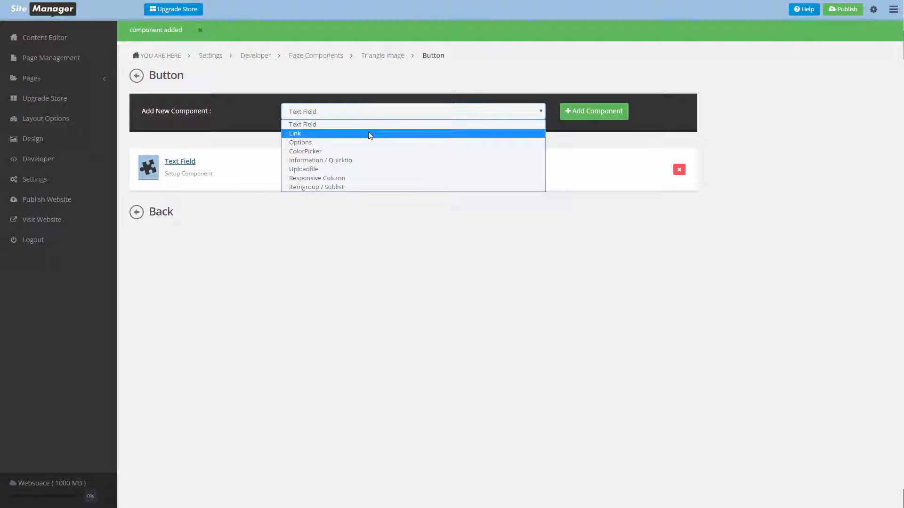
click(368, 133)
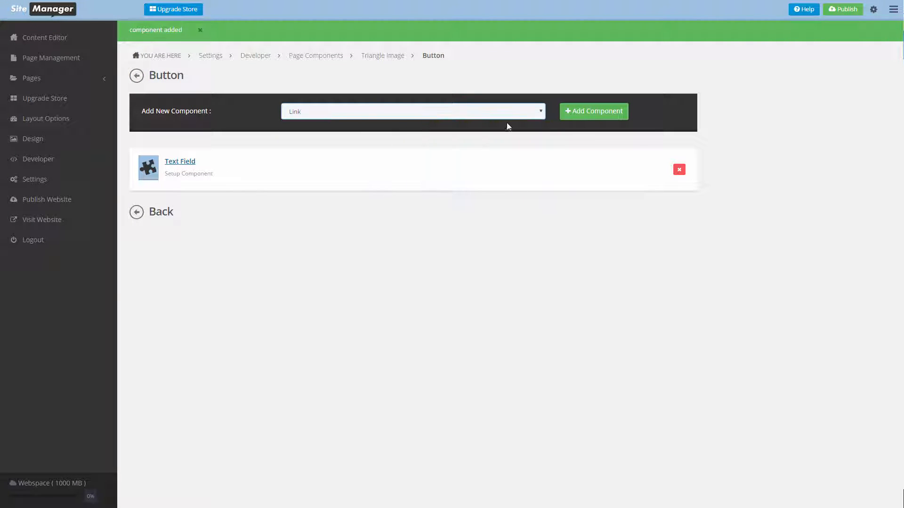
click(583, 116)
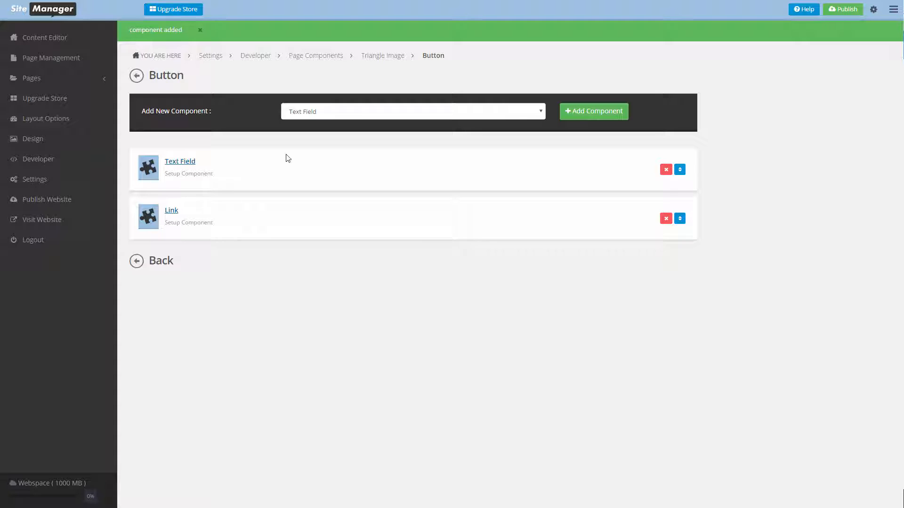
click(303, 113)
click(239, 281)
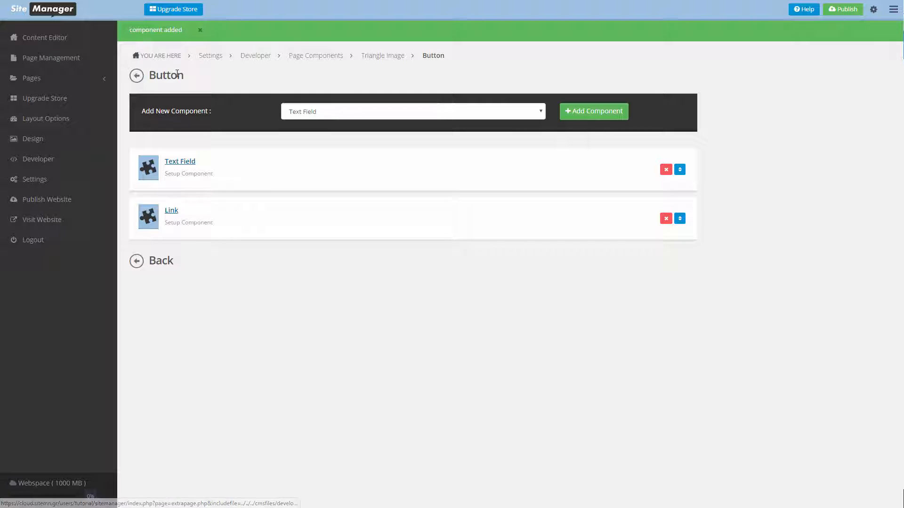
Open the Triangle Image page component's code and auto-create its variables, adding them below the existing code.
click(138, 79)
click(137, 56)
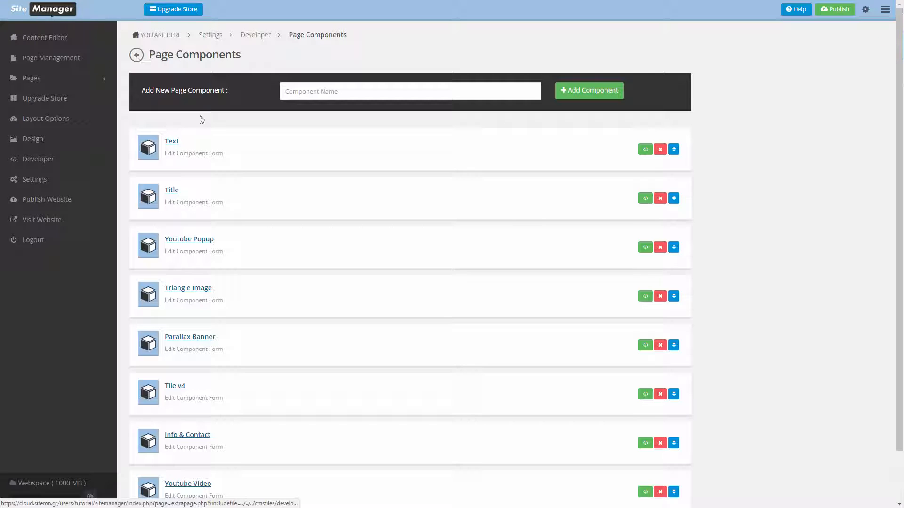
scroll(301, 283, down, 2)
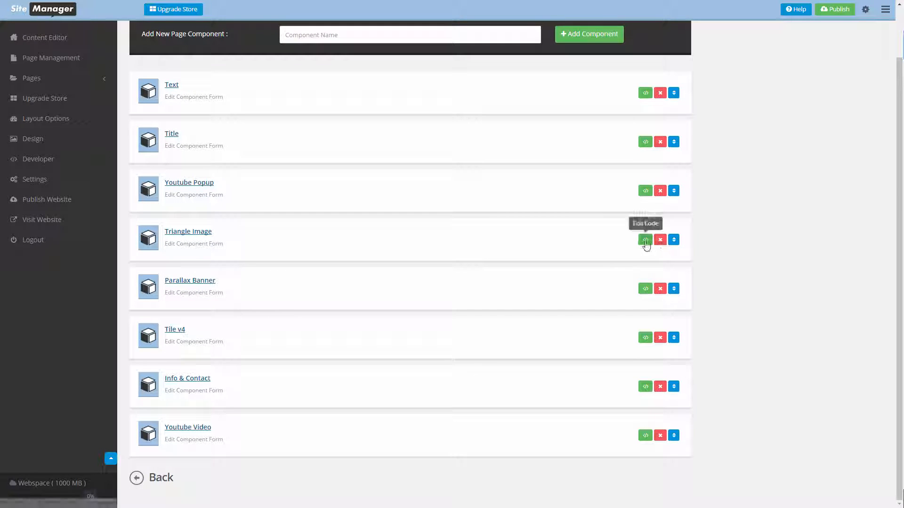
click(645, 239)
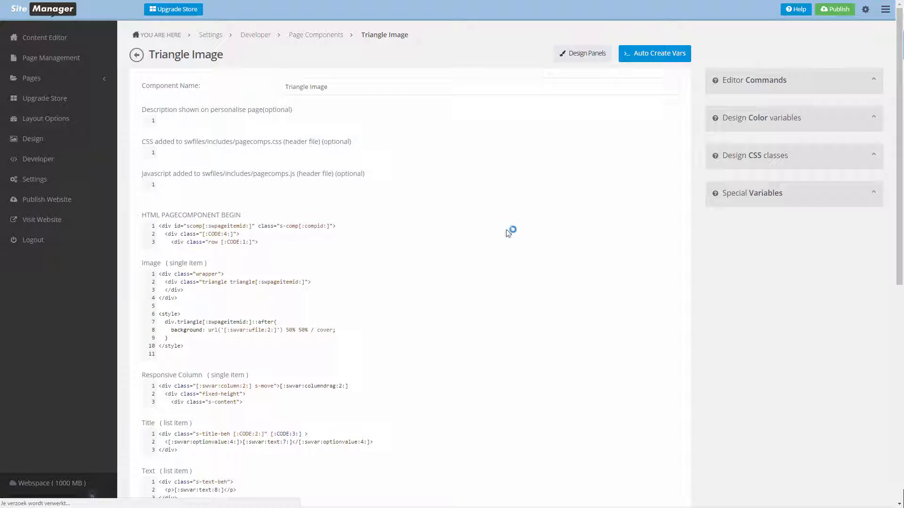
click(657, 55)
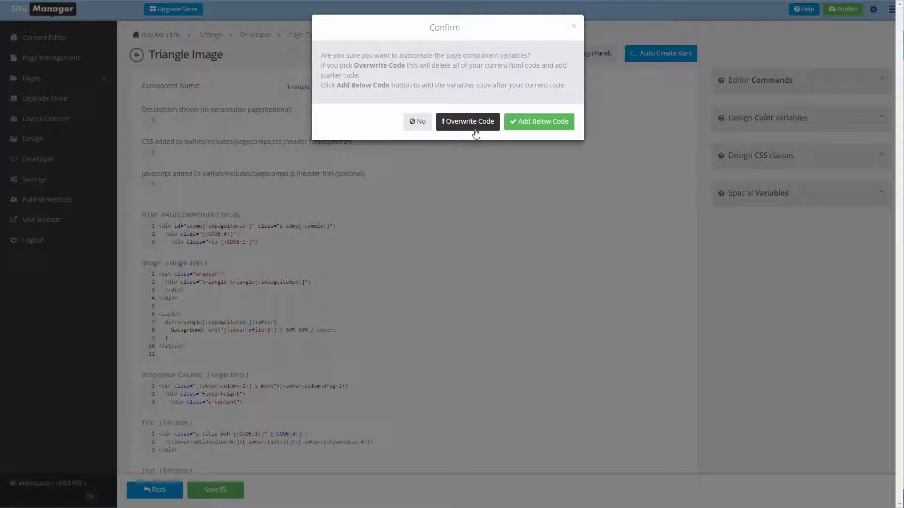
click(553, 126)
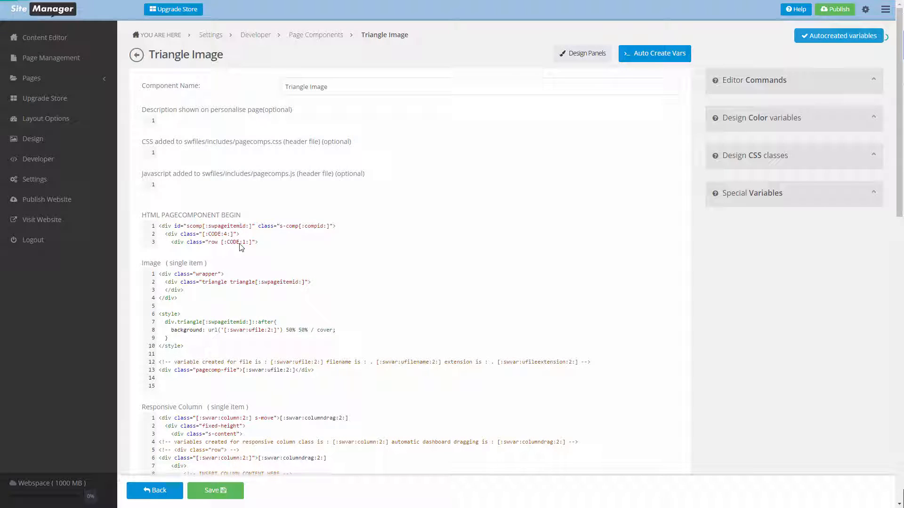
Delete the auto-created variable code and leftover blank lines from the Image and Responsive Column code blocks.
scroll(246, 263, down, 1)
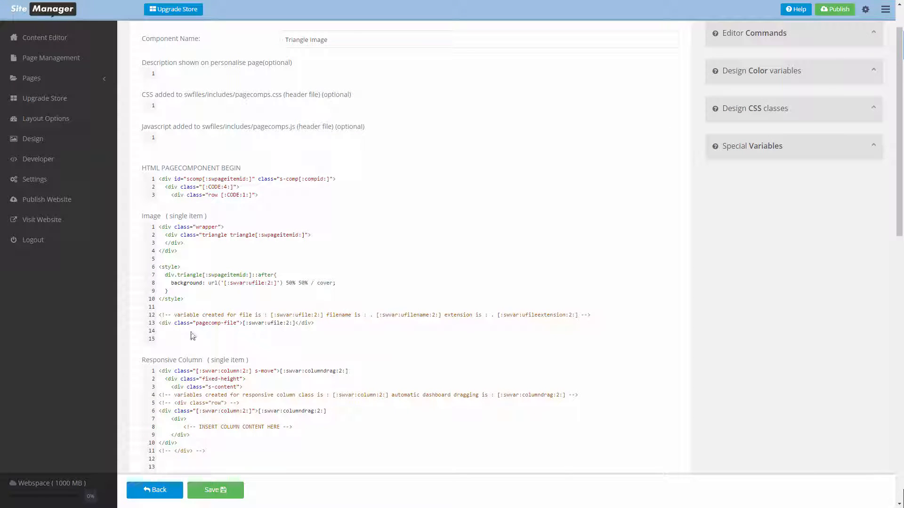
drag(192, 335, 143, 310)
key(BackSpace)
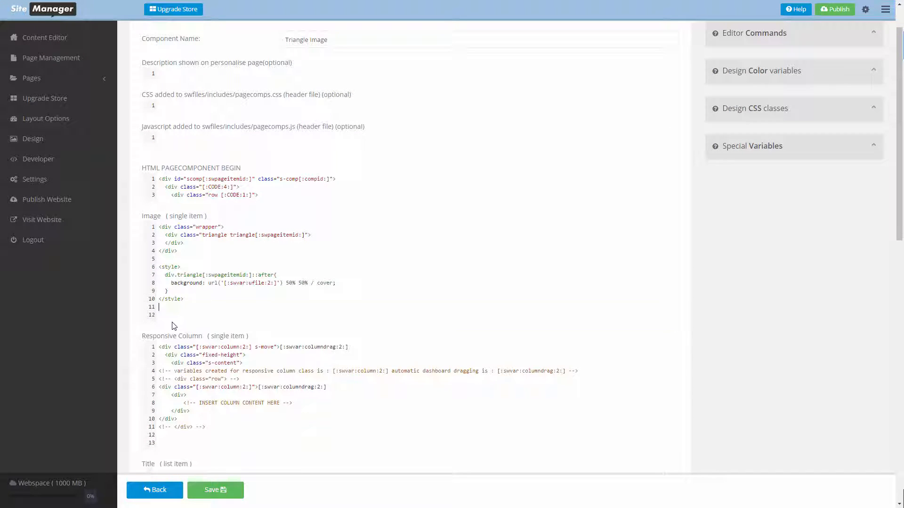
key(Delete)
key(BackSpace)
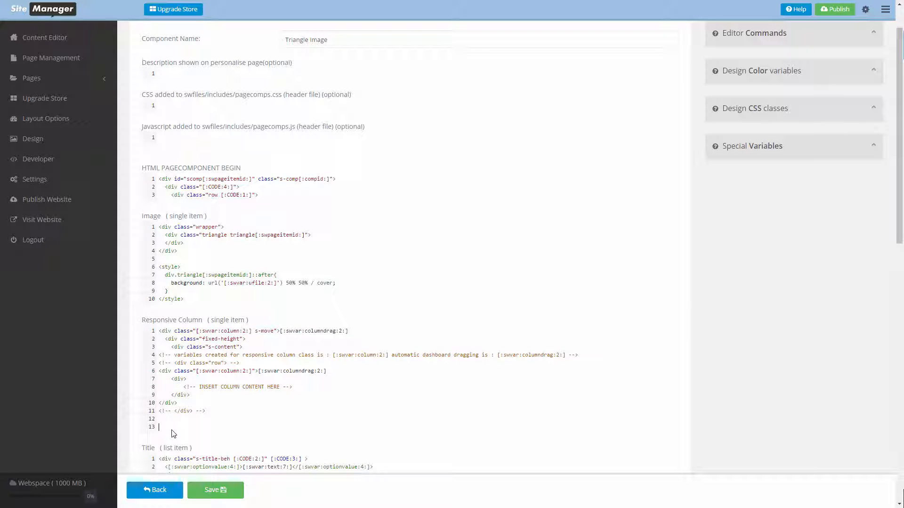
drag(174, 434, 116, 359)
key(BackSpace)
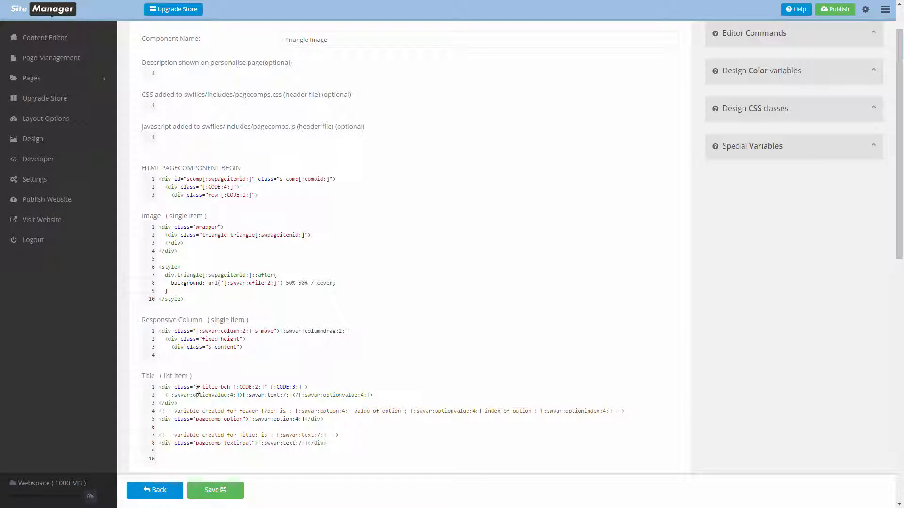
key(BackSpace)
Delete the auto-created variable code and leftover blank lines from the Title, Text and Text Editor code blocks.
scroll(198, 391, down, 1)
drag(172, 405, 132, 358)
key(BackSpace)
key(BackSpace)
scroll(177, 421, down, 1)
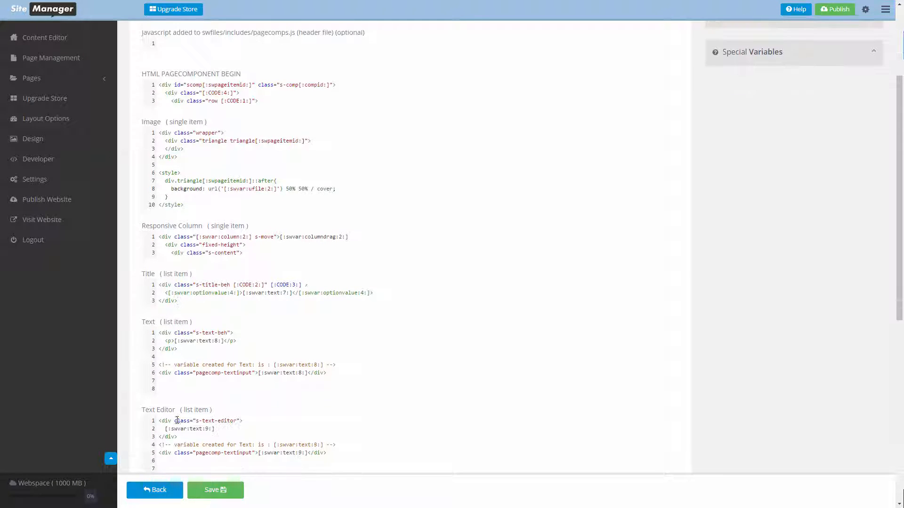
drag(170, 395, 131, 359)
key(BackSpace)
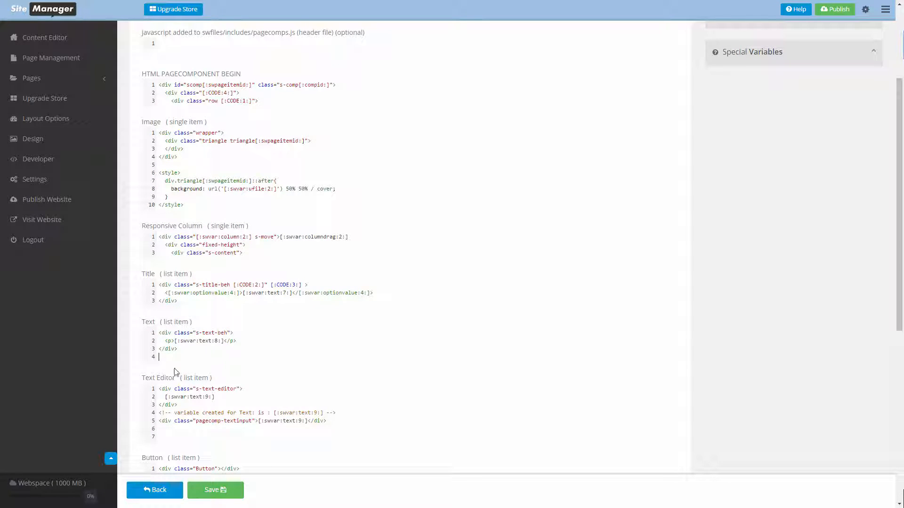
key(BackSpace)
drag(177, 432, 178, 397)
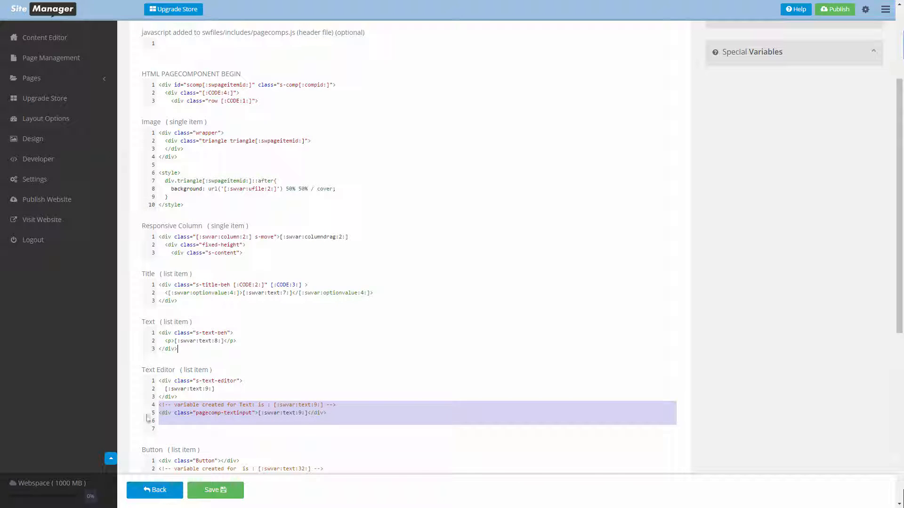
key(BackSpace)
Add an empty div at the start of the Button code block and copy the auto-created link tag inside it.
scroll(226, 408, down, 2)
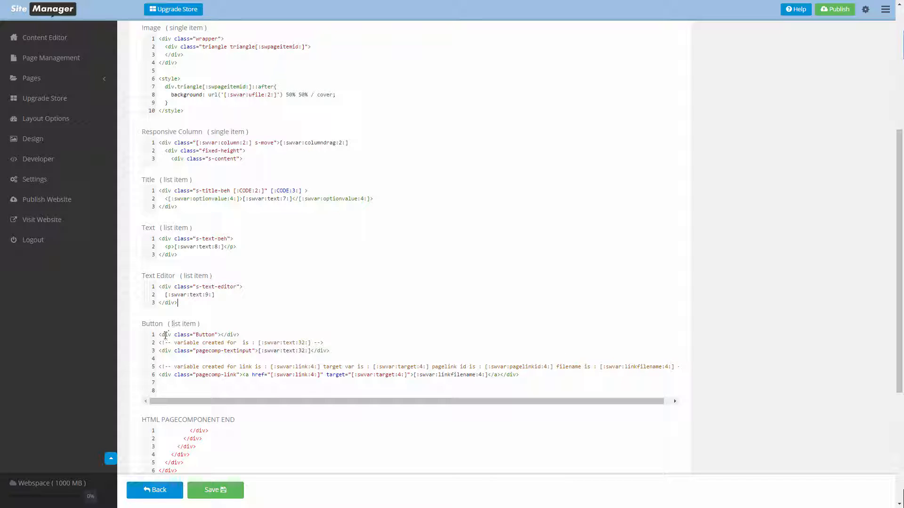
key(Return)
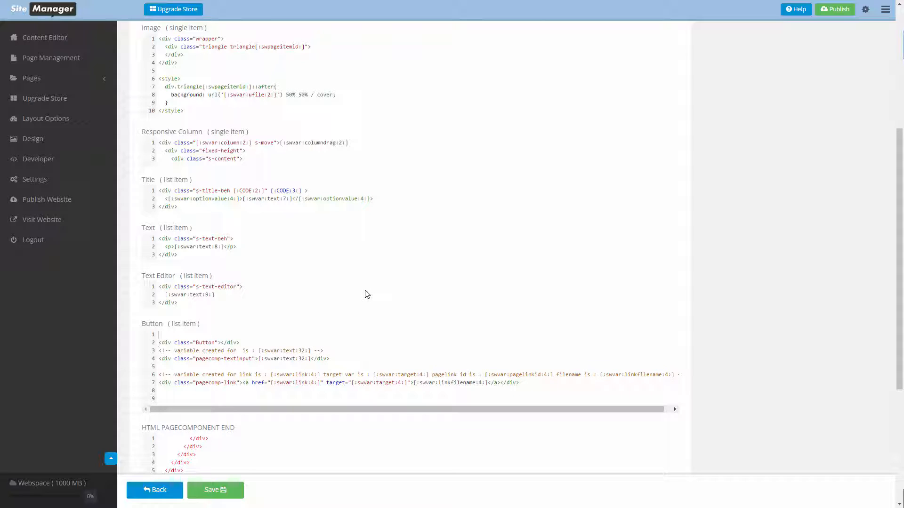
key(Return)
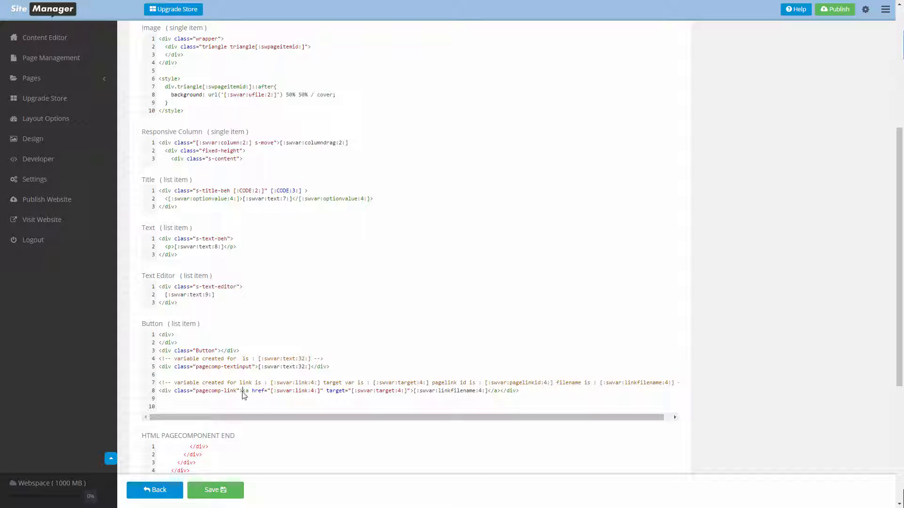
drag(242, 391, 507, 392)
key(ctrl+c)
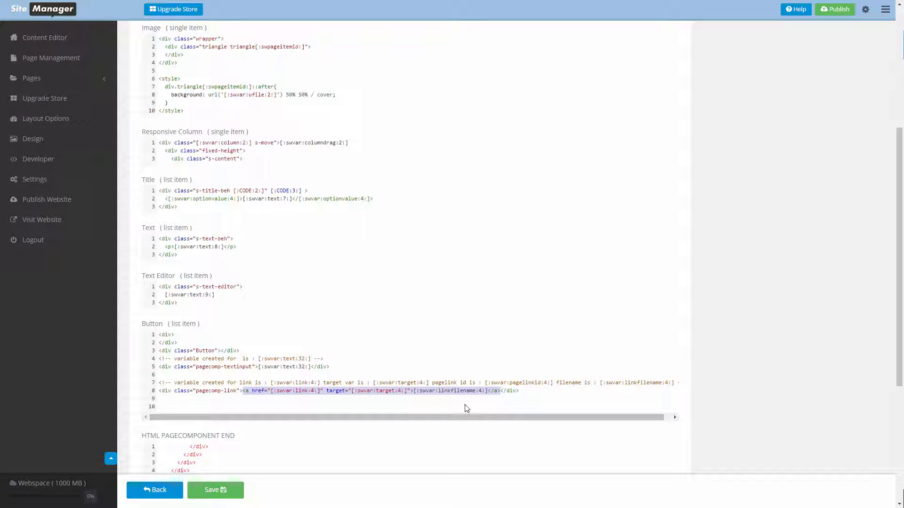
right_click(175, 341)
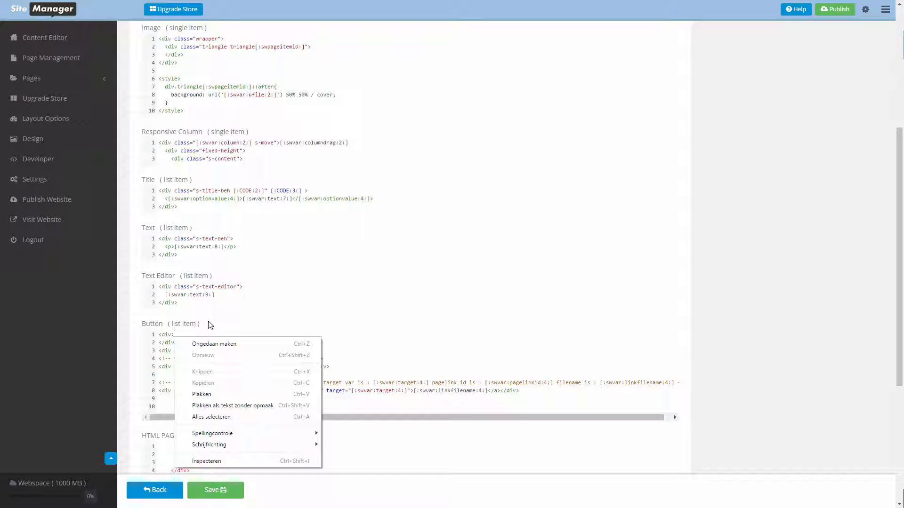
click(172, 338)
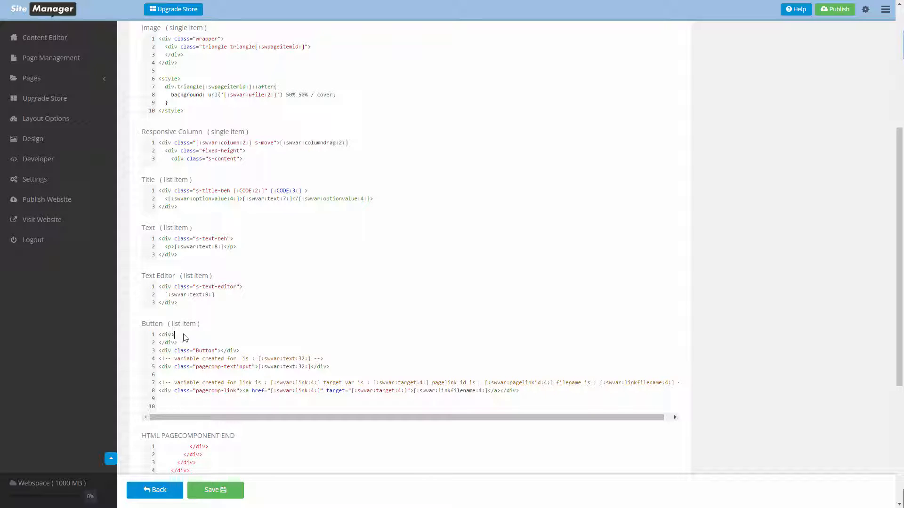
key(Return)
key(ctrl+v)
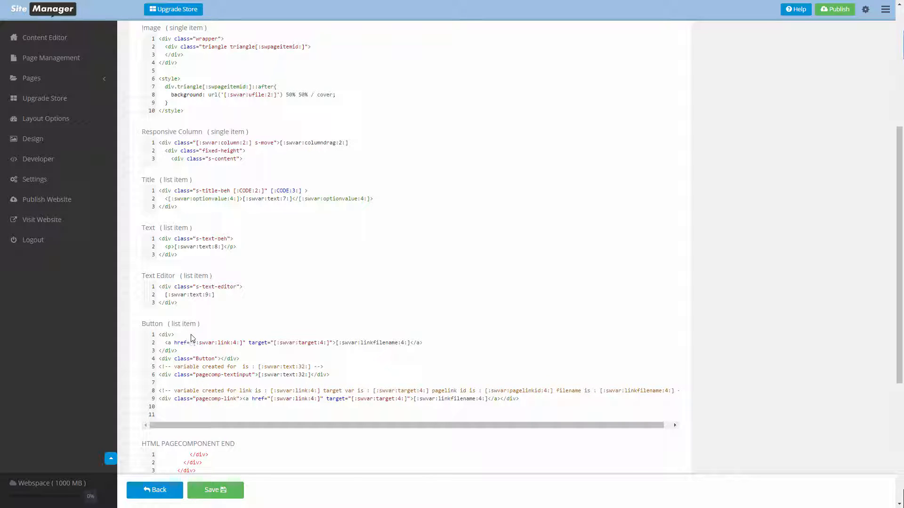
Give the copied link tag in the Button code a class attribute set to the design CSS class s-btn, without the leading dot.
text(class="")
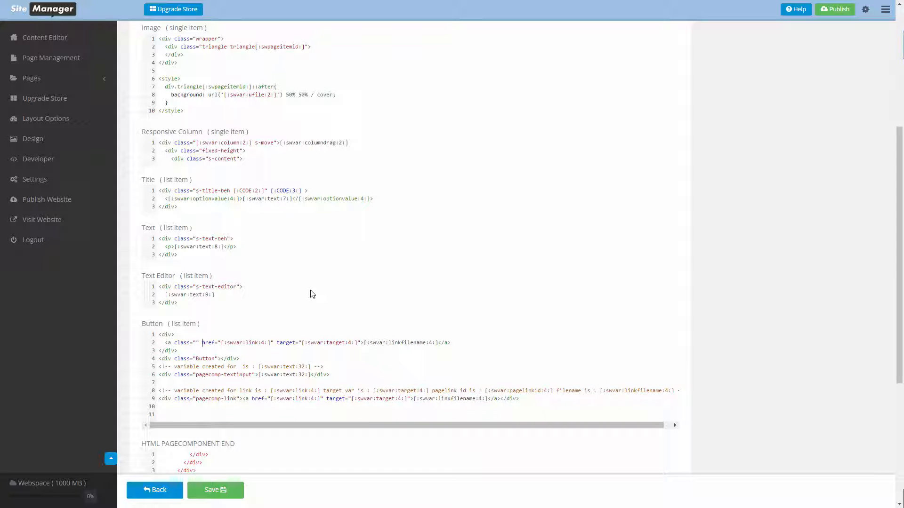
scroll(784, 225, up, 5)
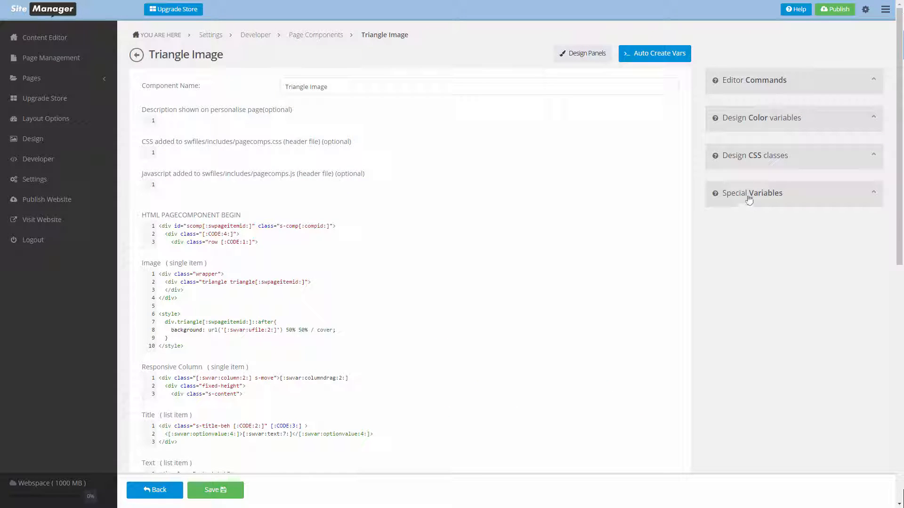
click(744, 157)
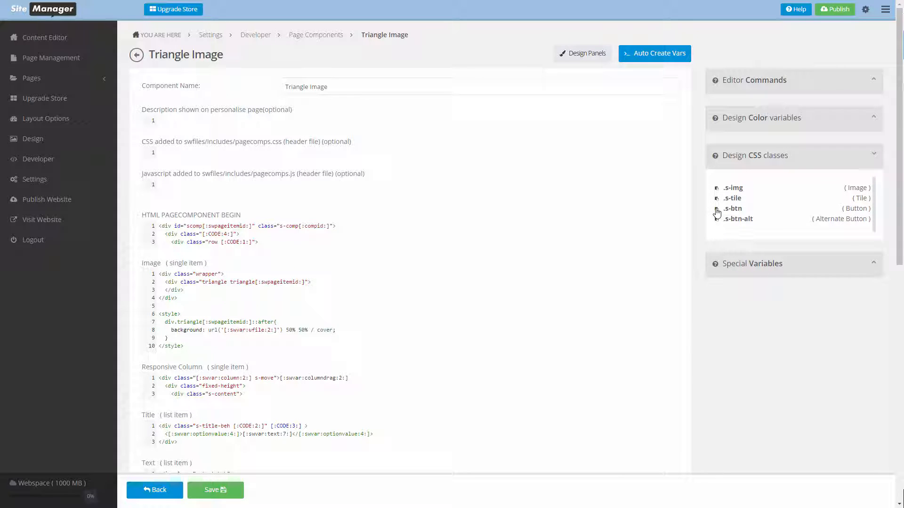
click(716, 211)
scroll(246, 345, down, 6)
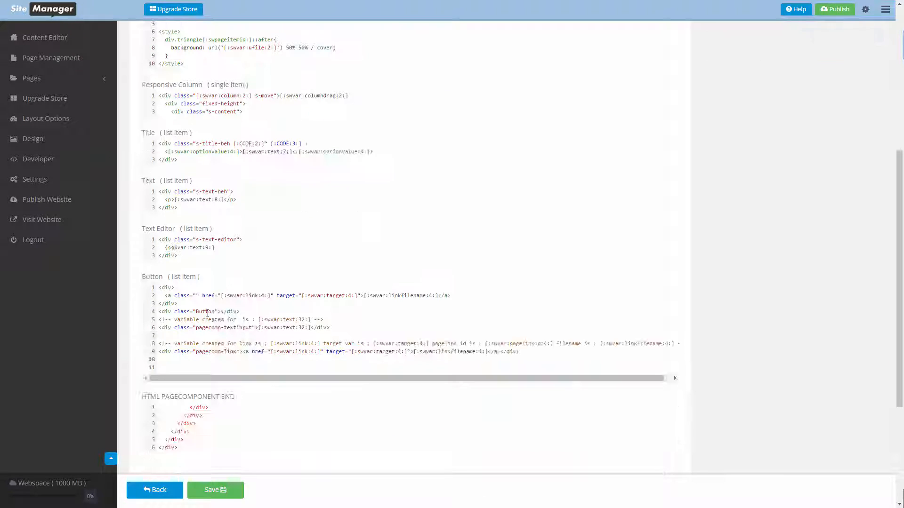
click(197, 295)
key(ctrl+v)
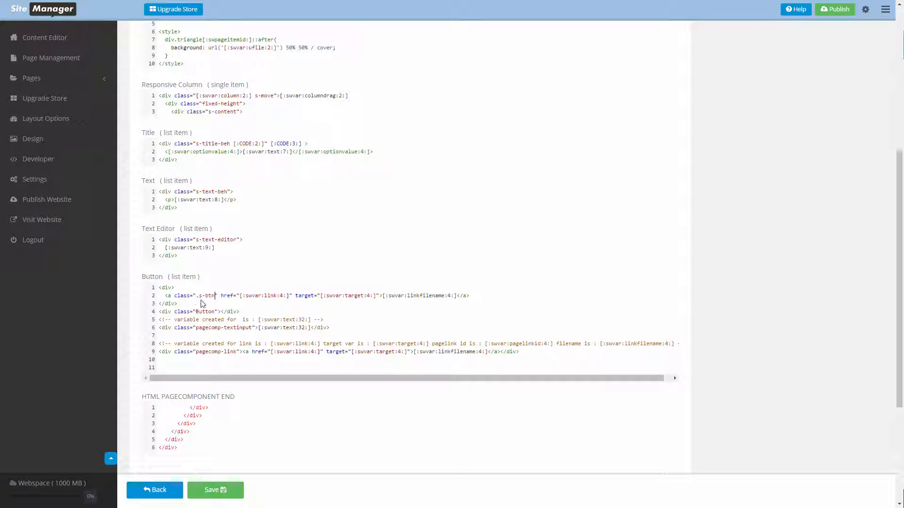
key(BackSpace)
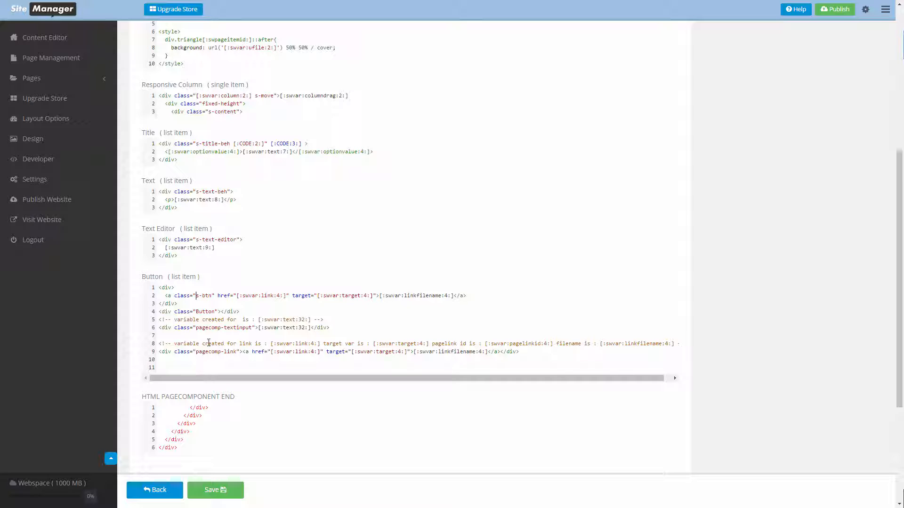
Replace the link file name variable inside the Button's link tag with the text variable [:swvar:text:32:].
drag(259, 330, 305, 327)
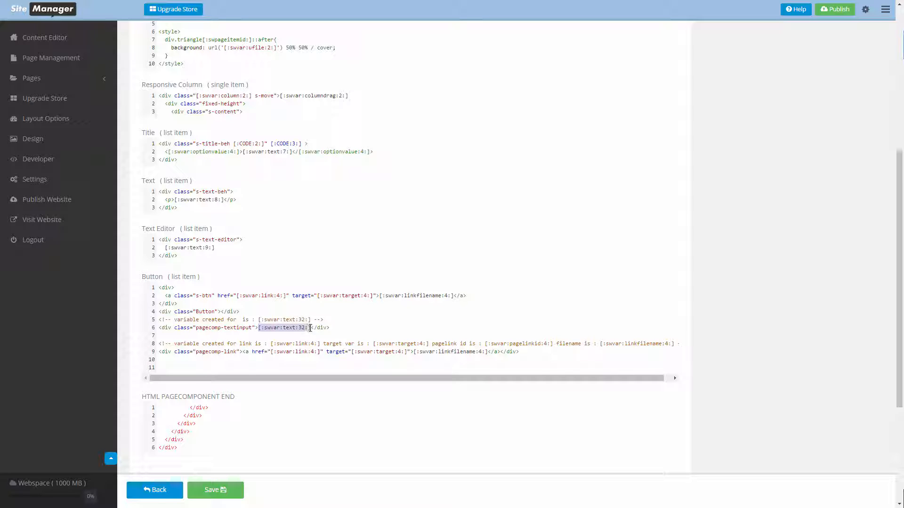
drag(452, 295, 374, 297)
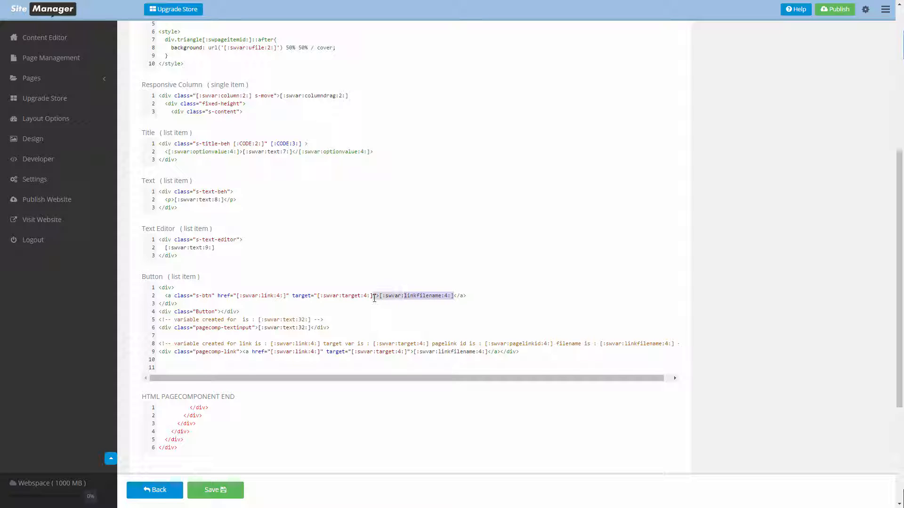
key(ctrl+v)
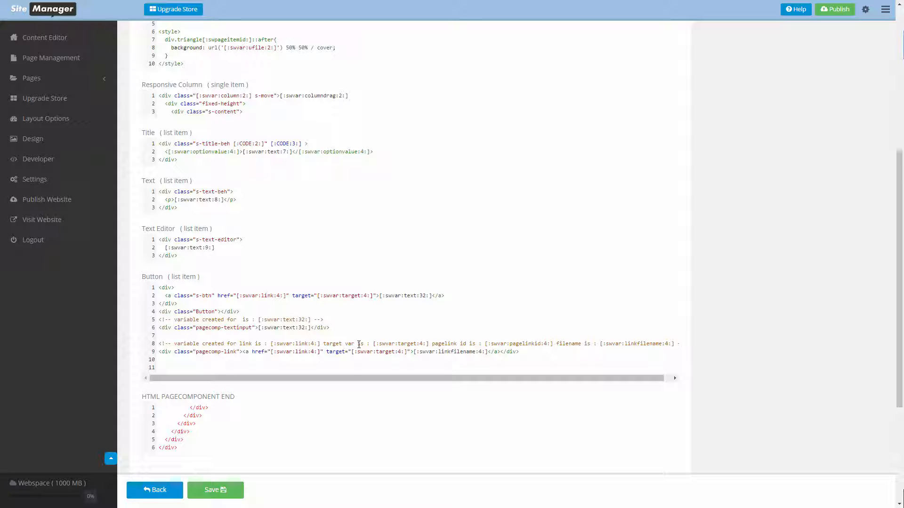
Delete the leftover auto-created code below the new div in the Button code block and save the component code.
drag(174, 372, 156, 312)
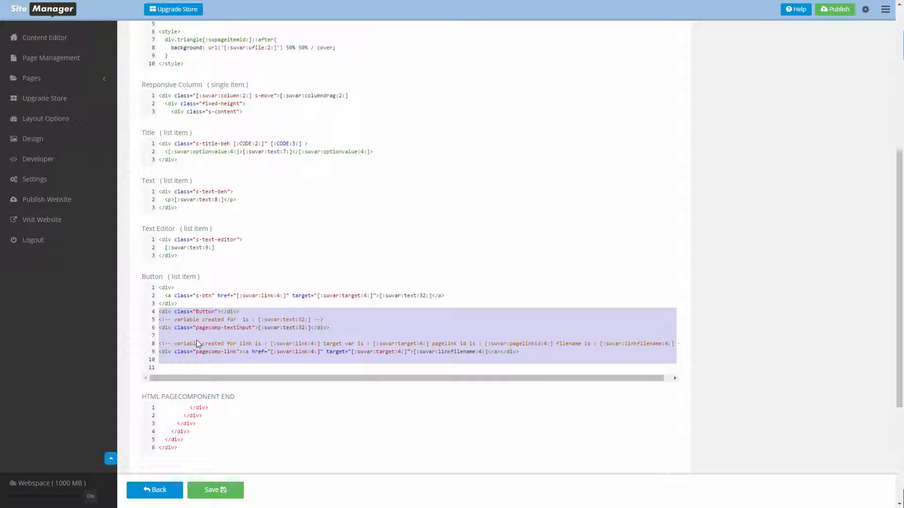
key(BackSpace)
click(215, 490)
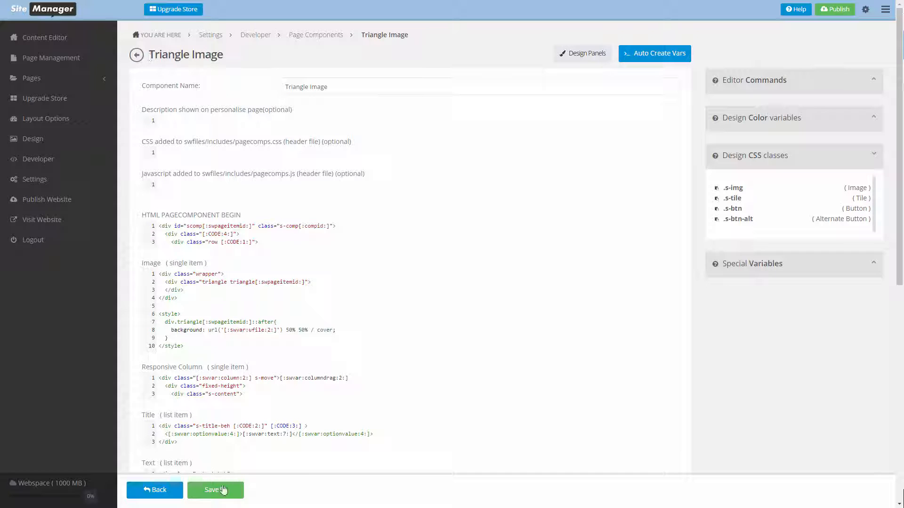
click(224, 490)
Return to the page components and open the Text Field setup of the Triangle Image component's Button item.
click(136, 56)
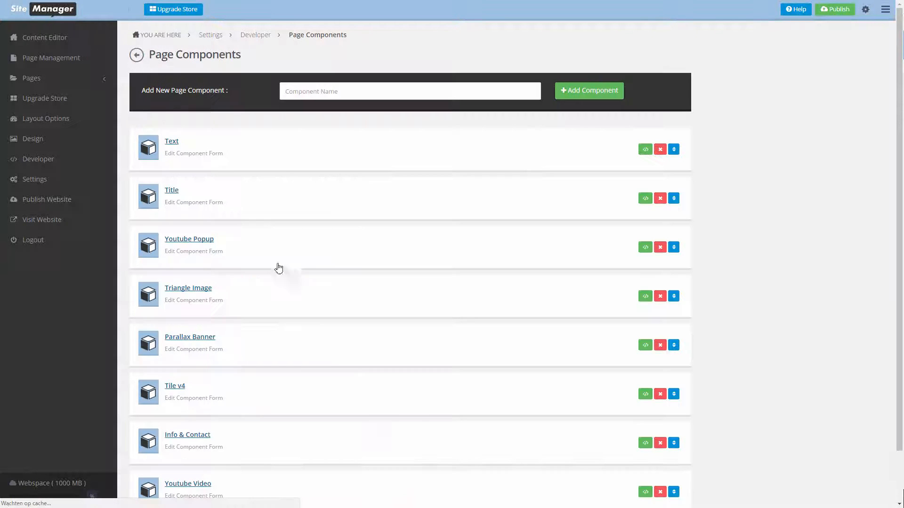
scroll(228, 438, down, 2)
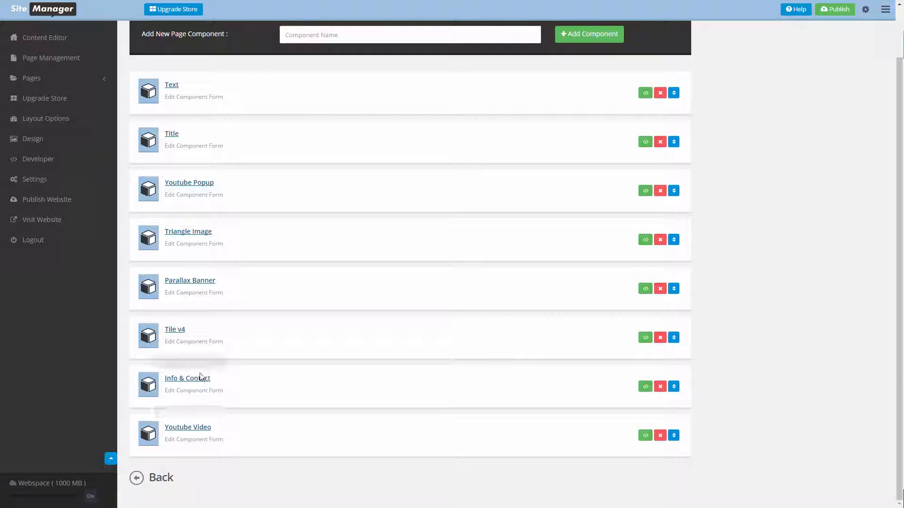
click(192, 232)
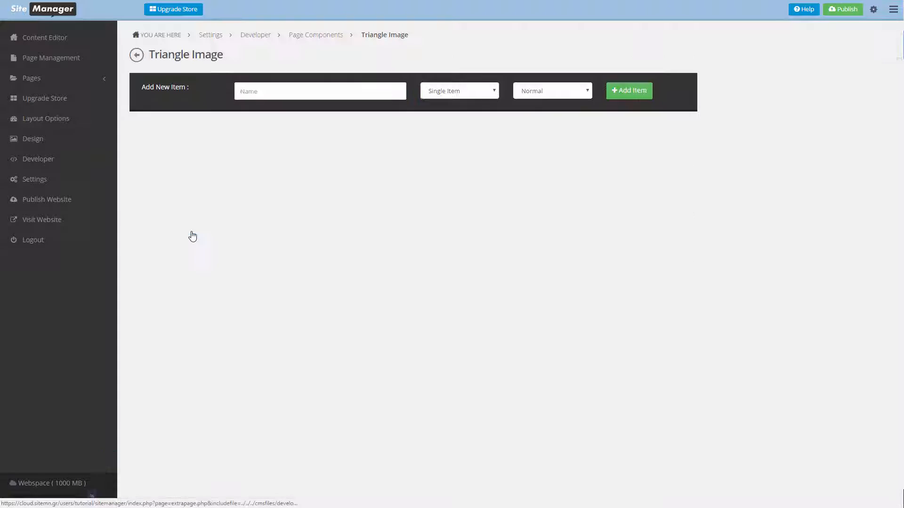
click(177, 392)
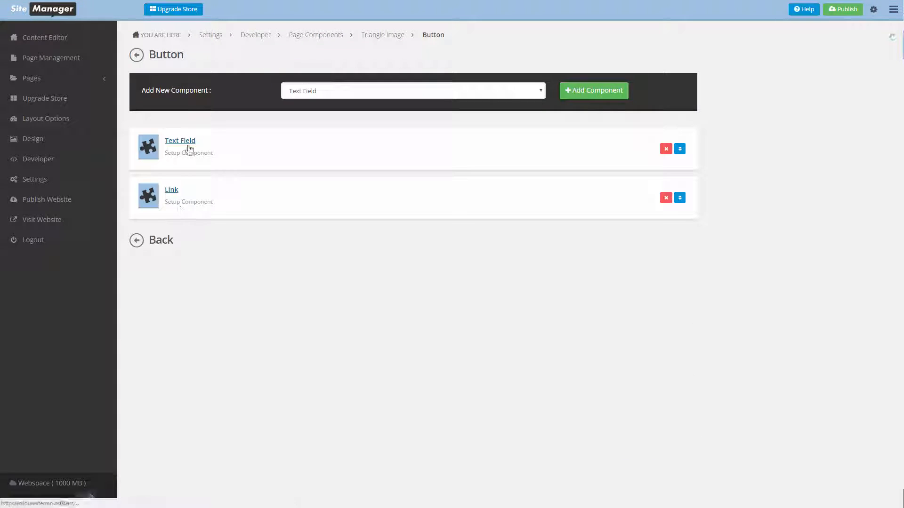
click(183, 142)
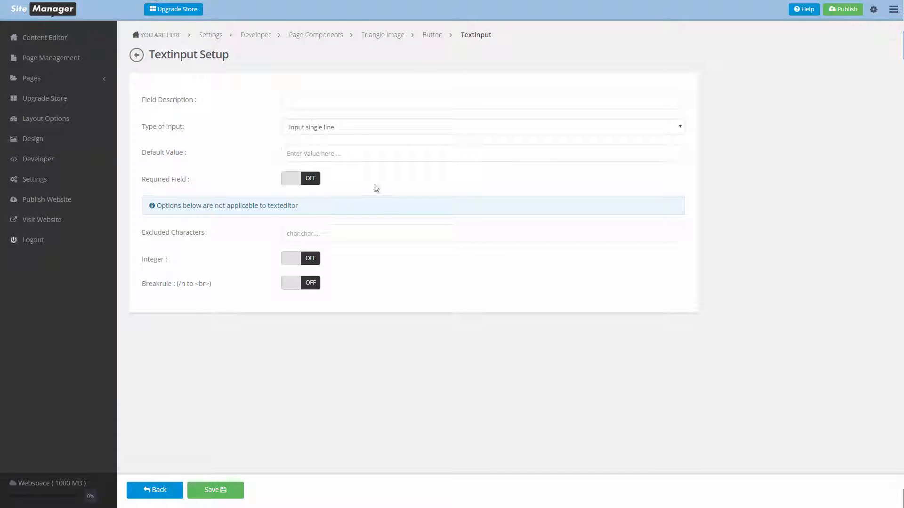
Save the single-line text input with field description "Button Label:" and default value "Button", and open the Button item's Link setup.
click(304, 105)
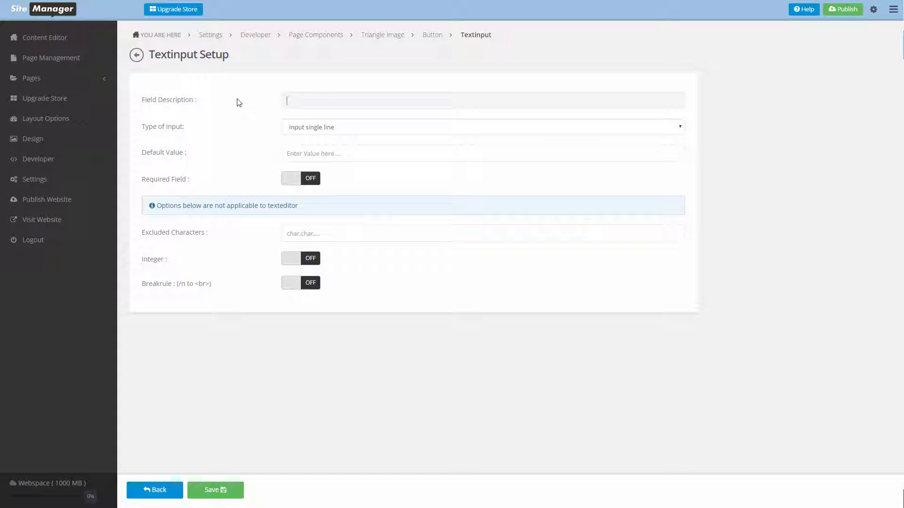
text(Button Label:)
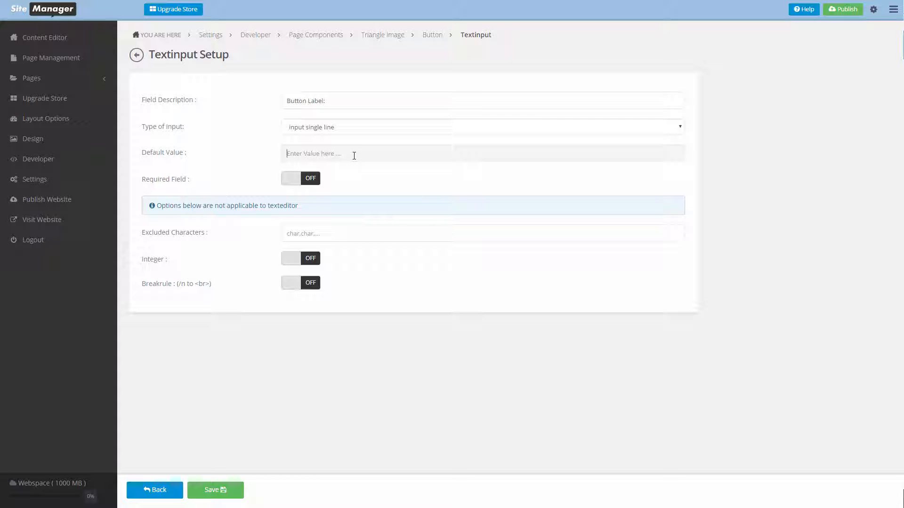
text(Button)
click(324, 129)
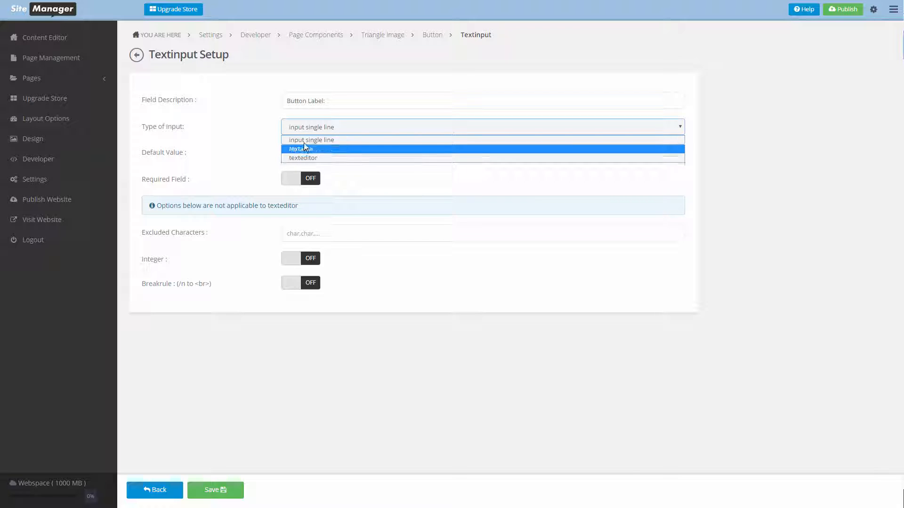
click(309, 131)
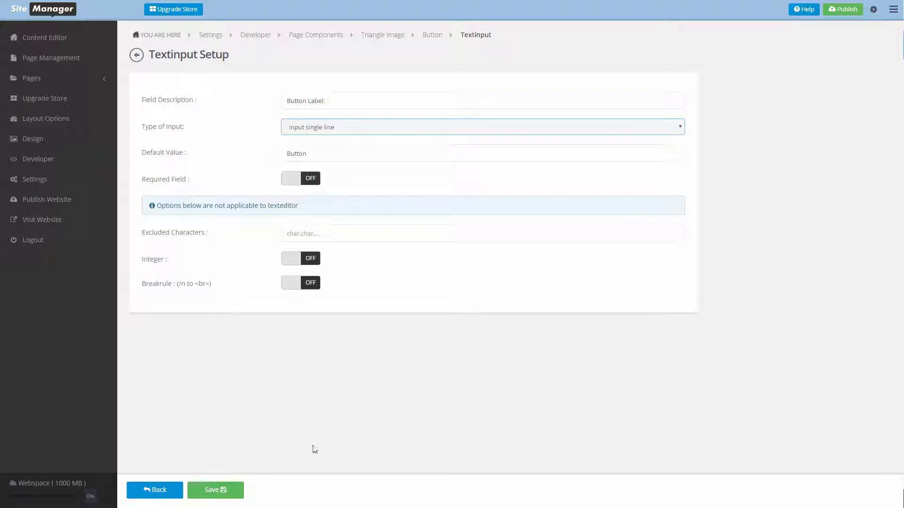
click(221, 490)
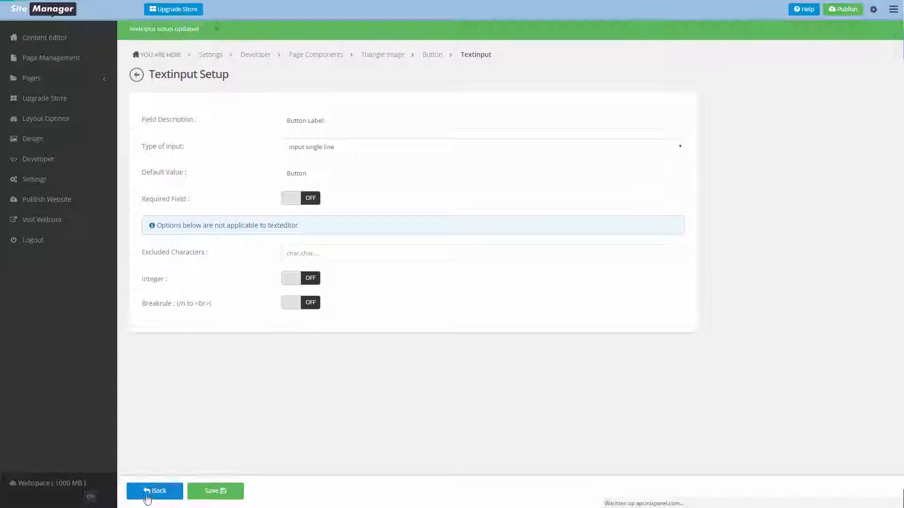
click(146, 496)
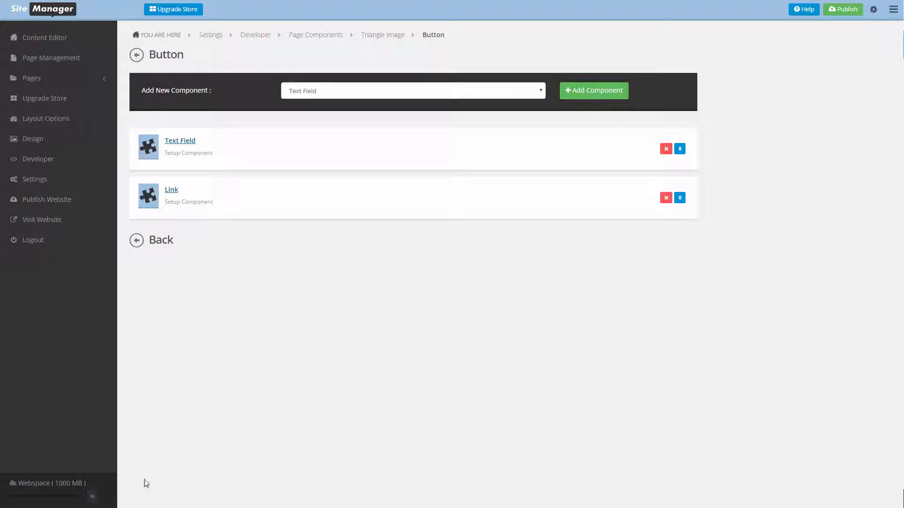
click(171, 190)
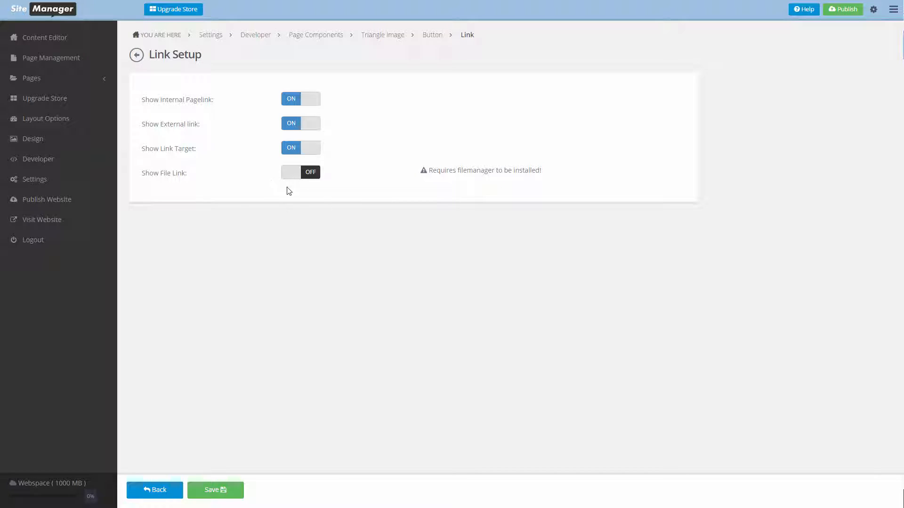
Open the Triangle Image component on the Training page for editing and add one Button item to it.
click(73, 42)
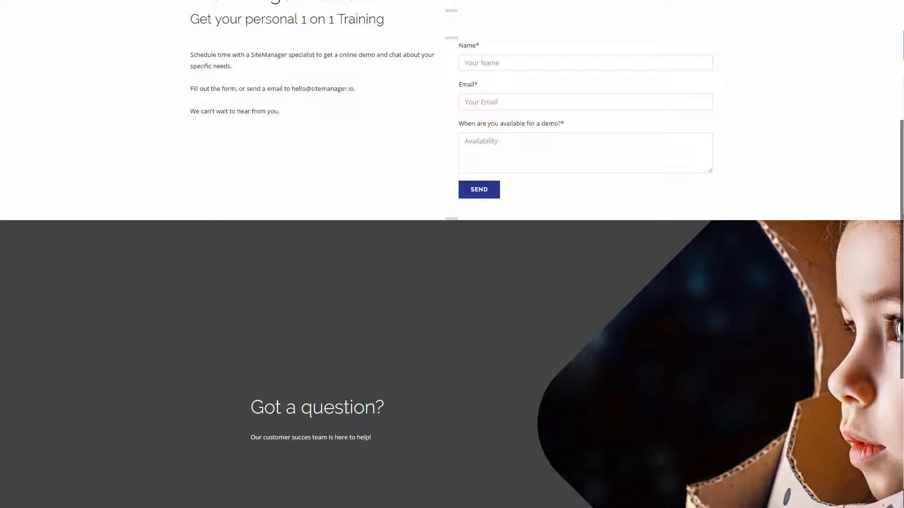
click(866, 229)
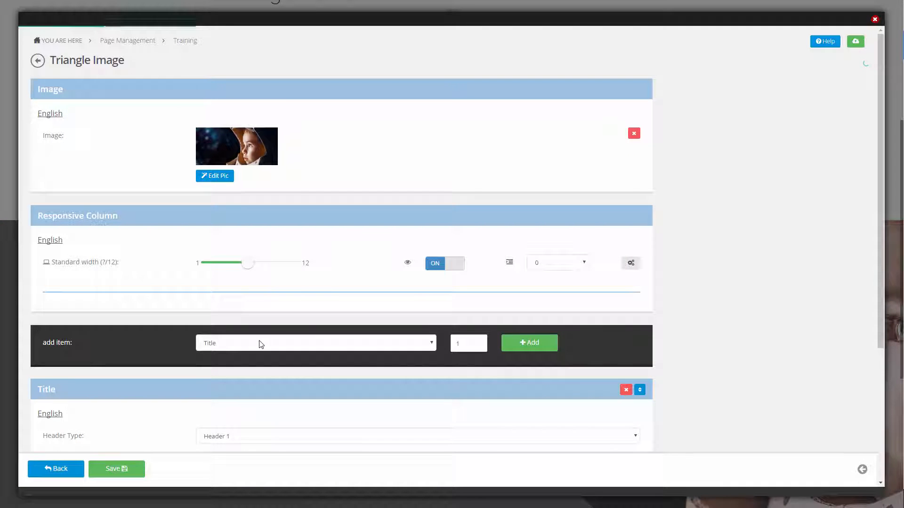
click(261, 343)
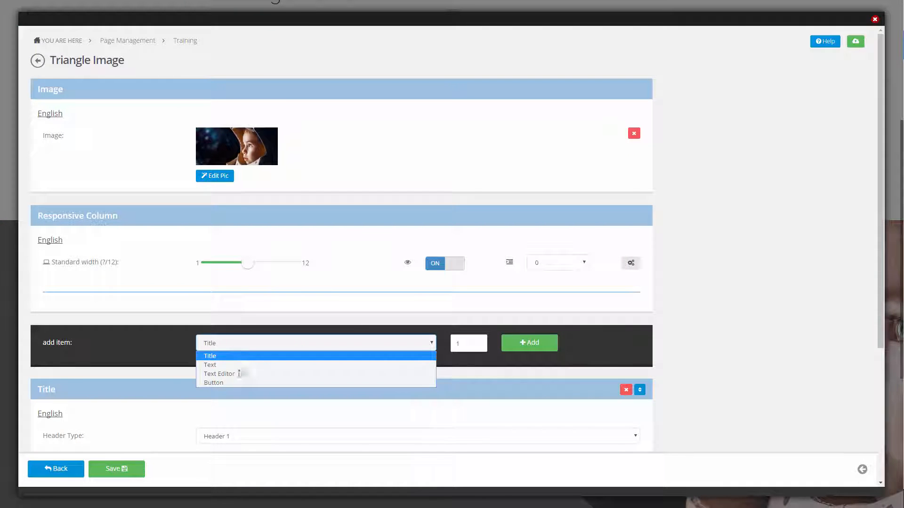
click(226, 382)
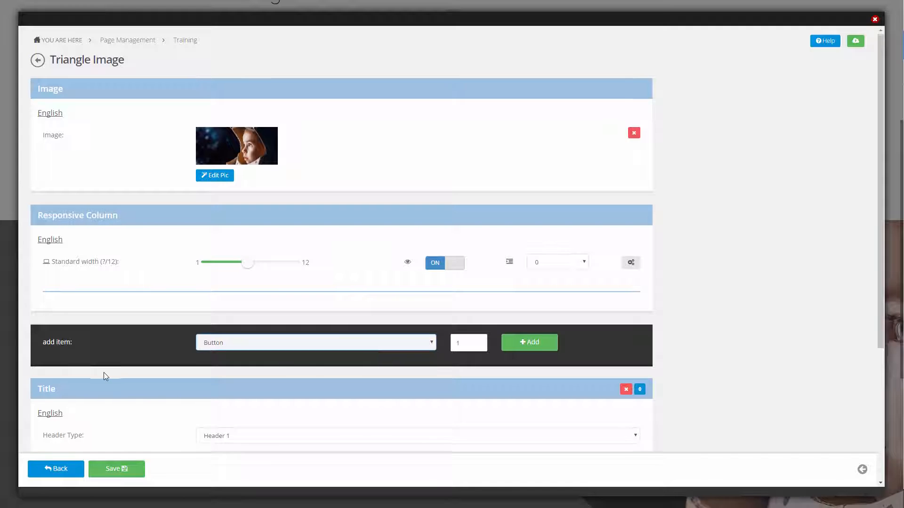
scroll(104, 372, down, 2)
click(266, 247)
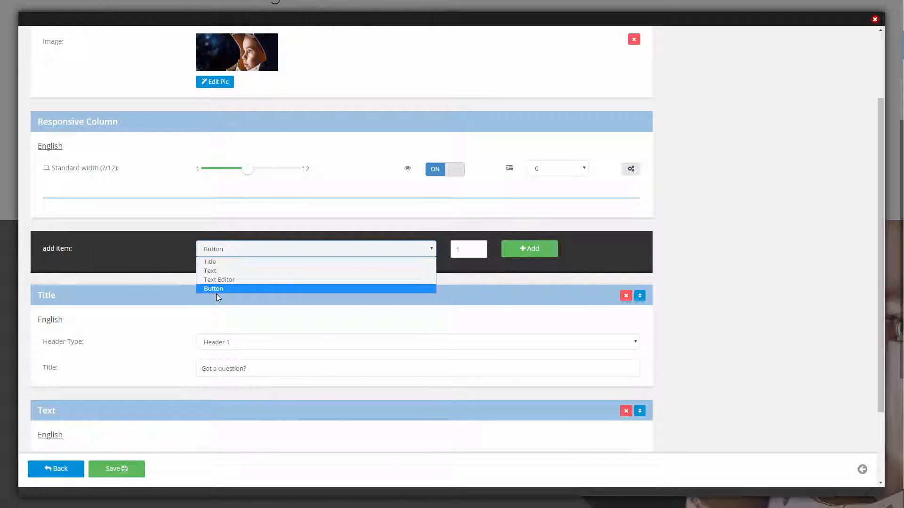
click(218, 289)
click(528, 250)
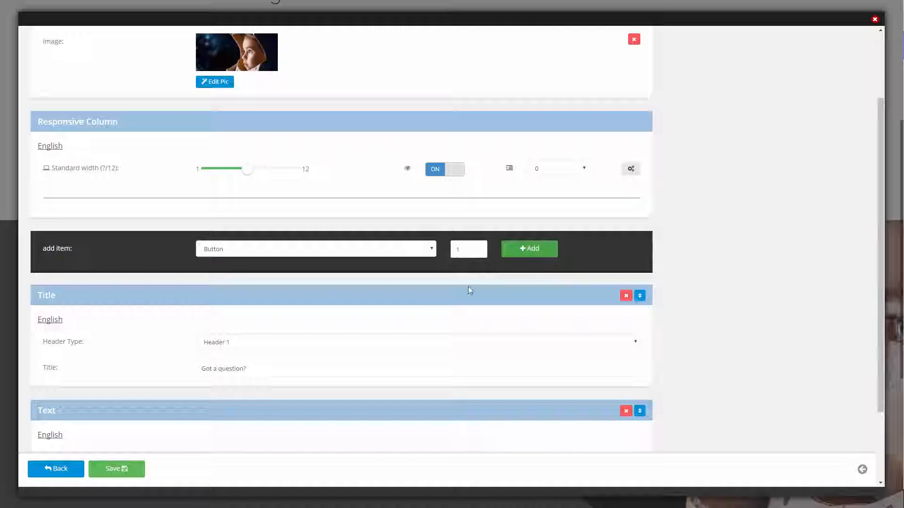
scroll(266, 333, down, 7)
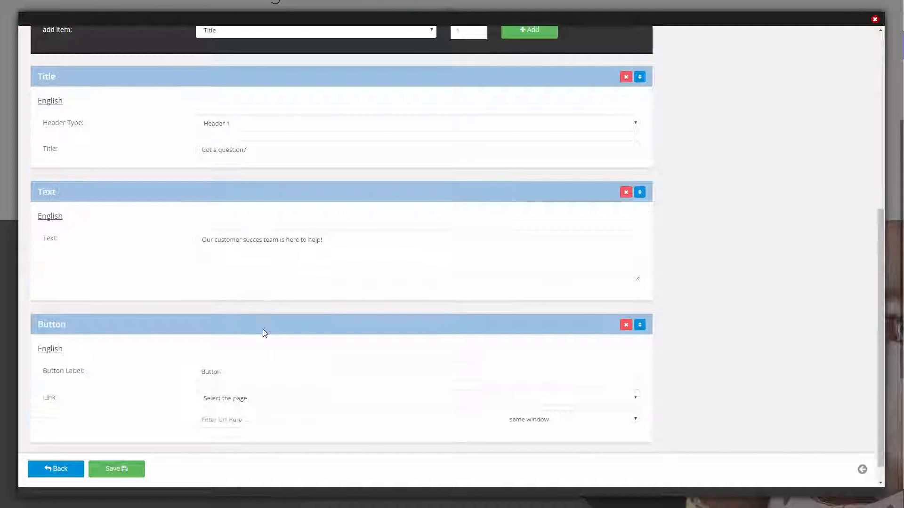
click(254, 380)
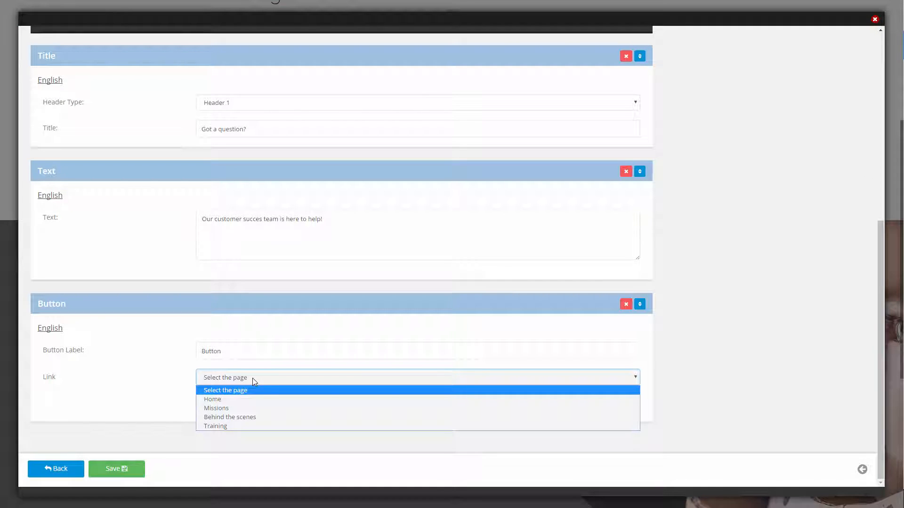
click(252, 378)
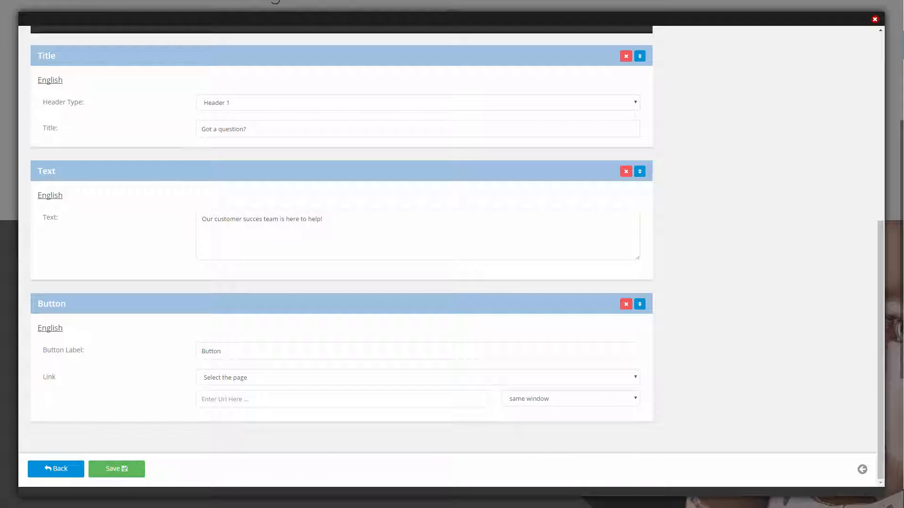
click(266, 399)
text(https://support.sitemanager.io/hc/en-us/requests/new)
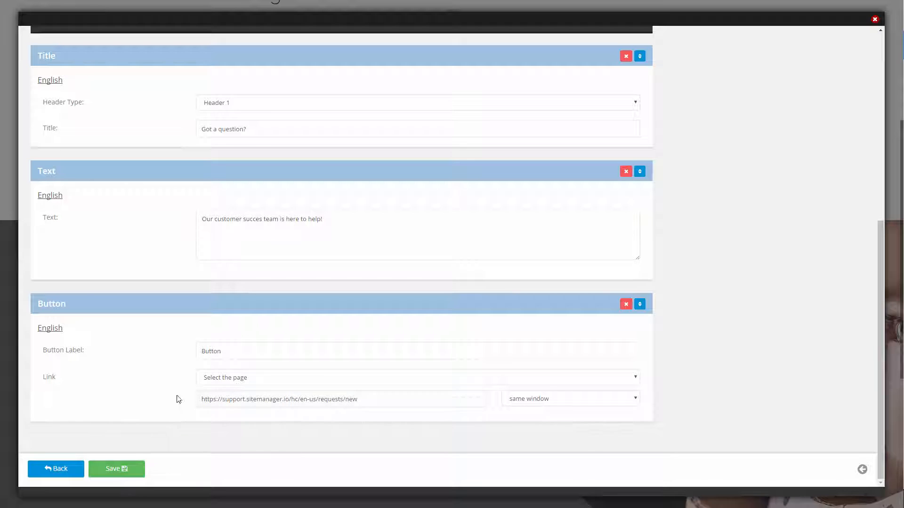
Label the button "New Ticket", make its link open in a new window, and save the component before returning to the page.
drag(231, 359, 153, 358)
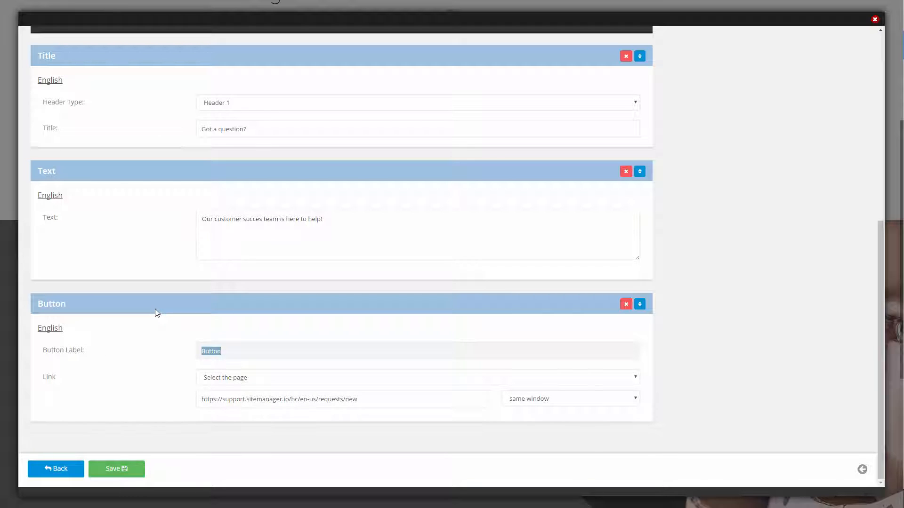
text(New Ticket)
click(530, 400)
click(528, 420)
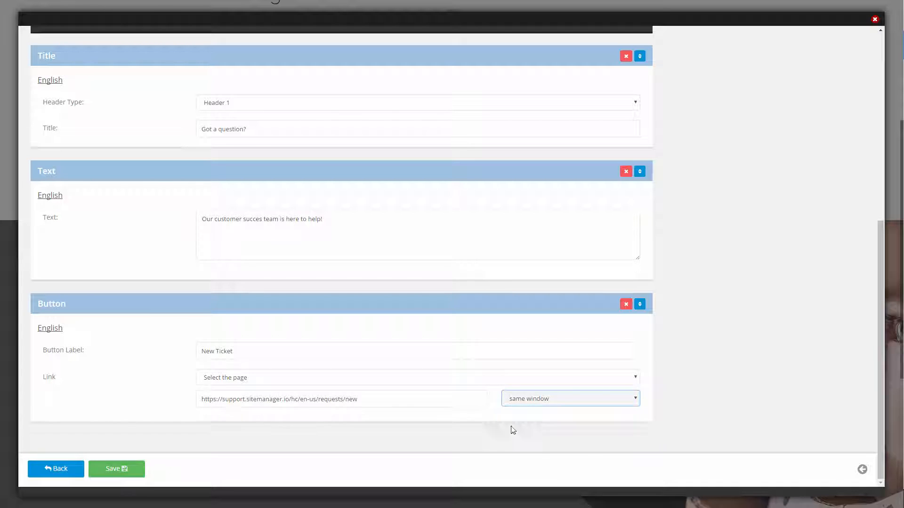
click(135, 471)
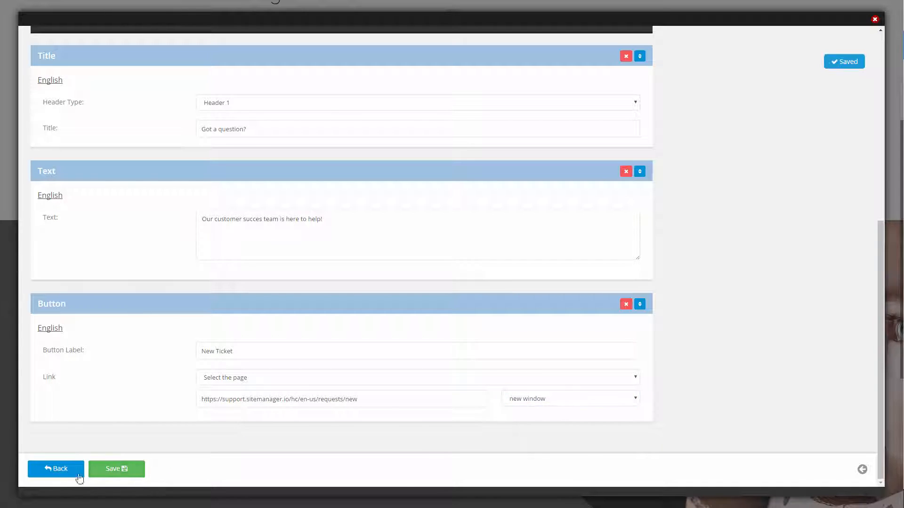
click(58, 471)
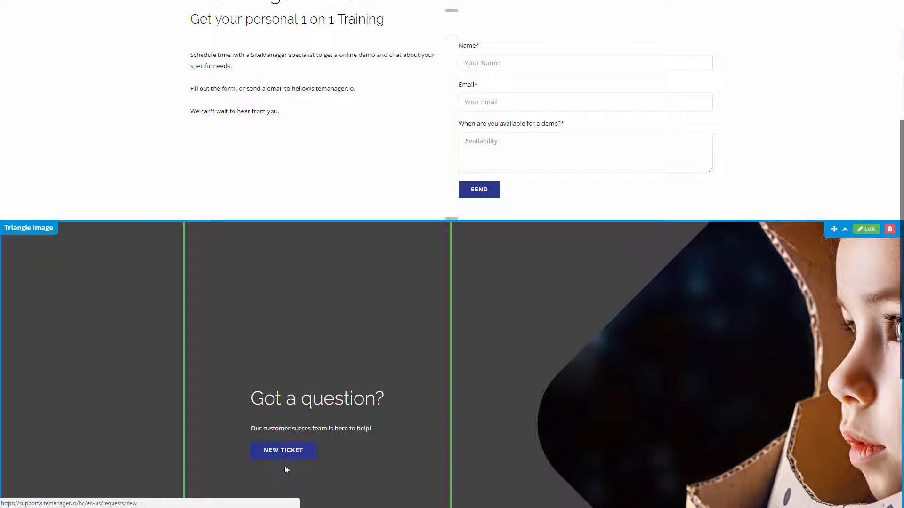
Check the New Ticket button on the Training page and open the Triangle Image page component's code in the developer area.
scroll(336, 464, down, 1)
scroll(335, 462, down, 1)
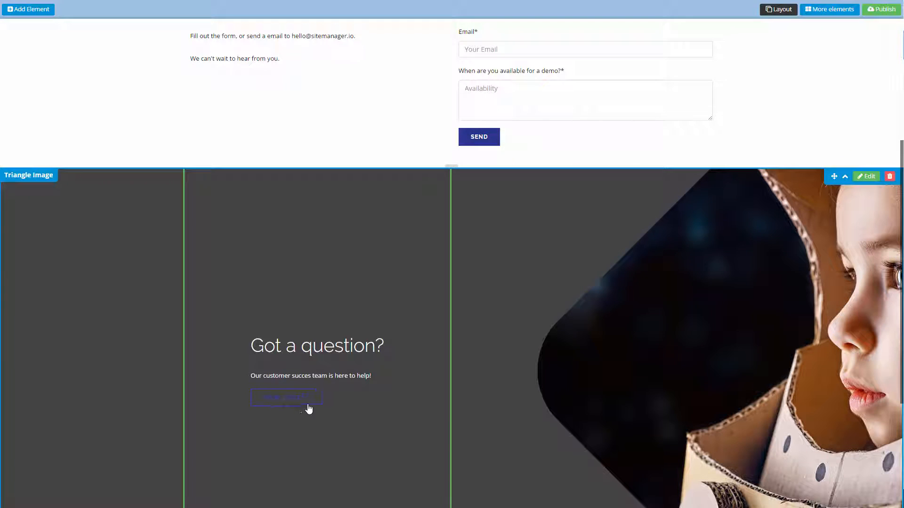
scroll(292, 407, down, 2)
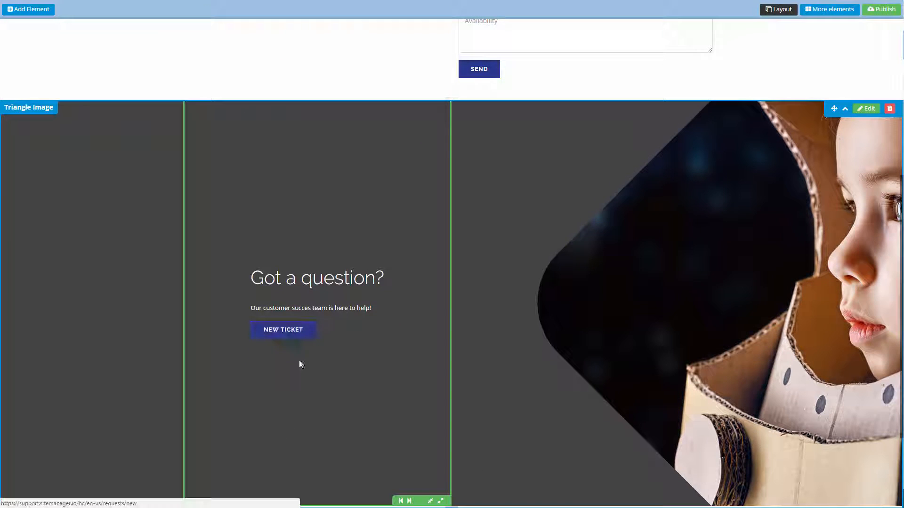
scroll(304, 405, down, 1)
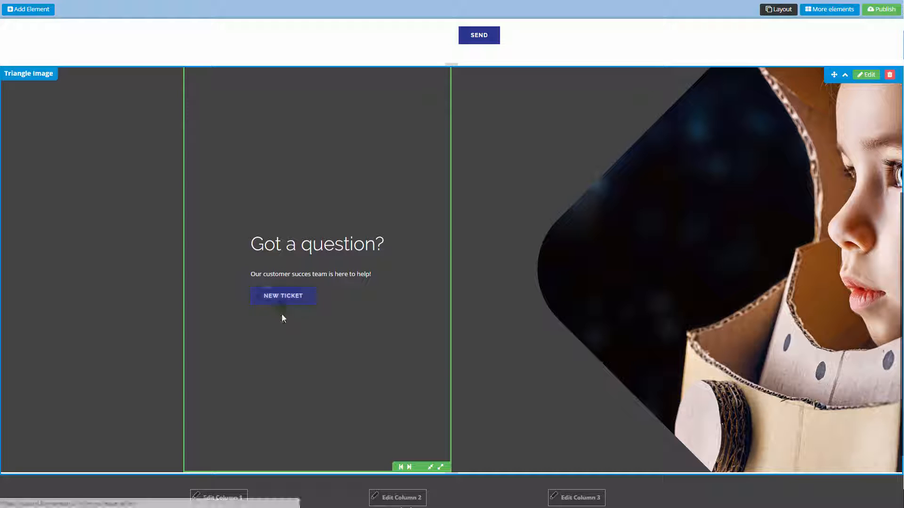
scroll(284, 340, up, 3)
scroll(284, 340, up, 5)
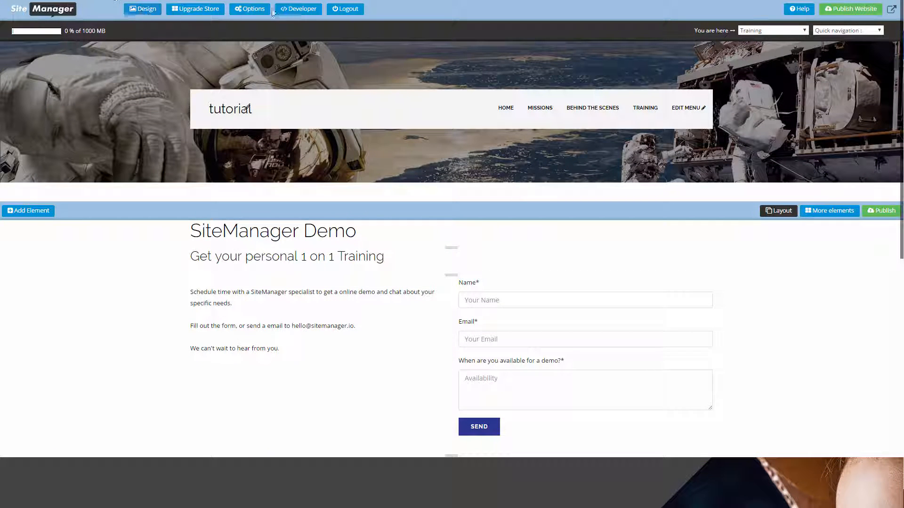
click(299, 9)
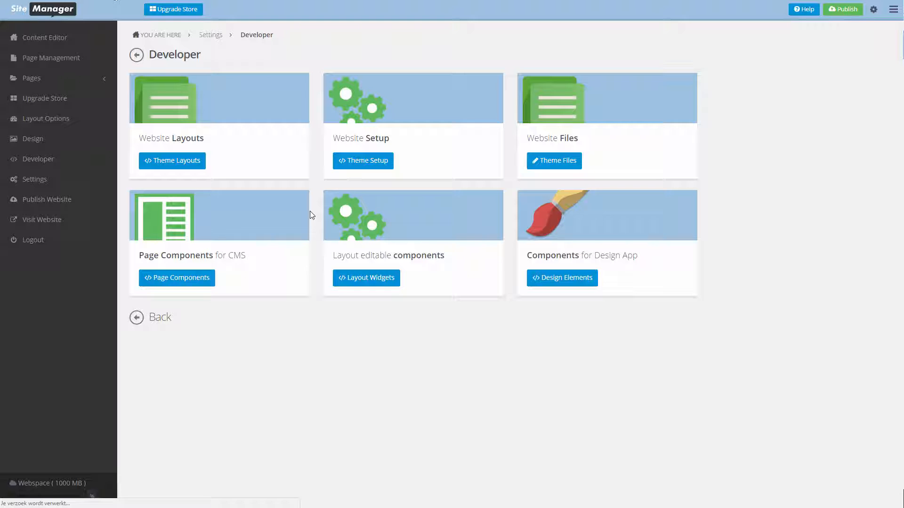
click(157, 283)
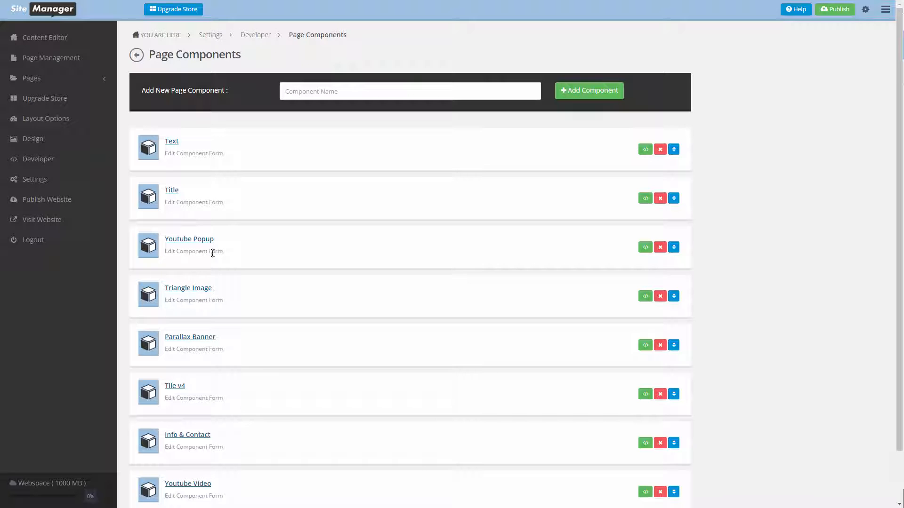
click(644, 297)
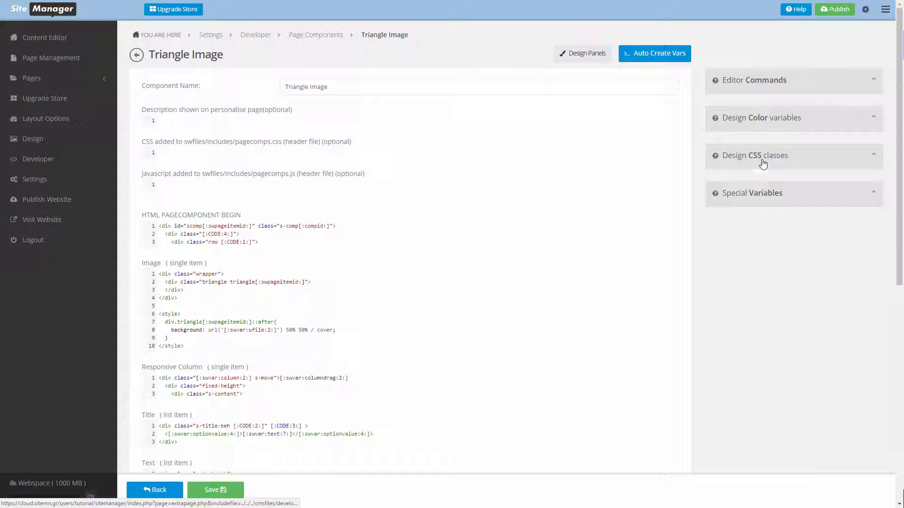
Replace the class of the Button item's link tag with the alternate button class s-btn-alt and save the component.
click(741, 163)
click(716, 222)
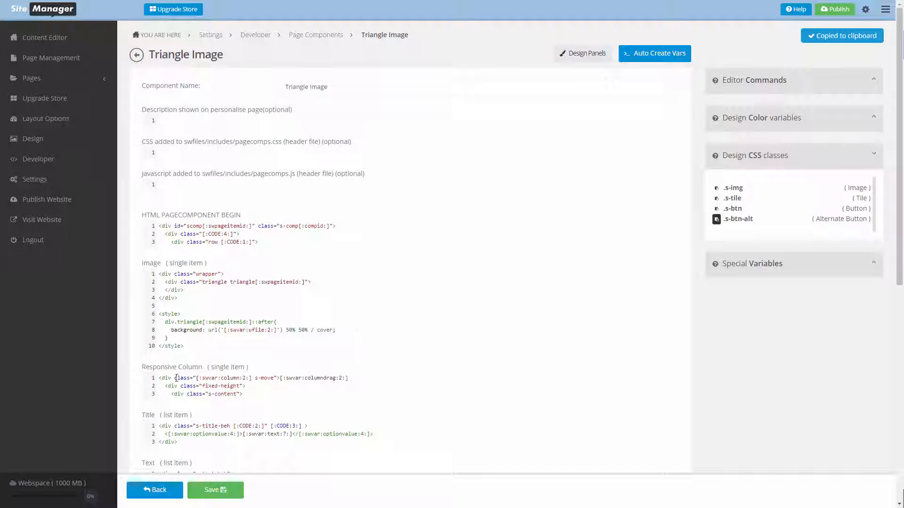
scroll(178, 386, down, 4)
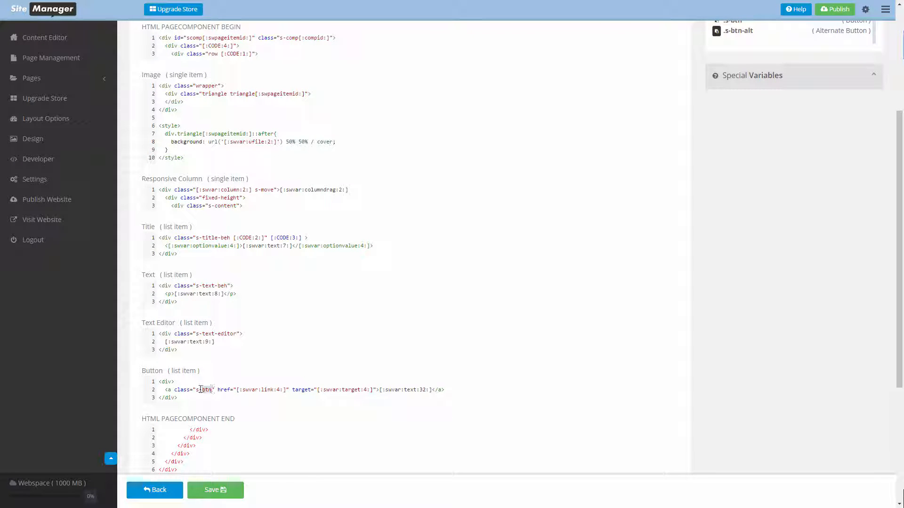
key(ctrl+v)
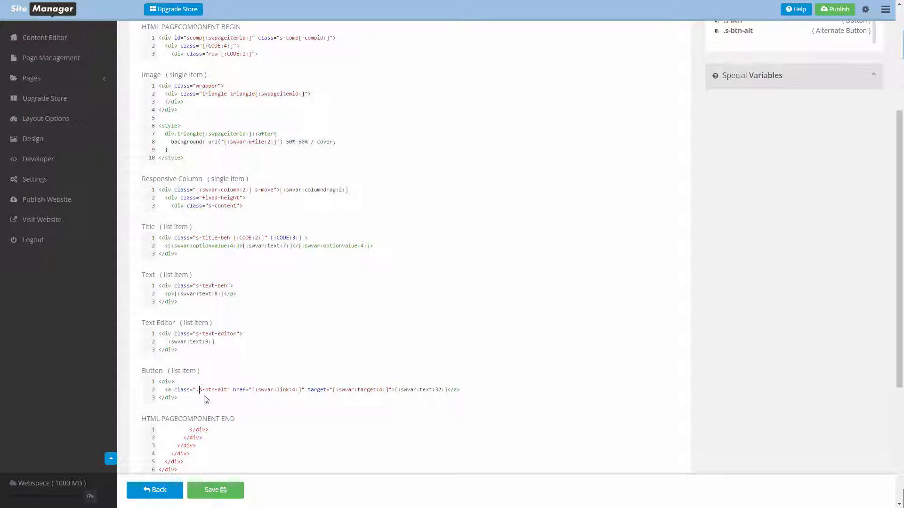
key(BackSpace)
click(215, 490)
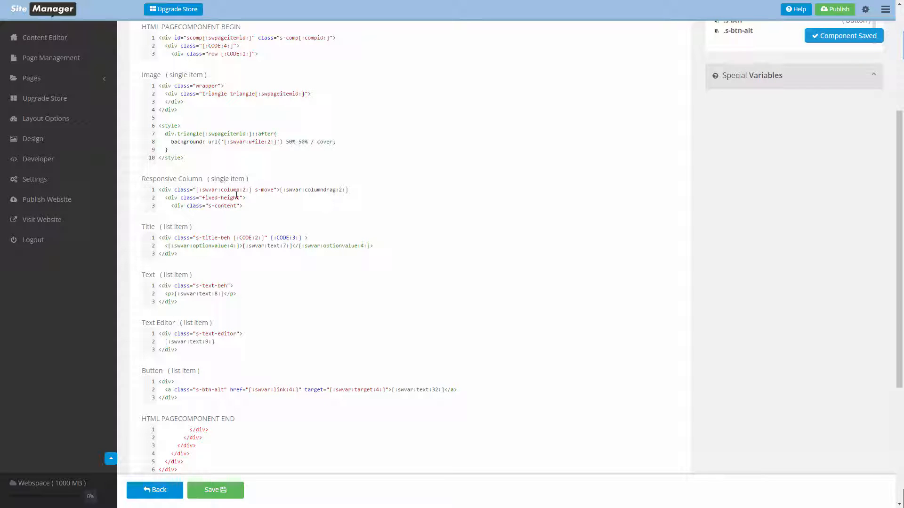
Return to the Training page and examine how the New Ticket button looks in the Triangle Image section.
click(64, 39)
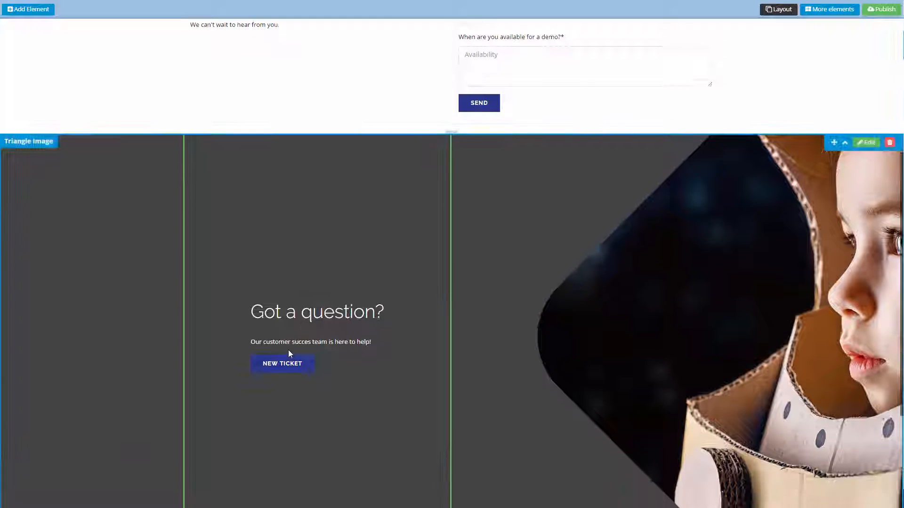
scroll(283, 363, down, 3)
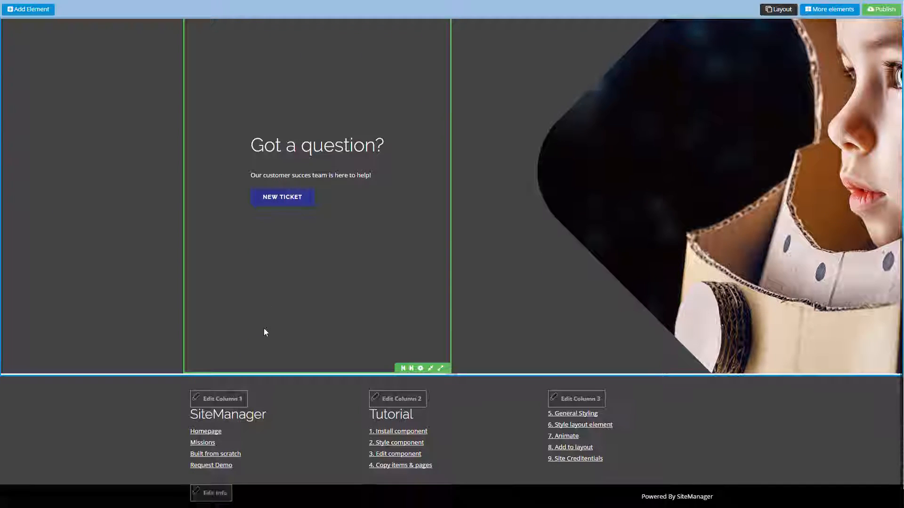
scroll(262, 325, up, 4)
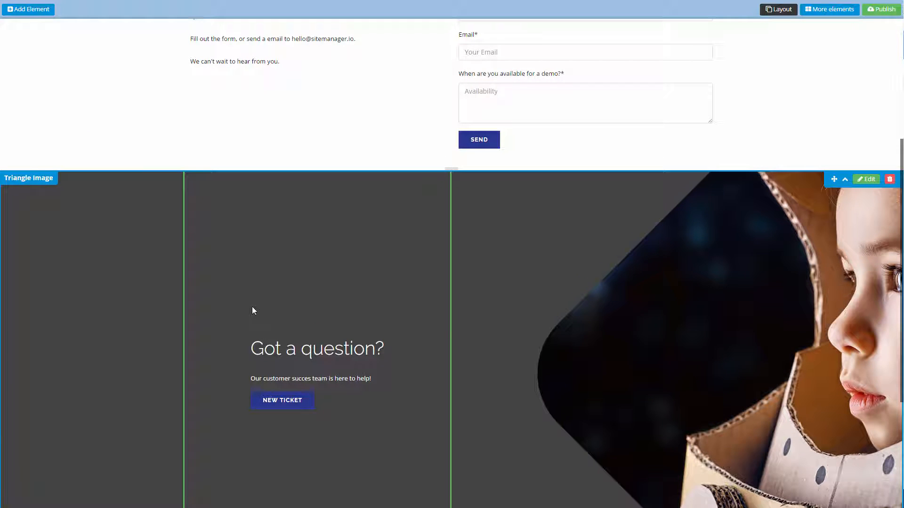
scroll(252, 308, down, 1)
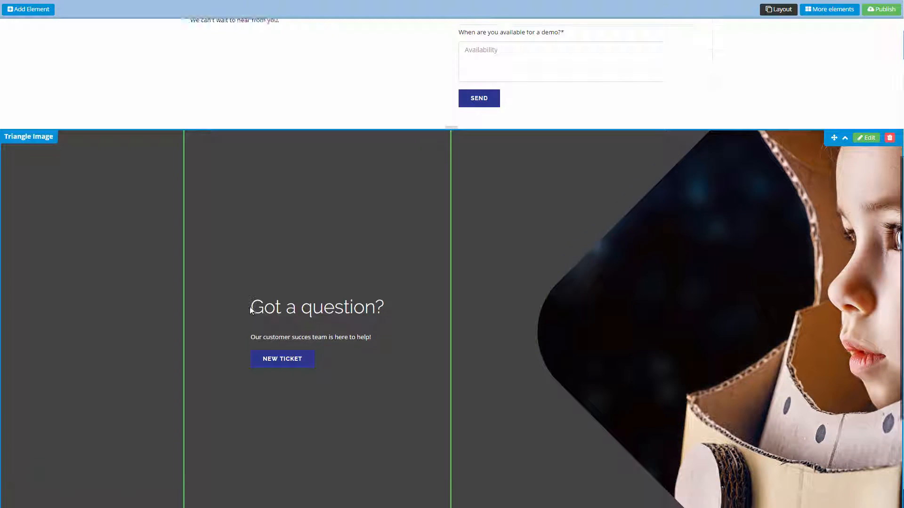
scroll(250, 307, down, 1)
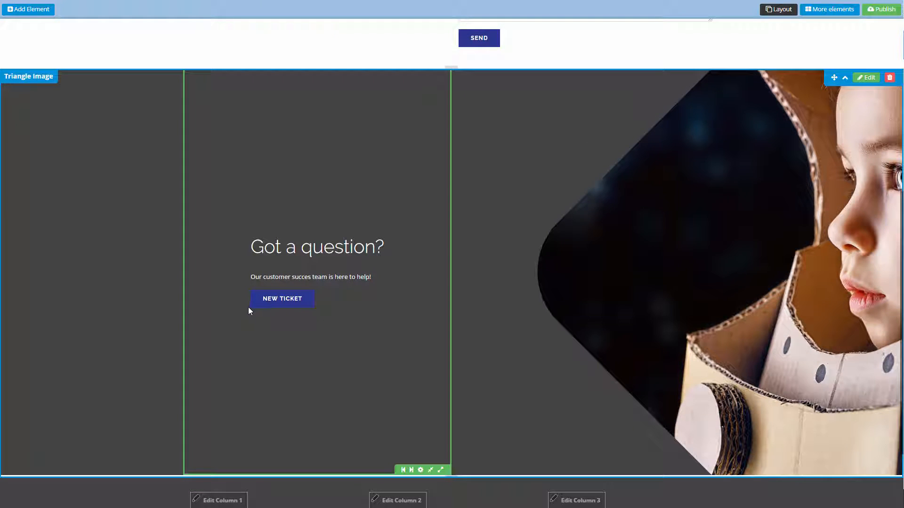
scroll(241, 309, down, 1)
scroll(240, 309, up, 6)
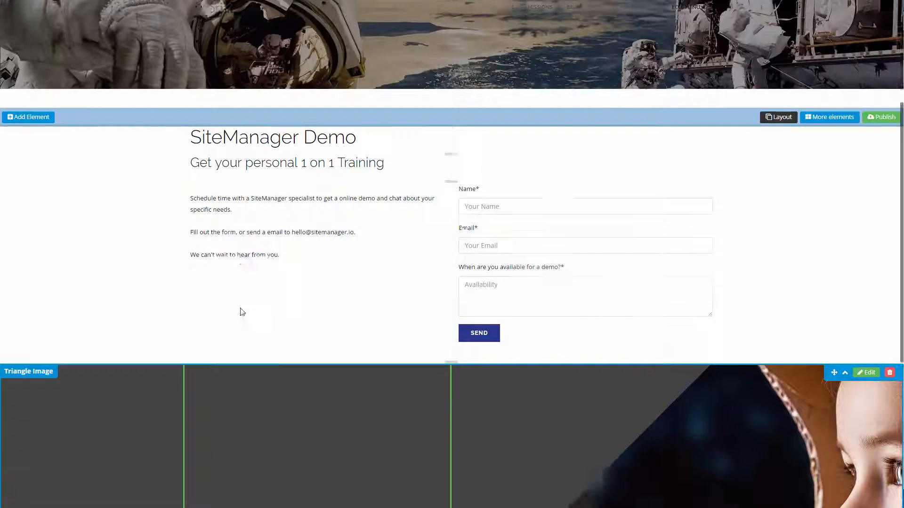
scroll(240, 311, down, 4)
scroll(241, 308, up, 6)
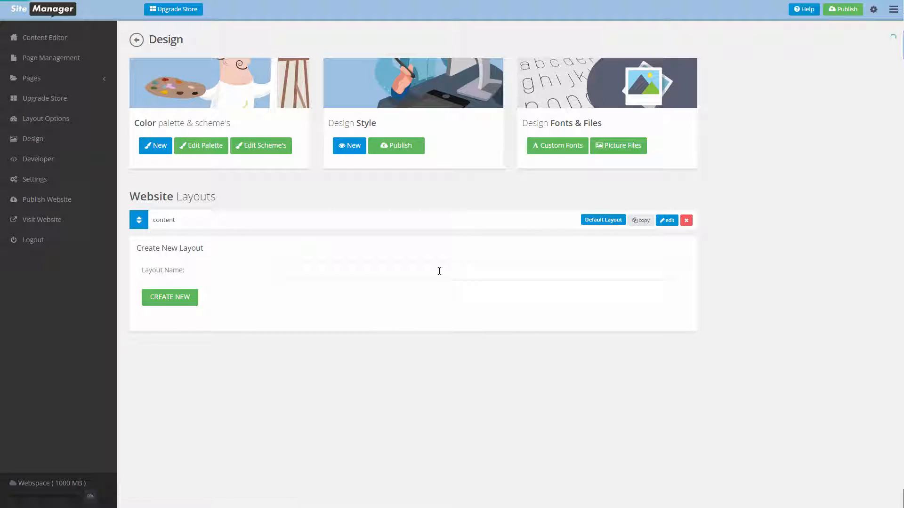
Open the content layout in the design editor and switch its preview to the Training page.
click(666, 220)
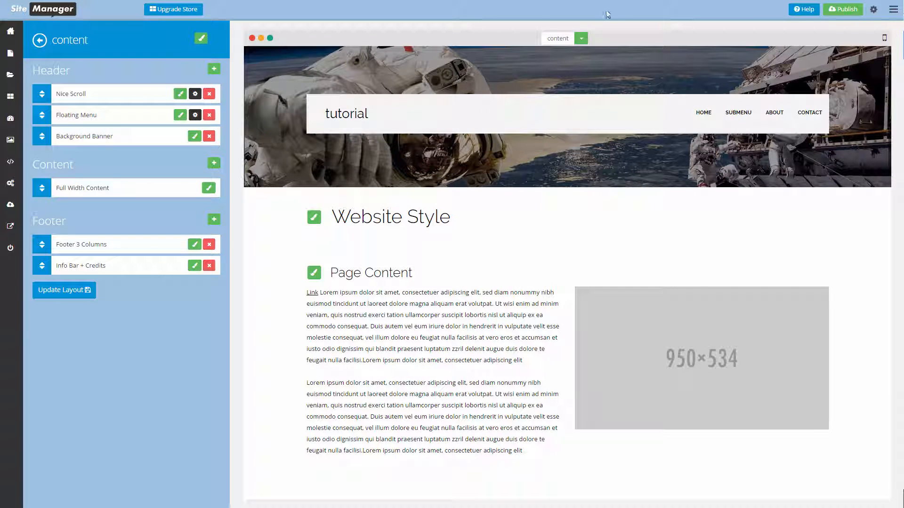
click(581, 38)
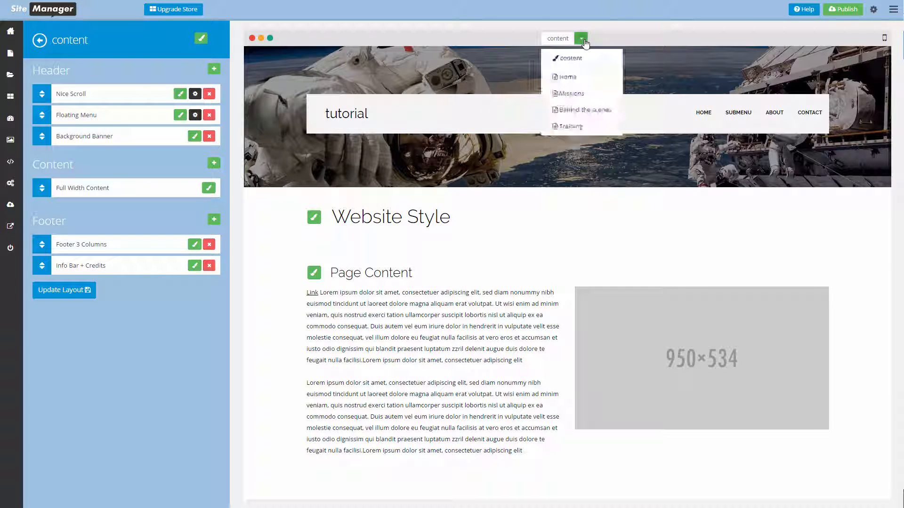
click(569, 127)
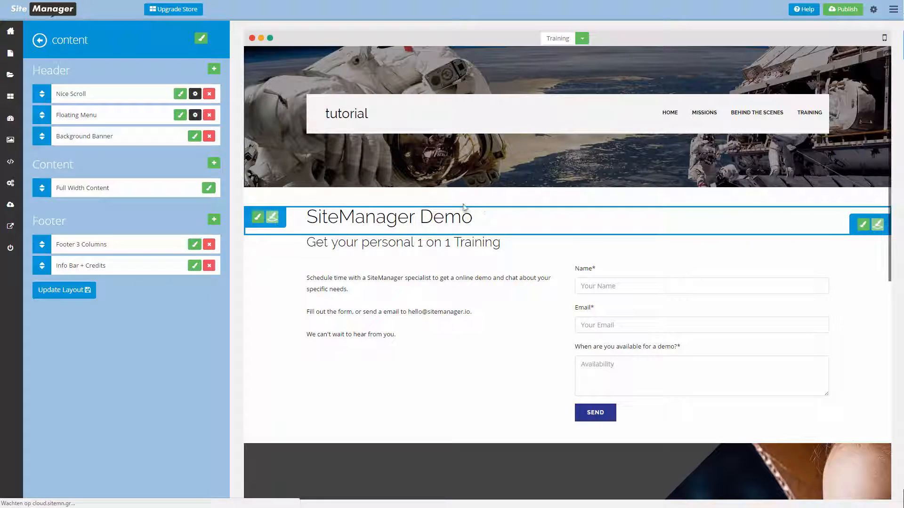
Set the banner background color of the Big Triangle Image element on the Training page to Color 3.
scroll(498, 338, down, 7)
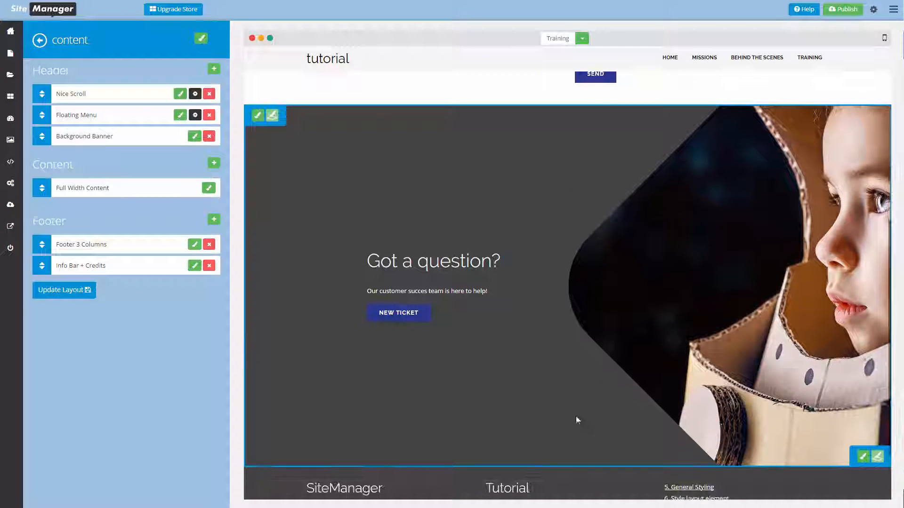
scroll(286, 476, down, 2)
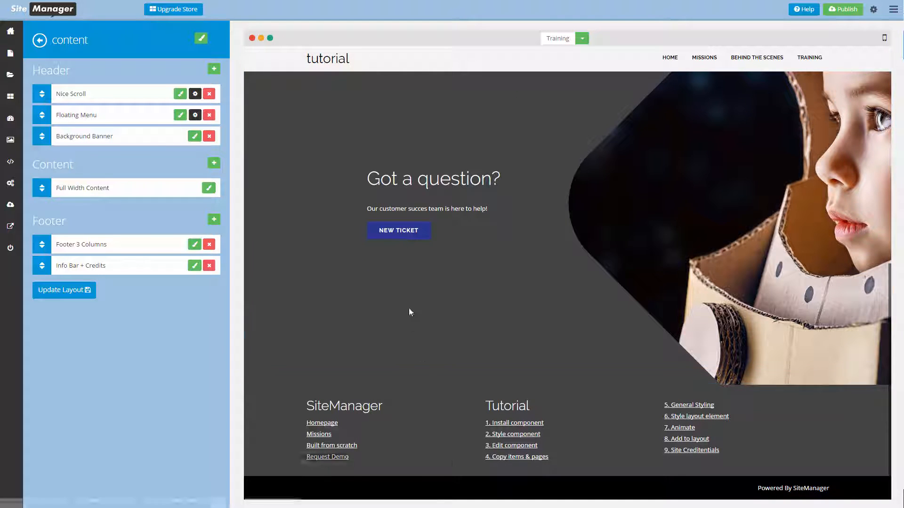
scroll(394, 337, up, 2)
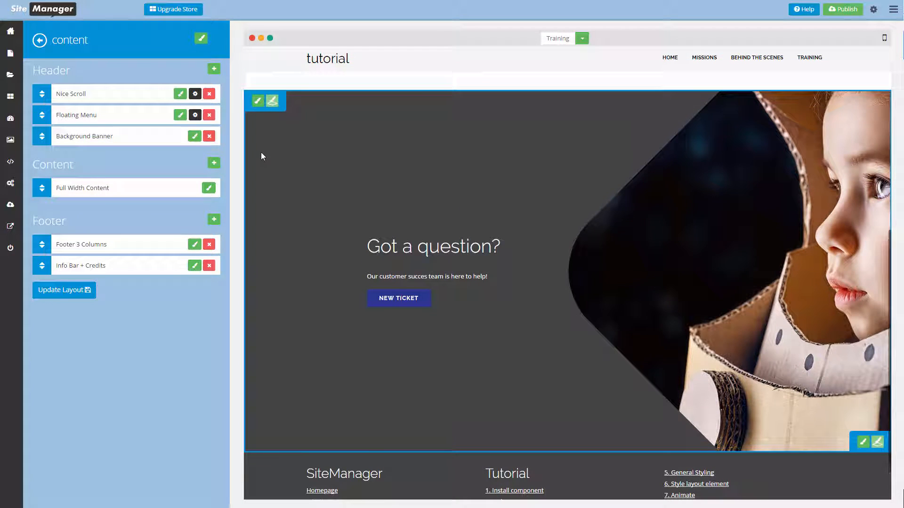
click(257, 101)
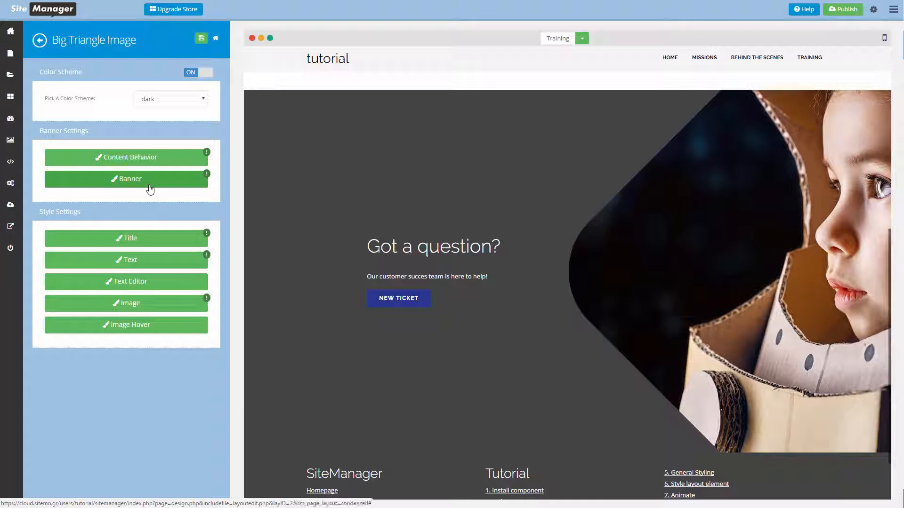
click(148, 189)
click(145, 104)
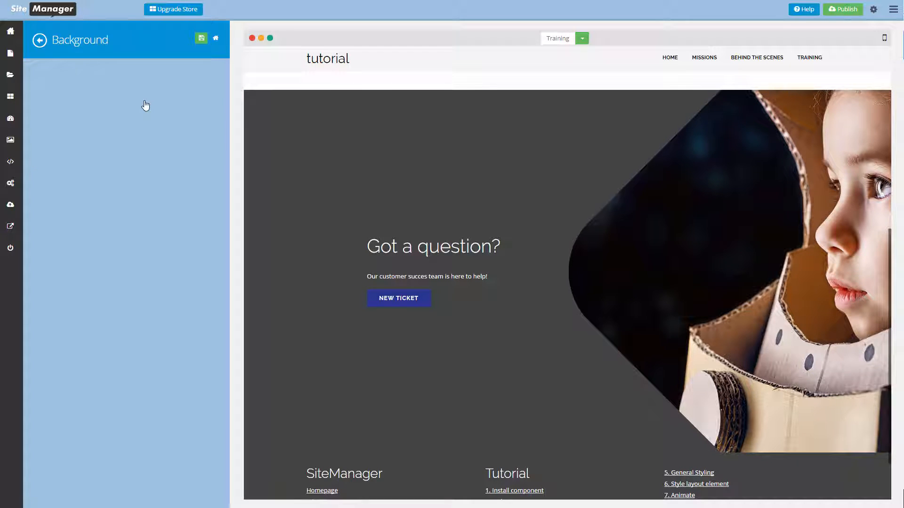
click(168, 138)
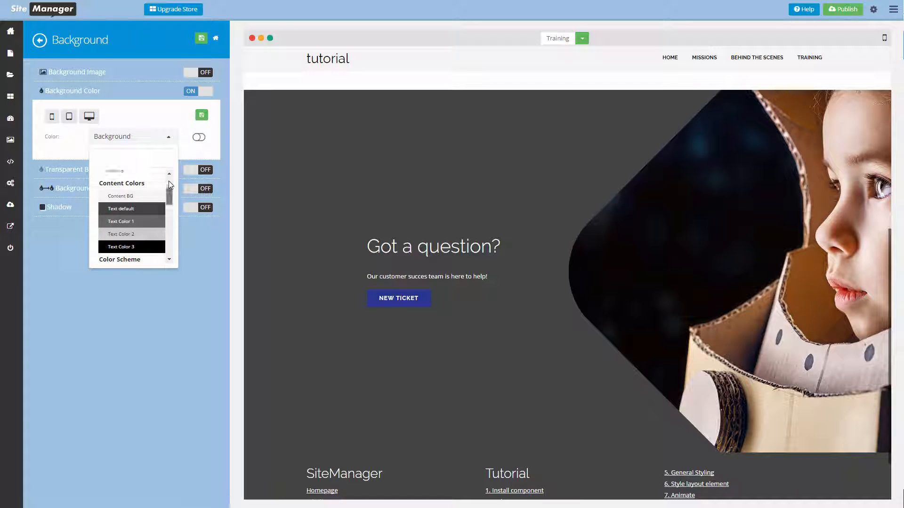
scroll(151, 207, down, 3)
click(136, 215)
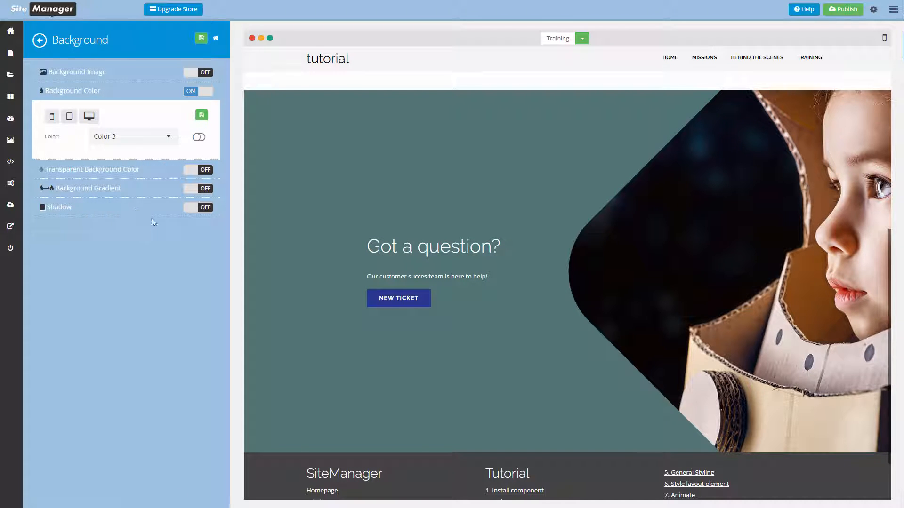
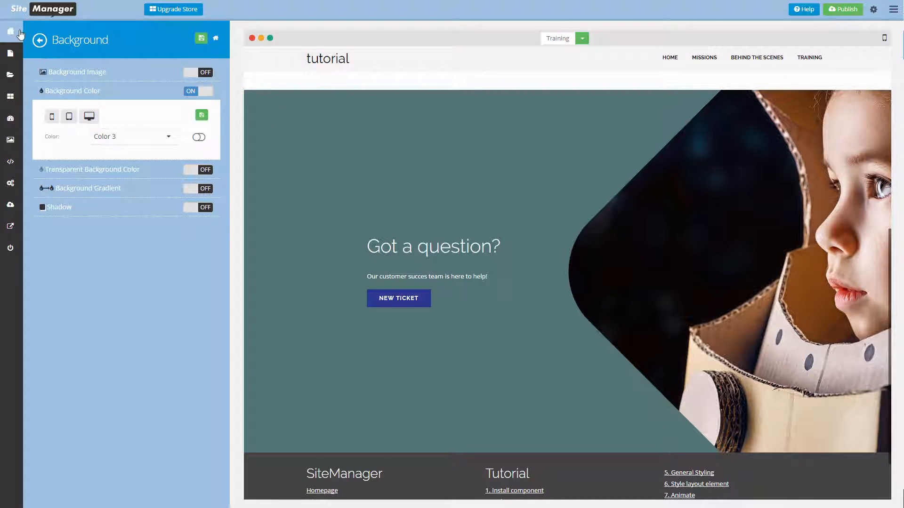
Return to the Training page in the content editor and examine the Triangle Image section with its New Ticket button.
click(20, 31)
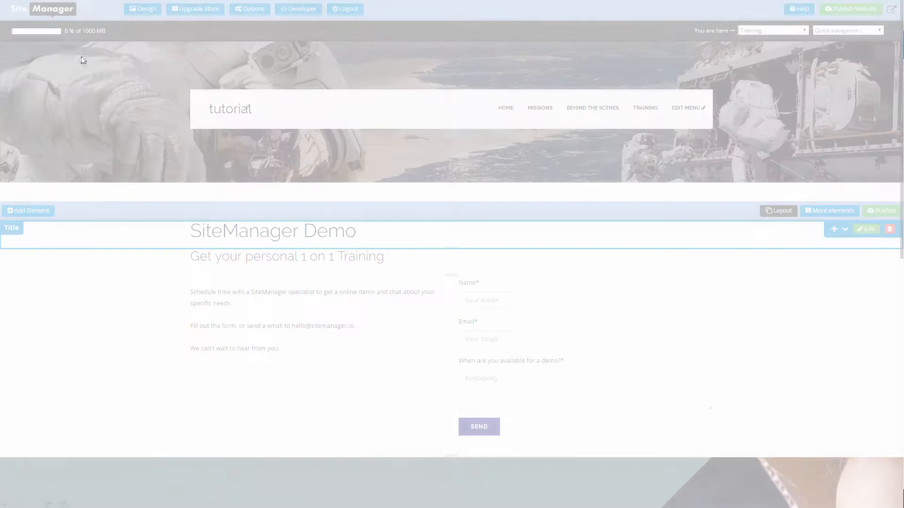
scroll(288, 264, down, 9)
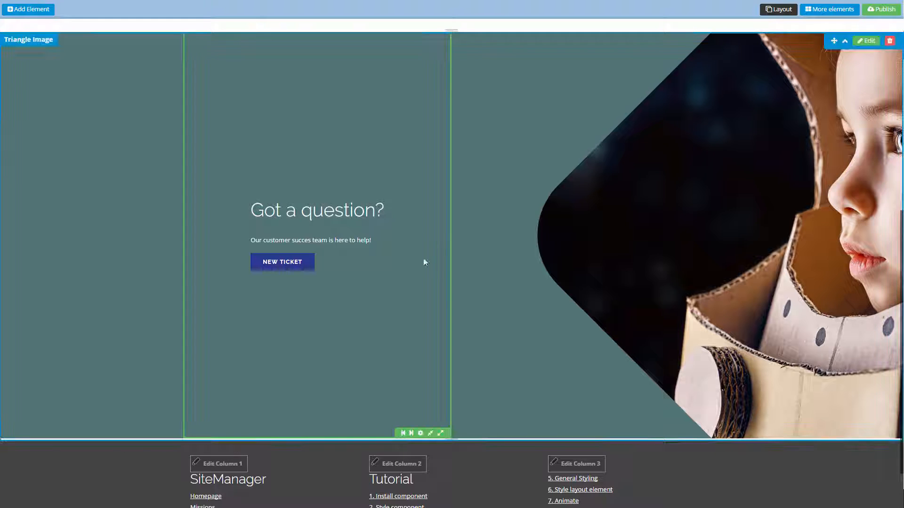
scroll(614, 283, up, 3)
scroll(351, 269, down, 4)
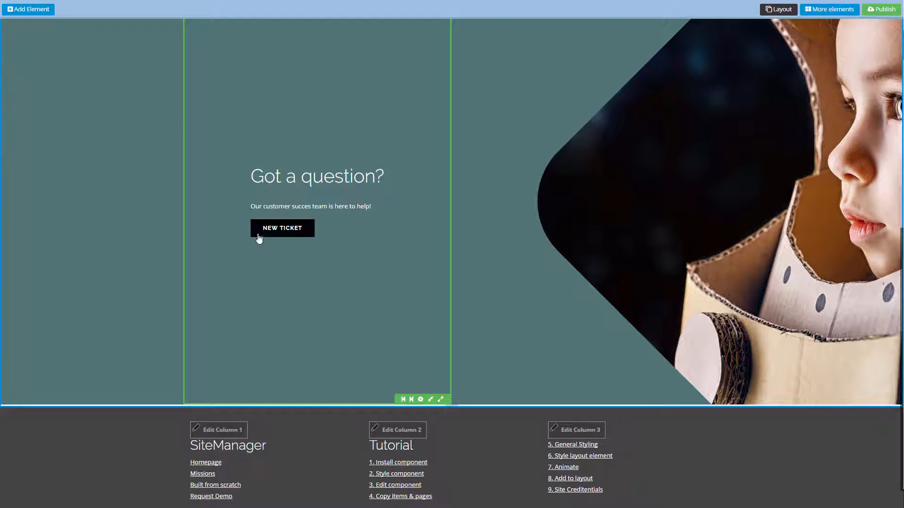
scroll(561, 430, down, 1)
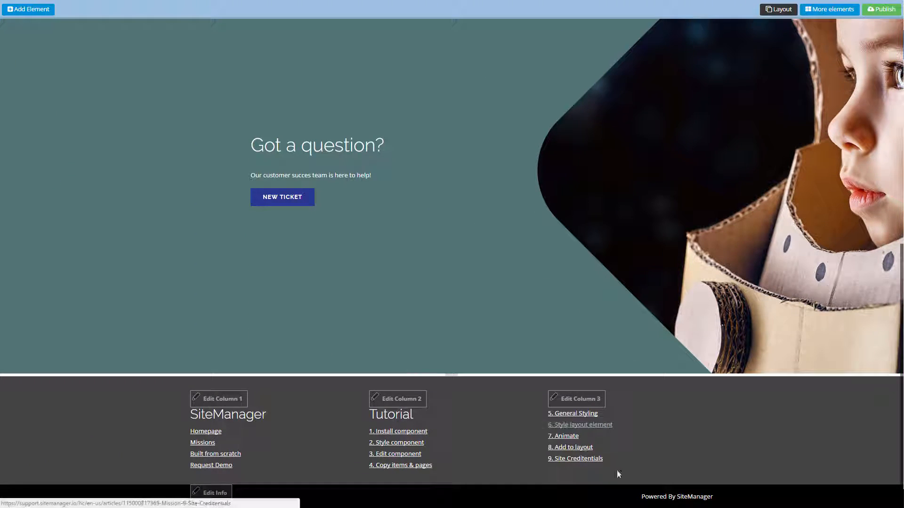
scroll(551, 419, up, 6)
scroll(534, 405, up, 4)
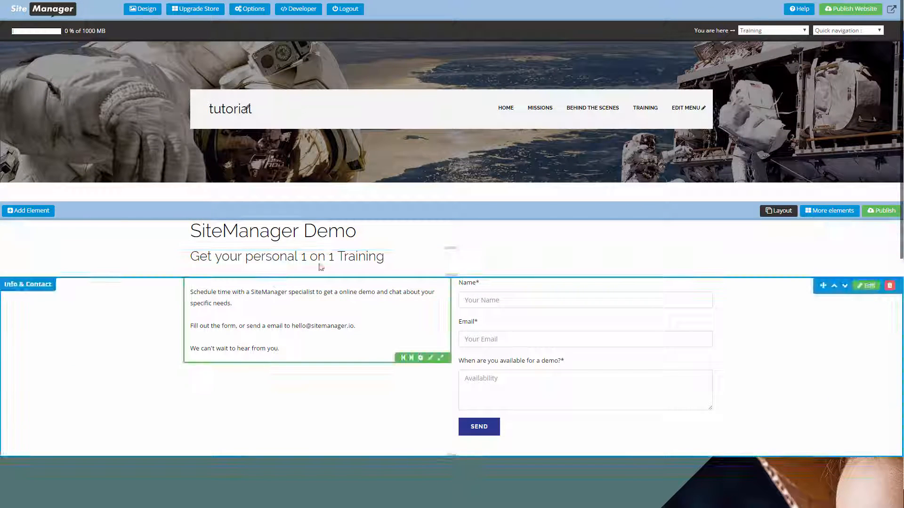
Switch to the Home page, open the design area and copy the content layout as a new layout named homepage.
click(508, 109)
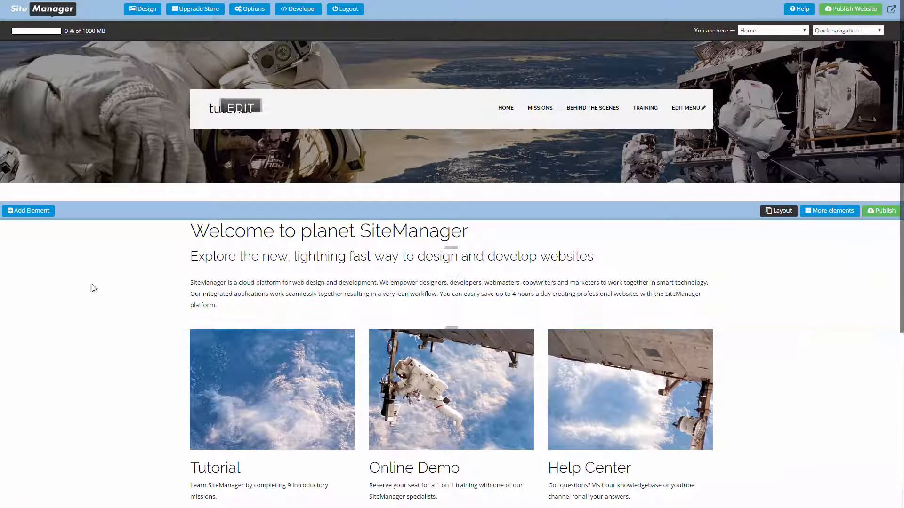
click(140, 10)
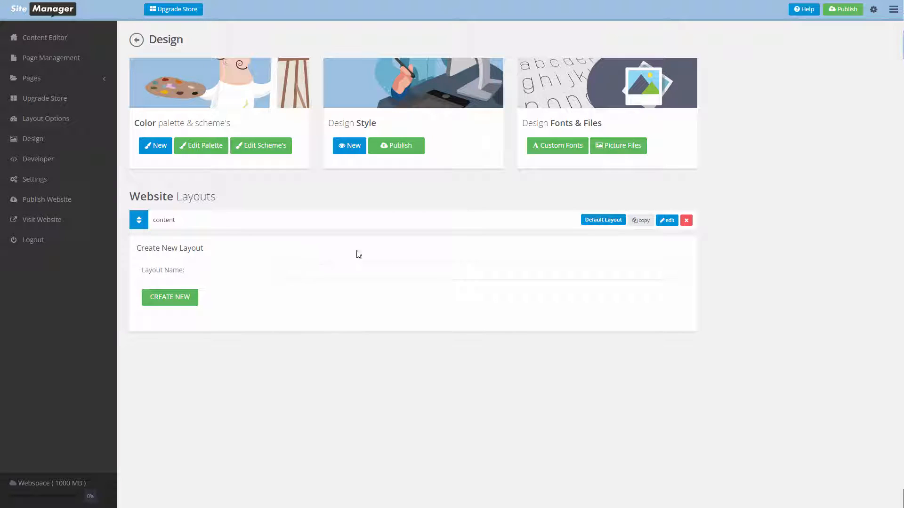
click(641, 220)
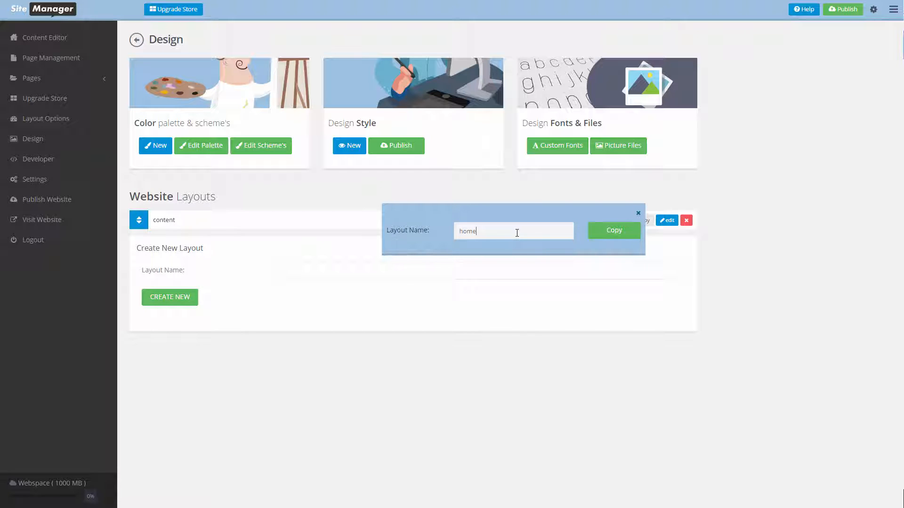
click(611, 232)
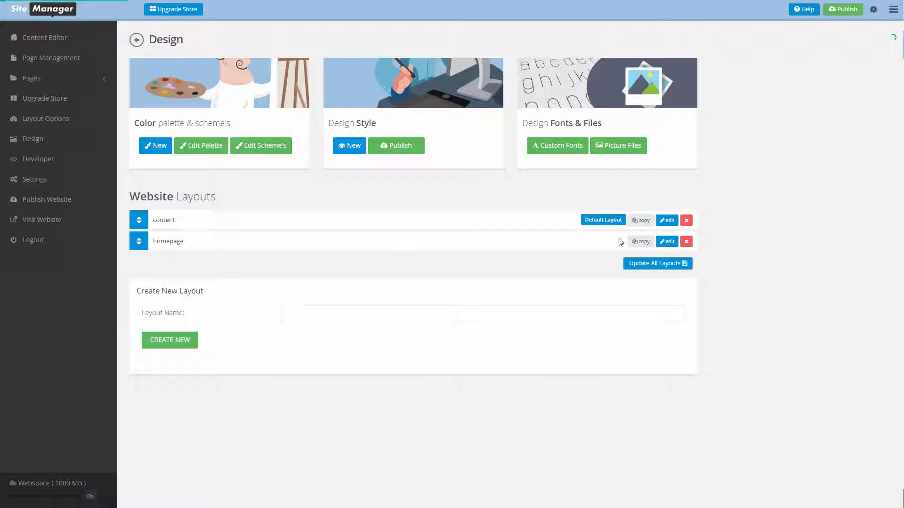
Open the homepage layout for editing and remove the Background Banner from its header.
click(668, 242)
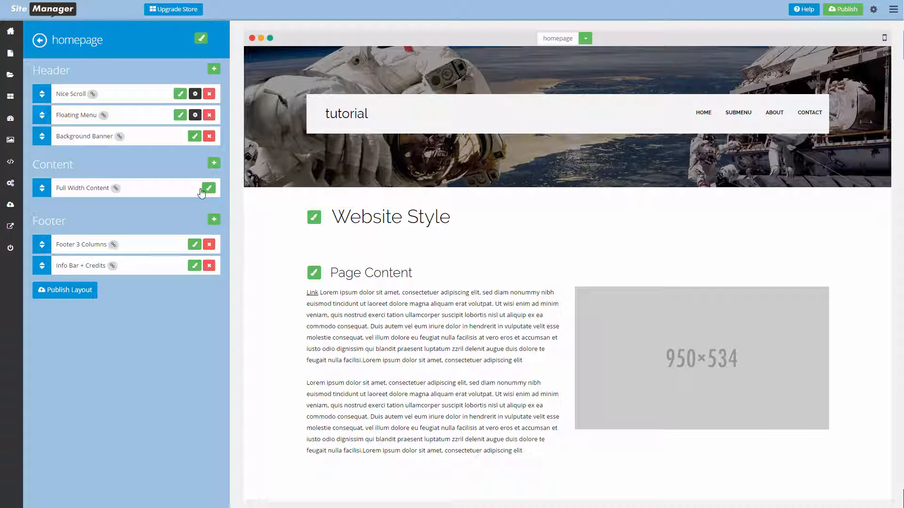
click(210, 138)
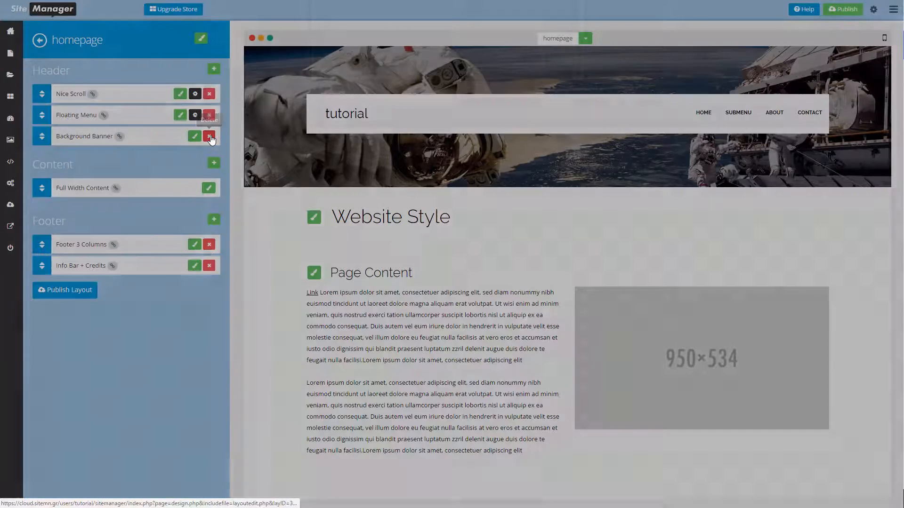
click(549, 94)
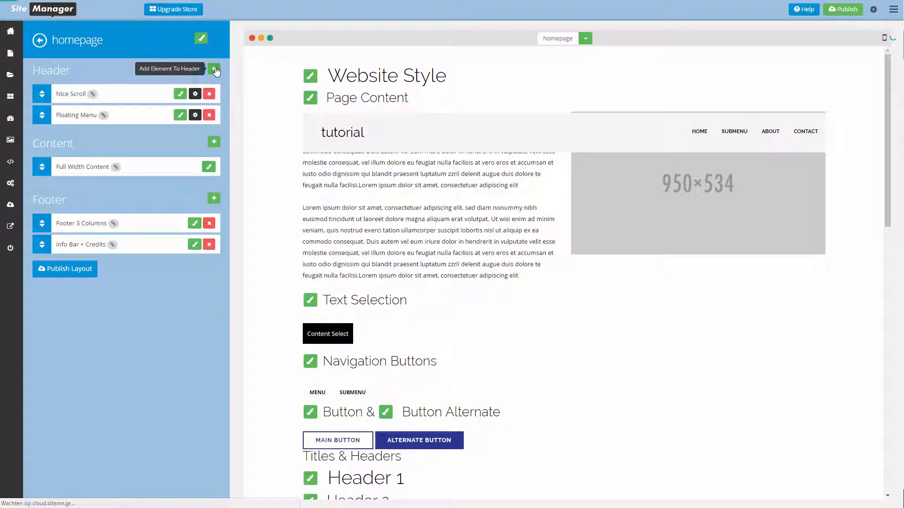
Add the full-width Hero Slider element to the homepage layout's header and publish the layout.
click(214, 70)
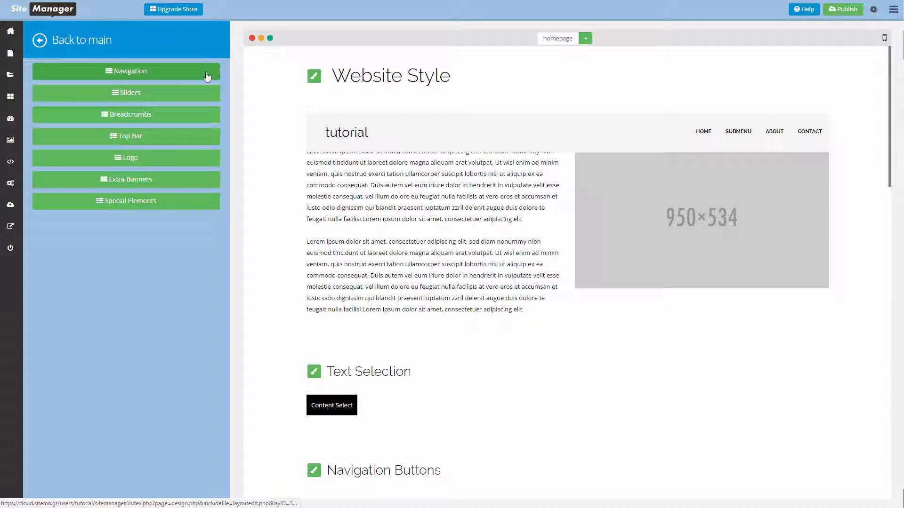
click(155, 96)
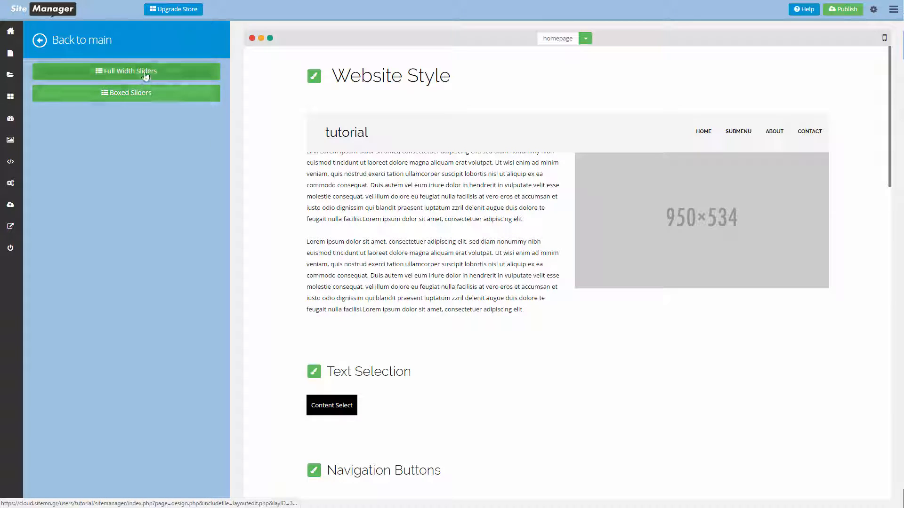
click(145, 74)
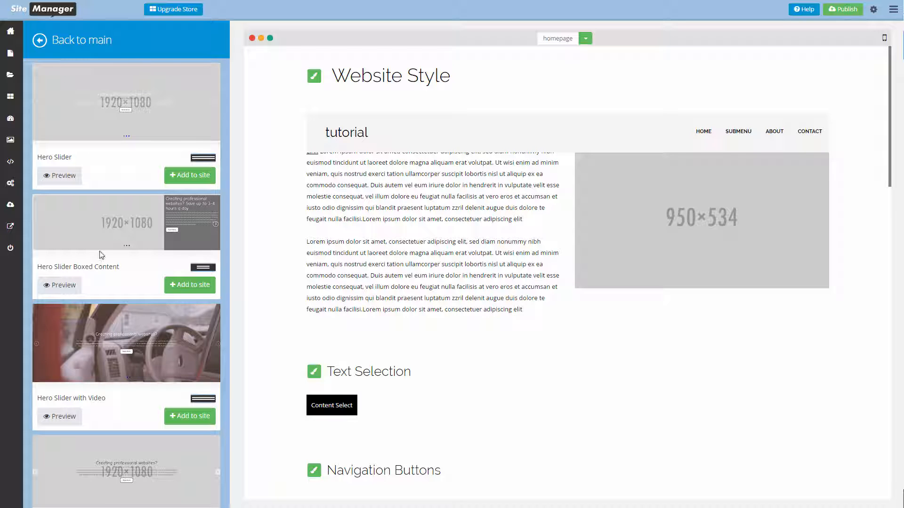
click(189, 175)
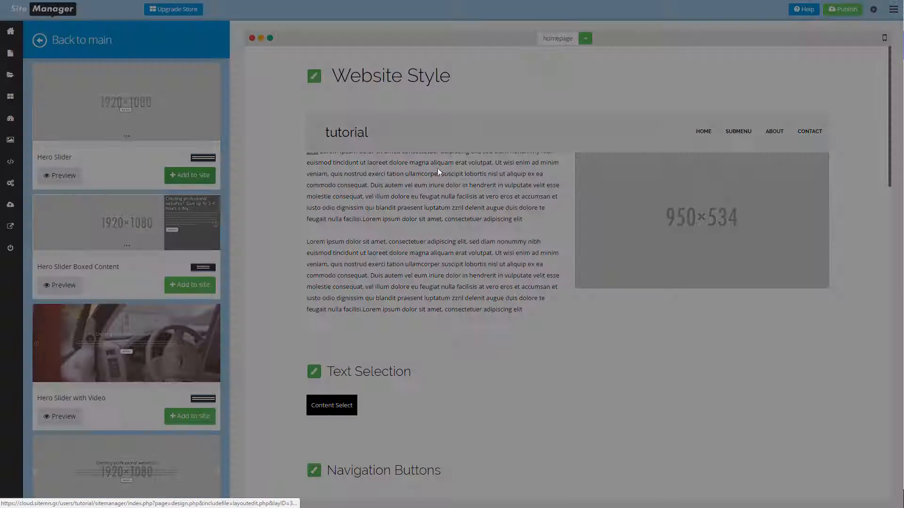
click(569, 92)
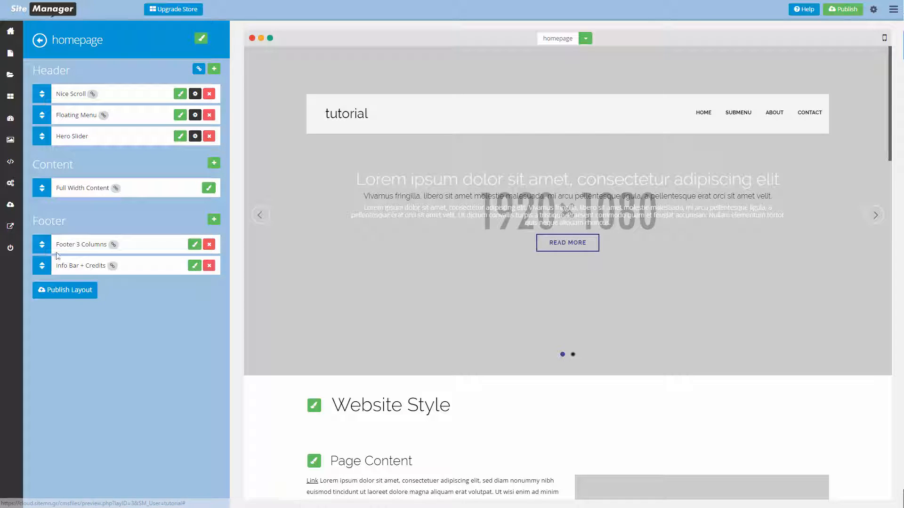
click(75, 294)
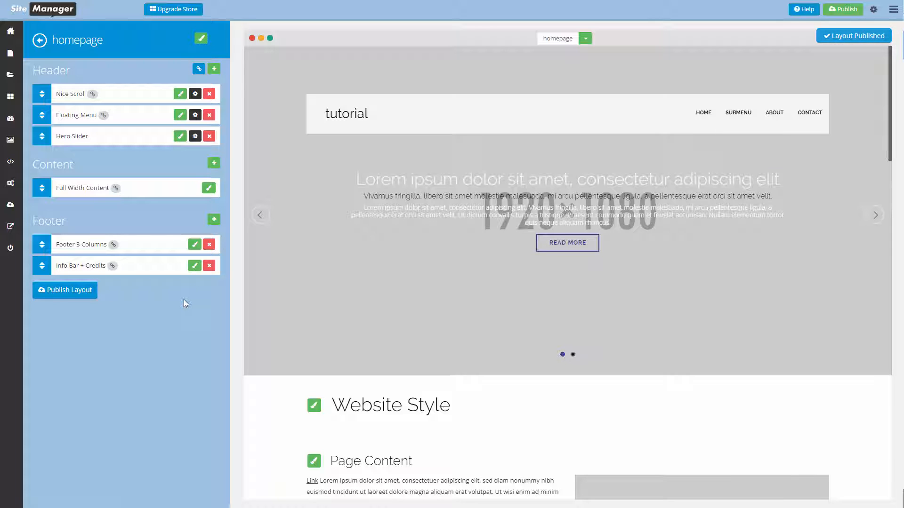
Return to the Home page in the content editor, assign the homepage layout to it and save the page layouts.
click(43, 44)
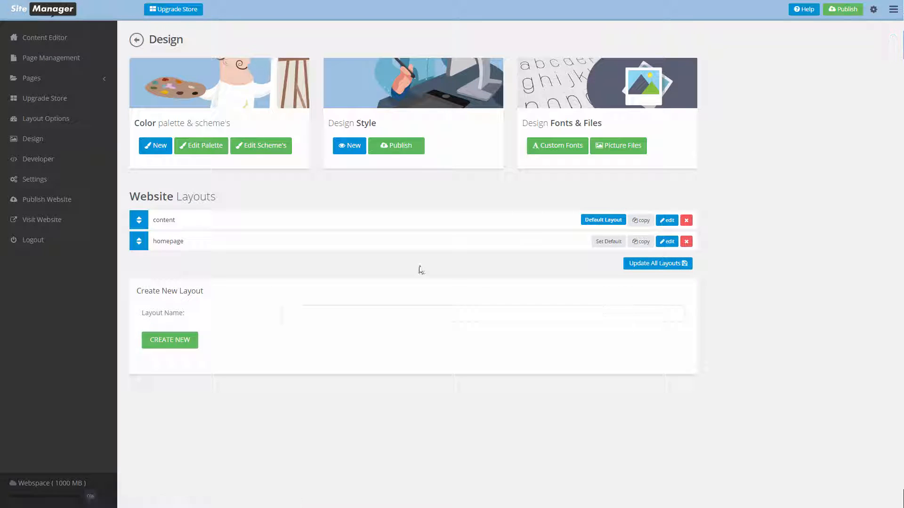
click(48, 45)
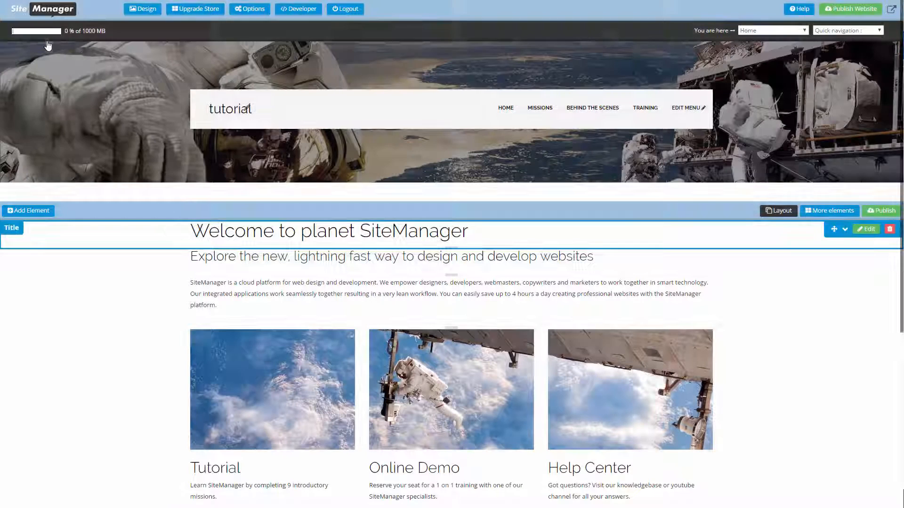
click(782, 212)
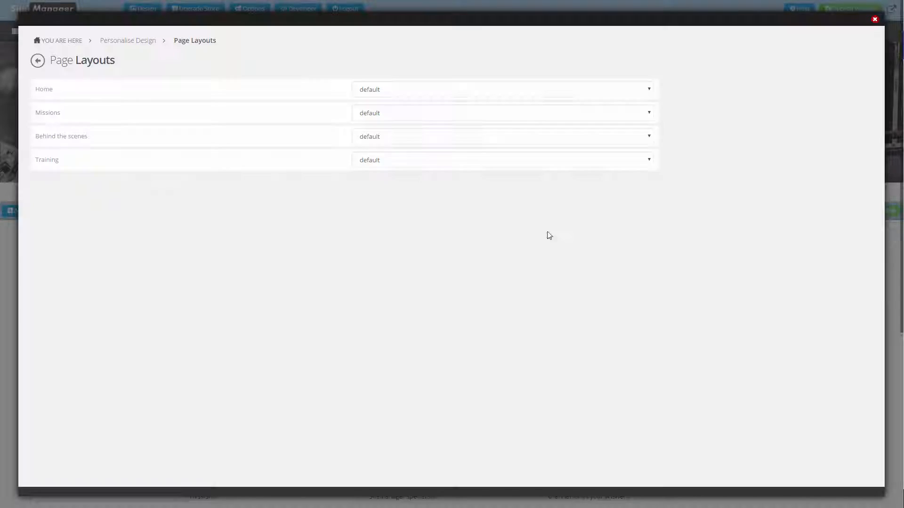
click(414, 92)
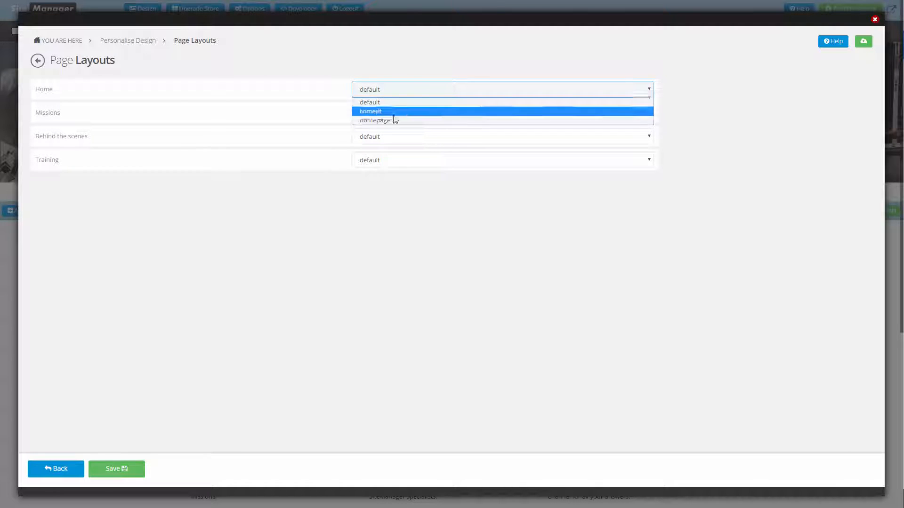
click(394, 119)
click(123, 470)
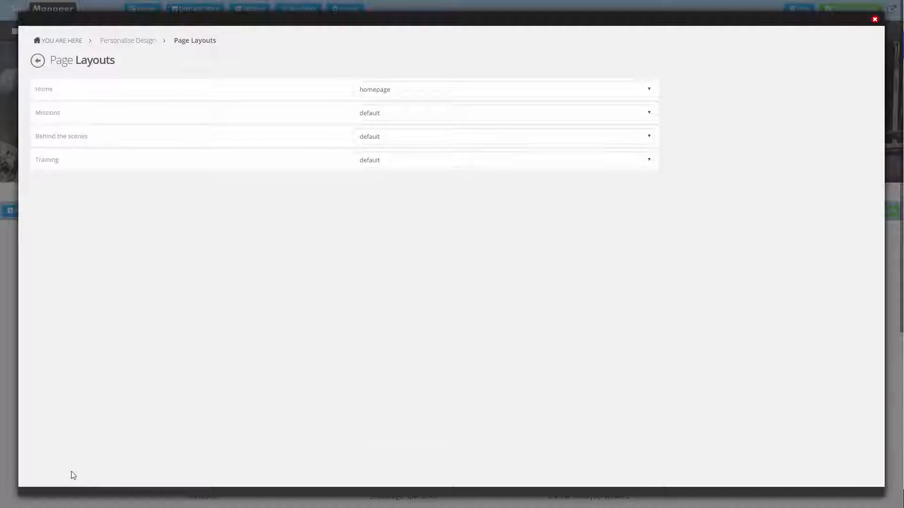
click(55, 469)
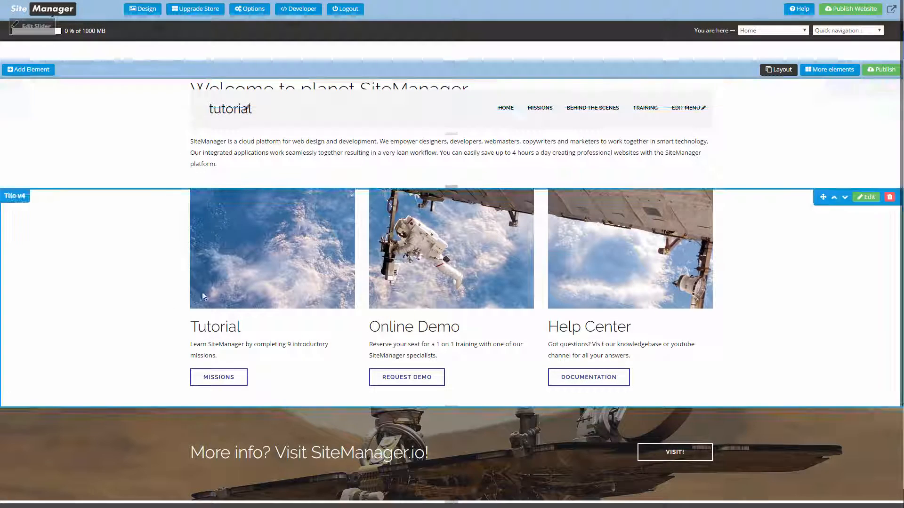
Open the Home page's slider for editing and add an Image + Text + Button item.
click(47, 33)
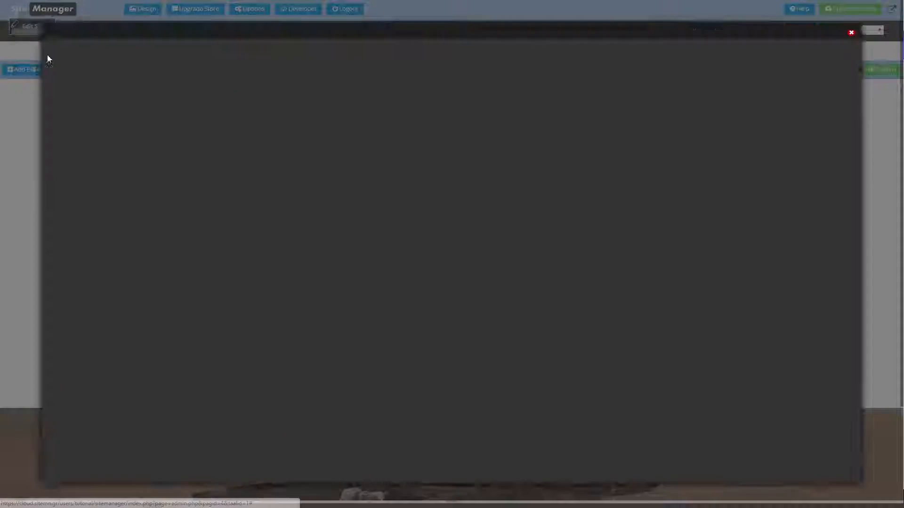
click(282, 97)
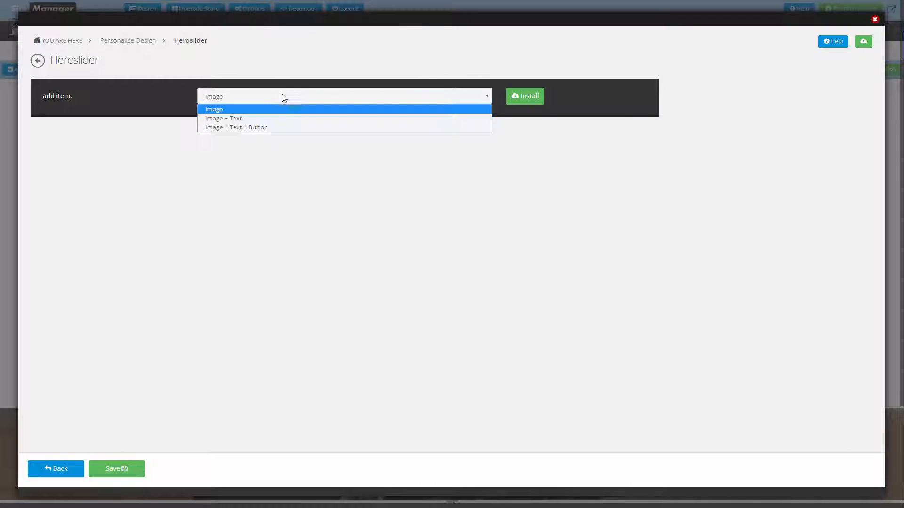
click(274, 128)
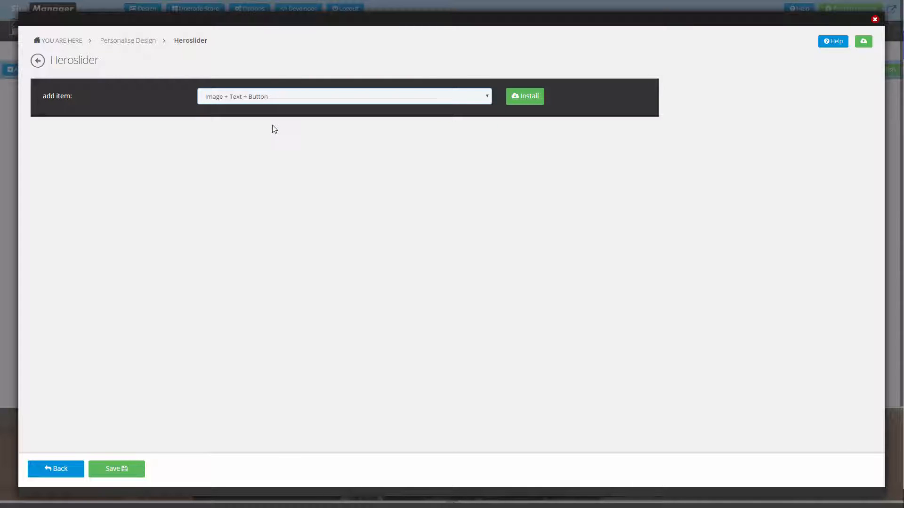
click(537, 96)
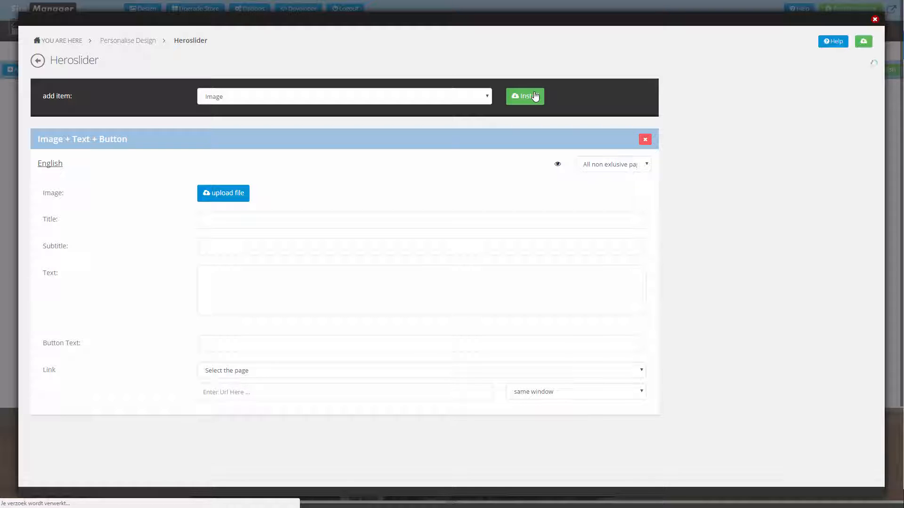
Upload launch.jpg from the TUTORIAL folder as the slide's image, then apply the crop and save the picture.
click(225, 198)
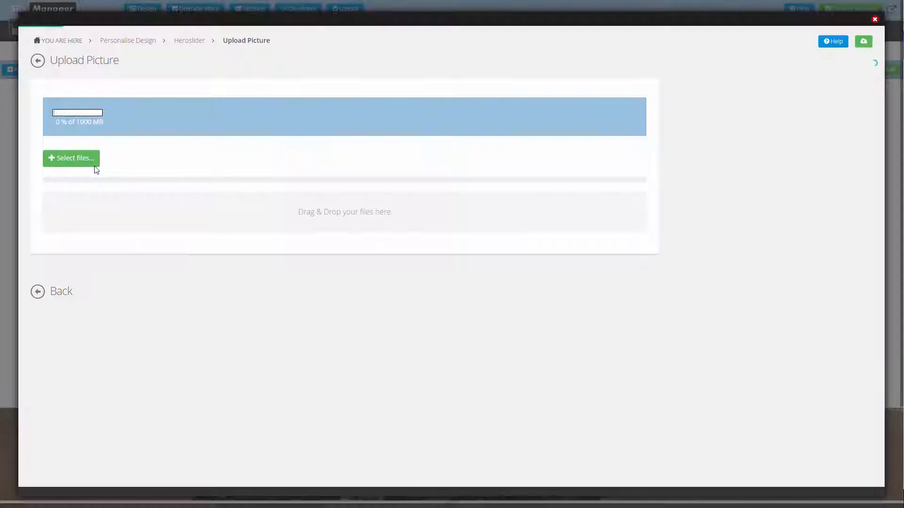
click(81, 162)
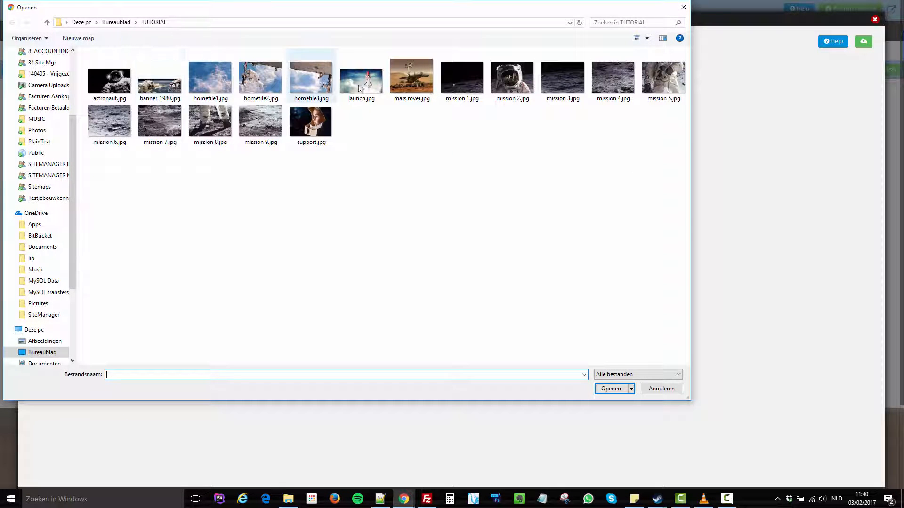
double_click(361, 79)
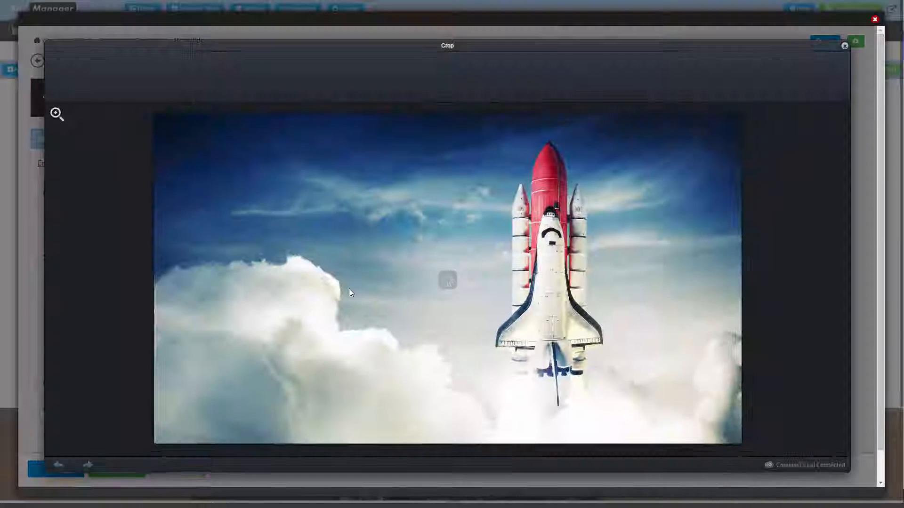
click(834, 79)
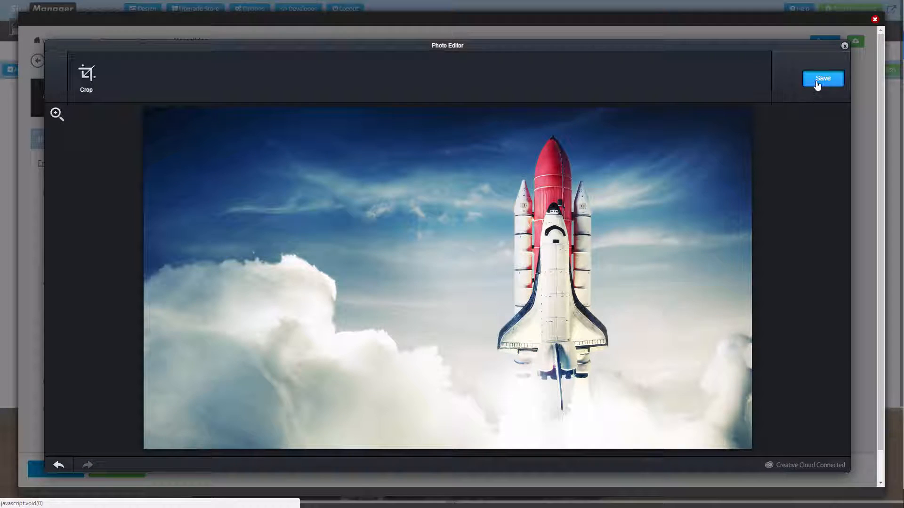
click(840, 77)
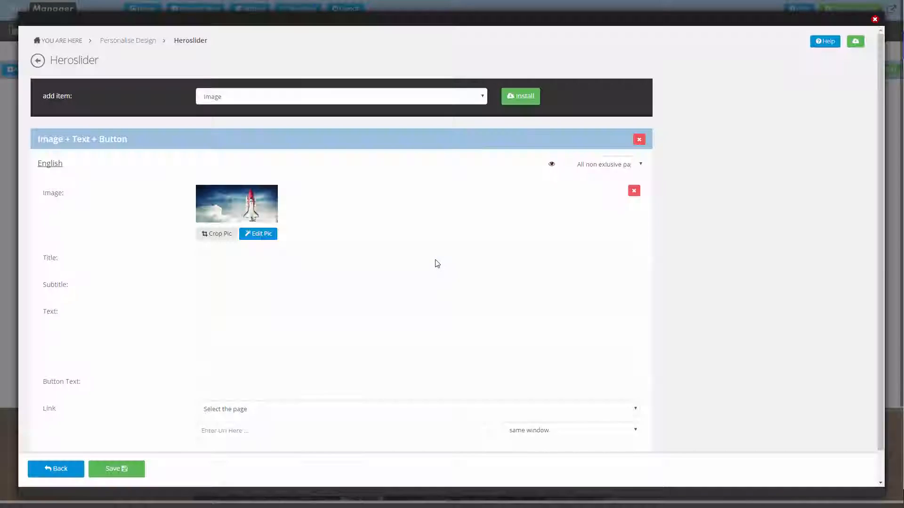
Title the slide "Ready to board?", subtitle "Learn SiteManager in 9 easy missions", link a "View Missions" button to Missions, then save and close the slider.
click(243, 266)
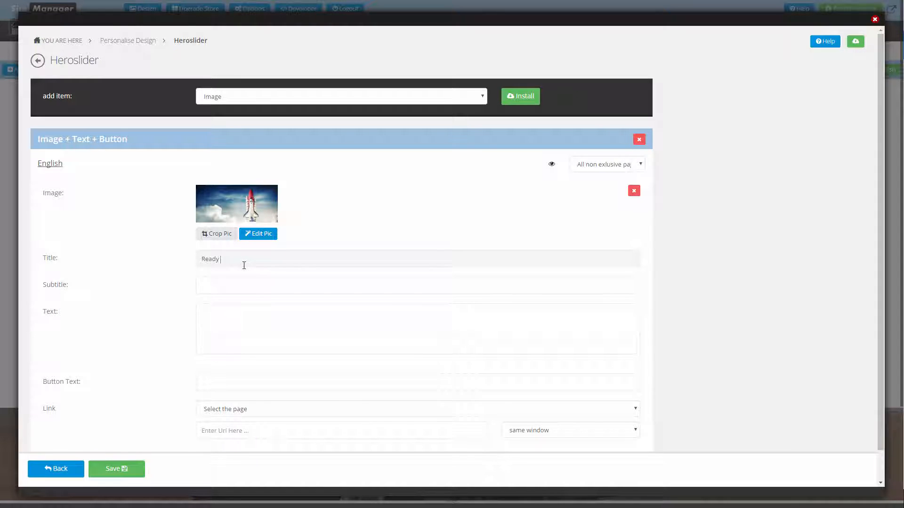
key(Tab)
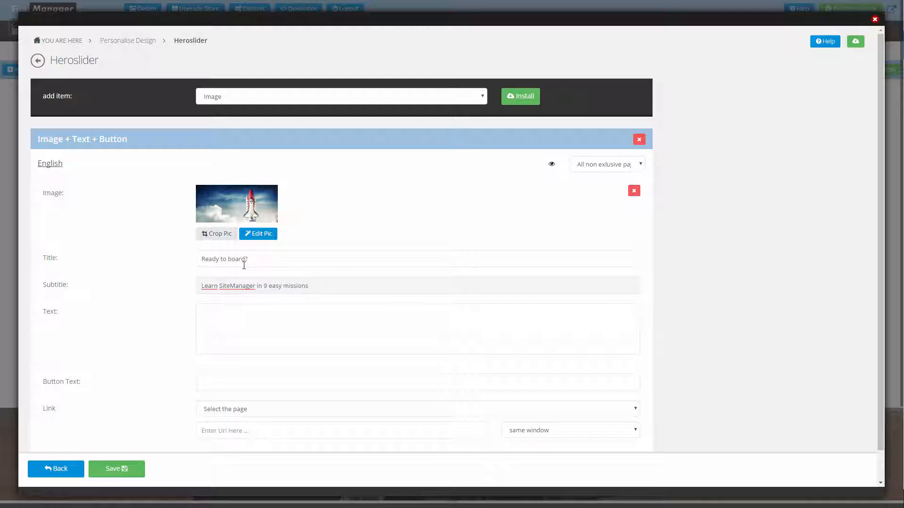
click(158, 311)
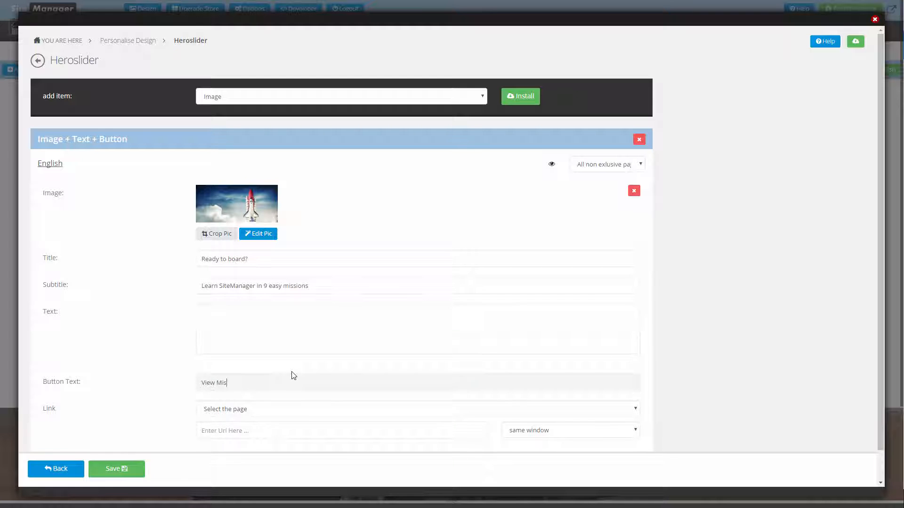
click(252, 409)
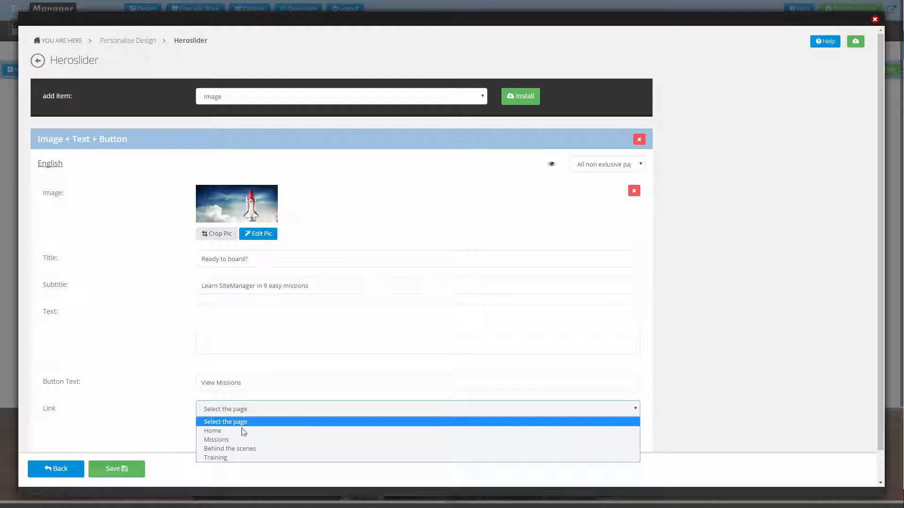
click(235, 436)
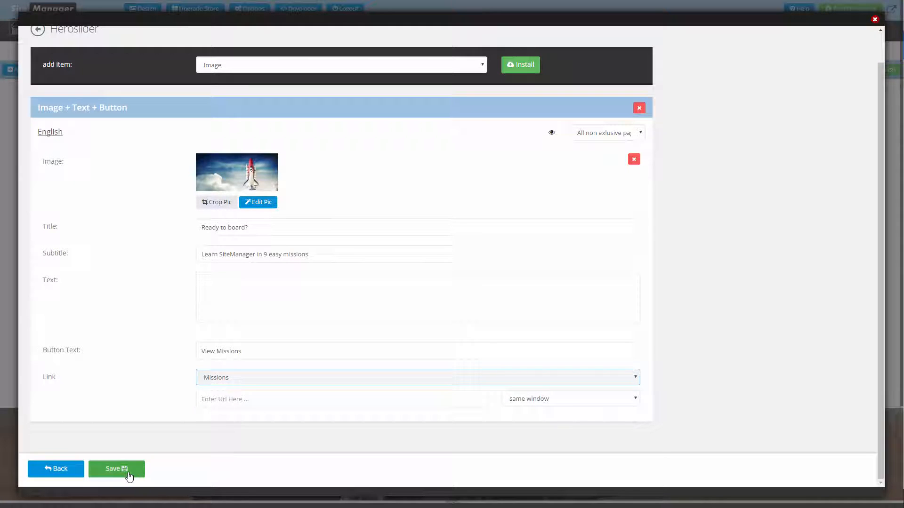
click(128, 475)
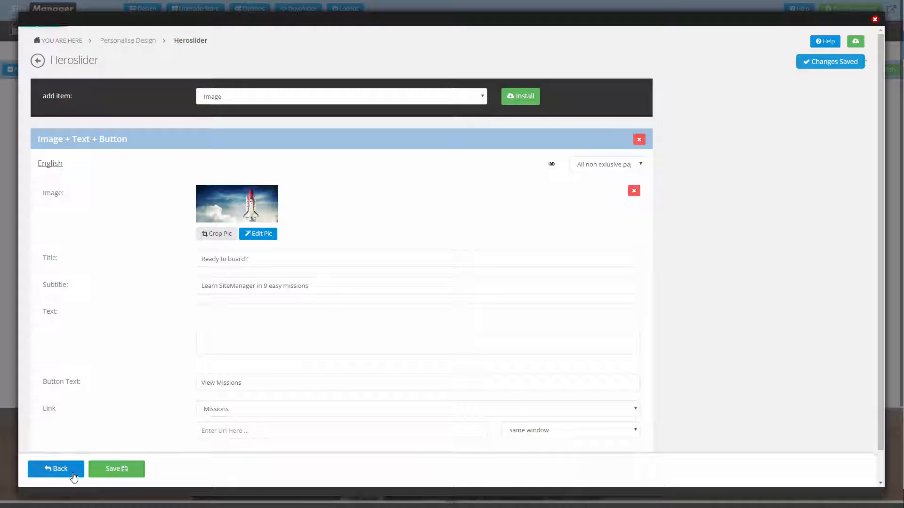
click(874, 19)
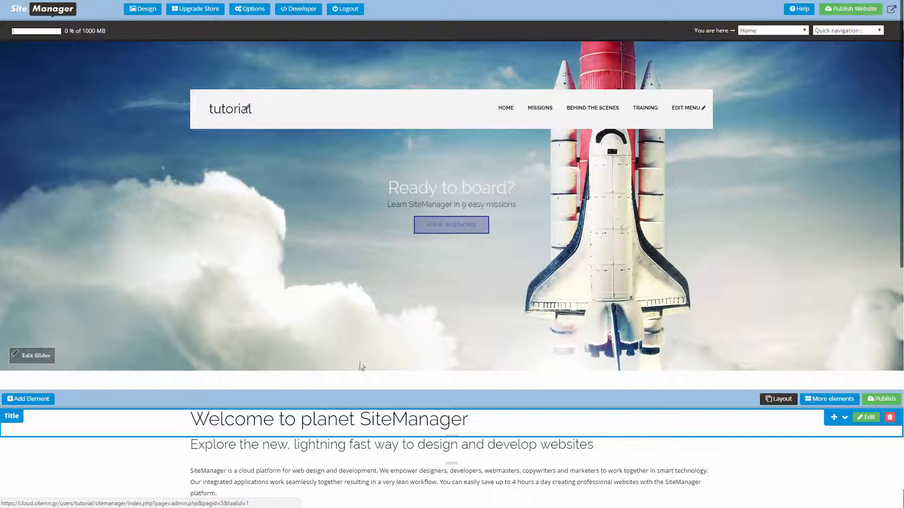
Open the homepage layout for editing in the design area and switch its preview to the Home page.
click(149, 11)
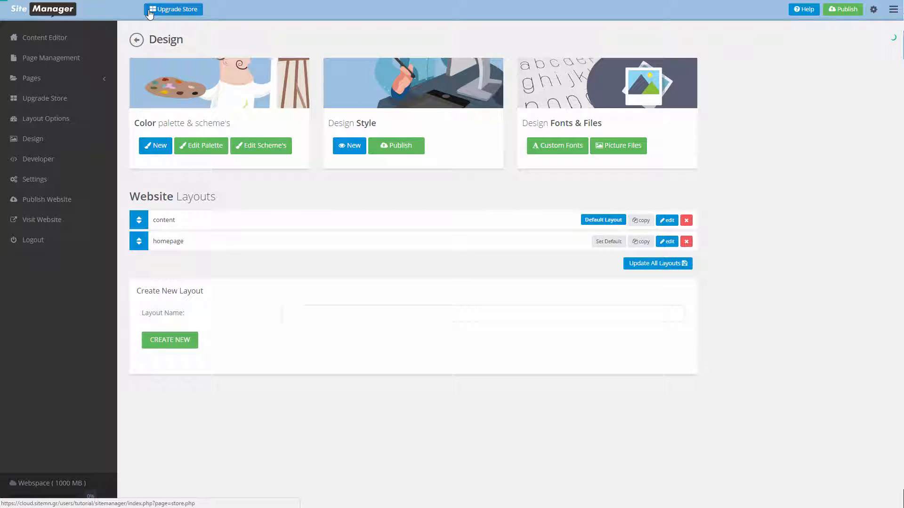
click(671, 242)
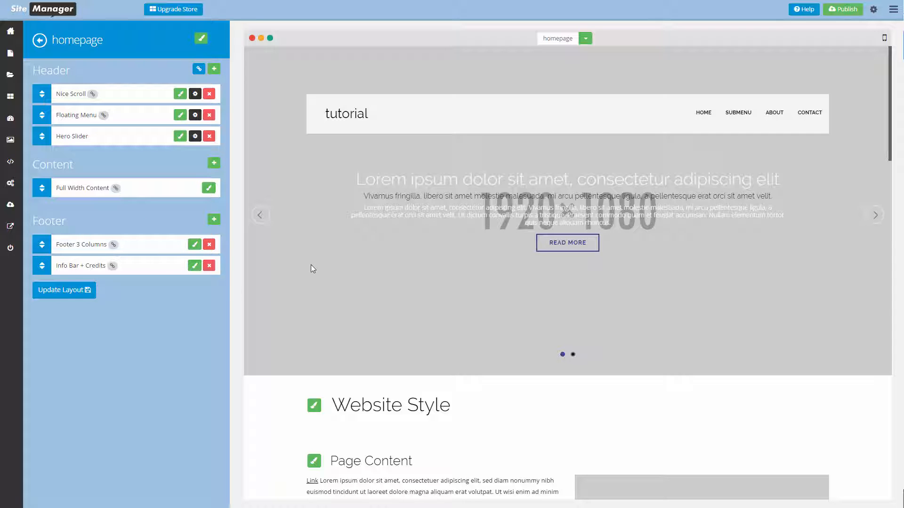
scroll(312, 264, down, 10)
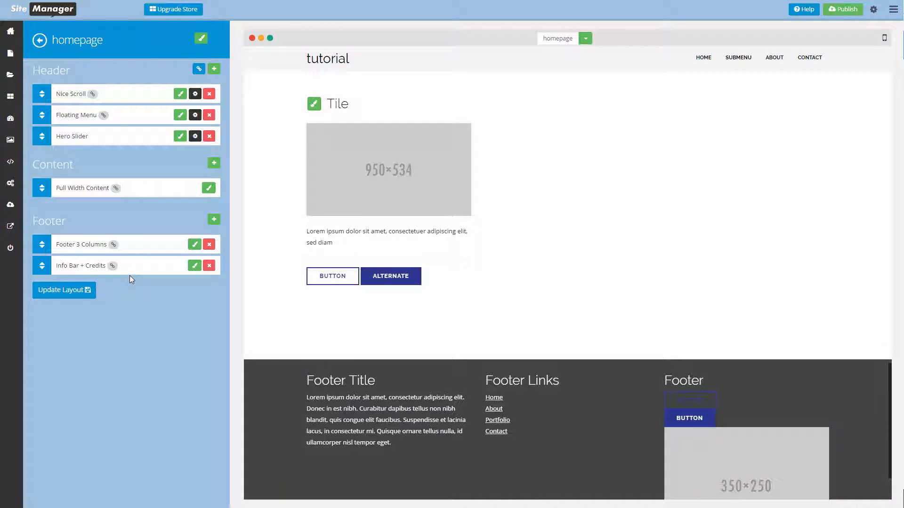
scroll(456, 225, up, 8)
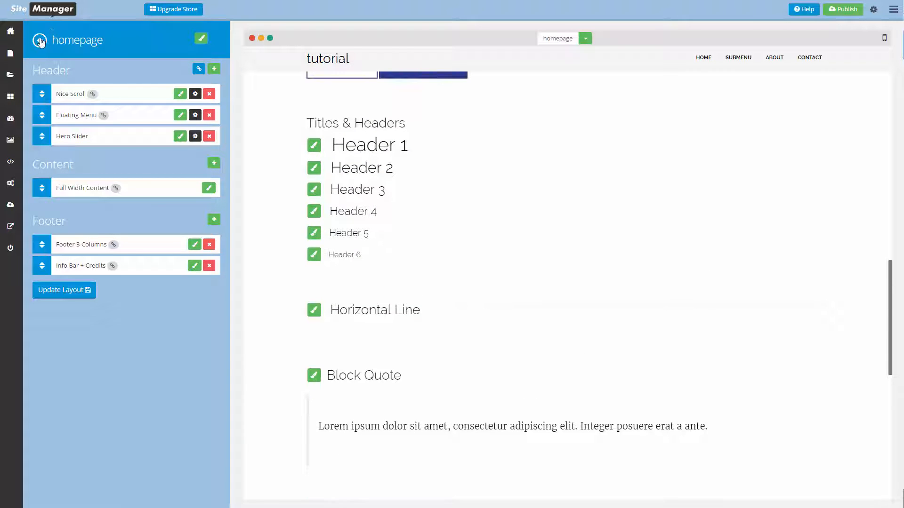
click(40, 40)
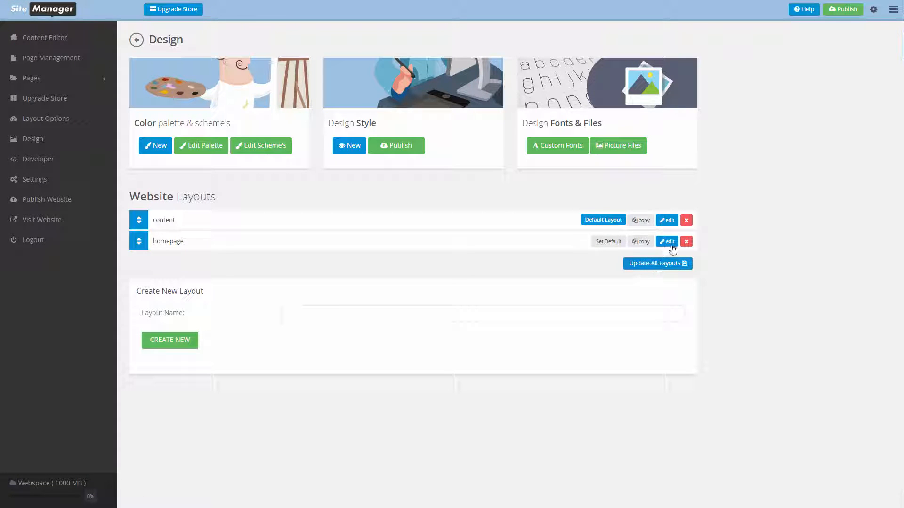
click(670, 244)
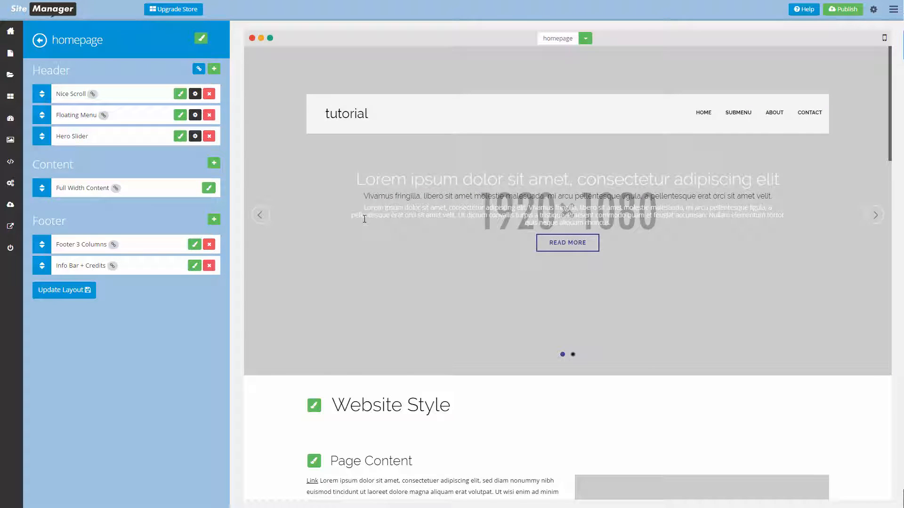
scroll(365, 221, down, 4)
scroll(363, 221, up, 2)
scroll(363, 220, up, 2)
click(589, 39)
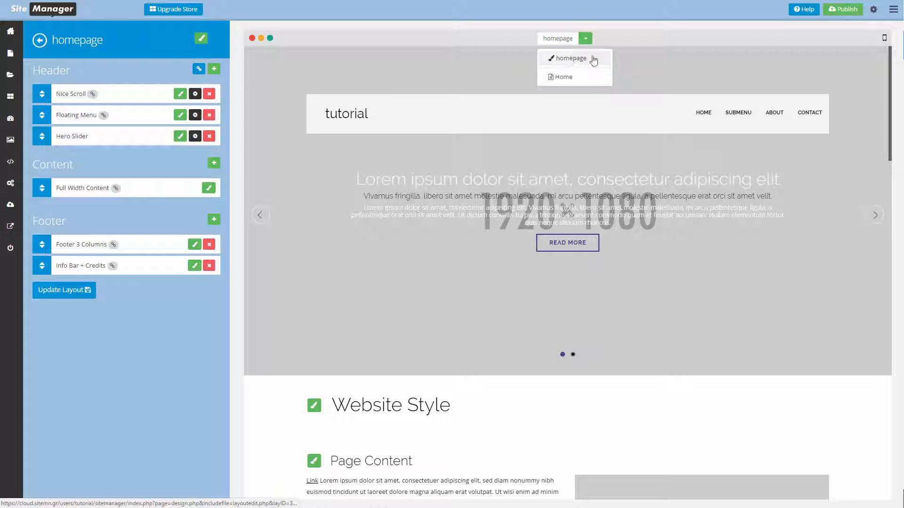
click(562, 77)
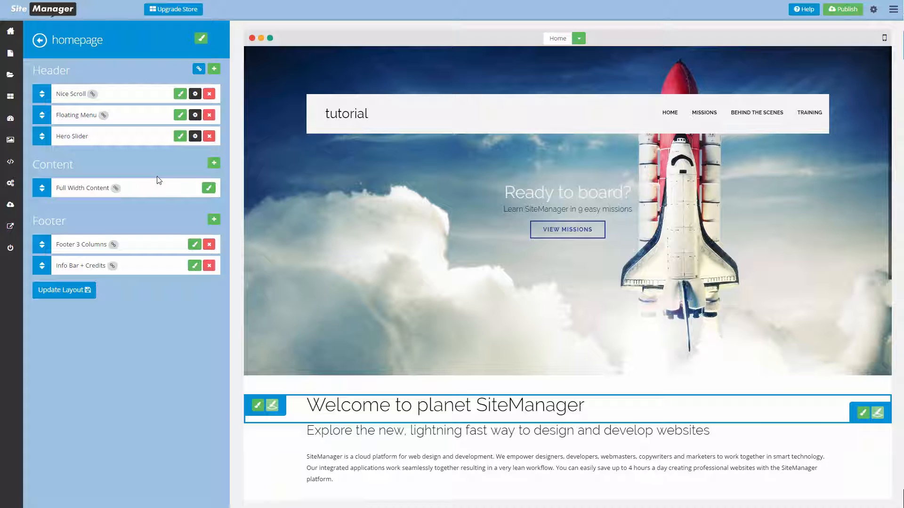
Turn on the background color of the Hero Slider's overlay, set it to Color 1 and save the style.
click(179, 136)
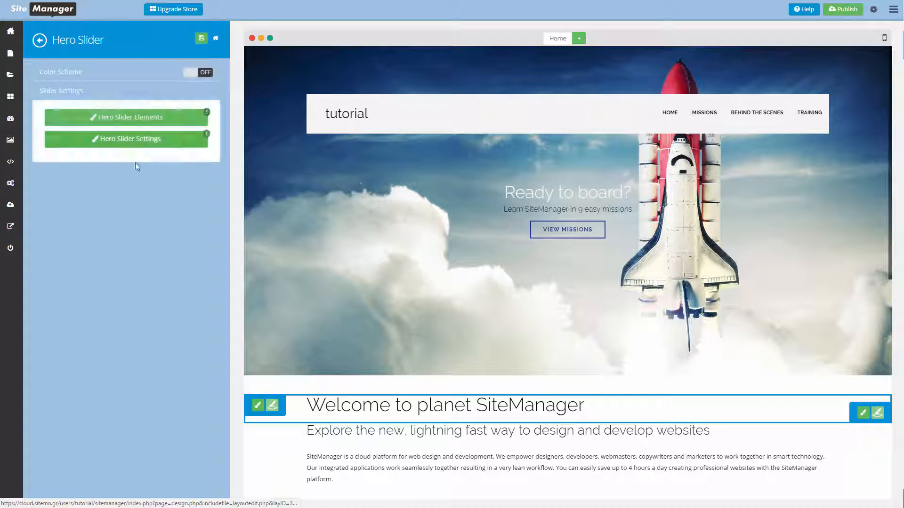
click(147, 142)
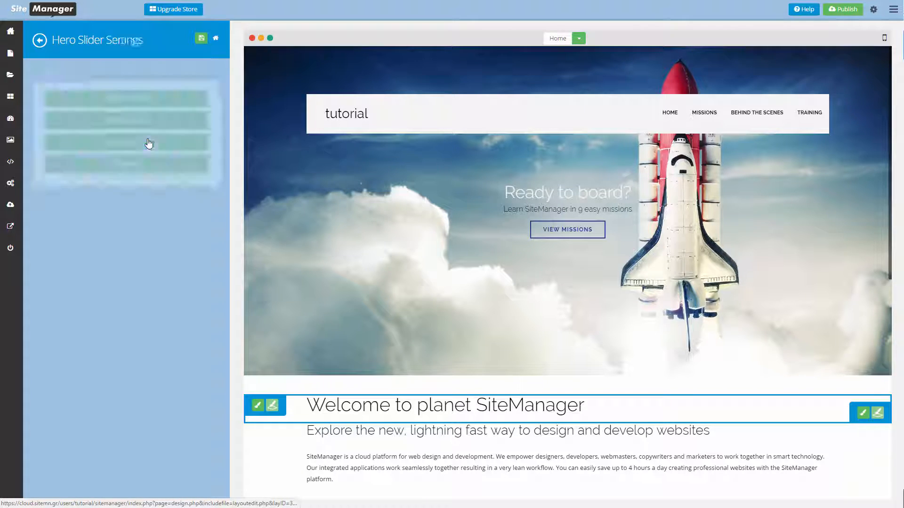
click(142, 164)
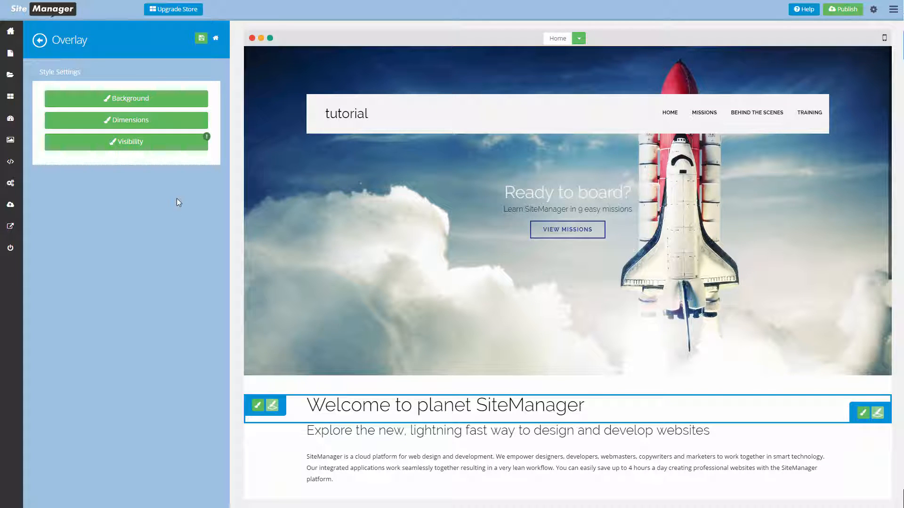
click(144, 99)
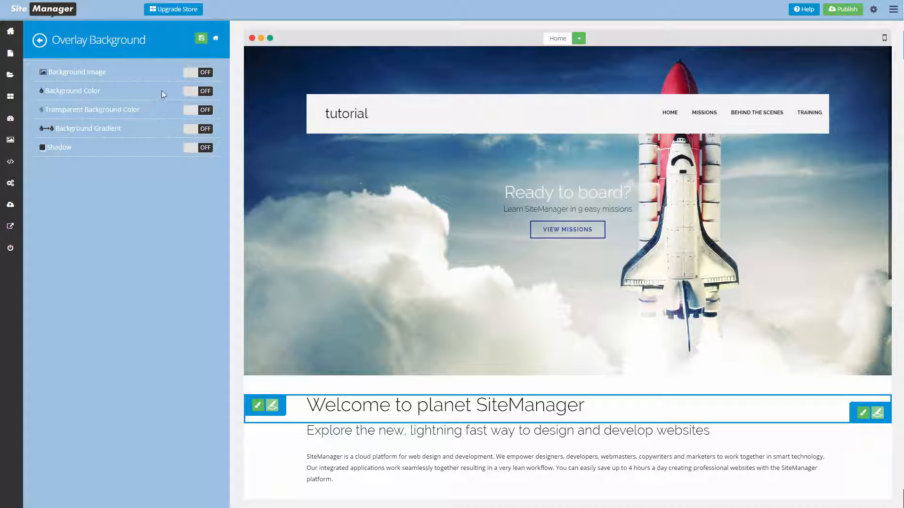
click(201, 91)
click(135, 136)
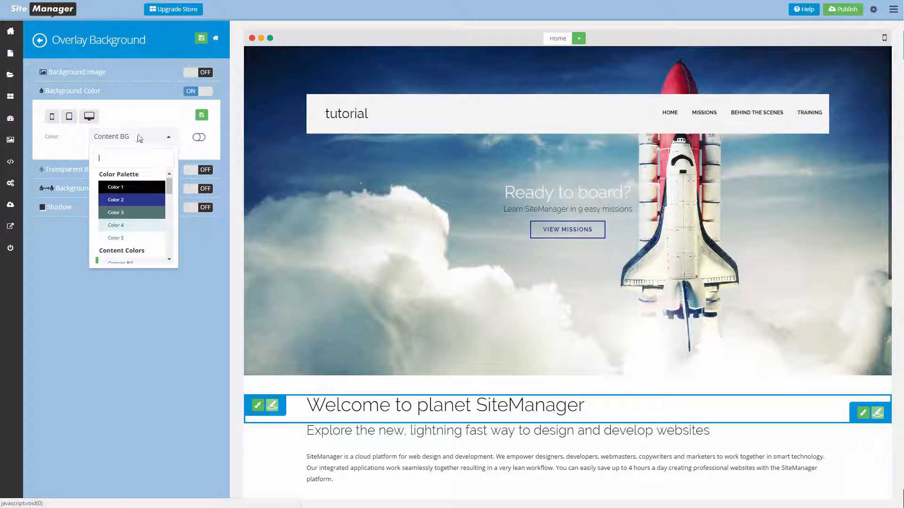
click(125, 193)
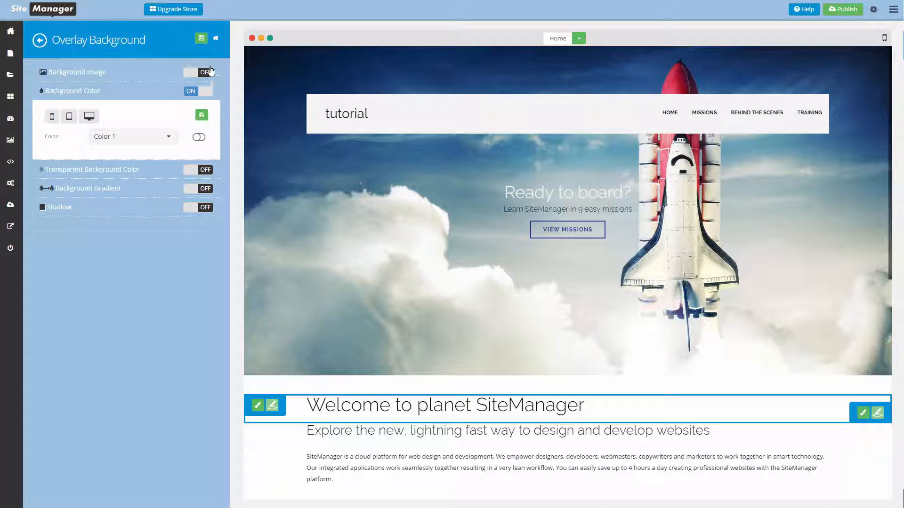
click(201, 38)
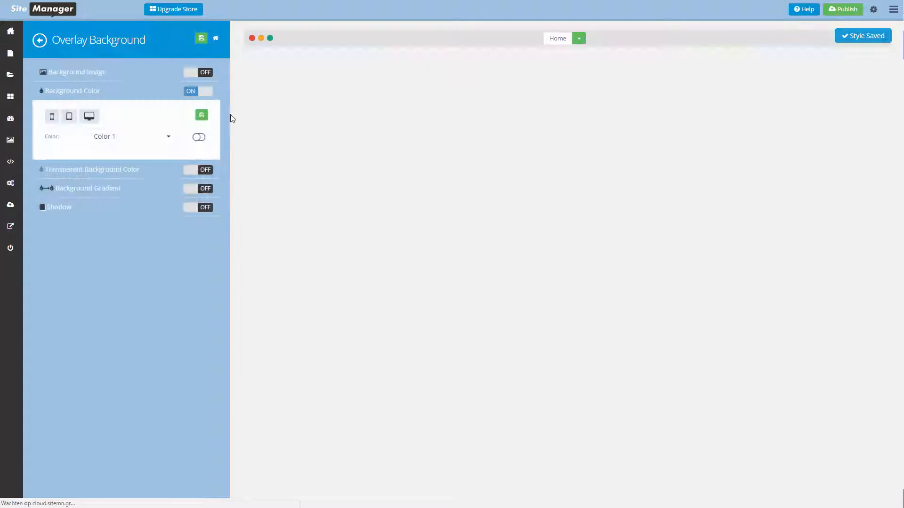
Set the opacity of the Hero Slider's overlay to 0.2 in its visibility settings.
click(39, 42)
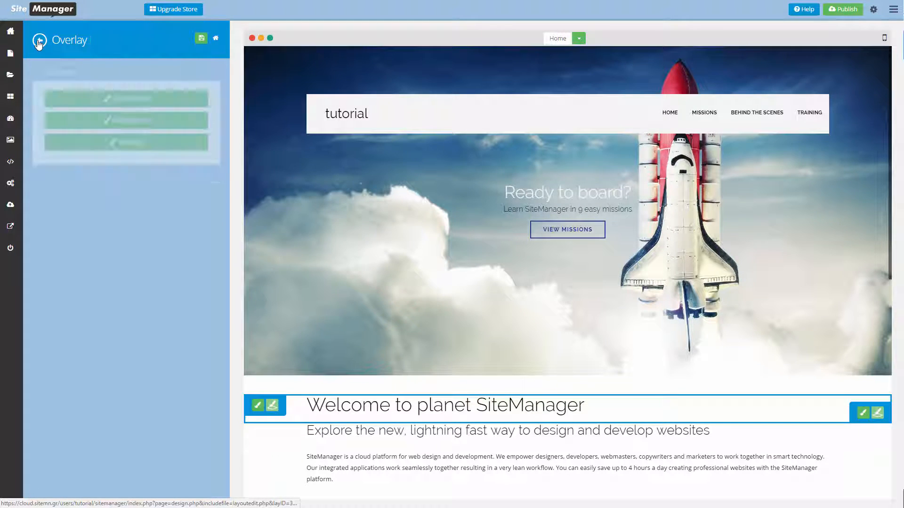
click(150, 142)
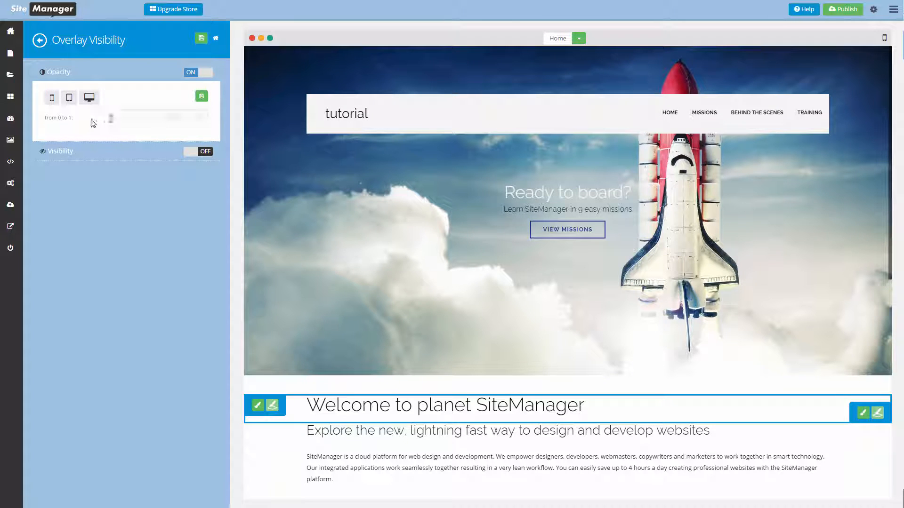
text(0.2)
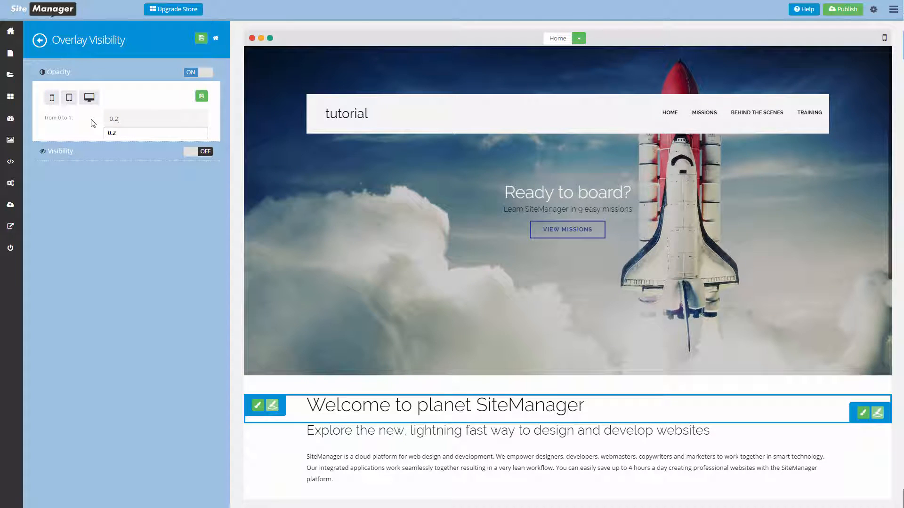
click(178, 306)
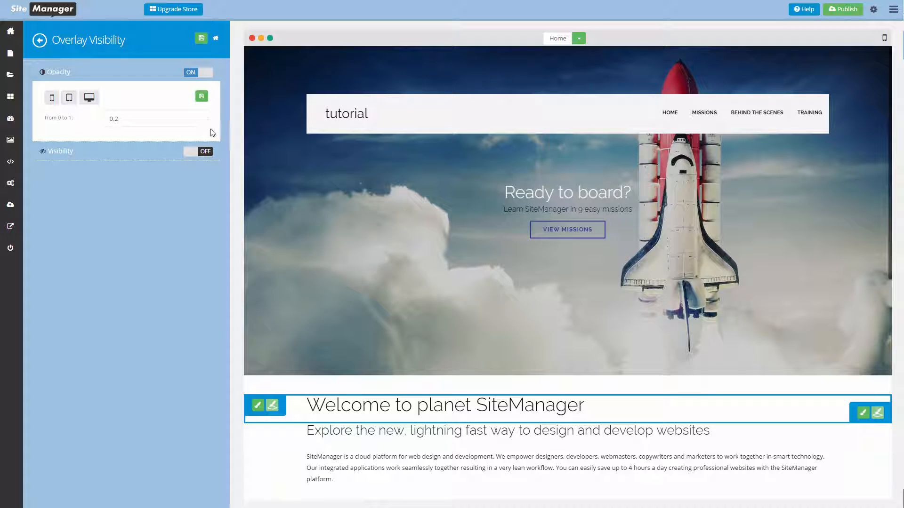
Save the overlay's opacity setting and return to the Hero Slider's main style settings.
click(201, 96)
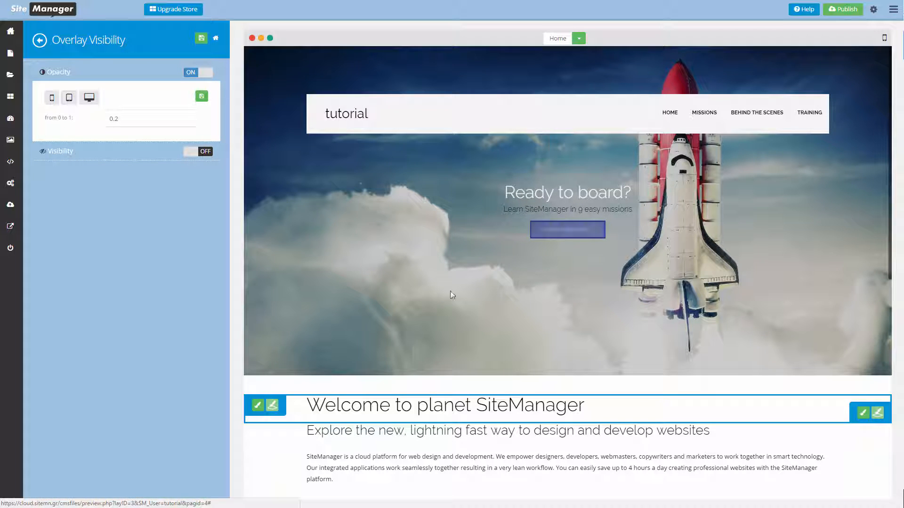
click(216, 39)
click(179, 137)
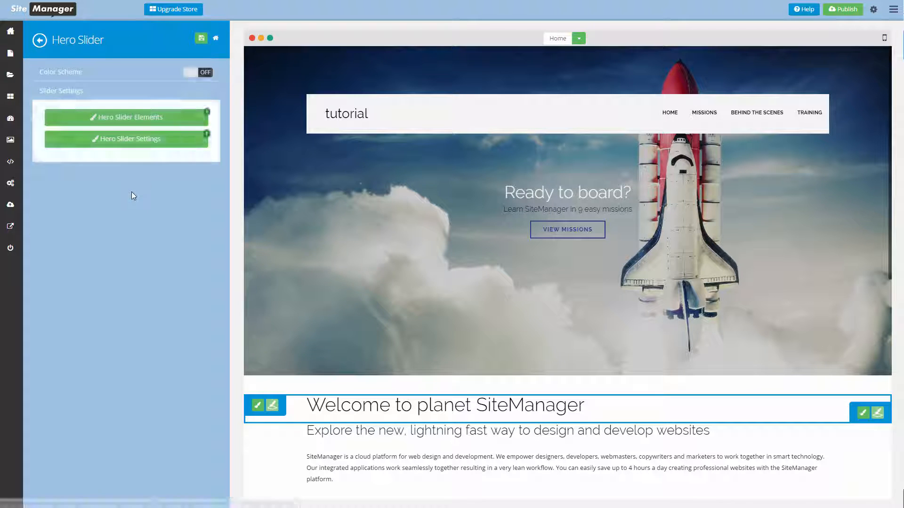
Turn on text transform for the Hero Slider's title and set it to Uppercase.
click(151, 121)
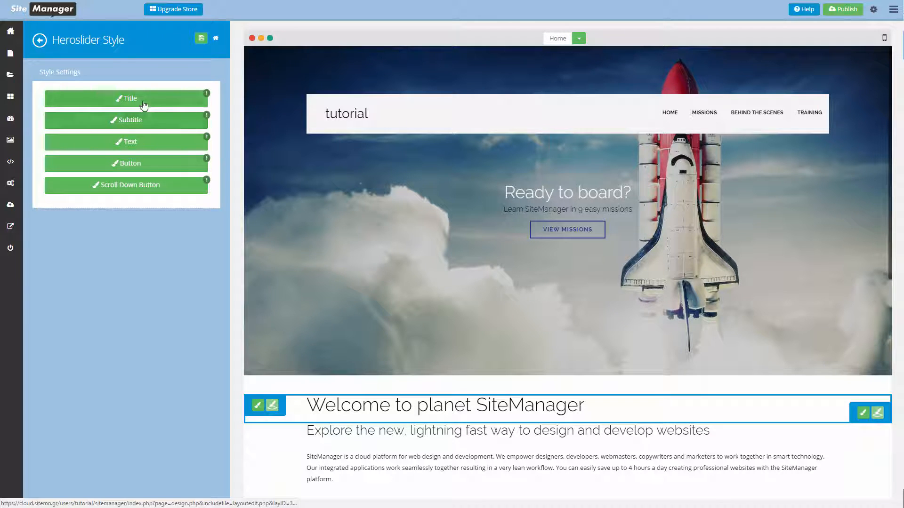
click(143, 103)
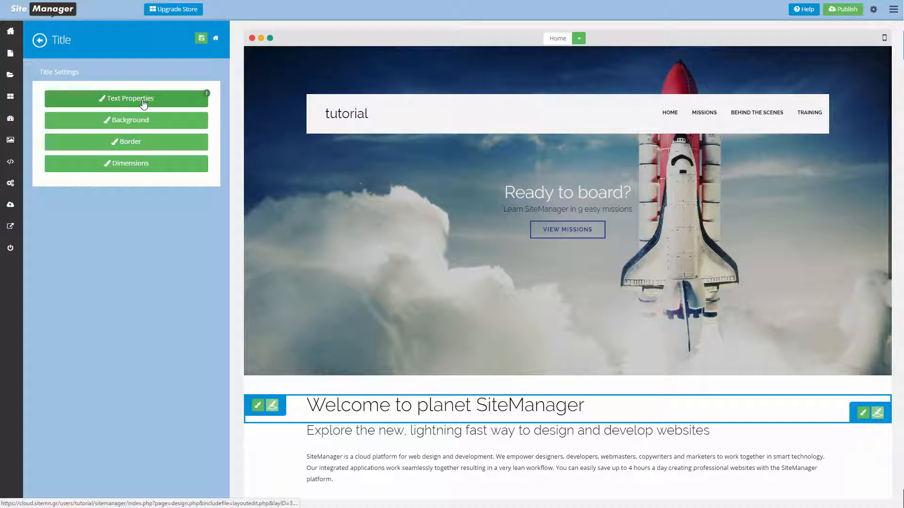
click(143, 101)
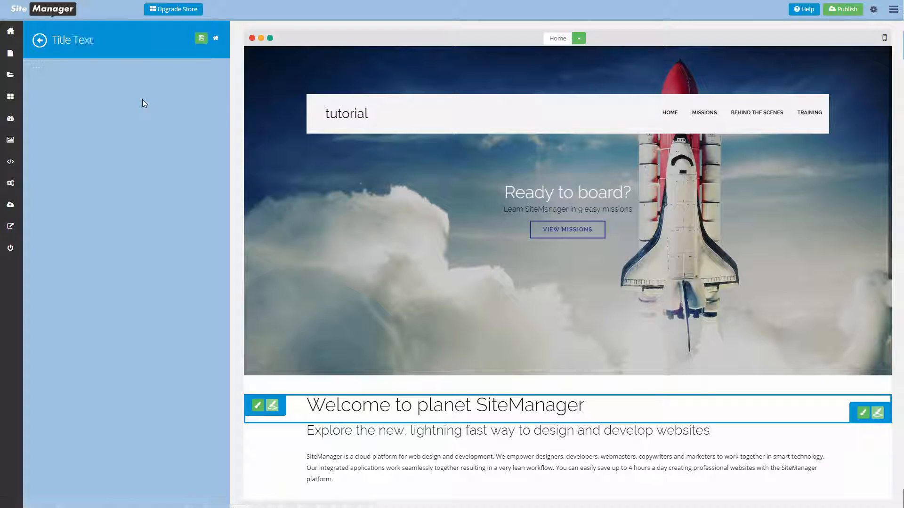
click(207, 404)
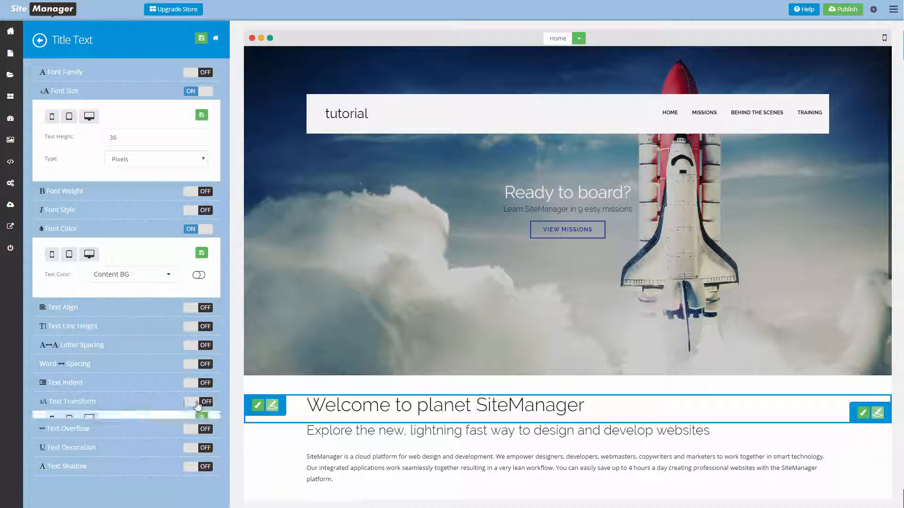
click(130, 449)
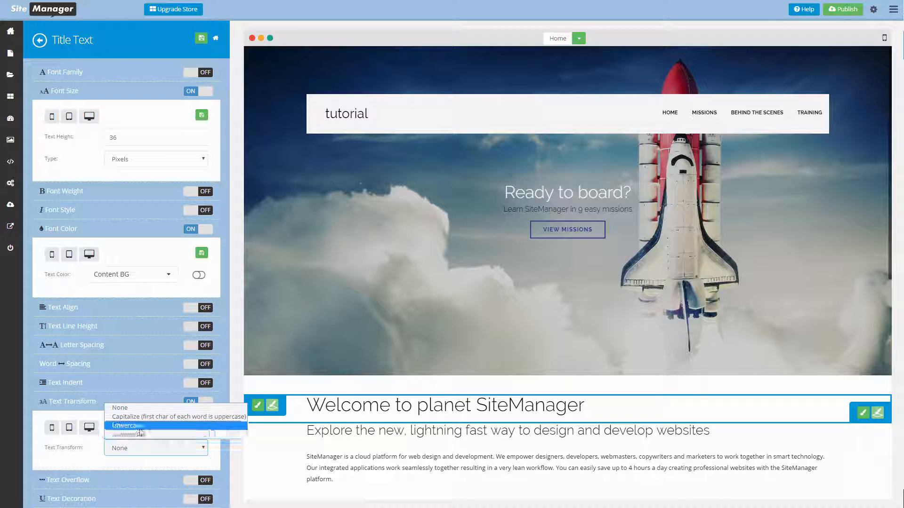
click(140, 425)
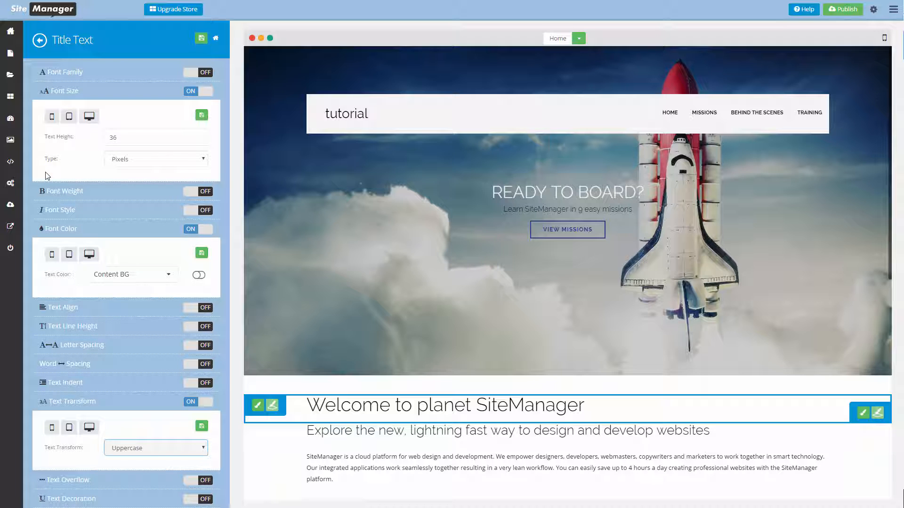
Set the title's font size for mobile screens to 26 pixels, check it in the mobile preview and save the style.
click(66, 163)
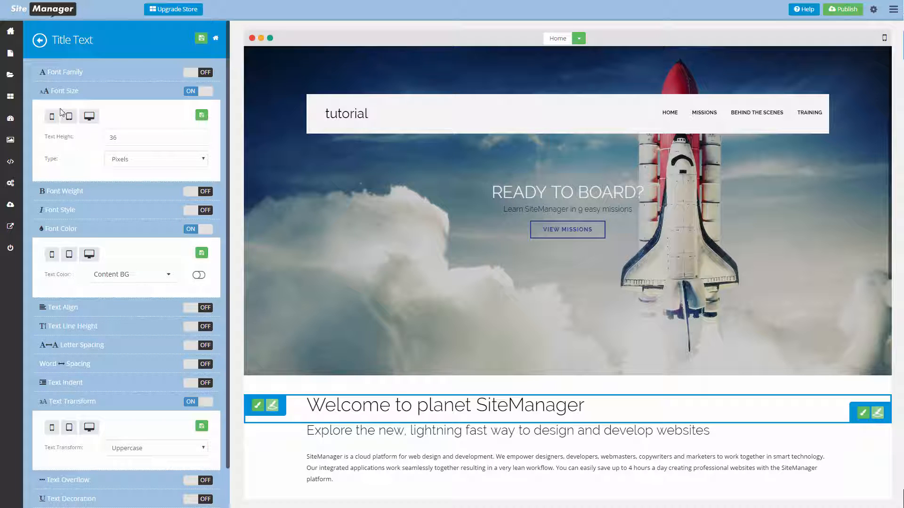
click(53, 118)
drag(118, 156, 100, 157)
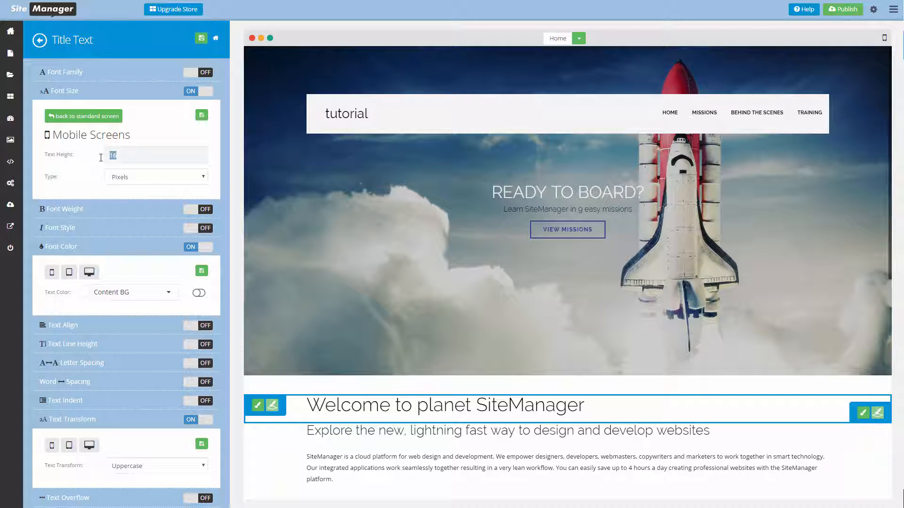
text(26)
click(883, 40)
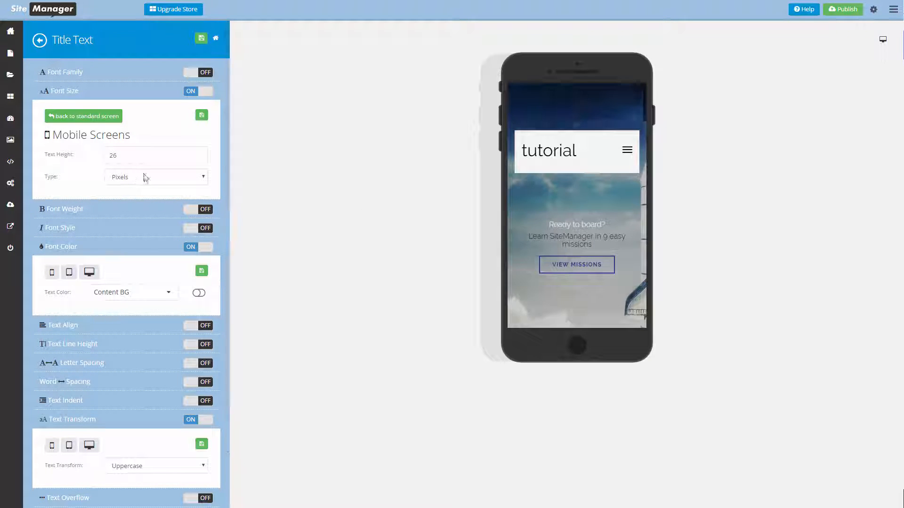
click(114, 155)
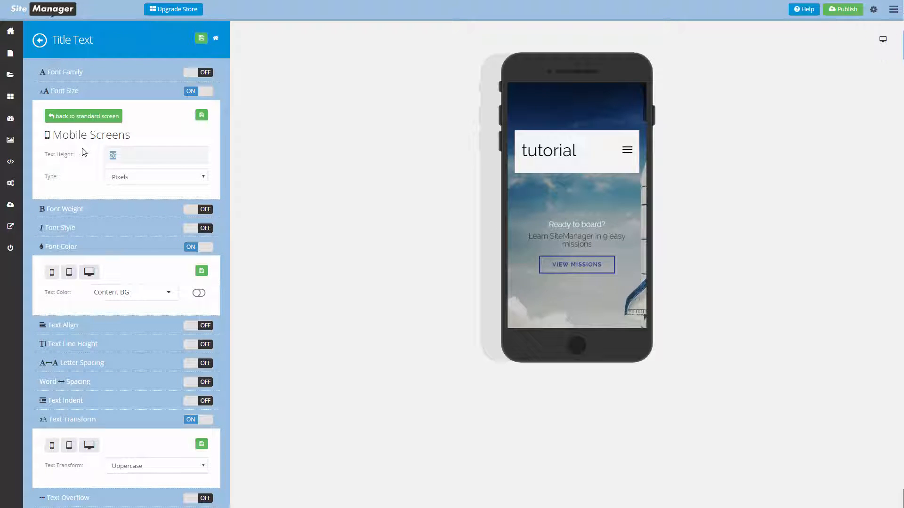
click(202, 115)
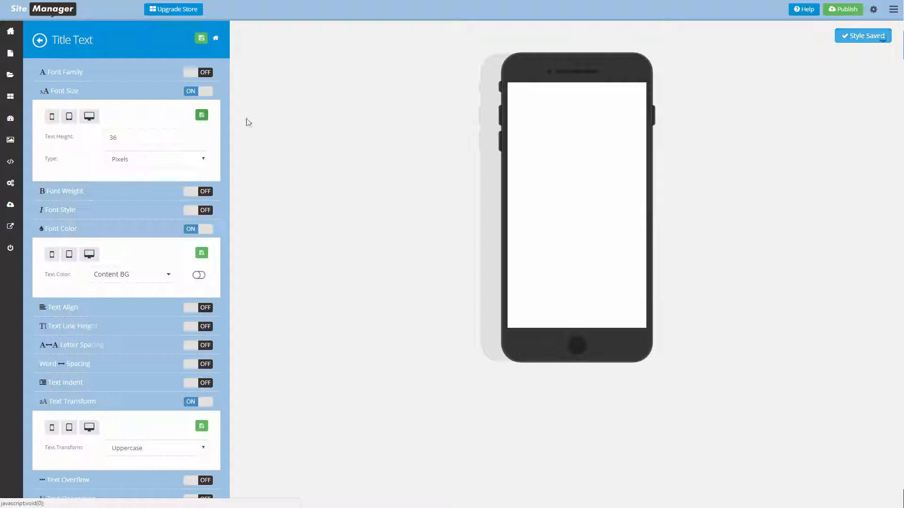
click(884, 39)
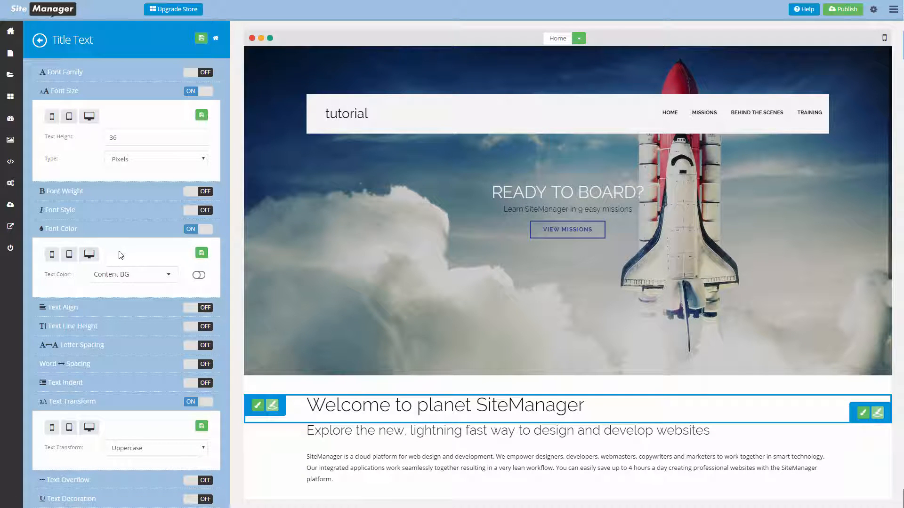
Change the font color of the Hero Slider's title to Color 5 and save the style.
click(121, 277)
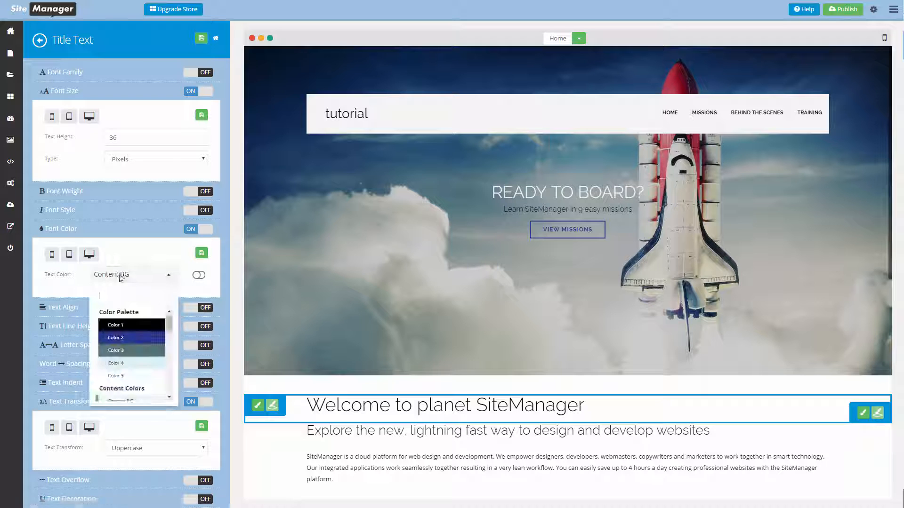
click(121, 377)
click(197, 252)
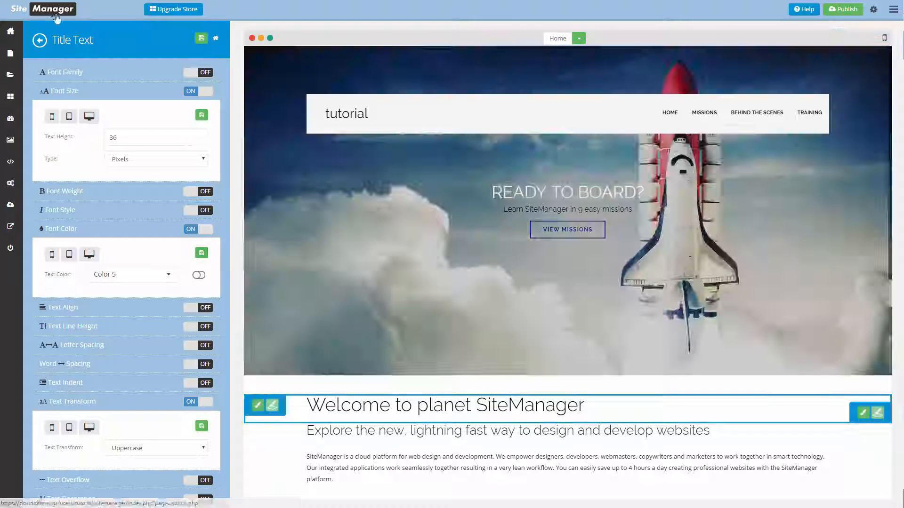
Turn on text transform for the Hero Slider's subtitle and set it to Uppercase.
click(38, 45)
click(39, 41)
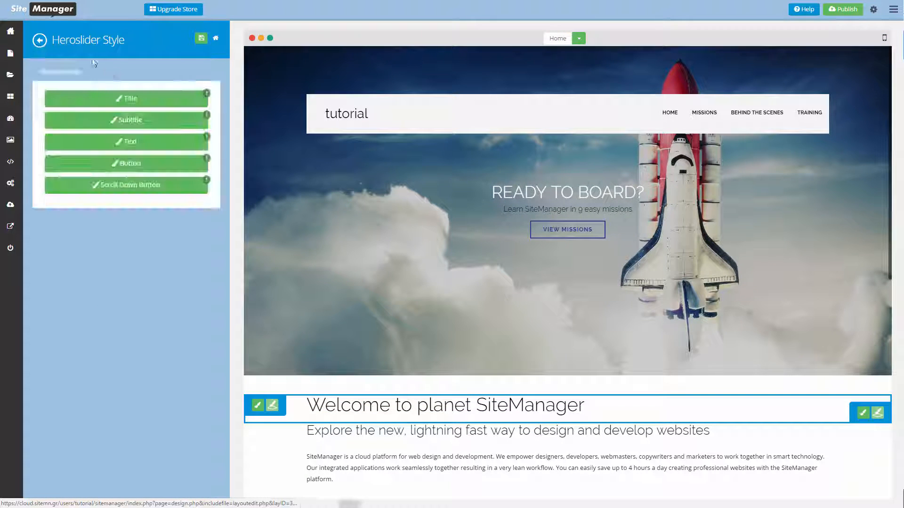
click(140, 121)
click(139, 96)
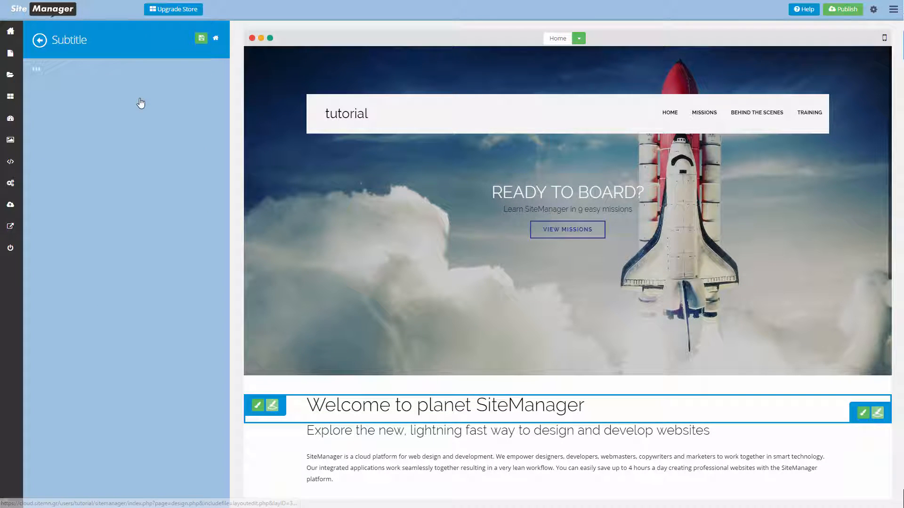
click(197, 423)
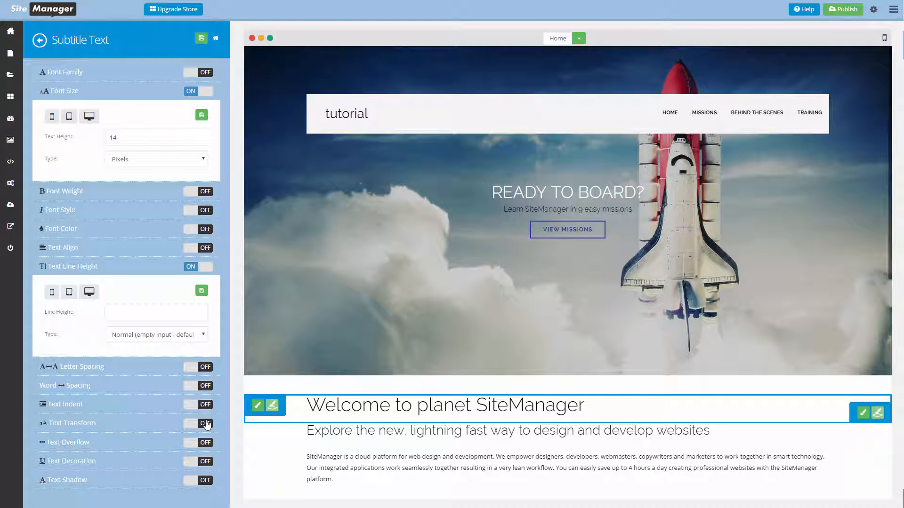
click(133, 465)
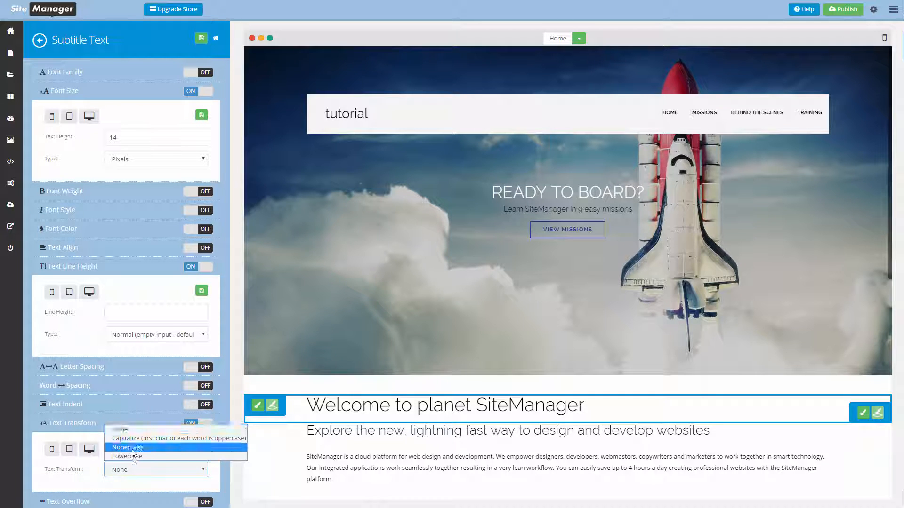
click(132, 447)
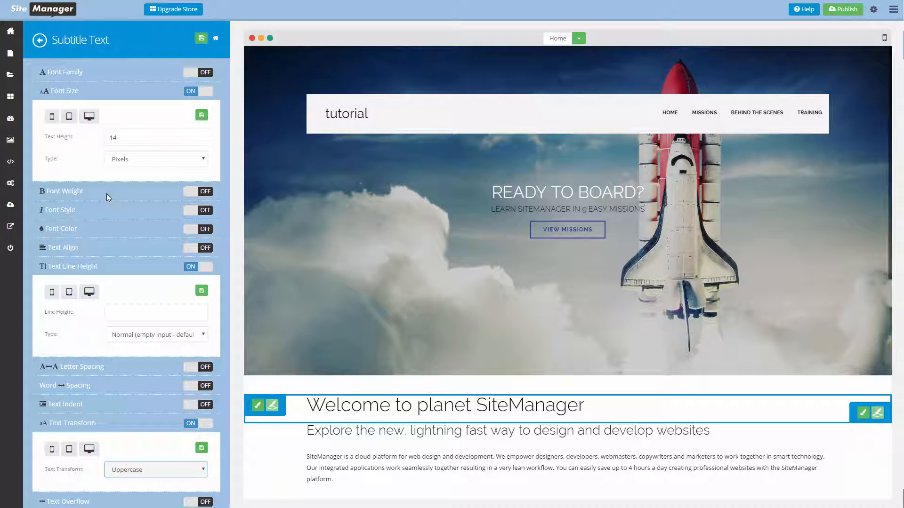
Set the subtitle's font size to 28 pixels, with 16 pixels on mobile screens, and save the style.
double_click(113, 138)
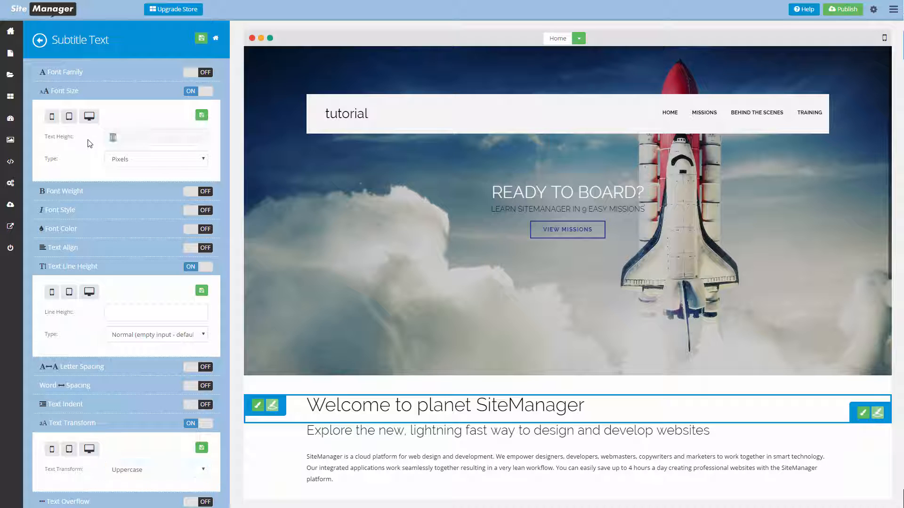
text(28)
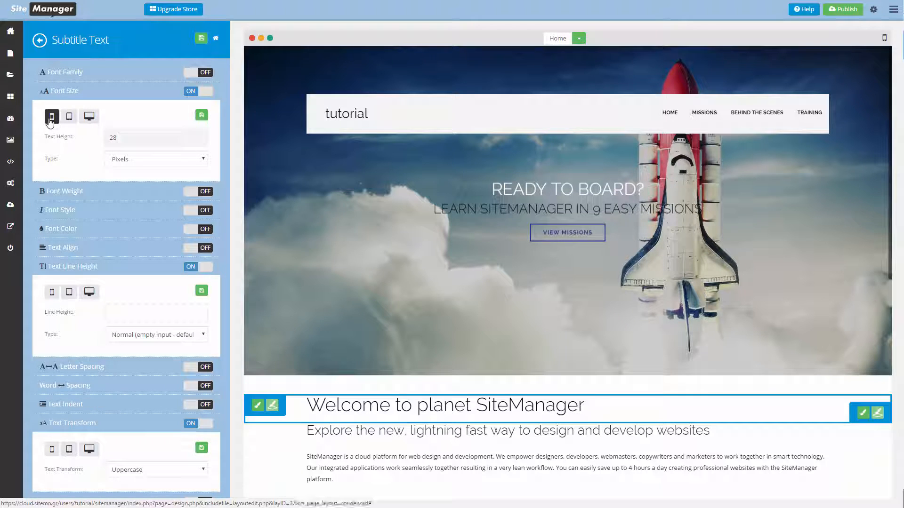
click(50, 122)
drag(124, 156, 84, 155)
text(1)
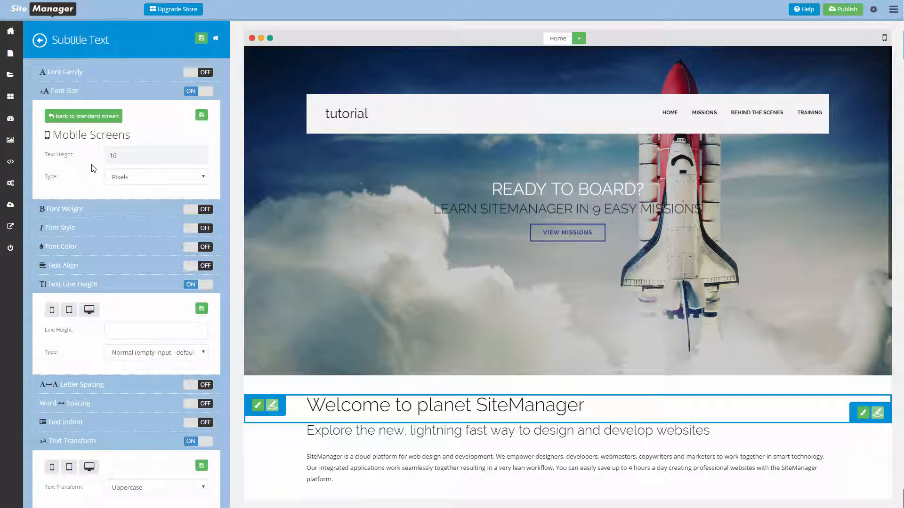
text(6)
click(201, 115)
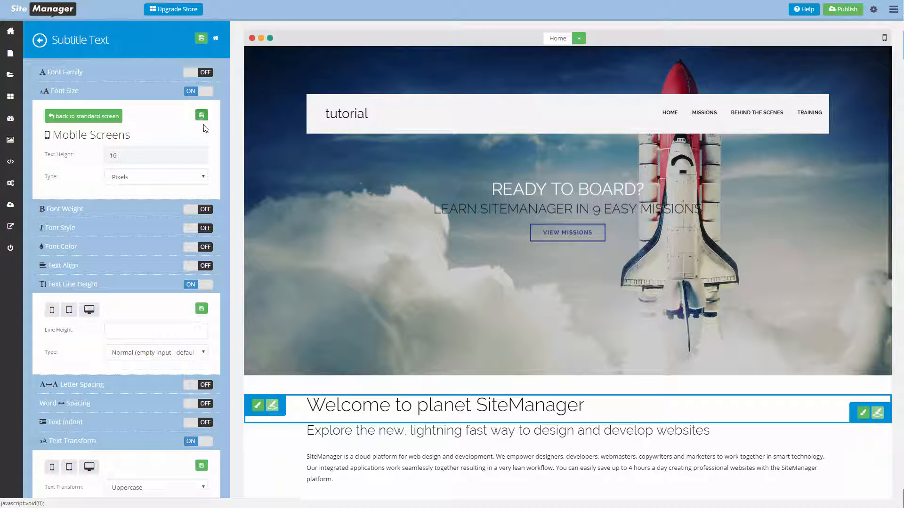
click(112, 118)
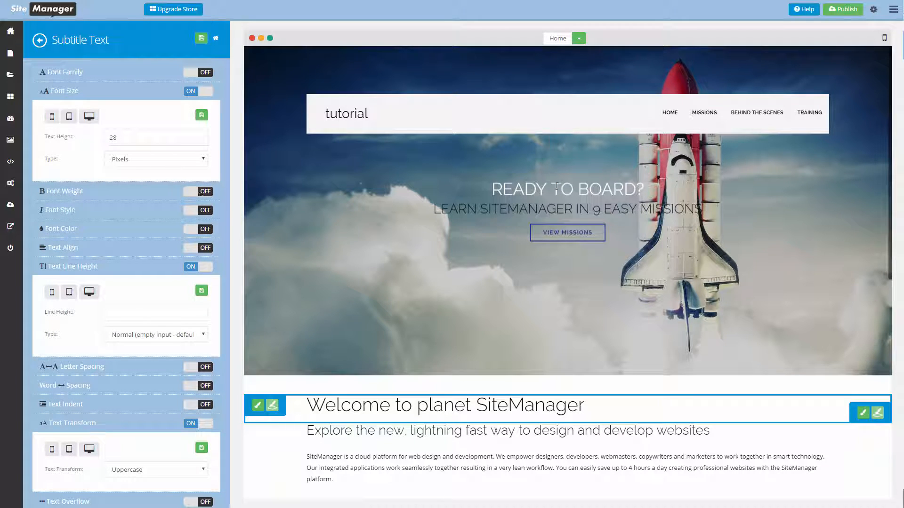
Turn on the subtitle's font color, set it to Content BG and save the style.
click(202, 229)
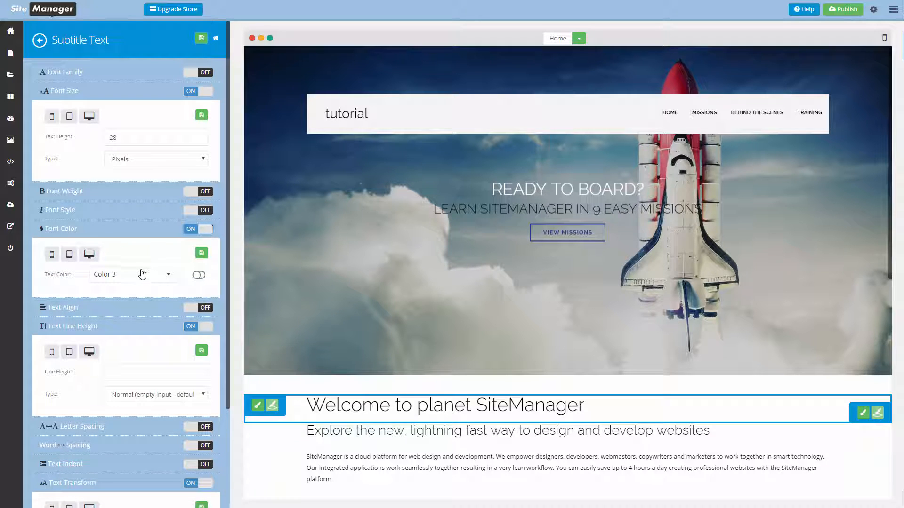
click(142, 274)
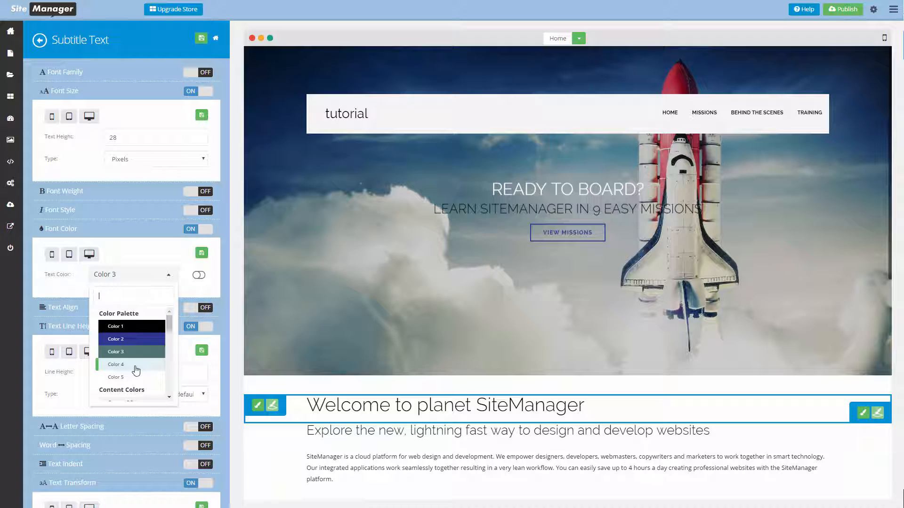
scroll(135, 371, down, 3)
click(130, 364)
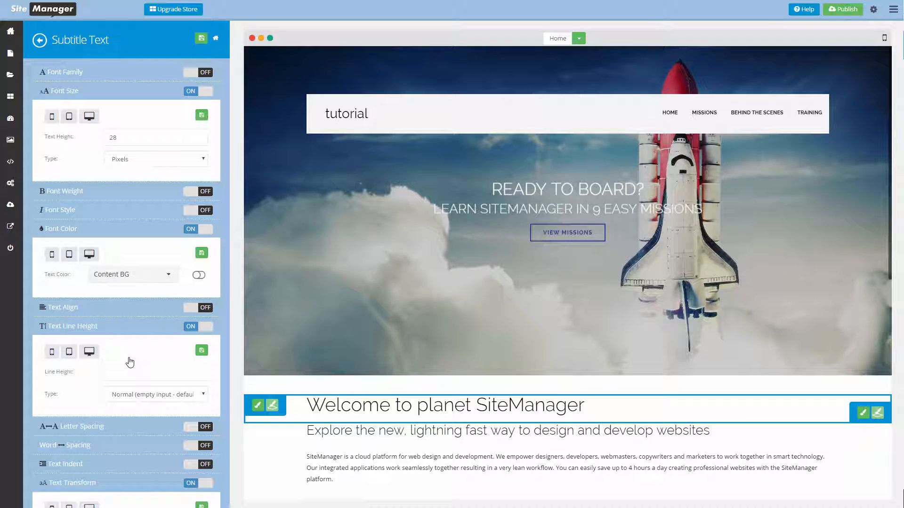
click(201, 253)
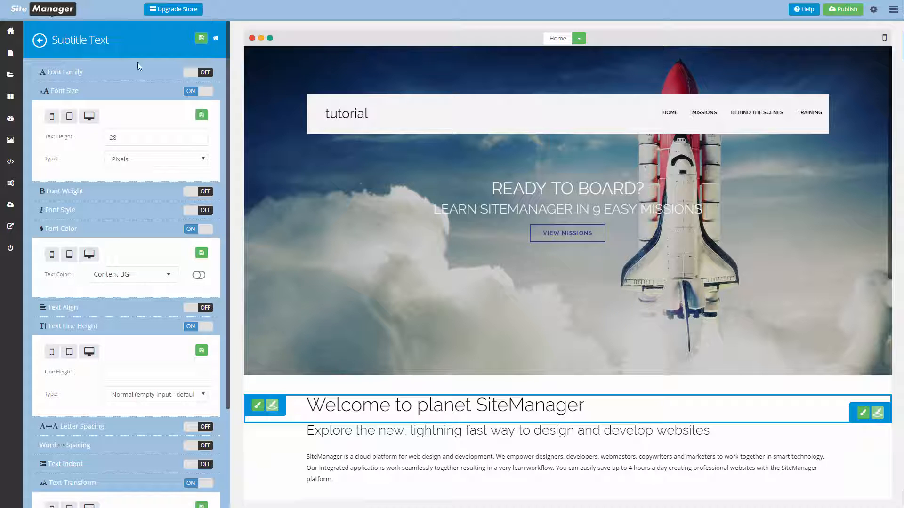
Turn on the font color for the Hero Slider's button text, set it to Content BG and save the style.
click(41, 42)
click(39, 41)
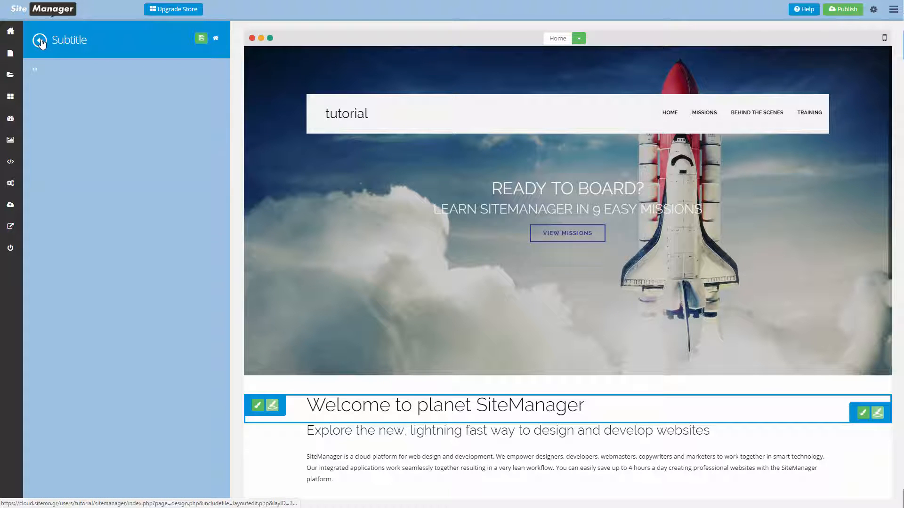
click(131, 164)
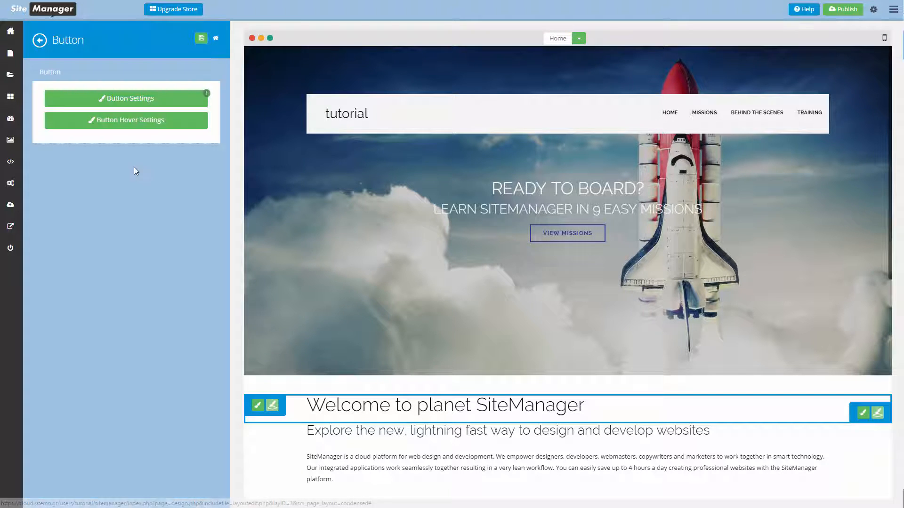
click(155, 100)
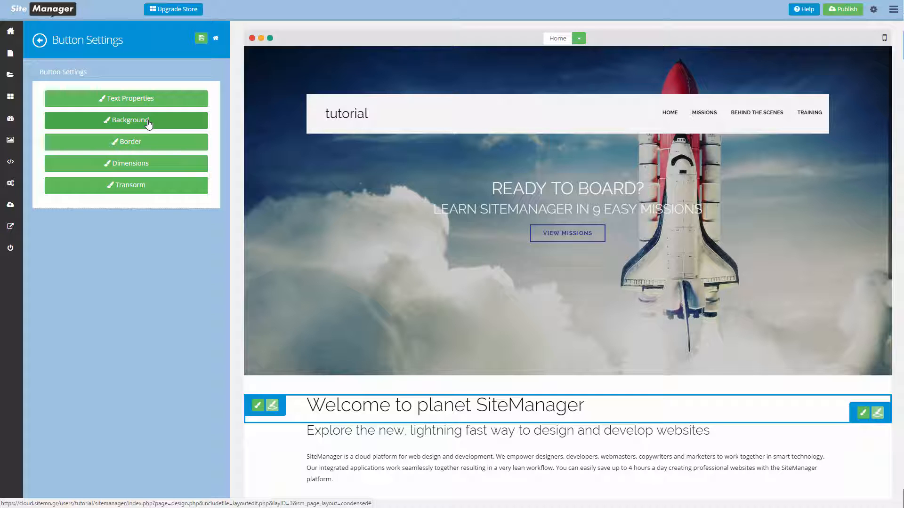
click(141, 102)
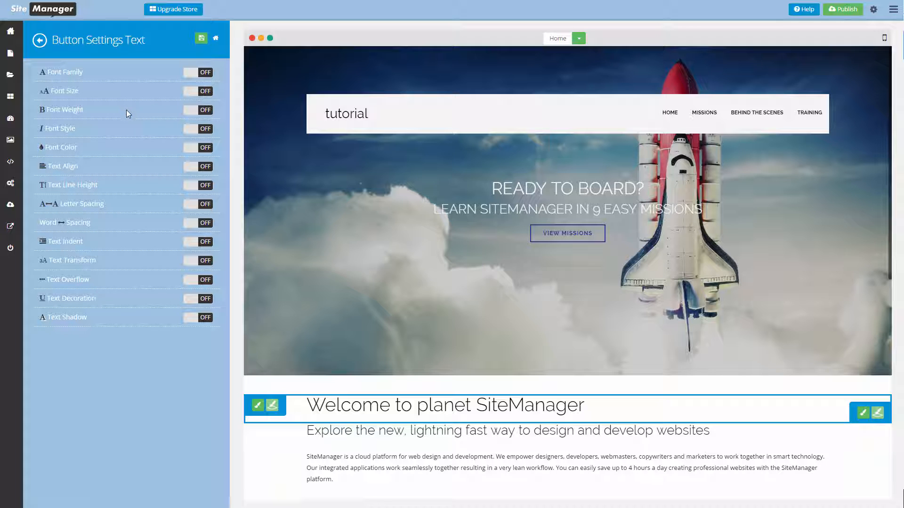
click(205, 148)
click(132, 194)
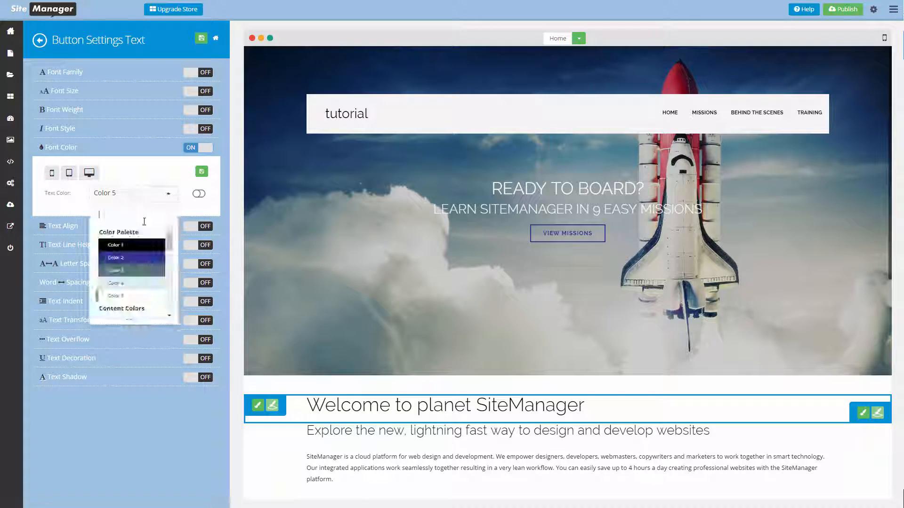
scroll(154, 280, down, 2)
click(149, 277)
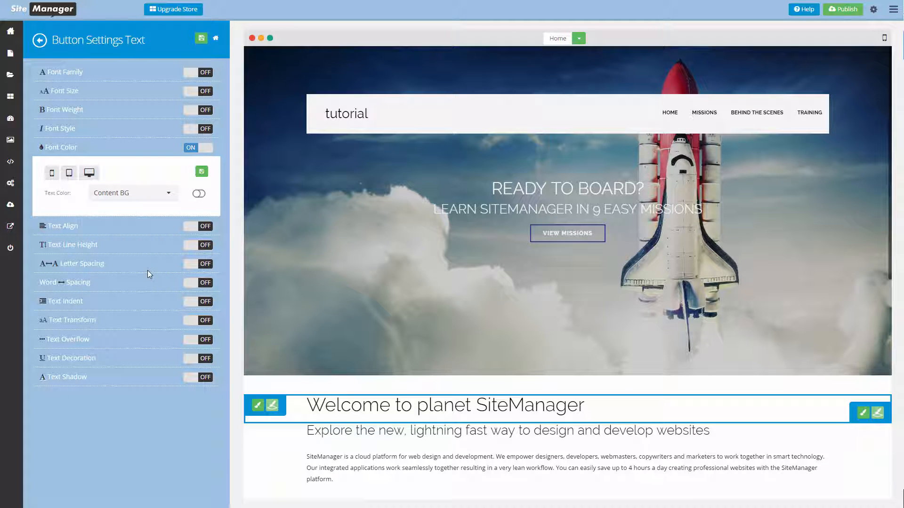
click(202, 171)
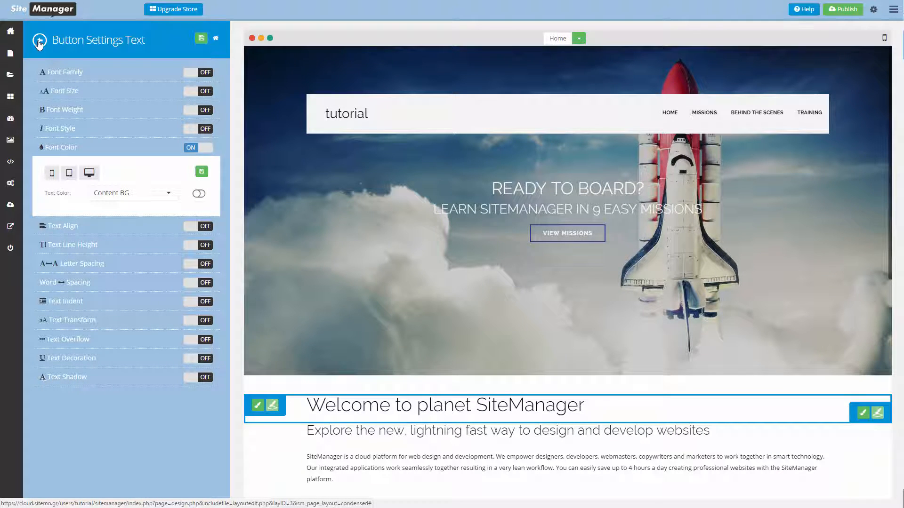
Turn on the Hero Slider button's background color, set it to Color 2 and save the style.
click(39, 43)
click(144, 122)
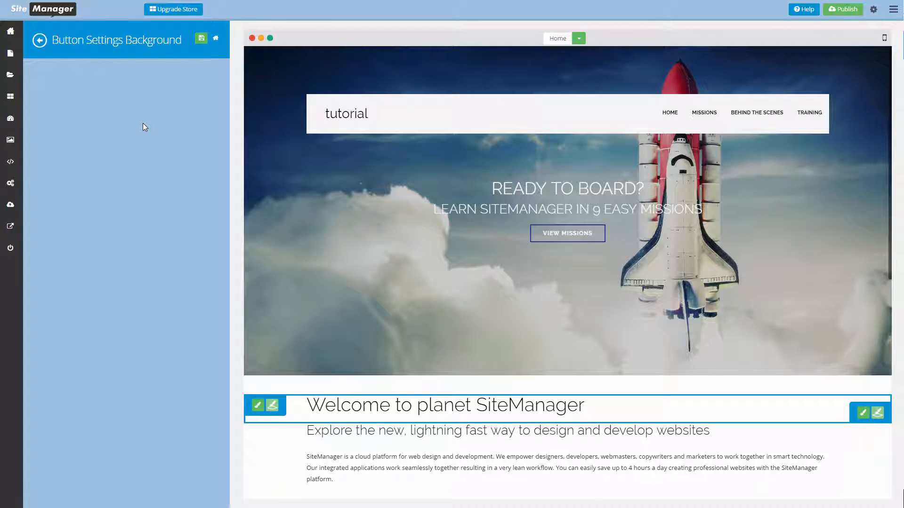
click(198, 91)
click(118, 138)
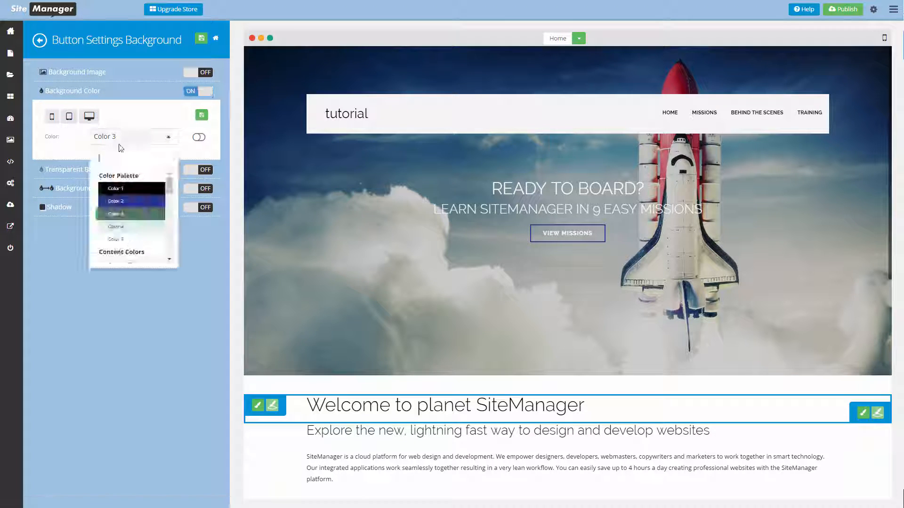
click(118, 201)
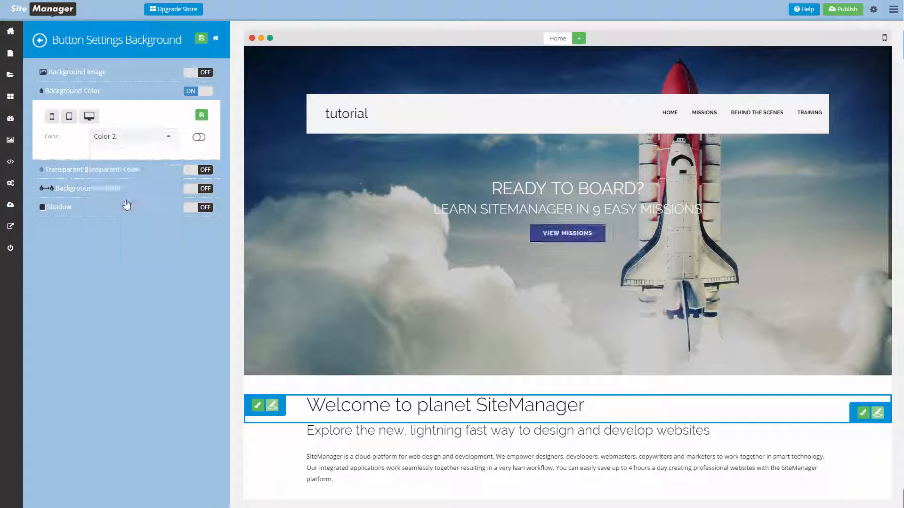
click(203, 114)
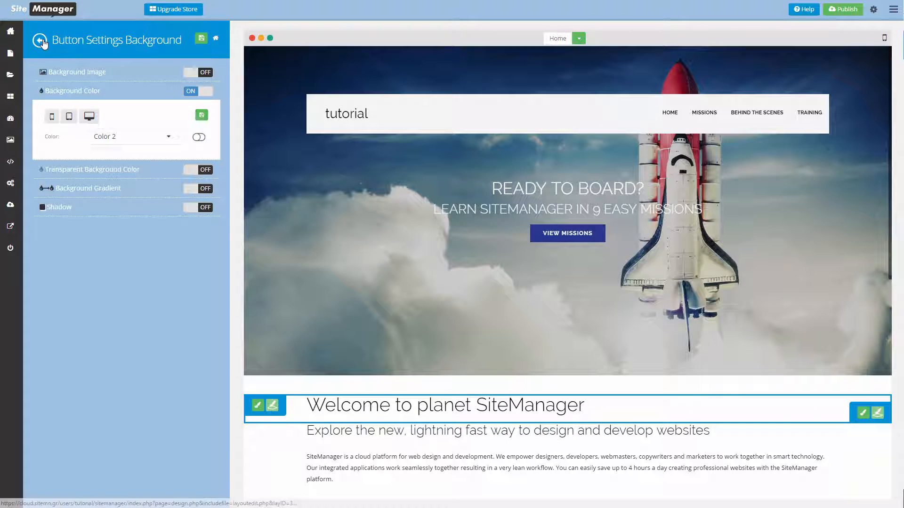
Turn on the background color in the button's hover settings, set it to Color 1 and save the style.
click(46, 42)
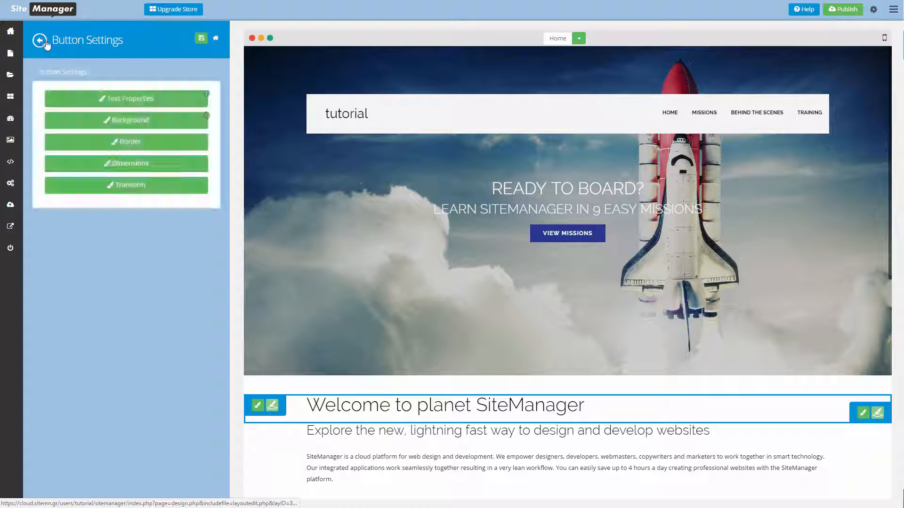
click(40, 41)
click(121, 121)
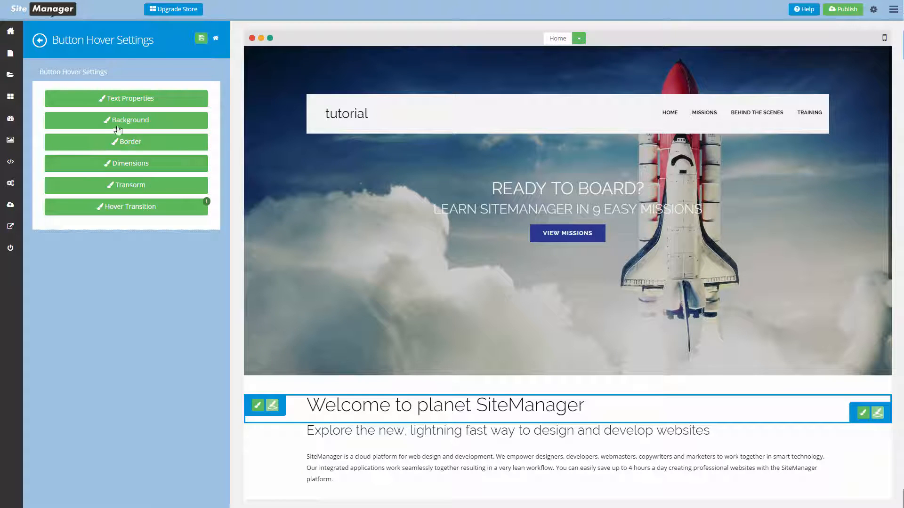
click(121, 126)
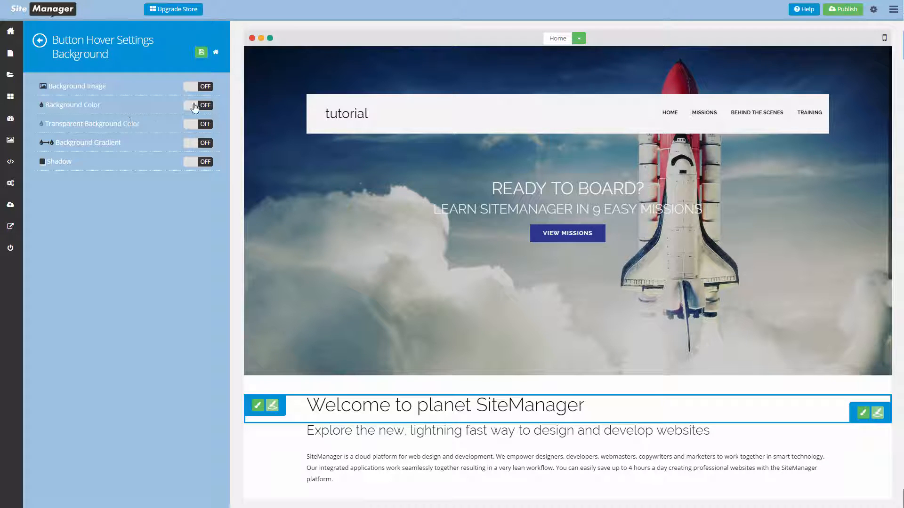
click(203, 106)
click(140, 151)
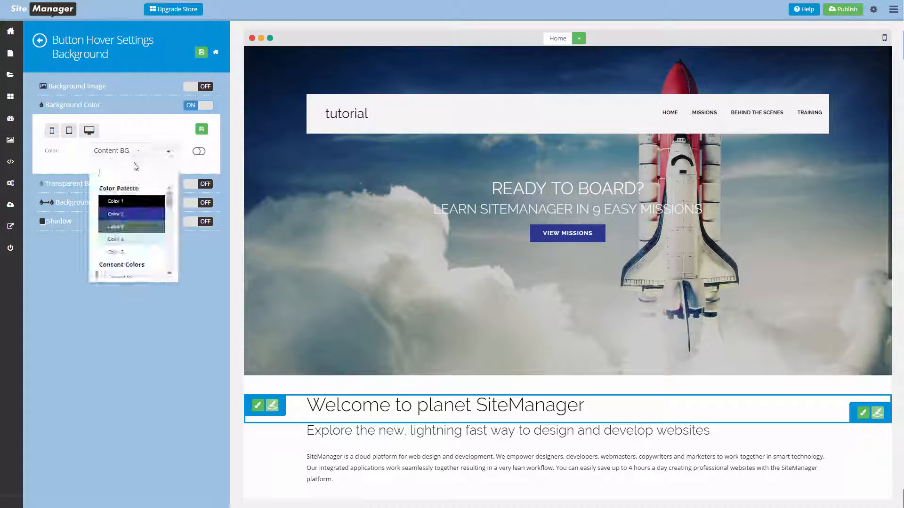
click(120, 200)
click(202, 130)
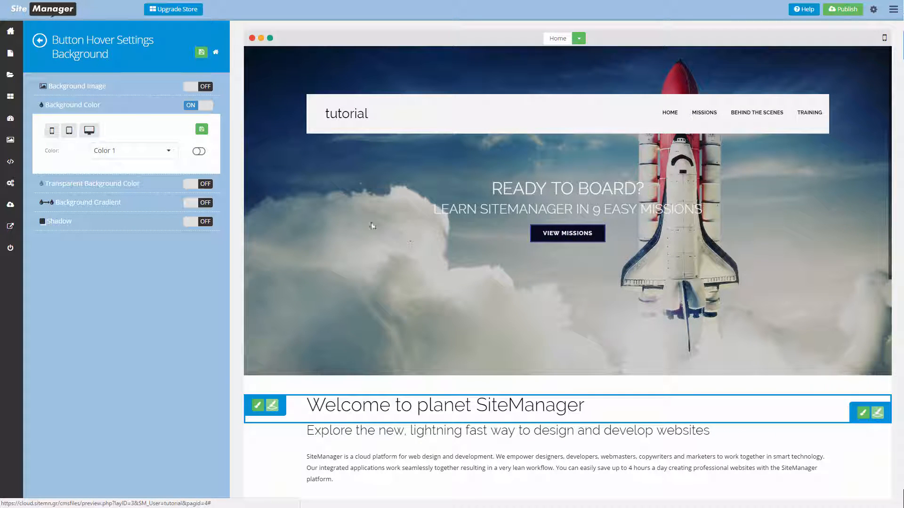
Add a solid 2-pixel border in Color 5 to the button's hover settings and save it.
click(40, 46)
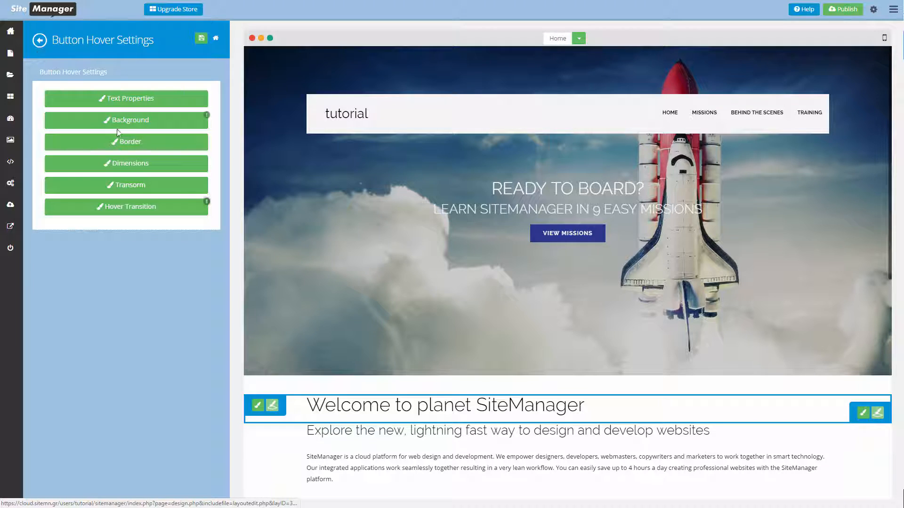
click(121, 145)
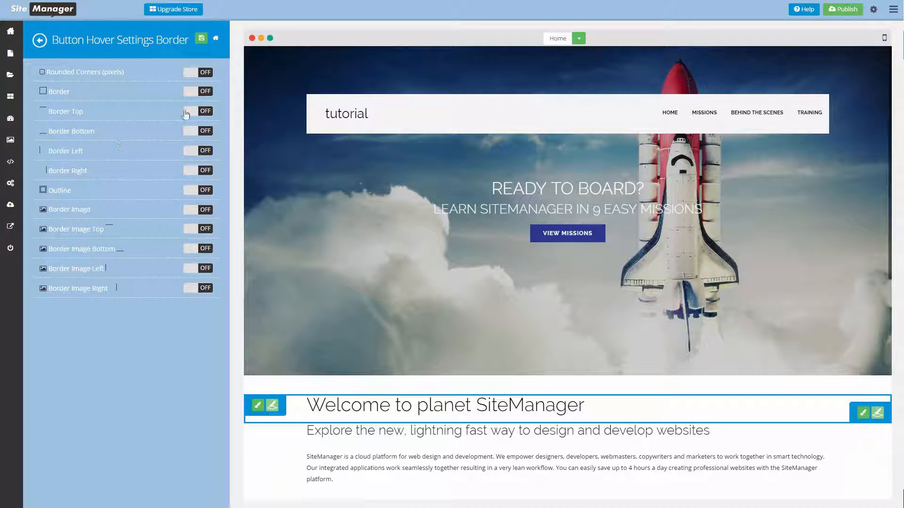
click(207, 94)
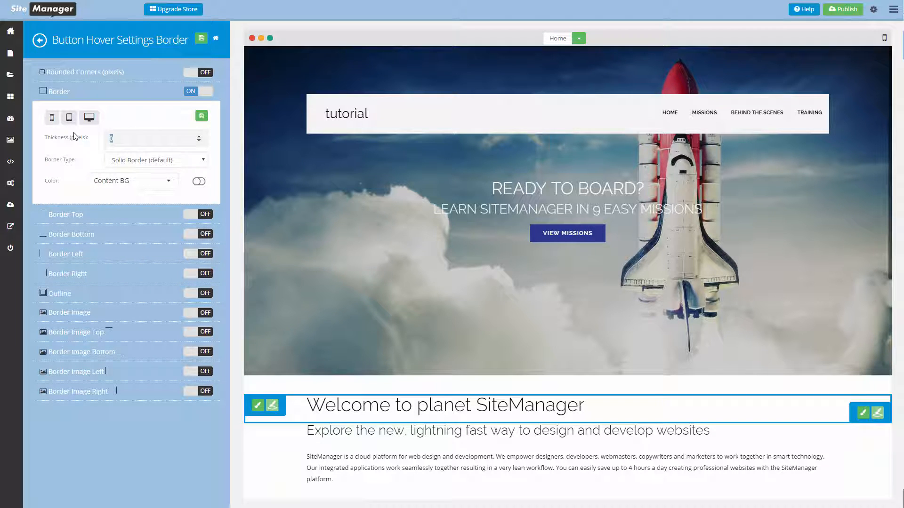
click(113, 184)
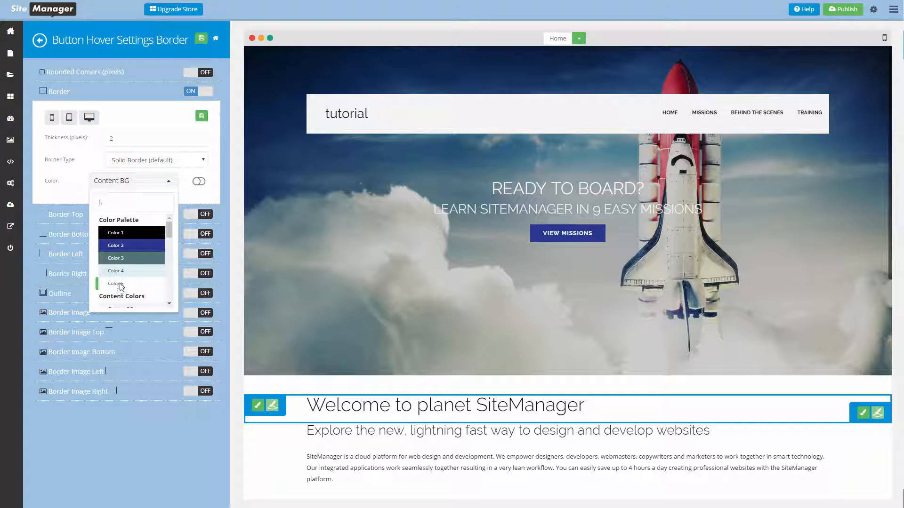
click(121, 282)
click(201, 116)
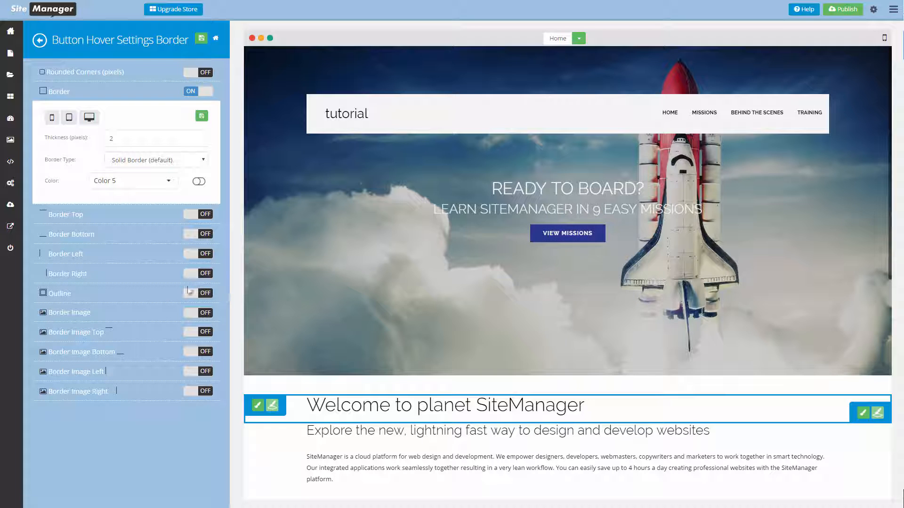
Save the button hover styling, return to the homepage layout overview and update the layout.
click(202, 39)
click(218, 40)
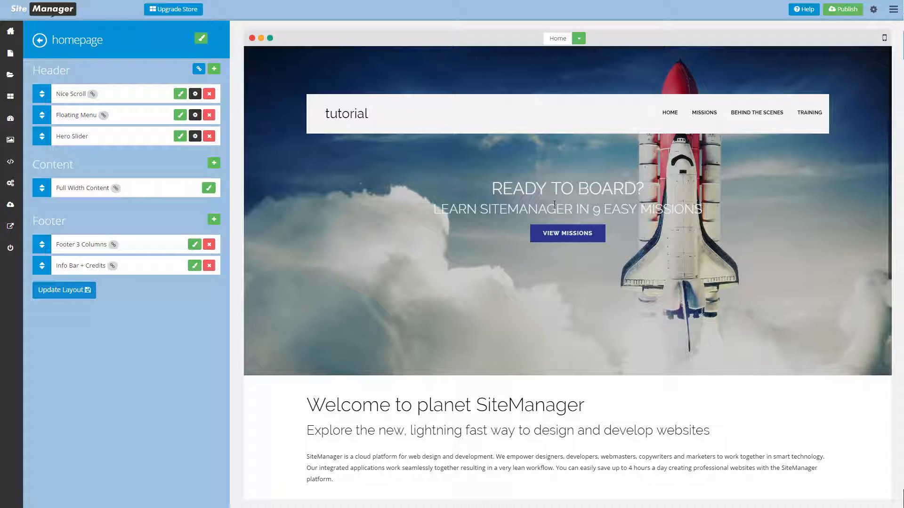
click(55, 292)
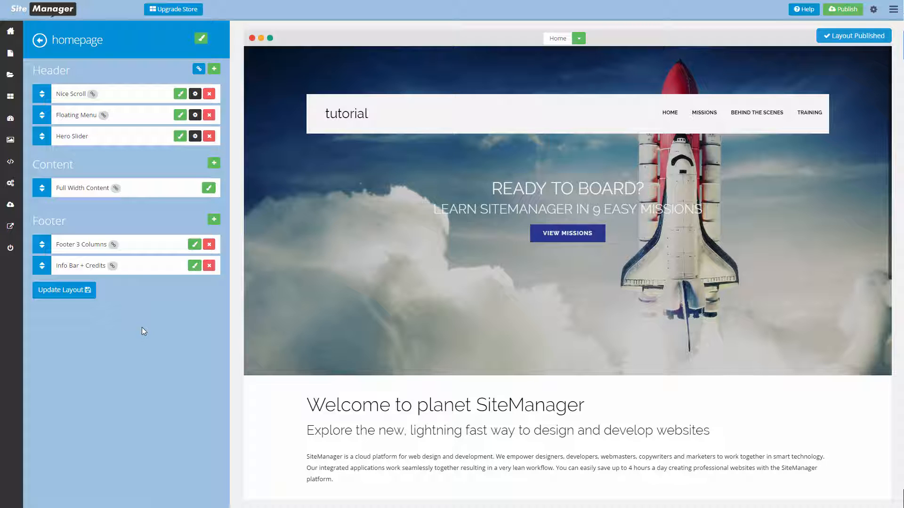
Go back to the Home page in the content editor, check it over and publish all pages of the website.
click(14, 38)
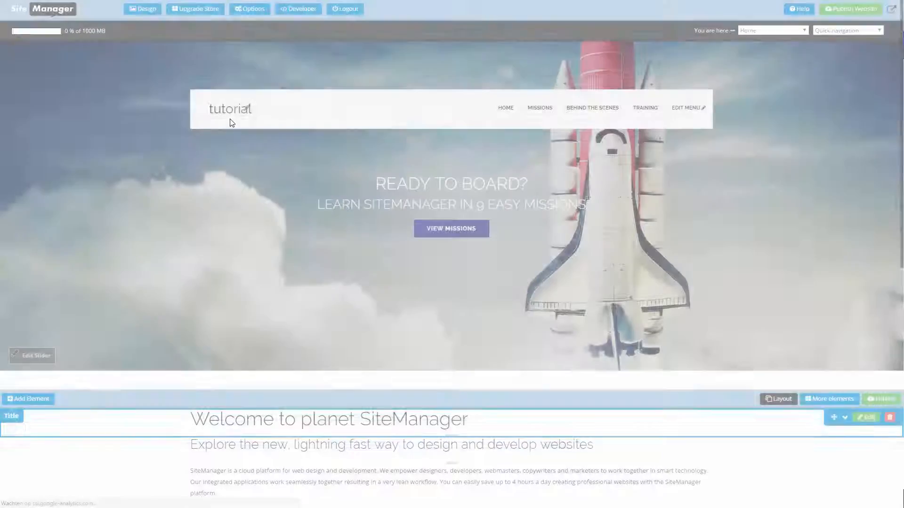
scroll(204, 197, down, 10)
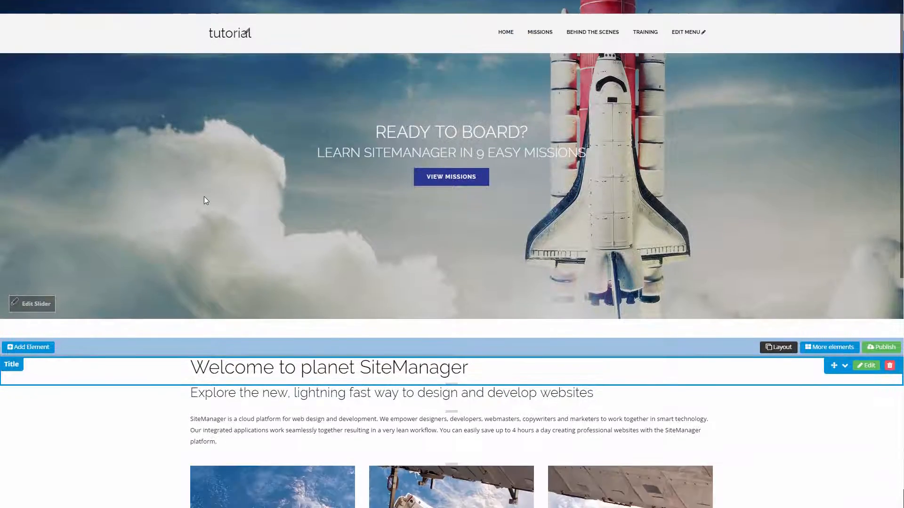
scroll(205, 201, up, 10)
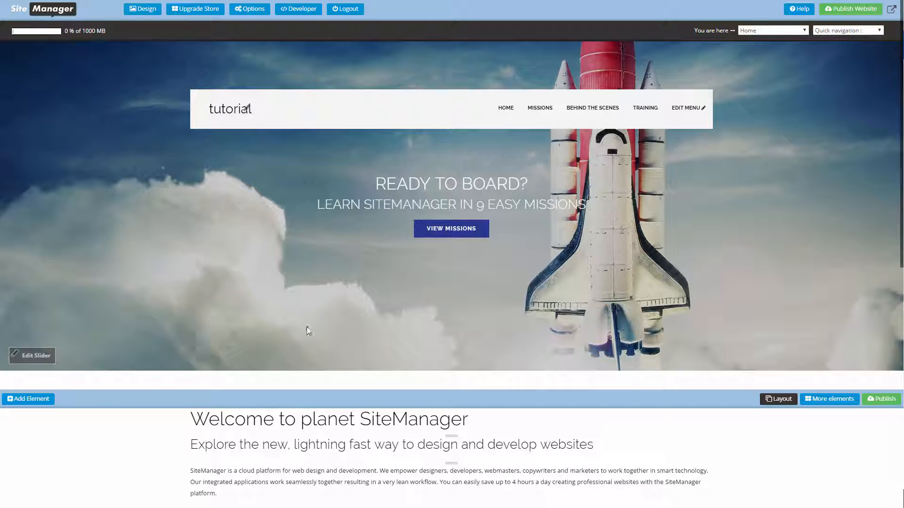
scroll(253, 224, down, 10)
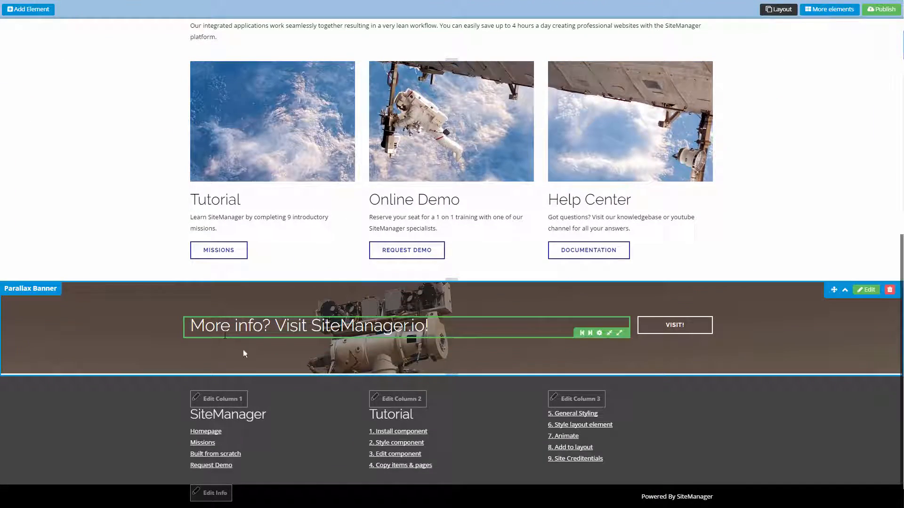
scroll(314, 294, up, 10)
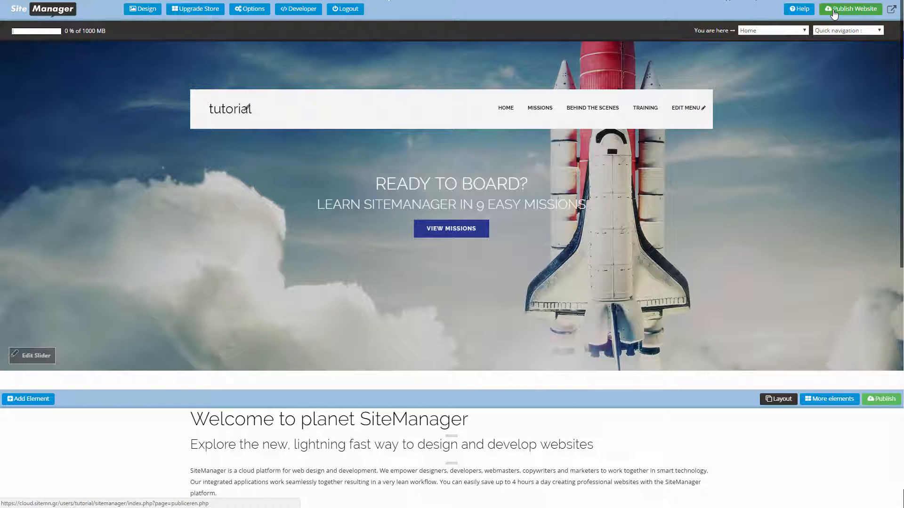
click(833, 14)
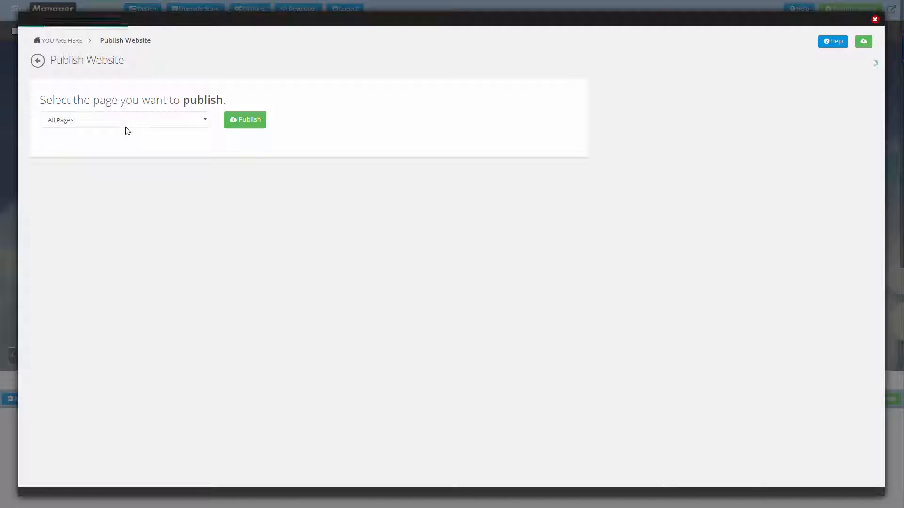
click(127, 120)
click(105, 123)
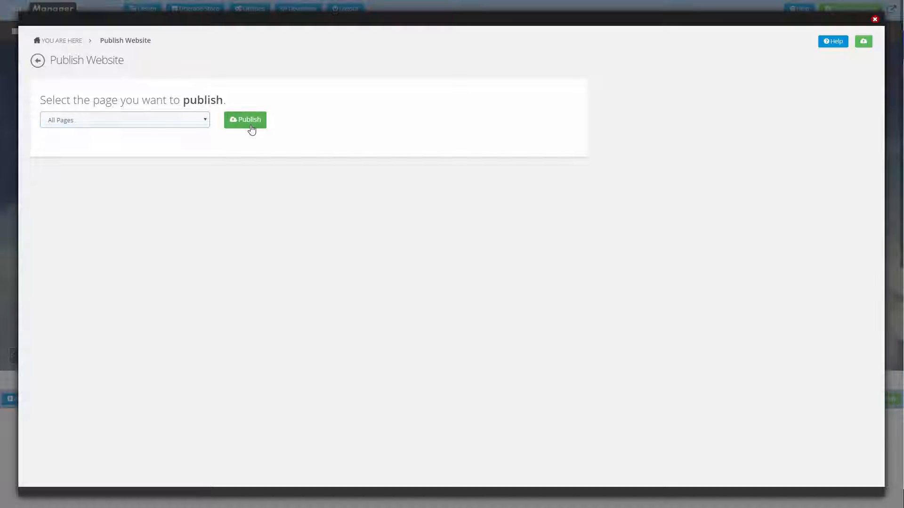
click(250, 126)
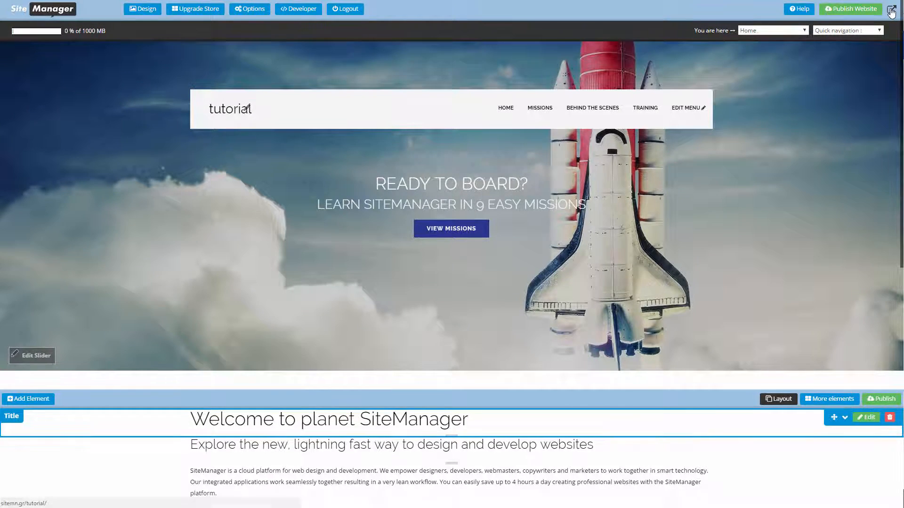
Open the live website and look through its homepage and the Missions page linked in the footer.
click(891, 11)
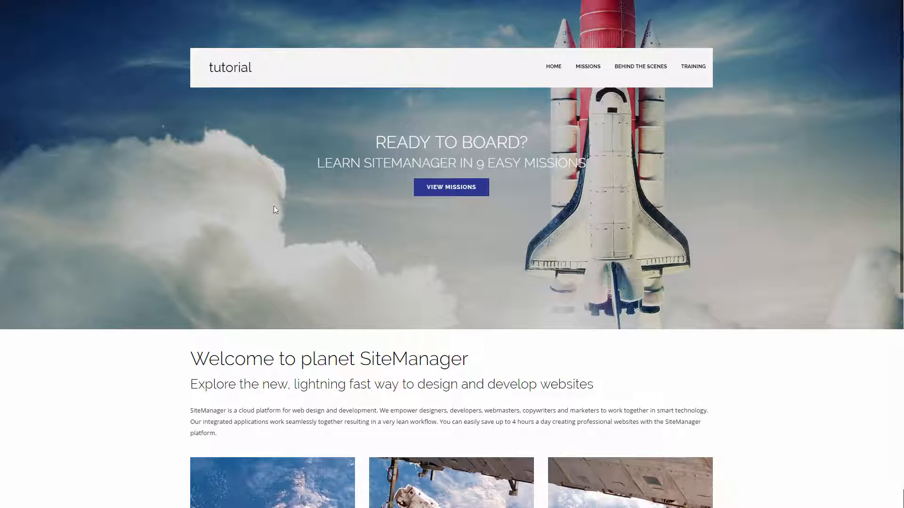
scroll(354, 218, down, 7)
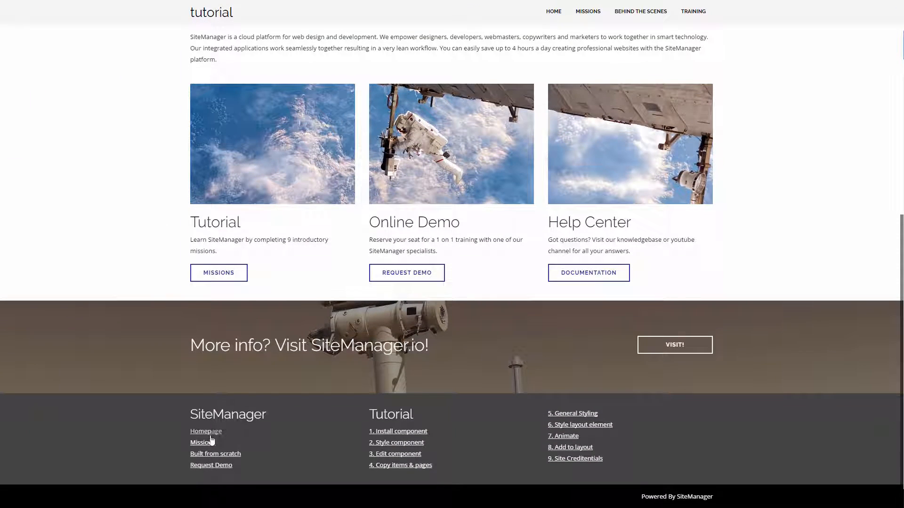
click(209, 444)
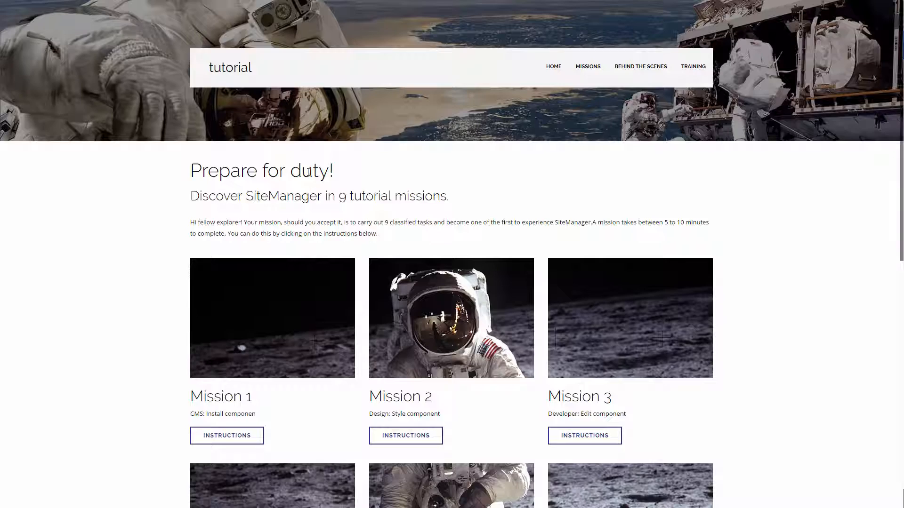
scroll(349, 186, down, 10)
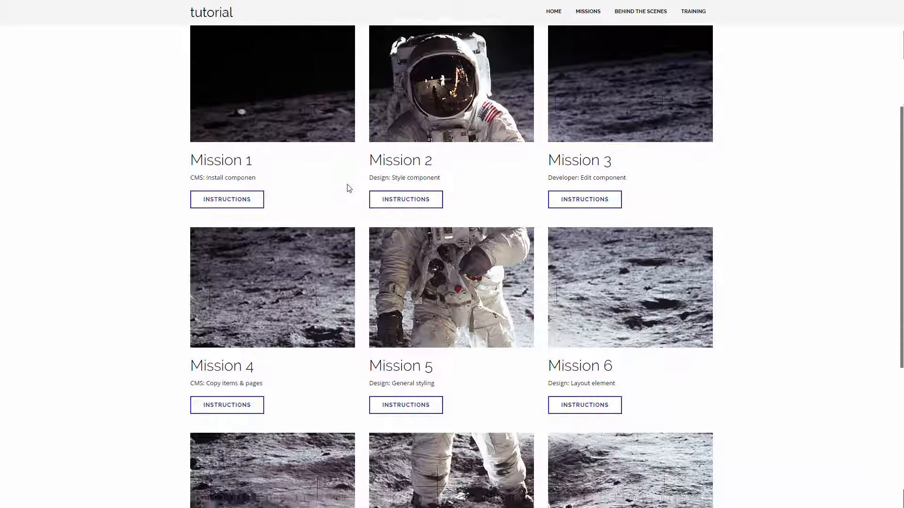
Open the Behind the Scenes page of the live site and look over its timelapse video, Directors Cut section and footer.
scroll(349, 185, up, 10)
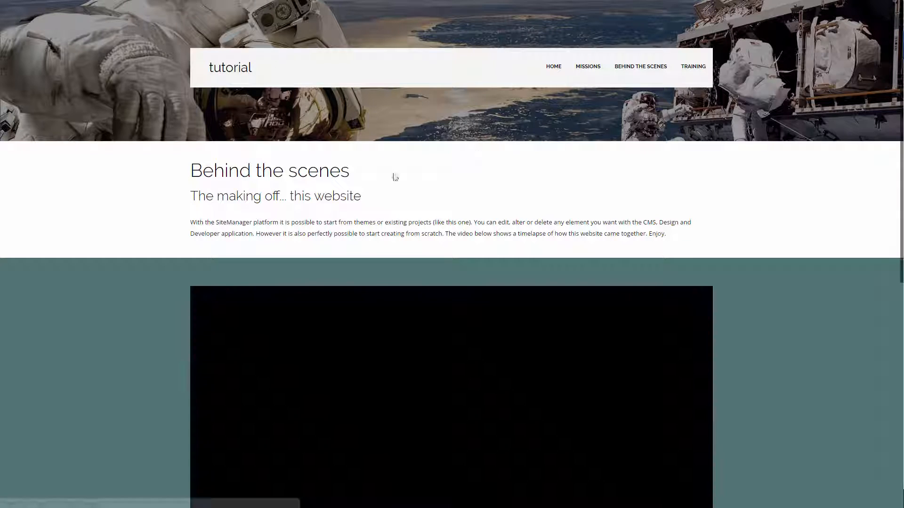
scroll(195, 213, down, 1)
scroll(191, 213, down, 7)
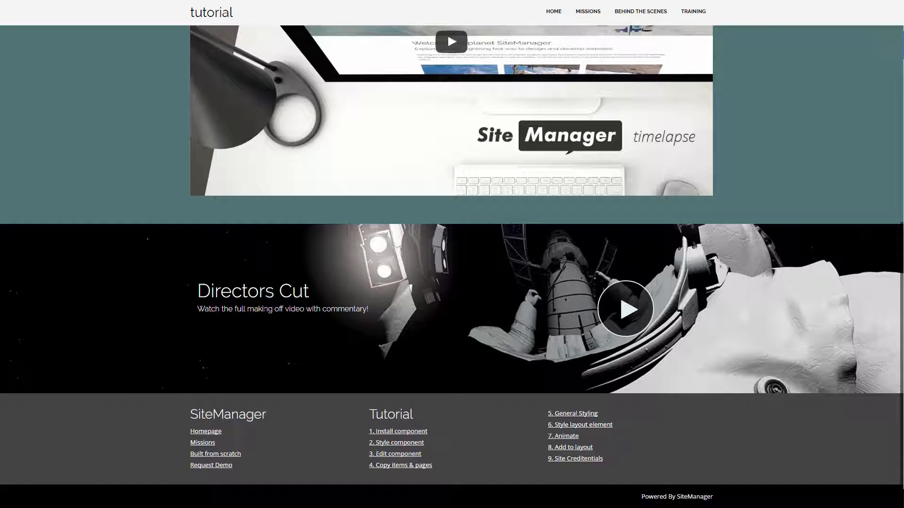
scroll(693, 309, up, 2)
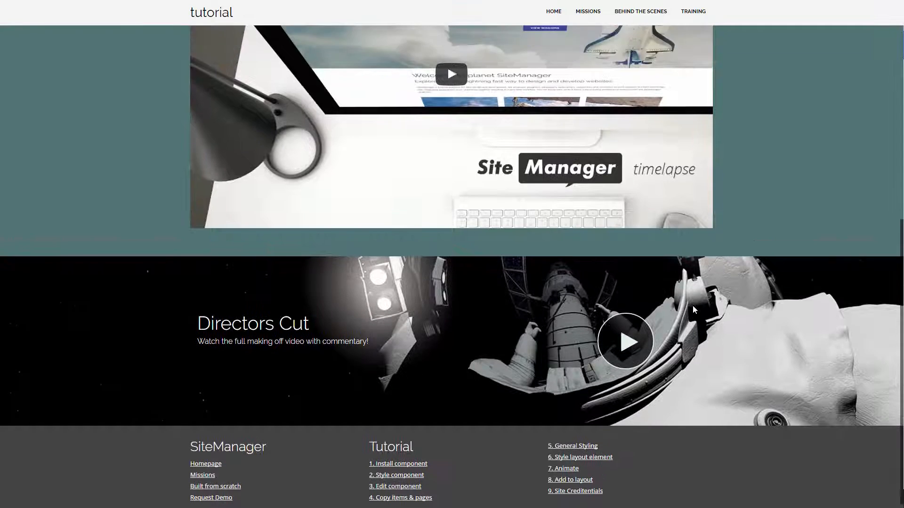
scroll(693, 309, up, 4)
scroll(765, 151, up, 3)
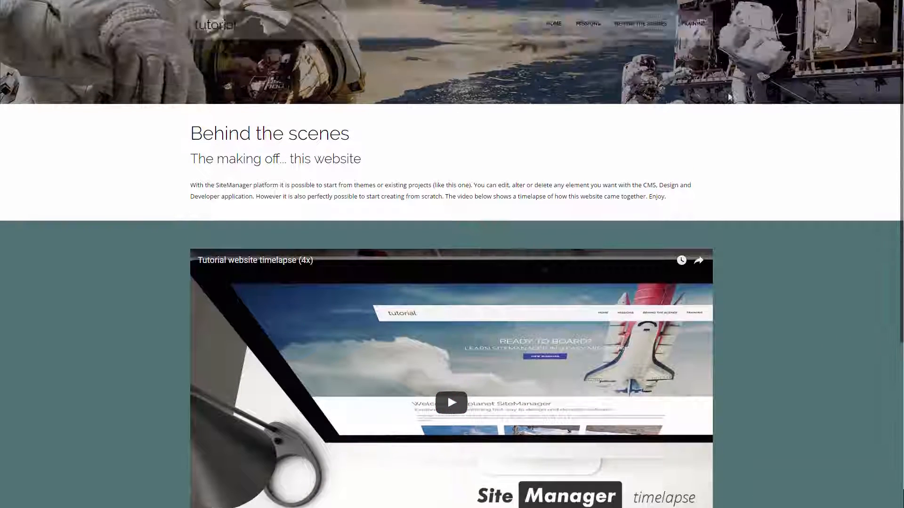
scroll(729, 97, up, 1)
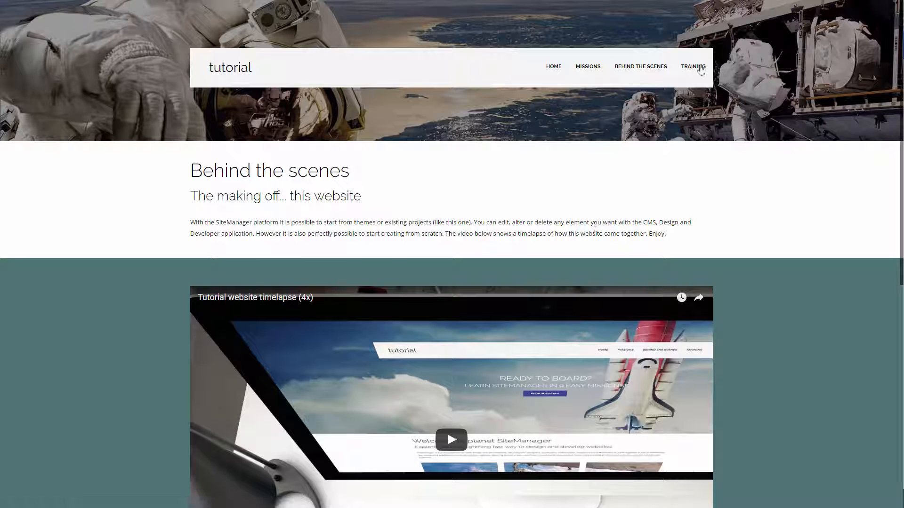
Open the Training page of the live site and examine its demo request form, question section and footer.
click(693, 67)
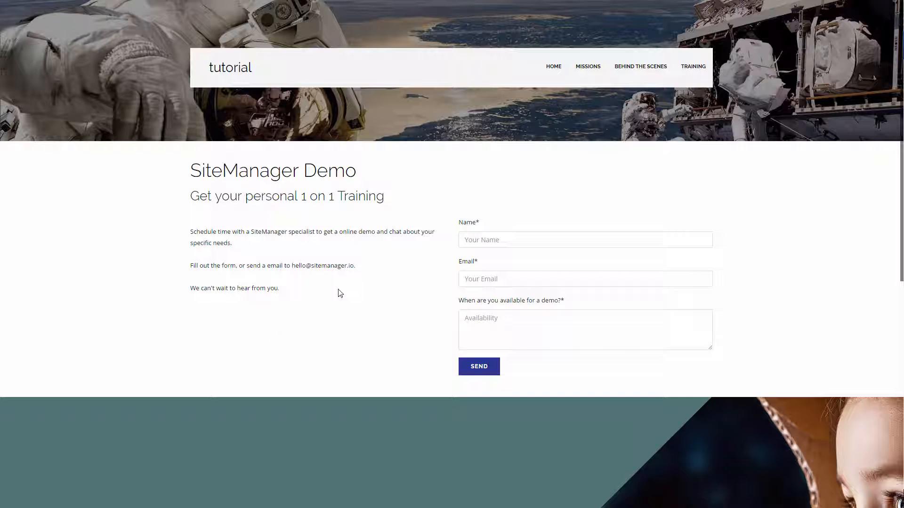
scroll(365, 333, down, 3)
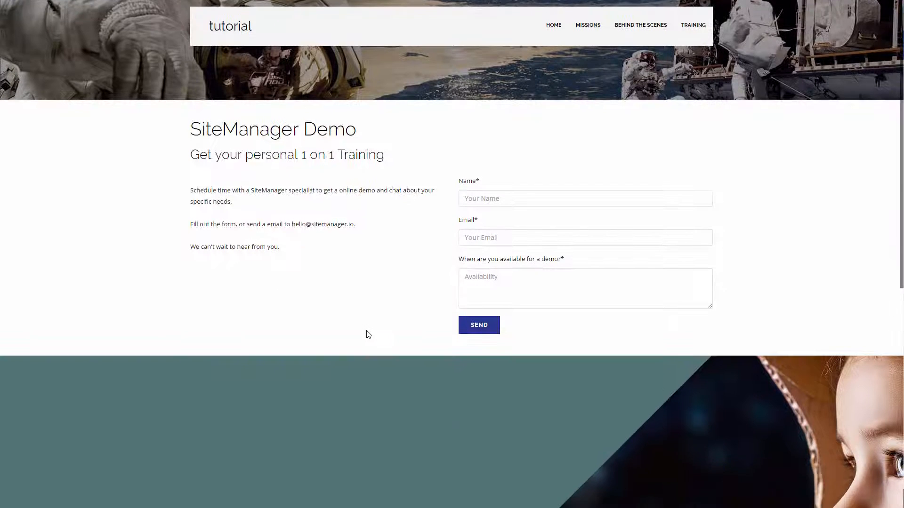
scroll(264, 277, down, 5)
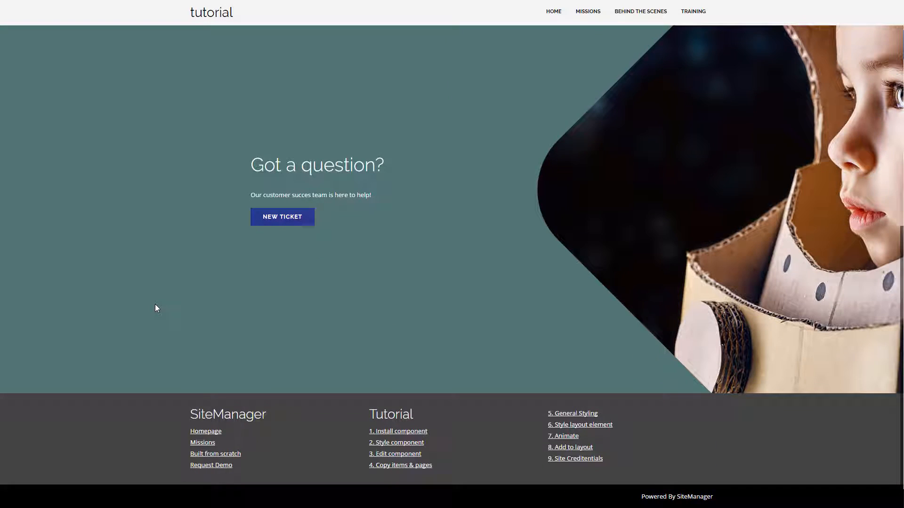
scroll(155, 307, up, 5)
scroll(156, 306, up, 3)
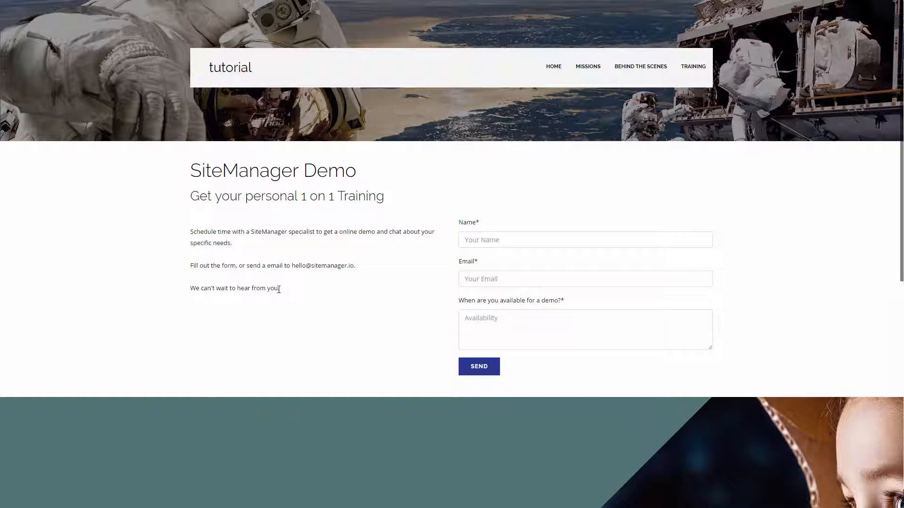
scroll(617, 292, down, 8)
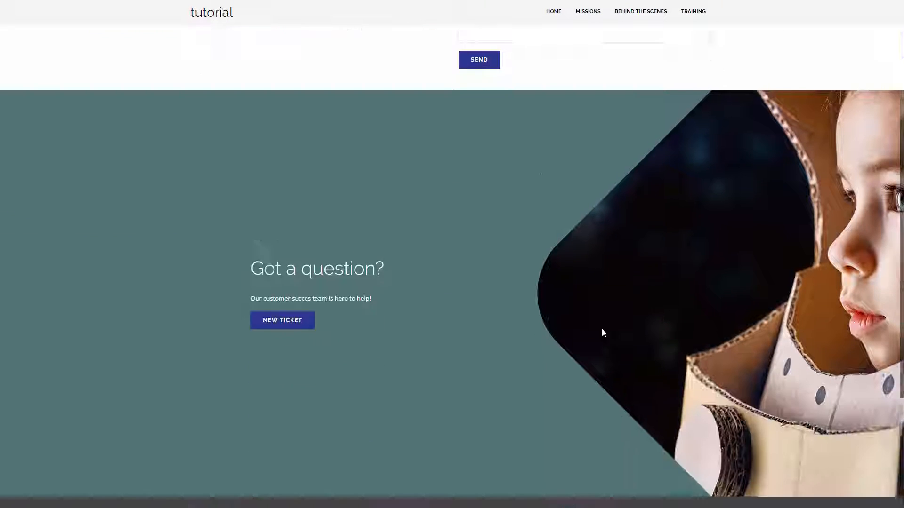
scroll(466, 357, up, 3)
scroll(466, 357, up, 6)
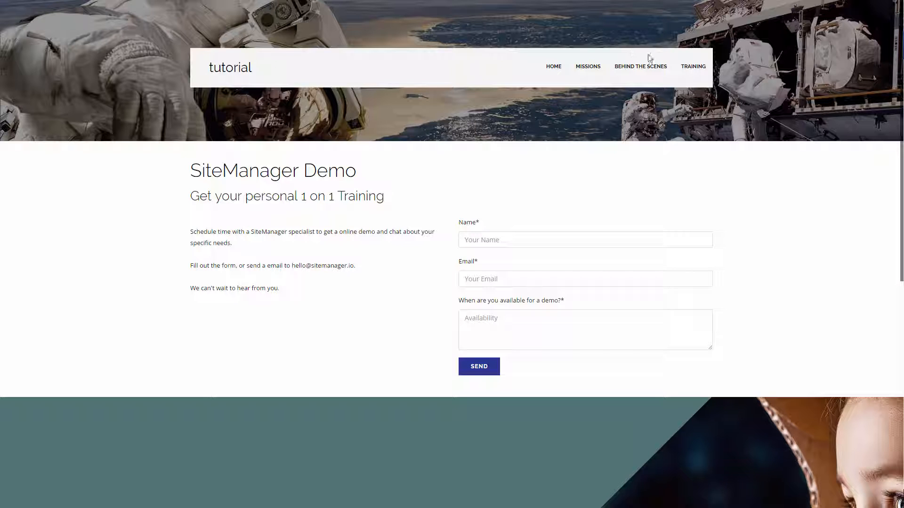
scroll(272, 329, down, 8)
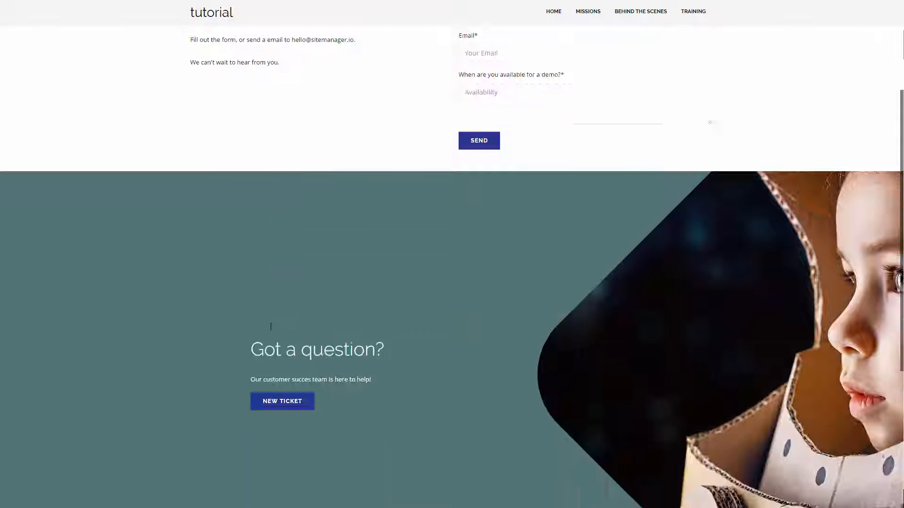
scroll(266, 332, up, 4)
scroll(268, 334, up, 5)
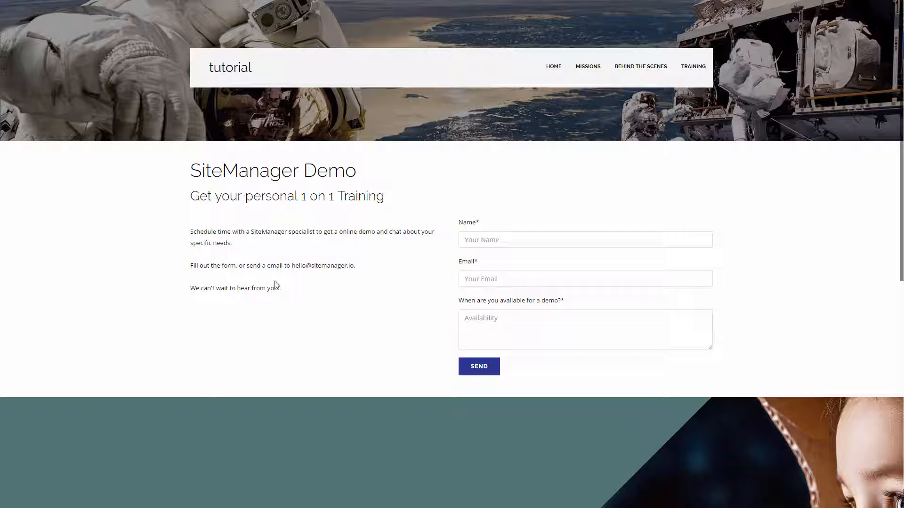
scroll(440, 273, down, 3)
scroll(281, 314, down, 5)
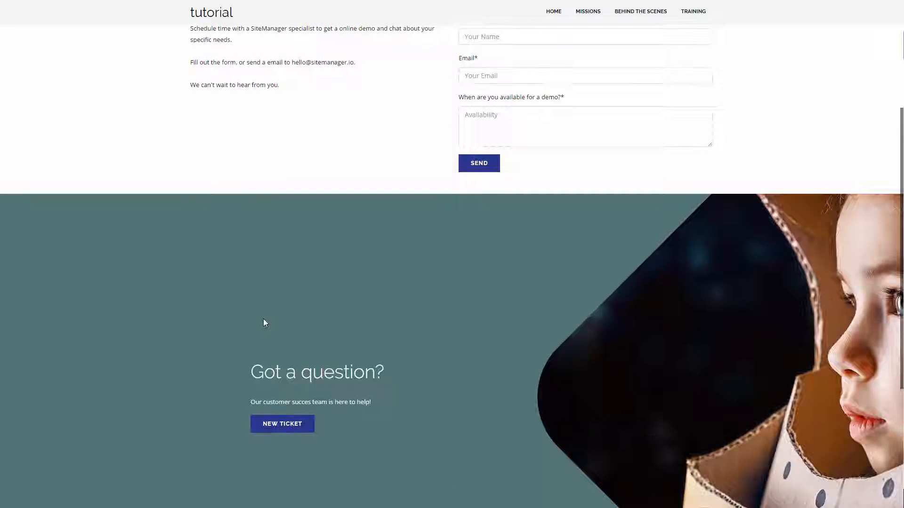
scroll(160, 346, up, 8)
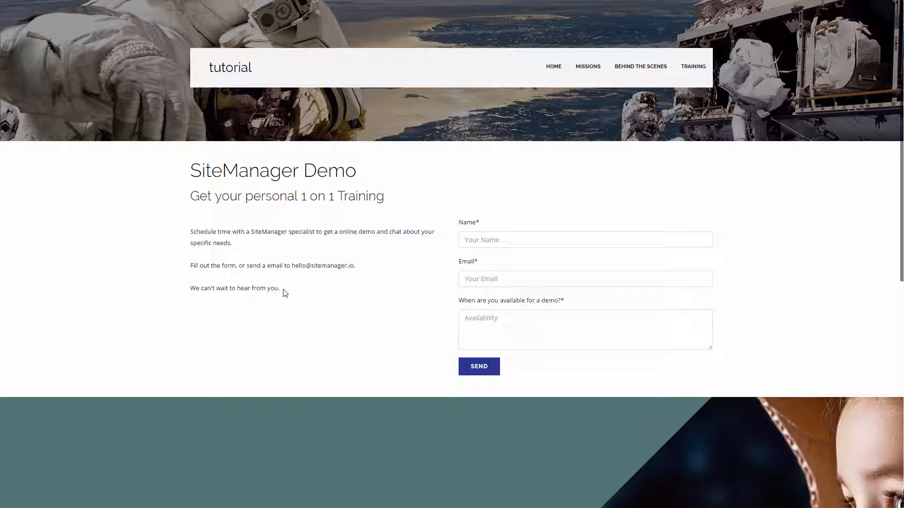
scroll(336, 351, down, 1)
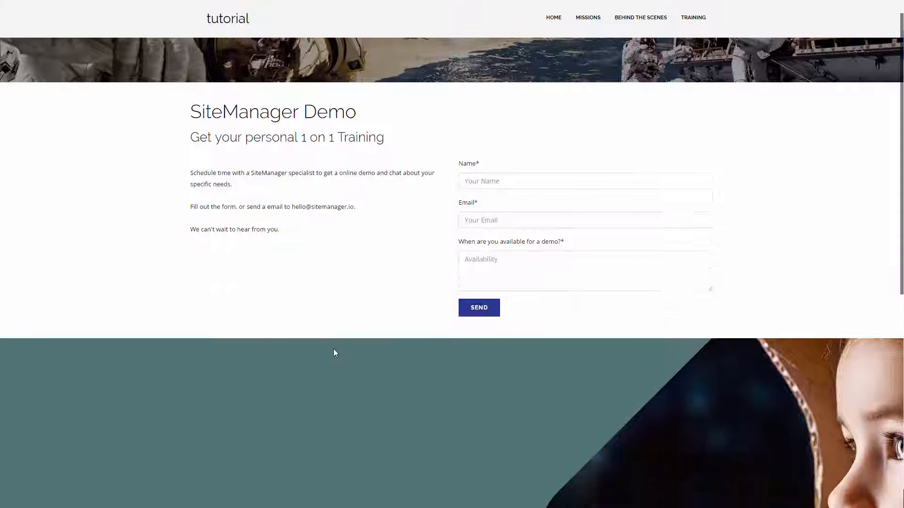
scroll(331, 351, down, 2)
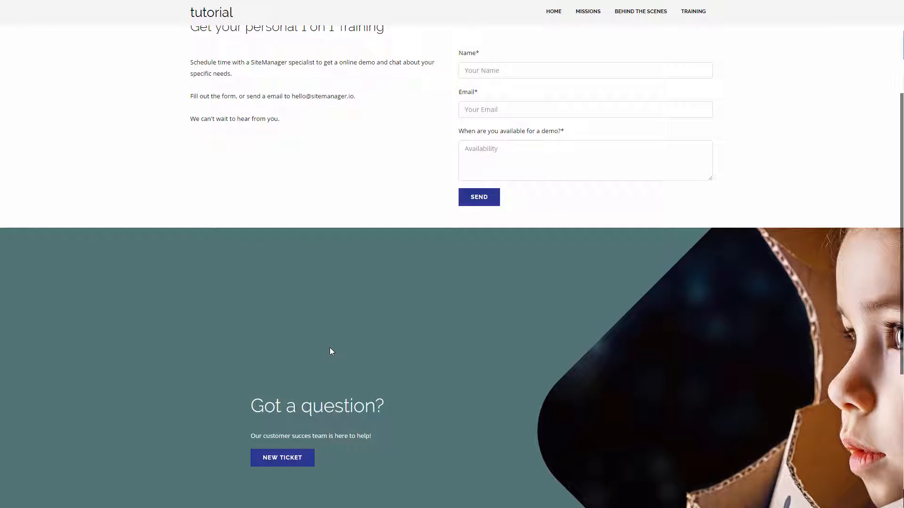
scroll(330, 347, down, 1)
scroll(490, 290, down, 1)
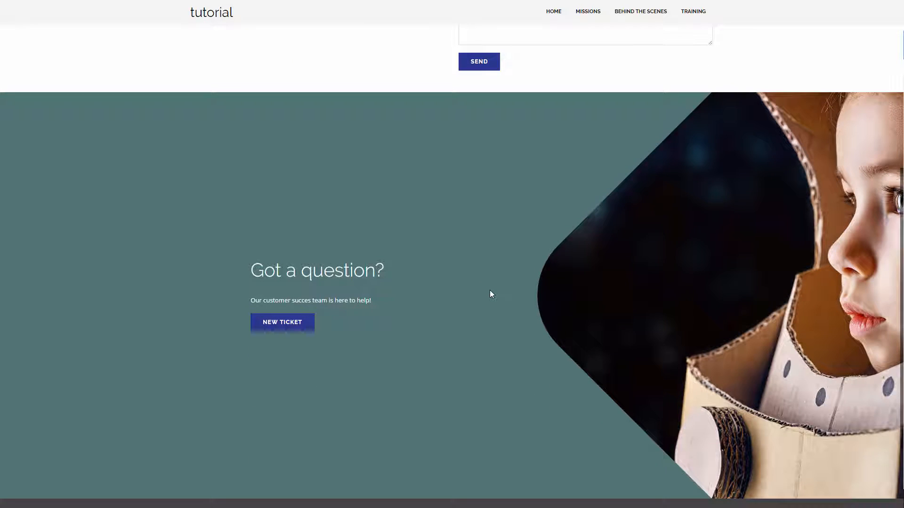